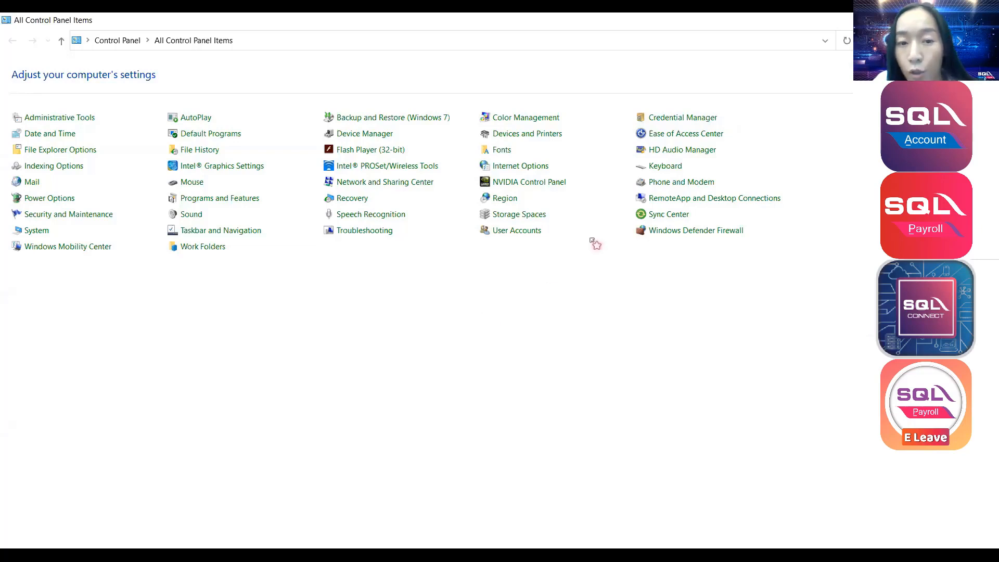
Check that the Windows short date format is dd/MM/yyyy, then switch to SQL Account.
click(514, 197)
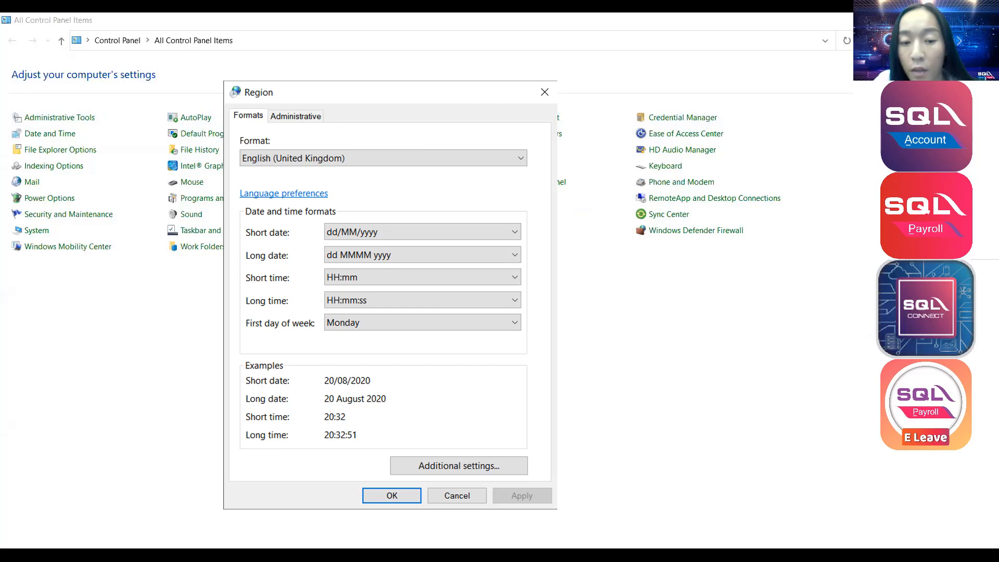
click(400, 495)
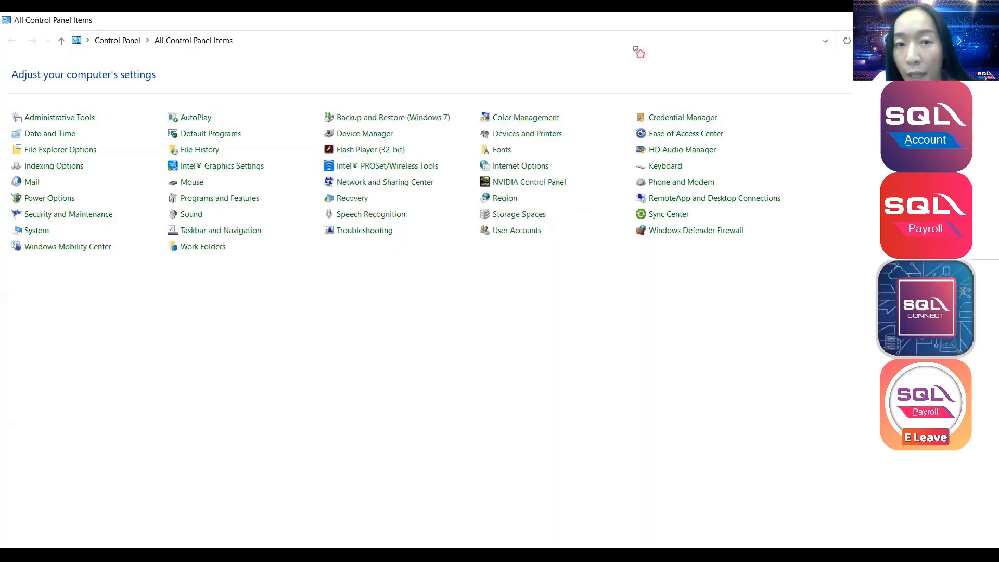
click(636, 49)
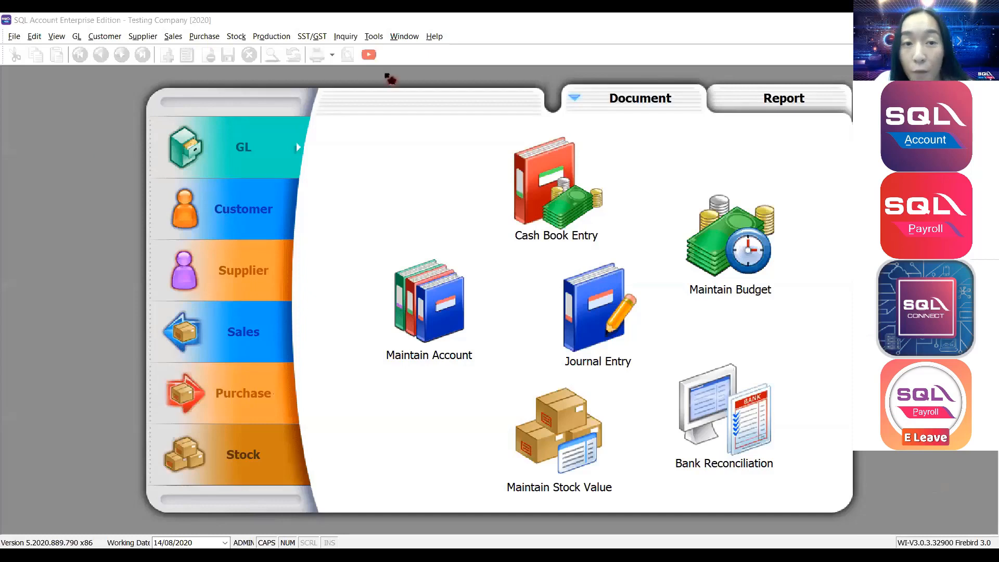
Open Tools > Options on the General Ledger page showing the 01/01/2019 dates.
click(381, 39)
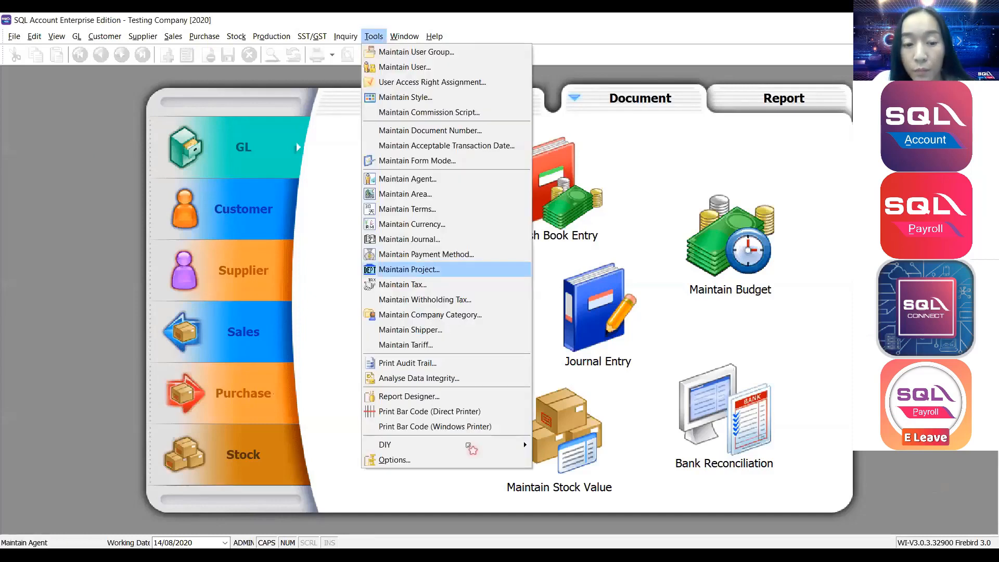
click(398, 461)
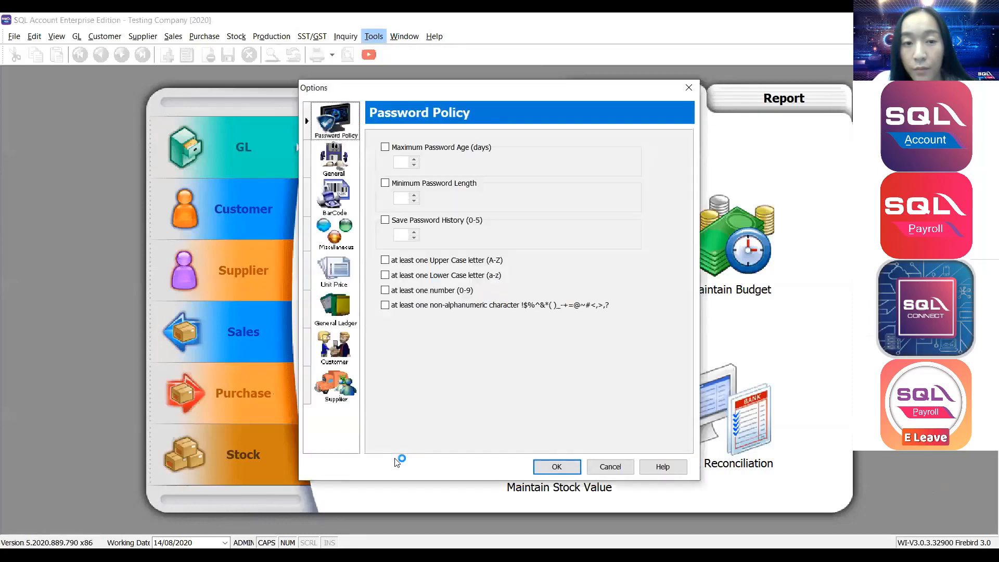
click(345, 316)
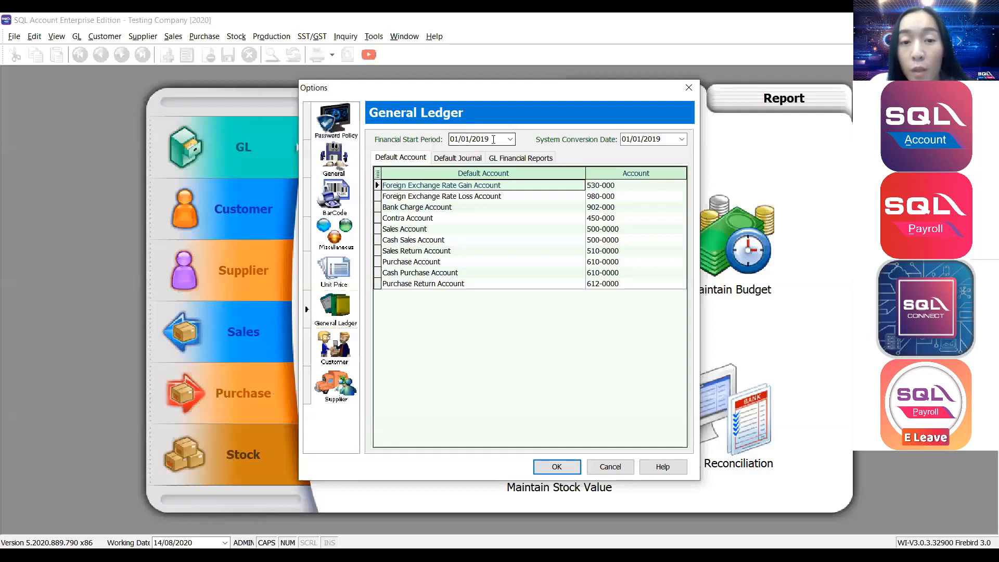
Enter 01/01/2020 as both the Financial Start Period and System Conversion Date.
click(405, 146)
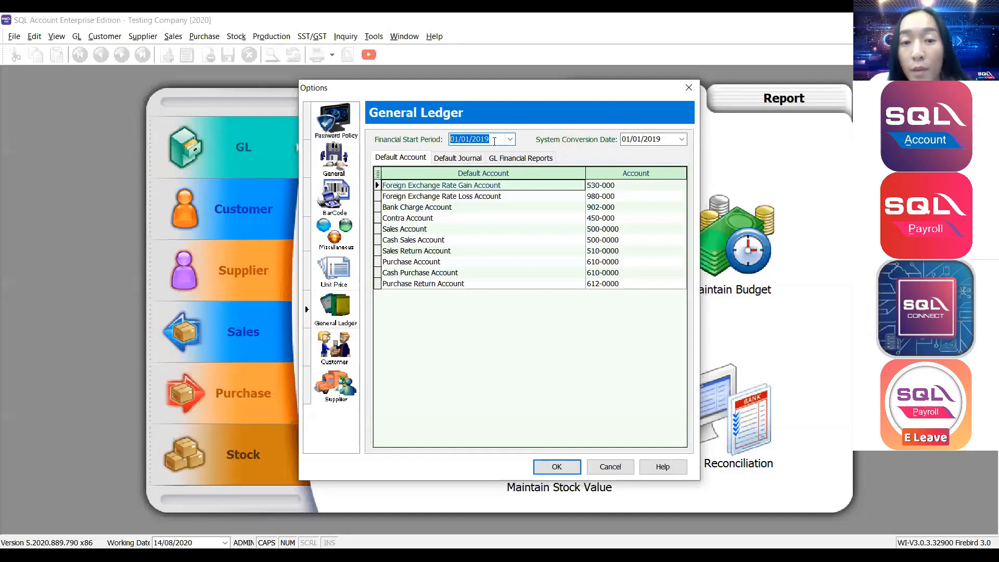
text(01012020)
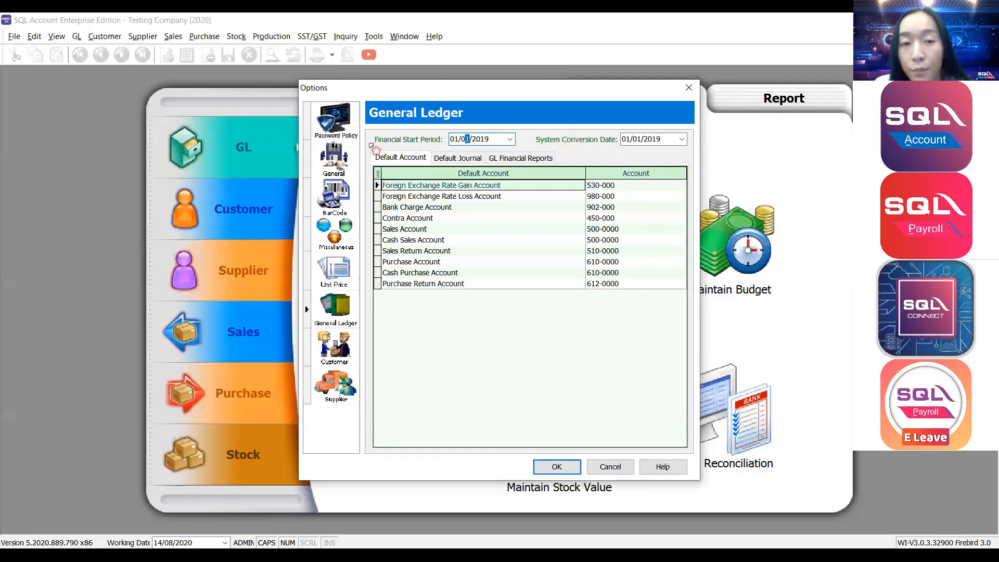
key(Tab)
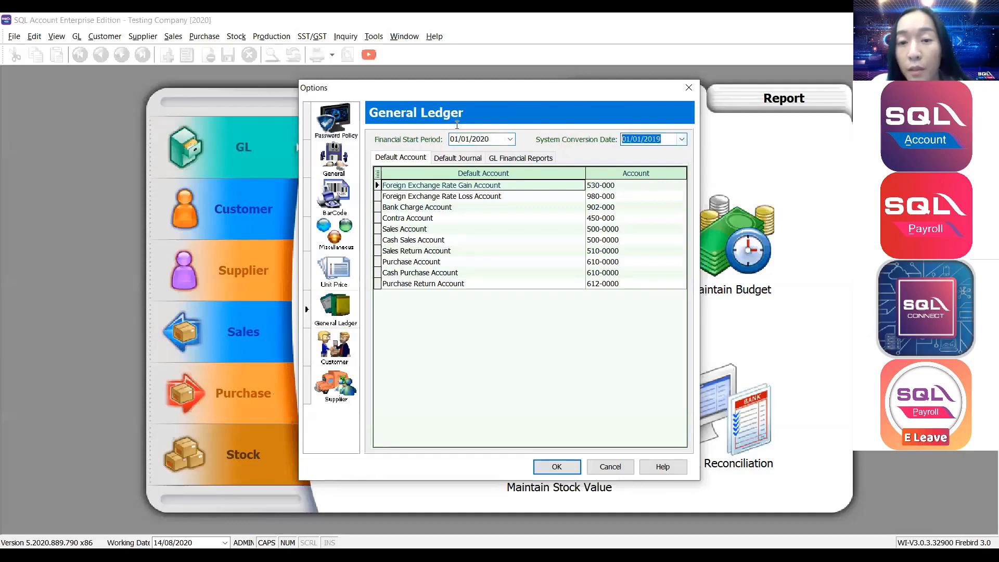
text(01/01/2020)
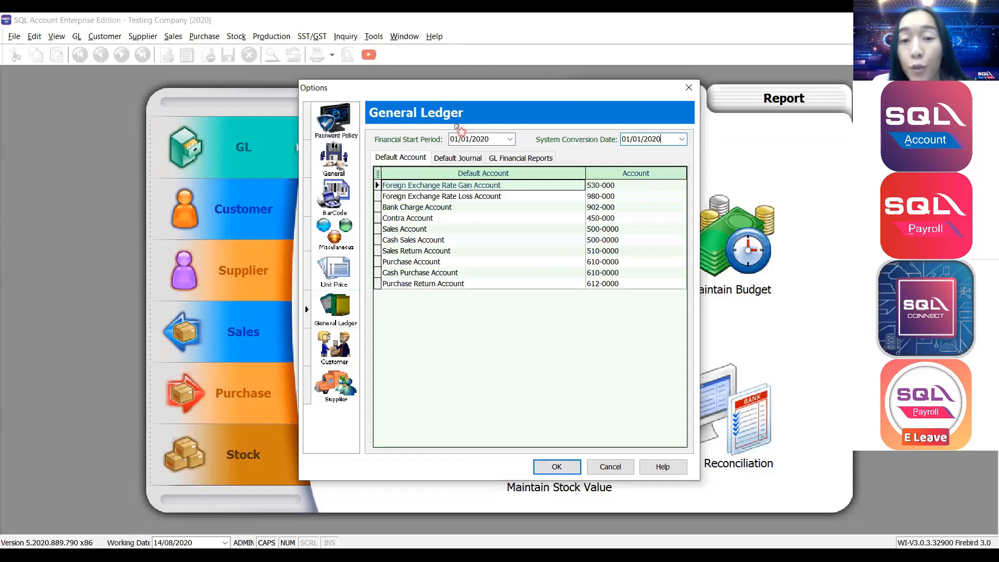
drag(664, 139, 589, 142)
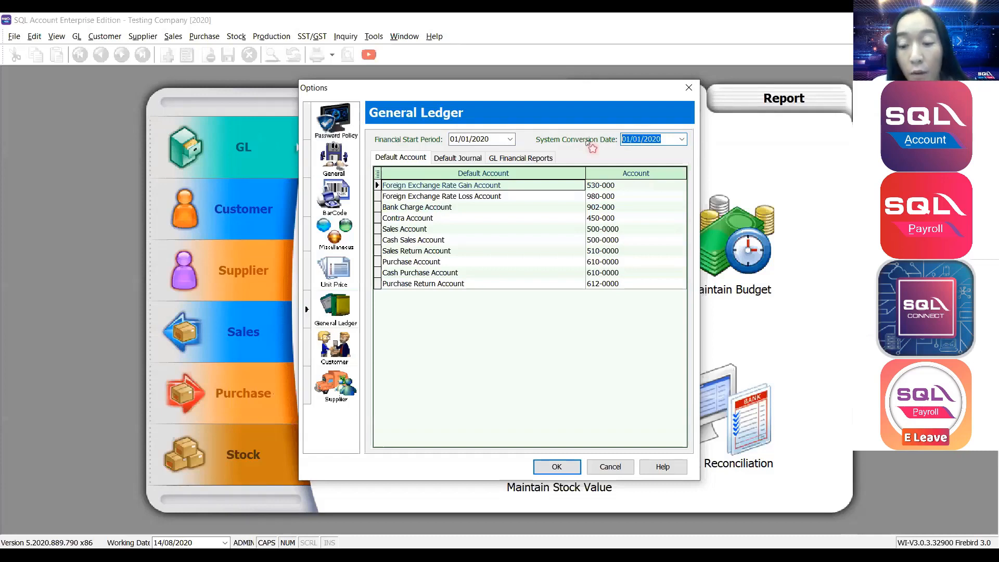
Restore both General Ledger dates to 01/01/2019 and confirm the Options dialog.
text(01062020)
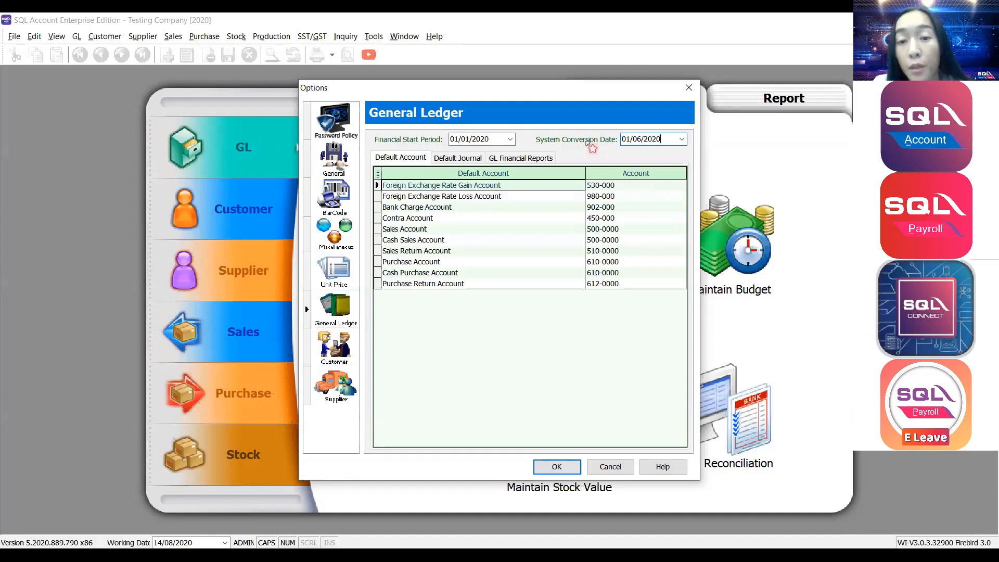
drag(666, 140, 575, 140)
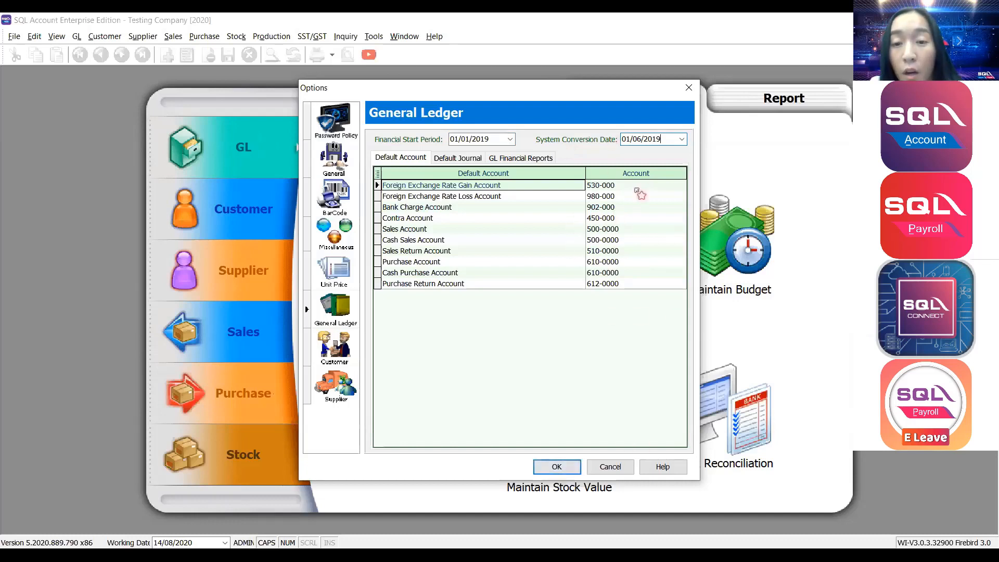
drag(661, 140, 556, 143)
text(01/01/2019)
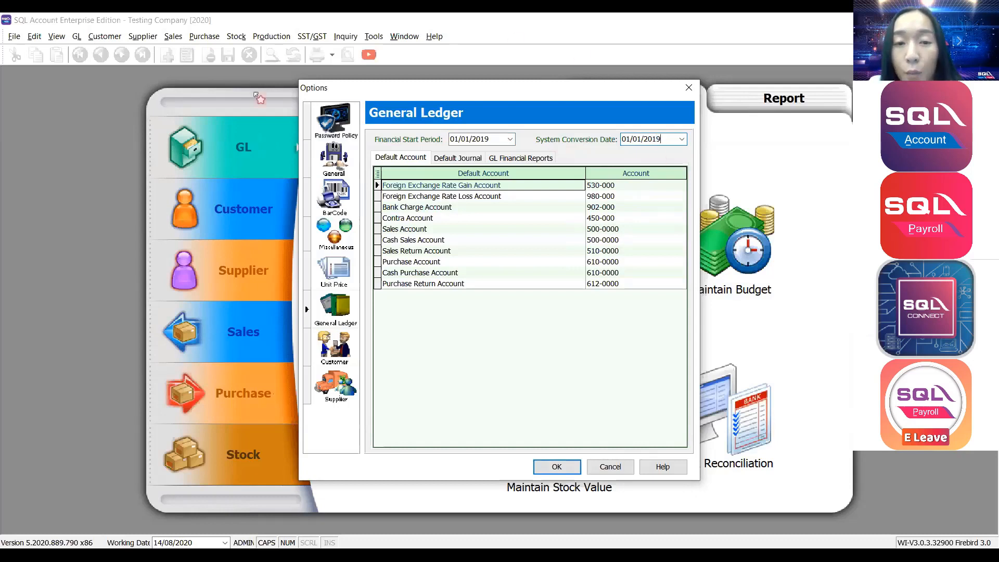
click(549, 469)
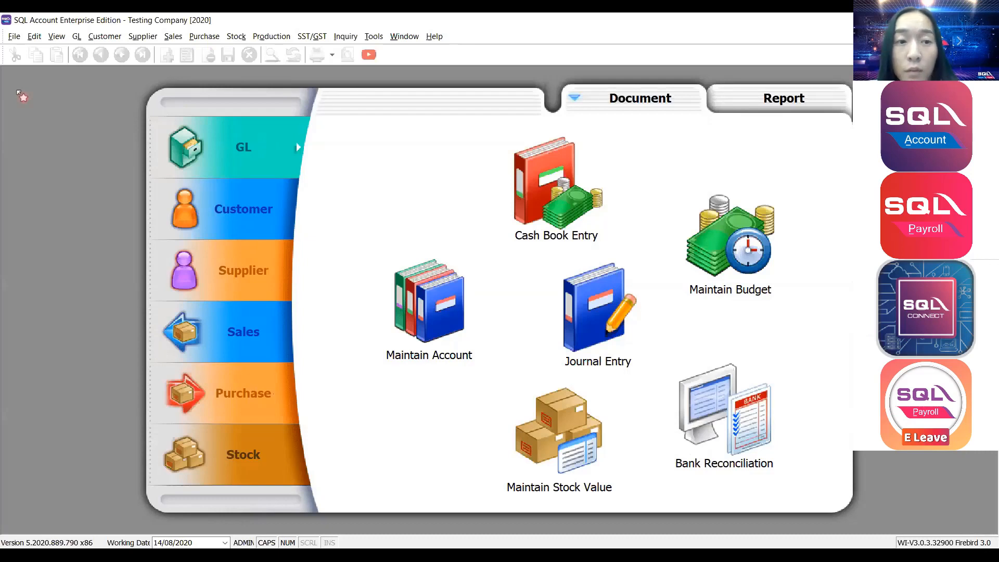
In File > Company Profile, generate the report header from the company details.
click(15, 36)
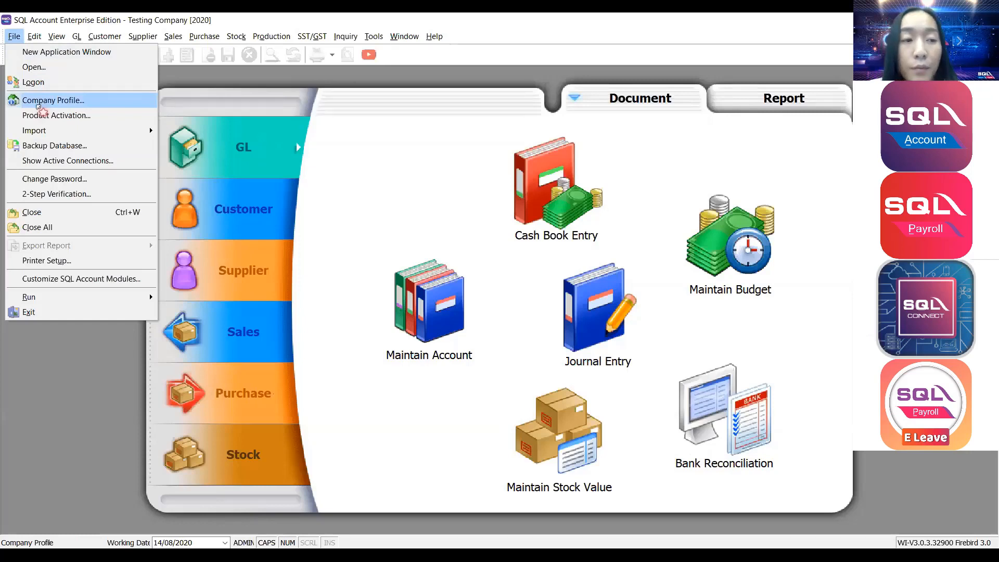
click(38, 107)
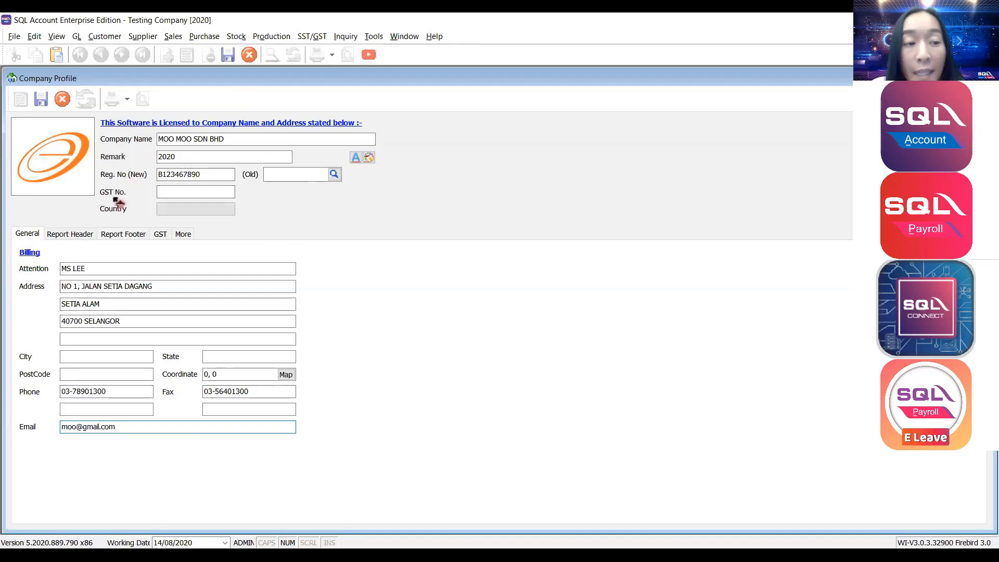
click(85, 237)
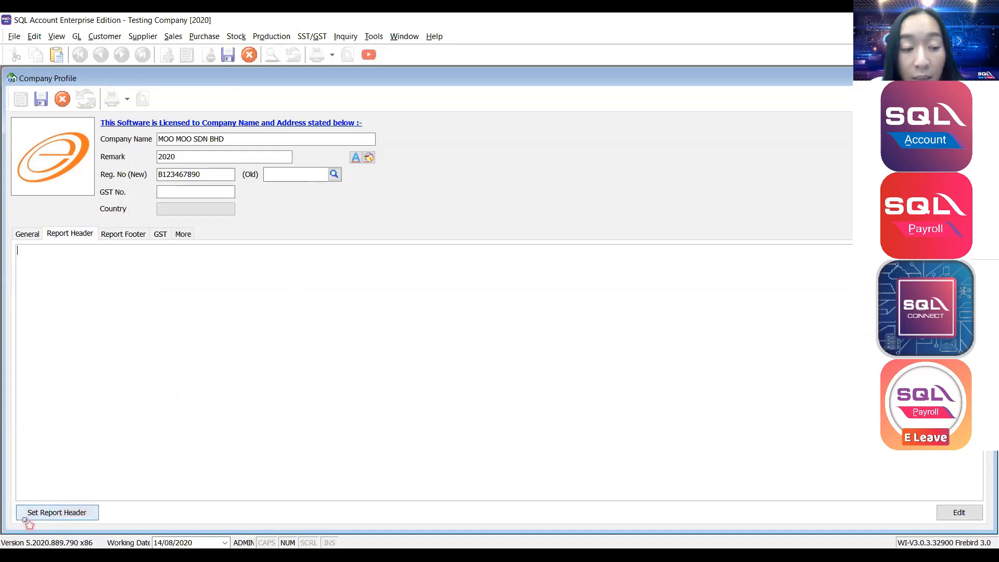
click(24, 519)
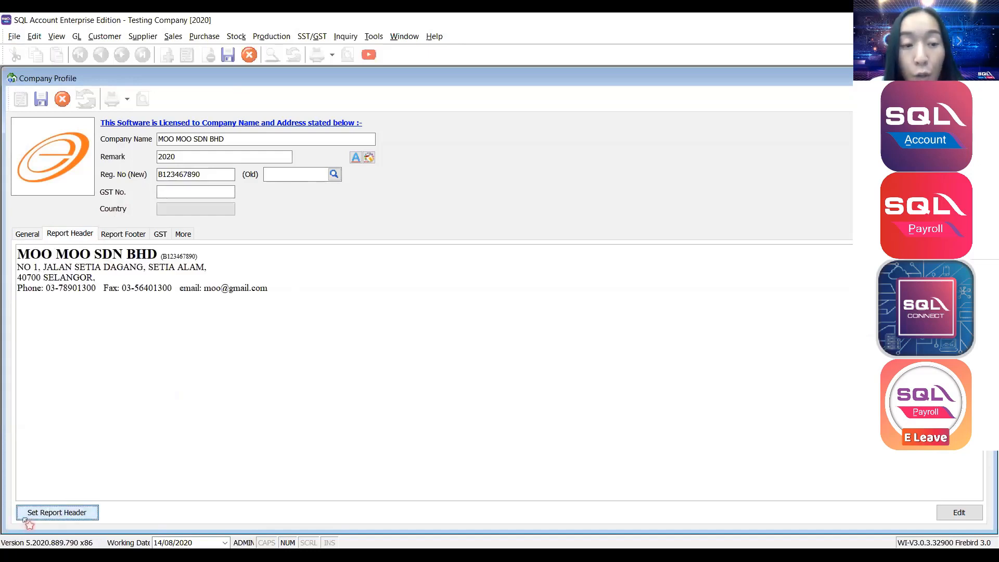
click(26, 235)
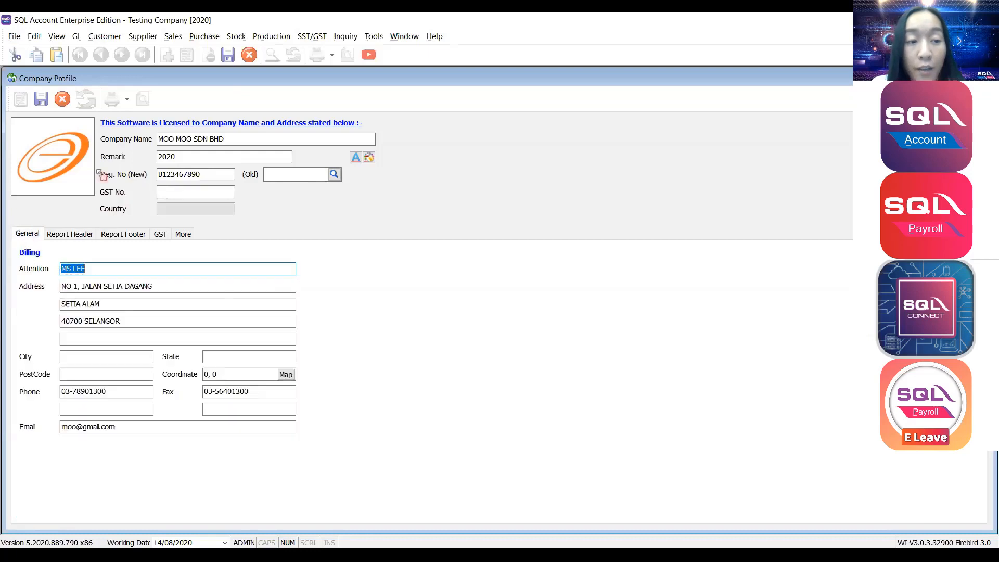
click(70, 233)
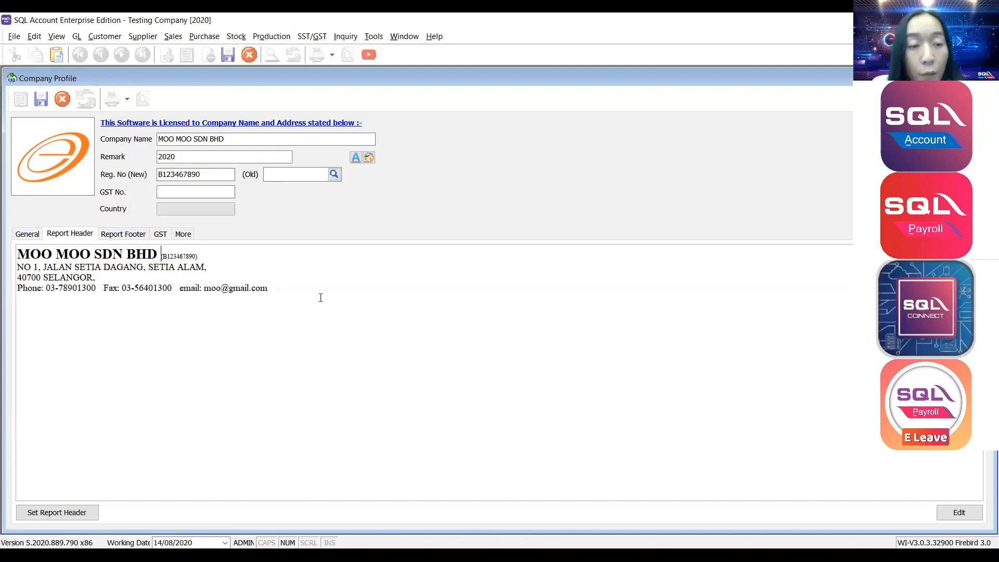
drag(320, 297, 7, 244)
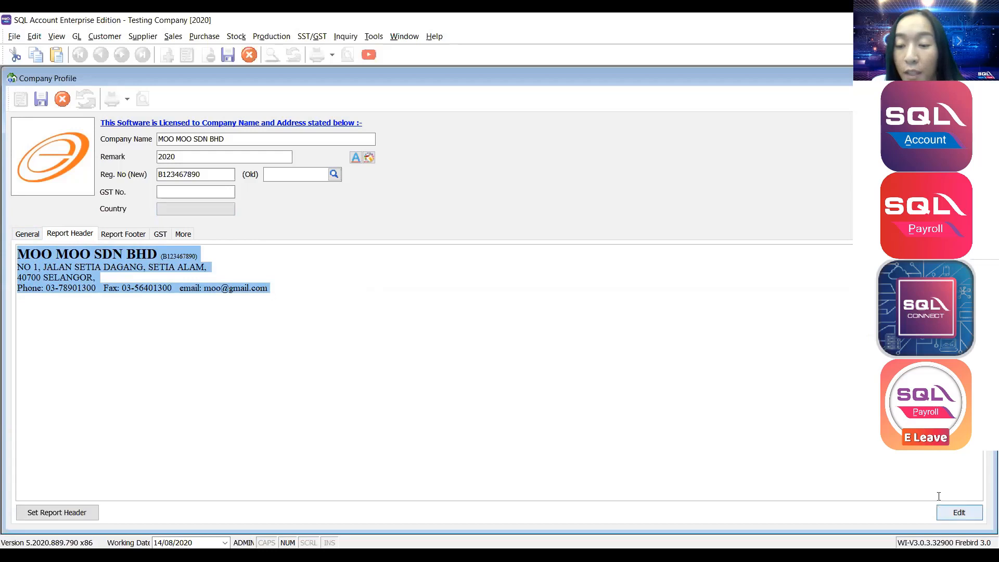
Center the report header, bold the company name line, and save the formatting.
click(959, 515)
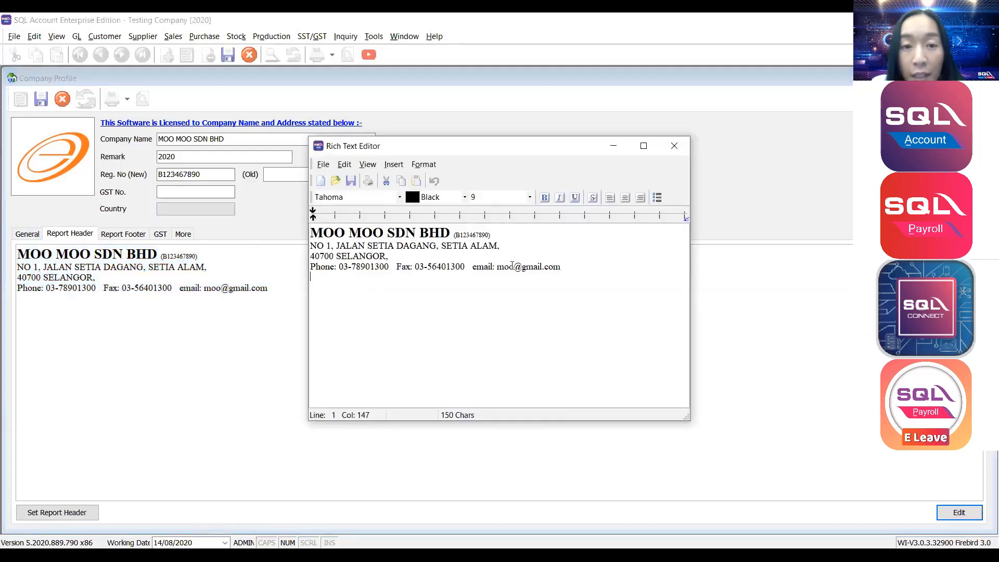
drag(563, 278, 281, 239)
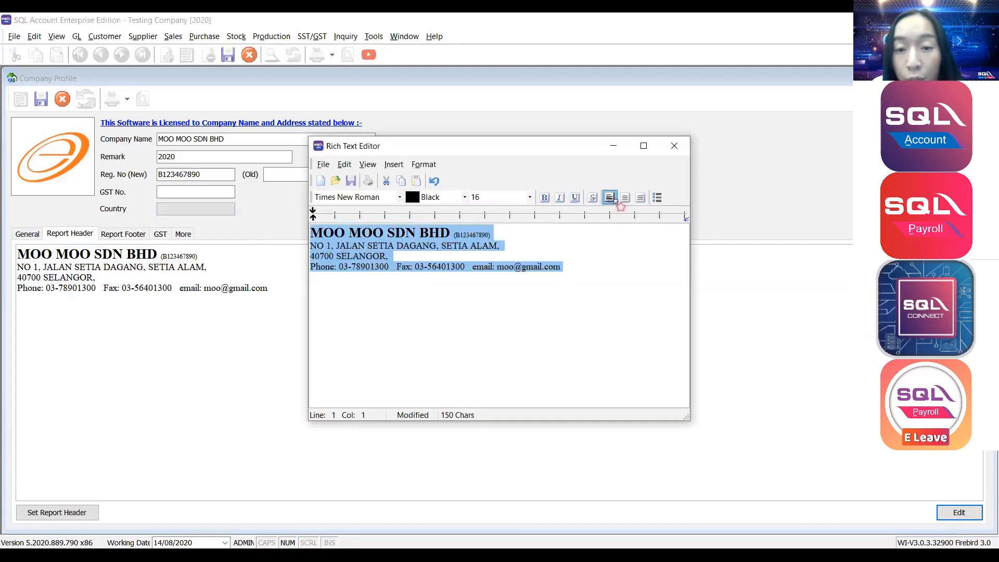
click(625, 197)
drag(613, 232, 389, 233)
click(544, 197)
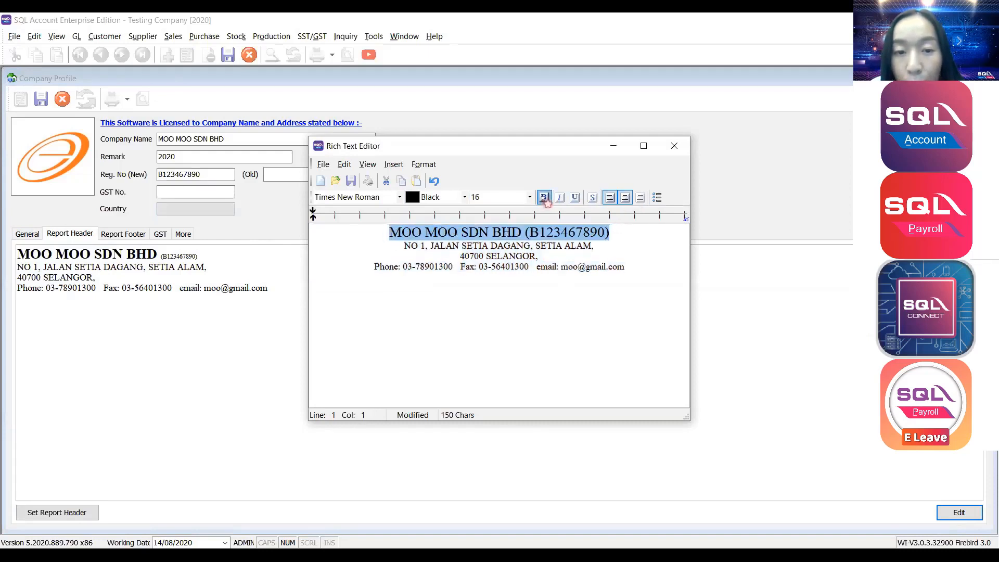
click(545, 200)
drag(639, 268, 363, 247)
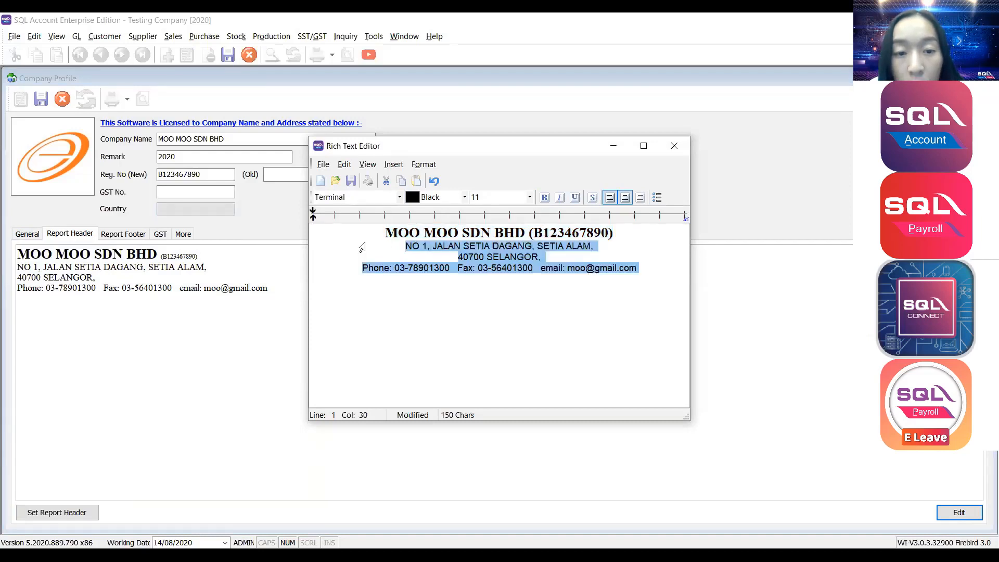
click(674, 146)
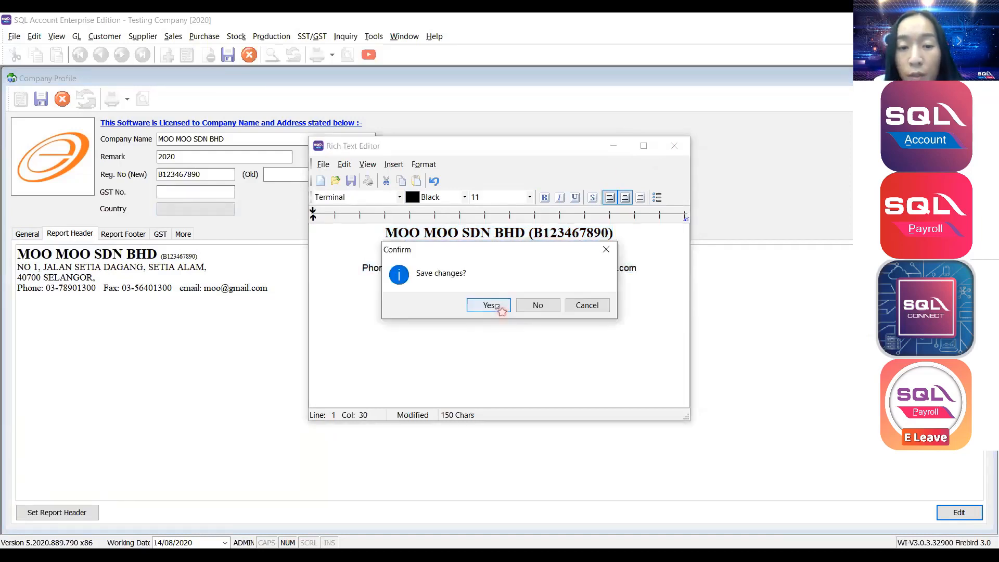
click(490, 306)
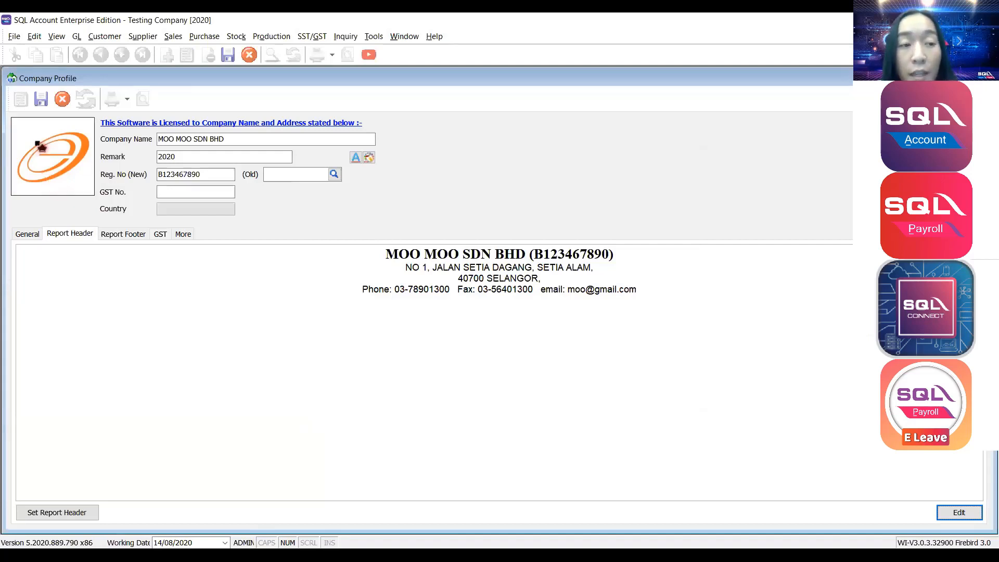
Load cowcow.jpg from the Desktop as the company logo and save the profile.
right_click(36, 135)
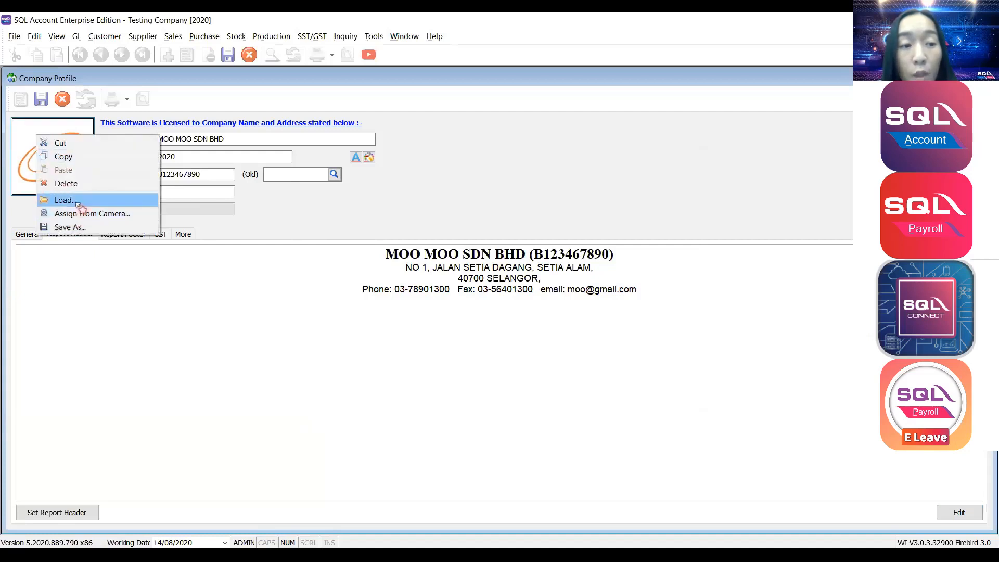
click(77, 202)
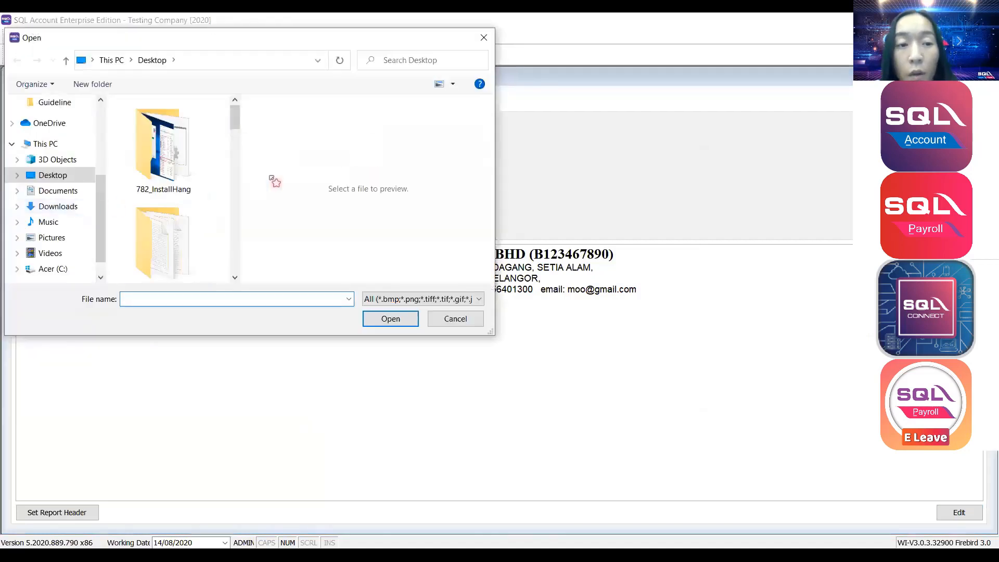
click(156, 259)
key(c)
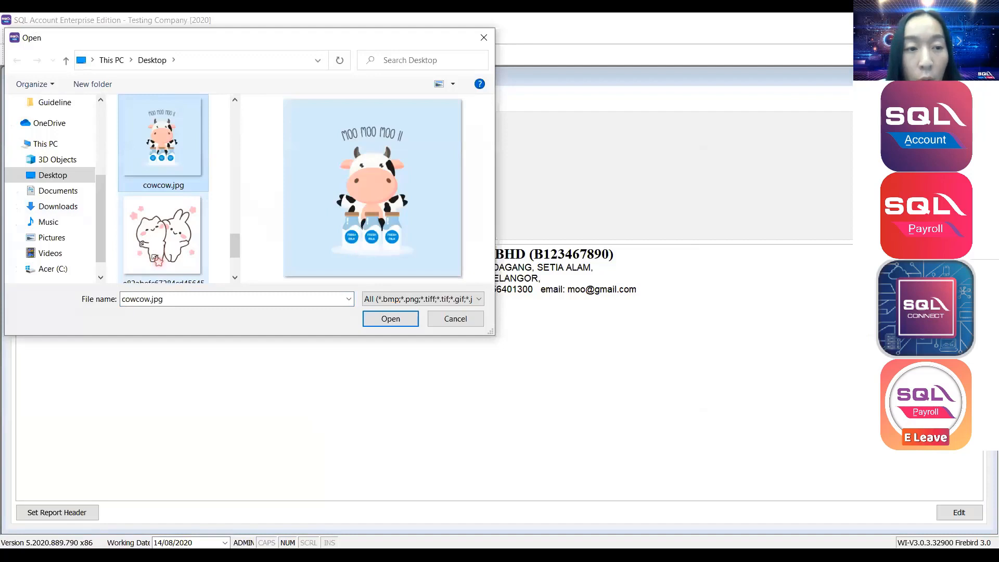
double_click(167, 159)
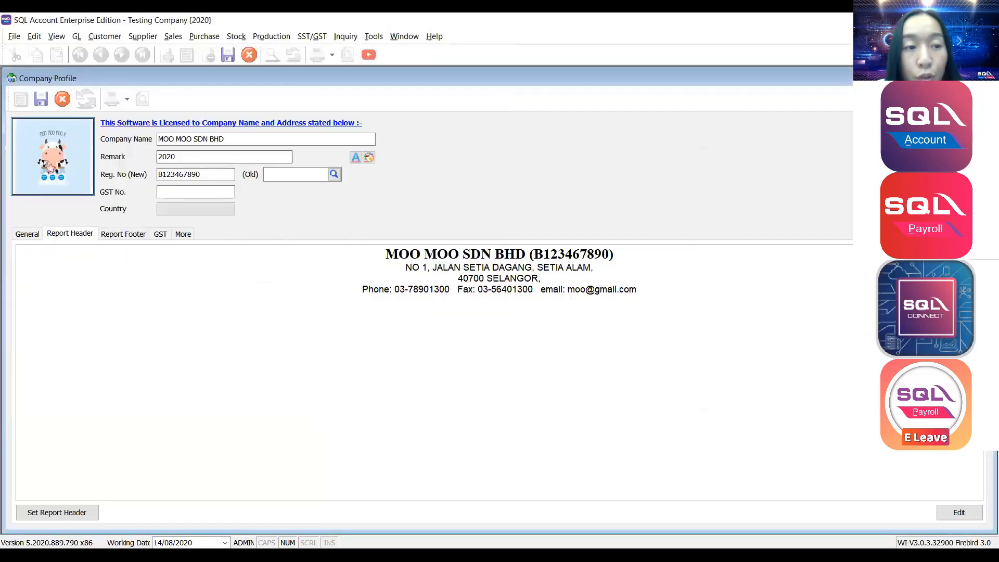
click(45, 101)
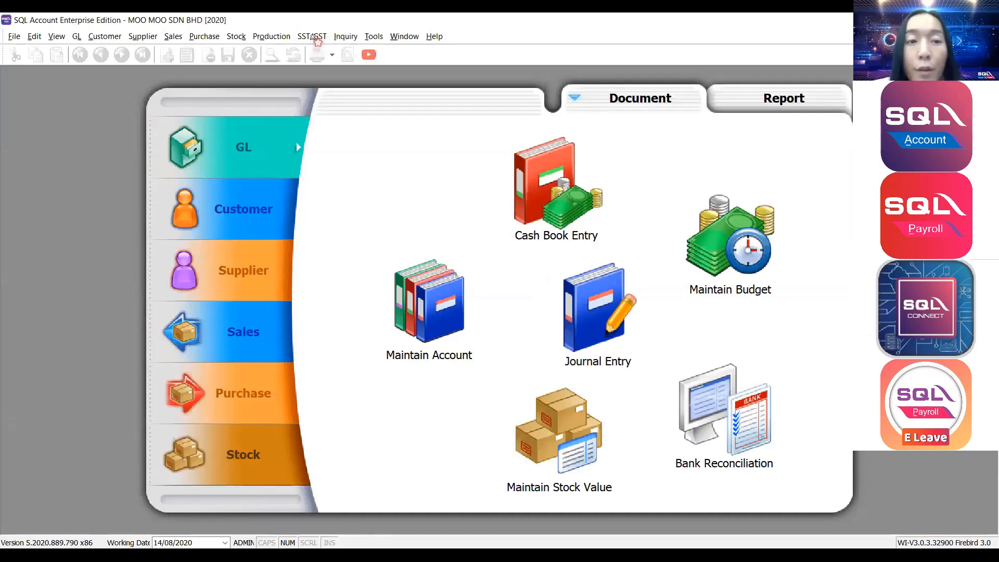
Start the SST wizard with Malaysia as the country and a 01/09/2018 effective date.
click(315, 39)
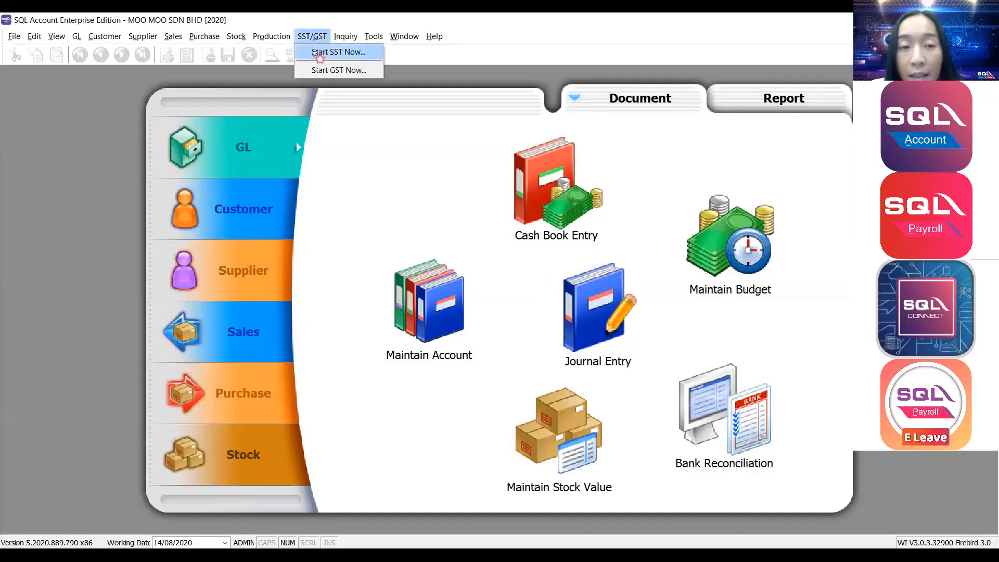
click(317, 52)
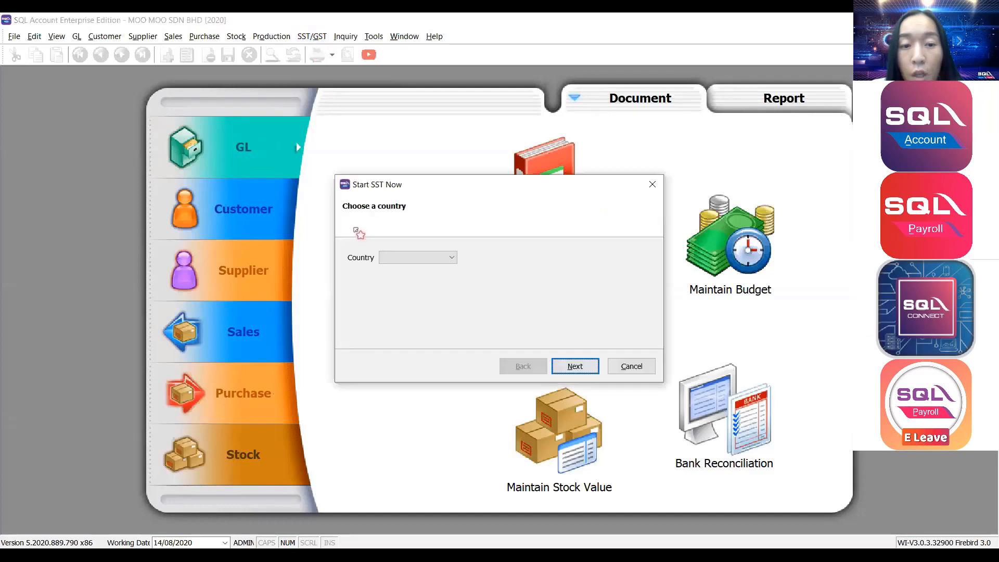
click(386, 259)
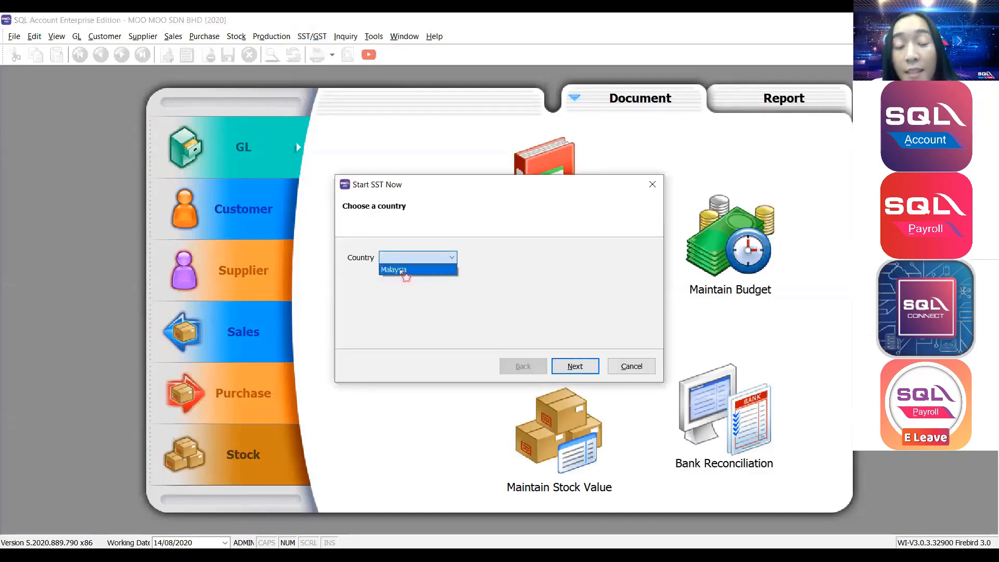
click(403, 270)
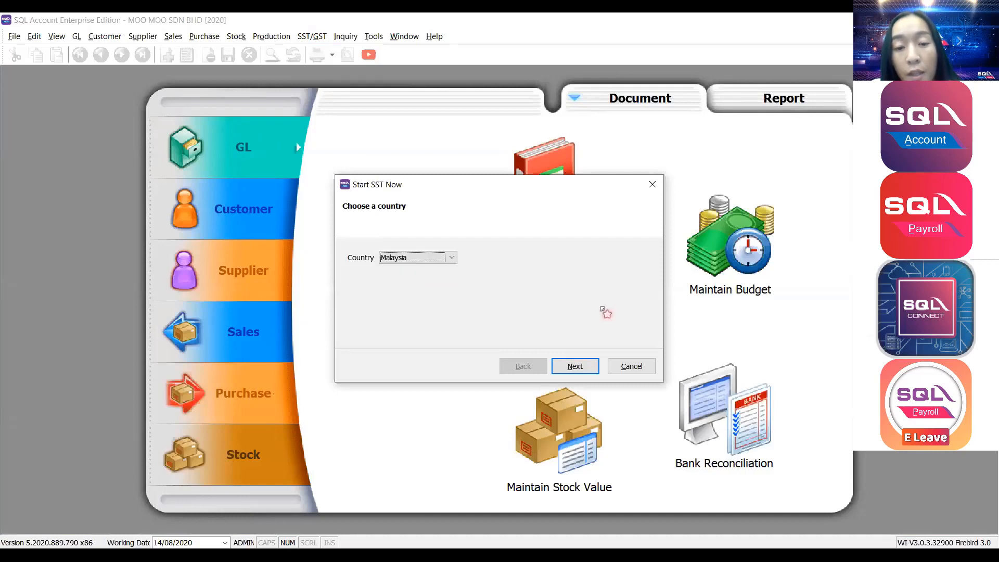
click(575, 367)
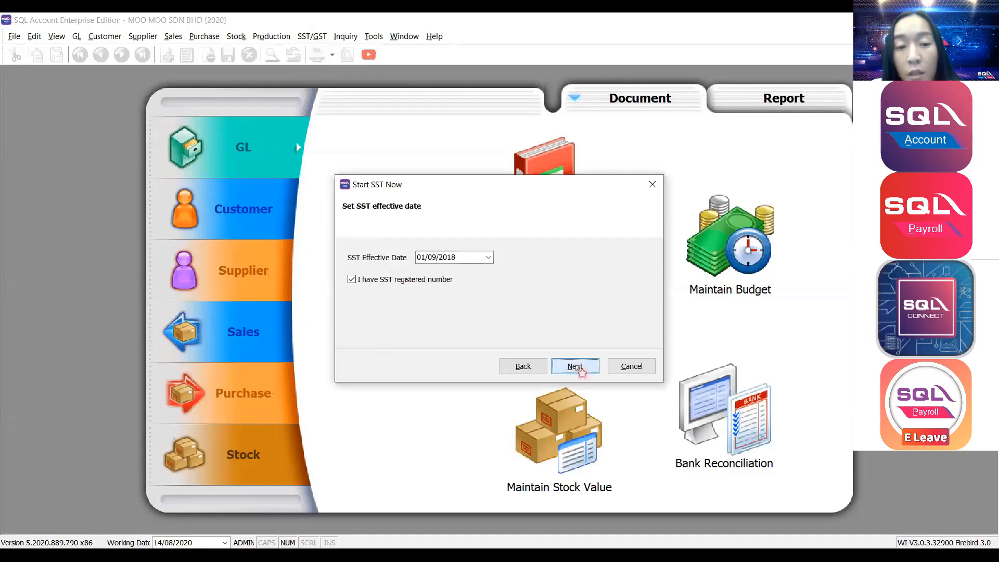
click(486, 258)
drag(449, 257, 412, 259)
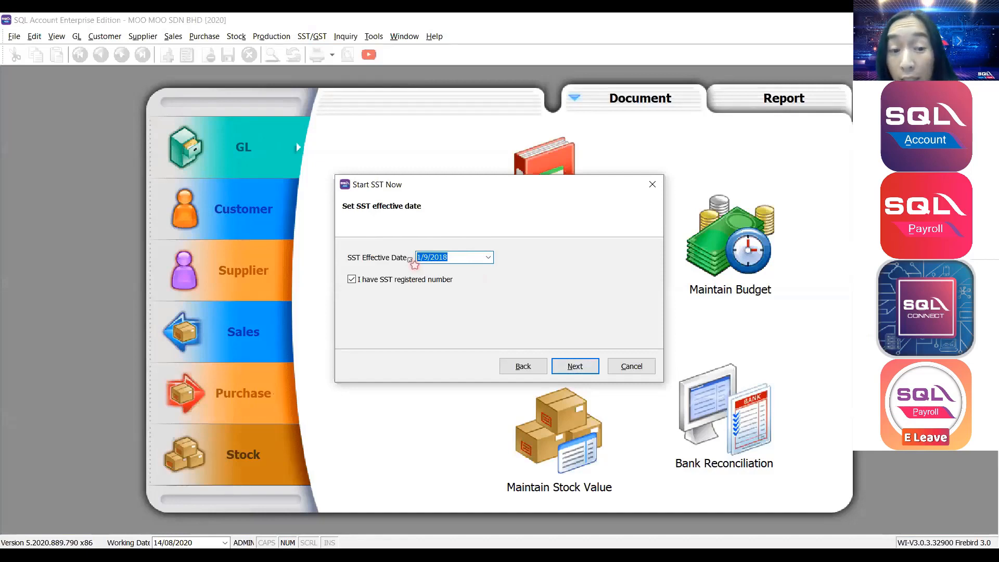
click(578, 366)
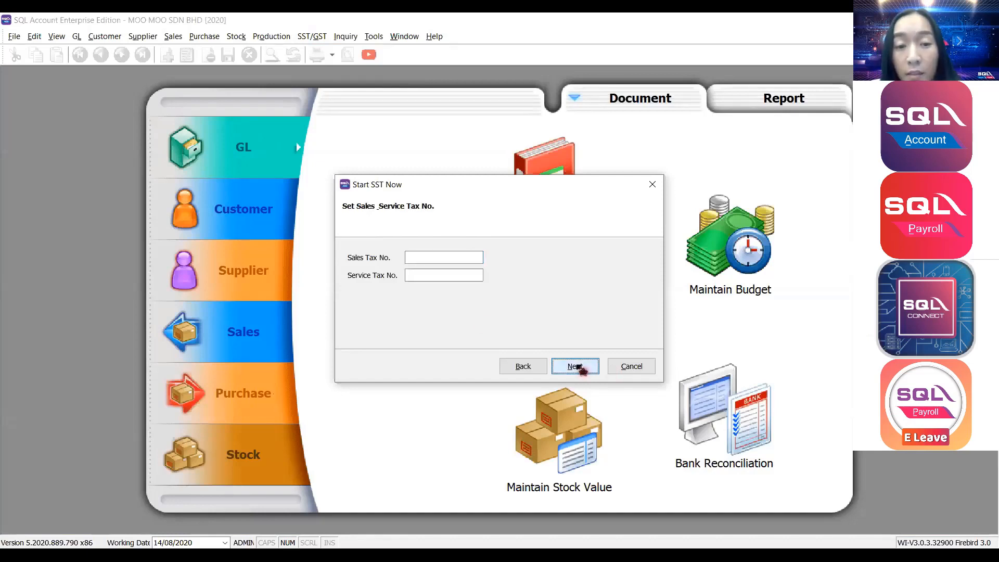
Enter the company's sales tax registration number in capital letters.
click(438, 258)
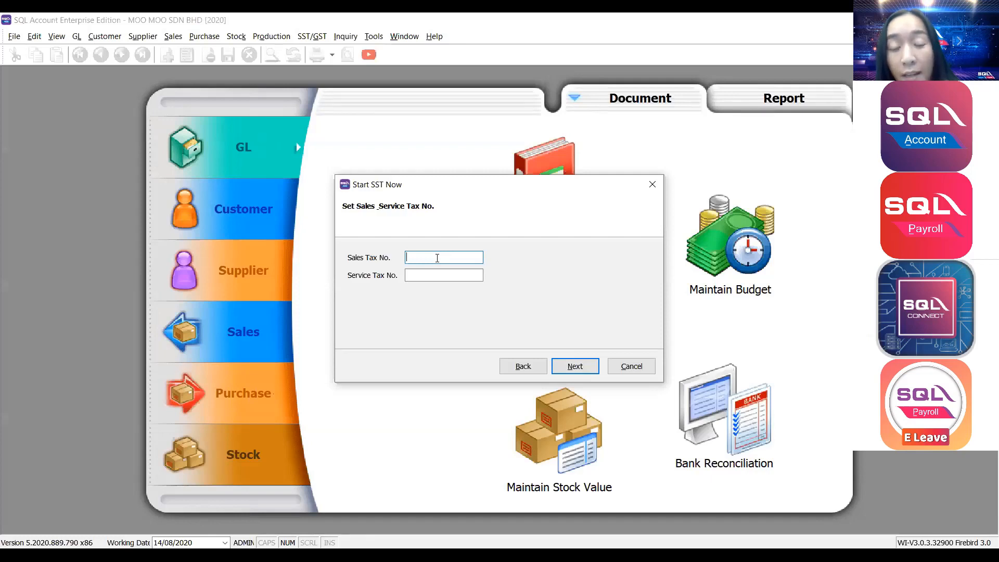
click(438, 274)
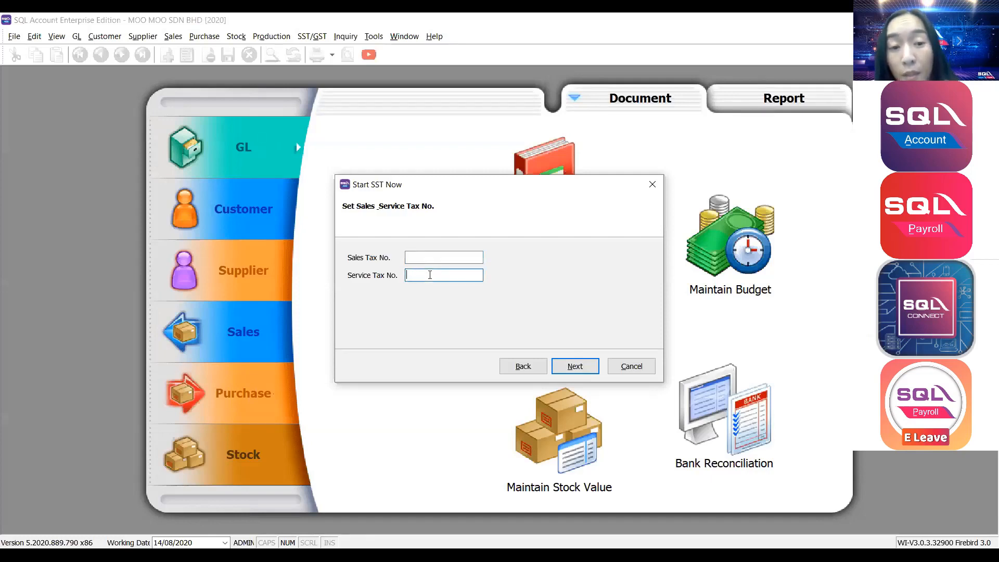
click(430, 256)
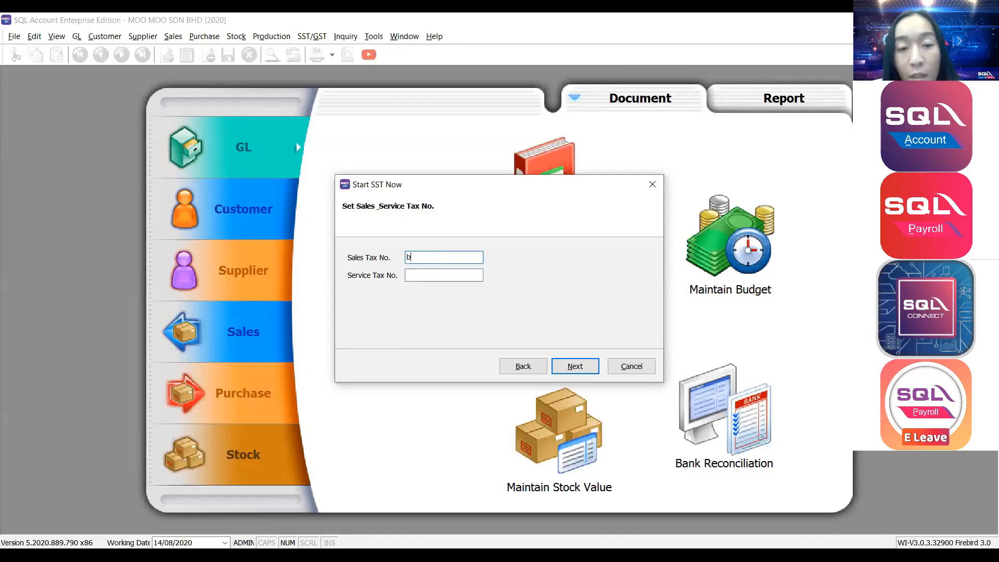
key(Caps_Lock)
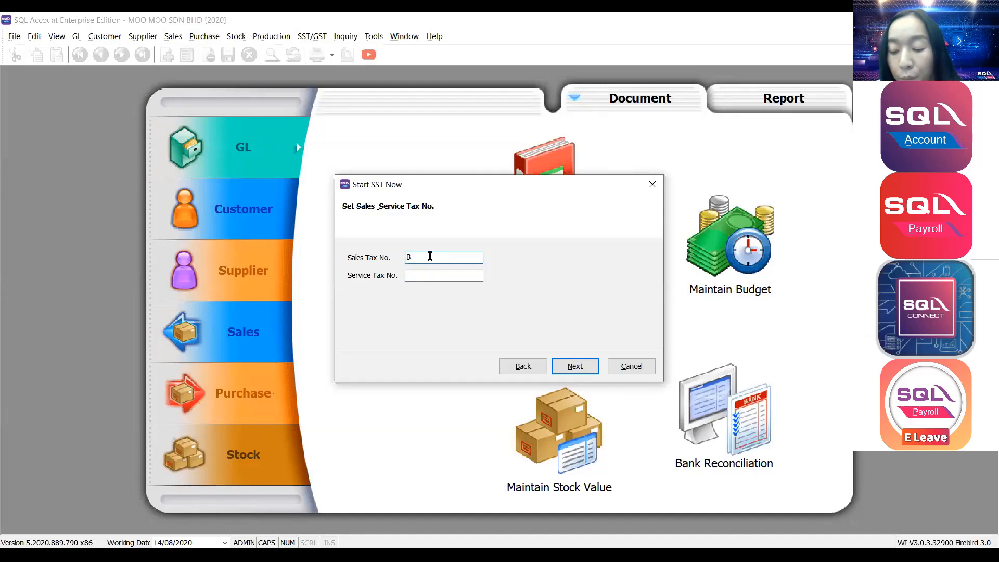
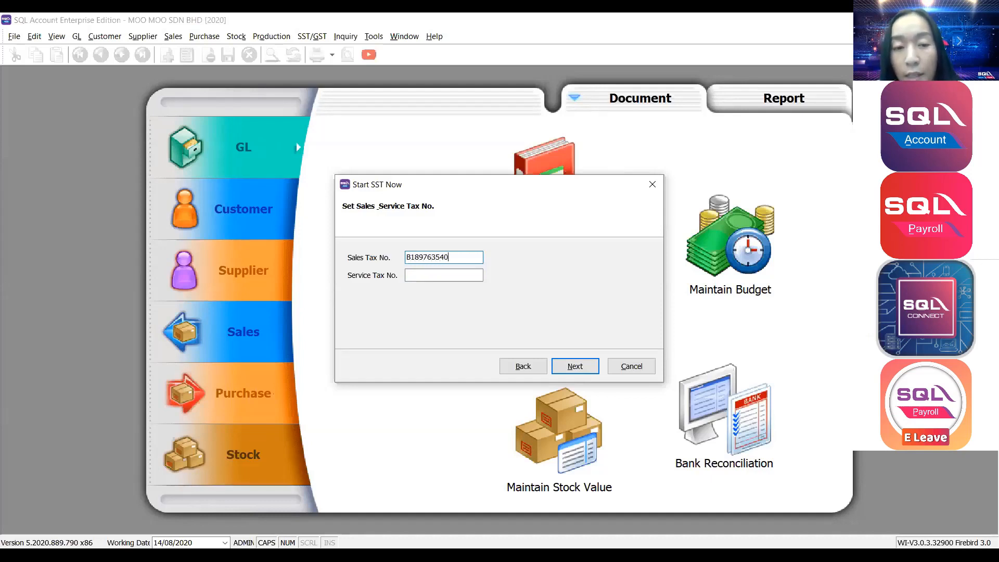
Accept the SST GL accounts, keep Sales Tax as the default, and finish setup.
click(576, 367)
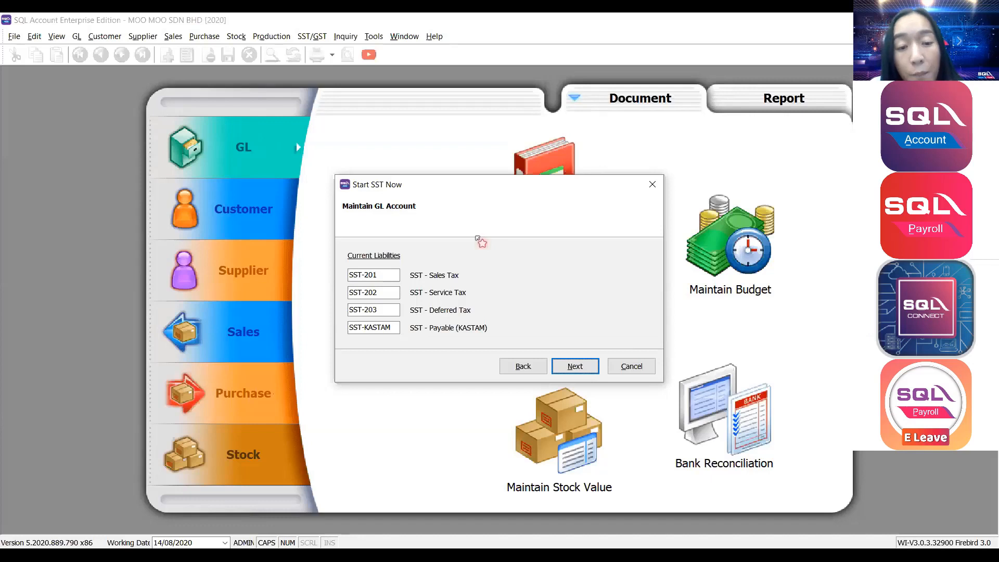
click(575, 367)
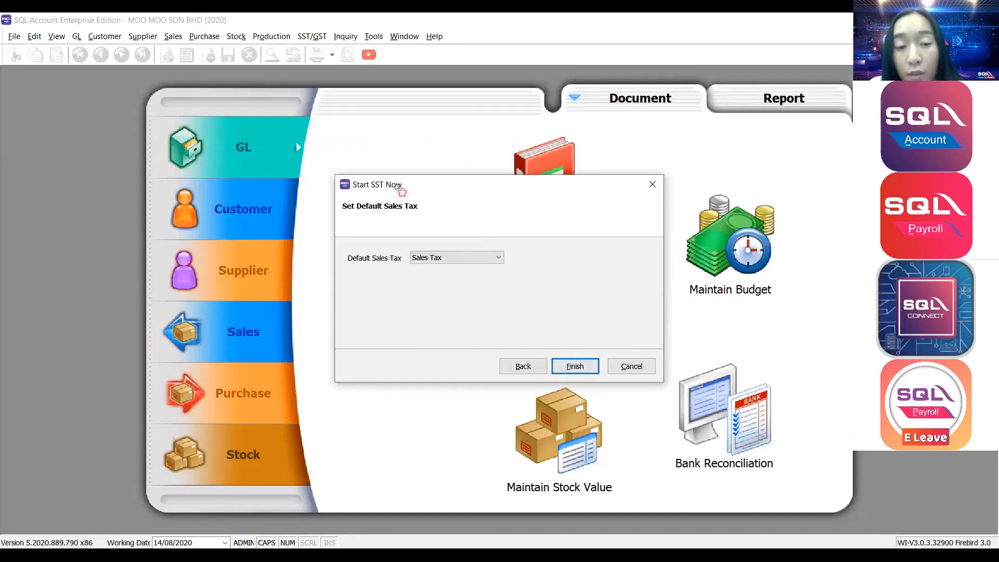
click(437, 259)
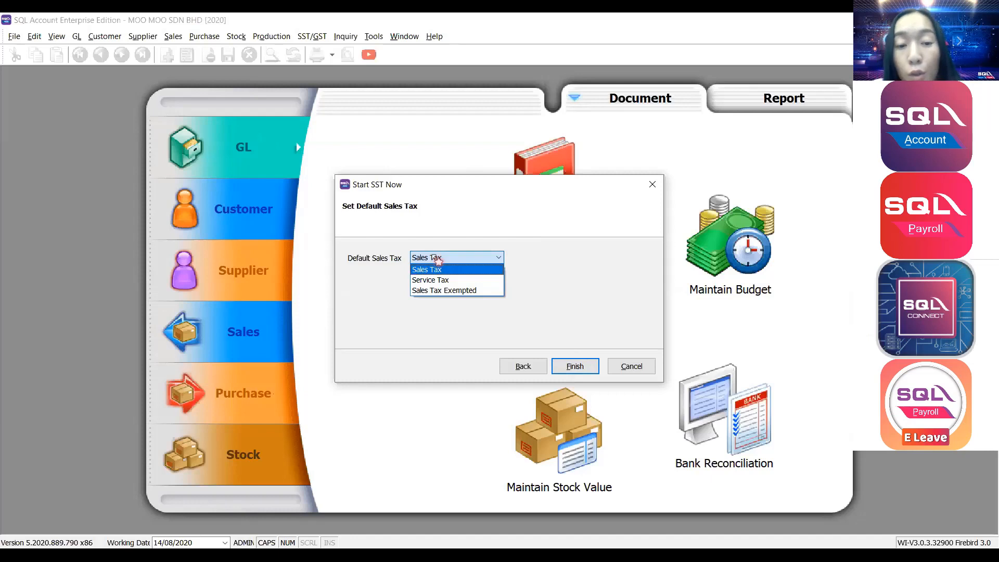
click(435, 270)
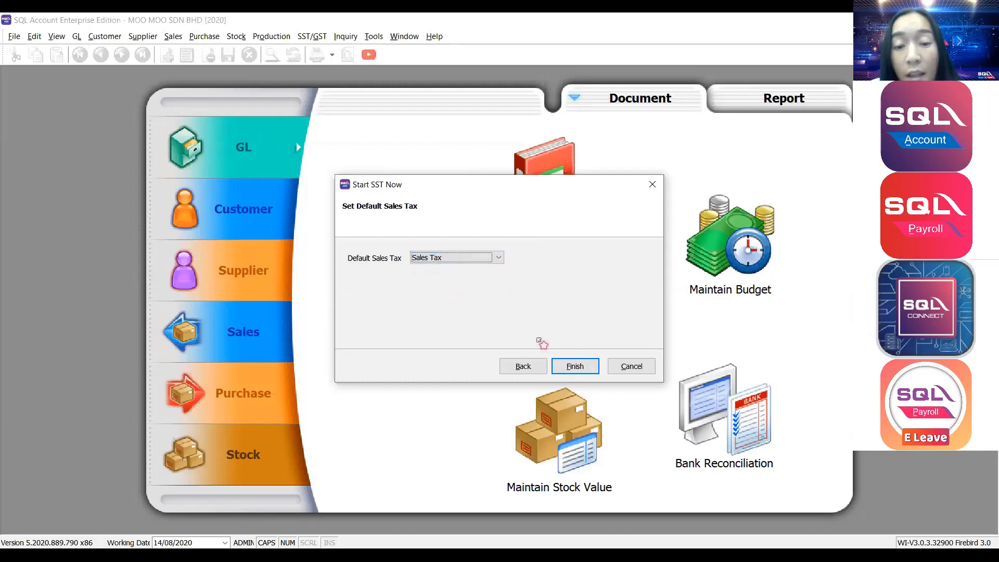
click(575, 367)
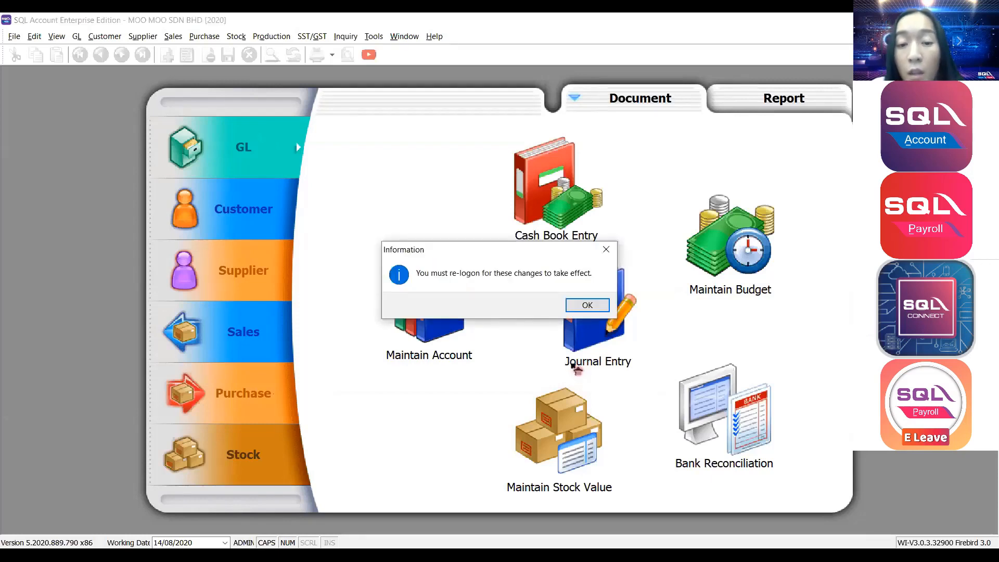
Acknowledge the re-logon notice, log back into MOO MOO SDN BHD, and check the SST/GST menu.
click(597, 311)
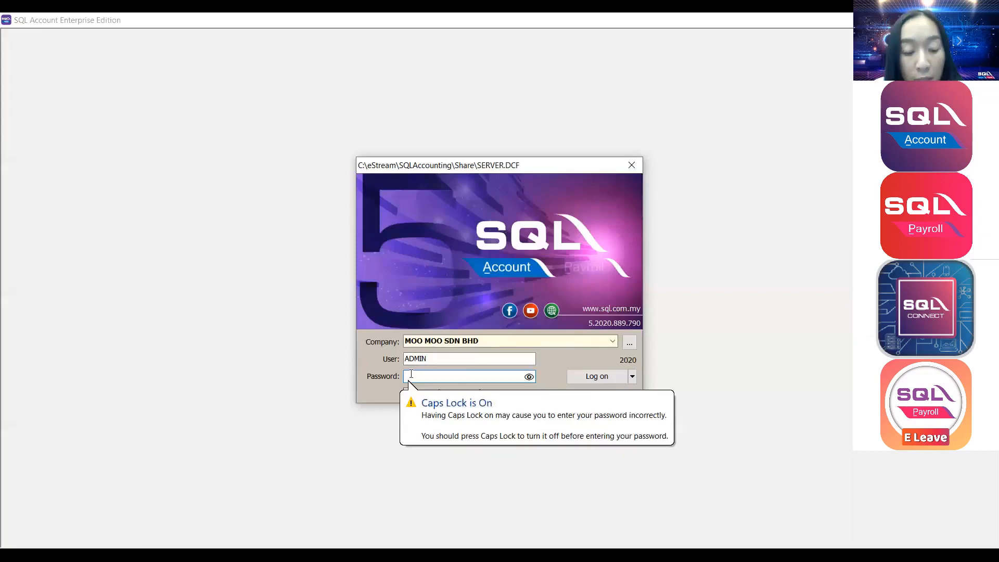
text(ADMIN)
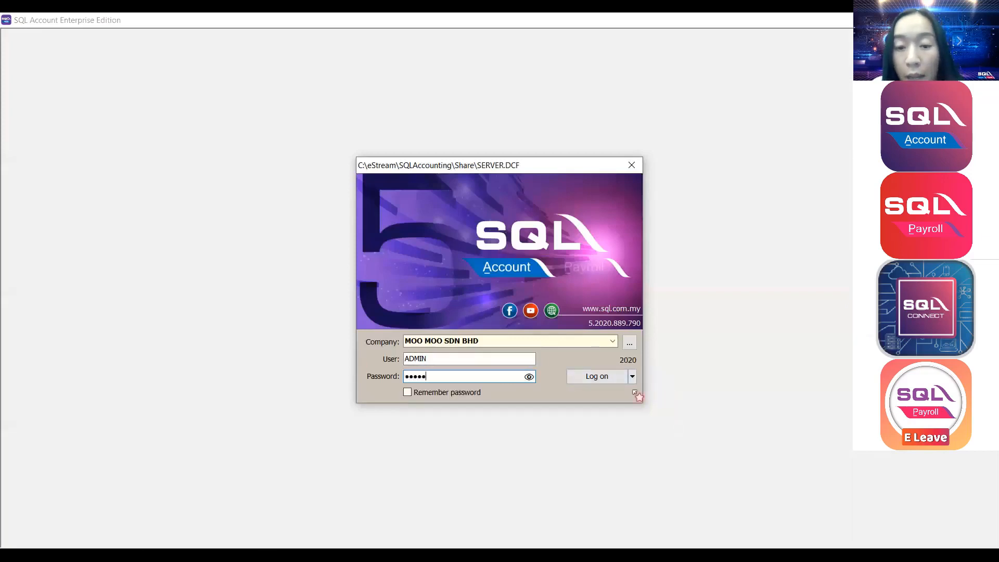
click(612, 377)
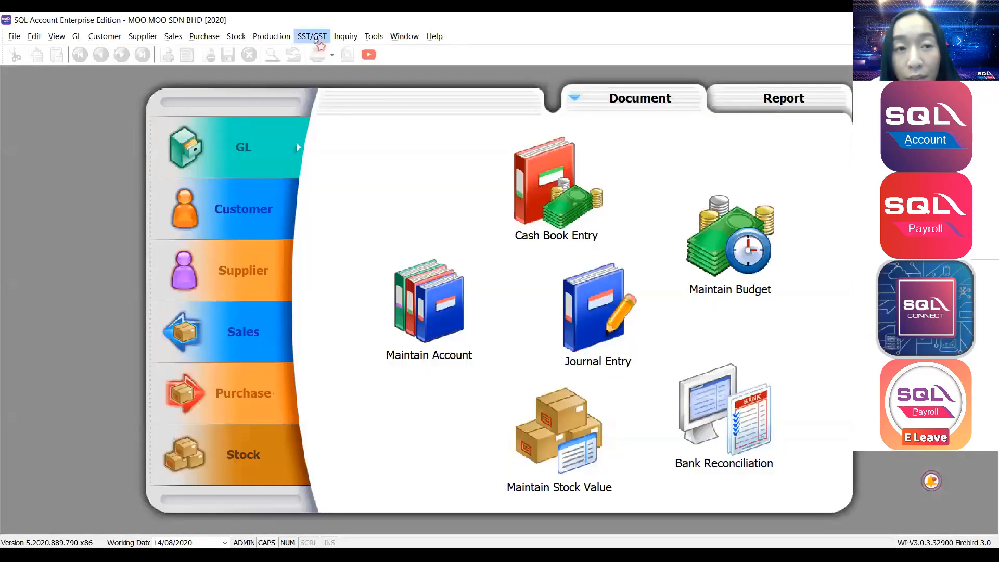
click(316, 39)
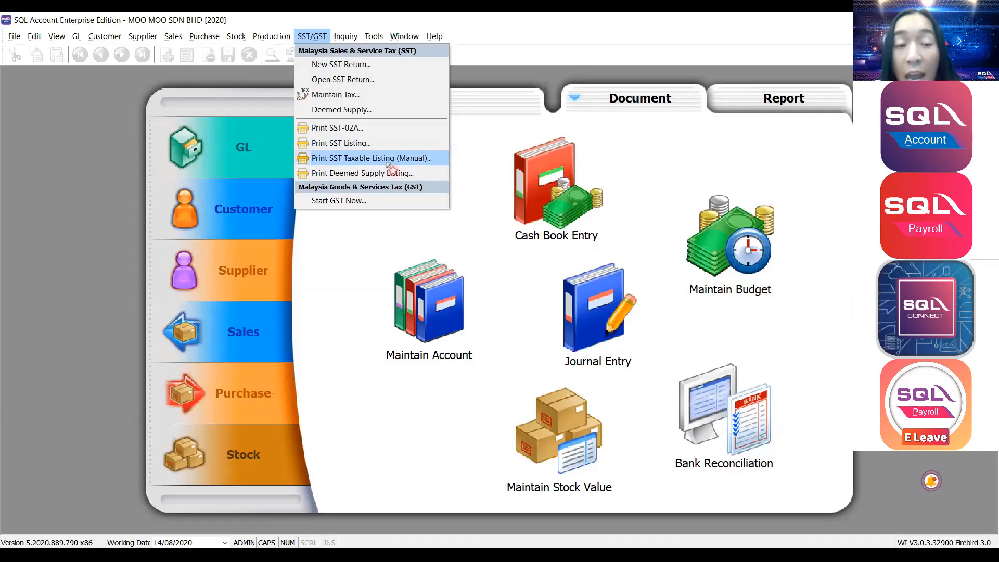
Start a new record in Tools > Maintain Tariff, then switch to JKDM HS Explorer.
click(494, 86)
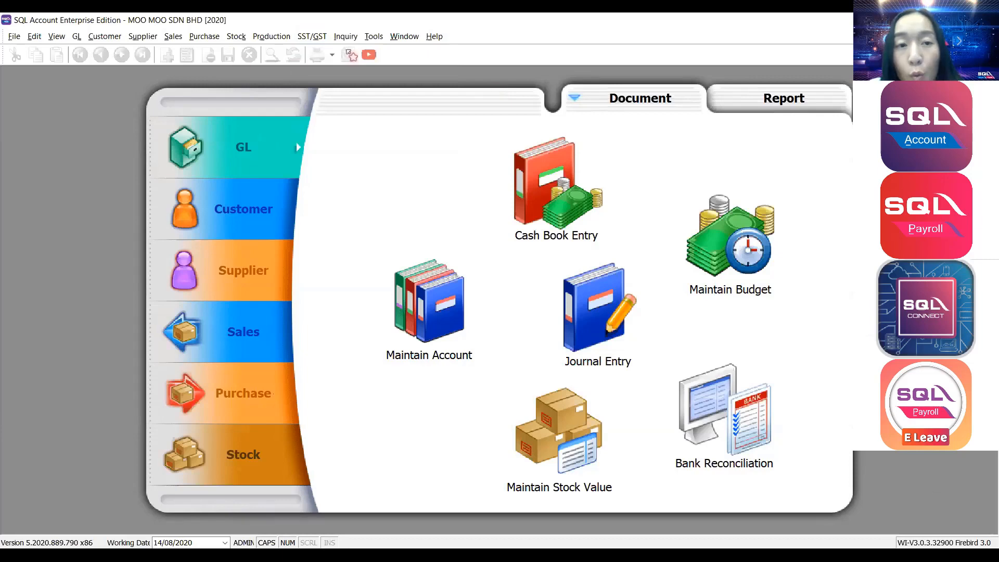
click(373, 36)
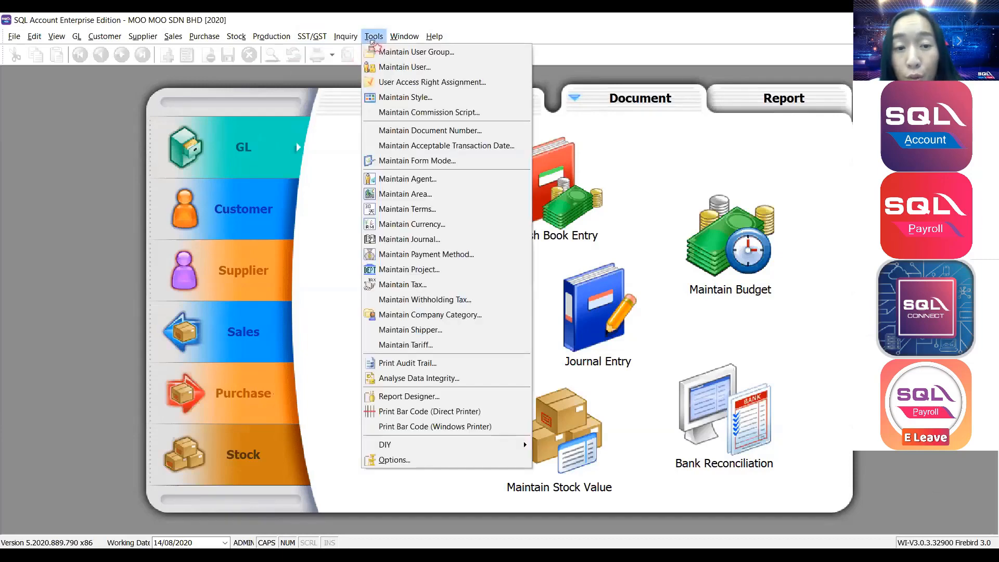
click(415, 349)
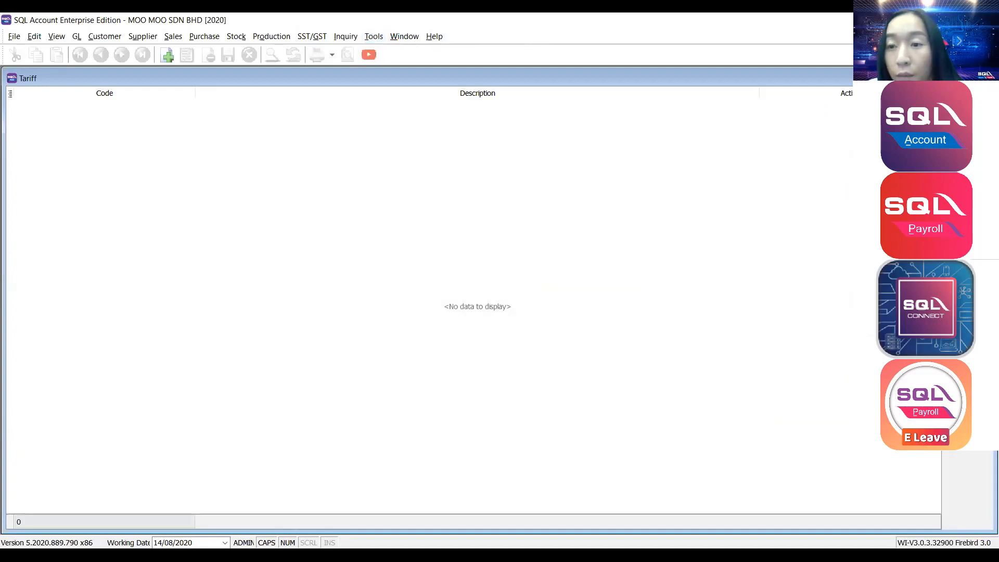
click(968, 98)
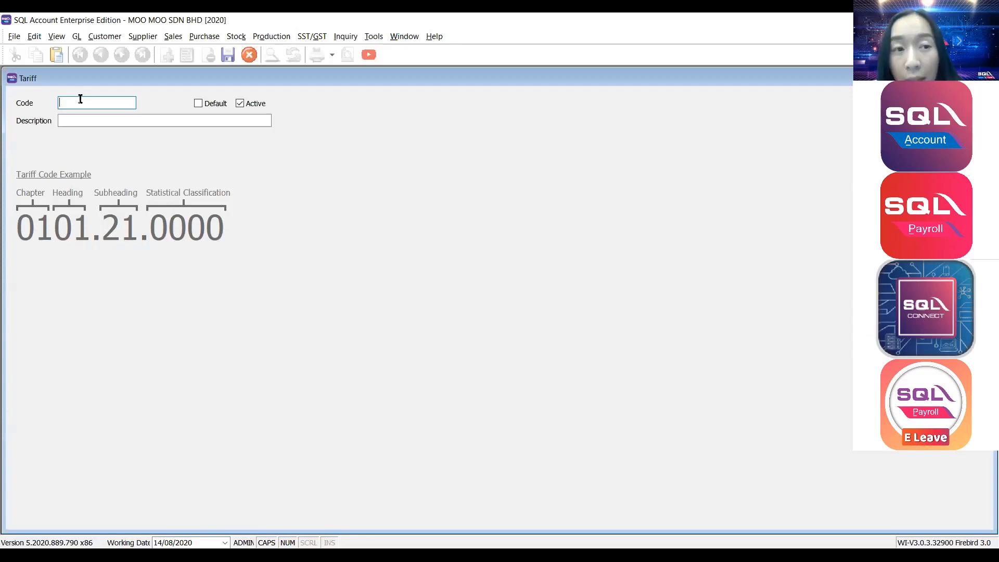
key(alt+Tab)
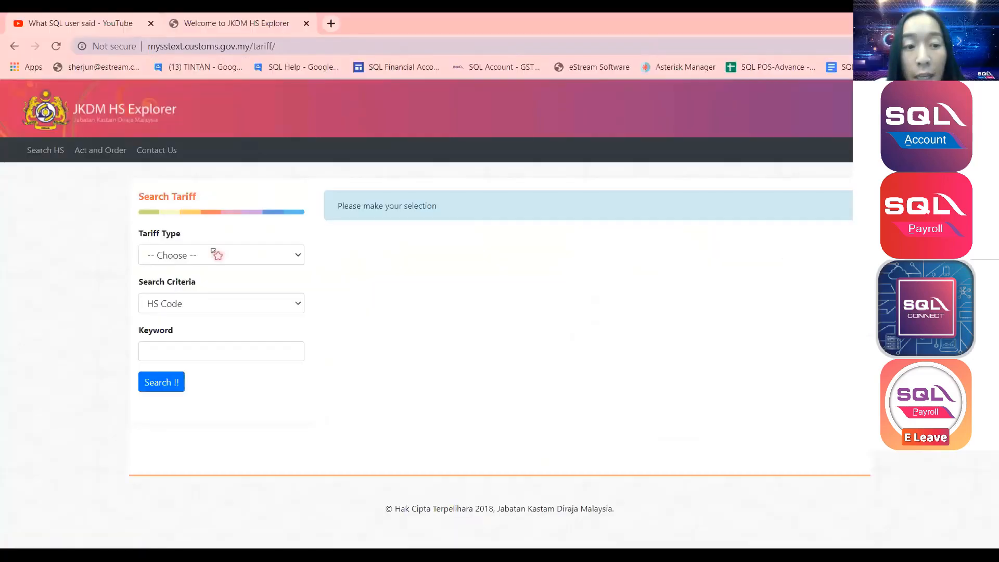
Search JKDM HS Explorer's PDK 2017 tariffs by Item Description for MILK.
click(214, 254)
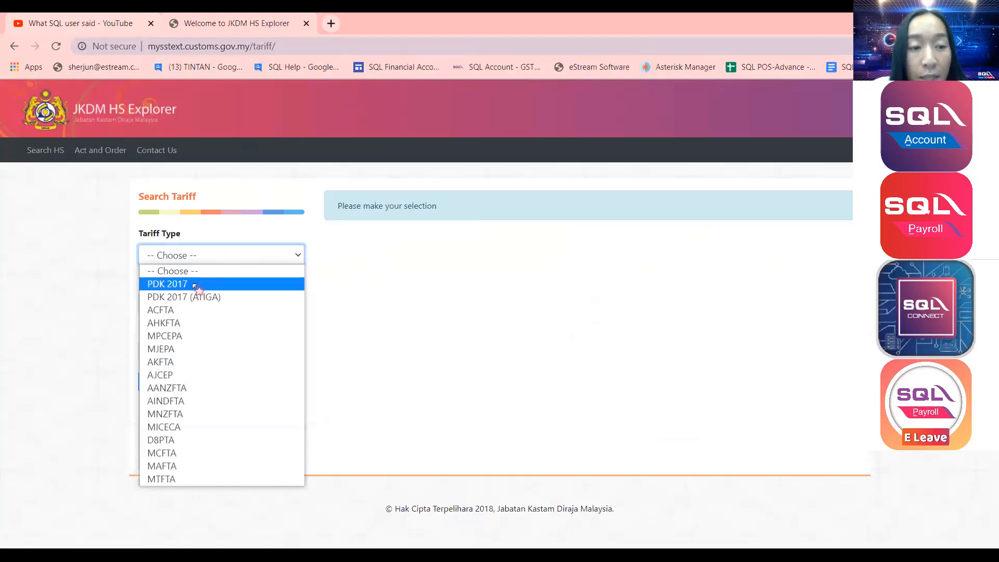
click(194, 286)
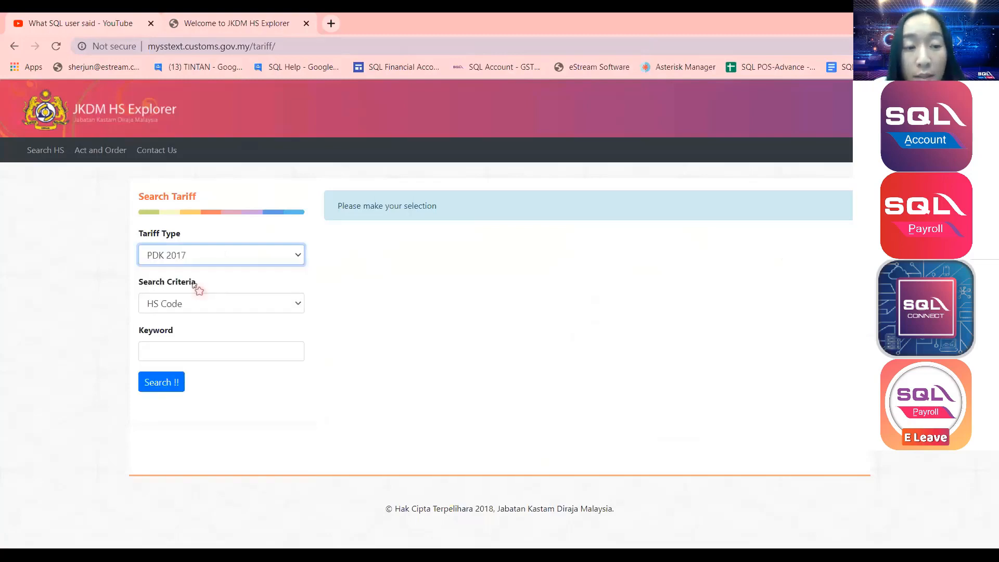
click(197, 310)
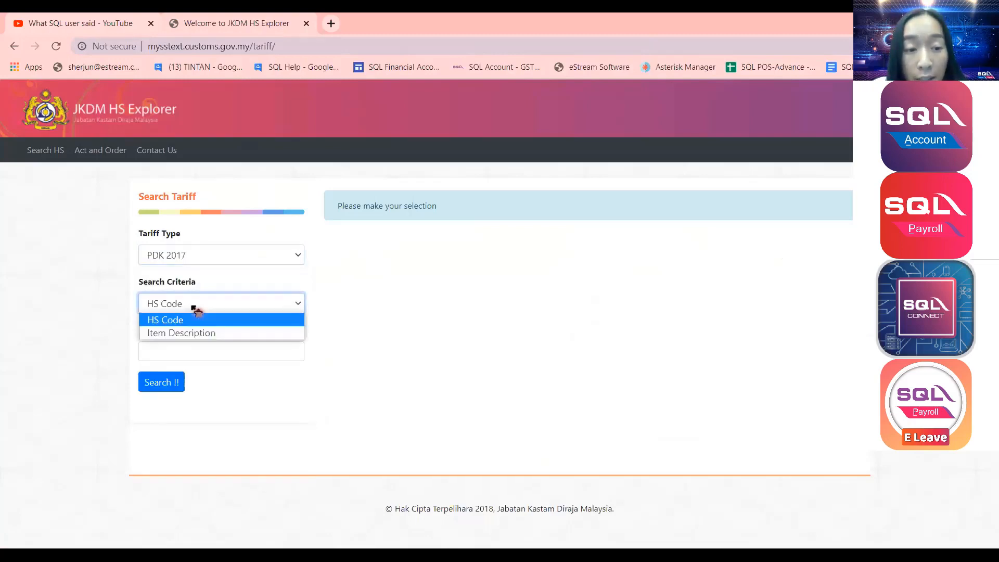
click(187, 337)
click(180, 349)
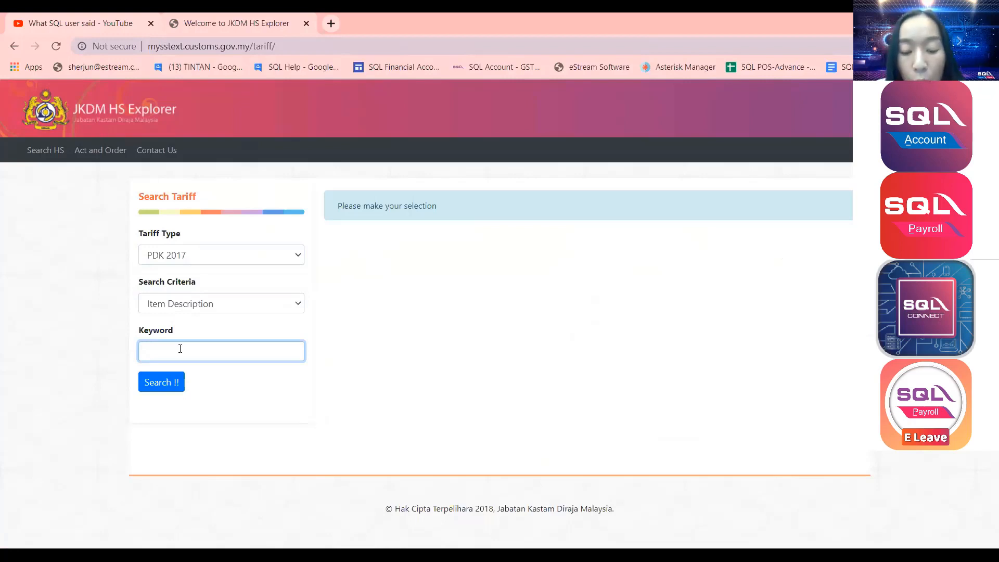
text(MILK)
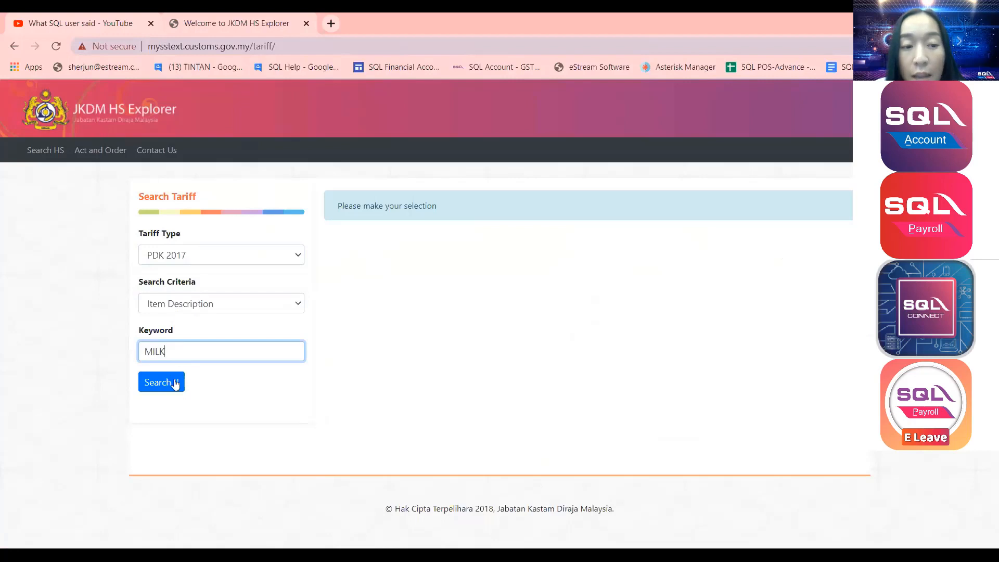
click(174, 384)
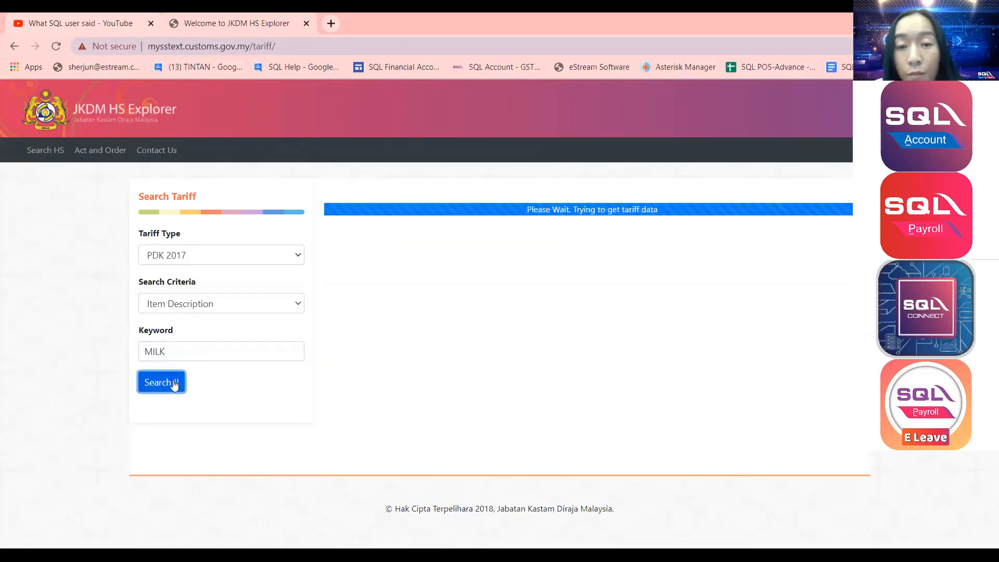
Copy 'Milk in liquid form' from the results into SQL Account's tariff Description field.
scroll(542, 212, down, 2)
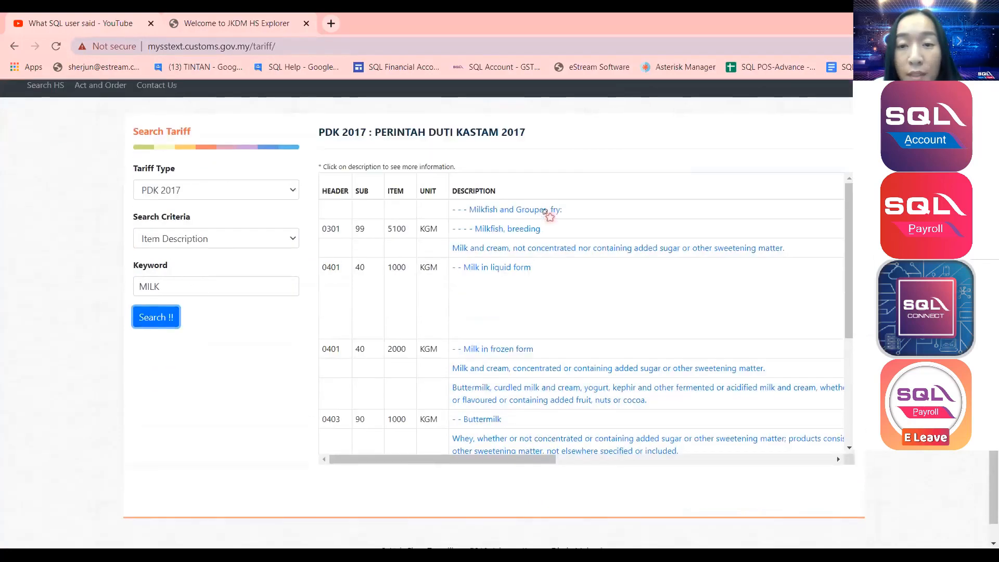
scroll(681, 203, down, 1)
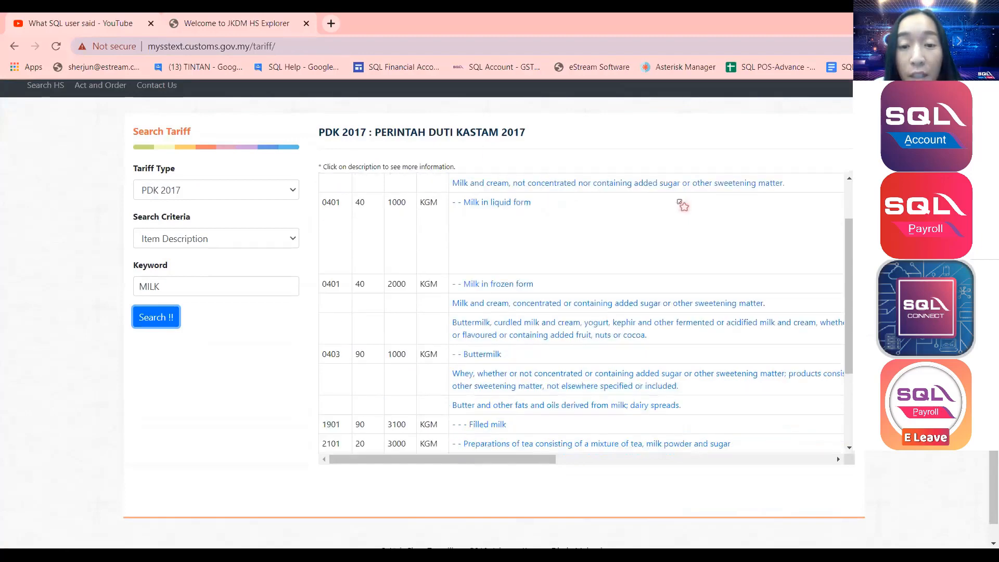
click(455, 239)
scroll(457, 240, down, 2)
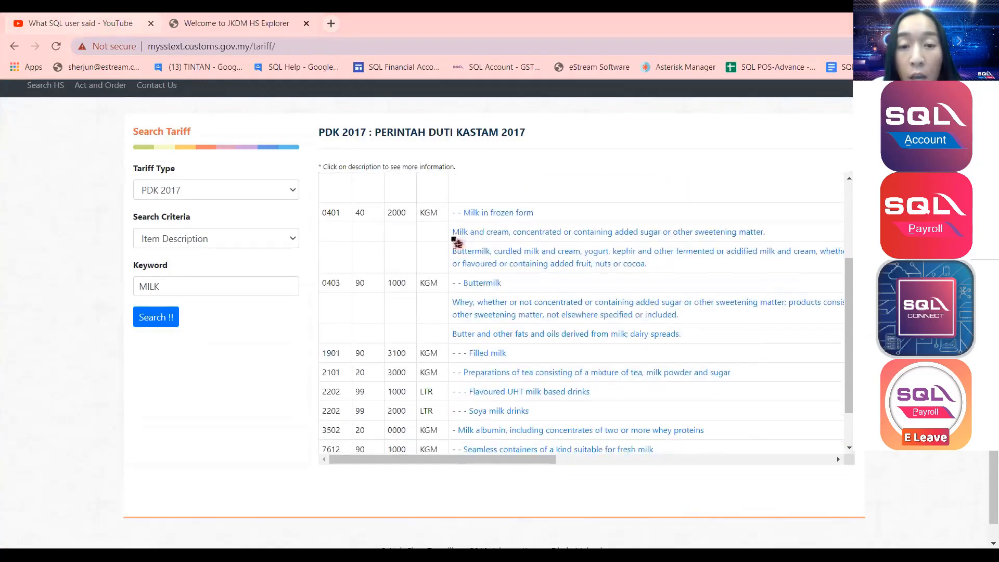
scroll(457, 242, up, 2)
scroll(457, 243, up, 1)
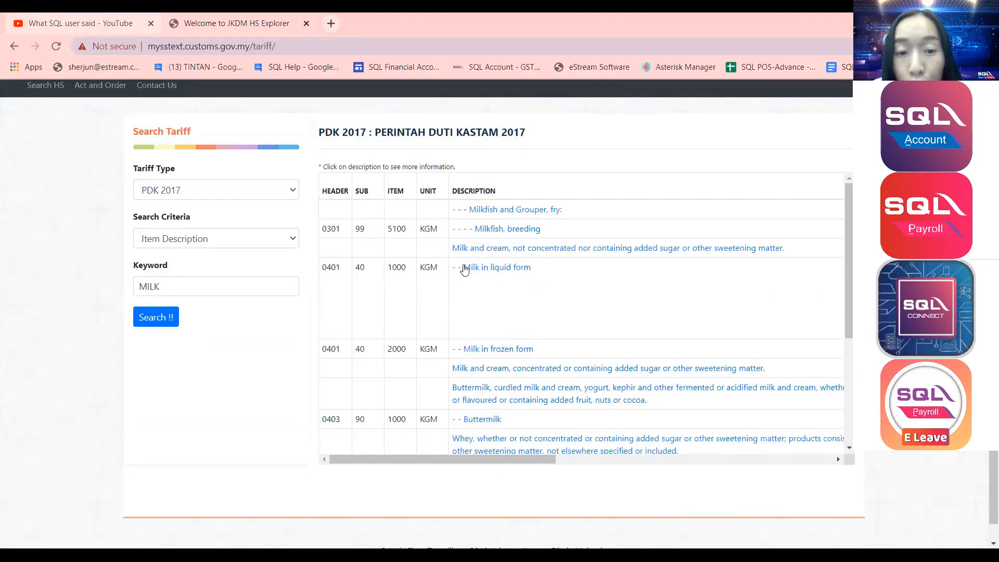
drag(544, 270, 463, 270)
key(ctrl+c)
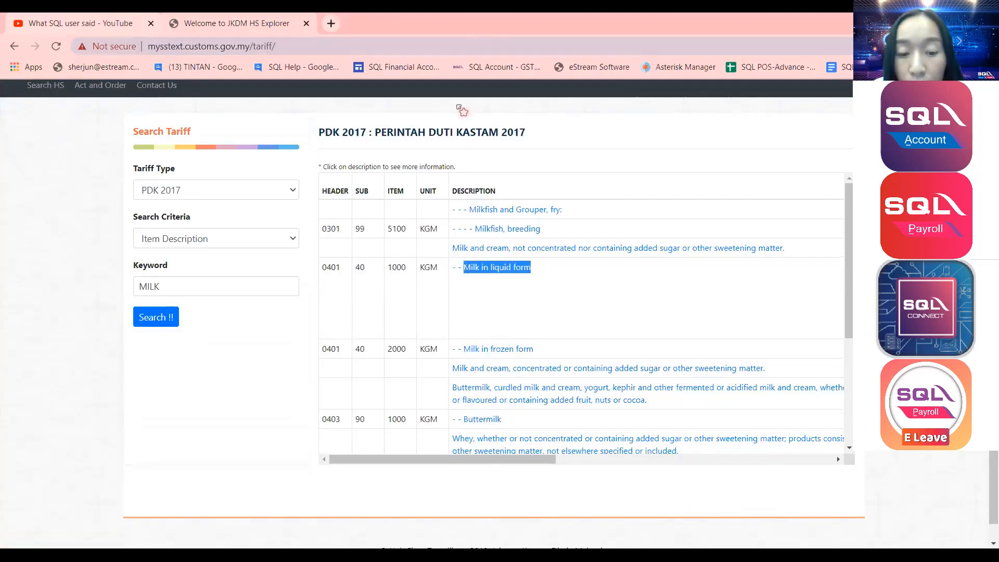
key(alt+Tab)
click(154, 121)
key(ctrl+v)
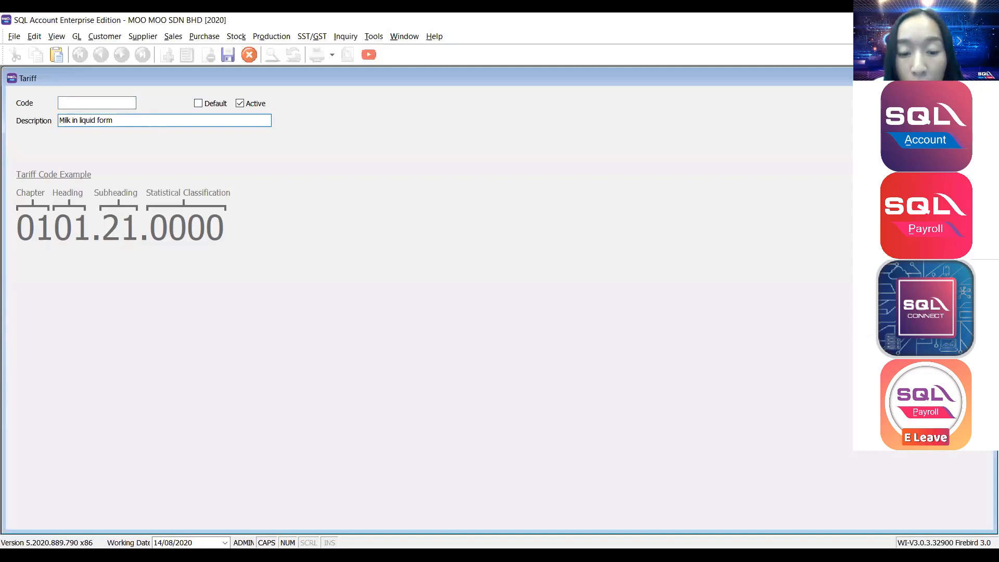
Copy the MILK result's code numbers into the tariff Code field and reformat them as 0140.10.00.
key(alt+Tab)
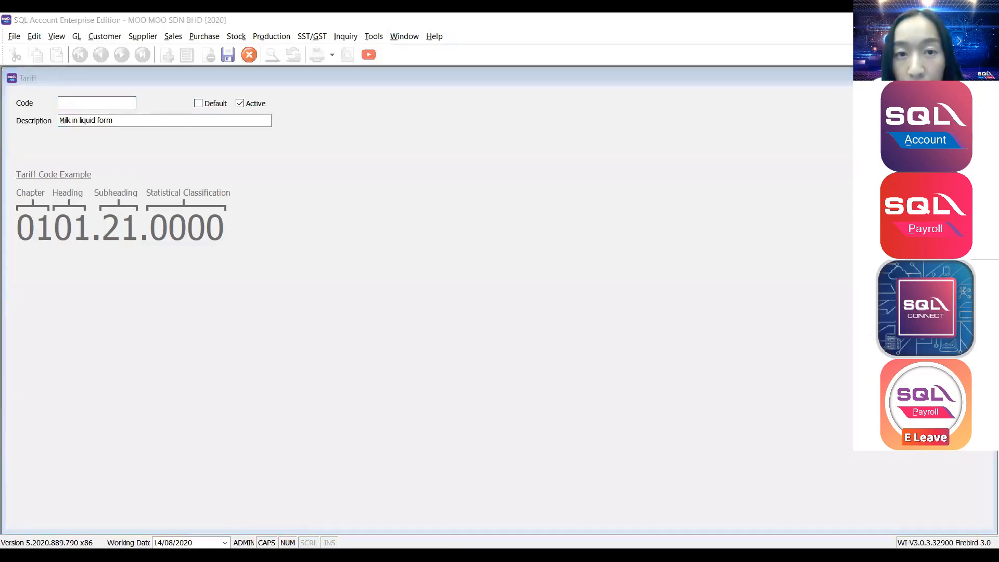
key(alt+Tab)
drag(414, 268, 321, 269)
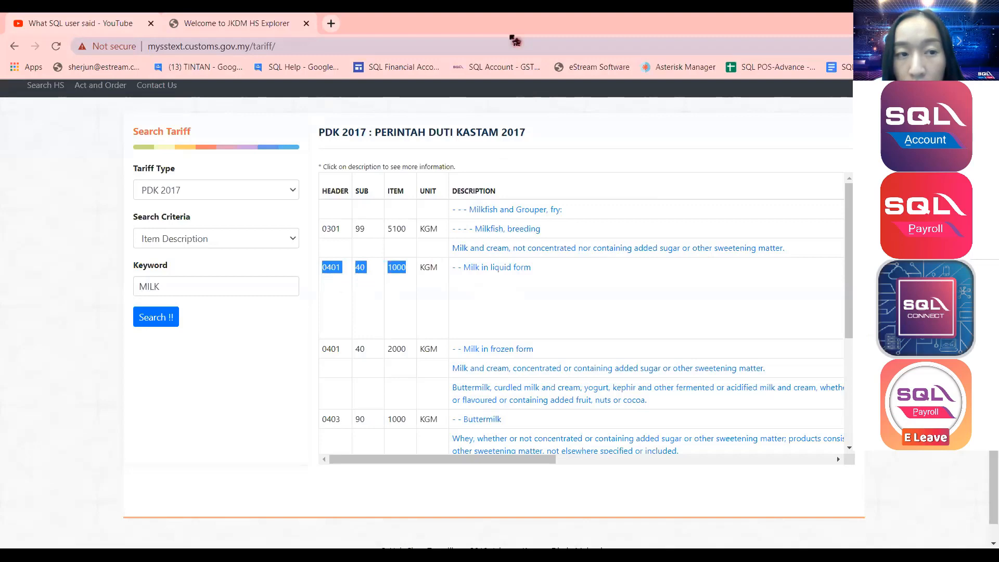
key(alt+Tab)
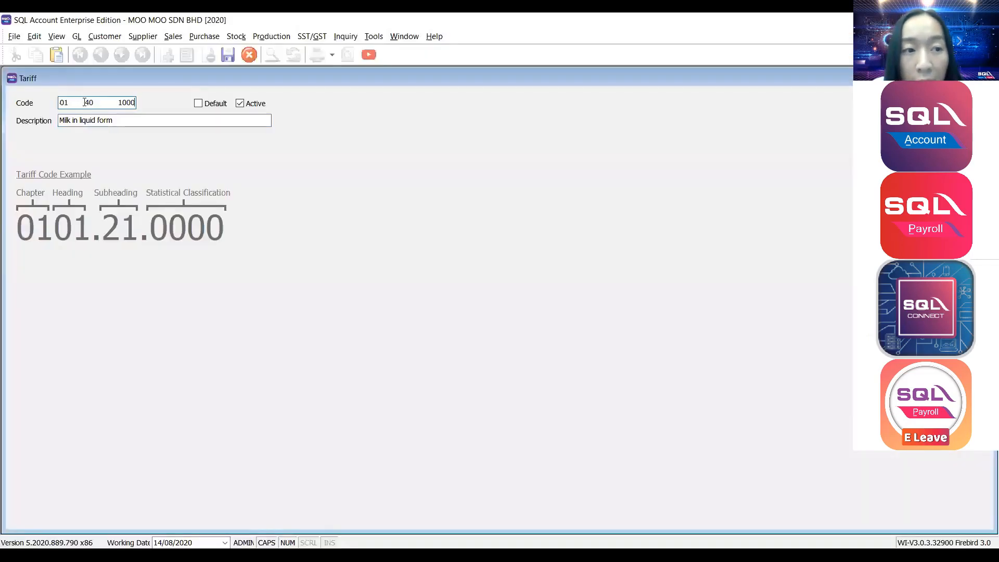
click(84, 102)
key(BackSpace)
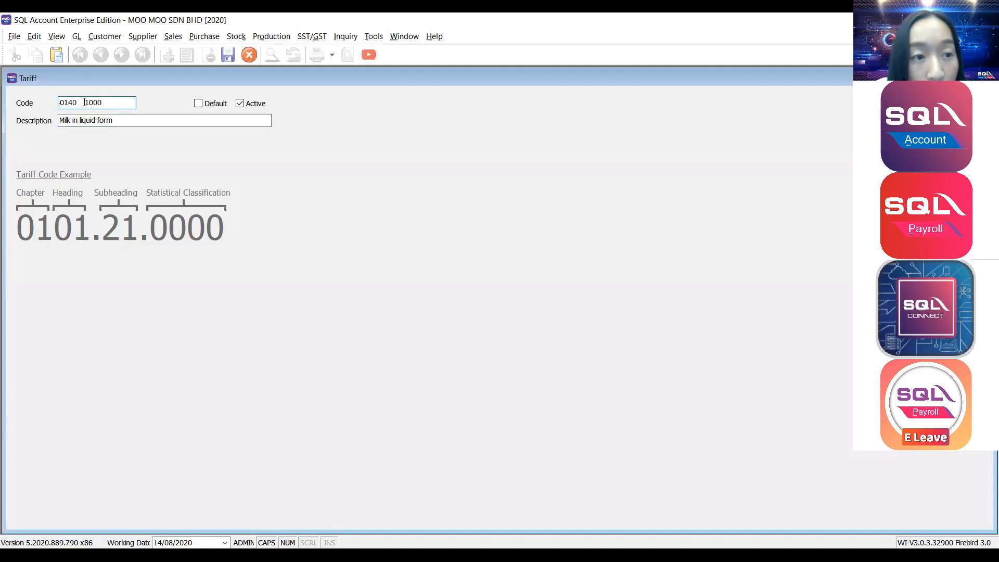
key(BackSpace)
key(BackSpace)
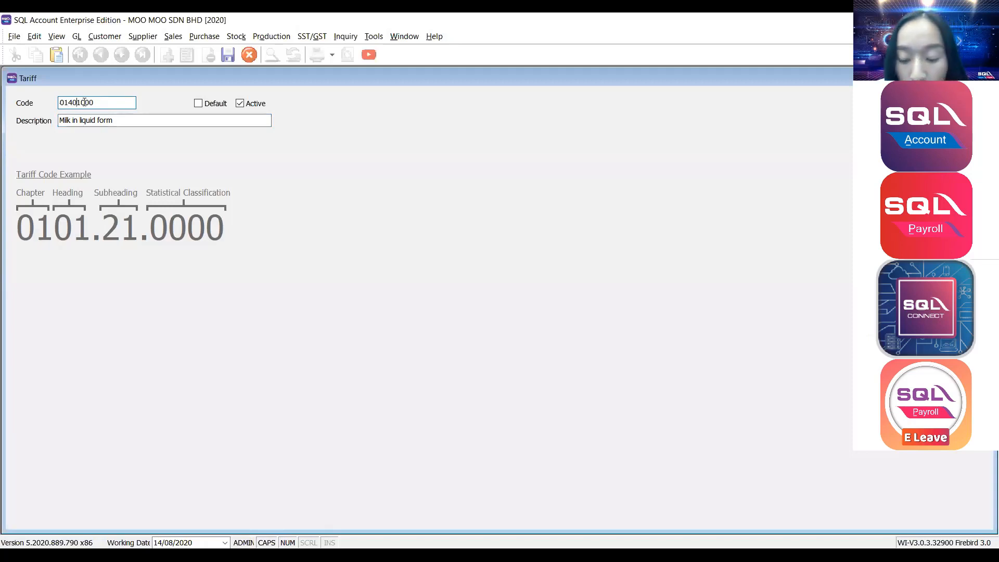
text(.)
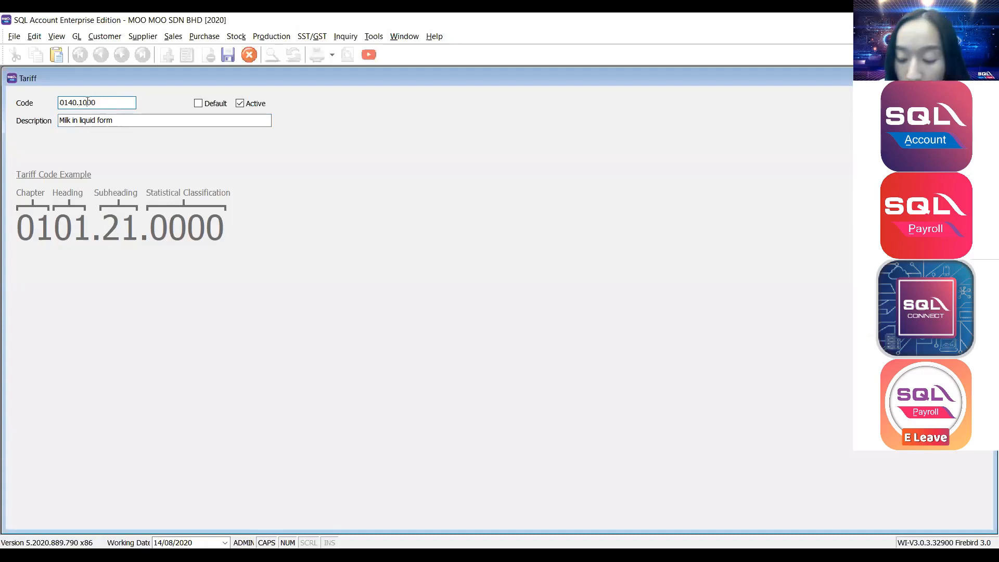
click(88, 102)
text(.10)
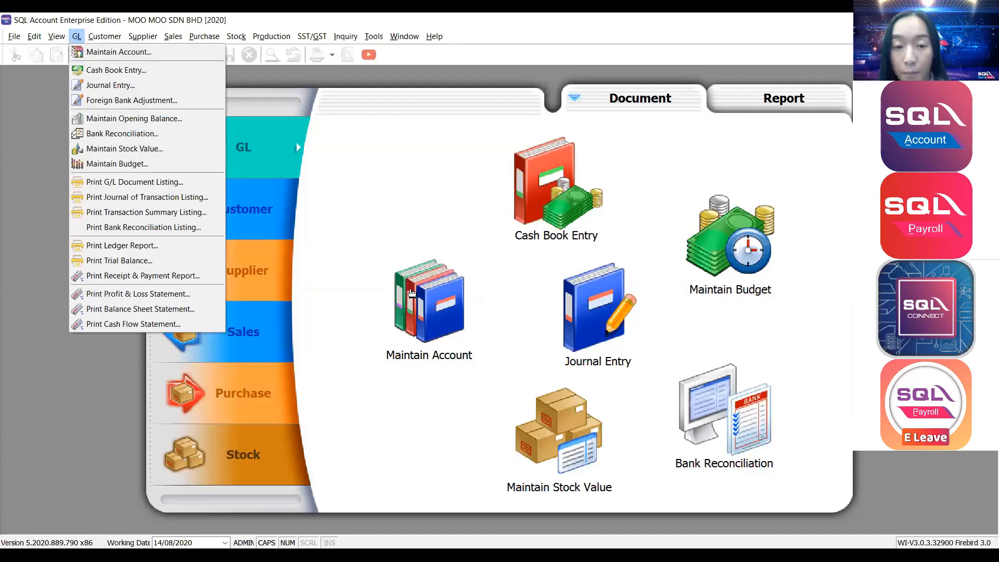
Open the Maintain Account chart of accounts from the GL functions.
key(Escape)
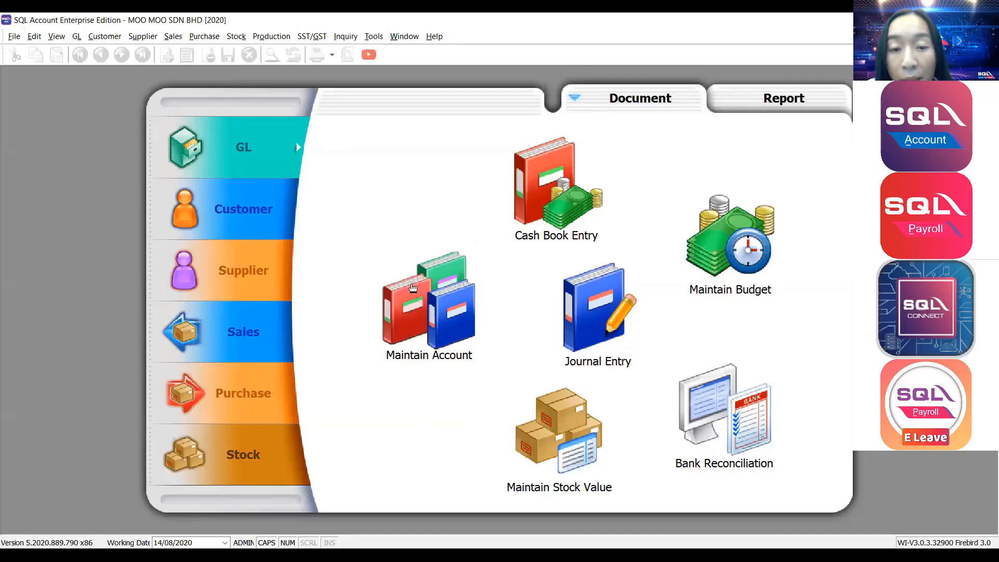
click(415, 289)
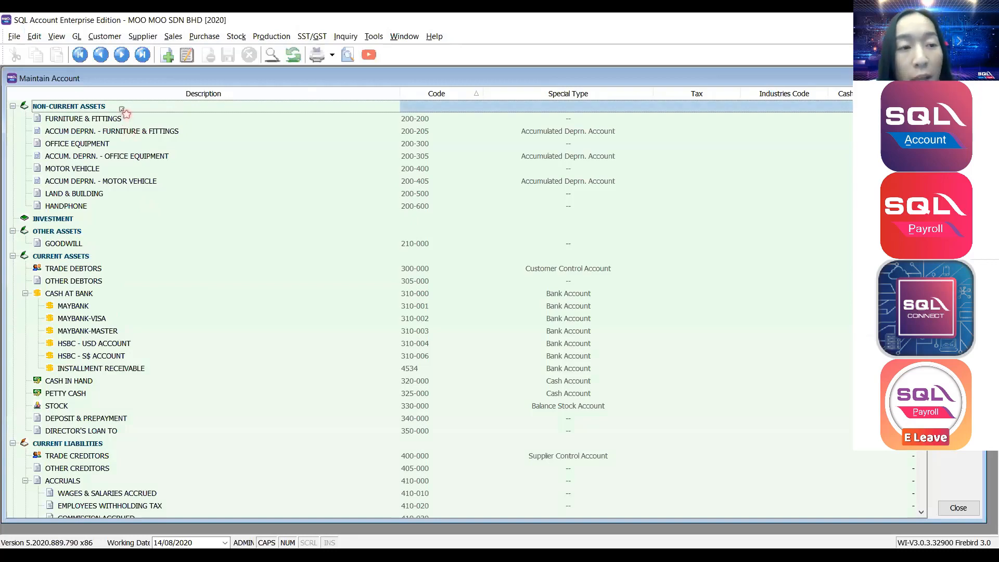
click(729, 159)
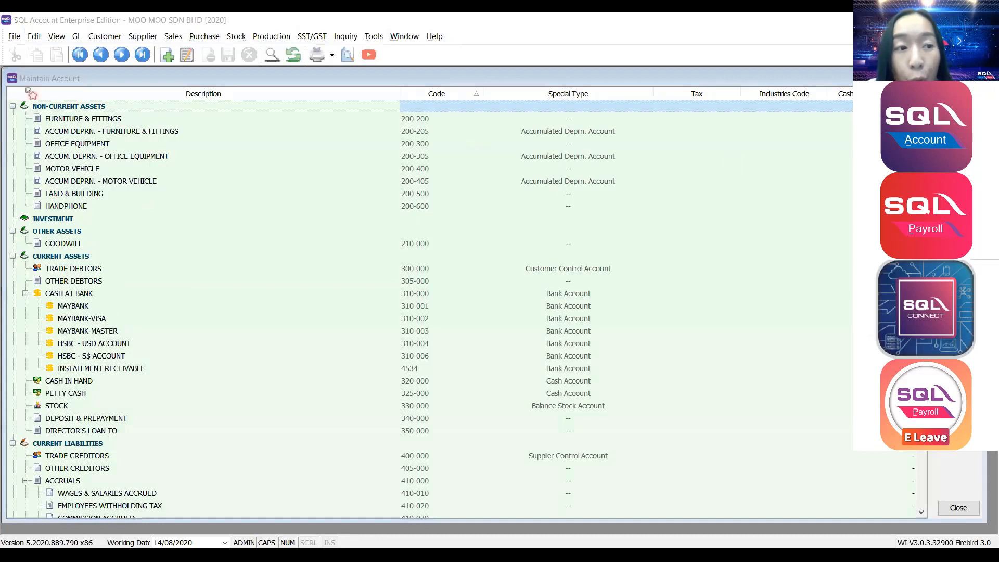
click(78, 107)
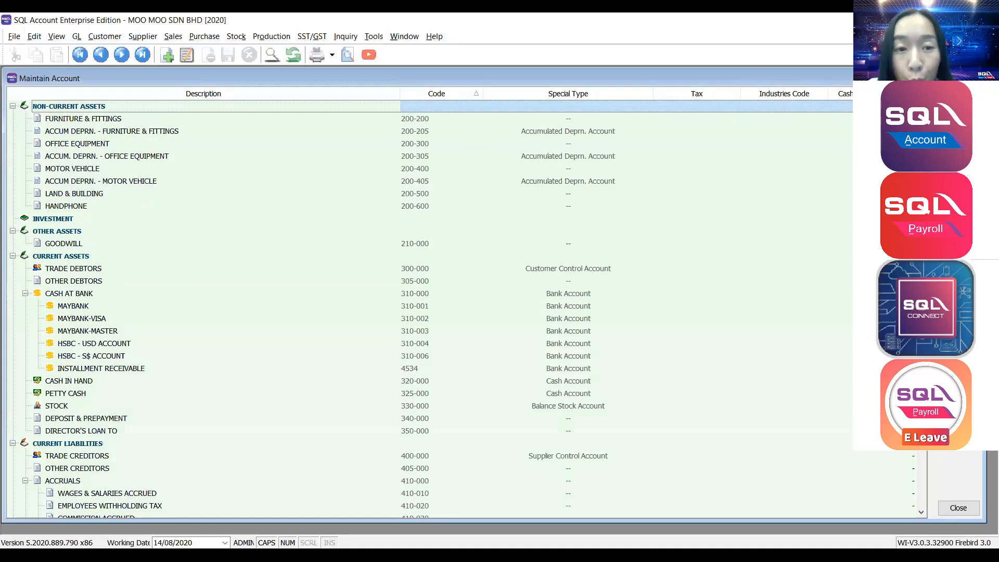
Create account COMPUTER with GL code 200-700 and save it.
key(Insert)
drag(446, 188, 712, 140)
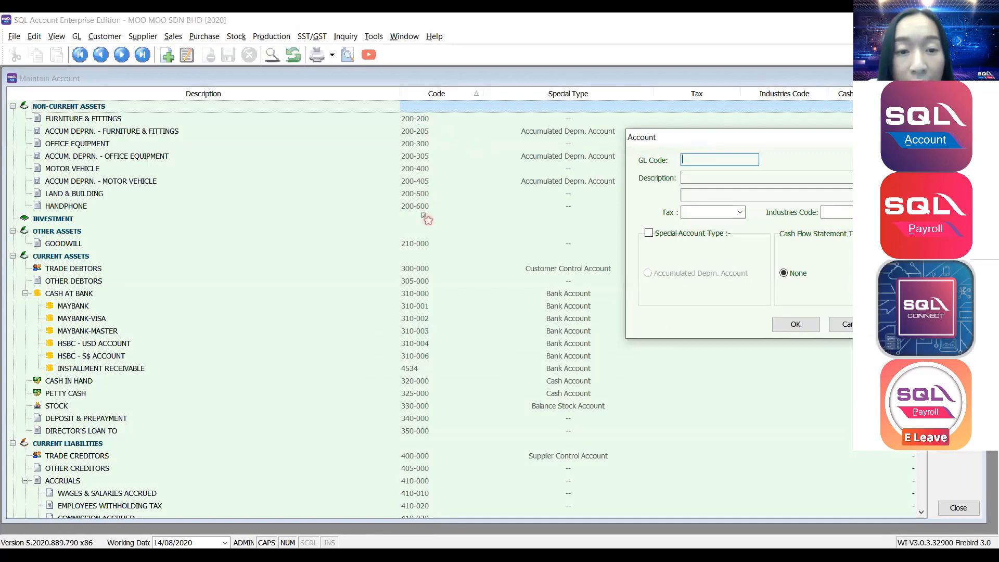
text(200)
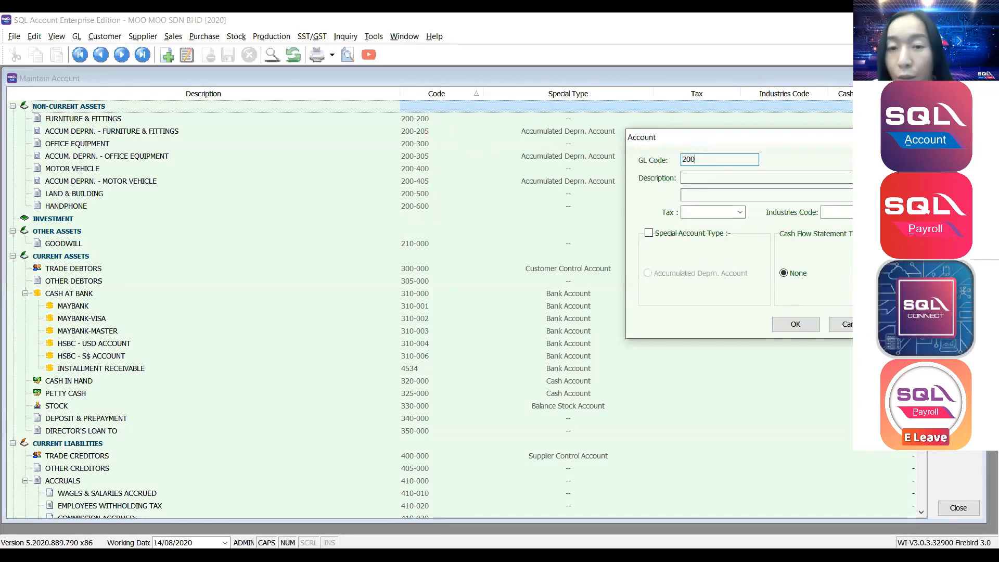
text(-700)
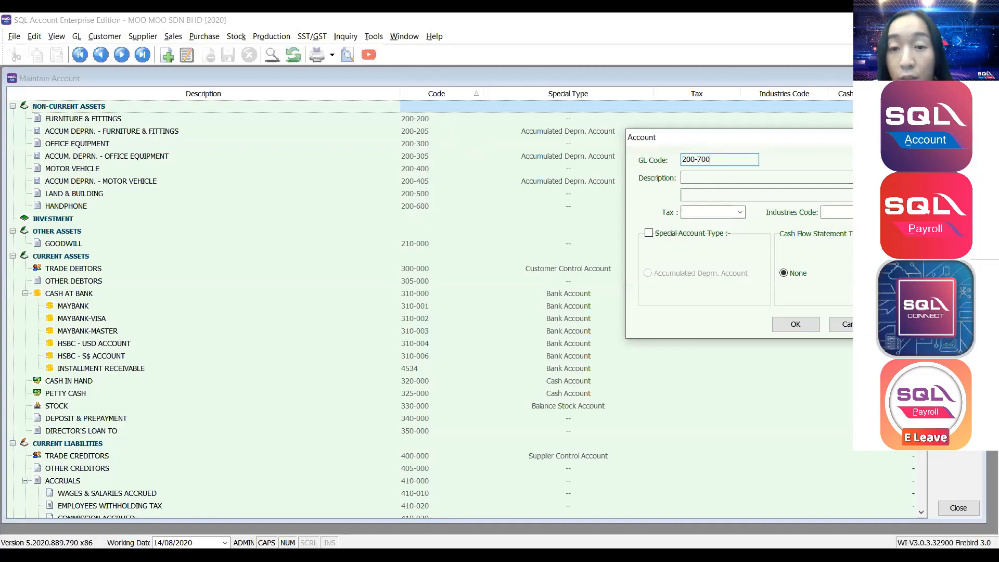
click(736, 177)
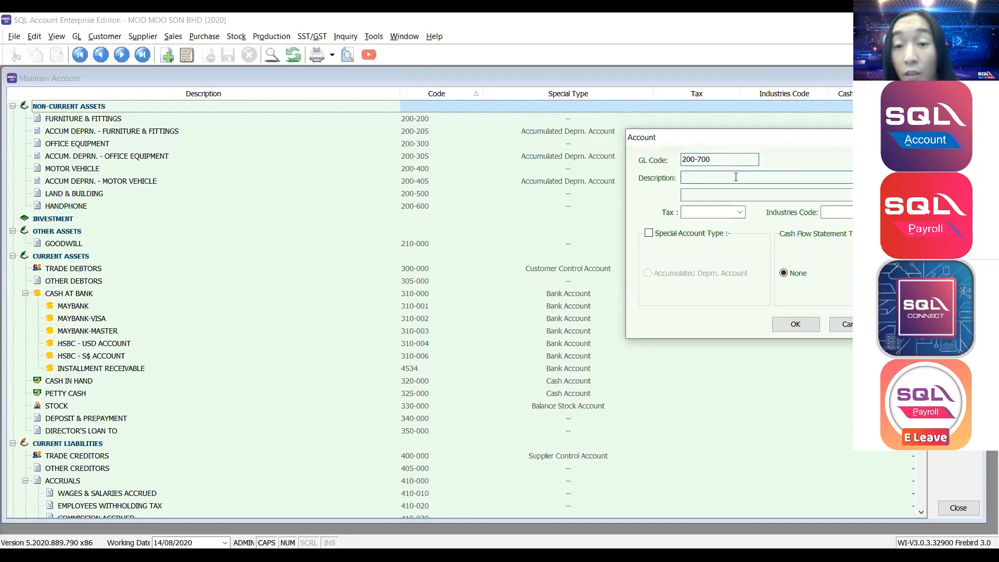
key(Caps_Lock)
text(co)
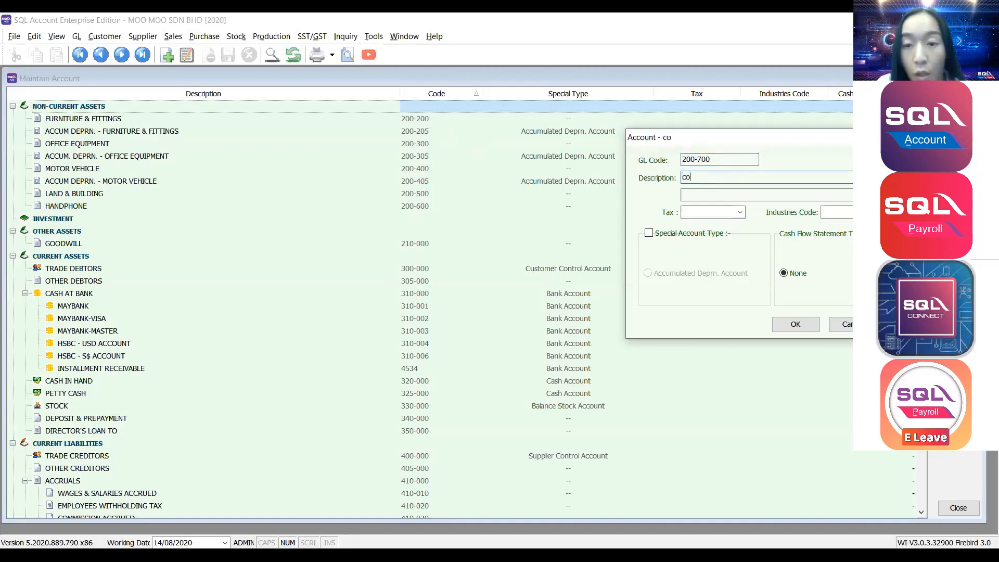
key(BackSpace)
key(BackSpace)
key(Caps_Lock)
text(COMPUTER)
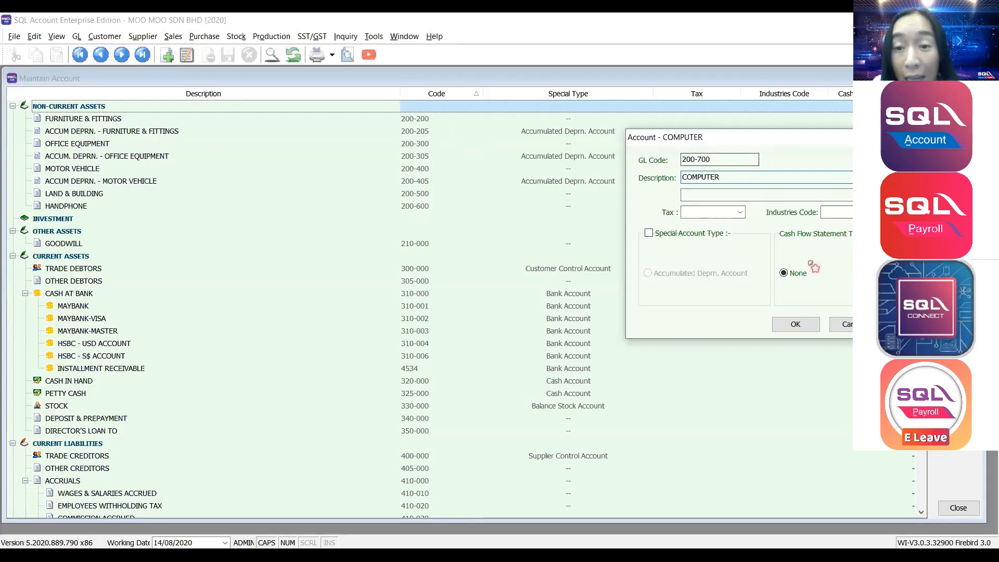
click(791, 325)
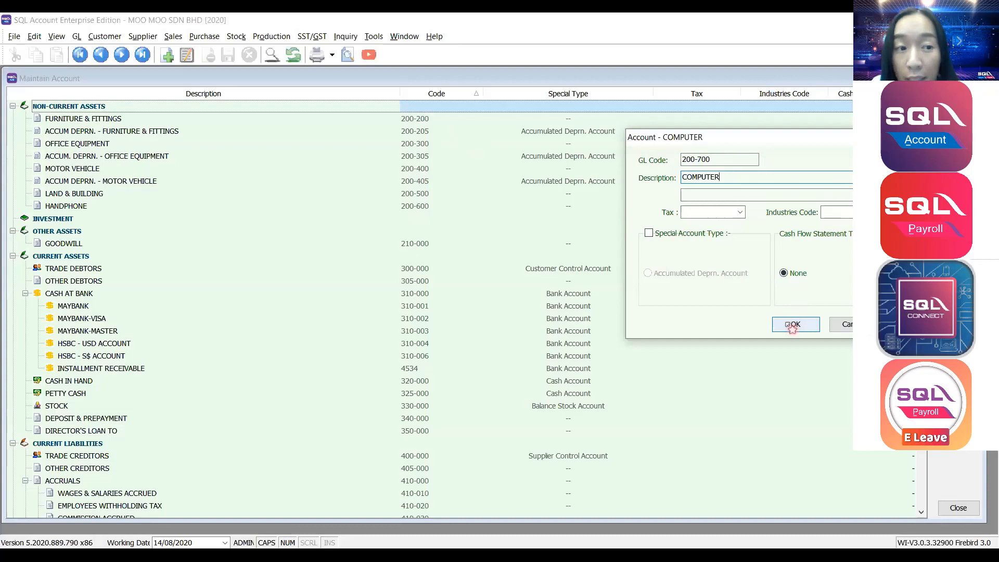
click(792, 324)
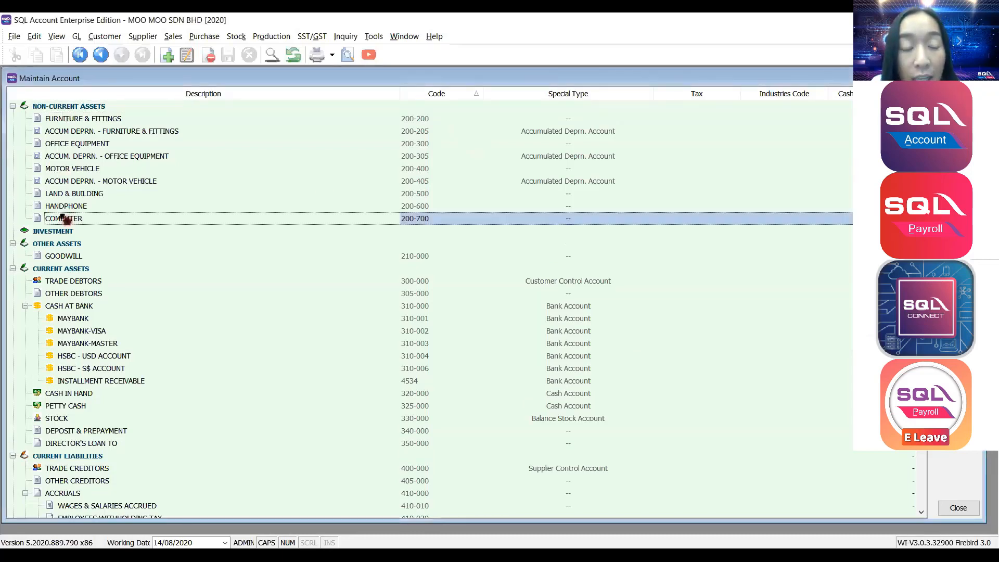
Check the new COMPUTER account and reselect the NON-CURRENT ASSETS group.
click(87, 107)
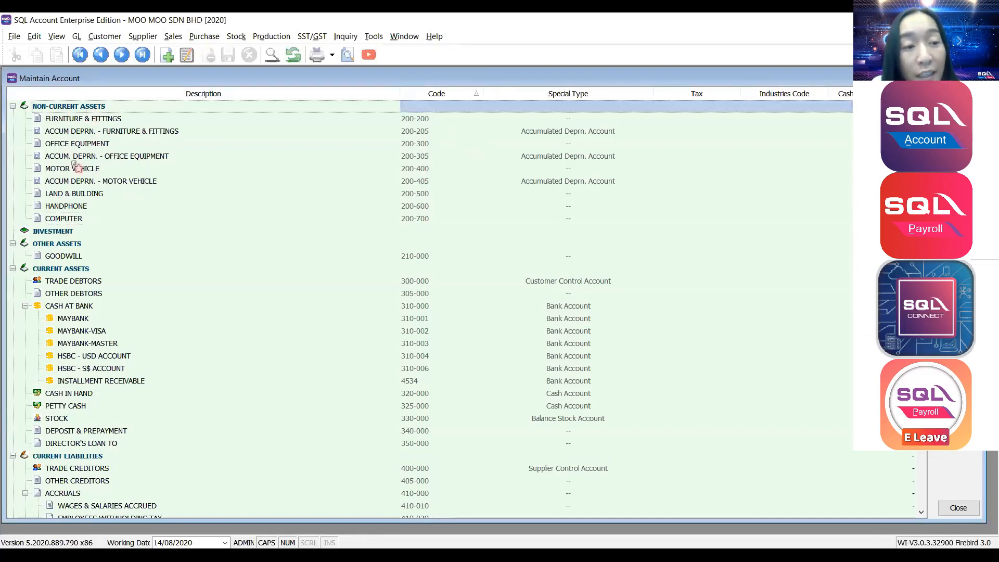
click(72, 220)
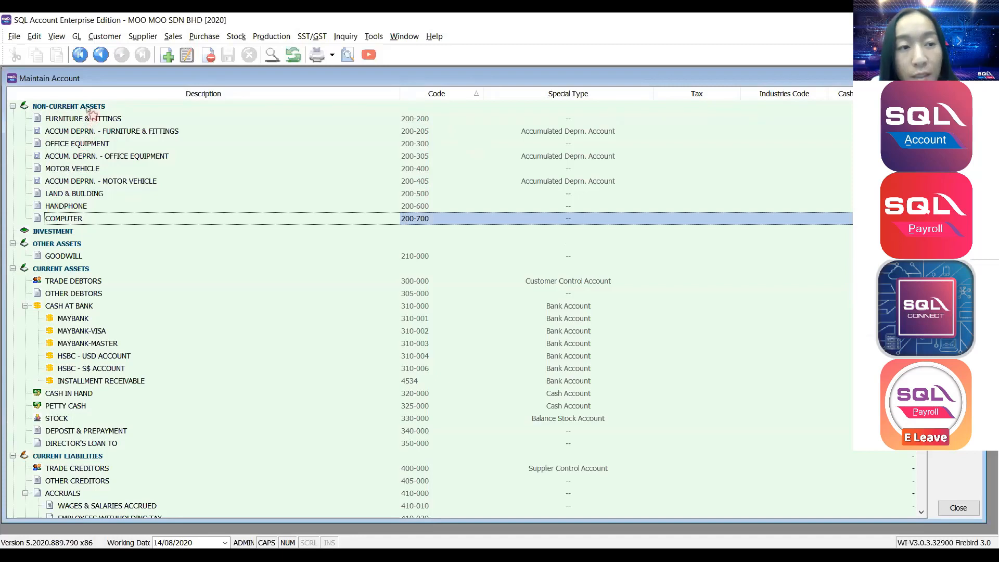
click(90, 108)
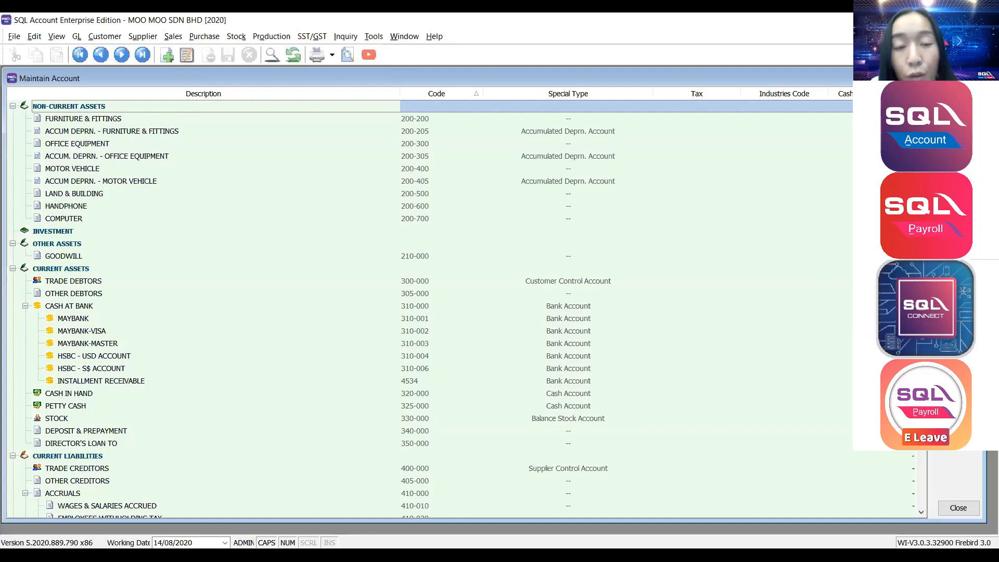
Create ACCUM.DEPRN - COMPUTER, code 200-701, flagged as an Accumulated Deprn. Account.
click(958, 98)
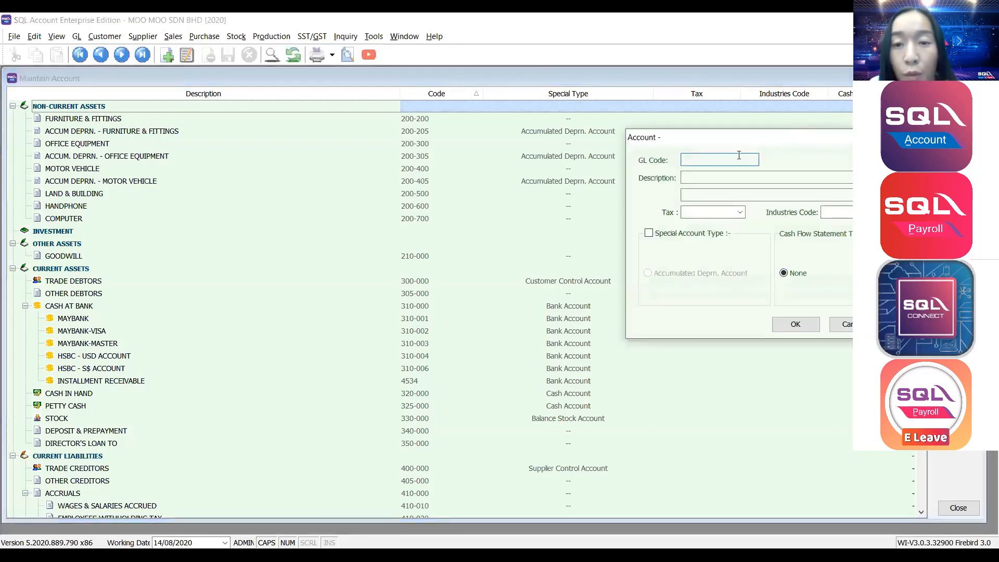
text(20)
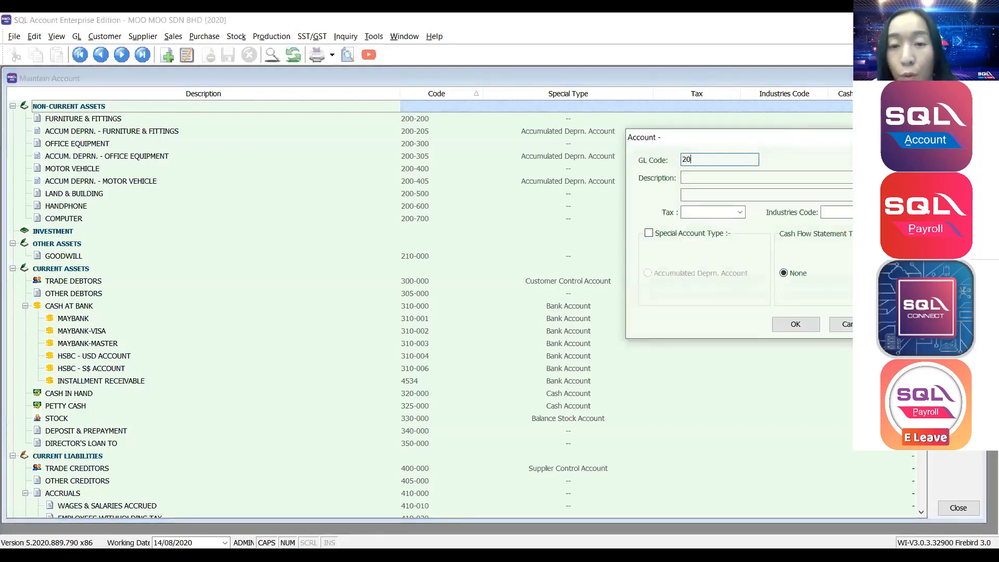
text(0-7)
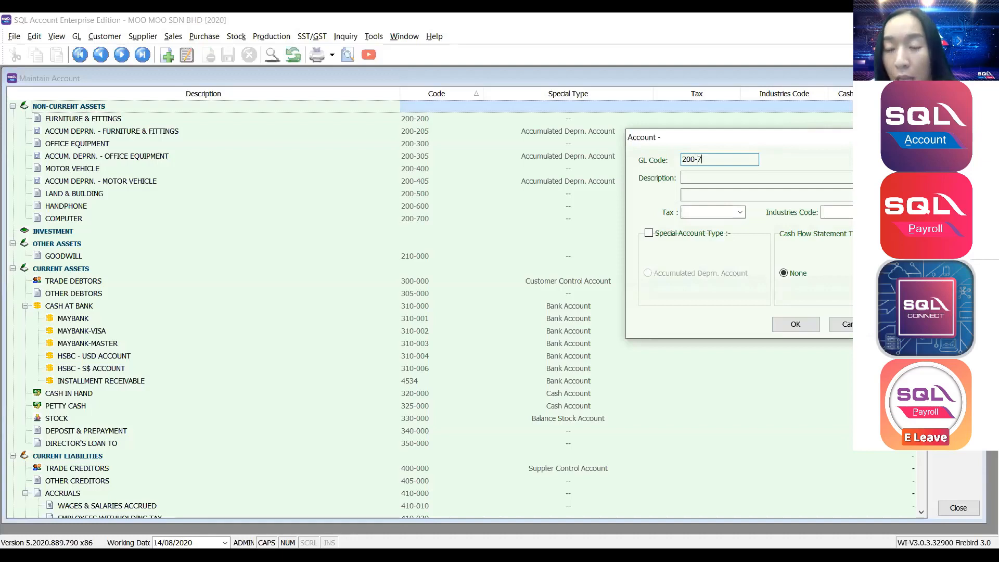
text(01)
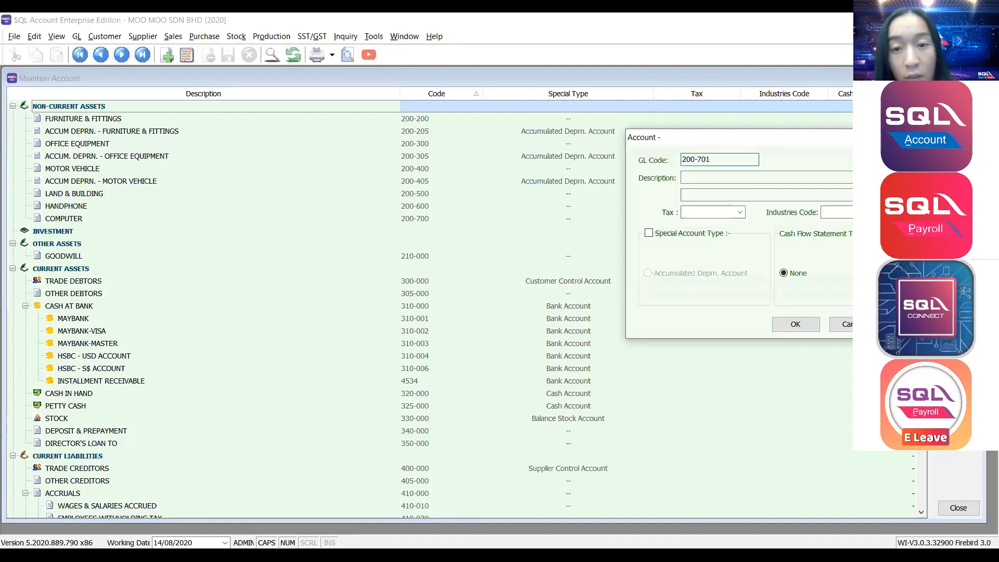
click(729, 179)
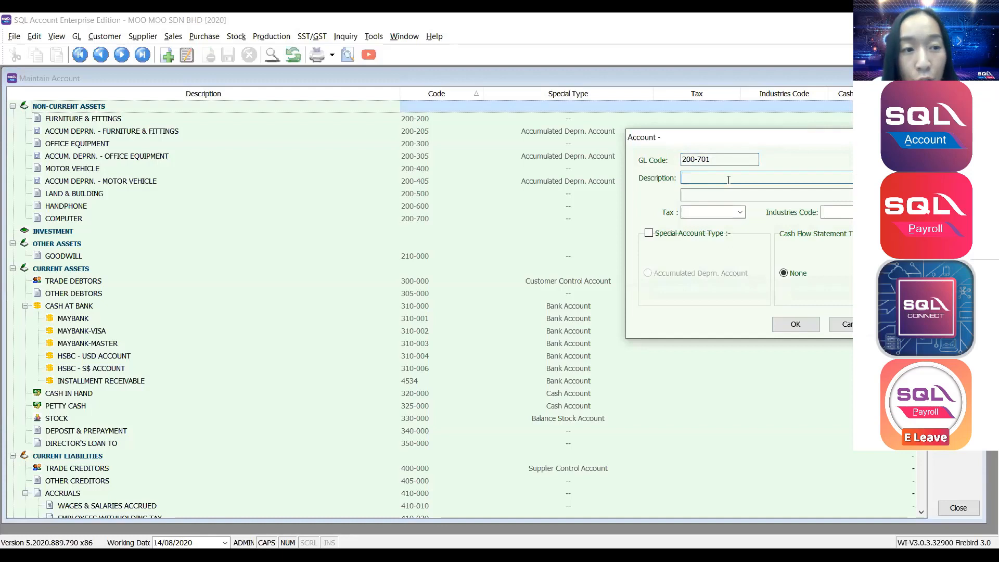
text(ACCUM)
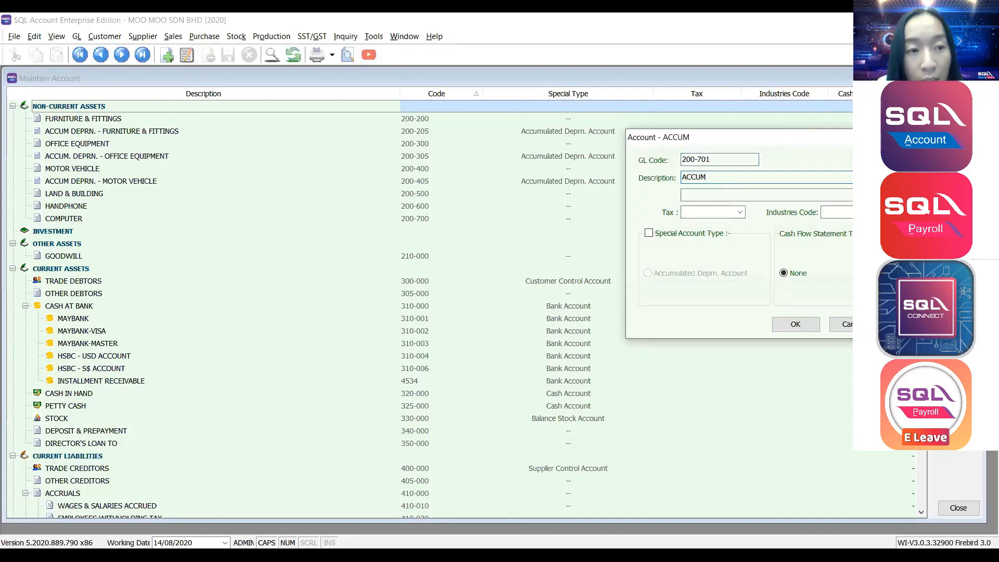
text(.DEPR)
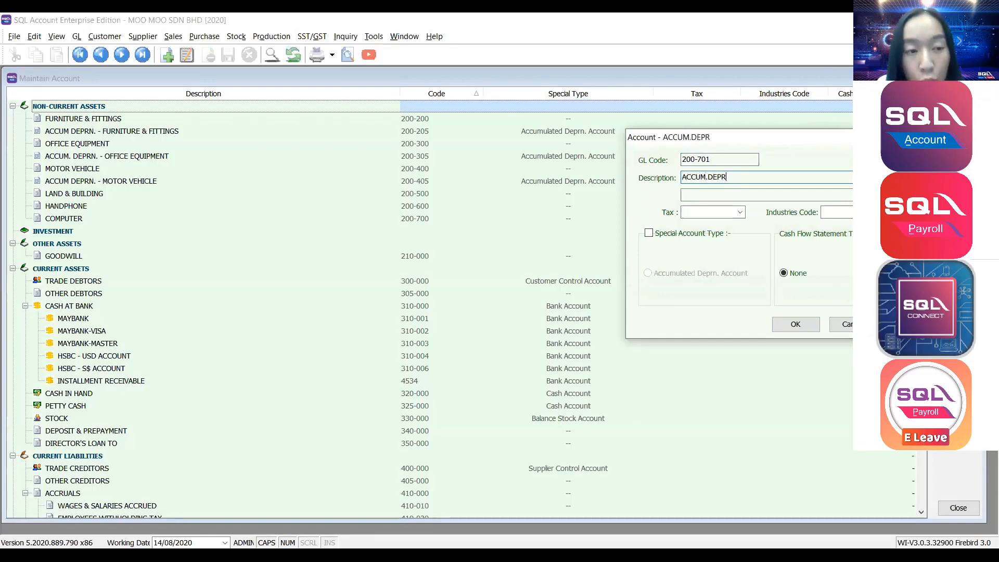
text(N - COMPUTER)
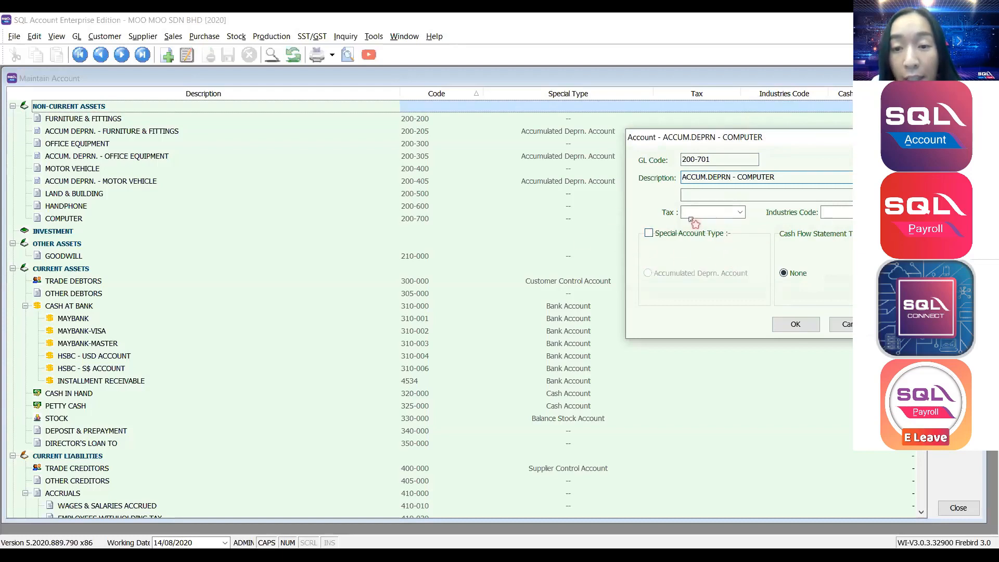
click(649, 234)
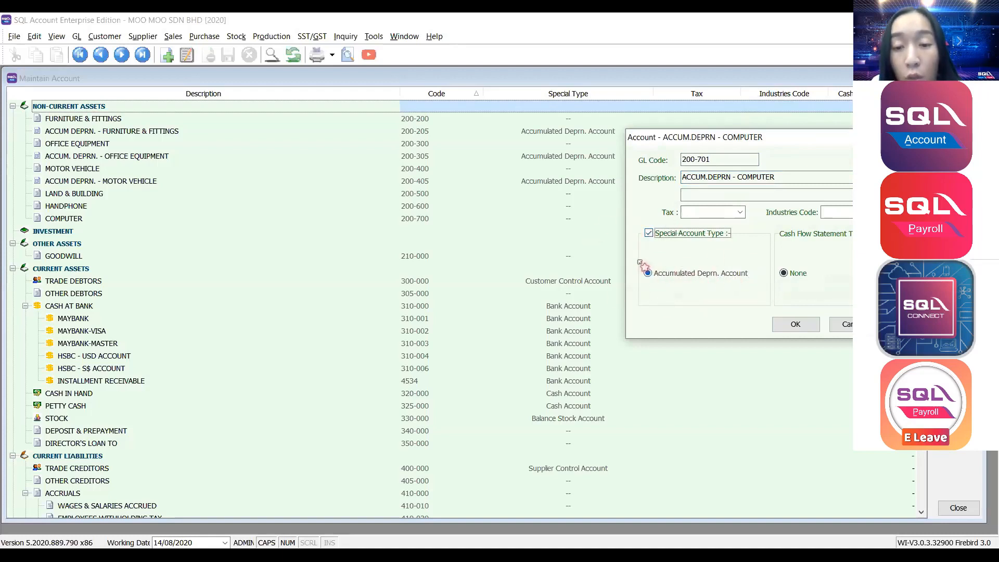
click(795, 328)
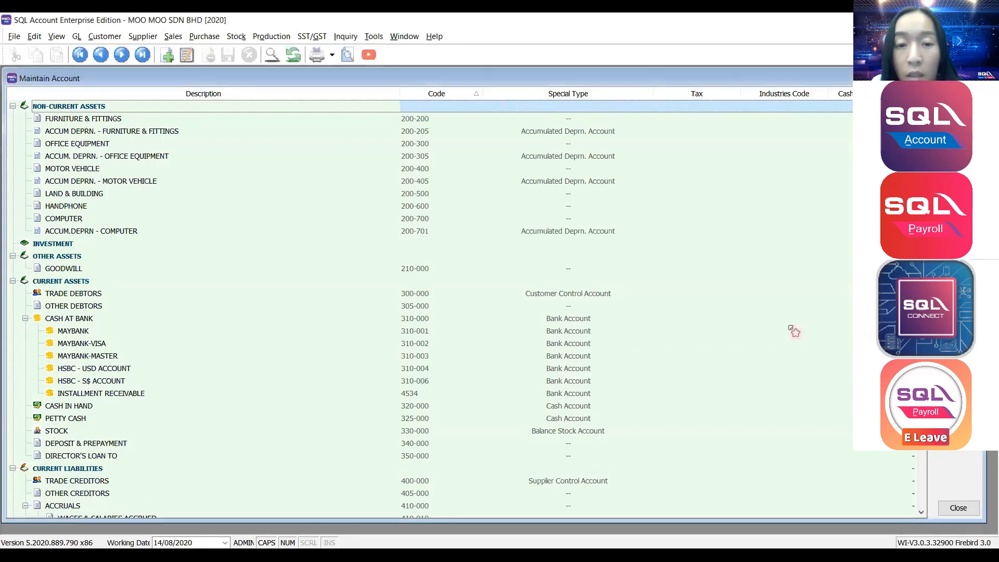
Review the ACCUM.DEPRN - COMPUTER account details and close them without changes.
click(94, 219)
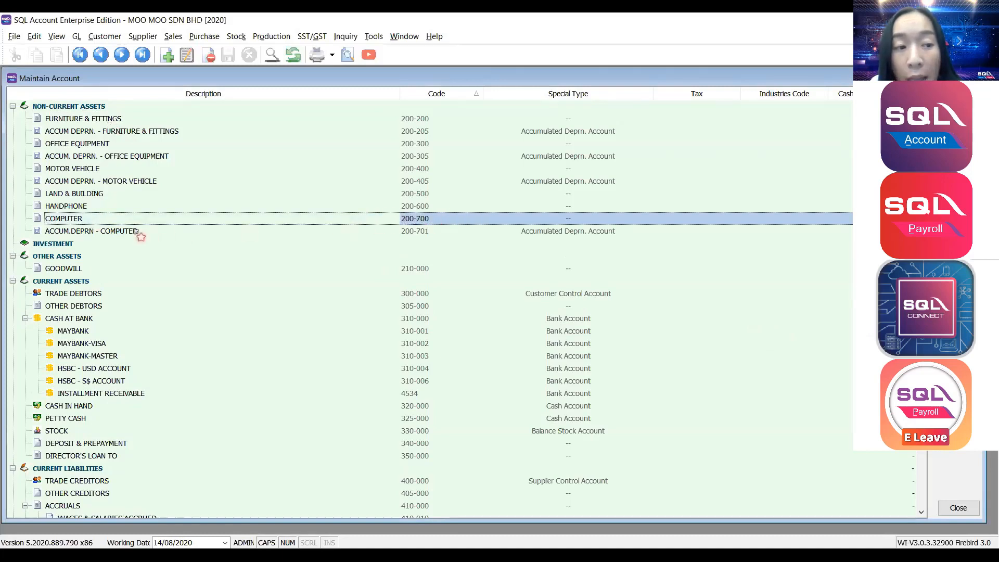
click(135, 231)
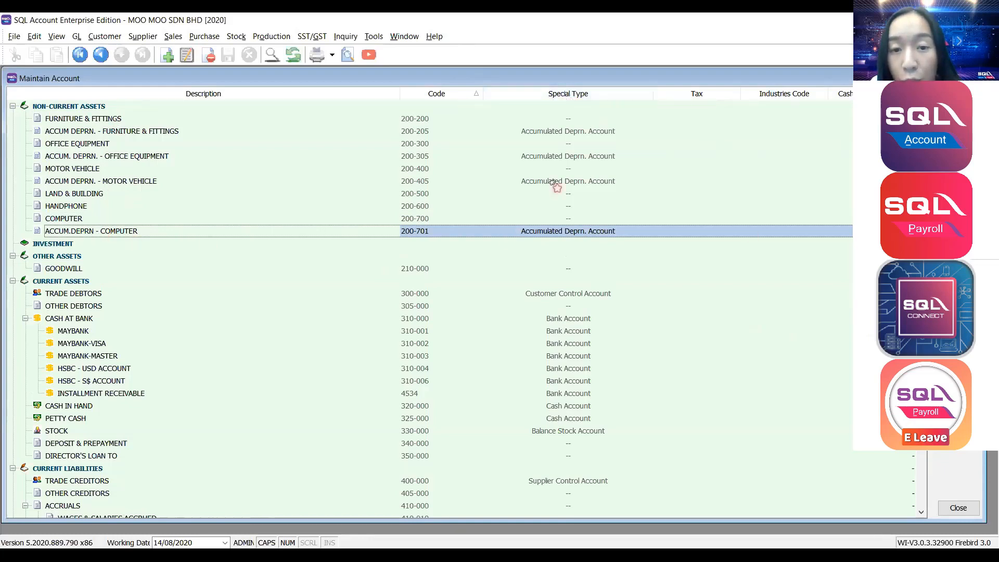
click(562, 243)
click(576, 235)
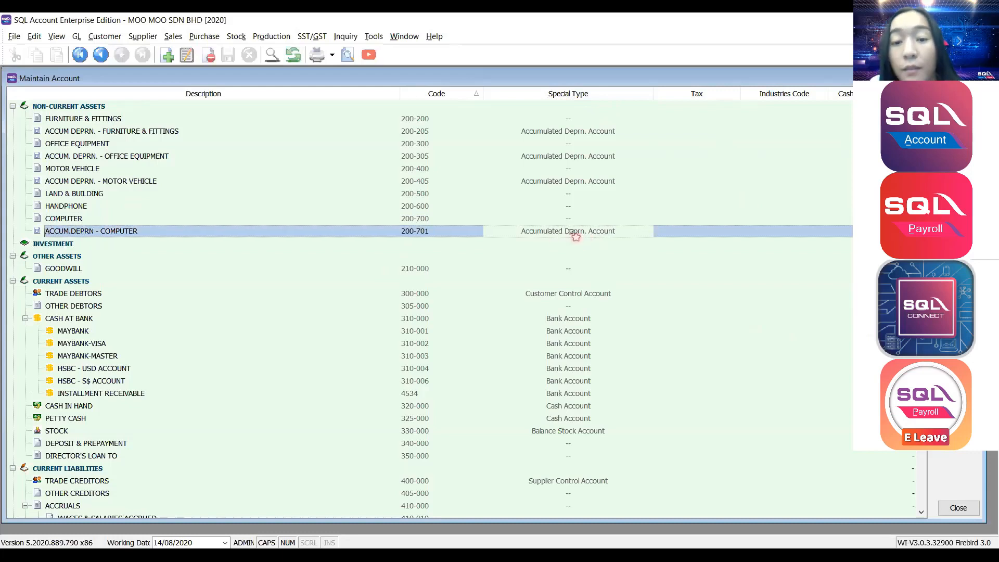
double_click(576, 235)
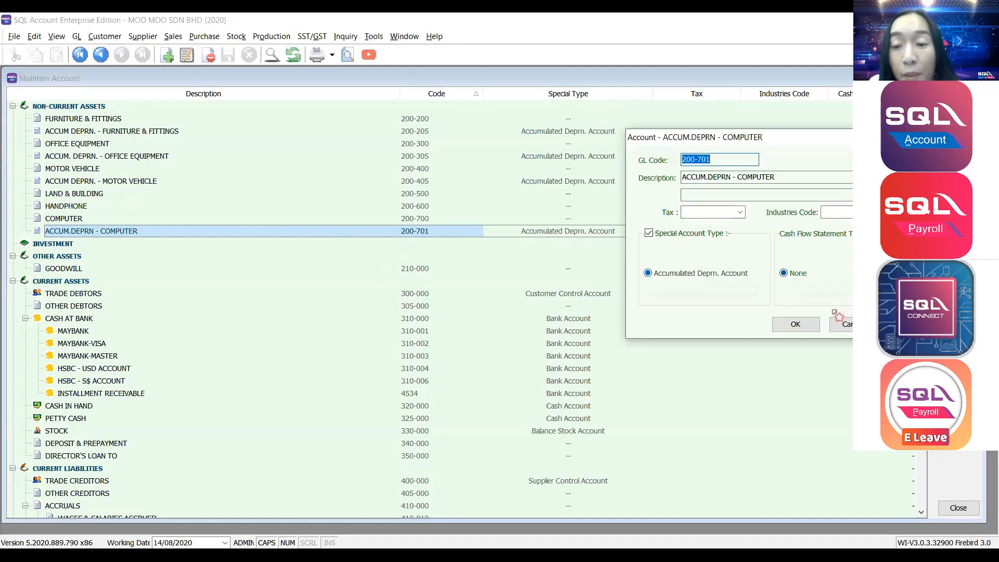
click(846, 324)
Start a new account under the CASH AT BANK group.
scroll(161, 240, down, 4)
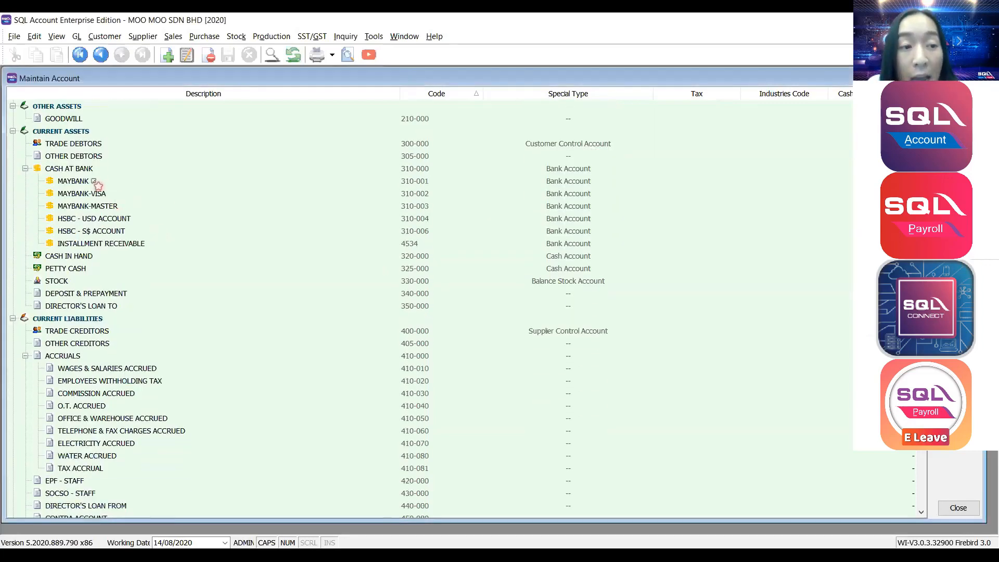
click(95, 170)
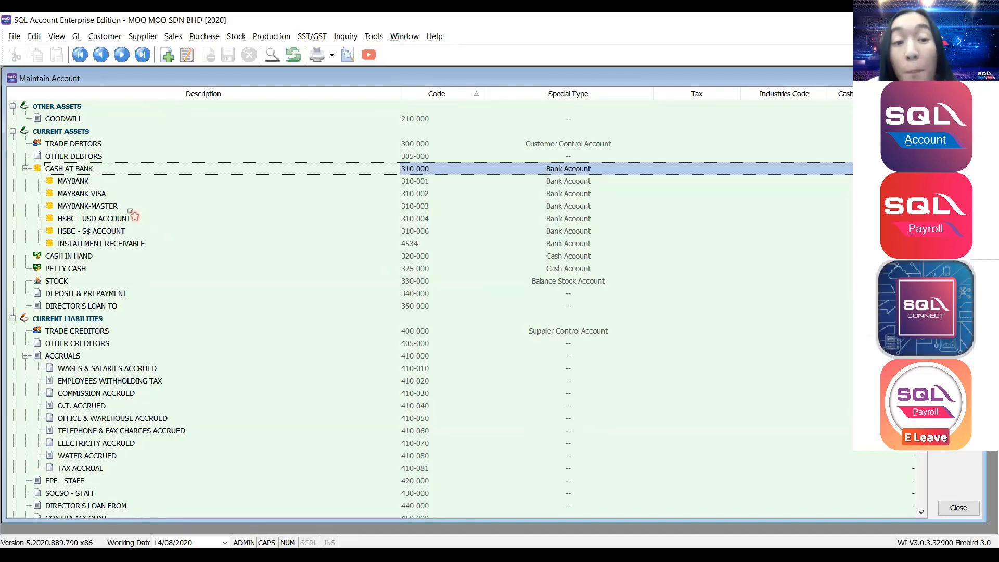
scroll(133, 215, up, 1)
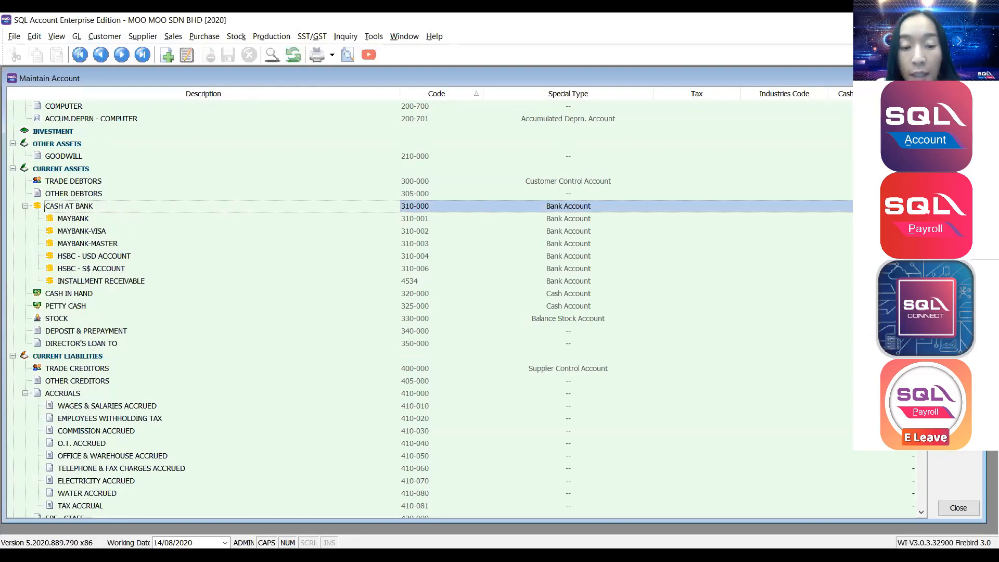
click(959, 99)
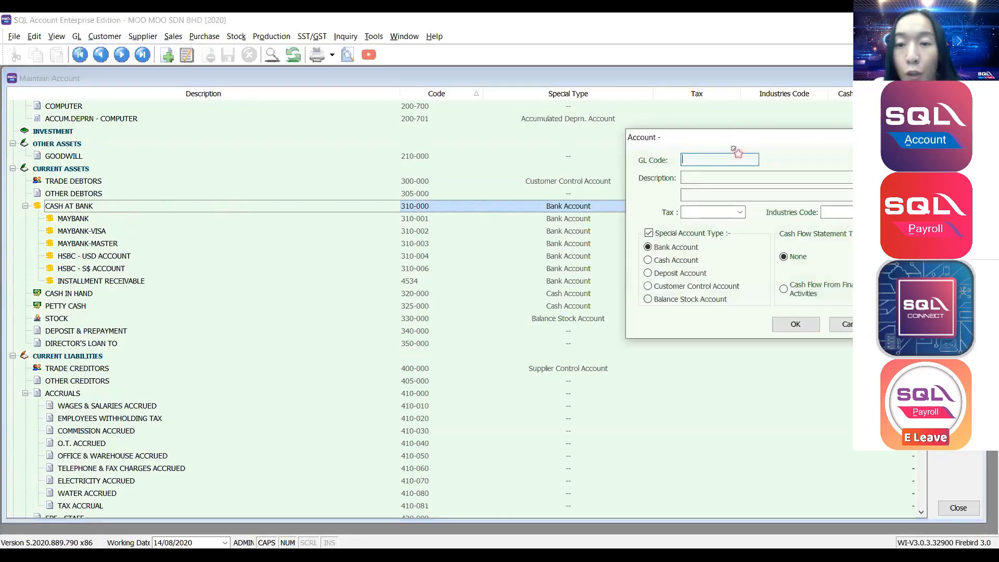
Enter GL code 310-007 with description HONG LEONG BANK and save the bank account.
drag(733, 141, 763, 141)
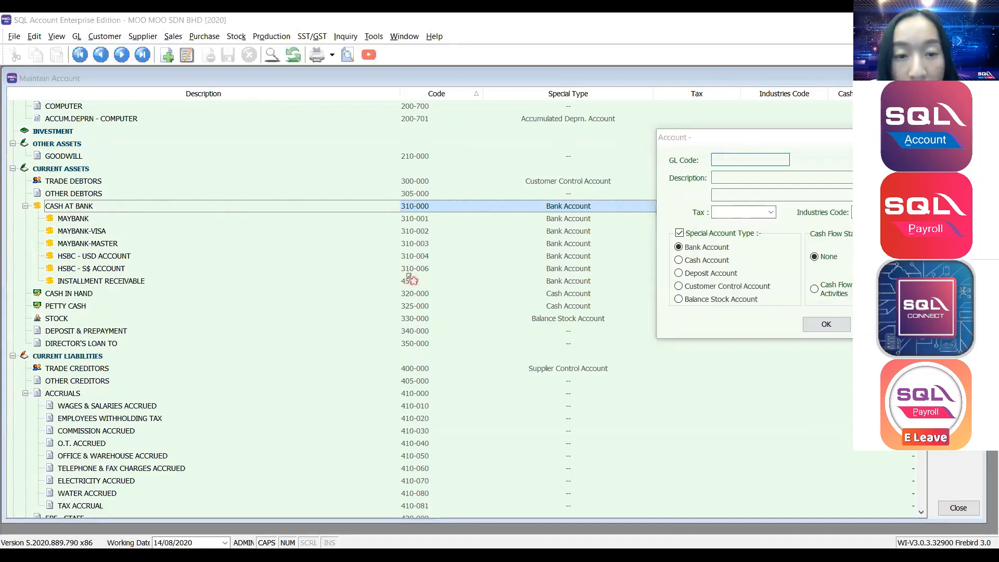
click(763, 161)
text(310)
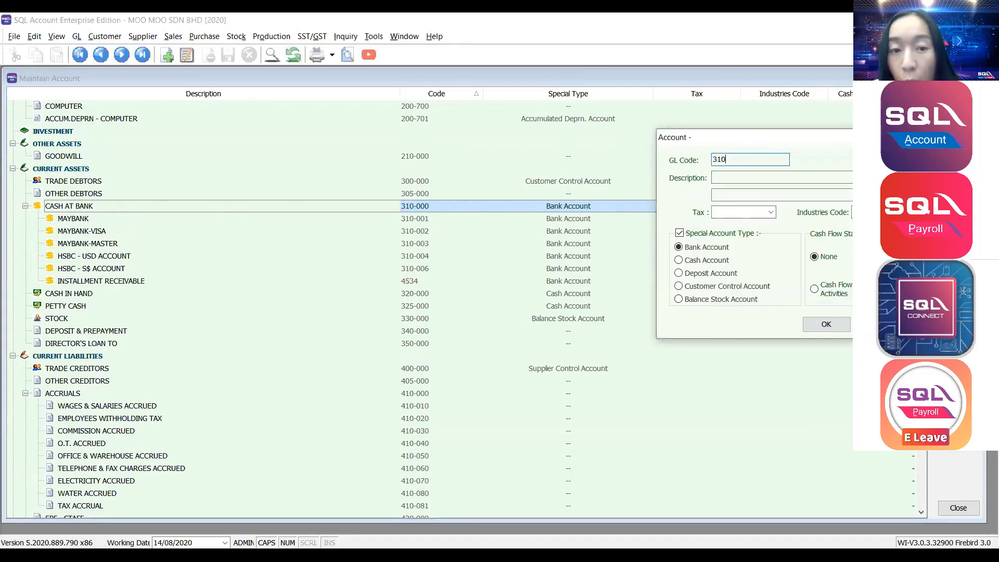
text(-)
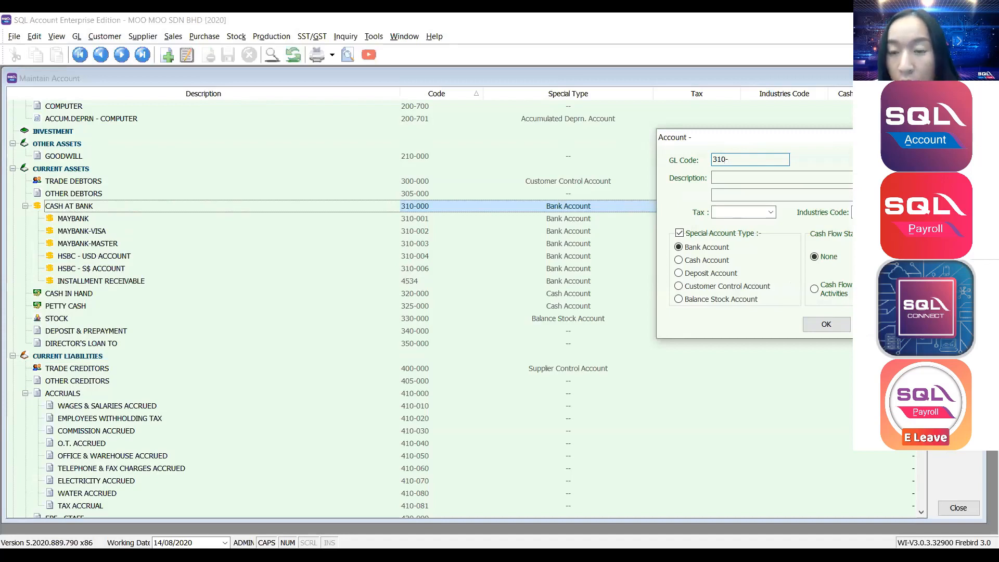
text(007)
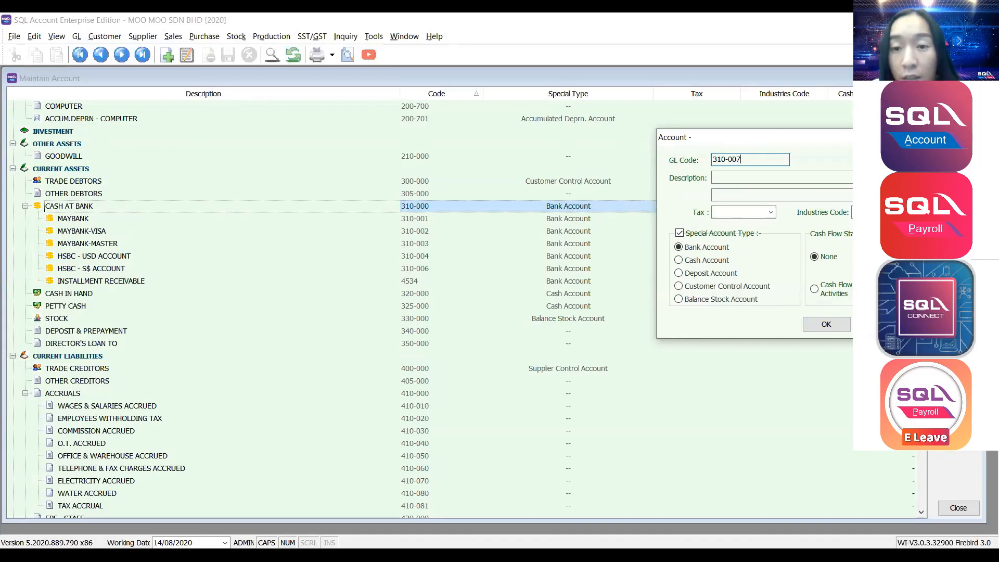
click(784, 178)
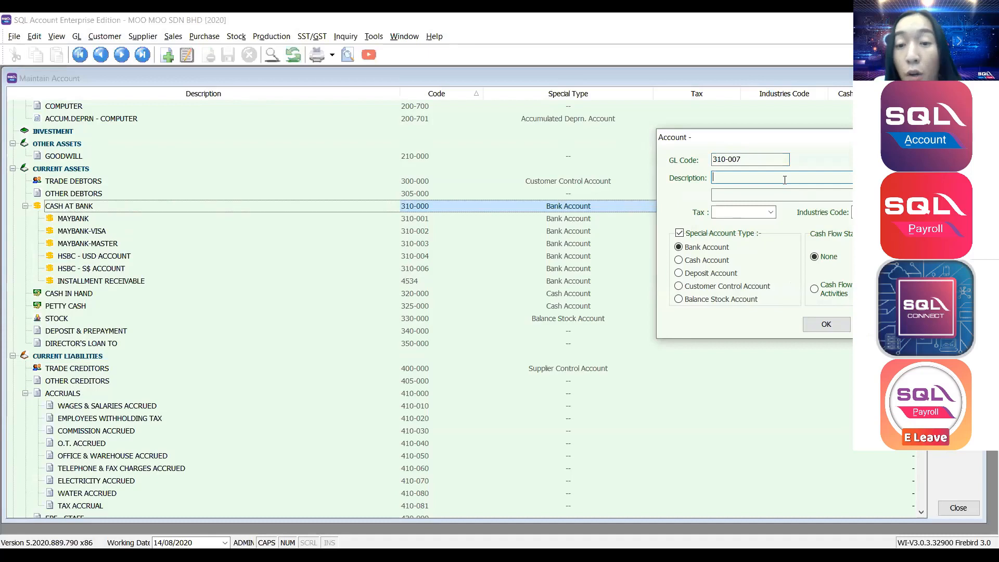
text(HON)
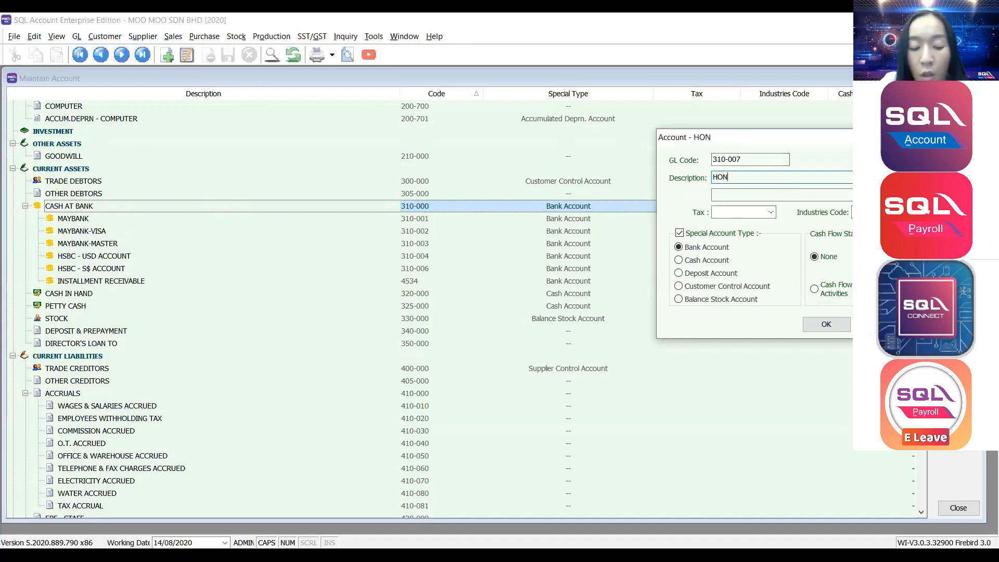
text(G LEONG BANK)
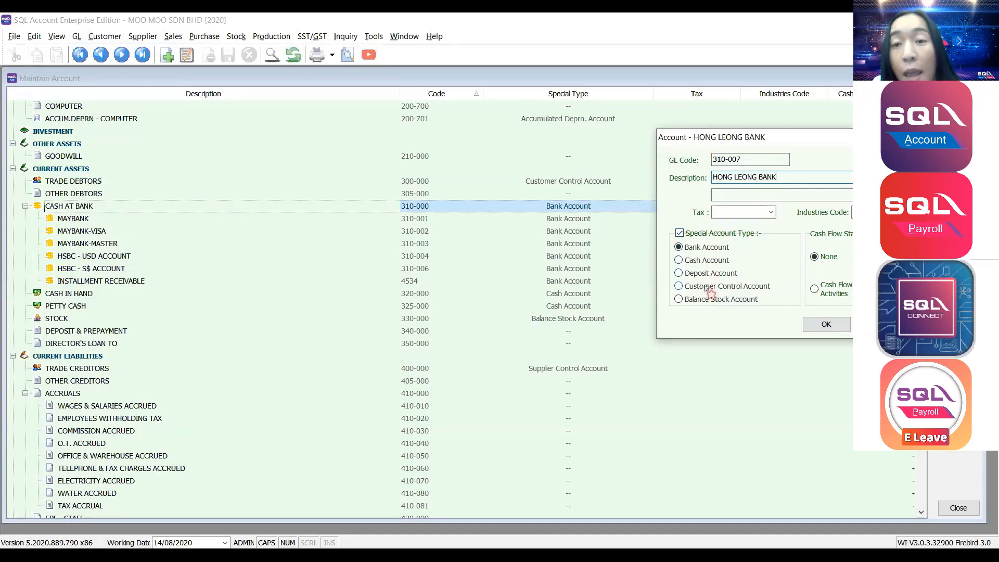
click(783, 79)
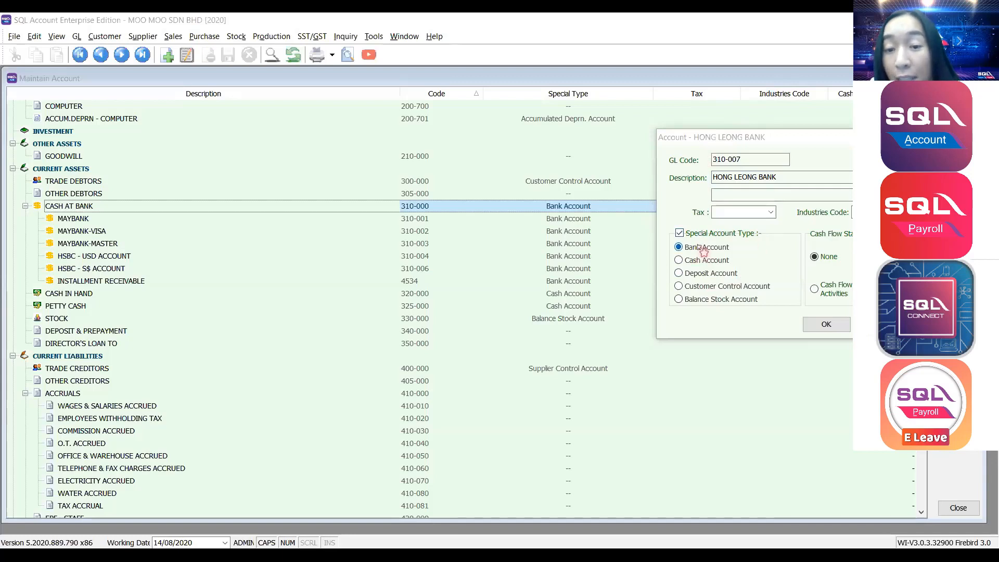
click(704, 240)
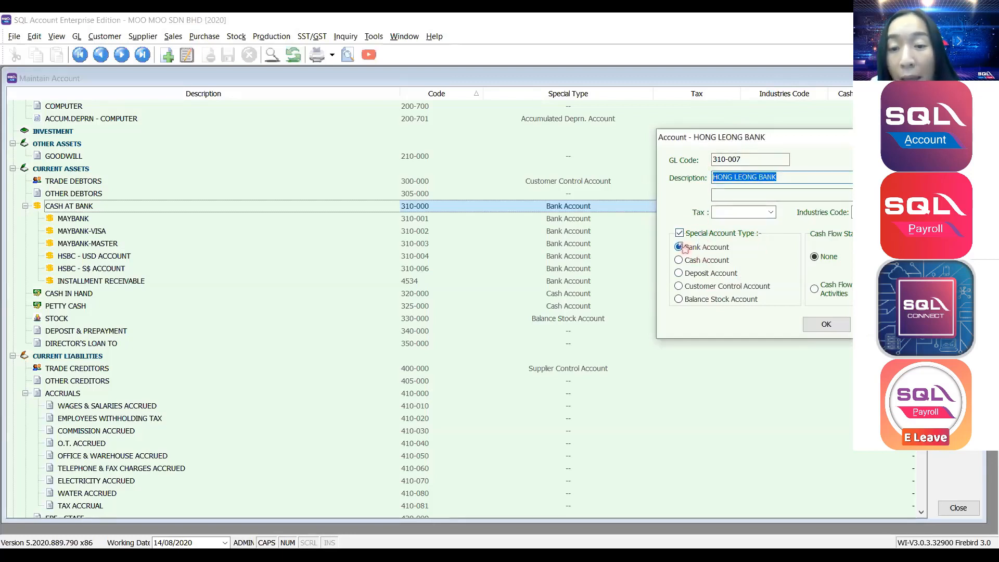
click(826, 326)
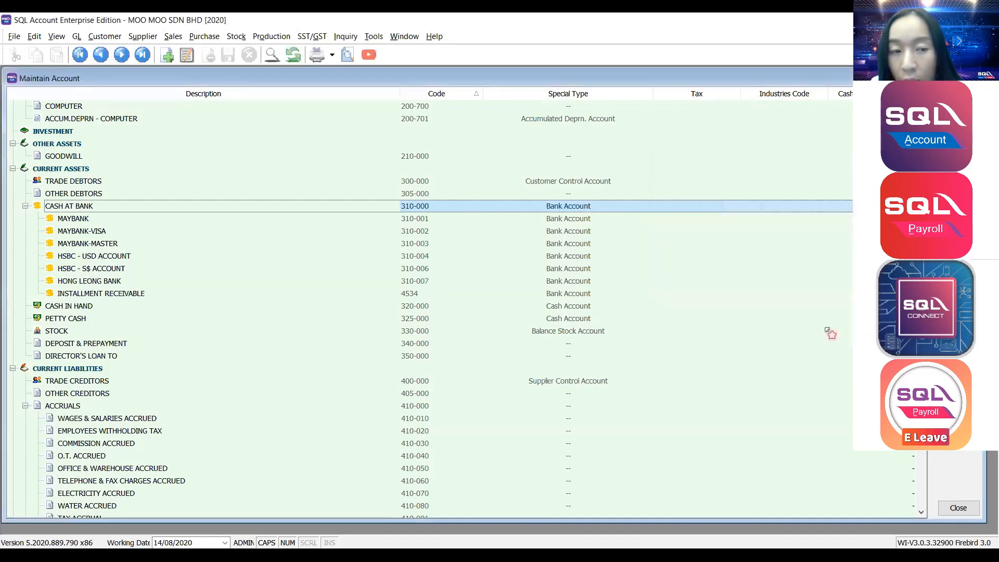
Browse the chart of accounts from CASH AT BANK down toward the expense accounts.
click(90, 295)
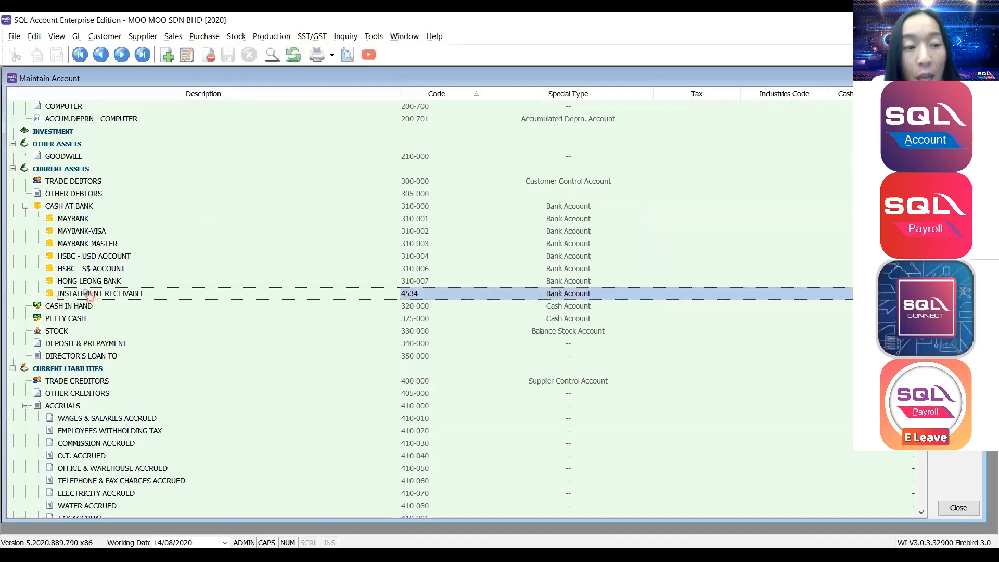
click(85, 284)
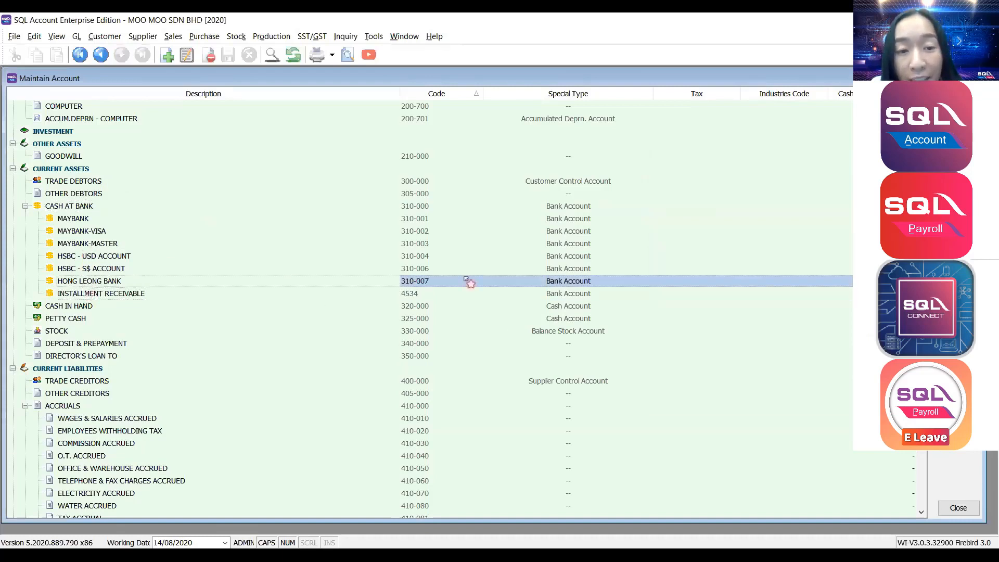
click(89, 208)
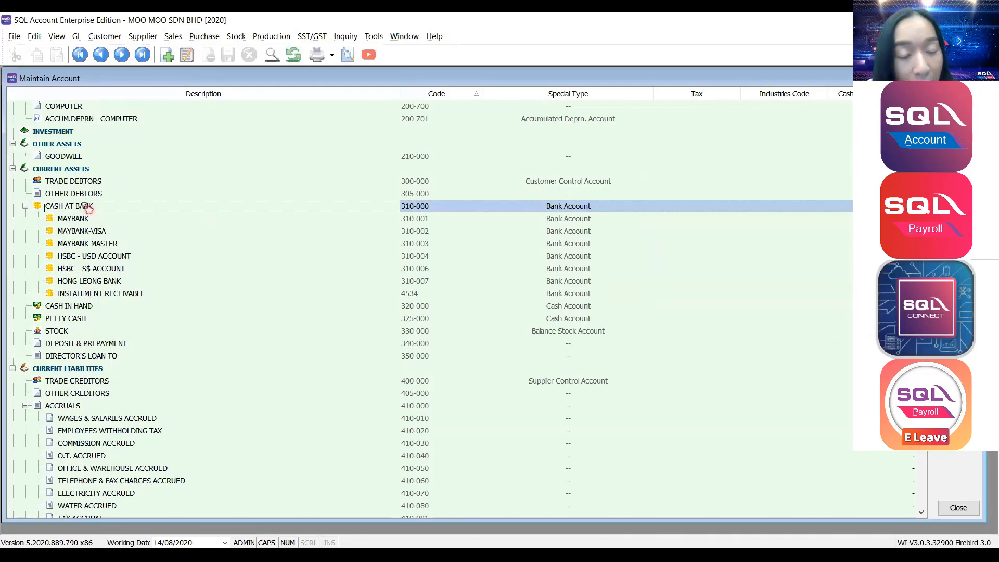
scroll(87, 208, down, 1)
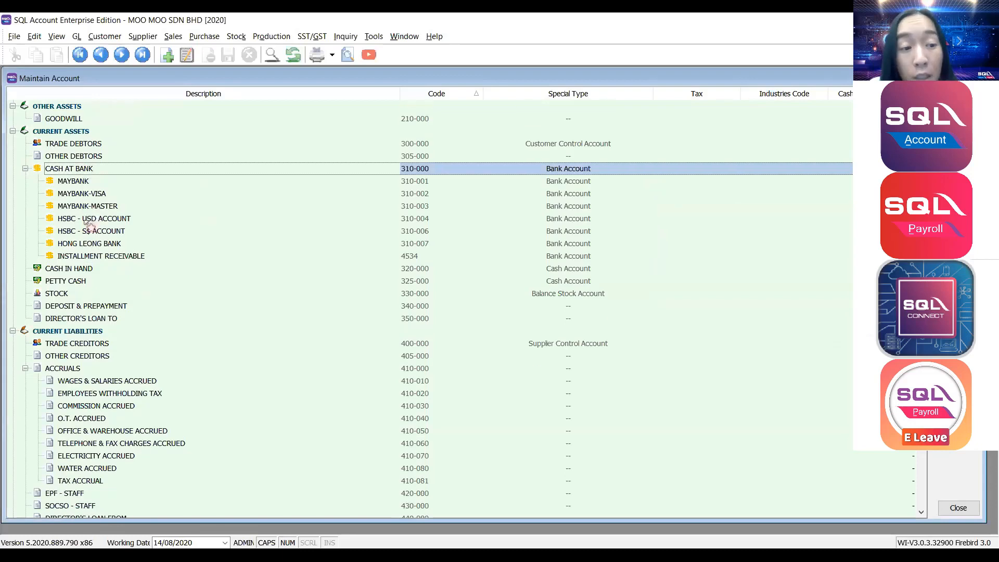
click(71, 397)
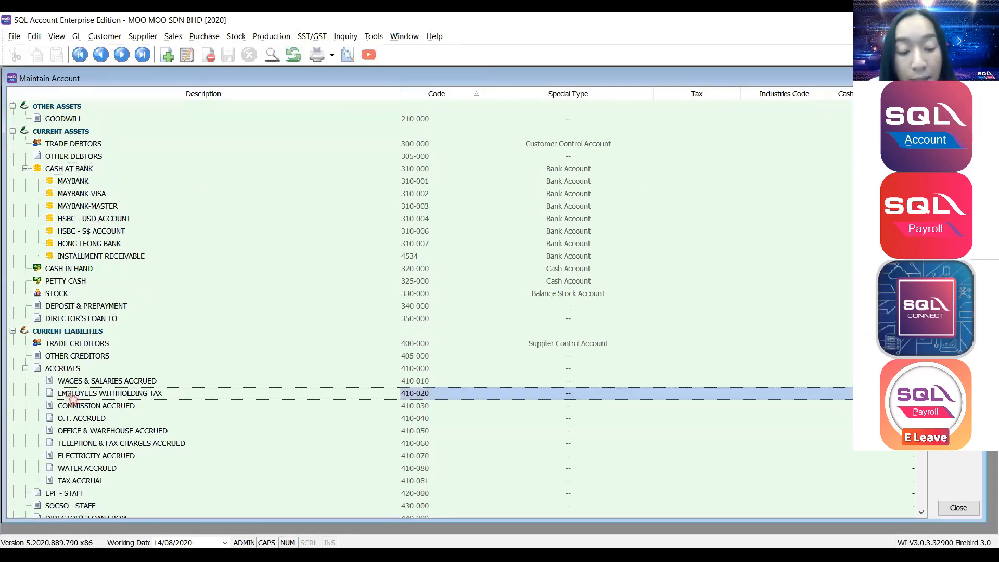
scroll(71, 397, down, 2)
text(petrol)
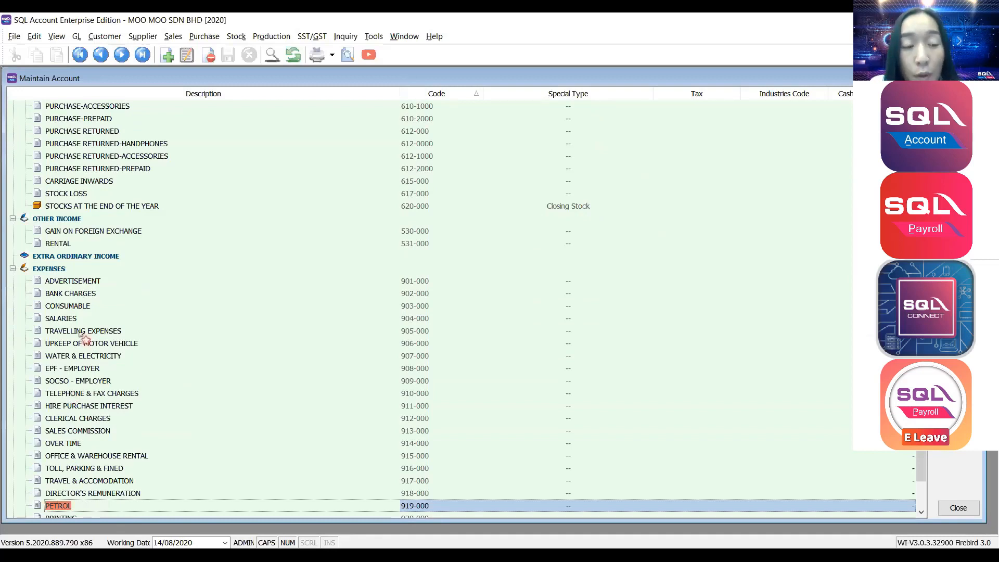
click(81, 334)
scroll(147, 111, down, 1)
scroll(148, 111, down, 2)
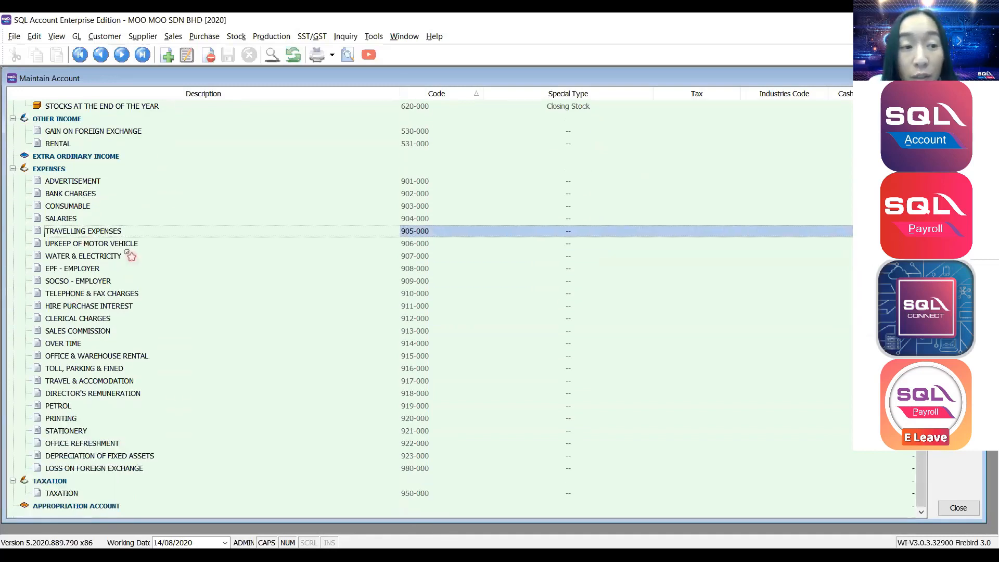
scroll(115, 292, up, 6)
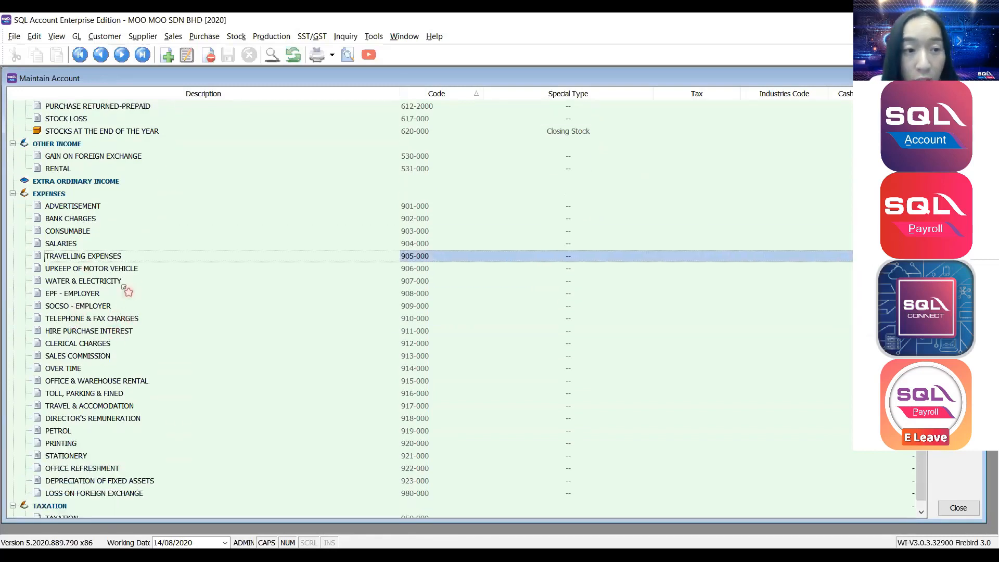
click(83, 269)
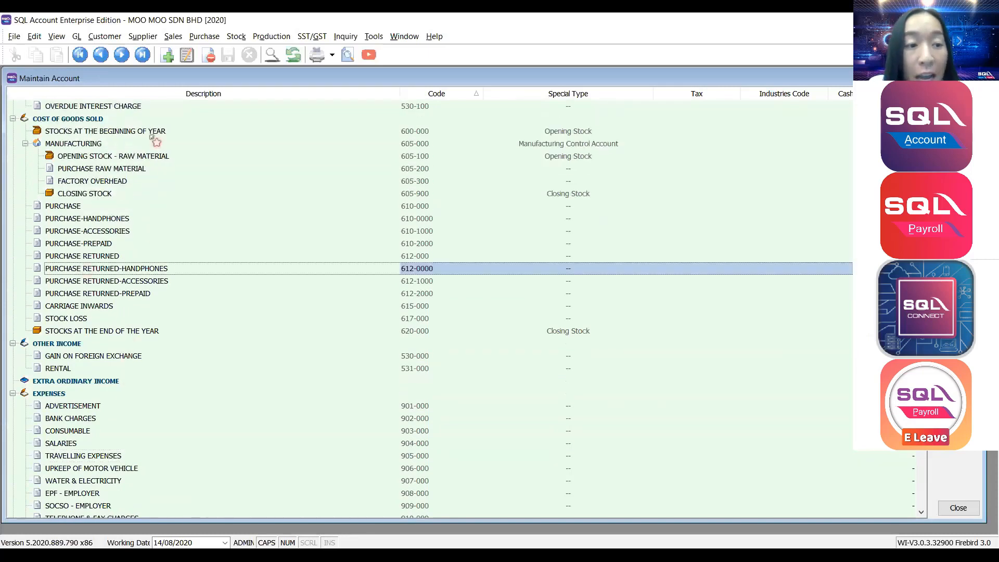
click(75, 244)
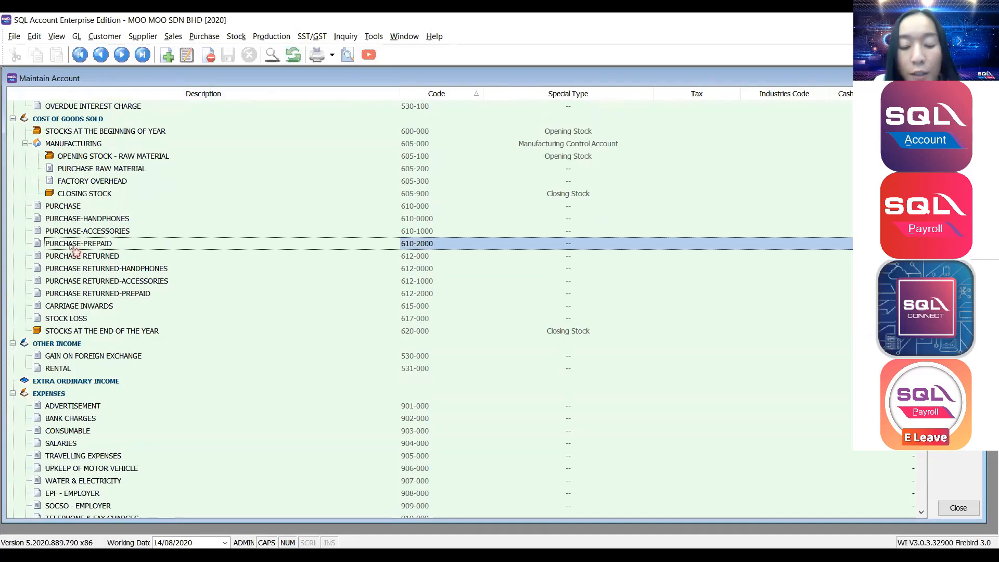
Locate PETROL (919-000) in the account list and start a new account beneath it.
text(PETROL)
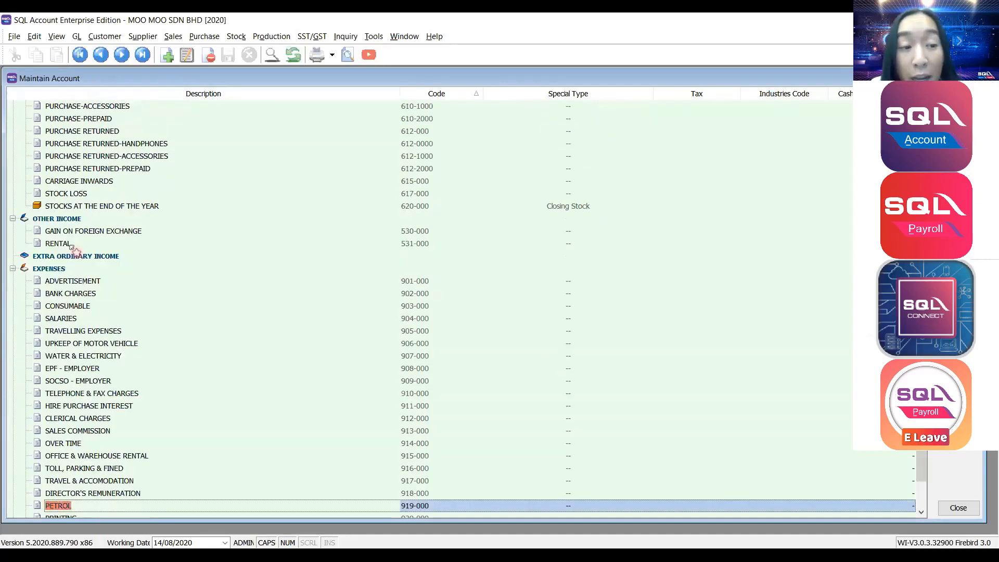
click(68, 308)
text(PETRO)
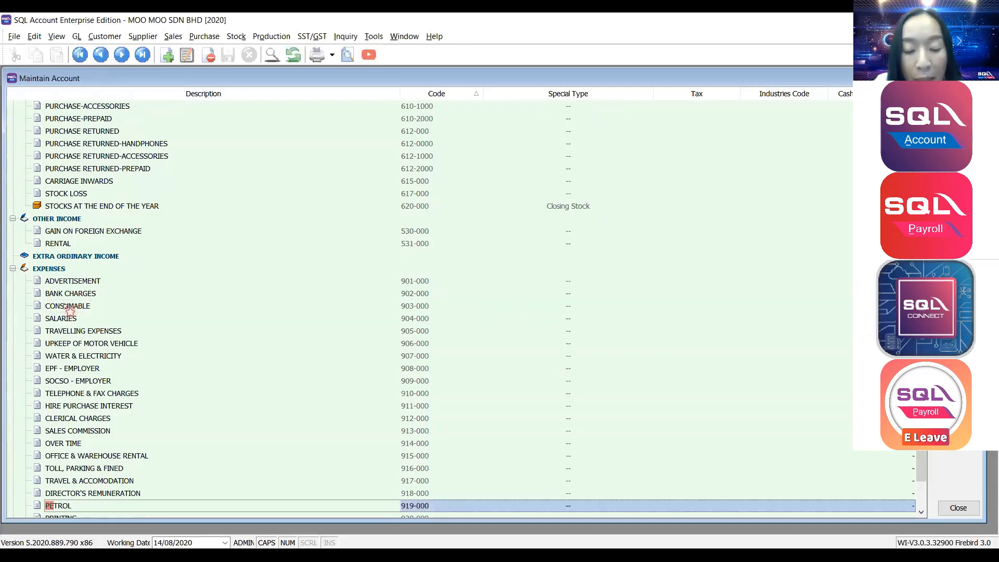
text(L)
scroll(69, 310, down, 3)
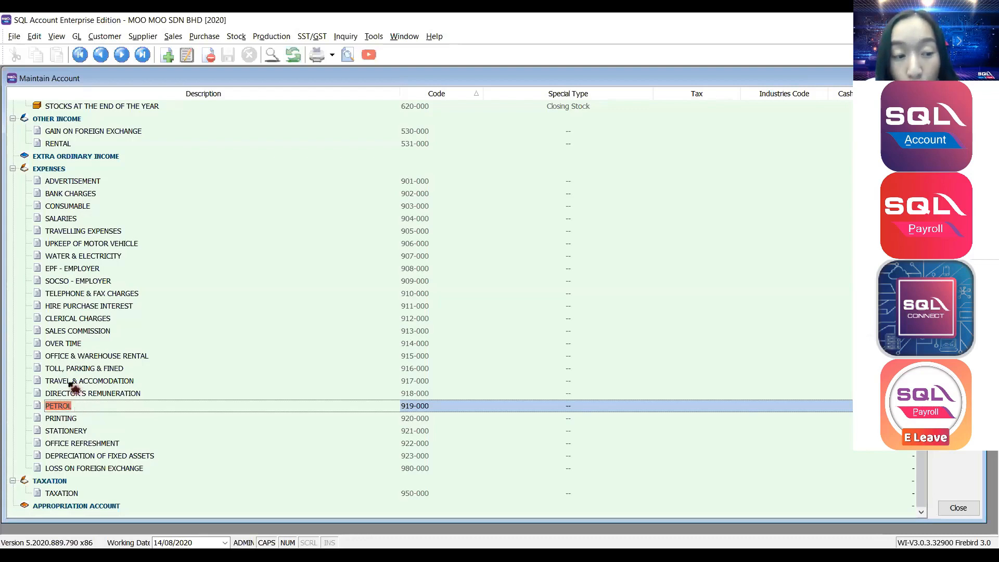
click(66, 417)
click(74, 407)
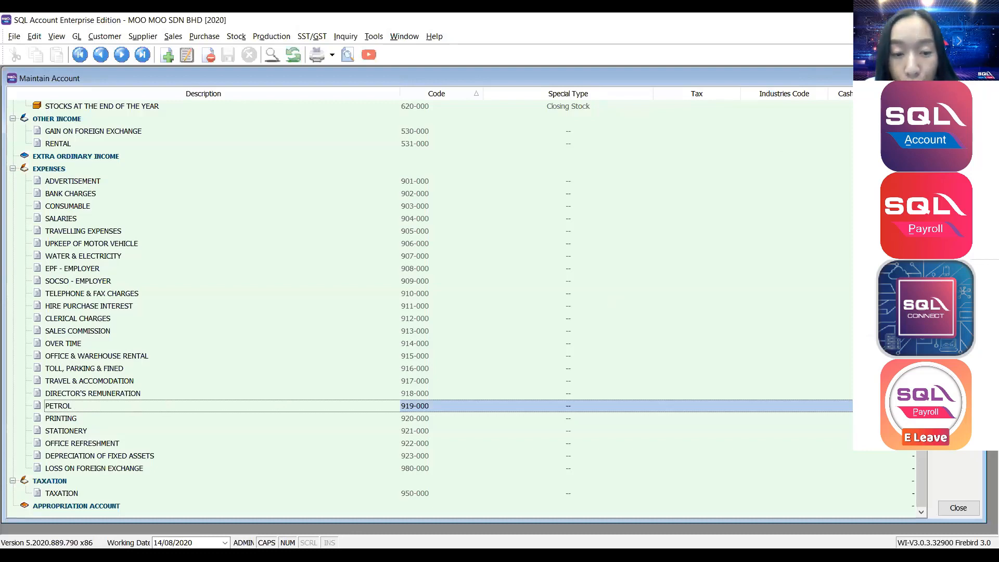
click(959, 99)
drag(759, 140, 783, 136)
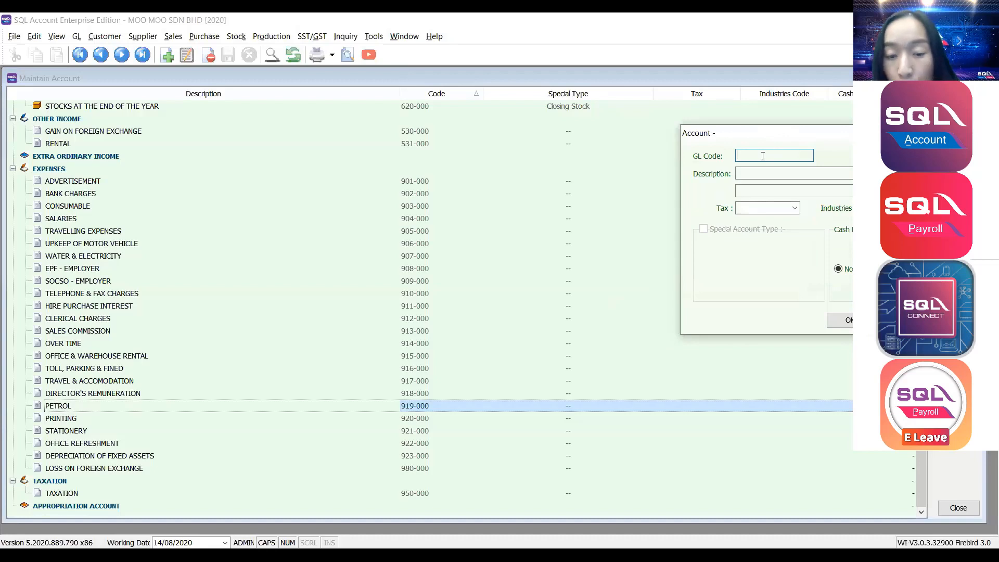
Save GL code 919-001 with description SALES DEPT, then reselect PETROL.
text(919)
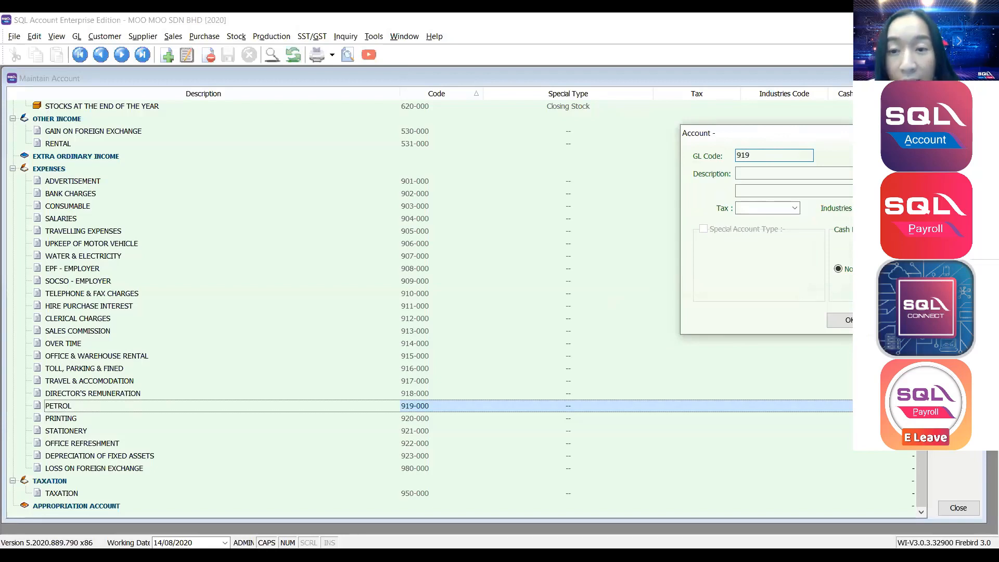
text(-00)
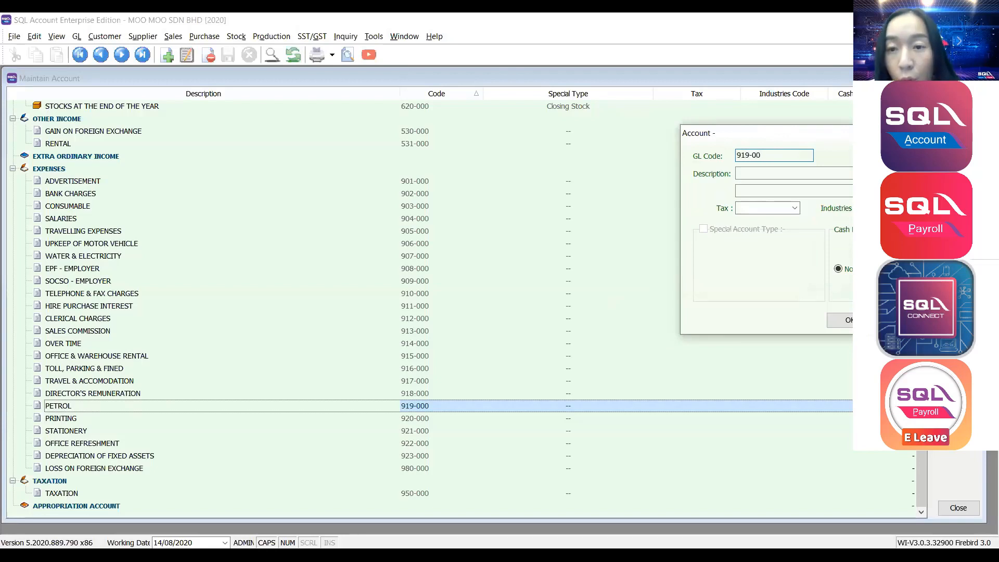
text(1)
click(782, 170)
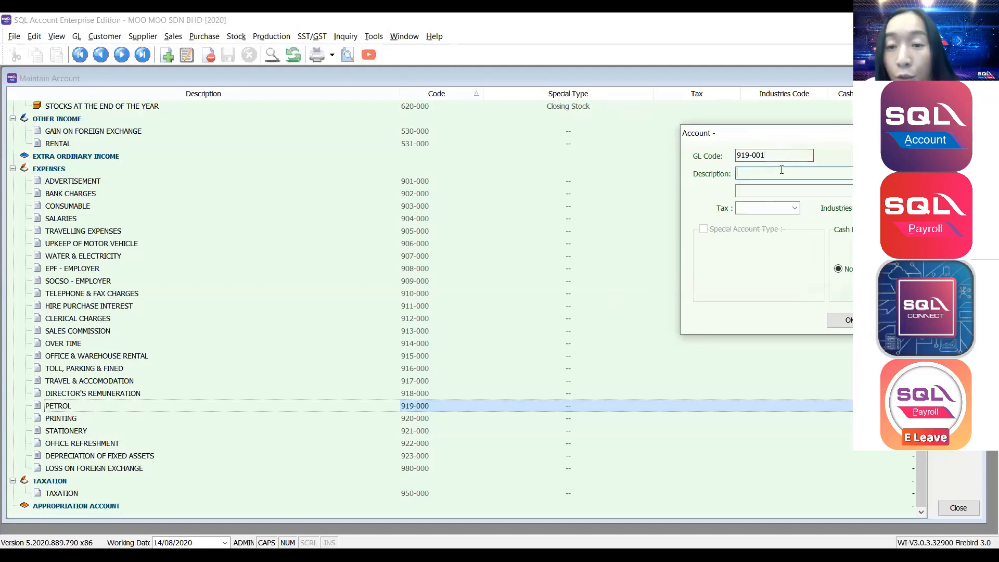
text(SALES DEPT)
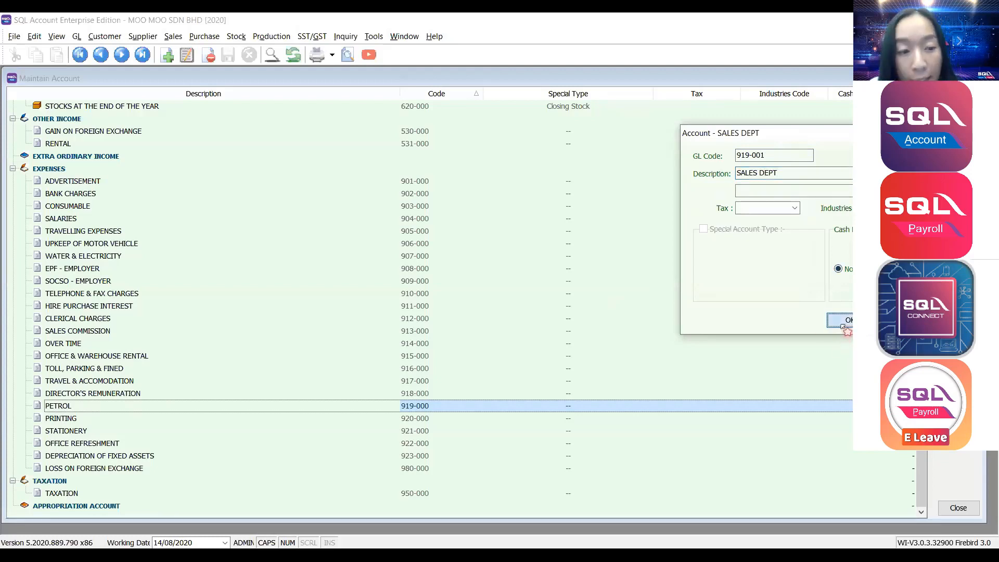
click(843, 327)
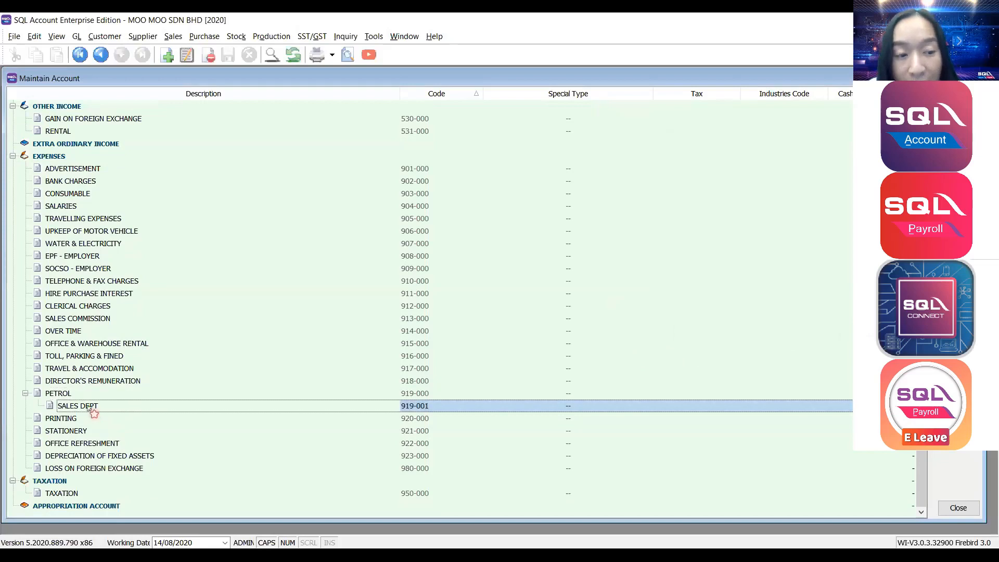
click(61, 396)
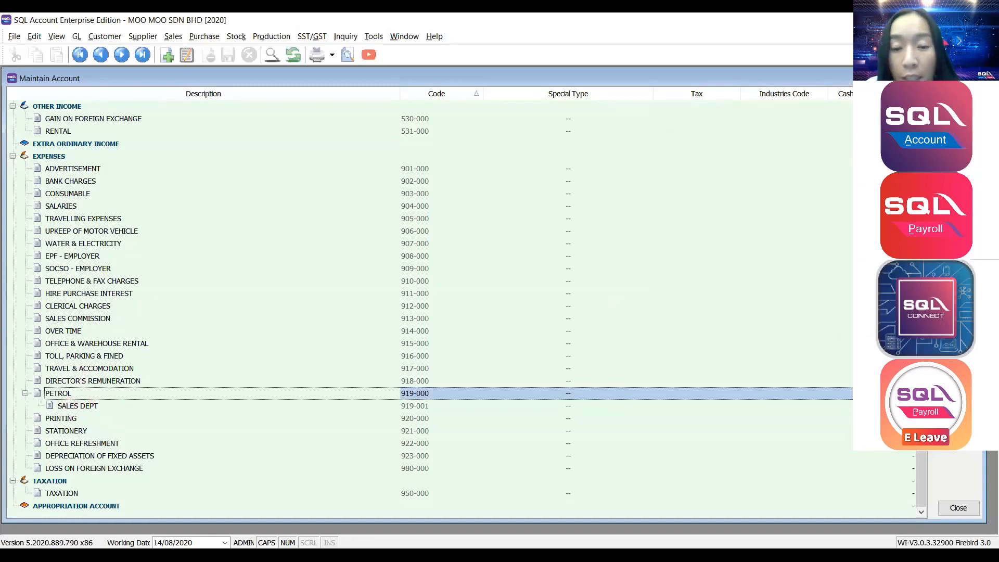
Create ACCOUNT DEPT with GL code 919-002 as a second PETROL sub-account.
click(959, 98)
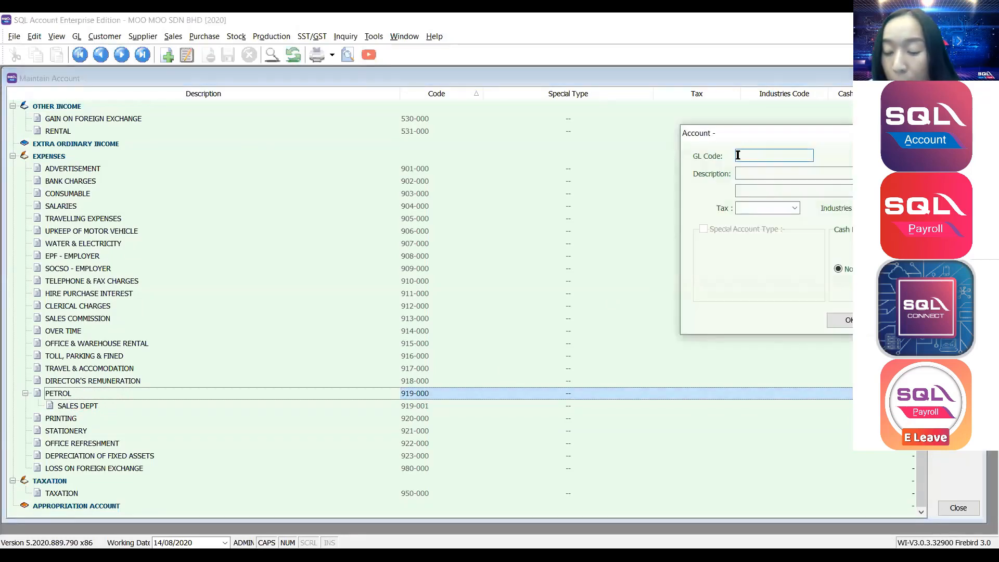
text(919-)
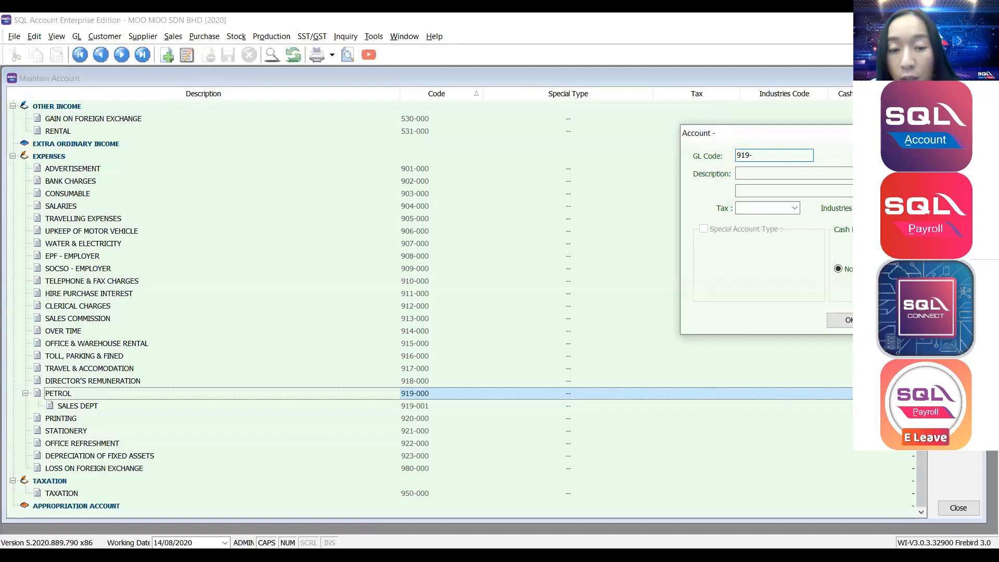
text(002)
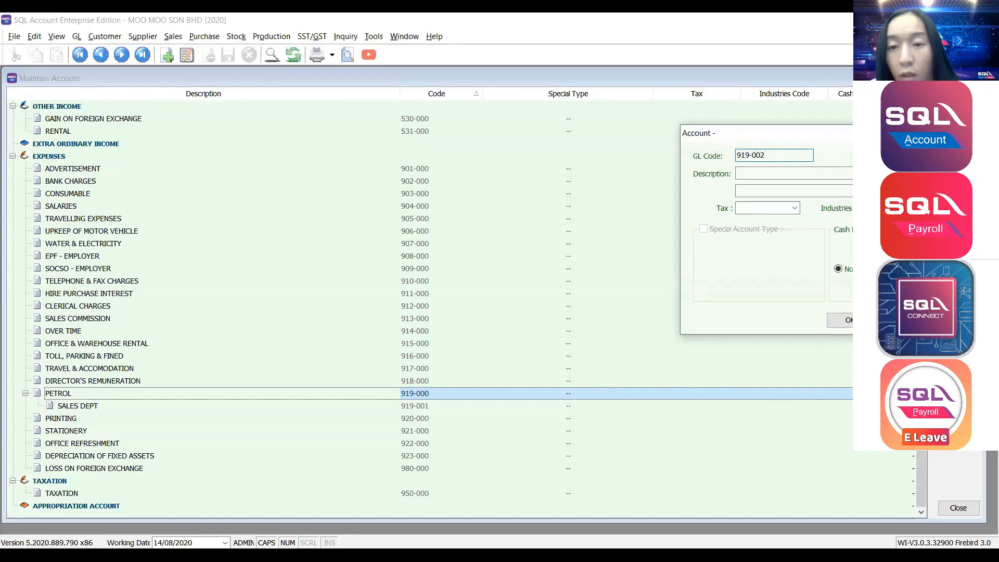
click(749, 173)
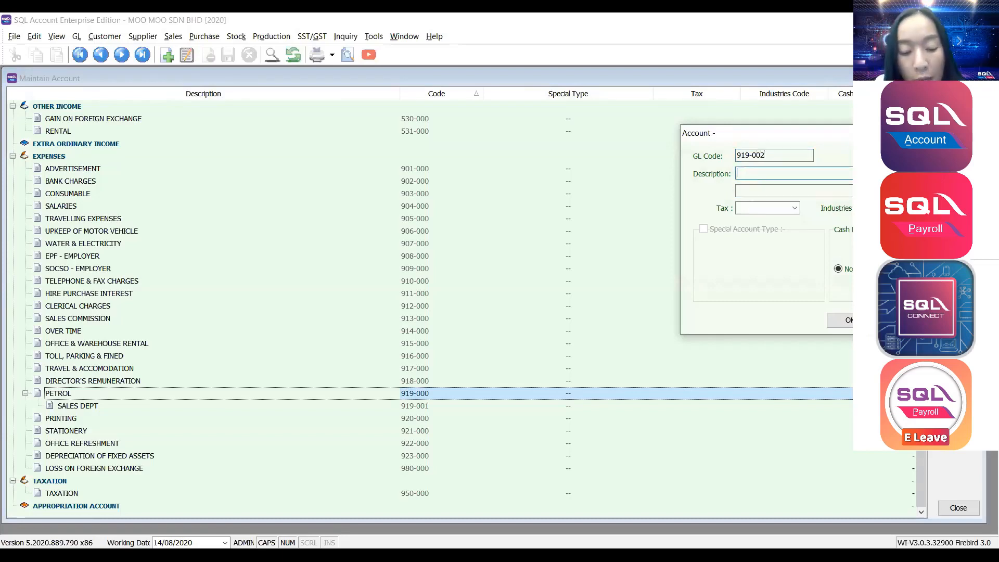
text(ACCOUNT D)
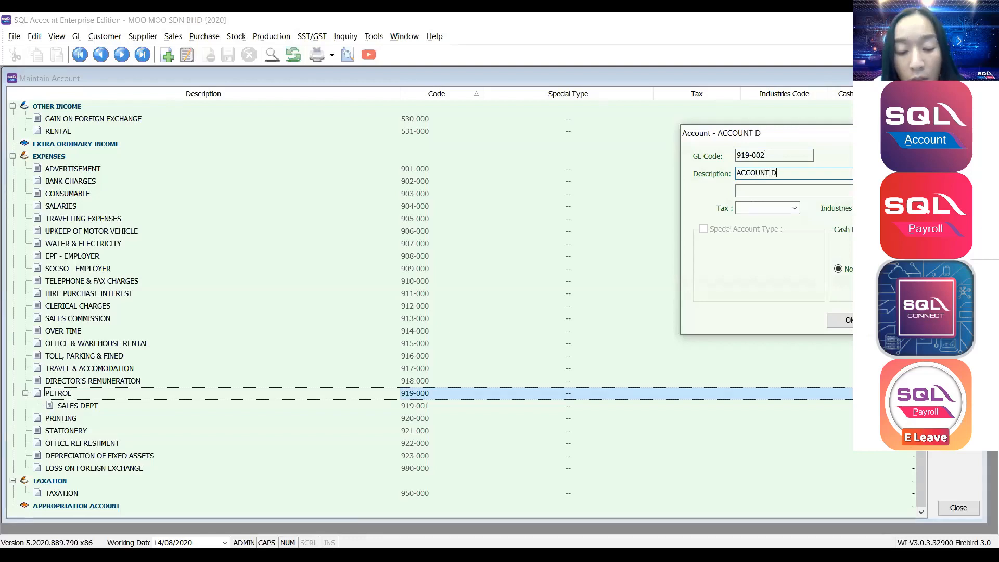
text(EPT)
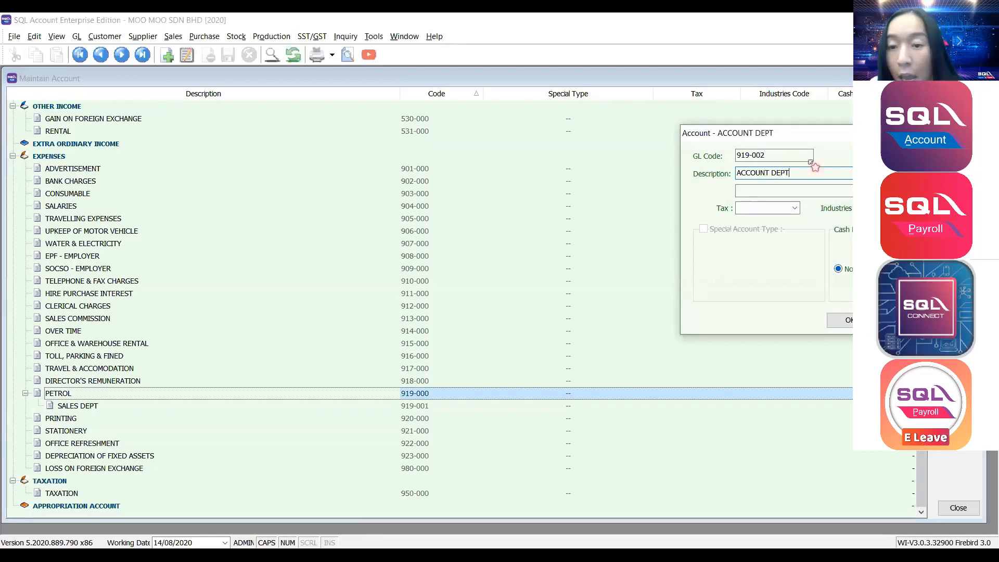
click(846, 320)
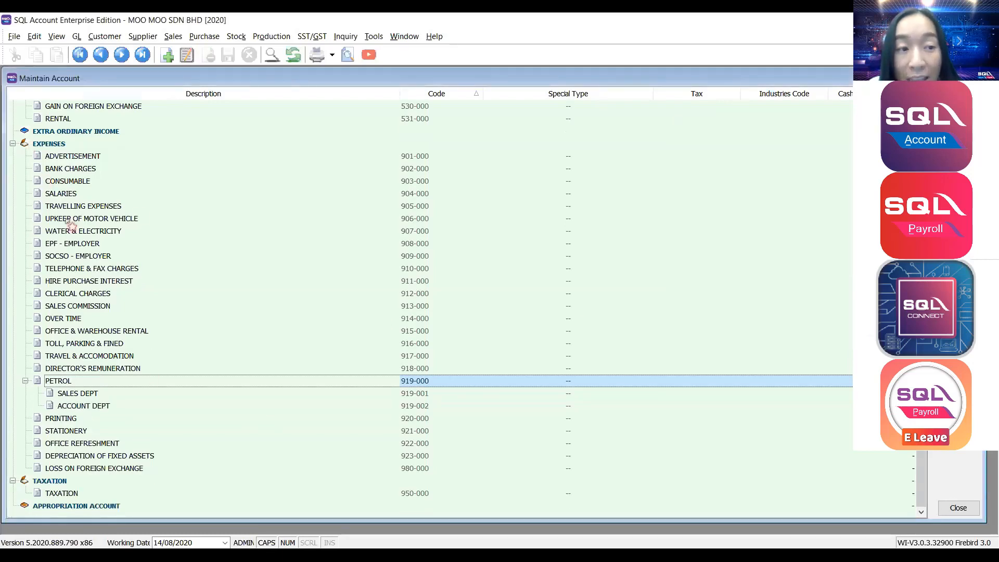
double_click(30, 147)
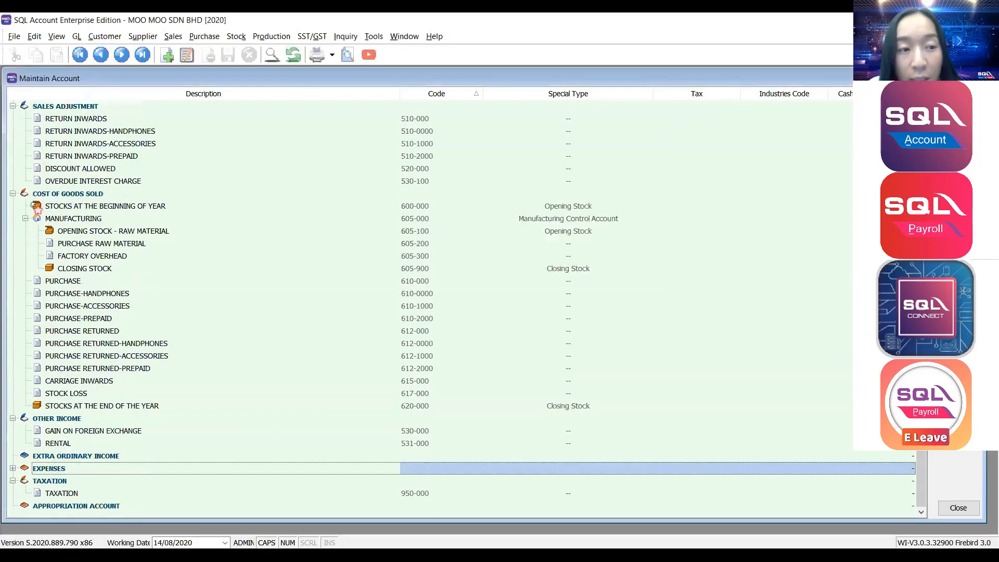
click(99, 318)
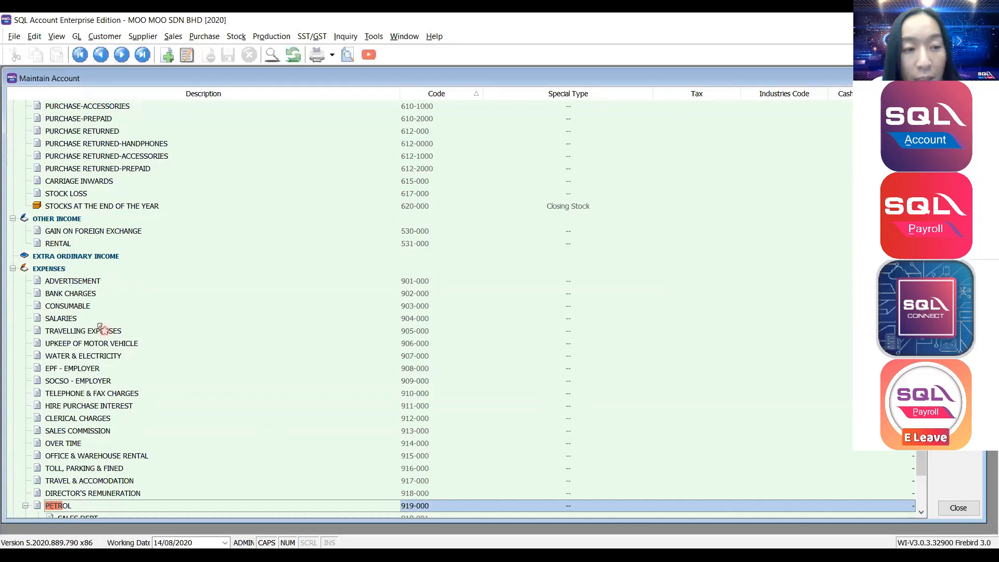
scroll(101, 330, down, 3)
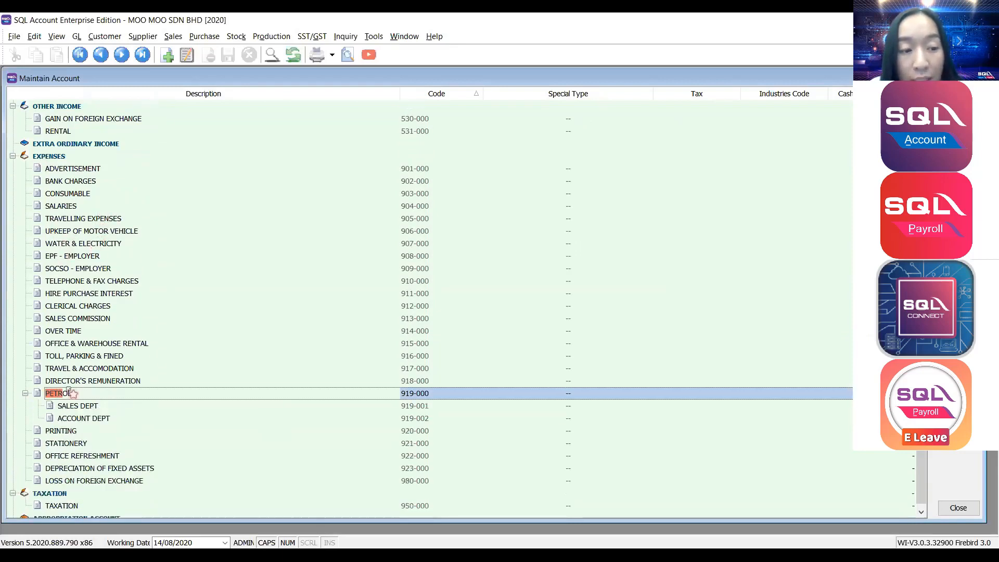
click(53, 407)
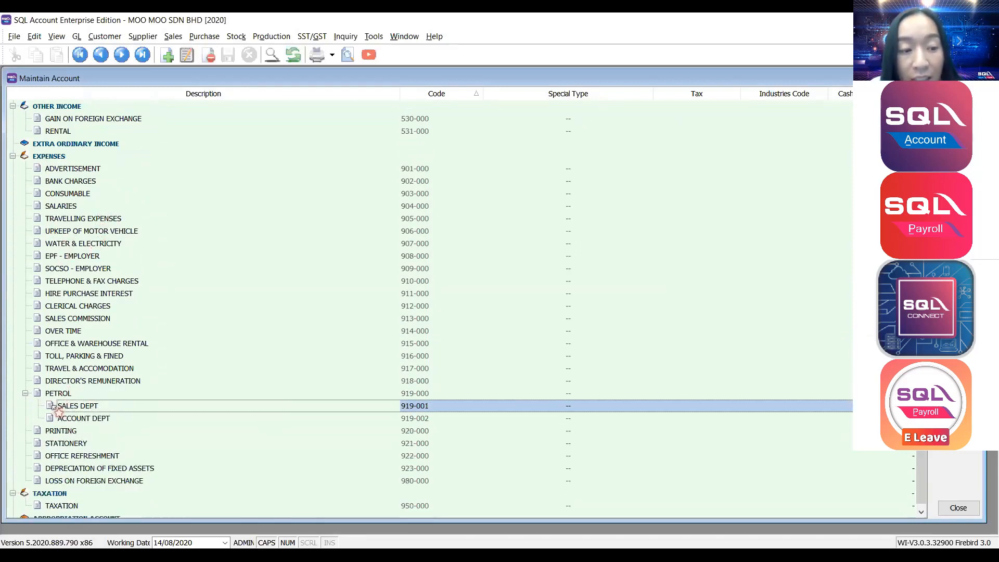
scroll(89, 411, down, 1)
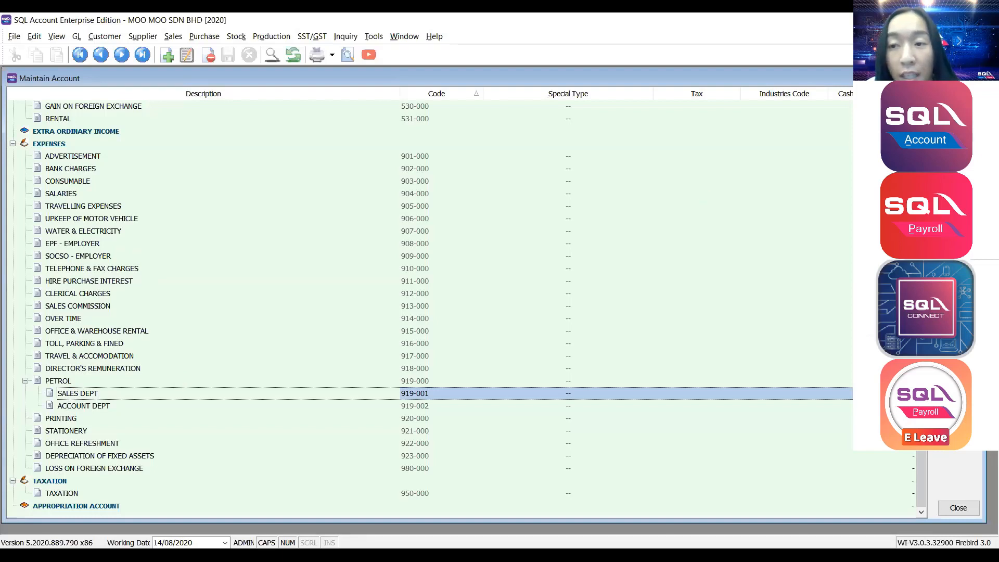
Add SENIOR GROUP, code 919-003, as a sub-account of SALES DEPT.
click(958, 99)
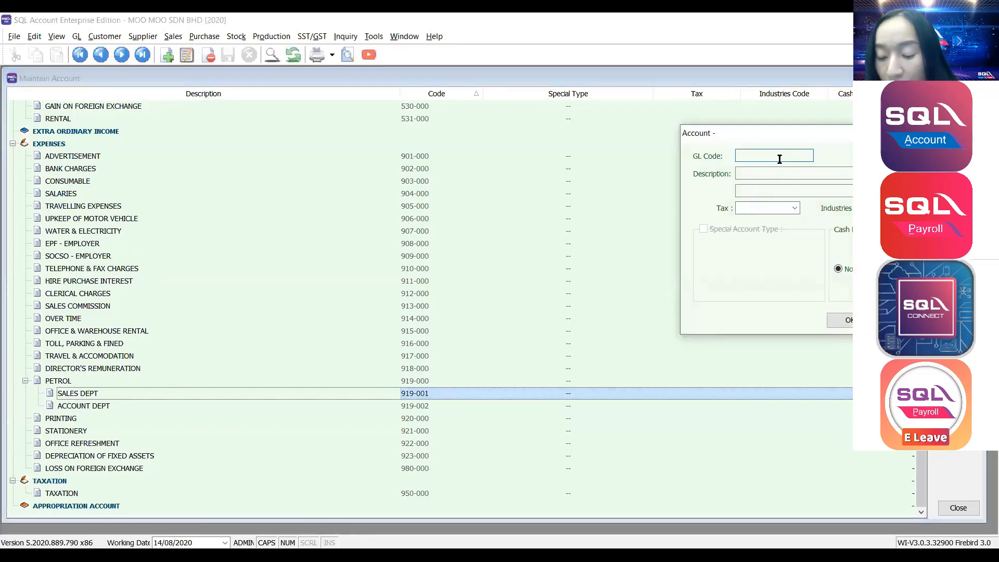
text(919-003)
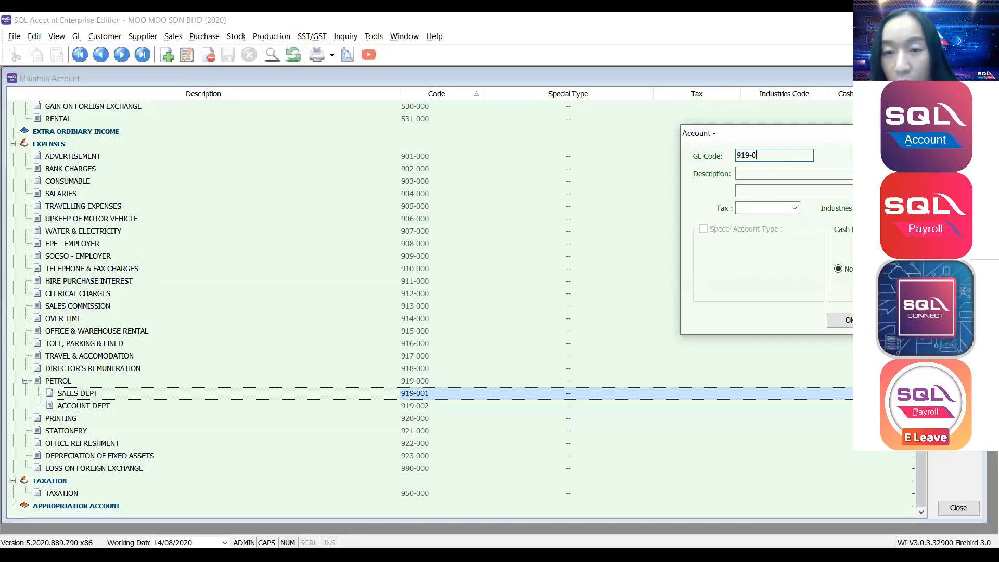
click(809, 171)
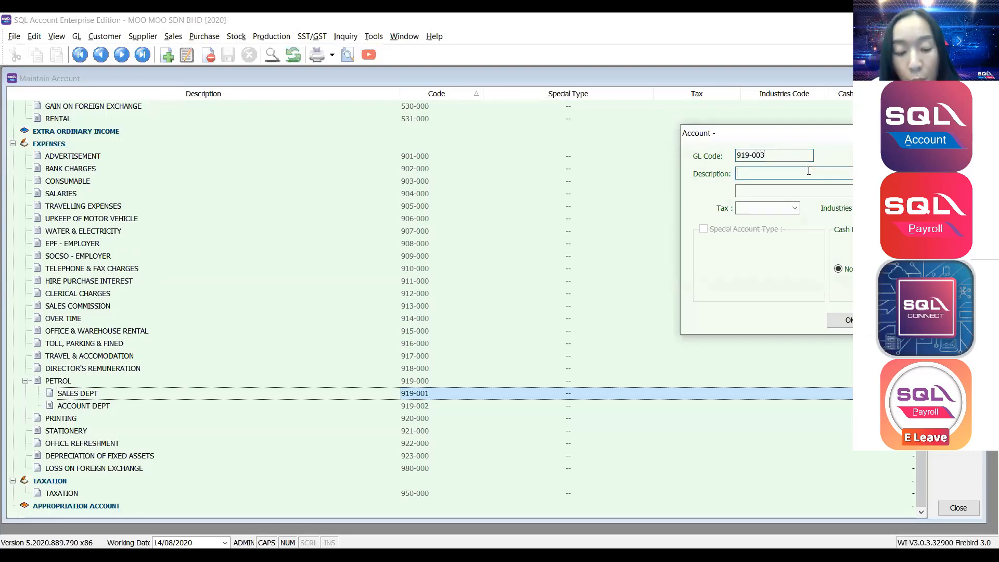
text(SENIOR )
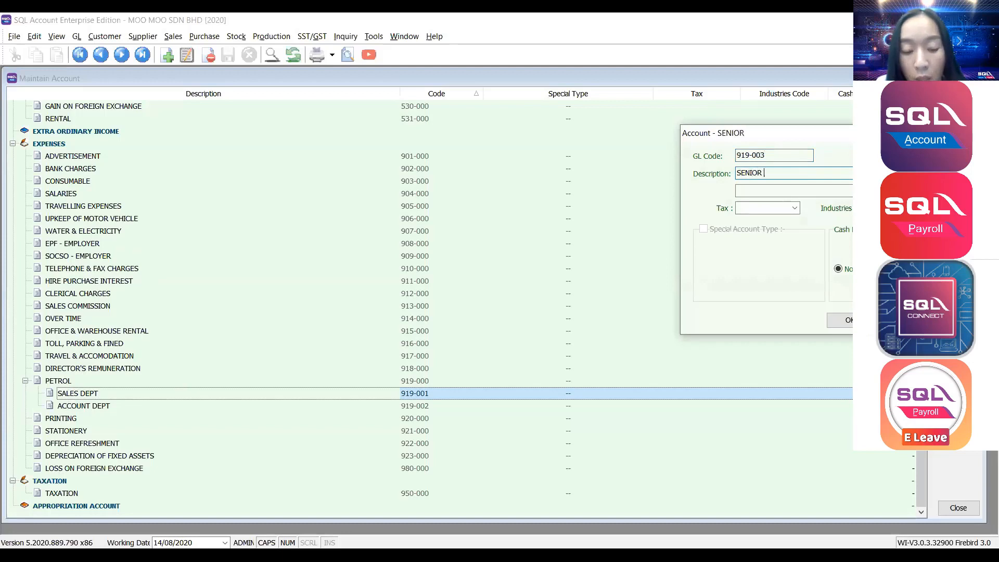
text(GROUP)
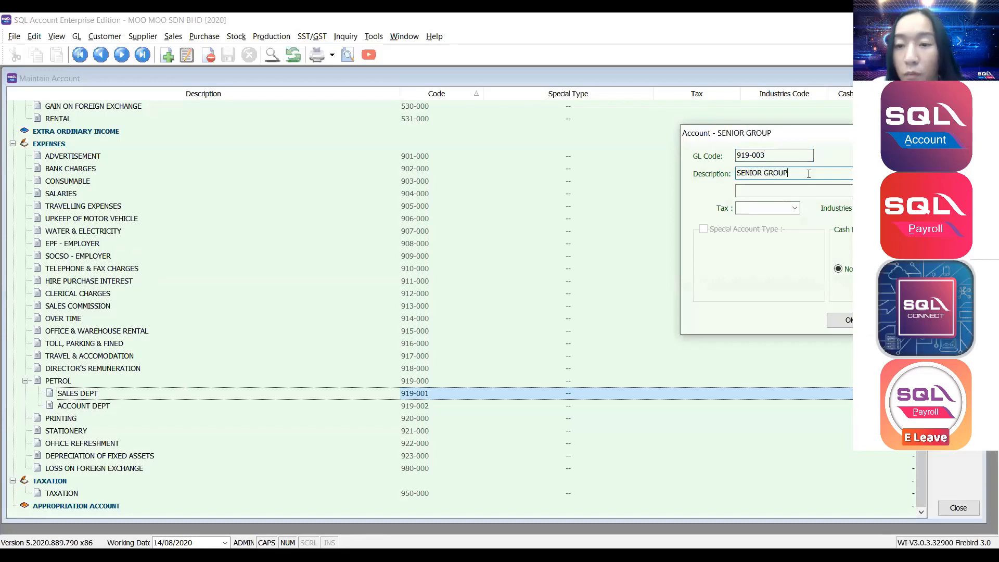
click(840, 319)
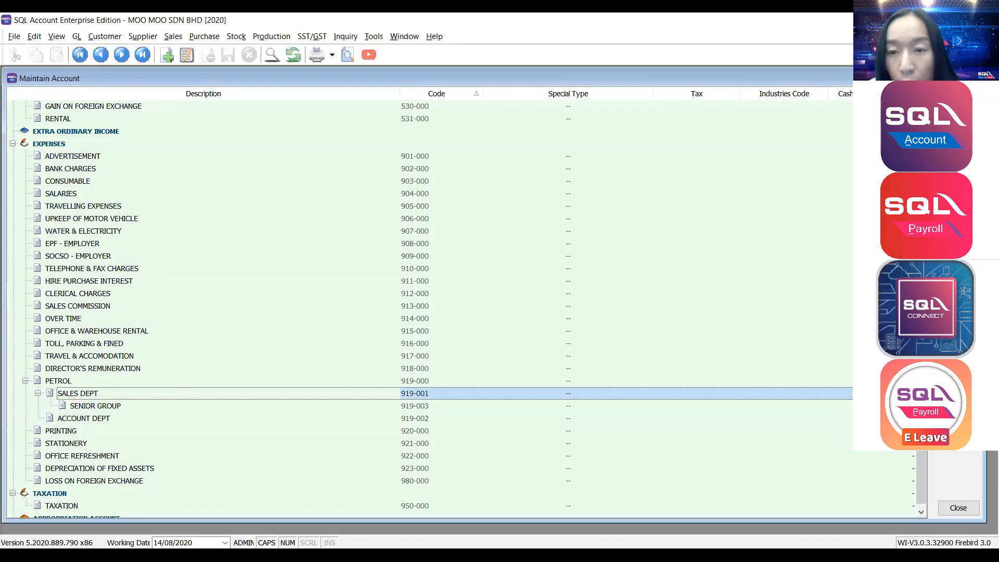
Add JUNIOR GROUP, code 919-004, as a sub-account of SALES DEPT.
click(958, 97)
click(768, 158)
text(919-)
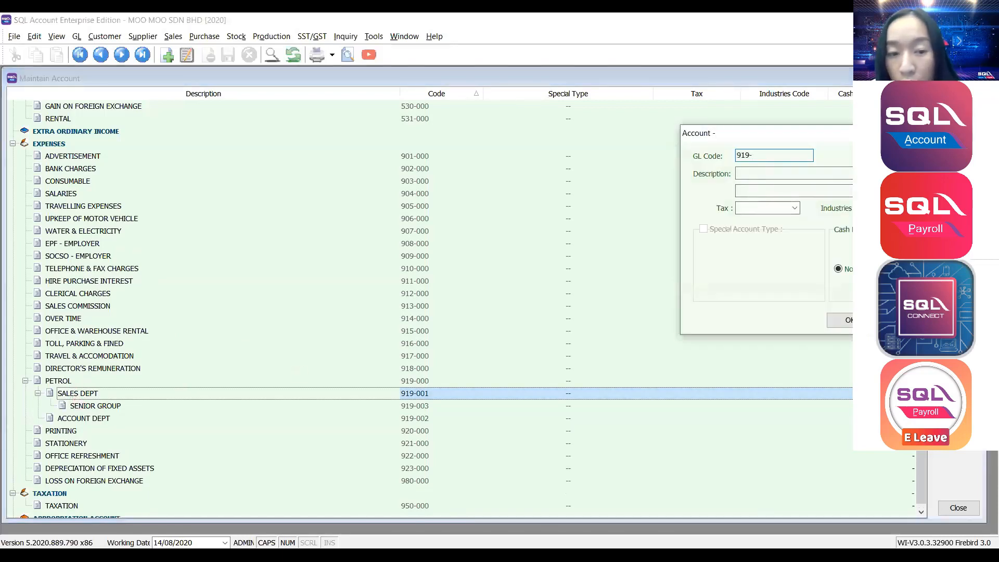
text(004)
click(817, 175)
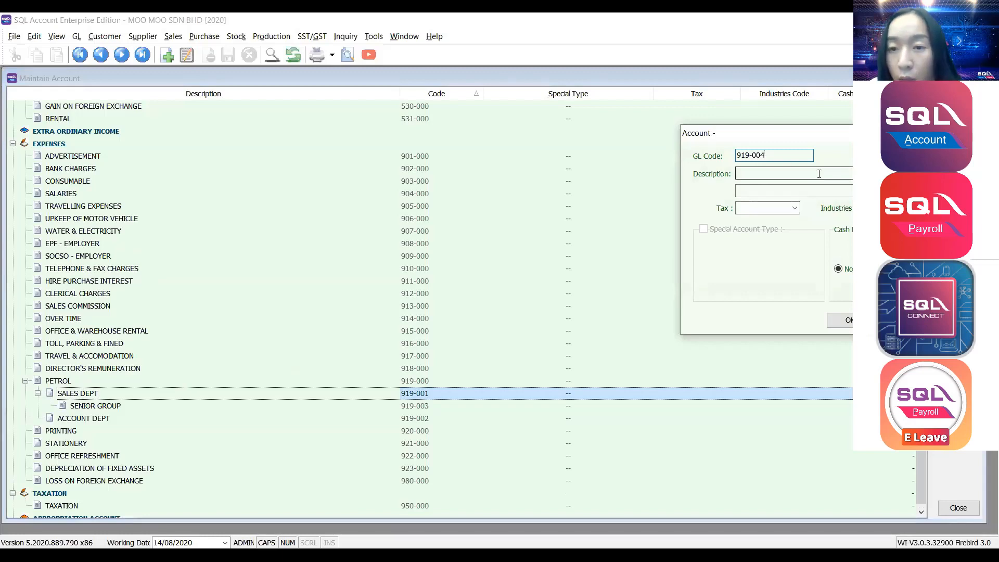
text(JUNI)
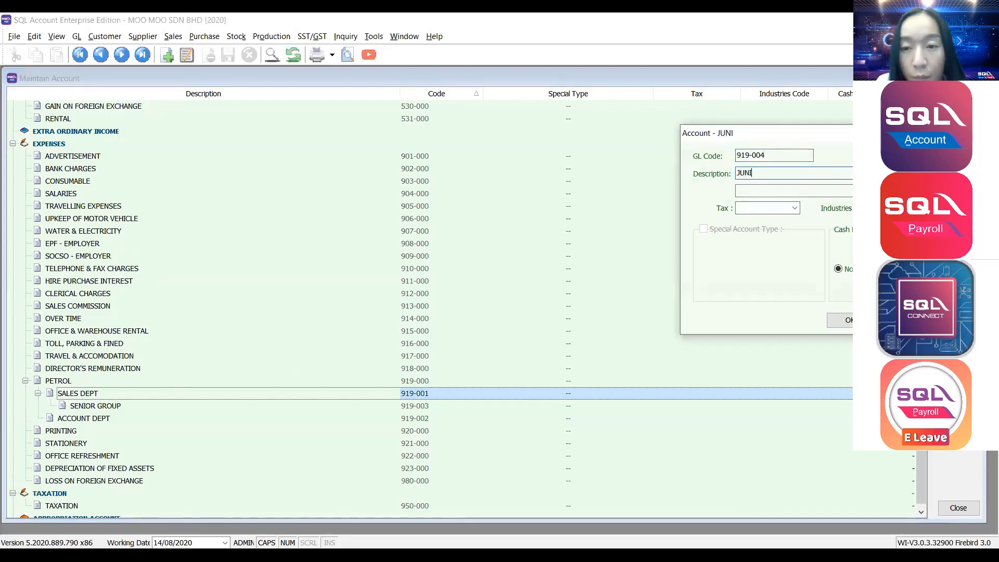
text(OR GROU)
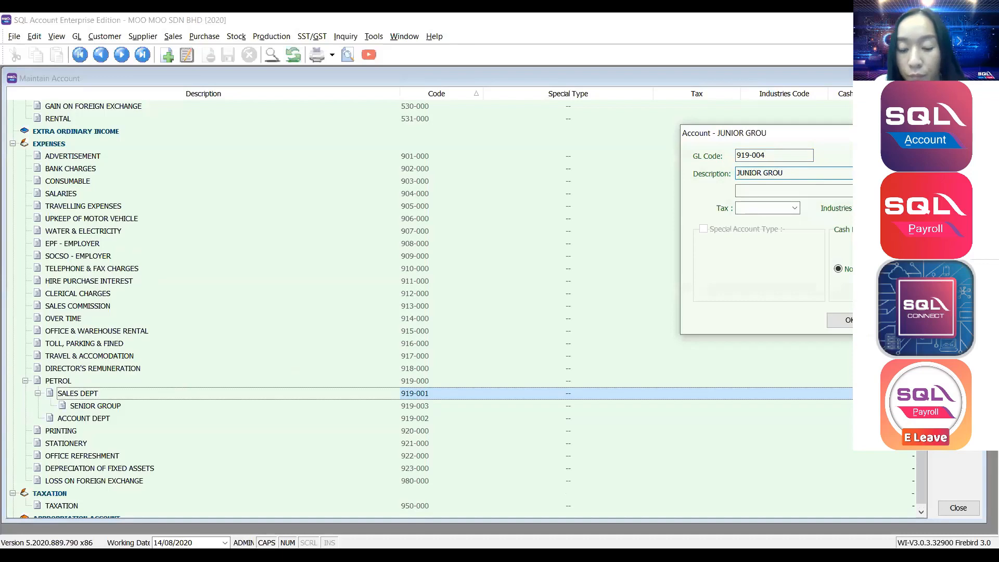
text(P)
click(842, 321)
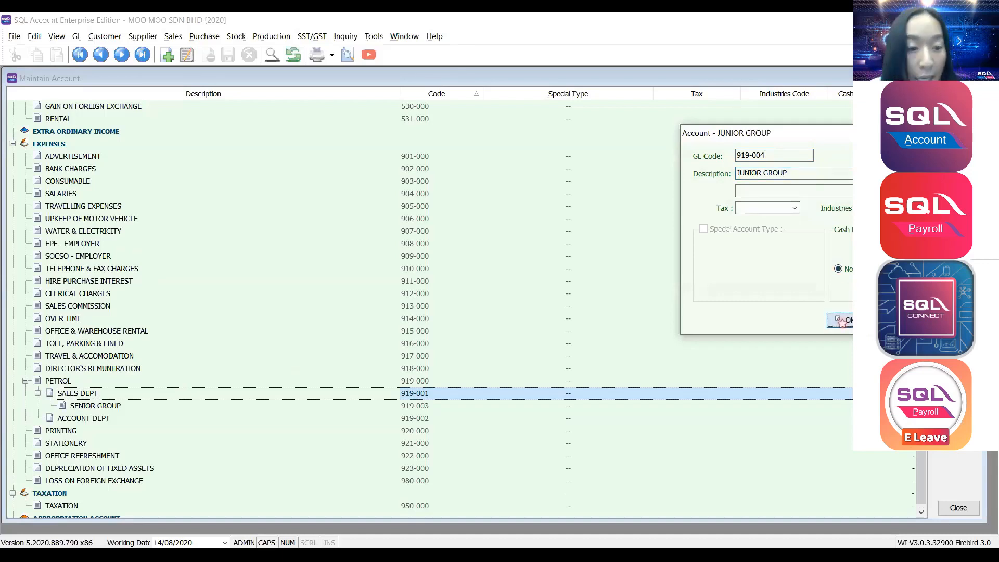
click(120, 383)
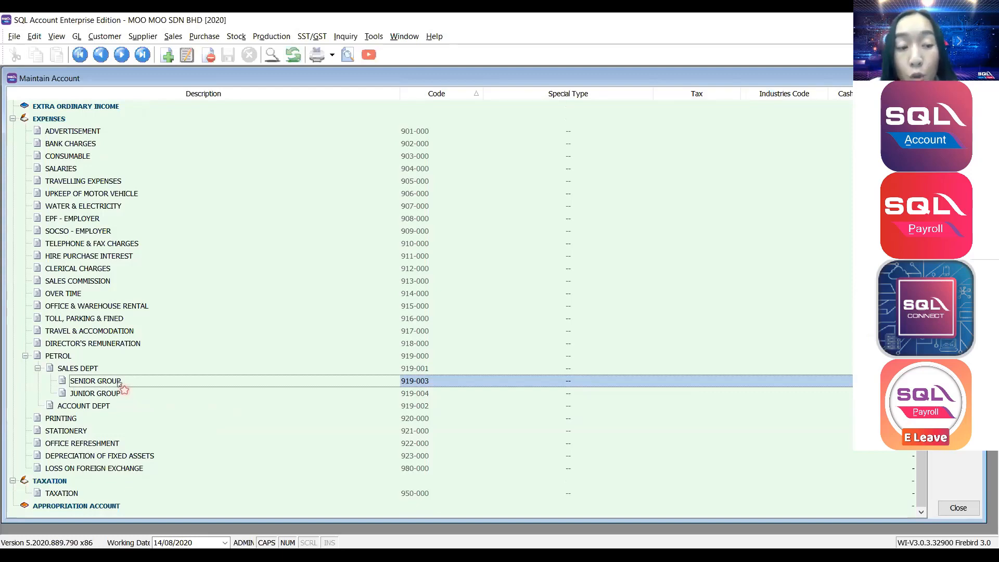
Create sub-account 919-005 under SENIOR GROUP, described with a staff member's name.
click(958, 98)
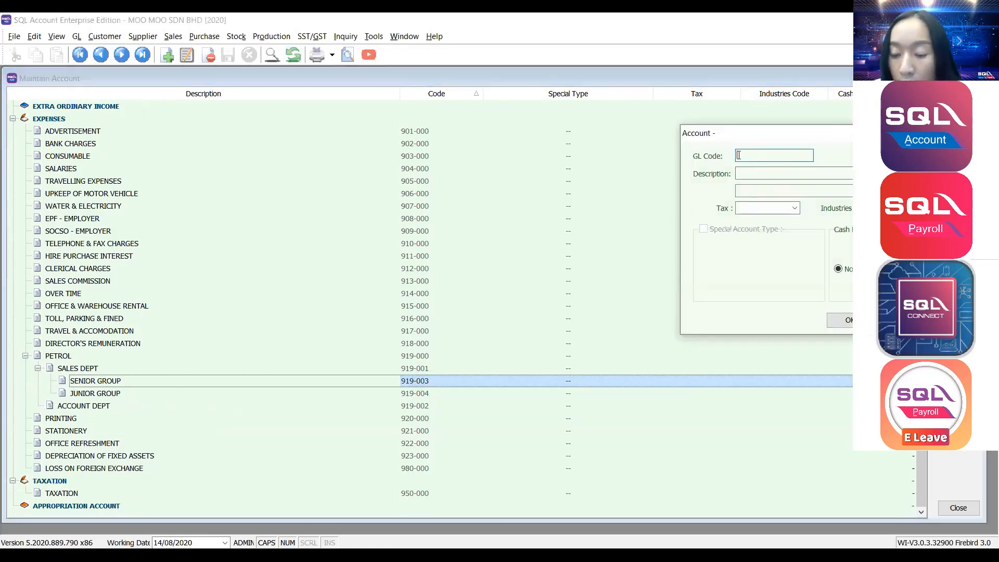
text(919-005)
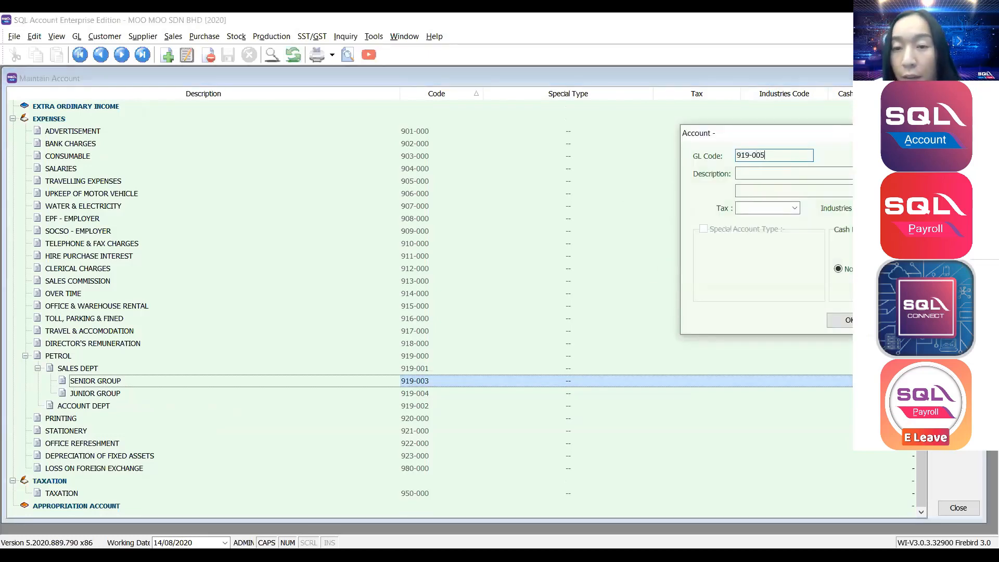
key(Tab)
text(MS )
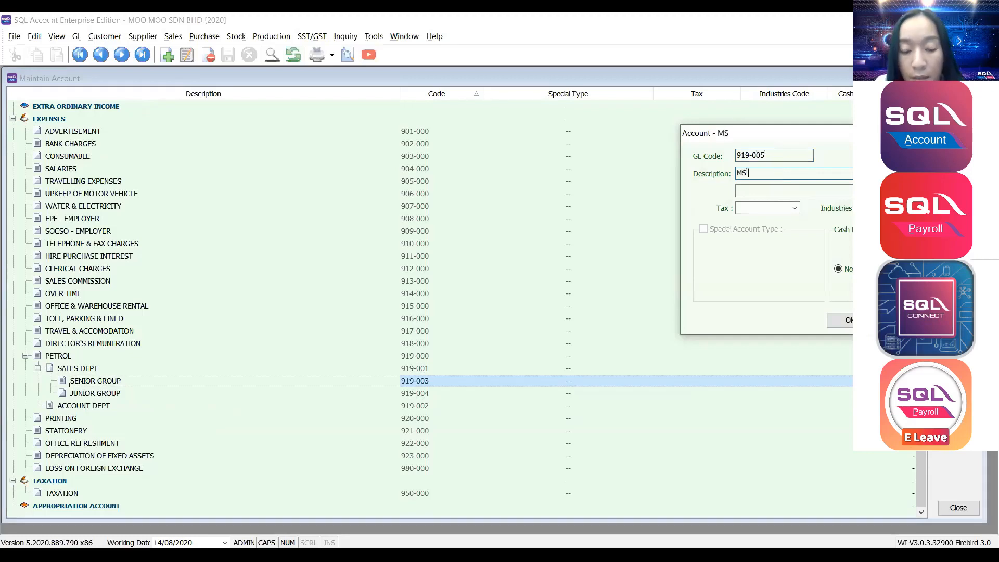
text(TAN)
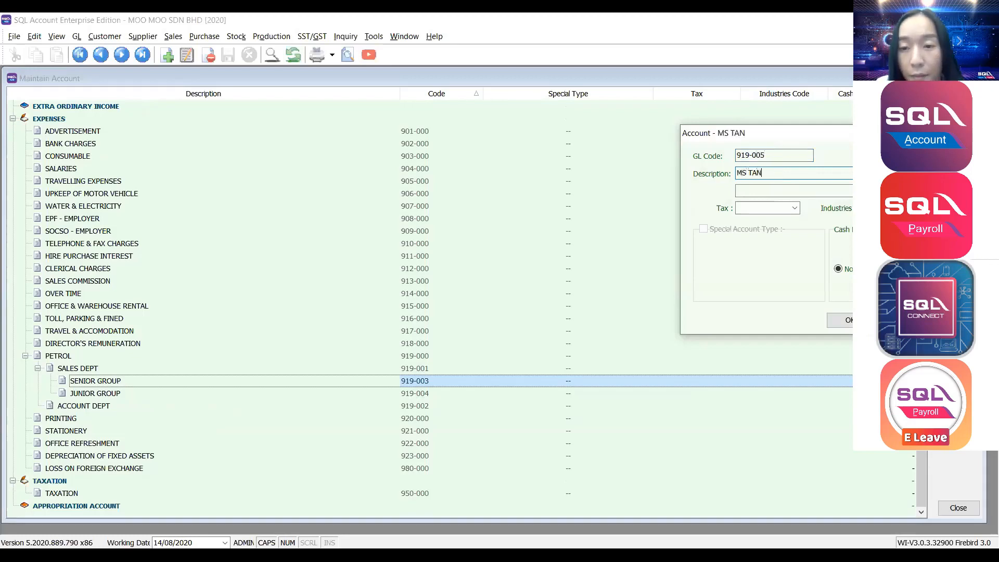
click(844, 320)
Add a second staff sub-account, 919-006, under SENIOR GROUP with another staff member's name.
click(102, 394)
click(101, 384)
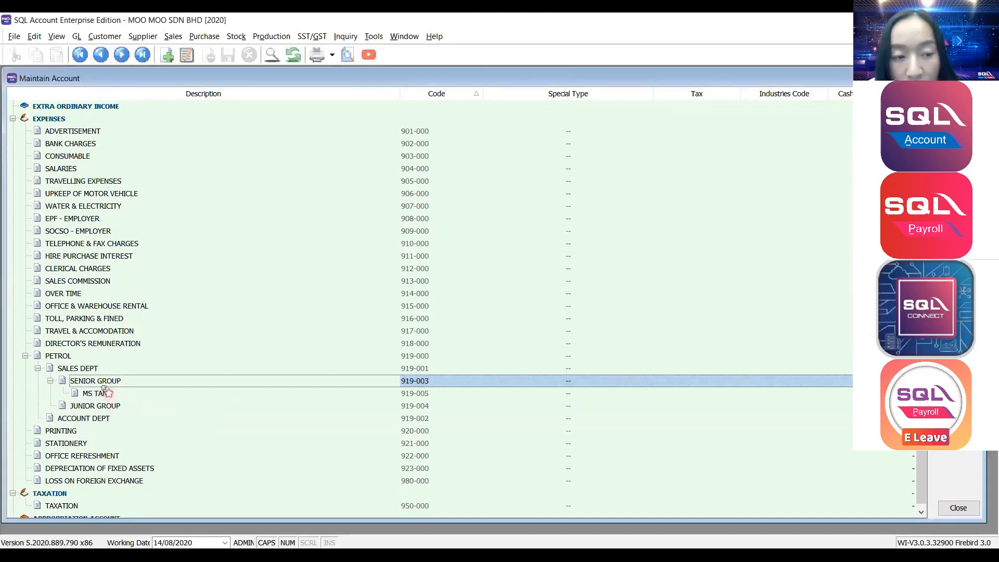
click(959, 98)
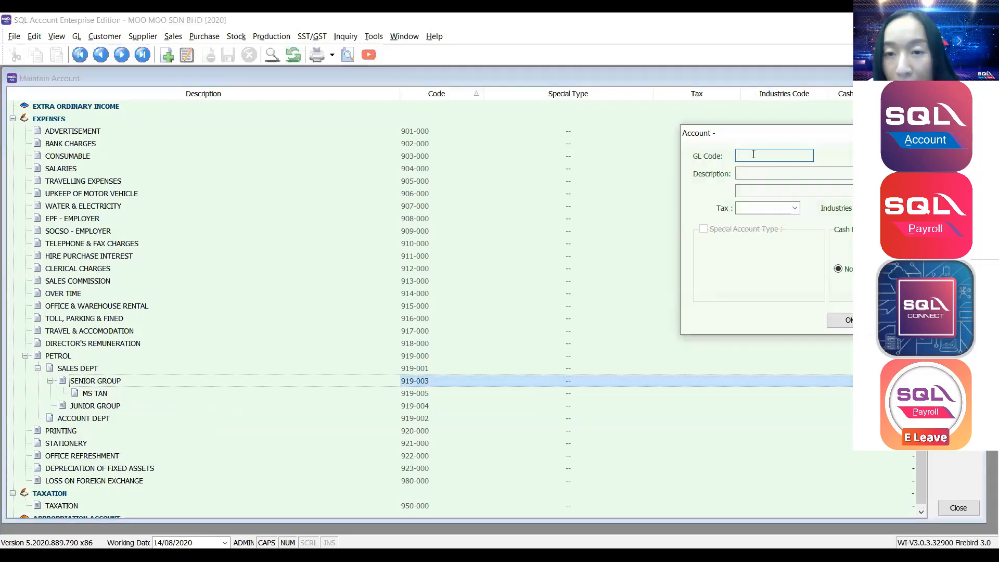
text(919-)
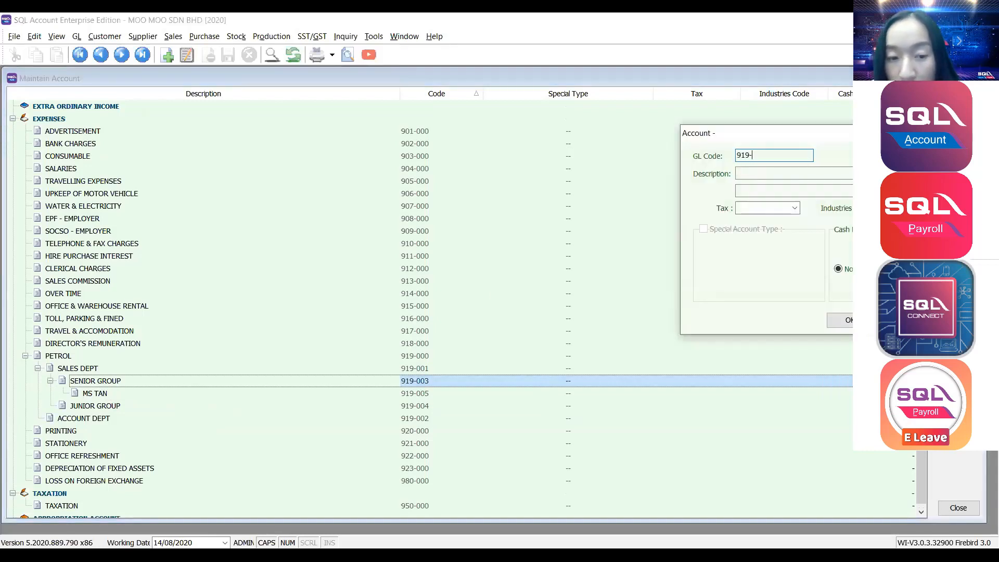
text(006)
key(Tab)
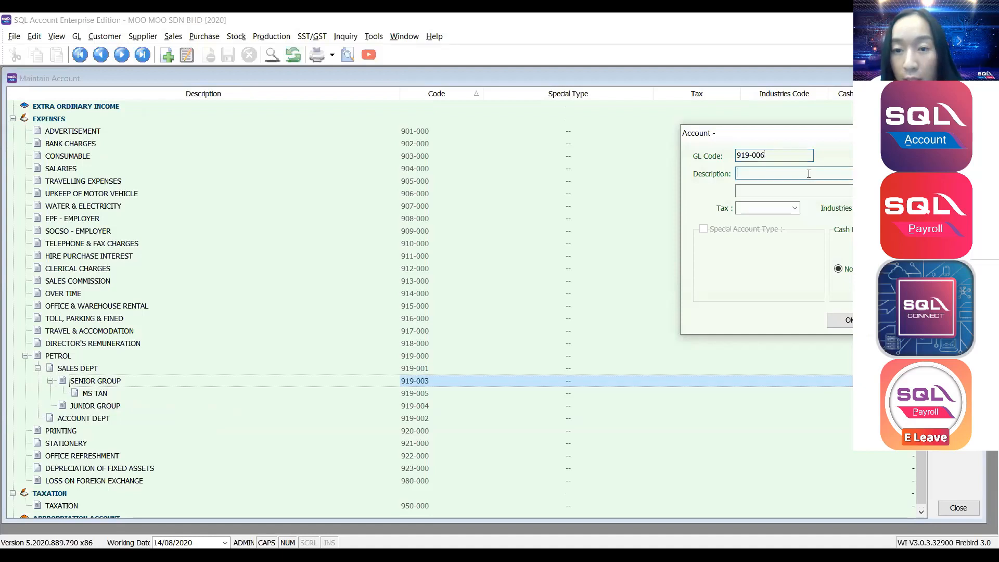
text(ALI)
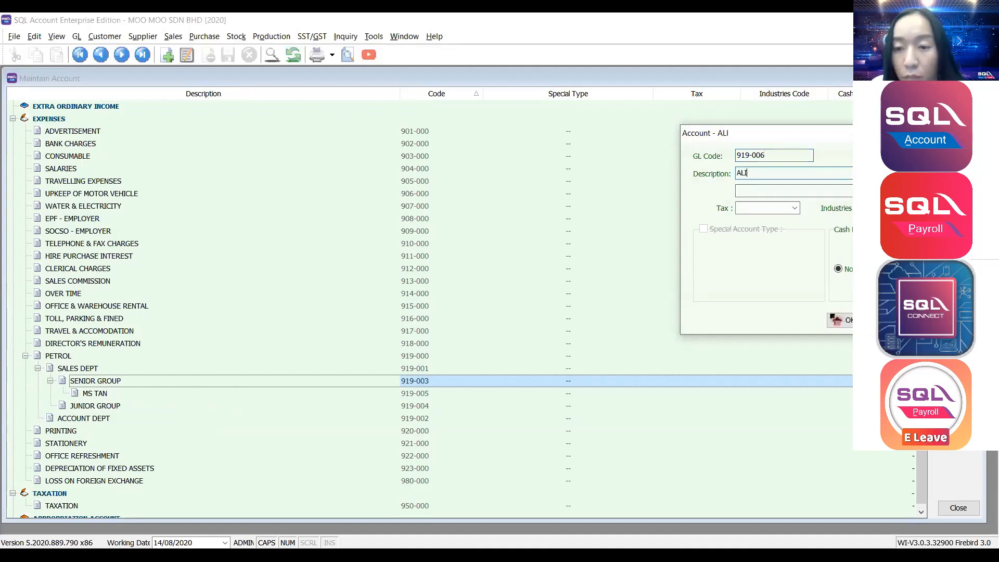
click(840, 321)
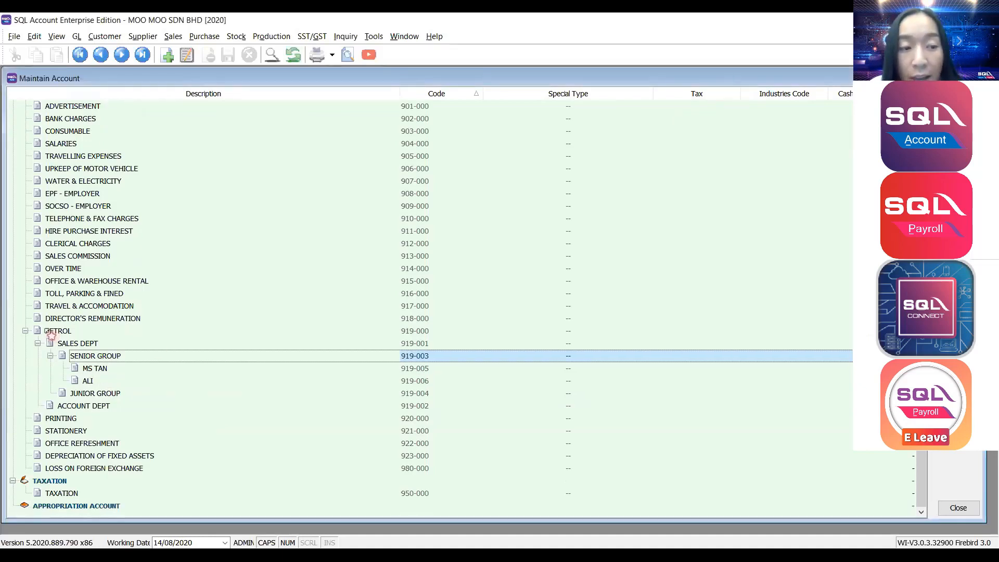
click(50, 333)
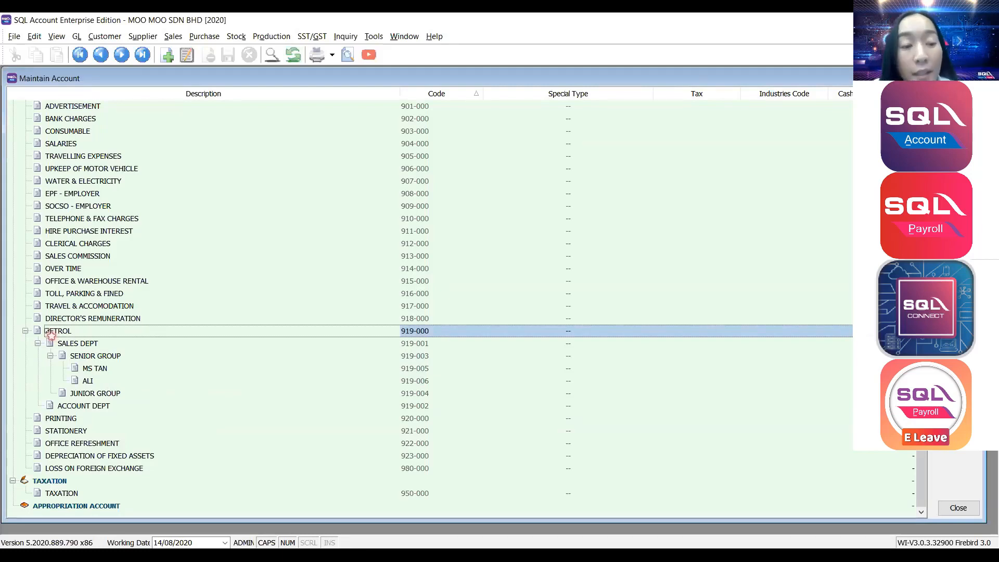
click(85, 371)
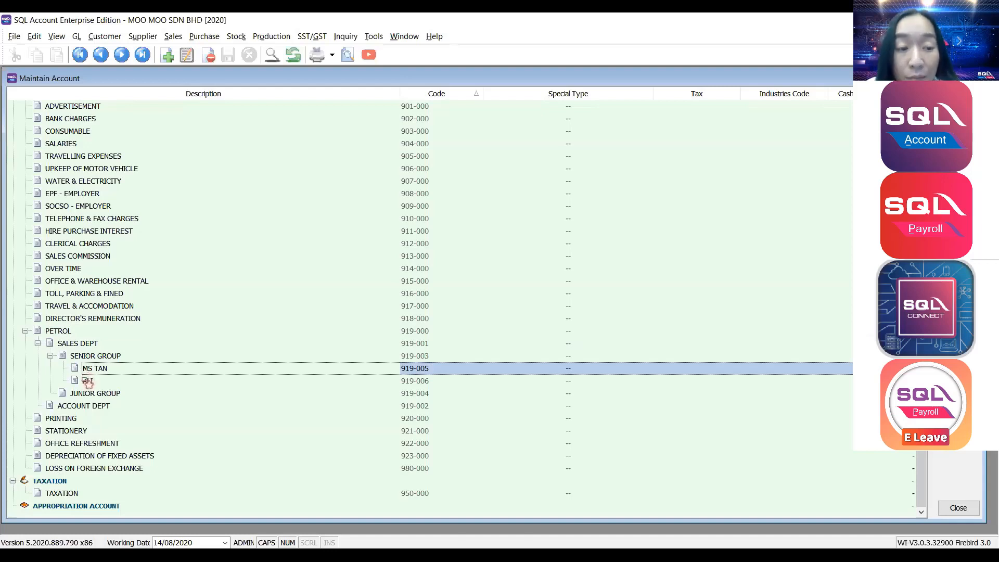
click(87, 383)
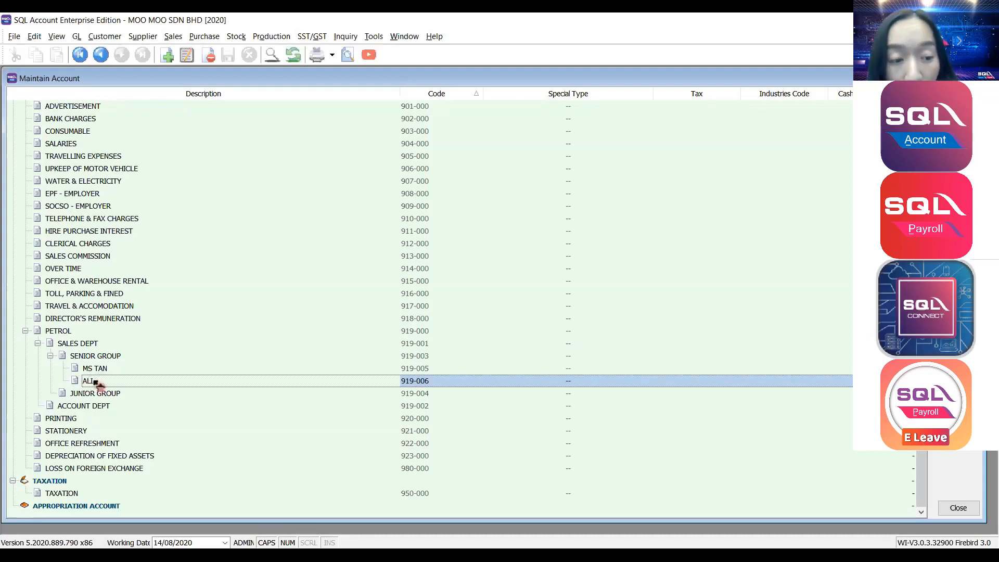
click(91, 392)
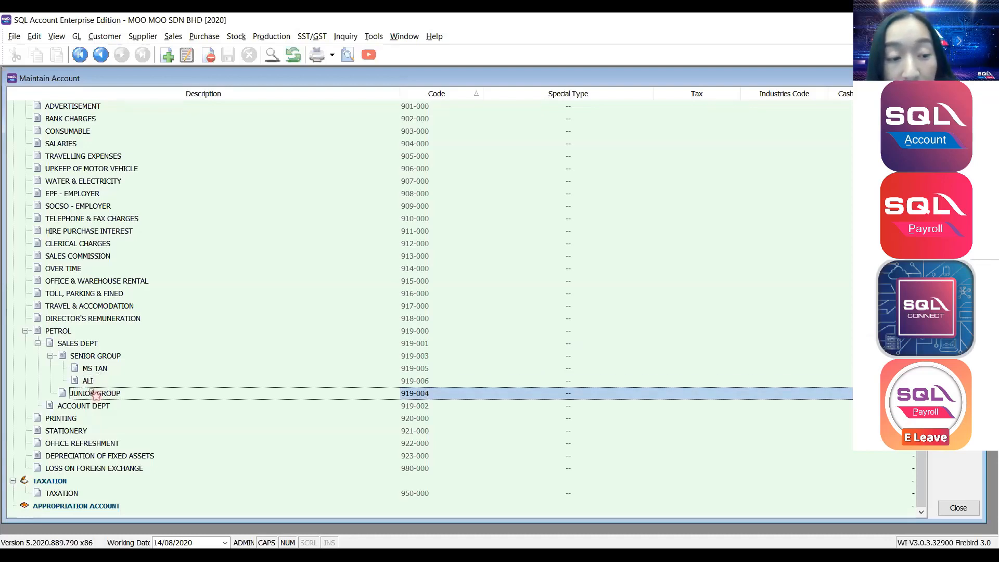
click(90, 384)
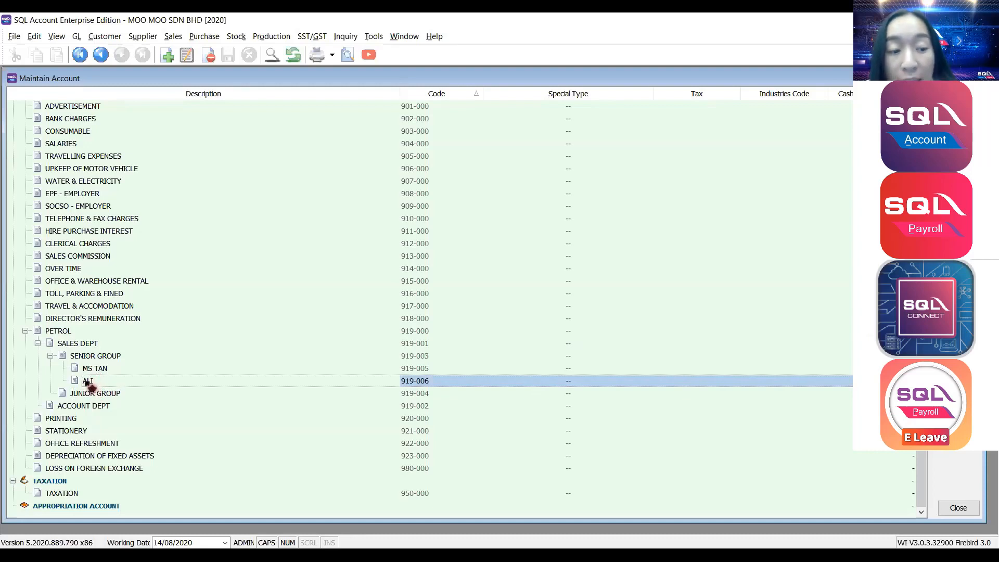
click(90, 394)
click(92, 384)
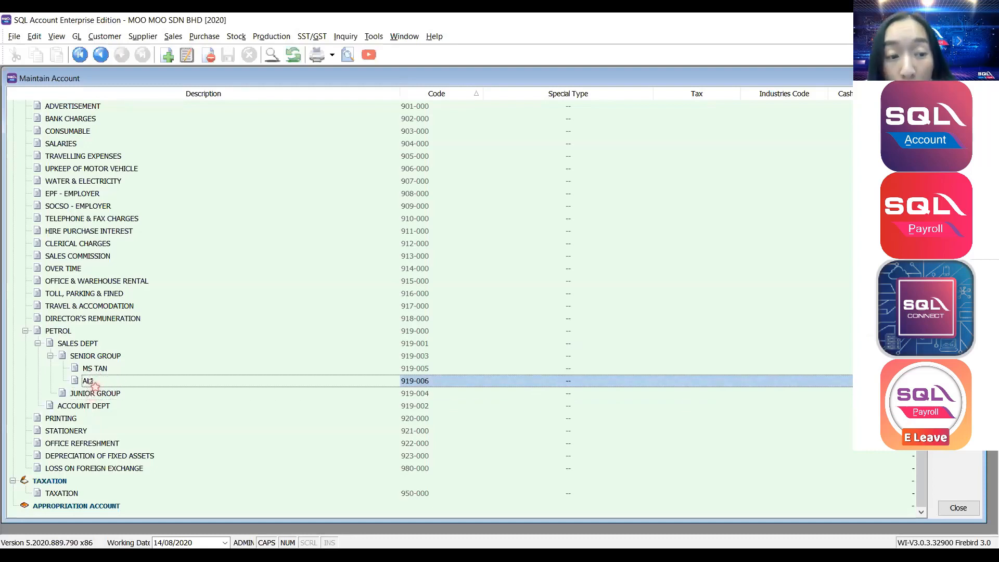
click(99, 357)
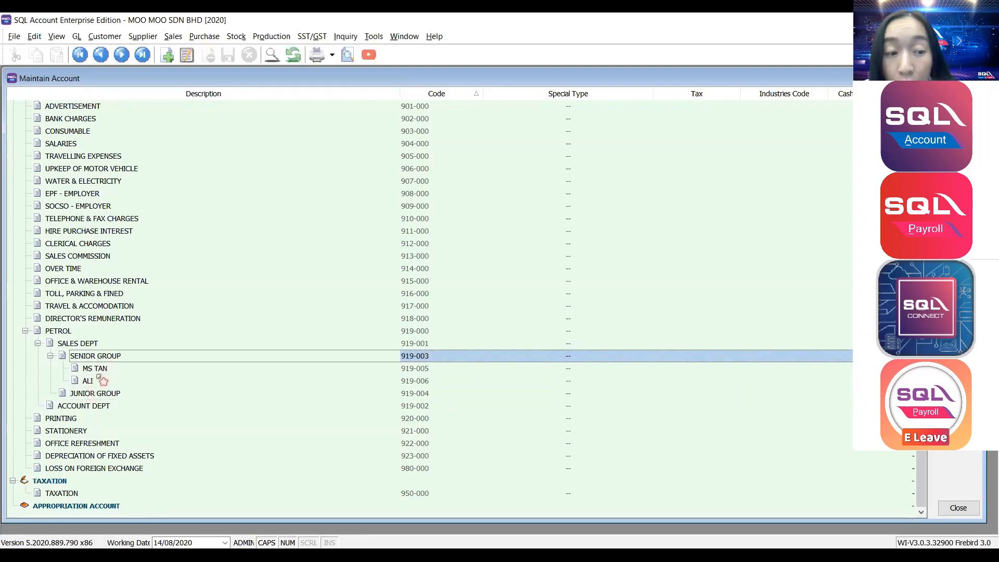
click(95, 380)
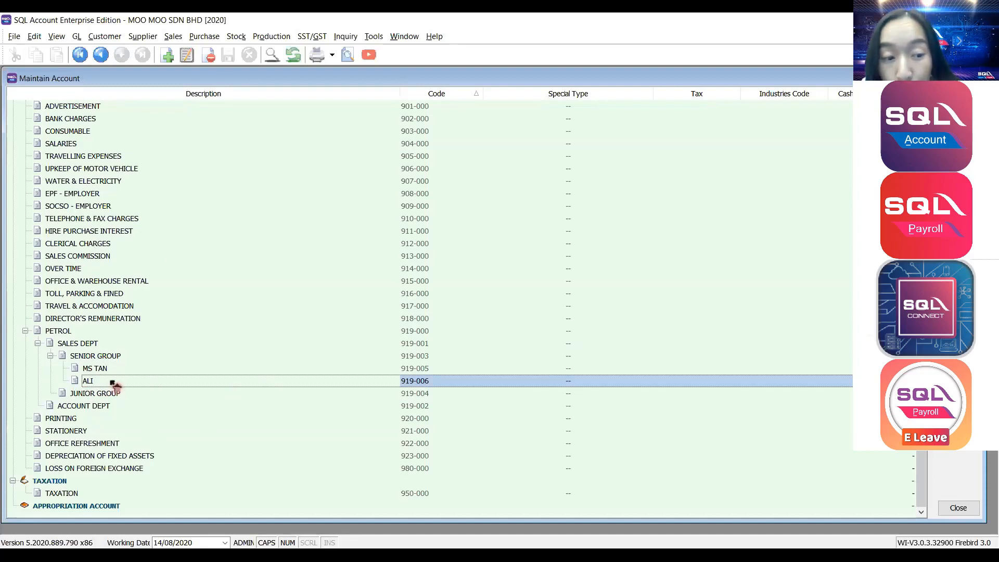
click(113, 396)
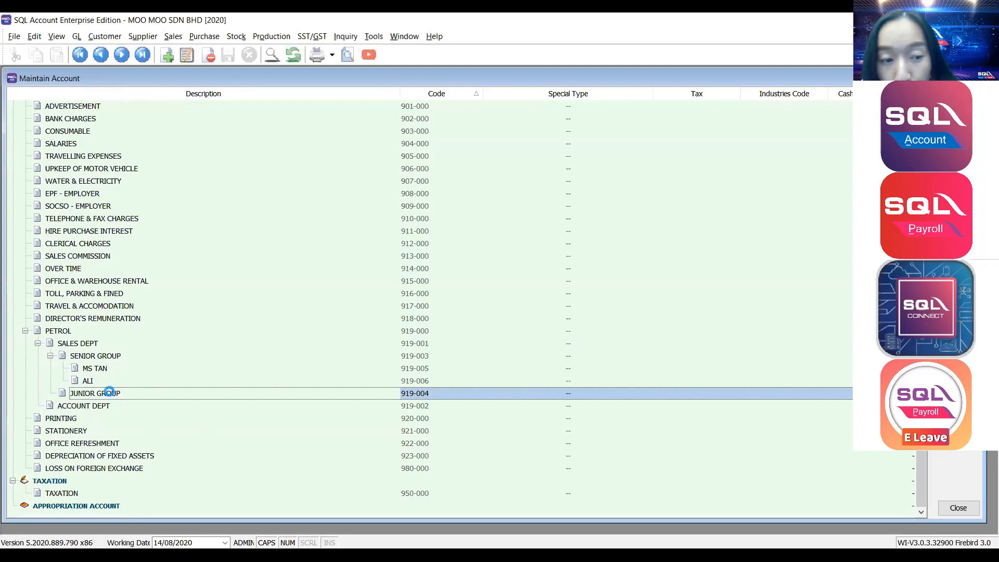
Move the 919-006 staff account under JUNIOR GROUP, then back under SENIOR GROUP.
key(ctrl+Delete)
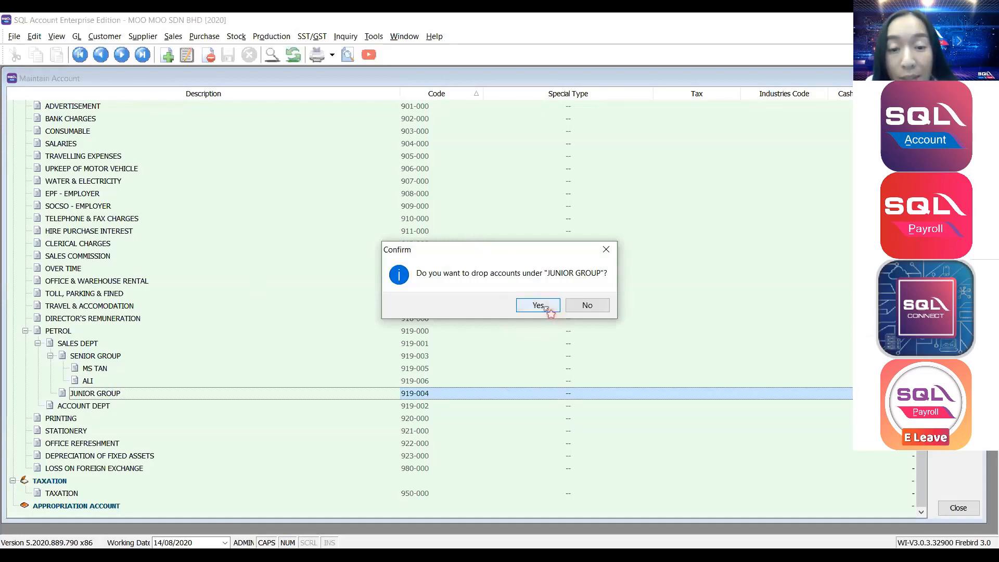
click(538, 305)
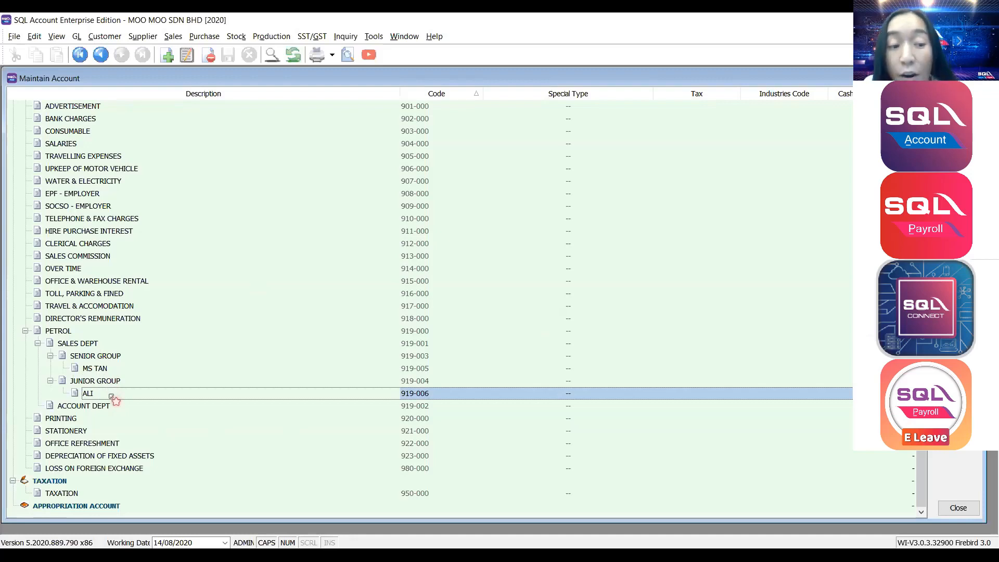
click(106, 382)
click(106, 368)
click(106, 358)
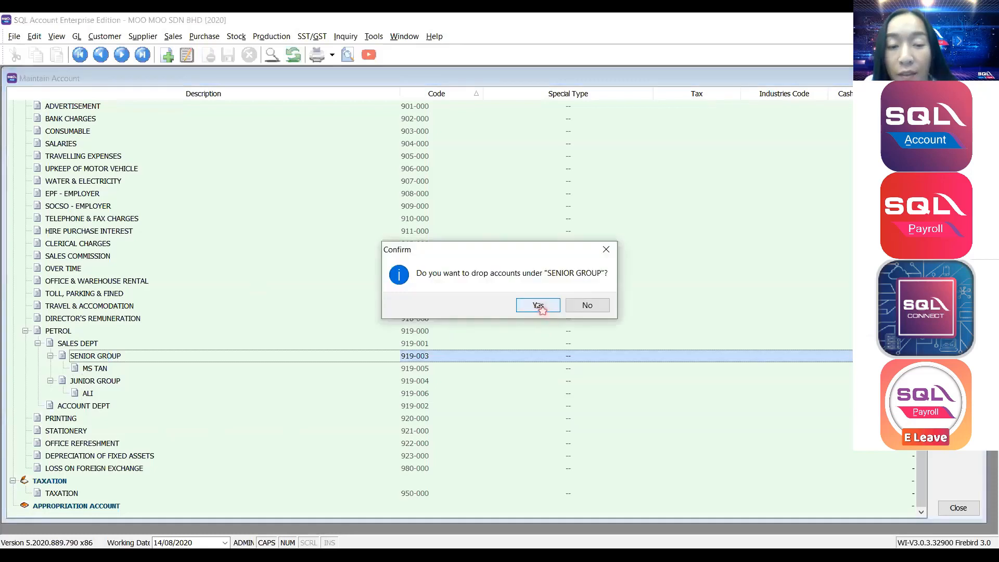
click(538, 306)
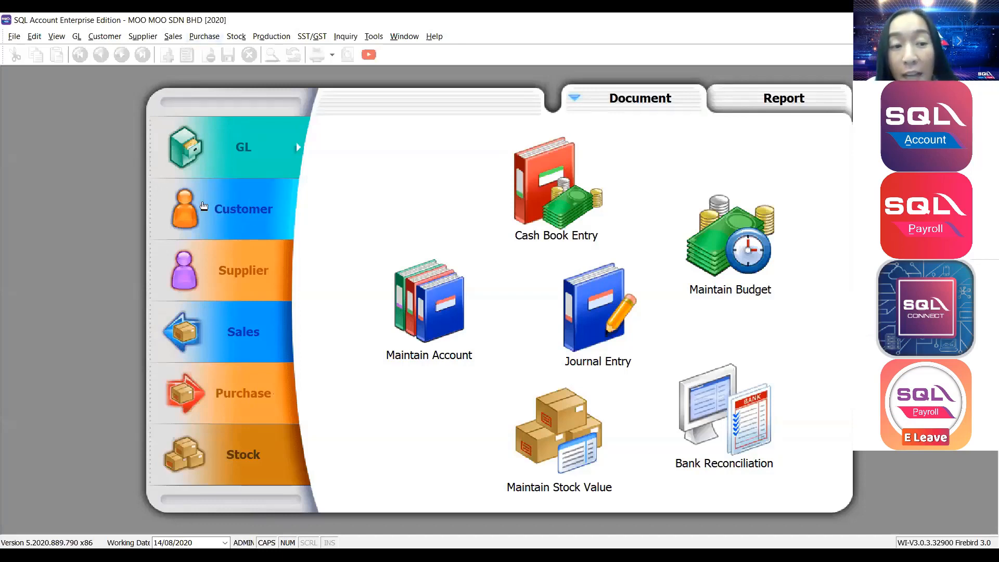
From the Customer section, open Maintain Customer and start a blank customer record.
click(252, 212)
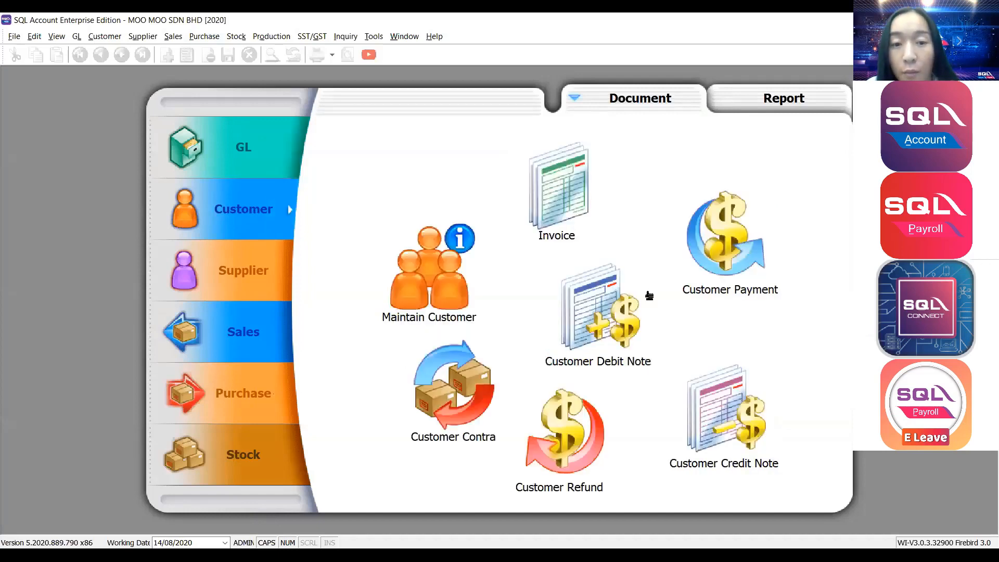
click(417, 259)
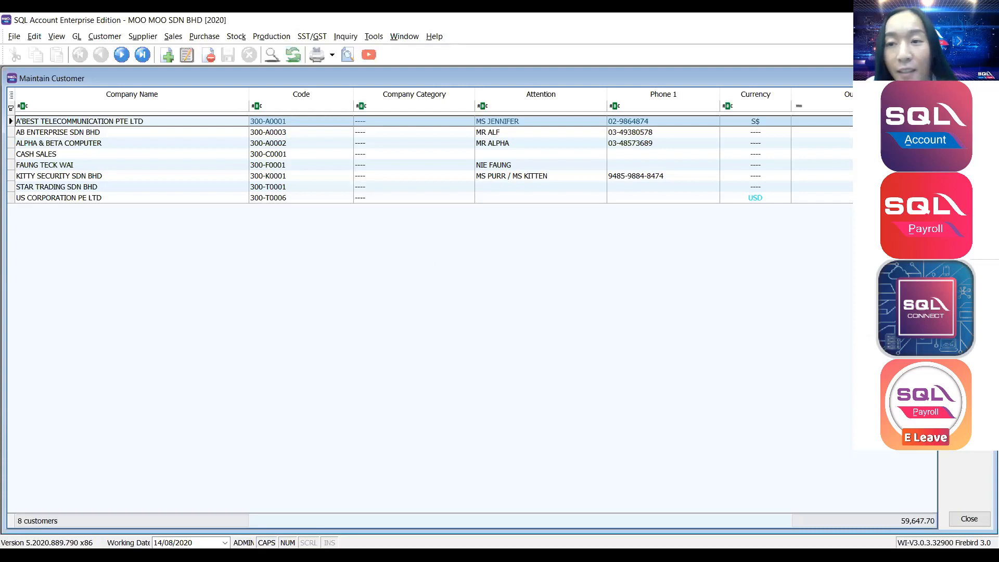
click(970, 97)
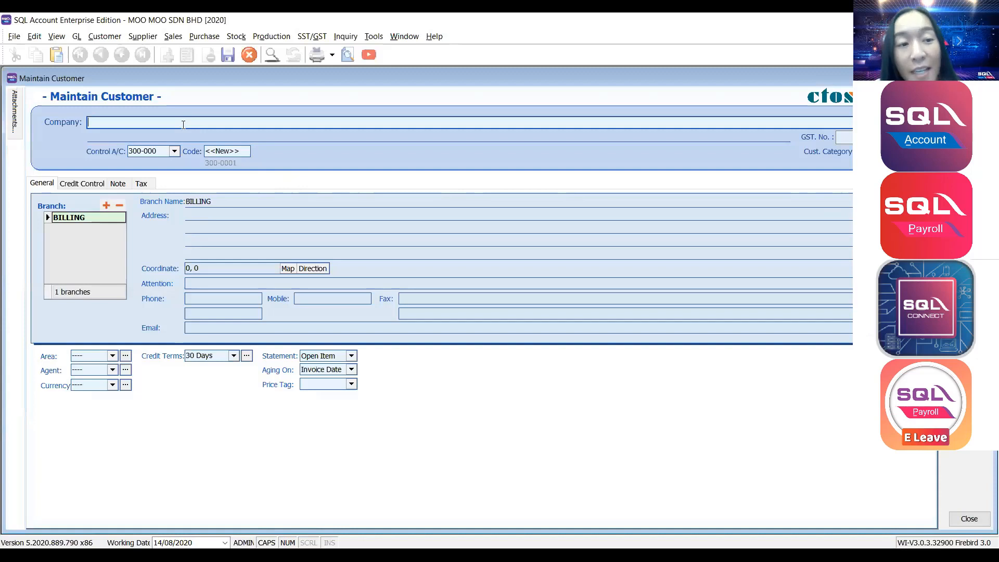
Enter AEON MARKETING as the company name with control account TRADE DEBTORS 300-000.
text(AEON)
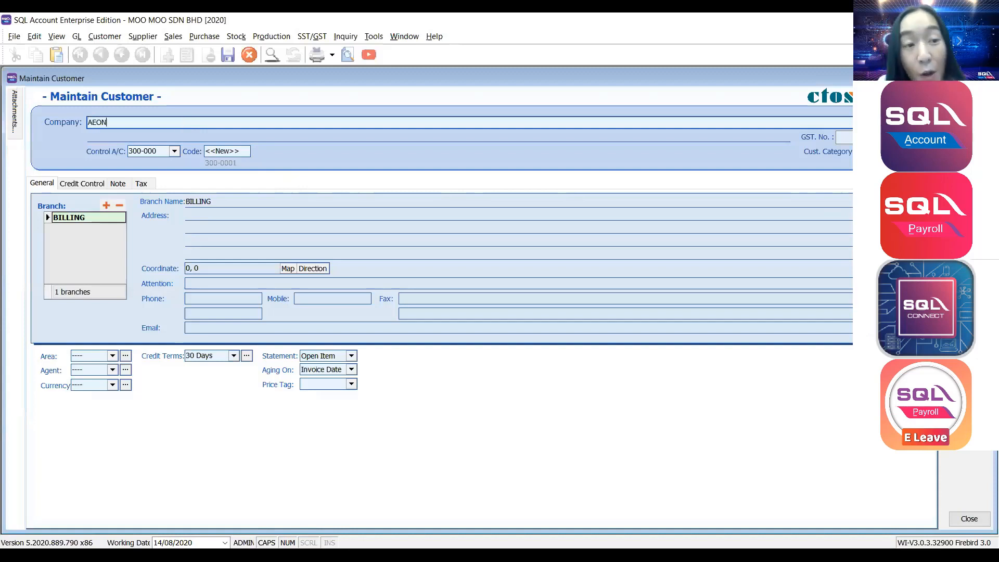
text( MARKETING)
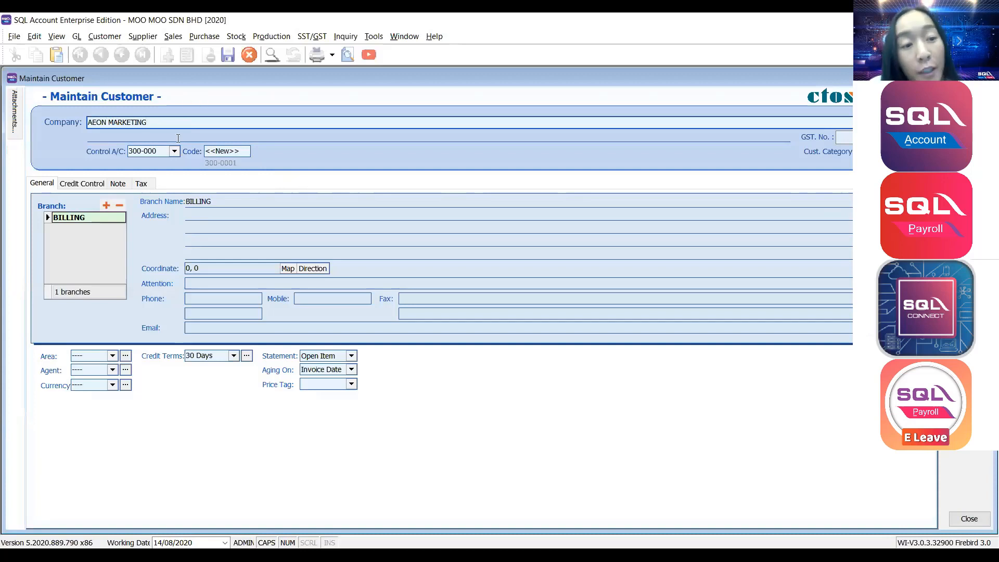
click(166, 151)
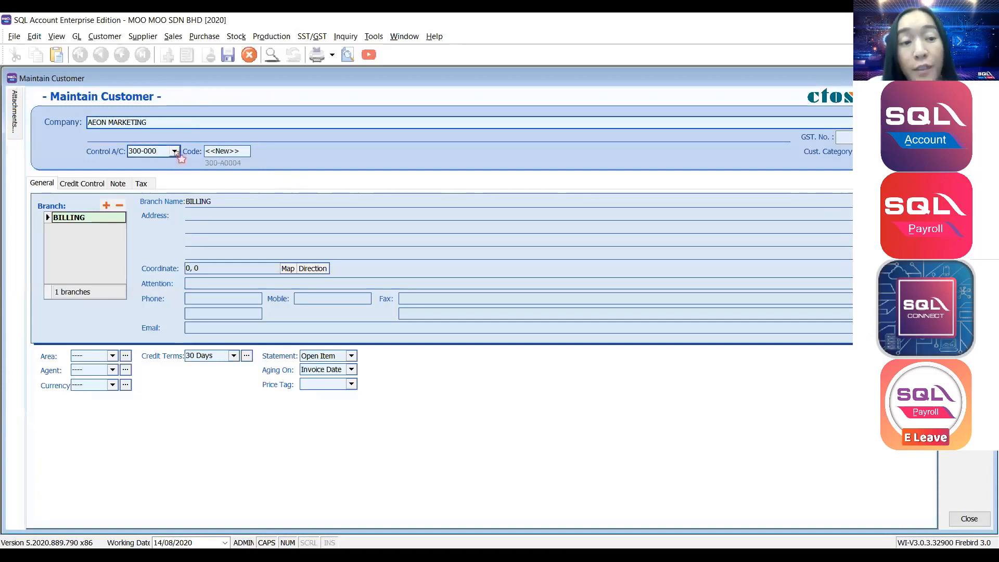
click(175, 151)
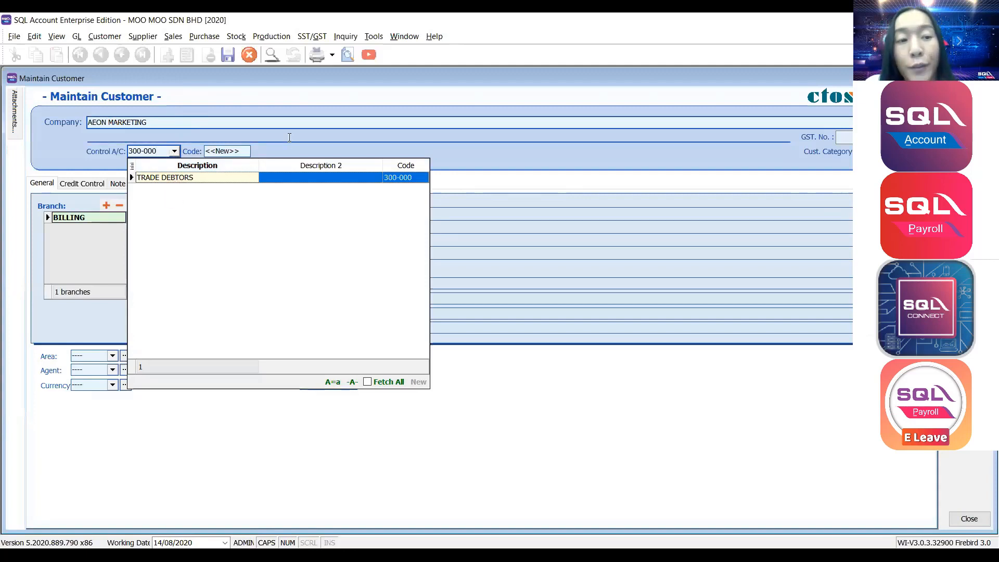
click(245, 151)
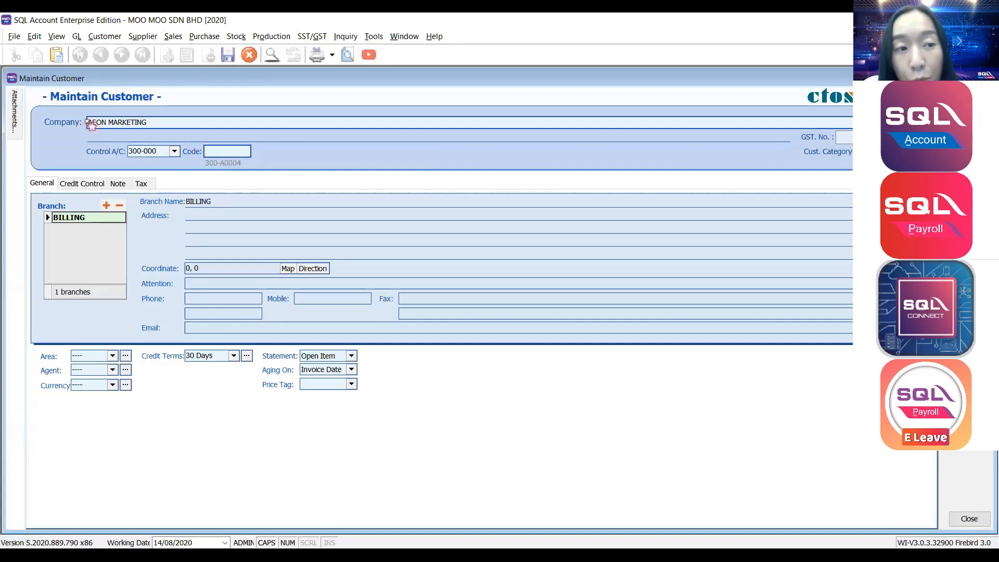
drag(92, 124, 82, 126)
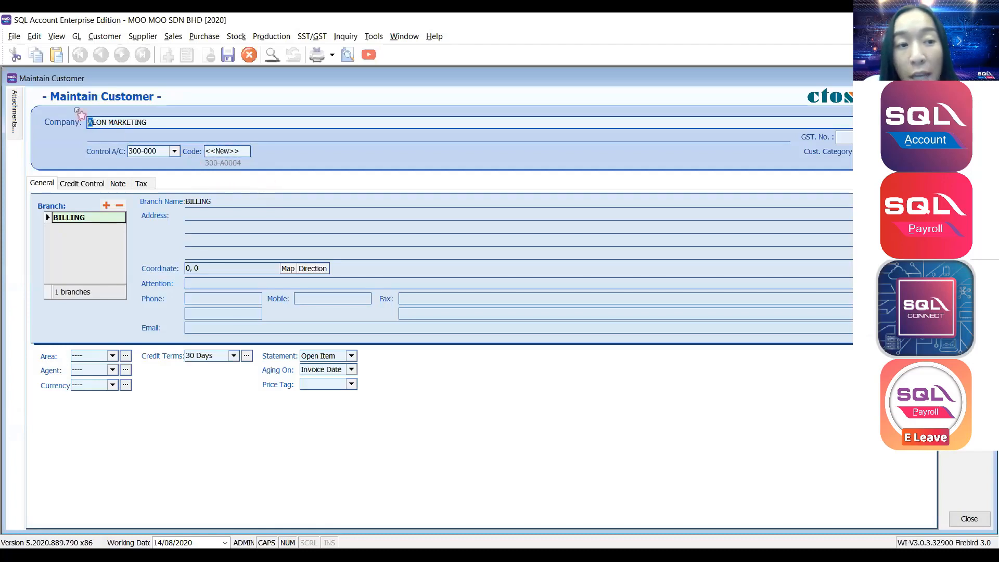
click(89, 121)
key(Delete)
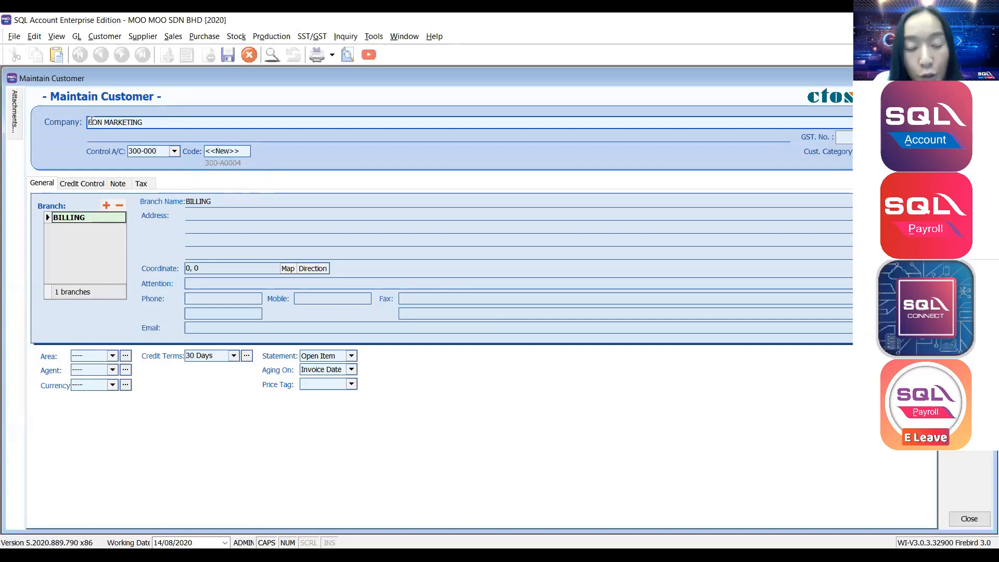
text(B)
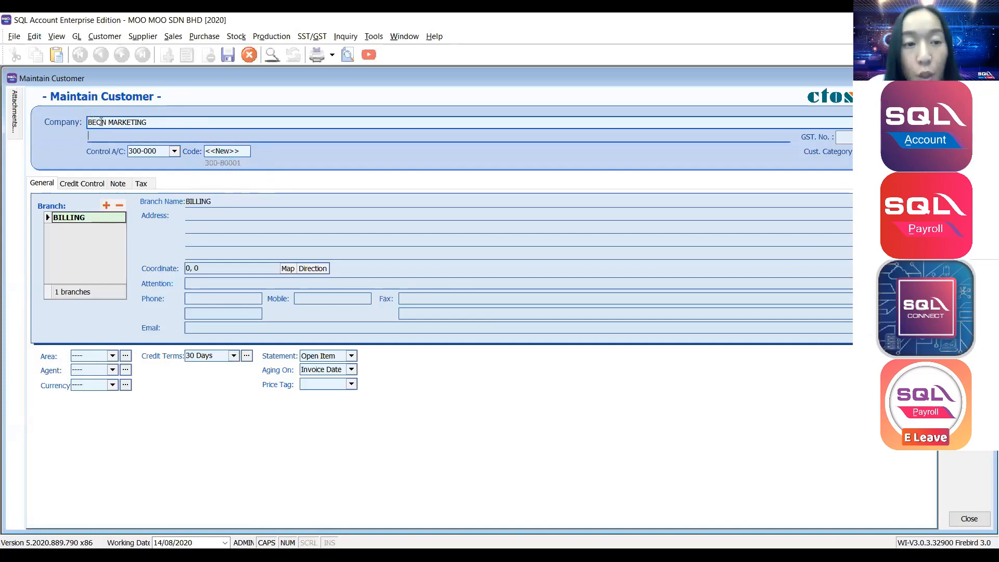
click(222, 152)
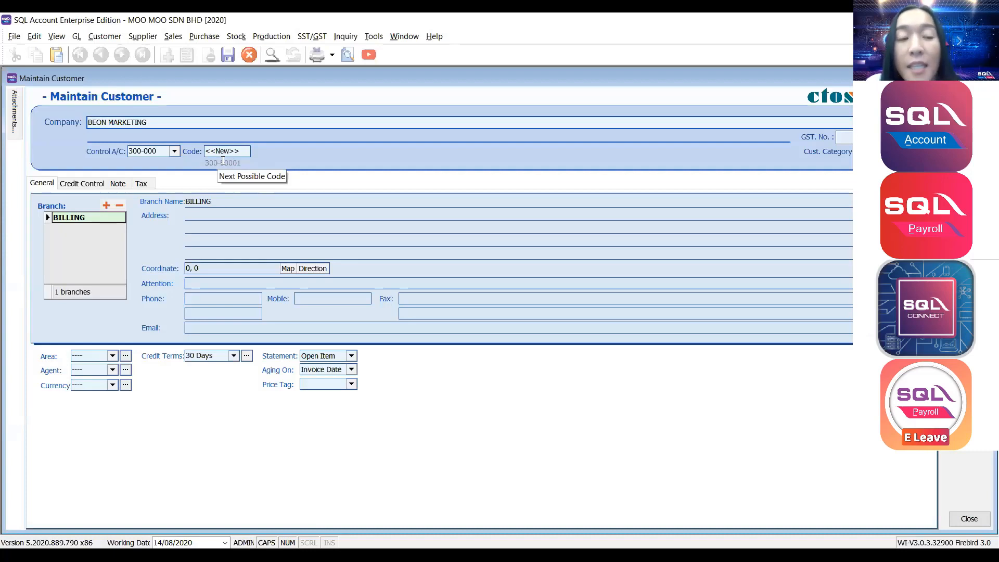
click(219, 151)
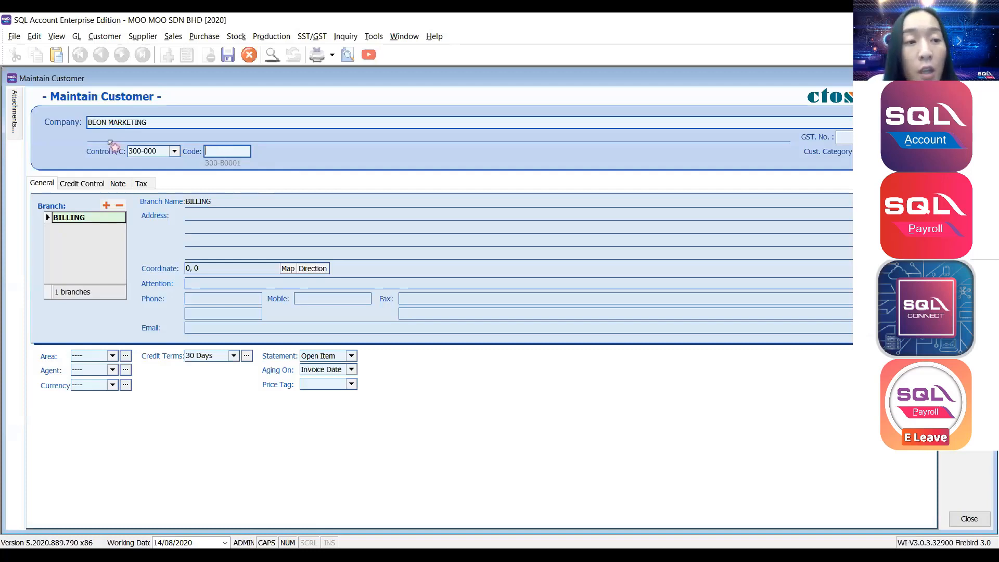
click(69, 124)
key(BackSpace)
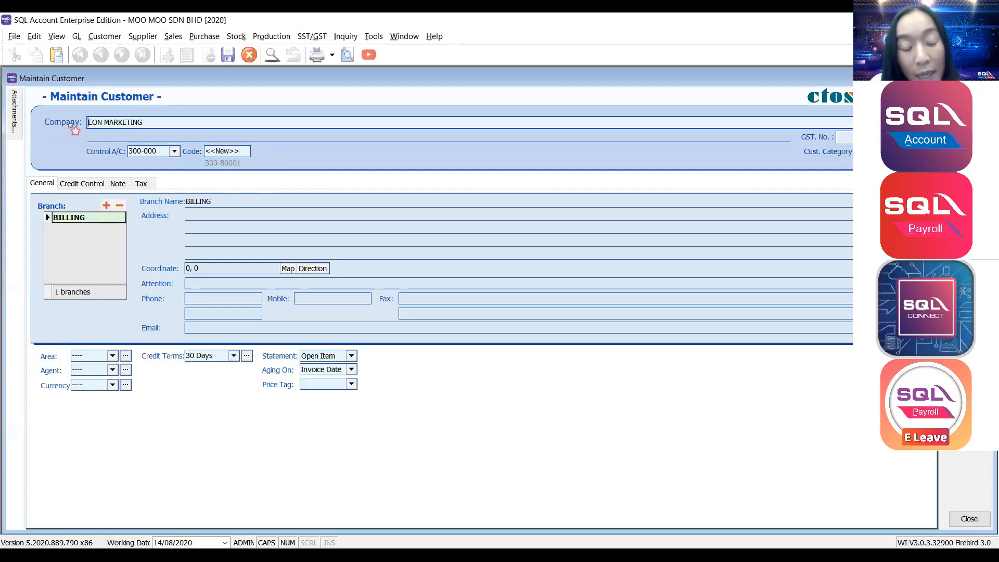
text(A)
click(93, 138)
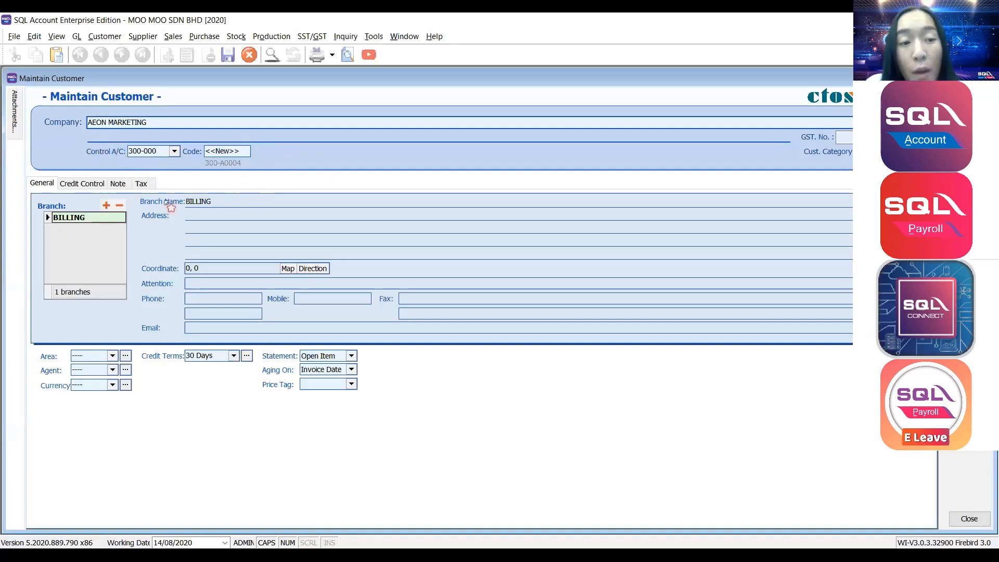
Enter the BILLING branch's two-line street and city address and clear the coordinate value.
click(219, 203)
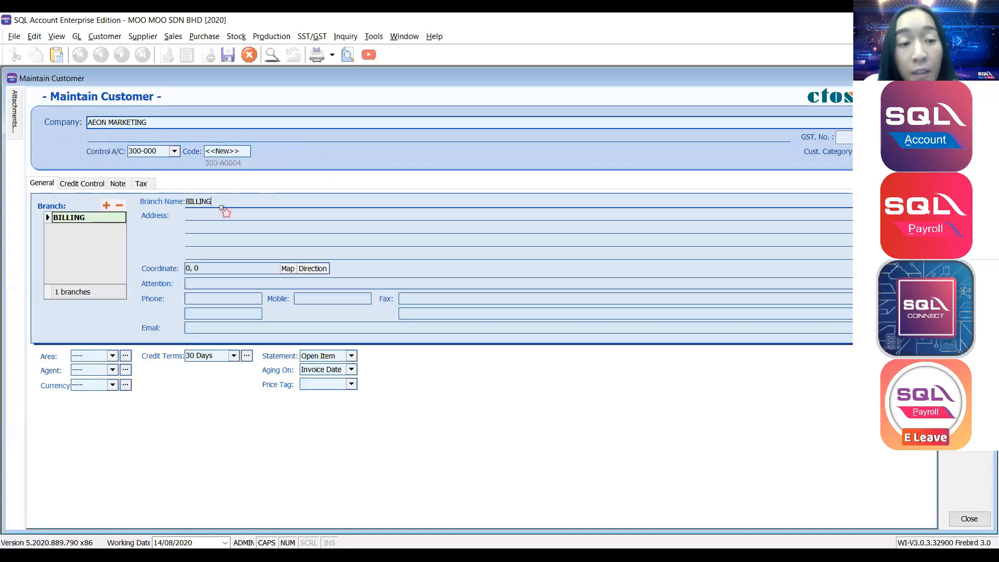
click(220, 216)
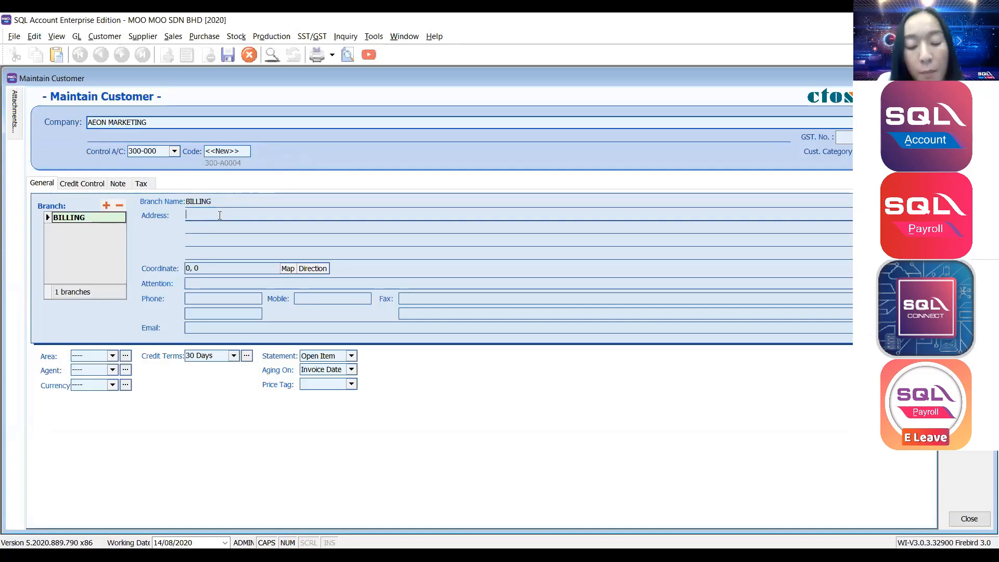
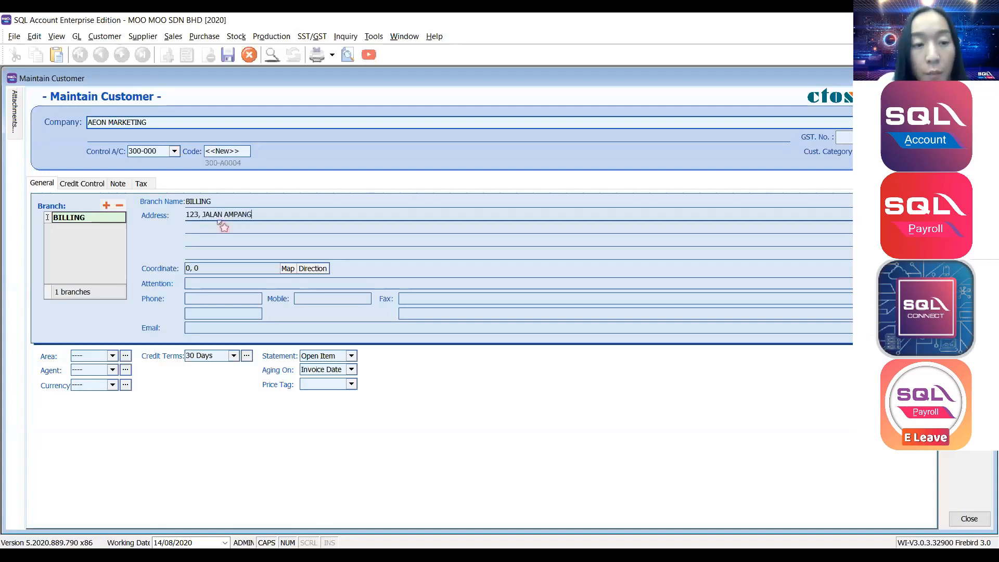
click(218, 227)
text(4100)
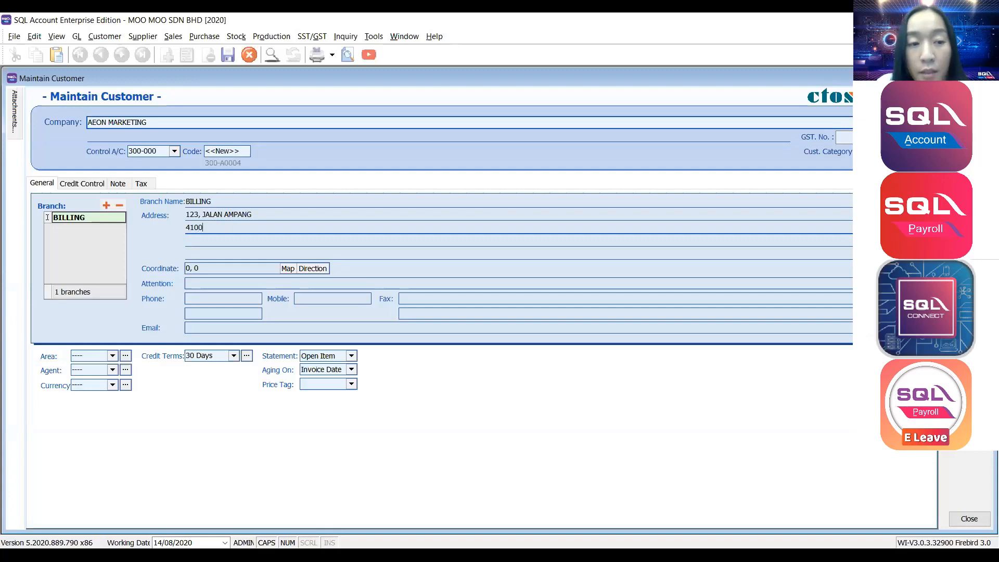
text(0 KUALA LUMPUR)
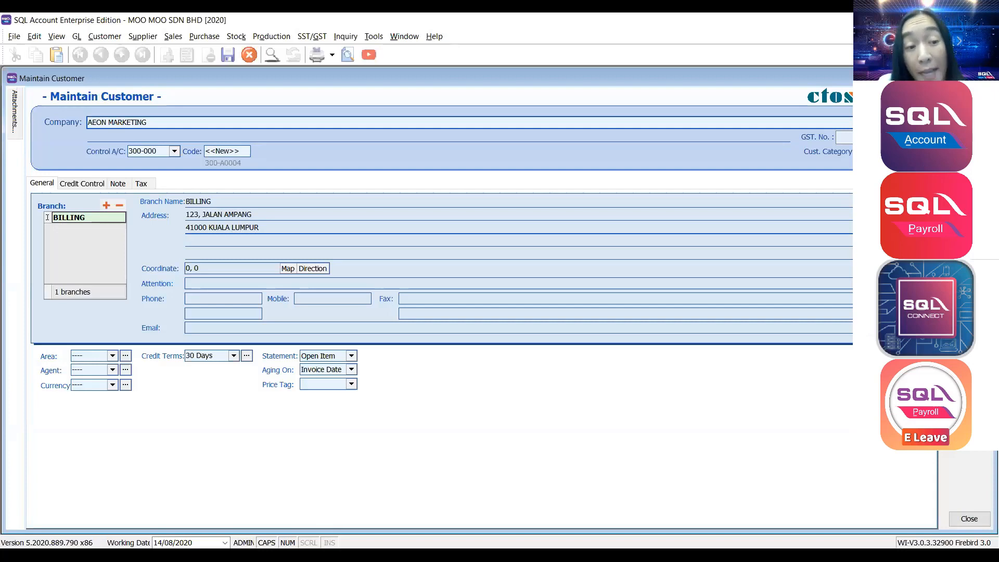
click(244, 267)
key(BackSpace)
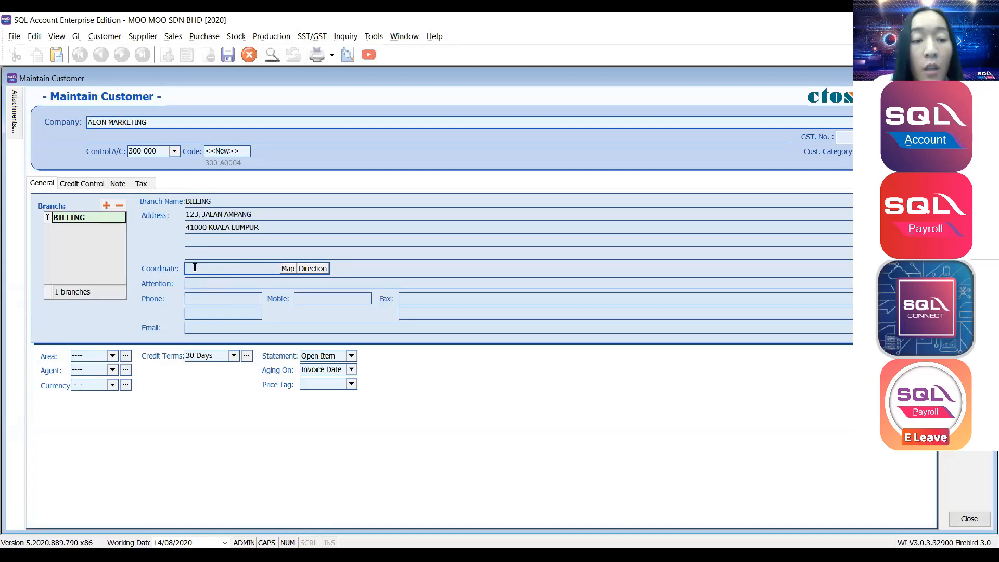
click(193, 282)
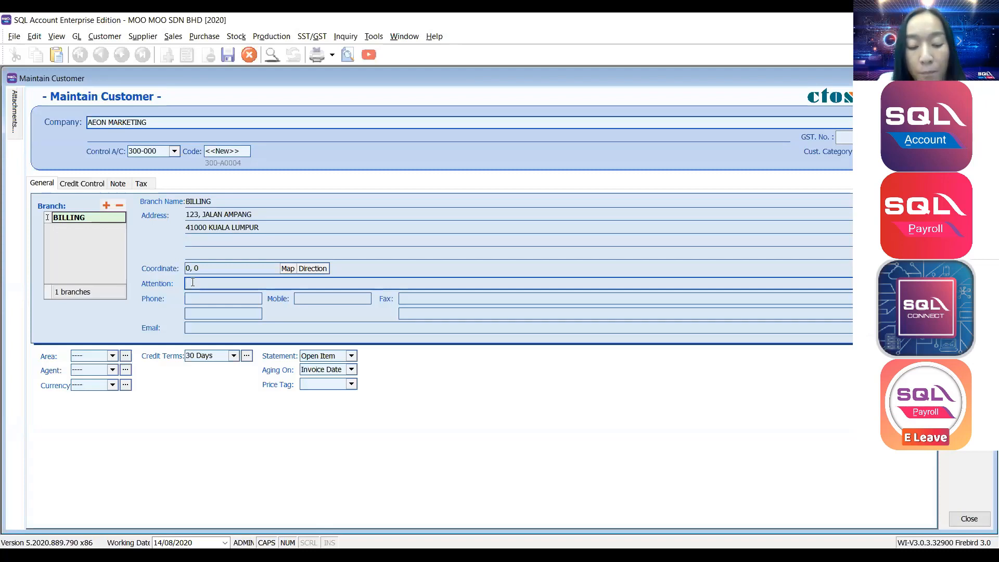
Enter the attention contact's name, the office phone number and the mobile number.
text(MR LIM)
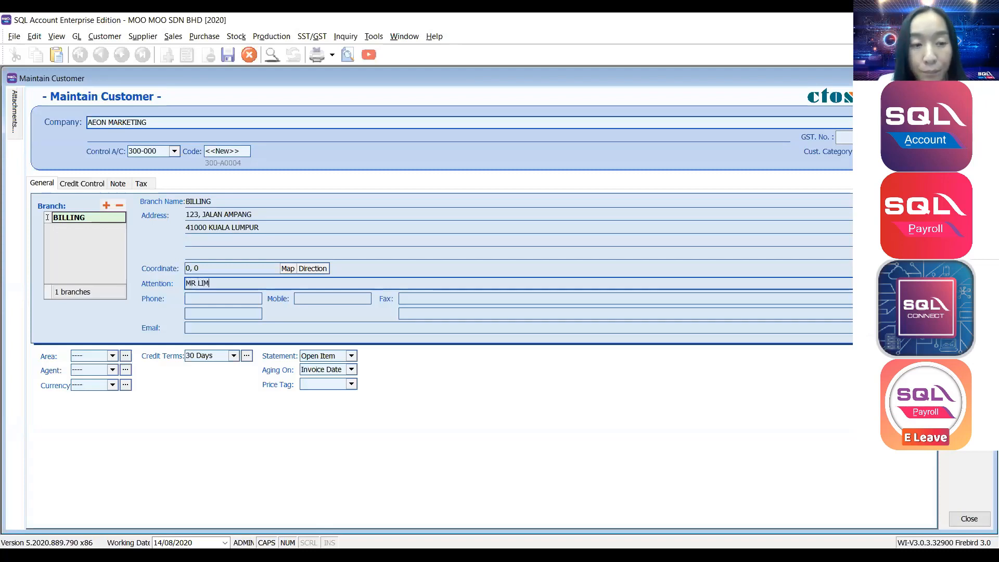
click(207, 298)
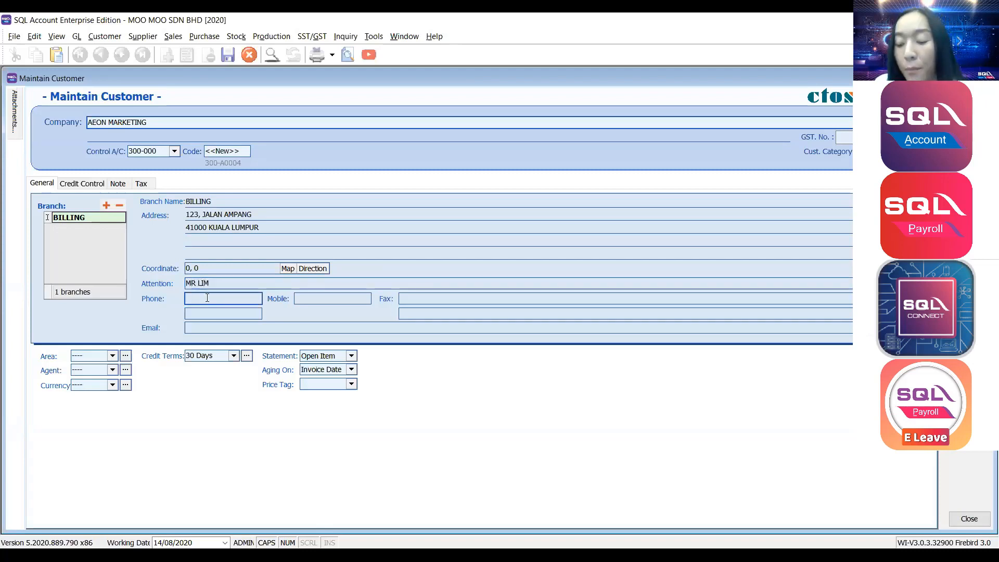
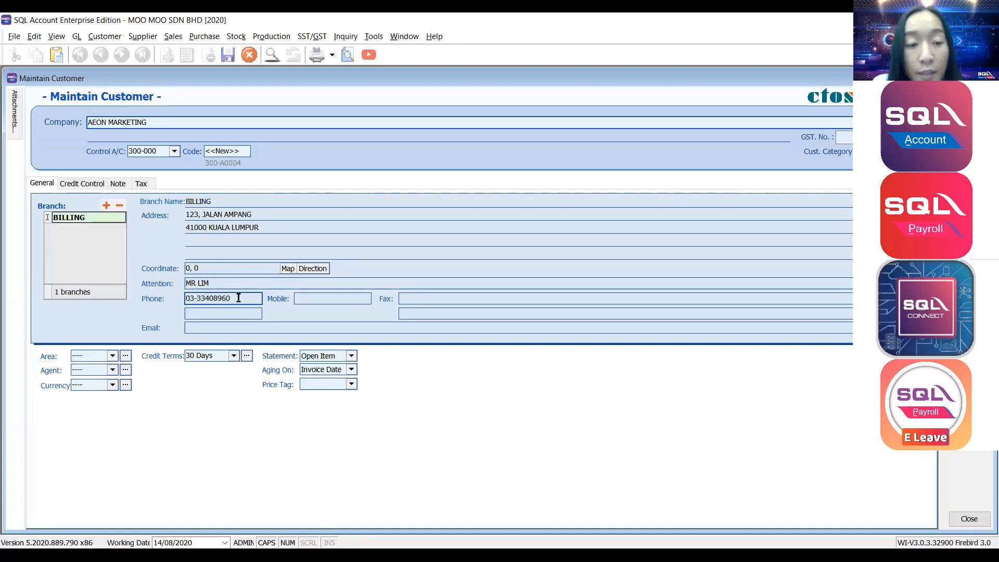
click(310, 299)
key(Tab)
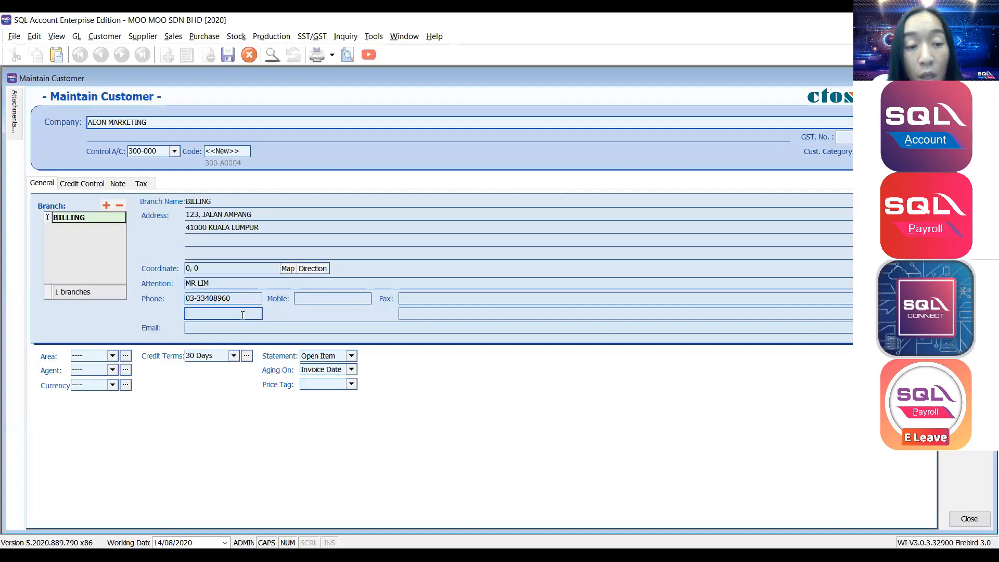
click(312, 299)
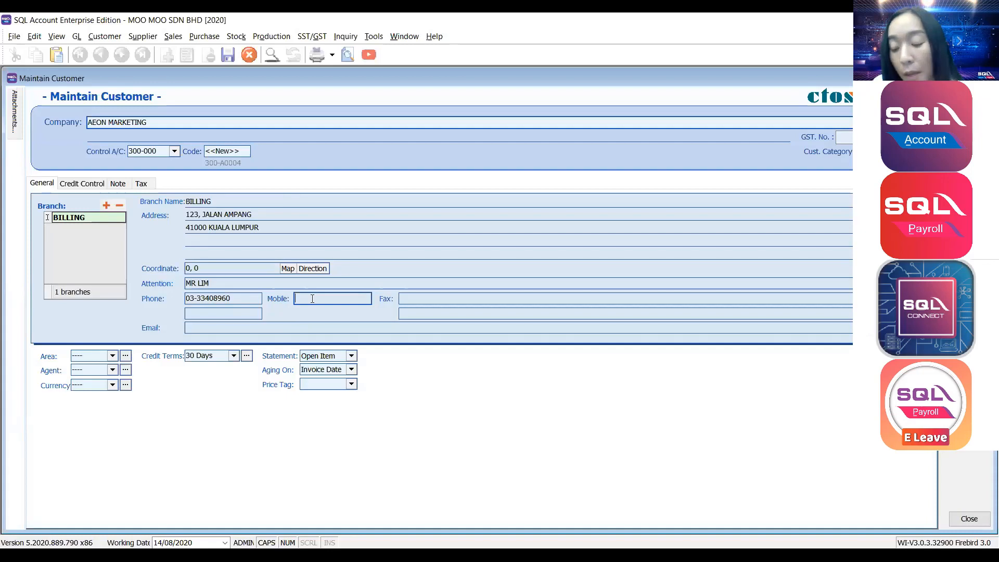
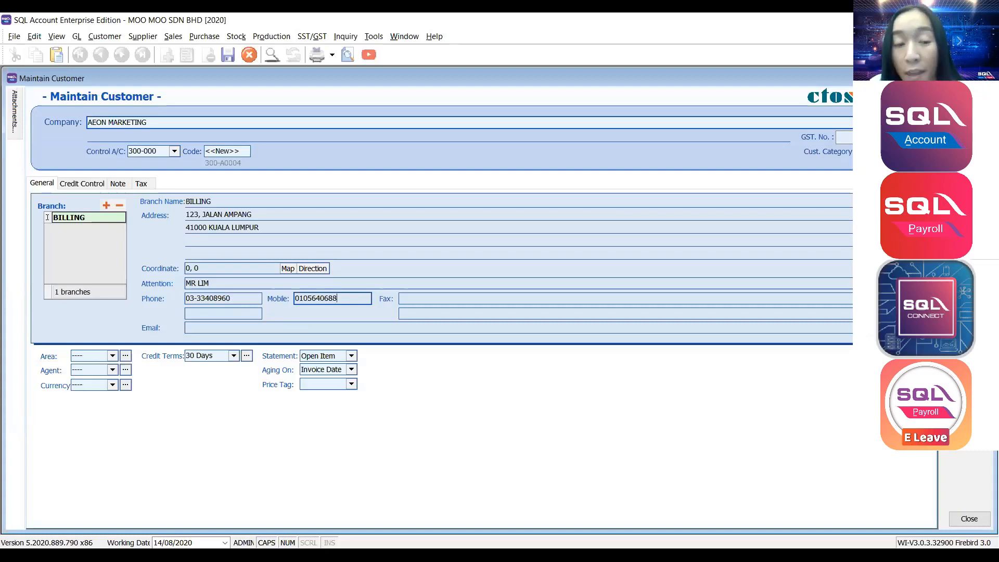
Prefix the mobile number with the +6 country code.
key(Home)
text(+6)
key(Tab)
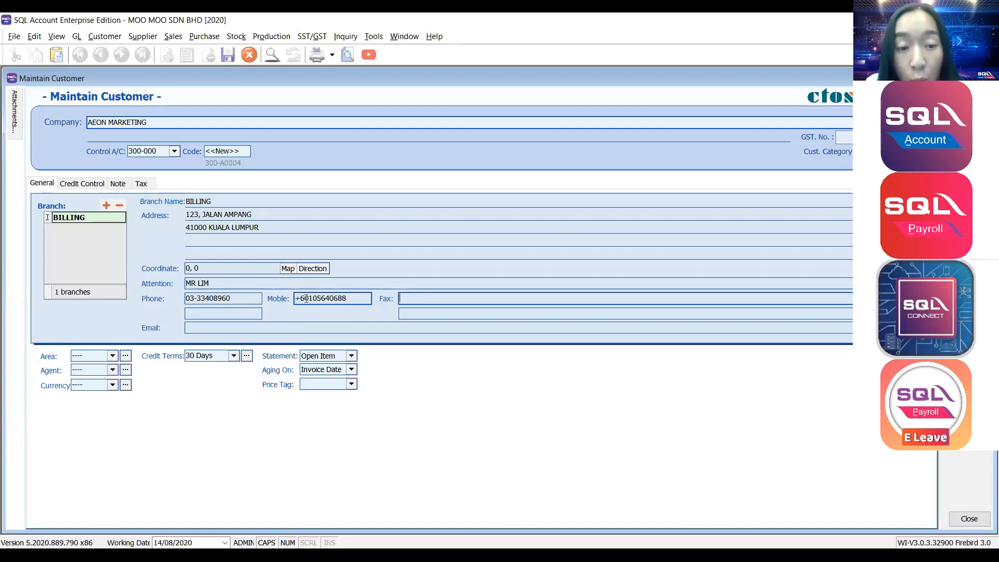
drag(304, 298, 295, 298)
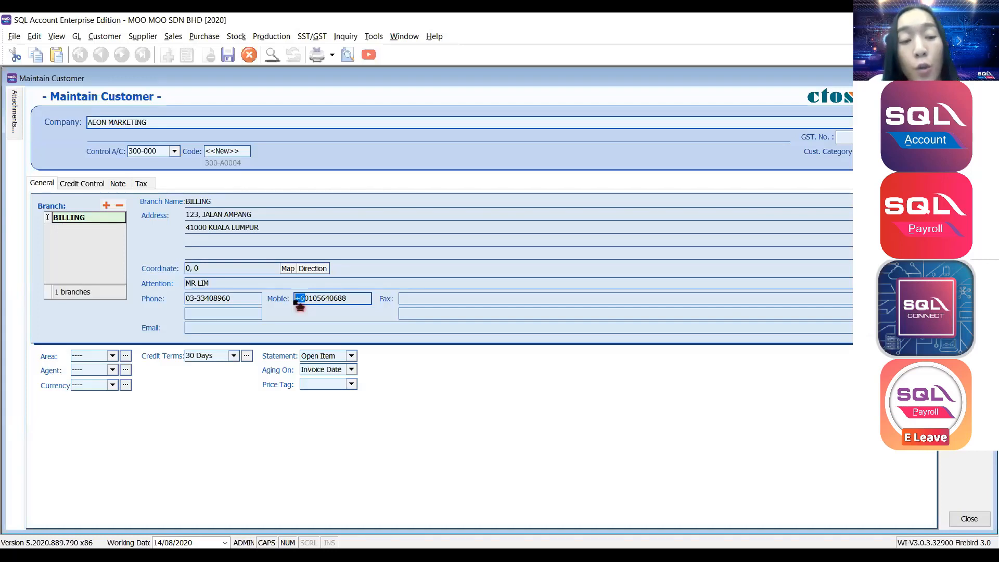
drag(360, 300, 270, 314)
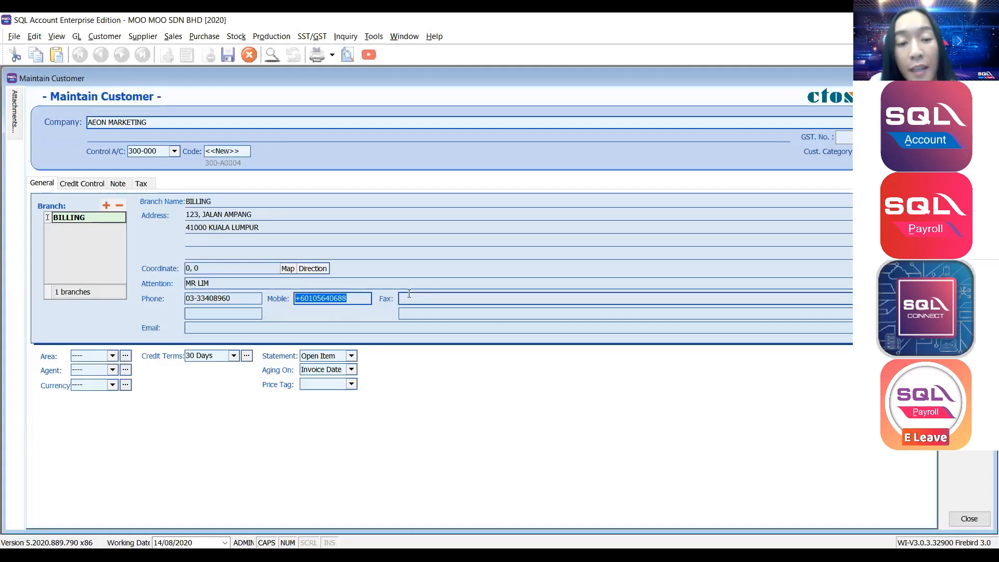
Enter the customer's fax number and a lowercase e-mail address.
click(410, 296)
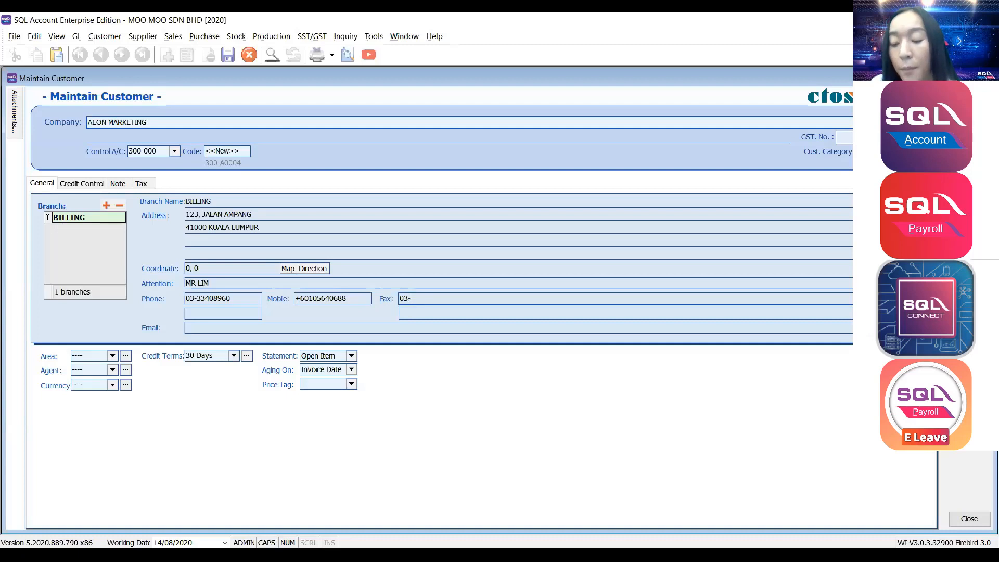
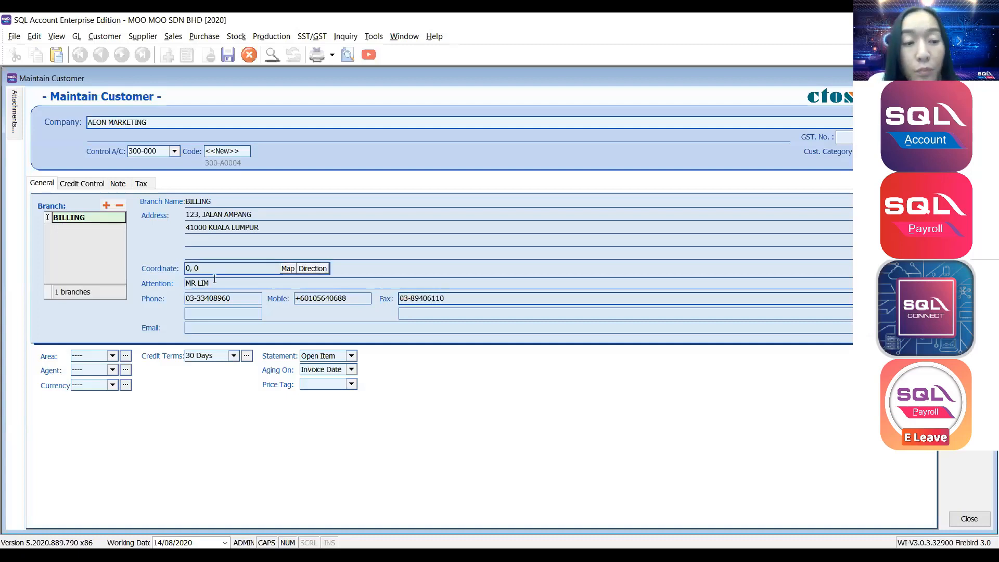
click(193, 328)
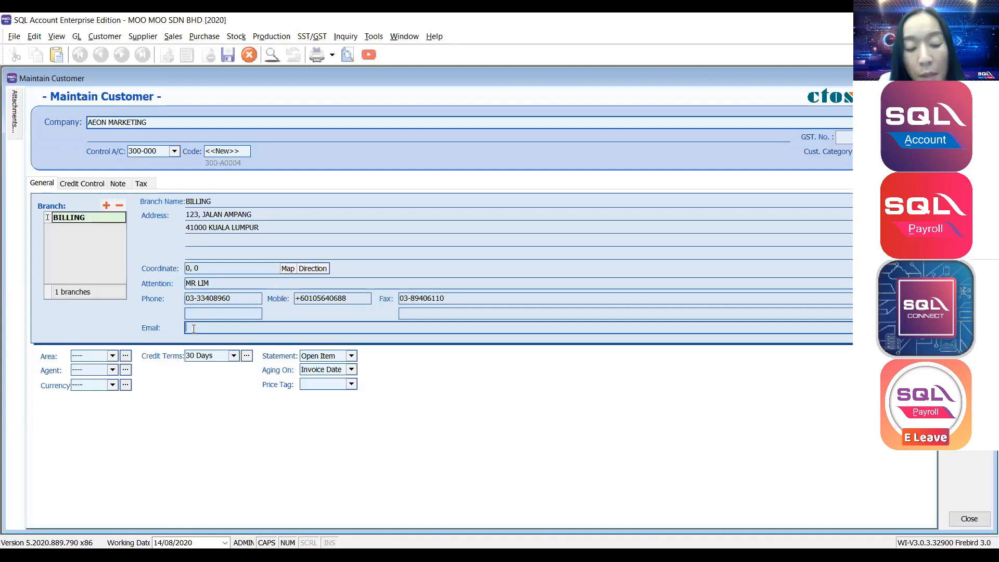
key(Caps_Lock)
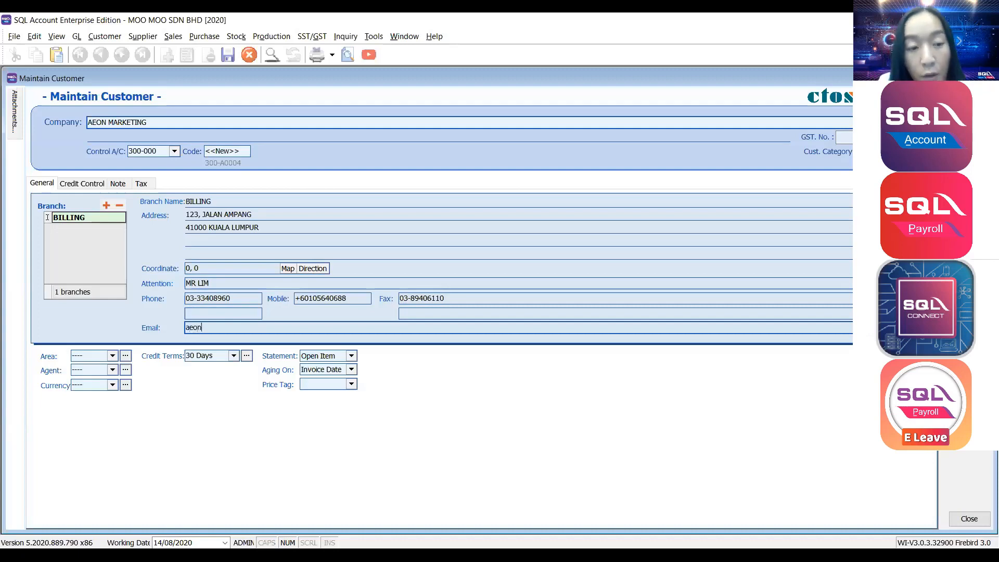
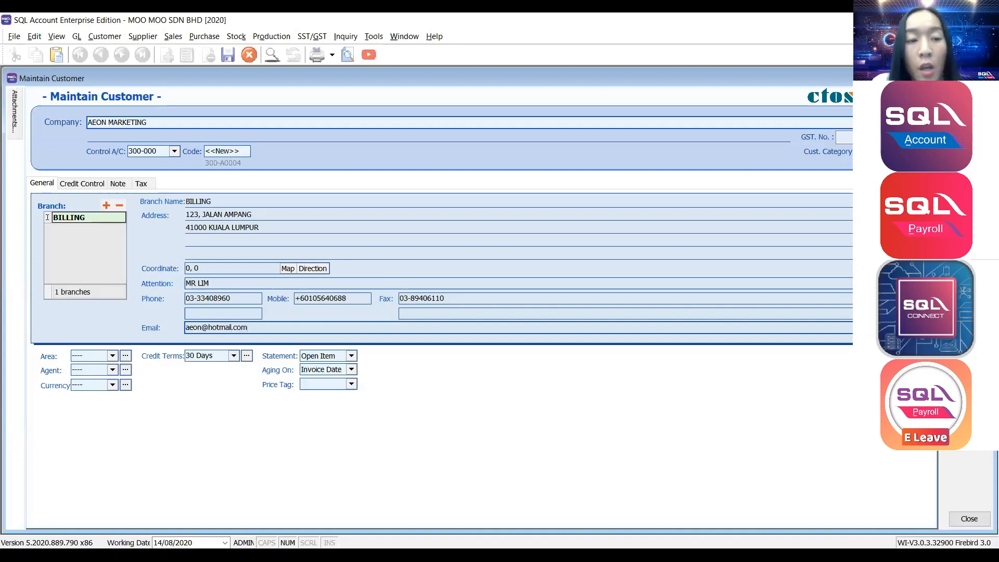
click(194, 237)
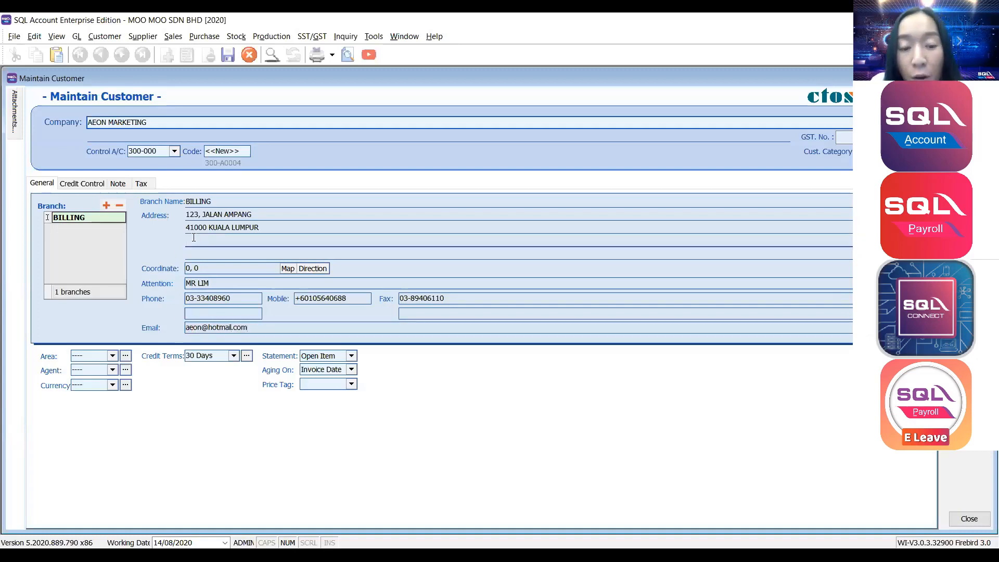
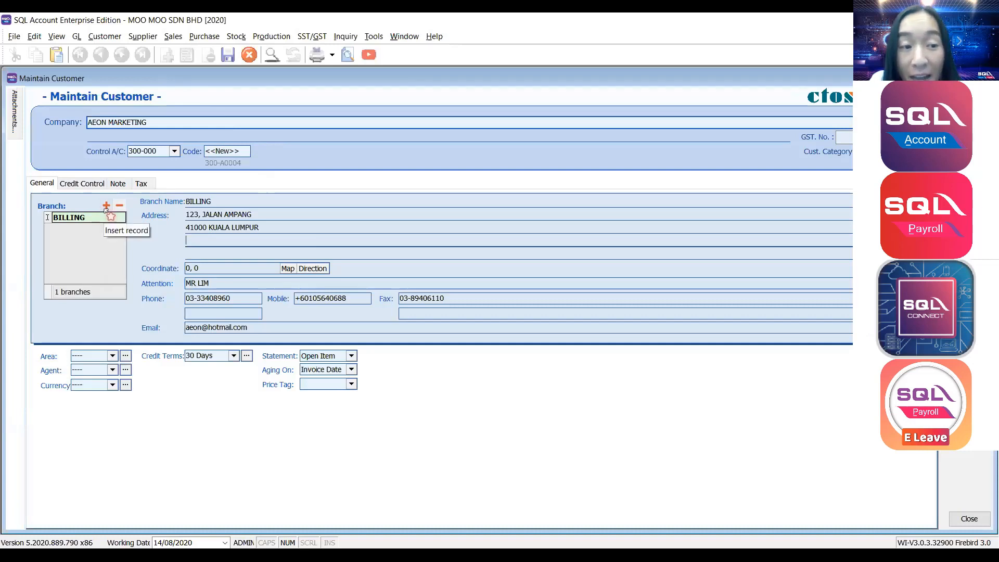
Add a new branch row named AEON-IPOH in capitals.
click(107, 206)
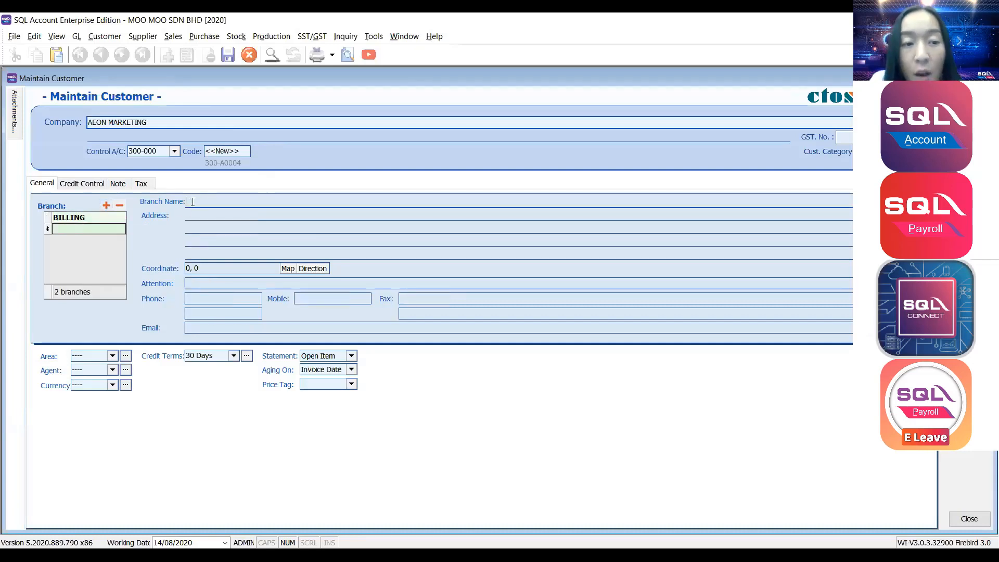
text(aeo)
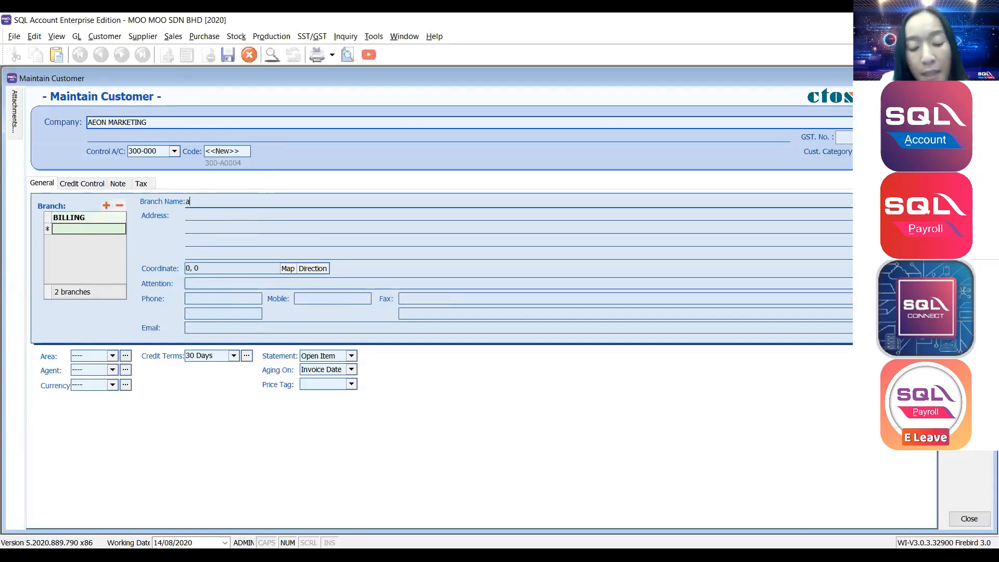
key(BackSpace)
key(BackSpace)
key(BackSpace)
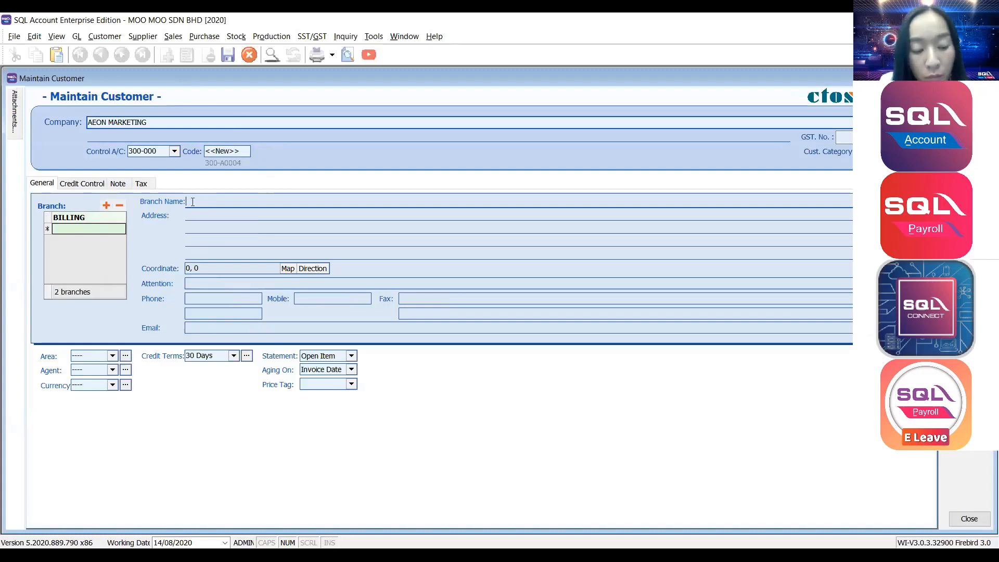
key(Caps_Lock)
text(AEON-I)
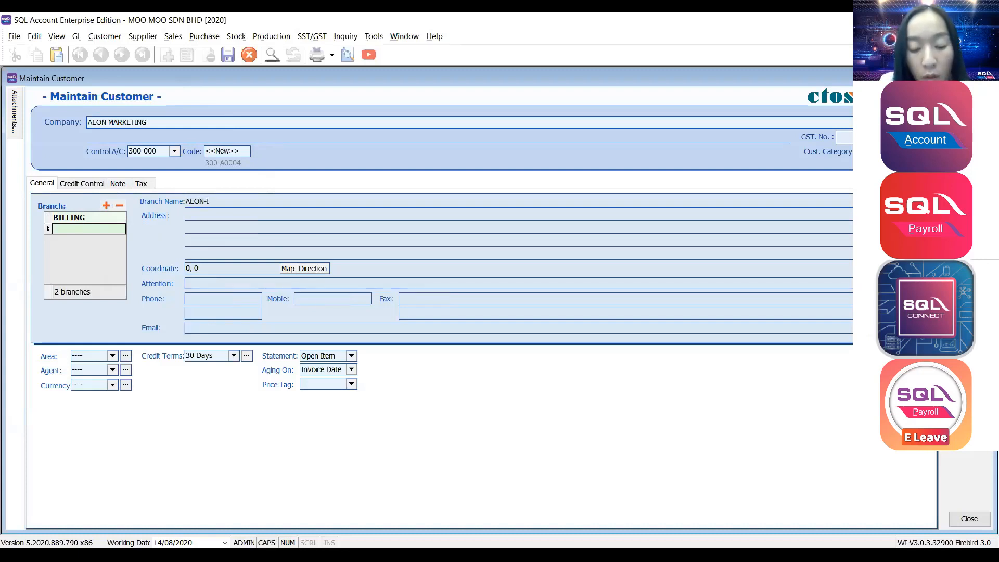
text(POH)
Enter the street address in AEON-IPOH's first address line.
click(251, 212)
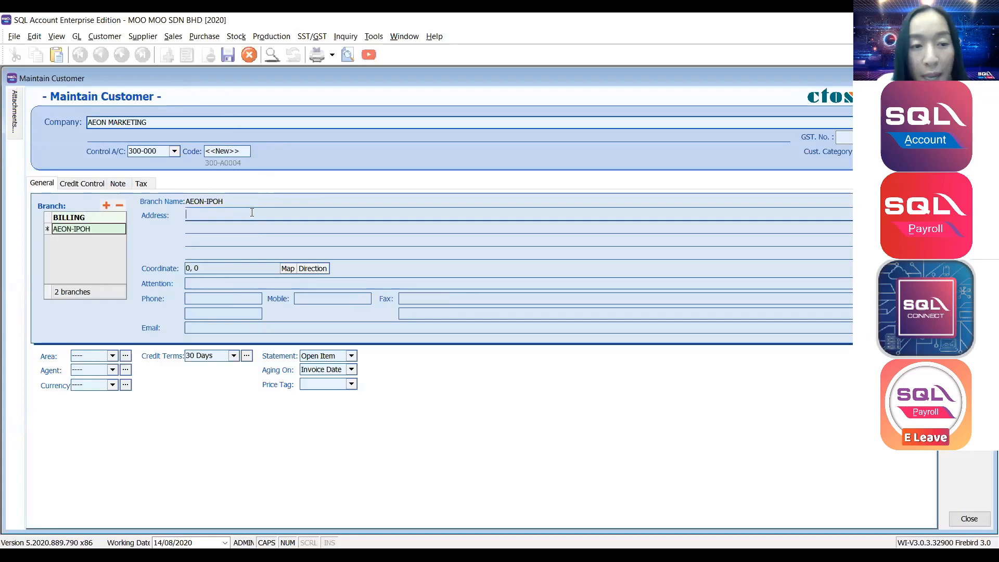
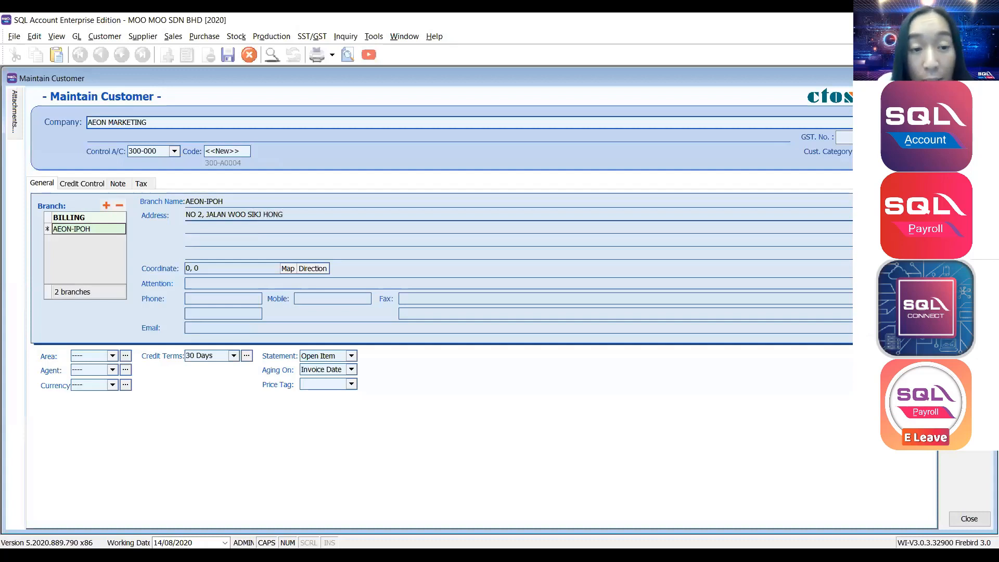
click(252, 229)
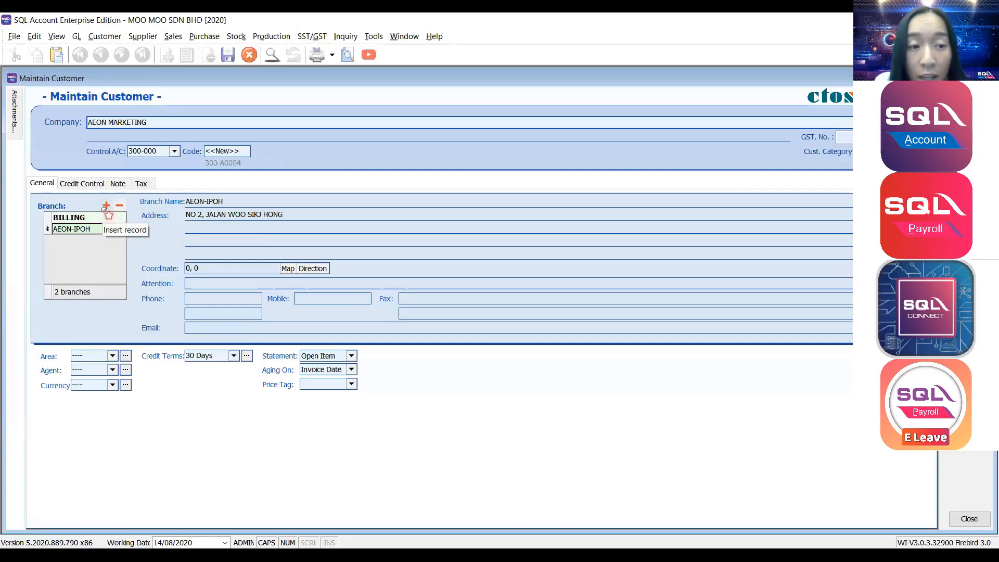
Add branches AEON-PAHANG and AEON-PERAK to the customer's branch list.
click(105, 206)
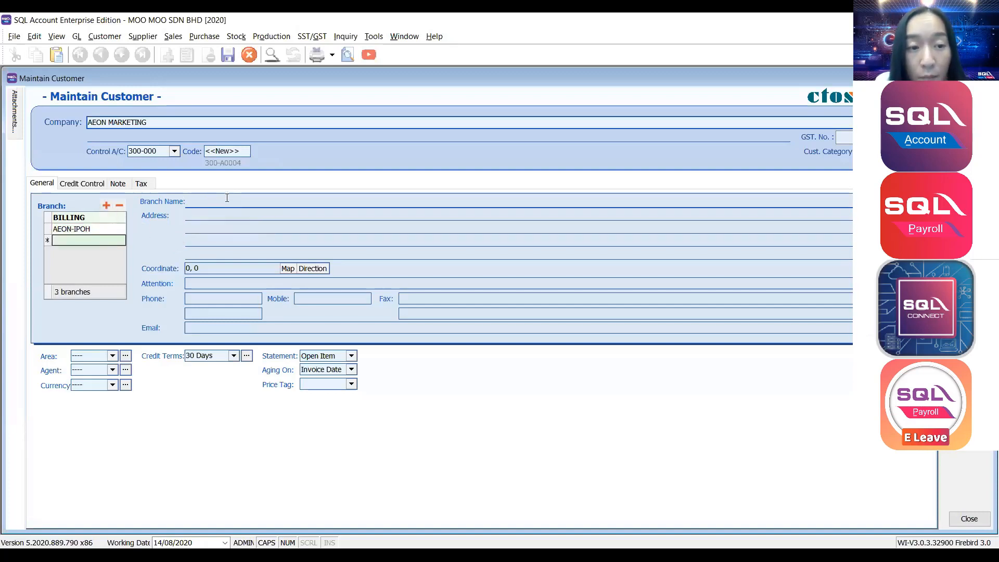
text(AEON-P)
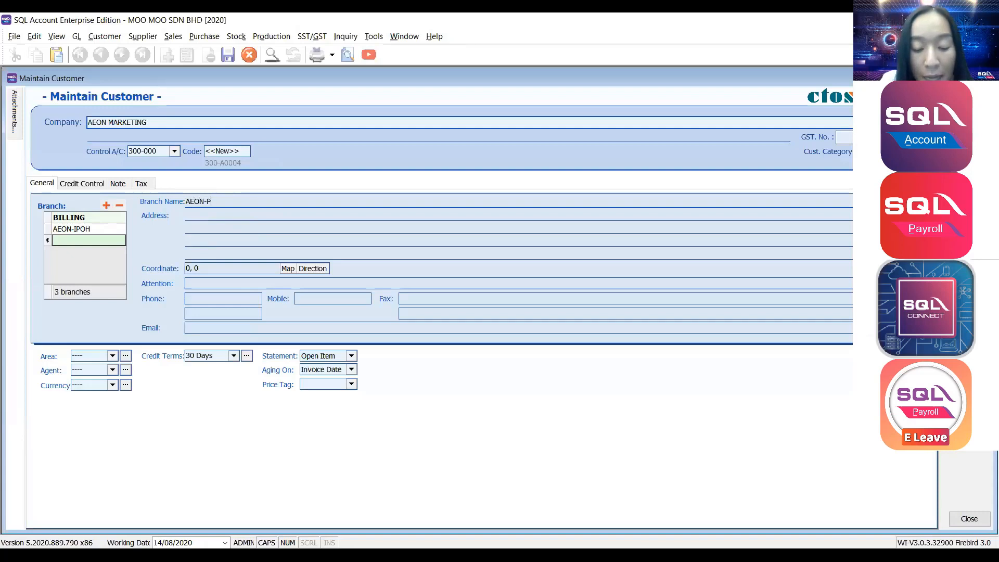
text(AHANG)
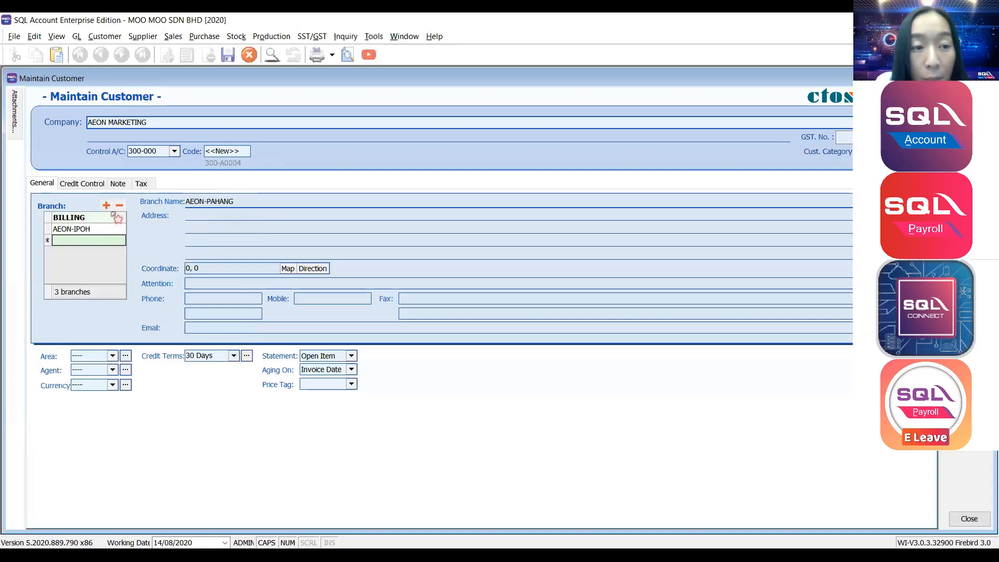
click(106, 205)
text(AEON)
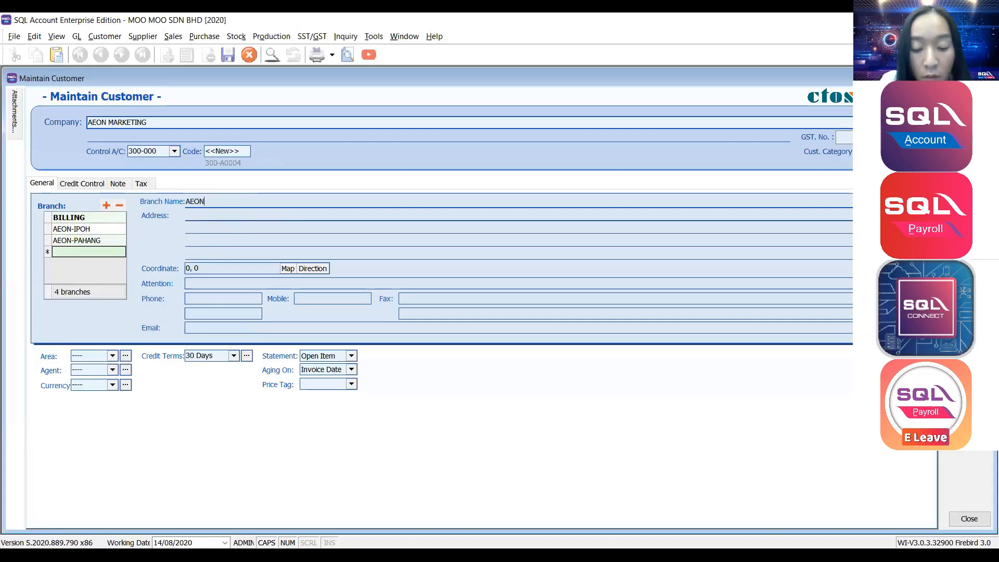
text(-PERAK)
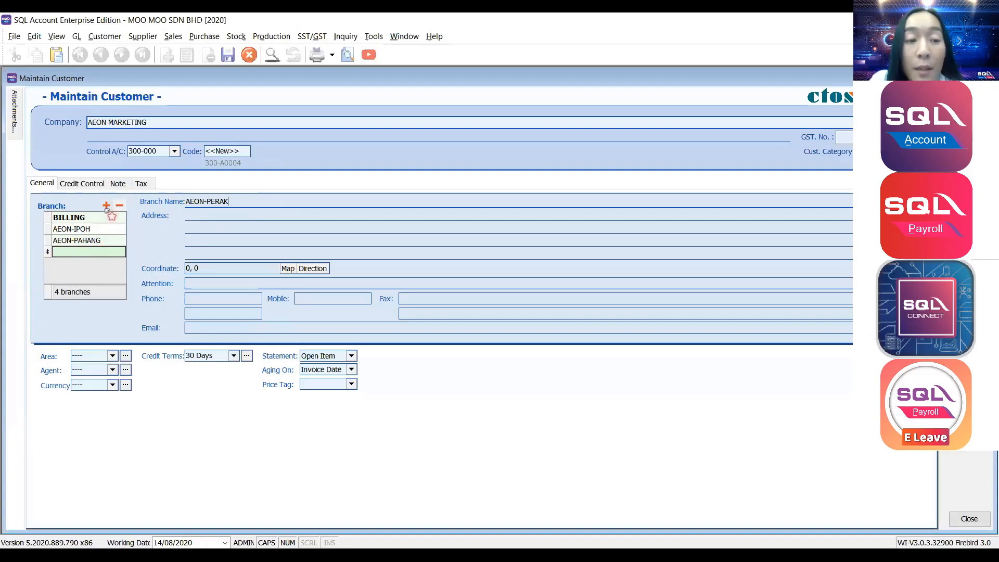
click(232, 229)
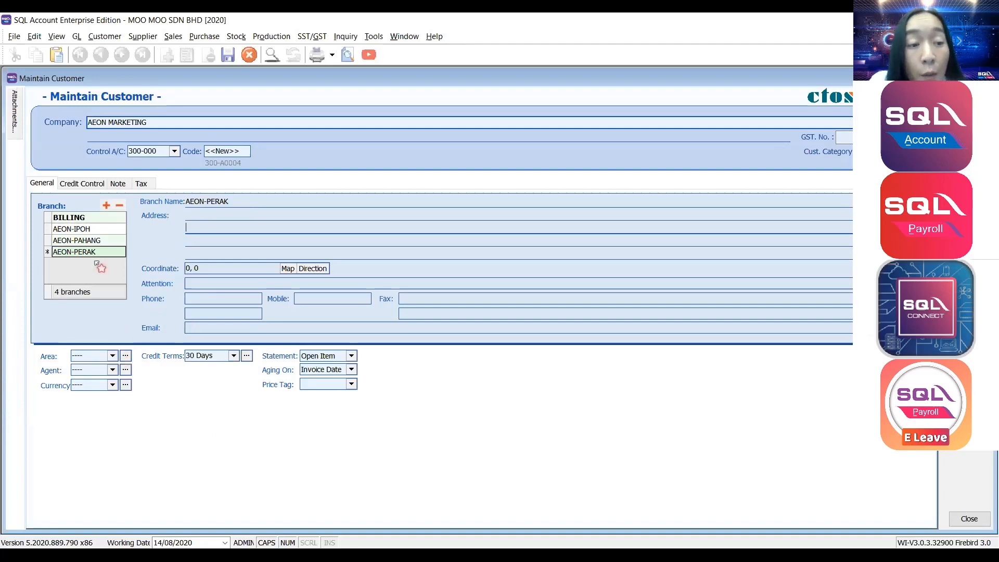
click(112, 358)
click(113, 357)
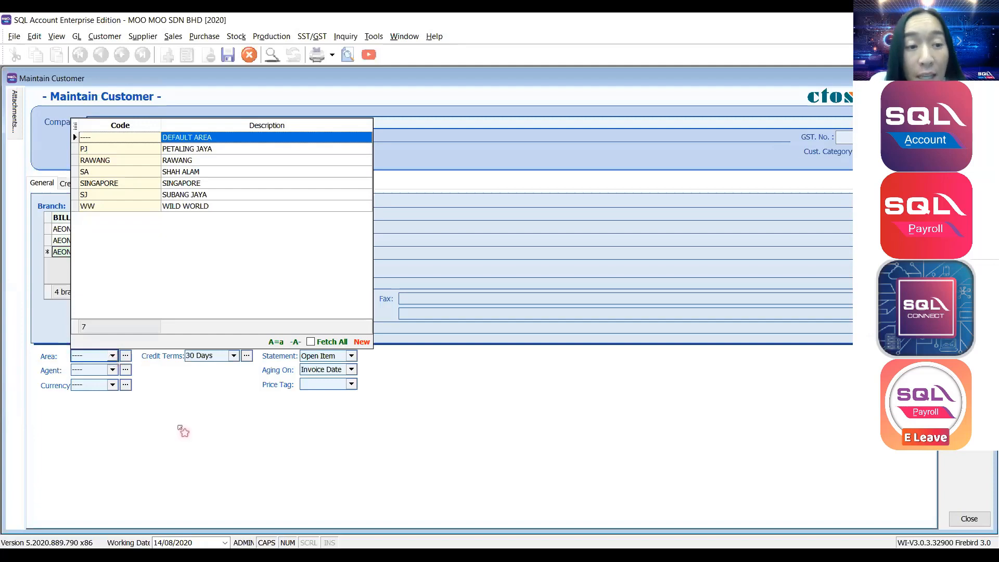
Browse the Area dropdown without picking, then open the Maintain Area list of seven codes.
click(113, 357)
click(114, 356)
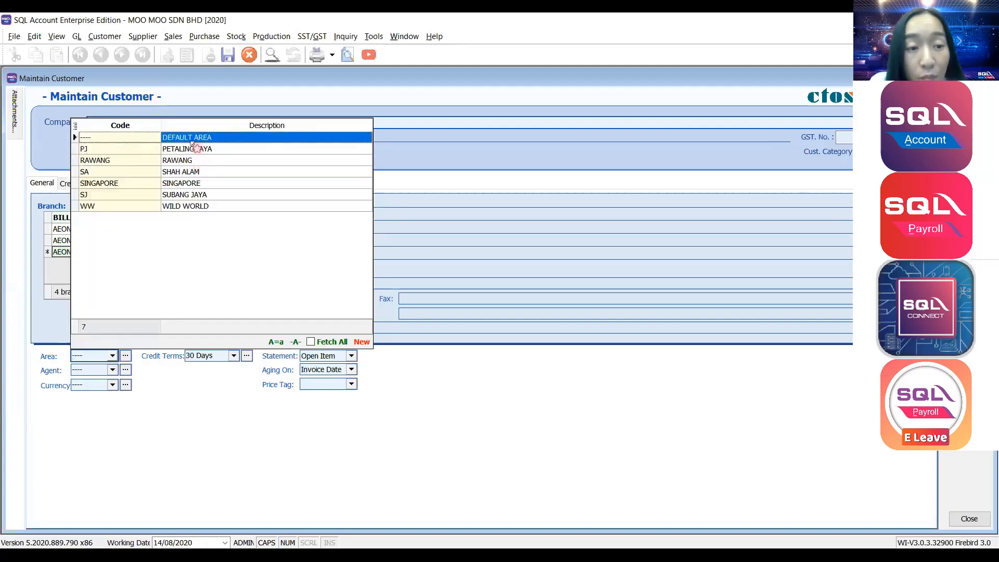
key(Down)
key(Down)
key(Down)
key(Down)
key(Down)
key(Down)
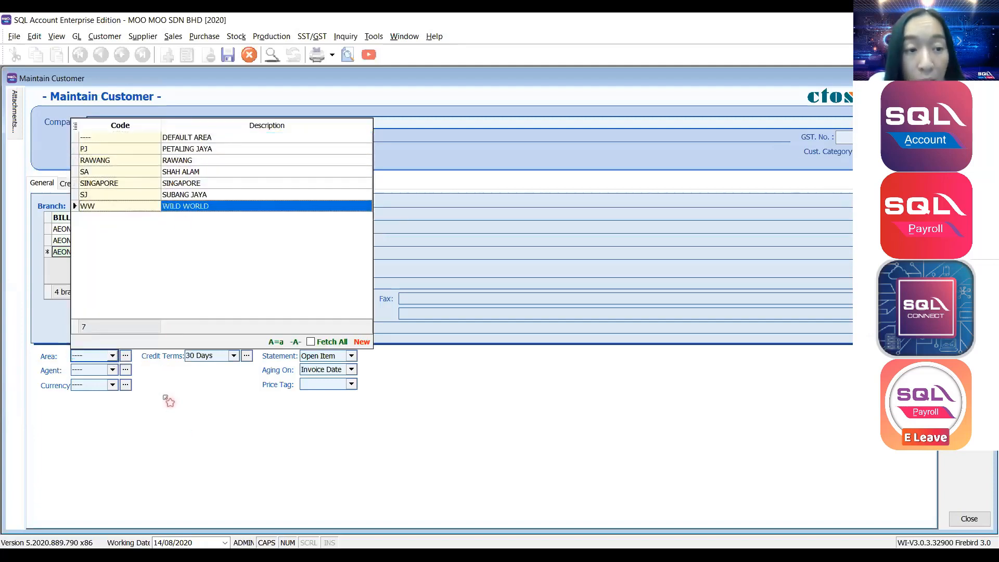
click(165, 397)
click(78, 218)
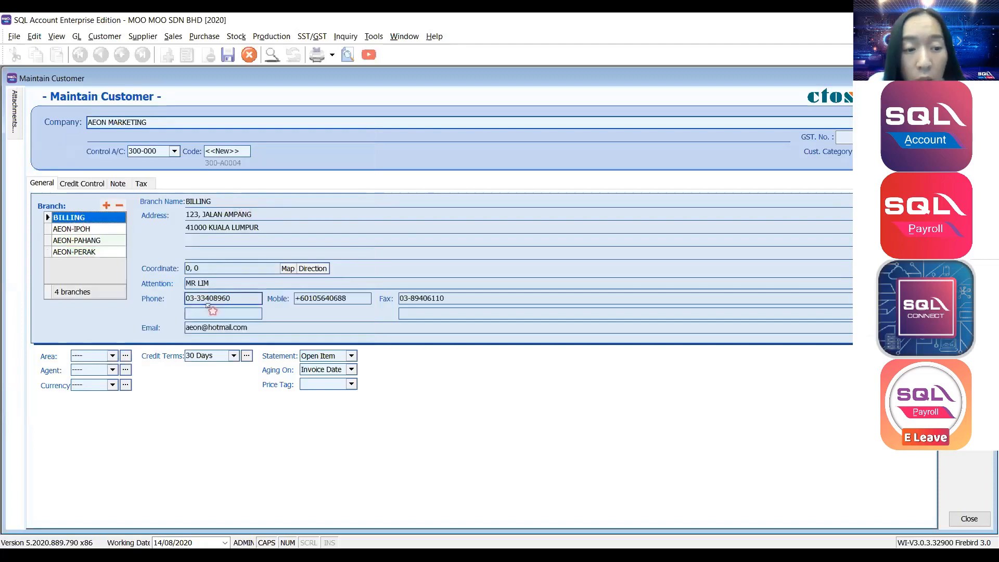
click(114, 356)
click(113, 356)
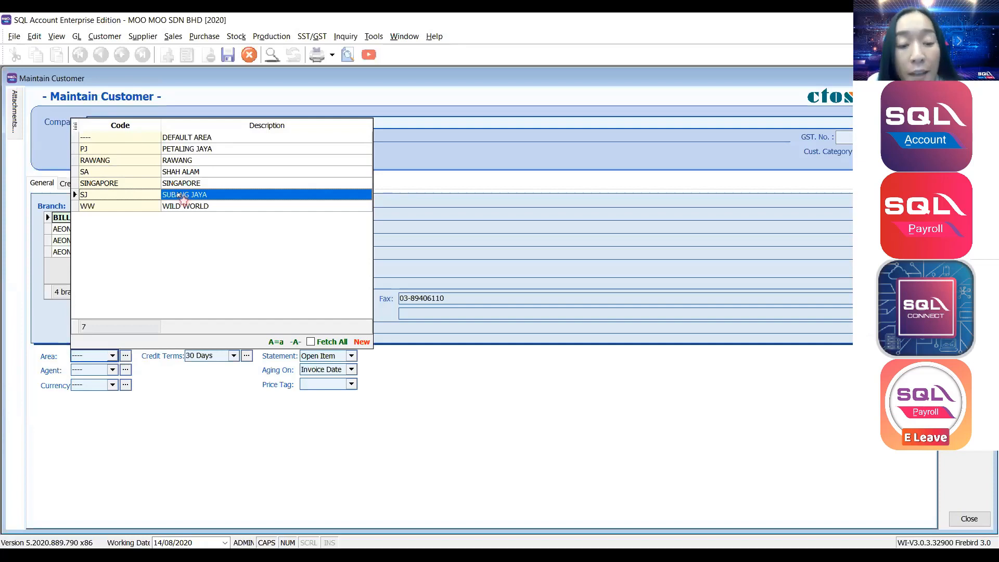
click(175, 419)
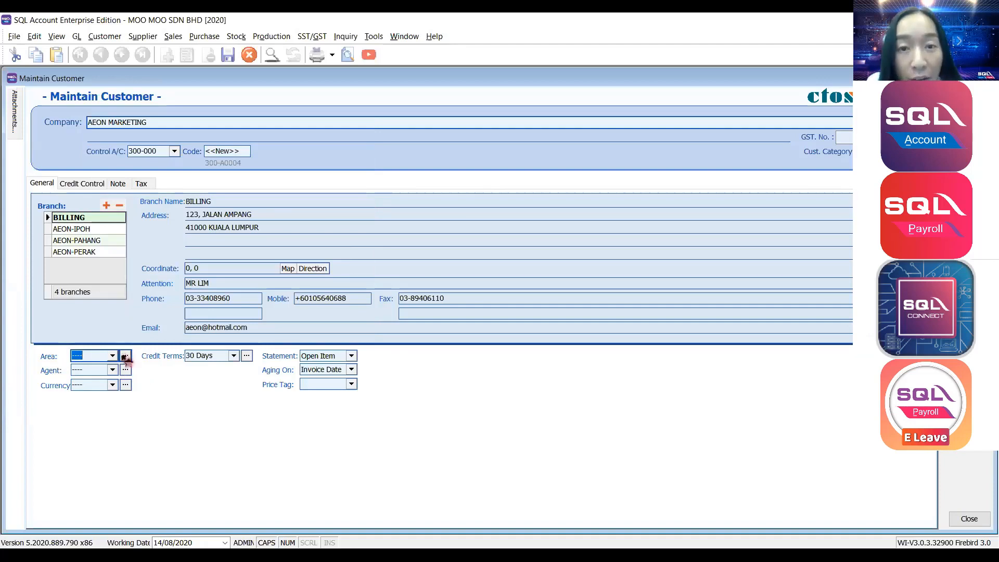
click(126, 357)
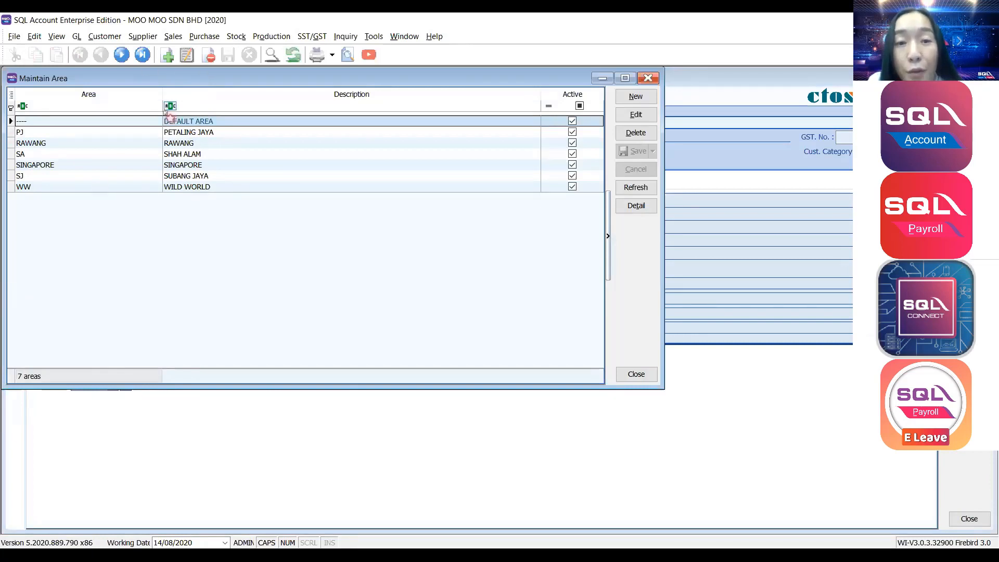
Reopen the Maintain Area list from the Area field after checking the Tools menu.
click(648, 78)
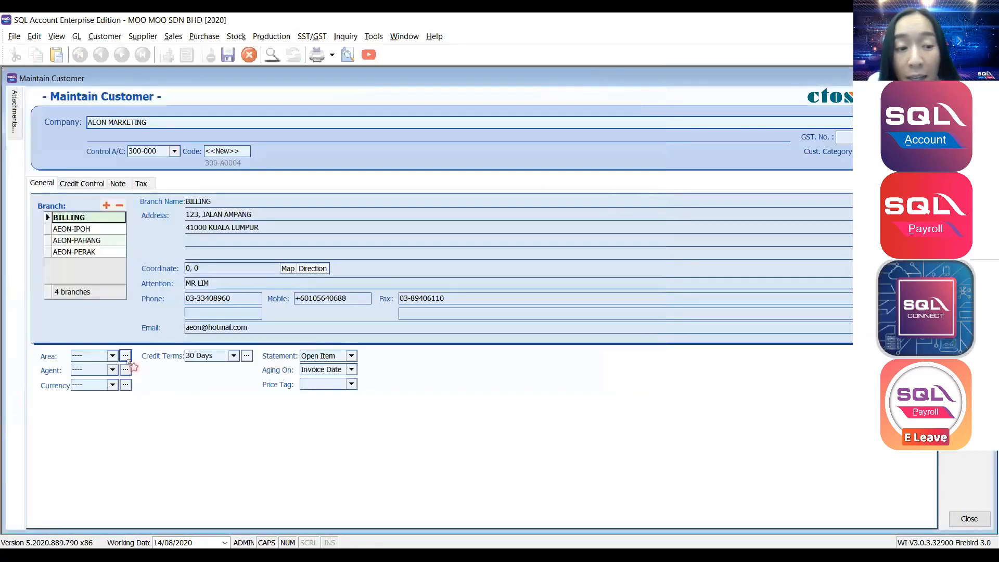
click(126, 357)
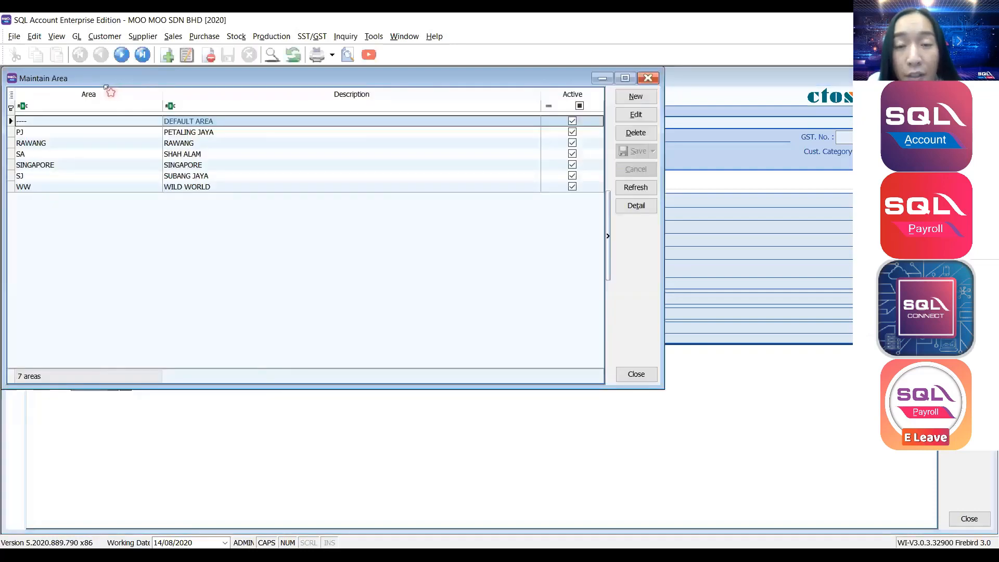
click(653, 79)
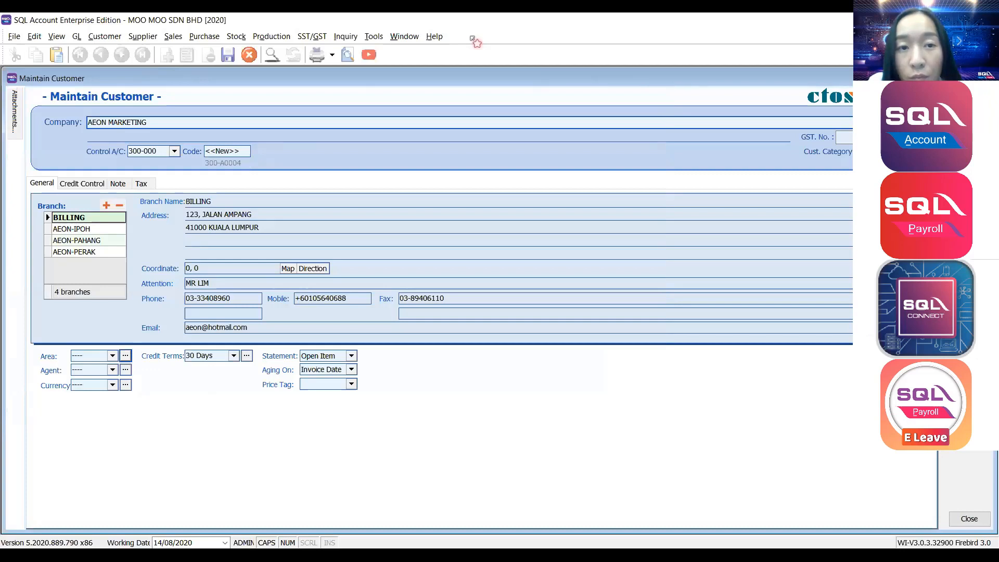
click(374, 36)
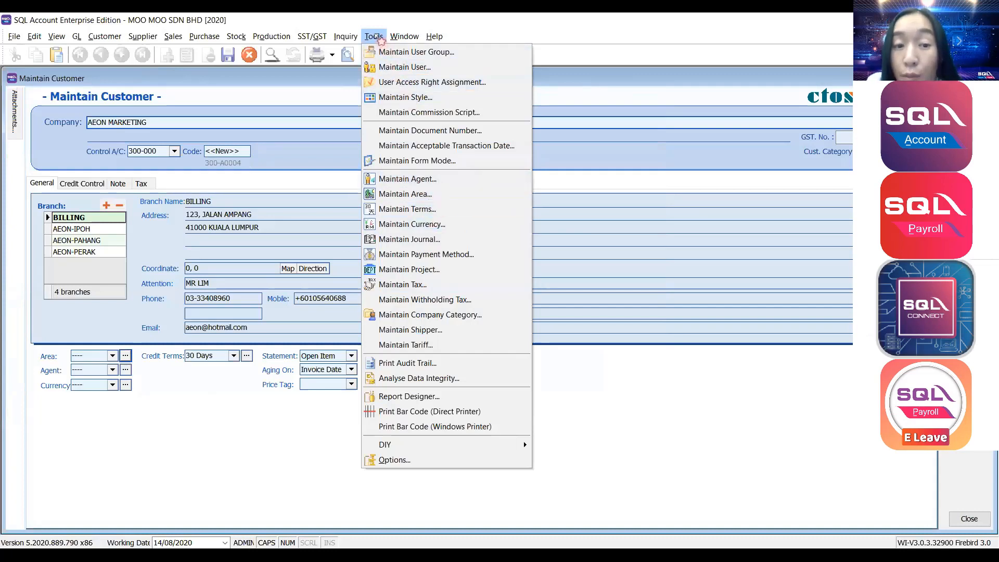
click(381, 39)
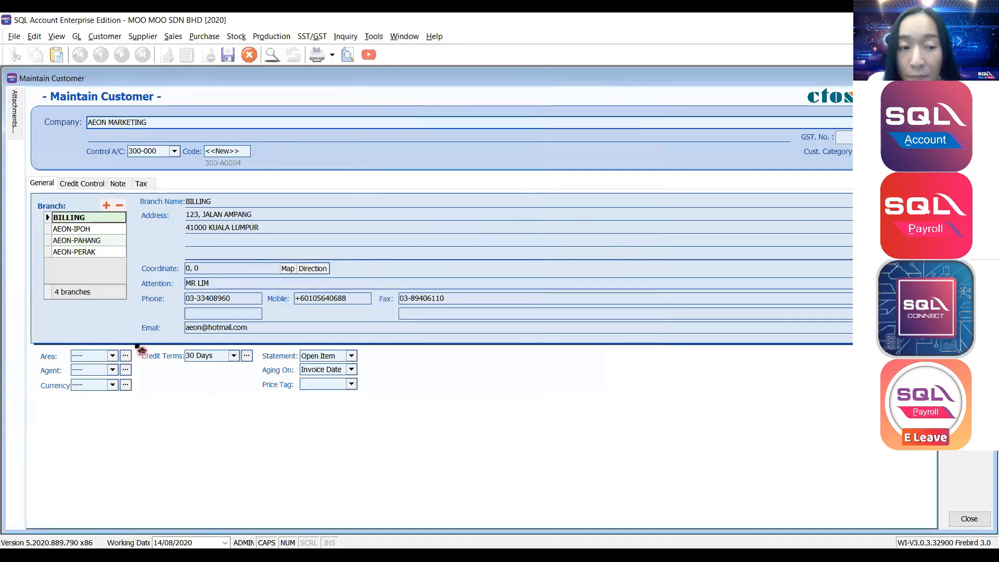
click(125, 357)
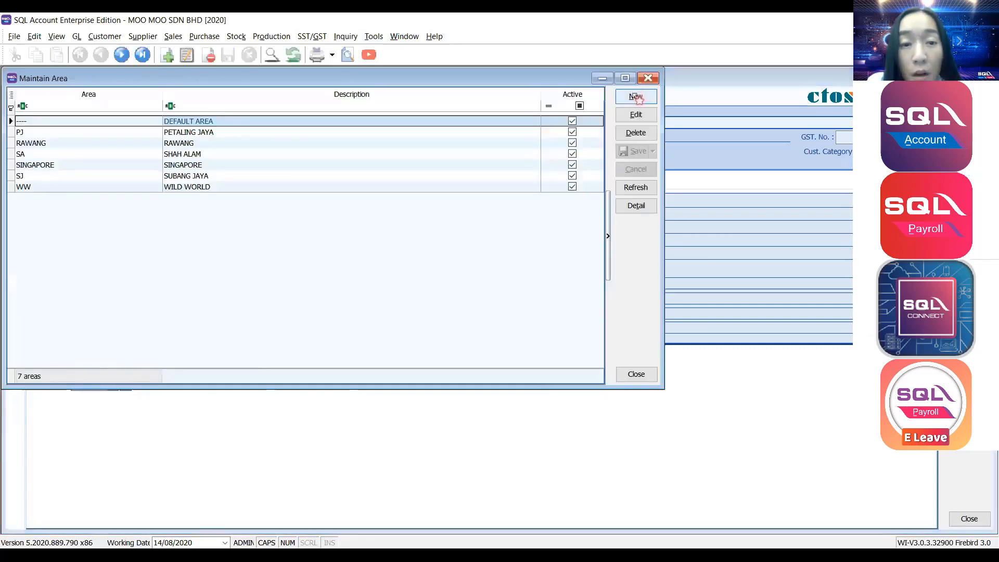
Save a new area code KL described as KUALA LUMPUR and return to the customer.
click(636, 97)
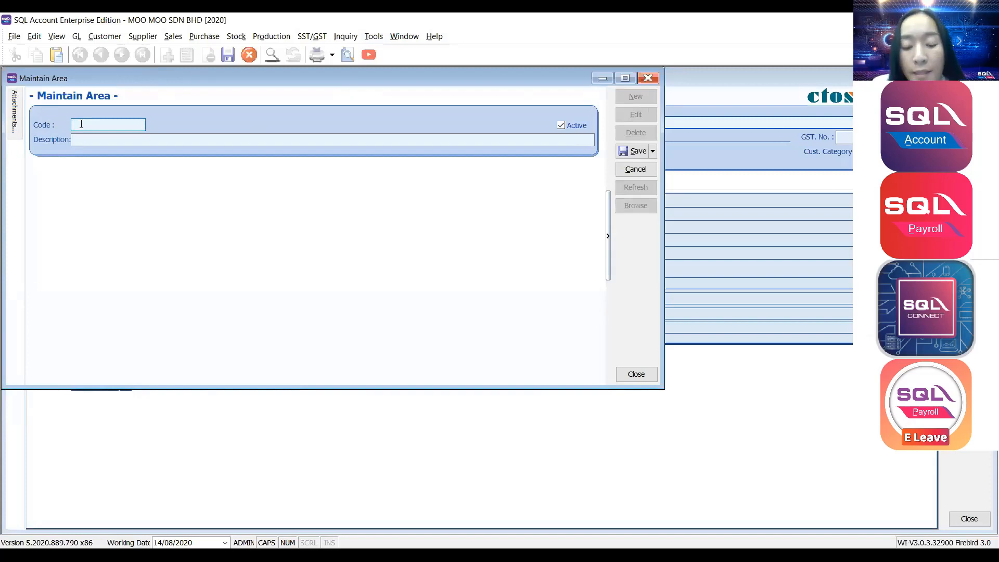
text(KL)
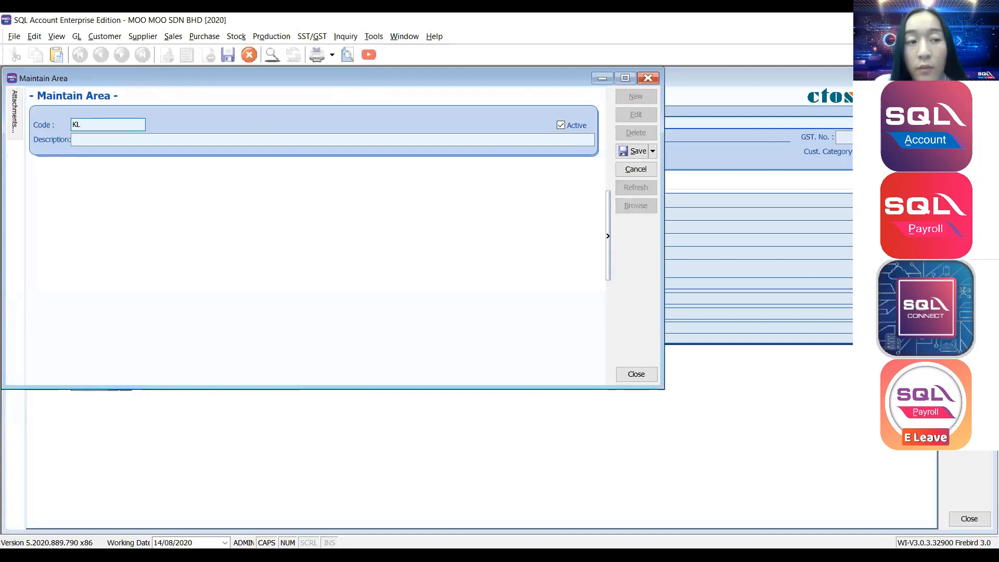
key(Tab)
text(U)
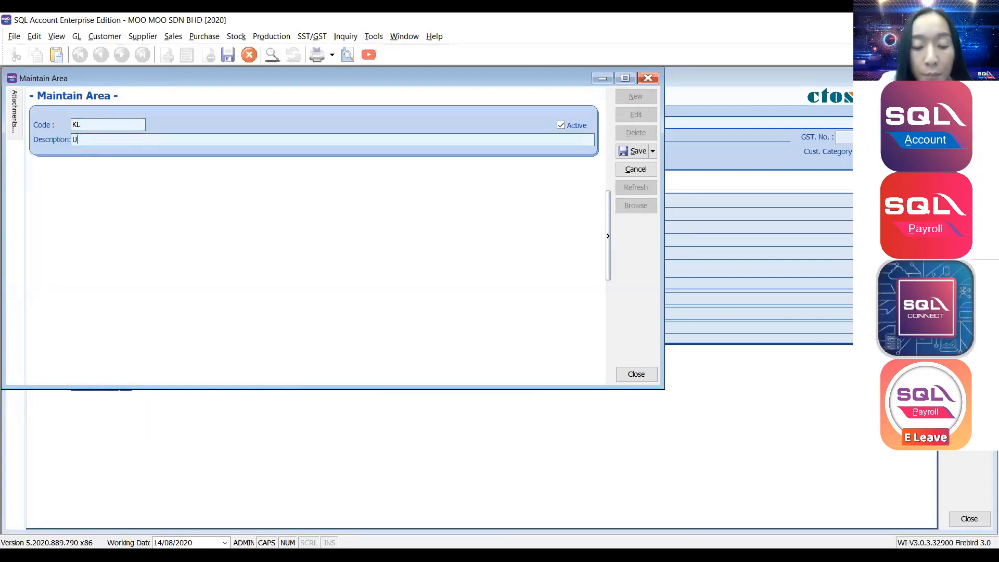
text(UALA LUMP)
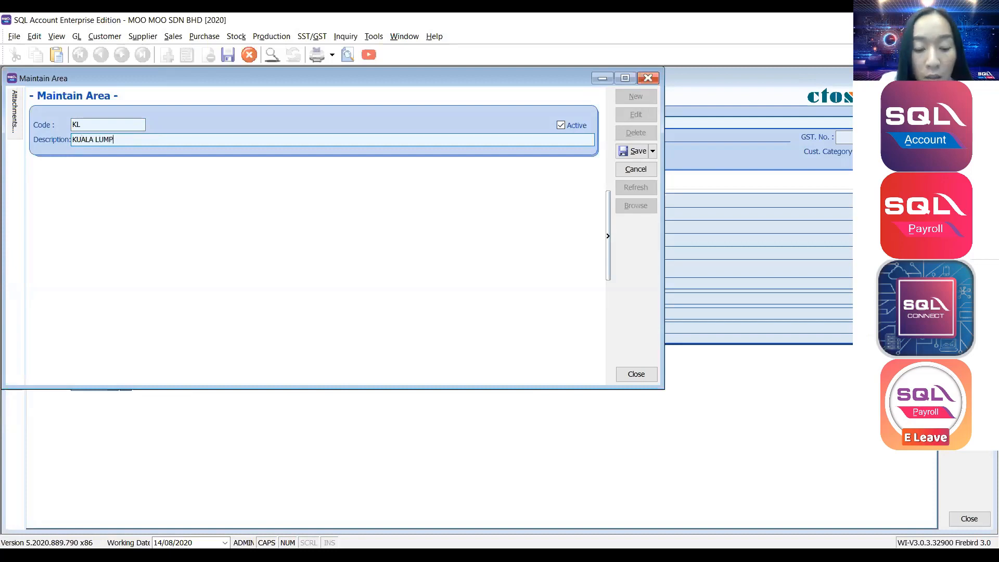
text(UR)
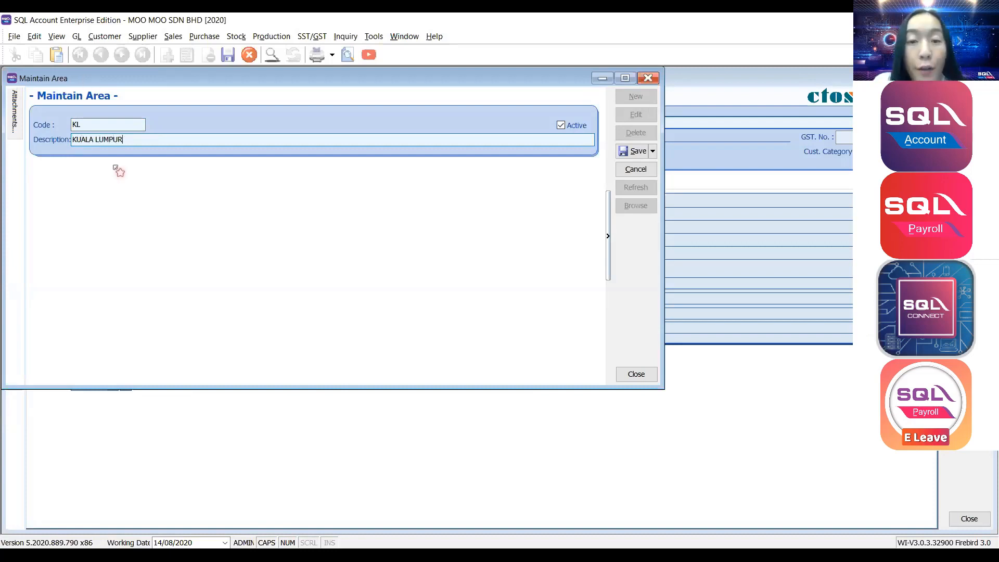
click(633, 155)
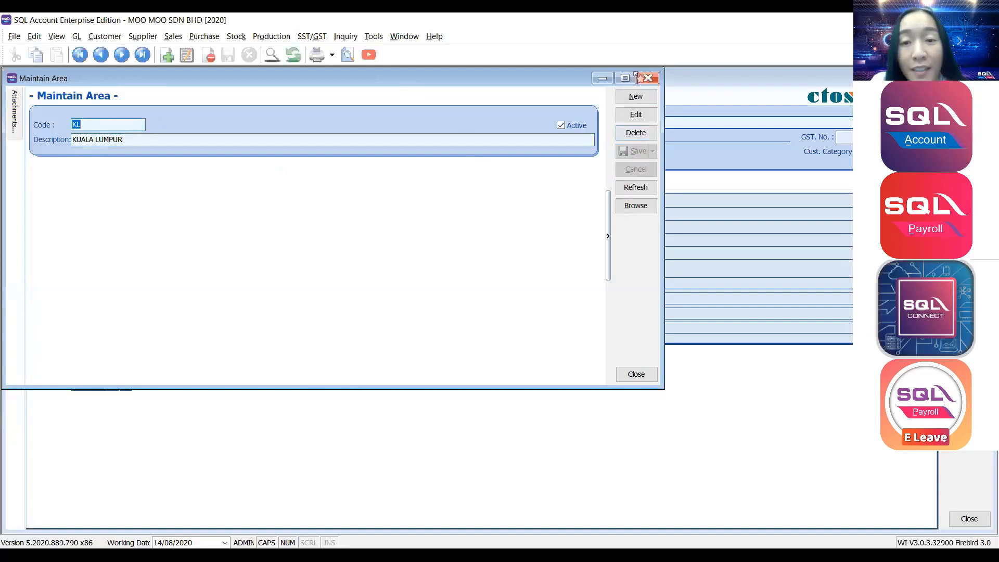
click(649, 78)
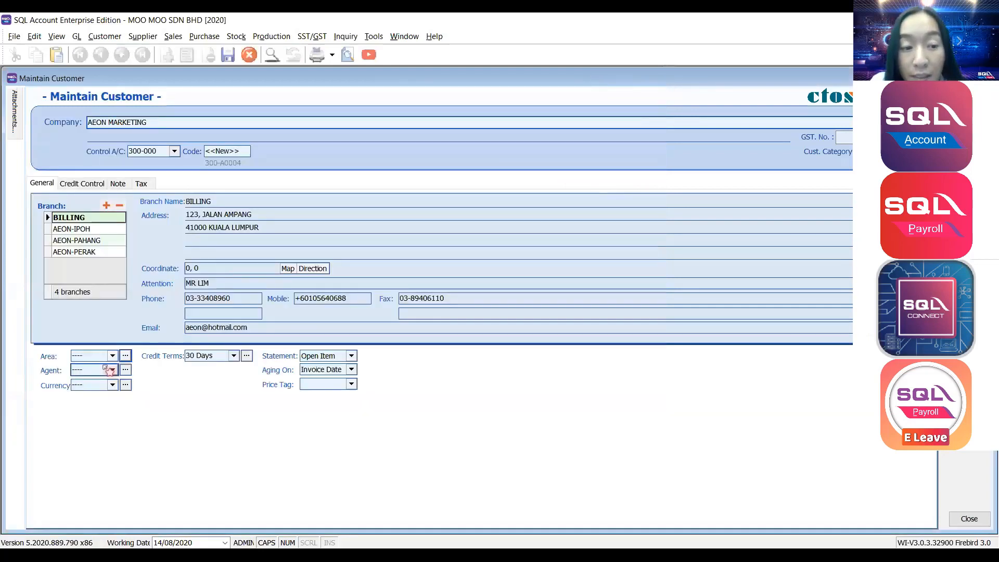
Set AEON MARKETING's area to KL, then open Maintain Agent for a new agent.
click(113, 356)
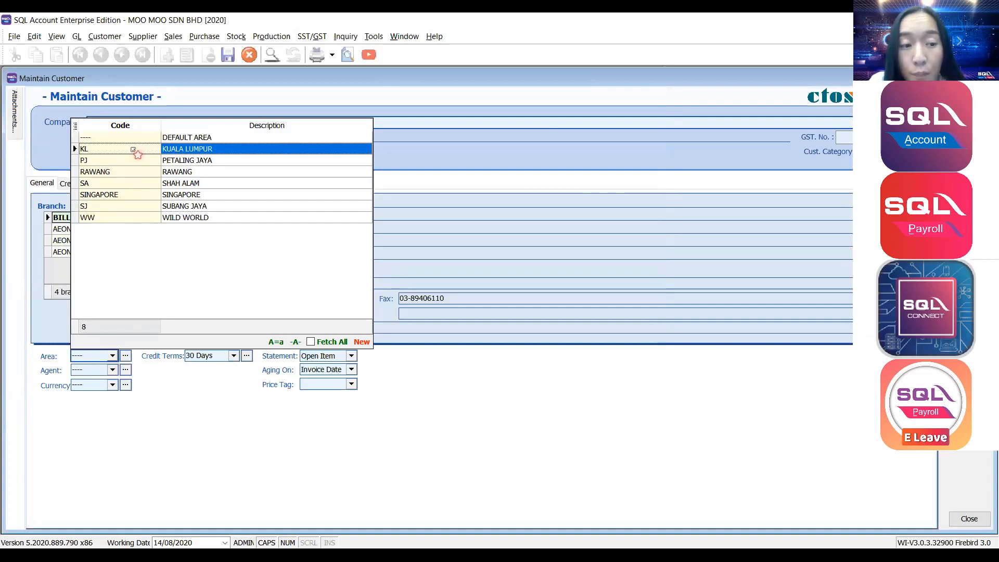
click(134, 151)
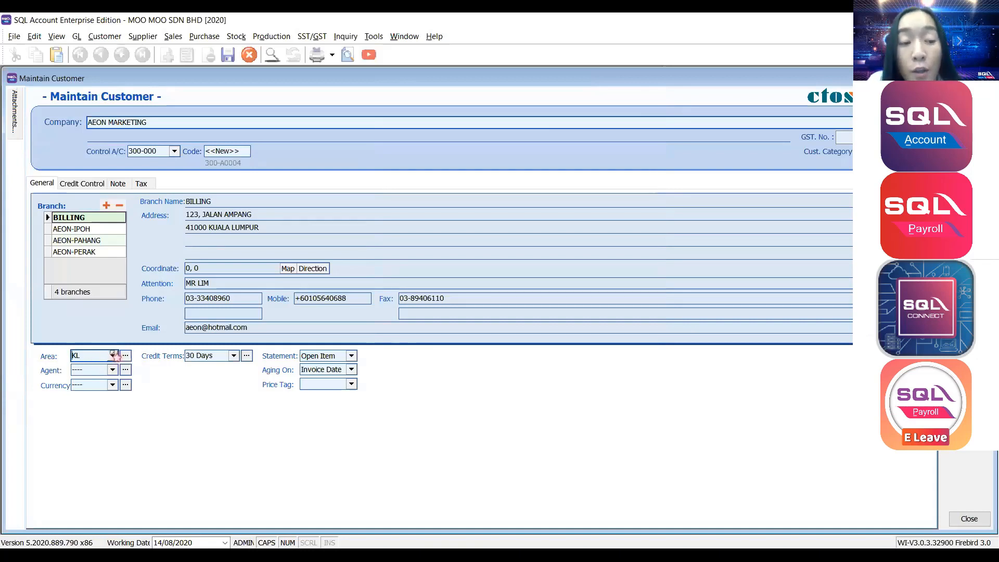
click(112, 356)
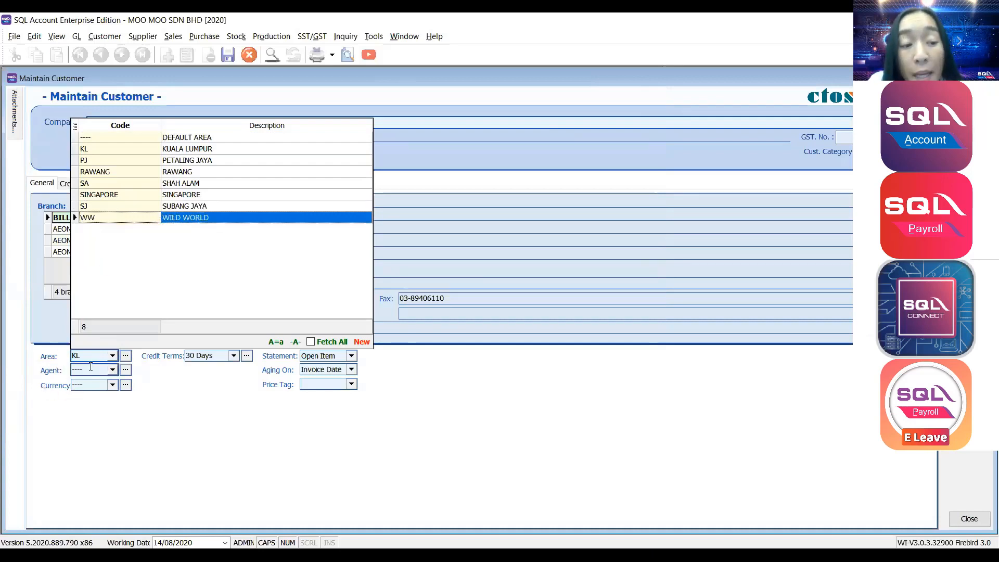
click(114, 370)
click(114, 370)
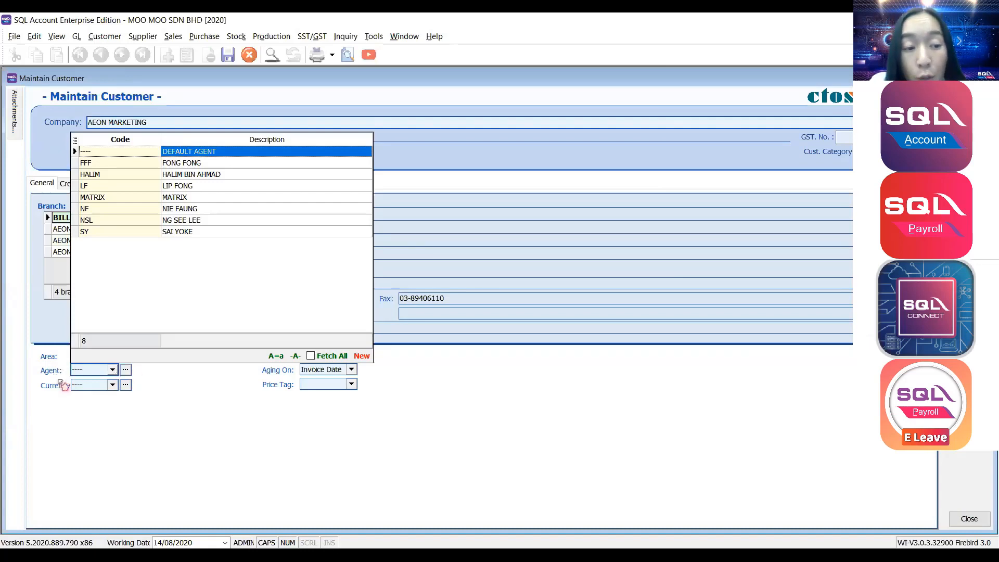
click(126, 370)
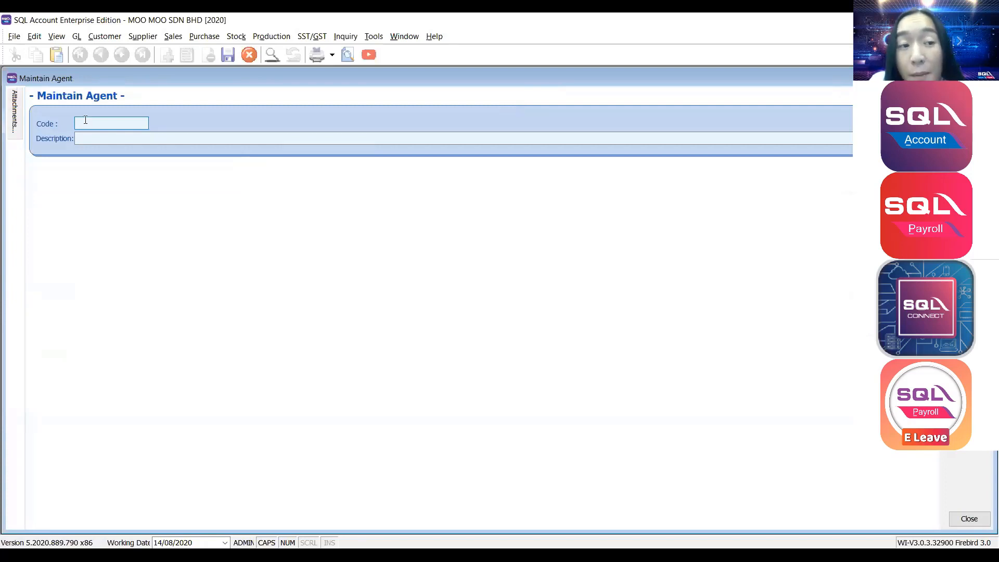
Save agent JUNE with description JUNE and assign it as AEON MARKETING's agent.
text(JUNE)
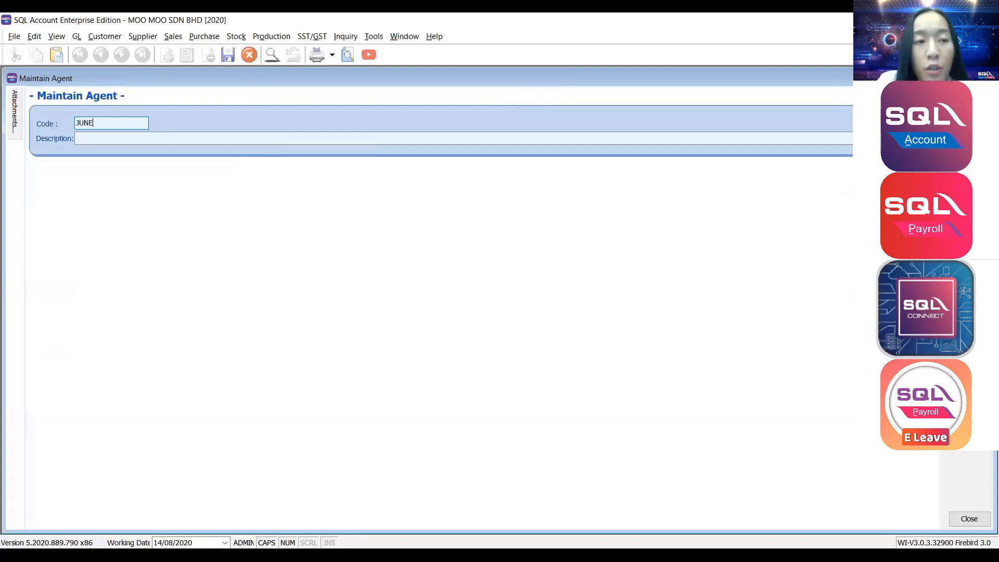
click(98, 138)
text(JUNE)
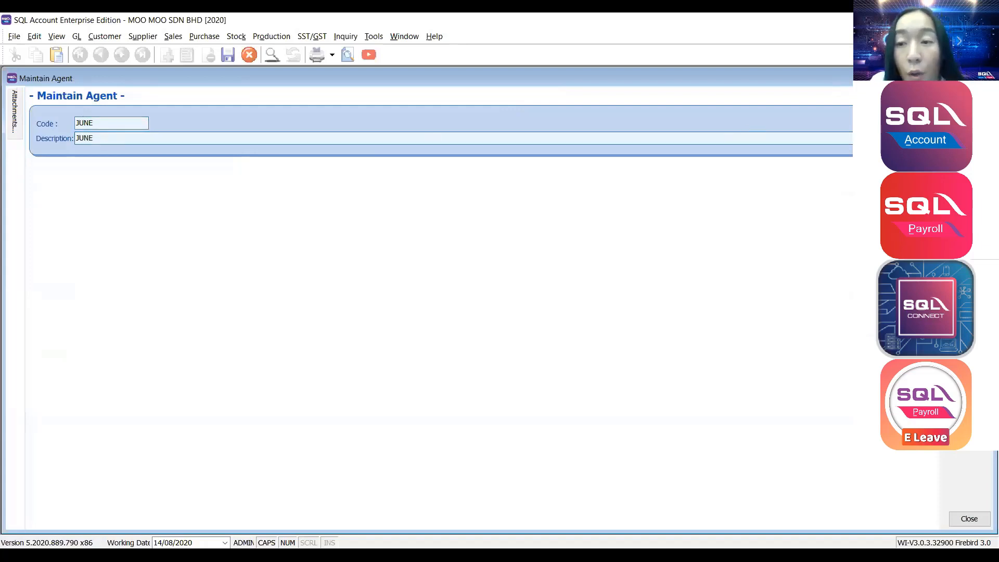
key(ctrl+s)
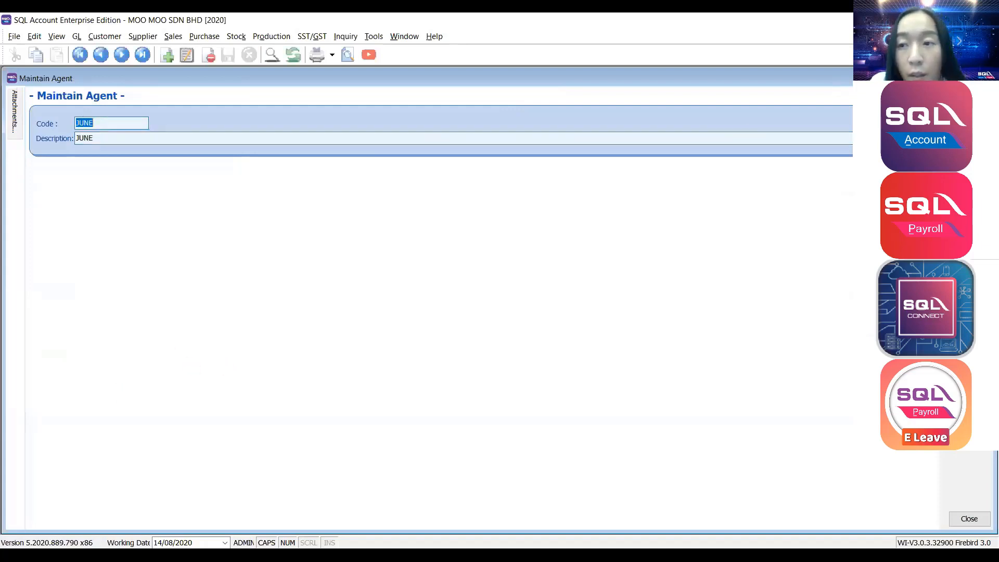
key(Escape)
click(113, 371)
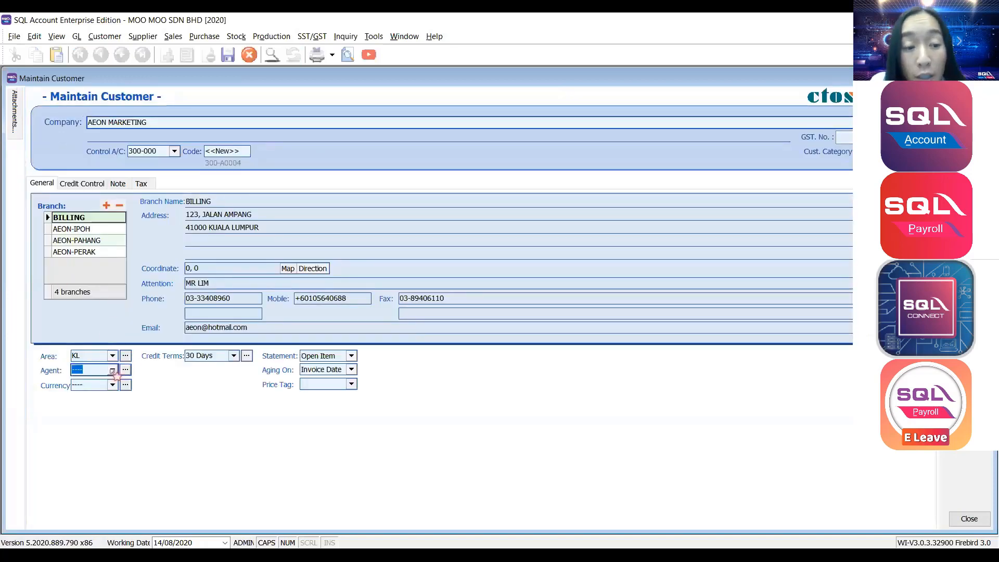
click(112, 370)
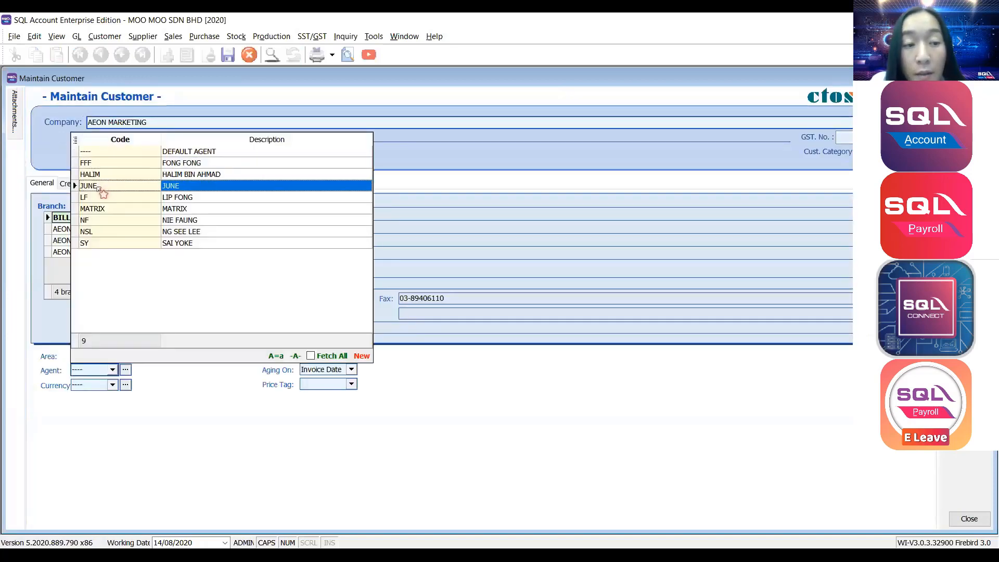
click(99, 187)
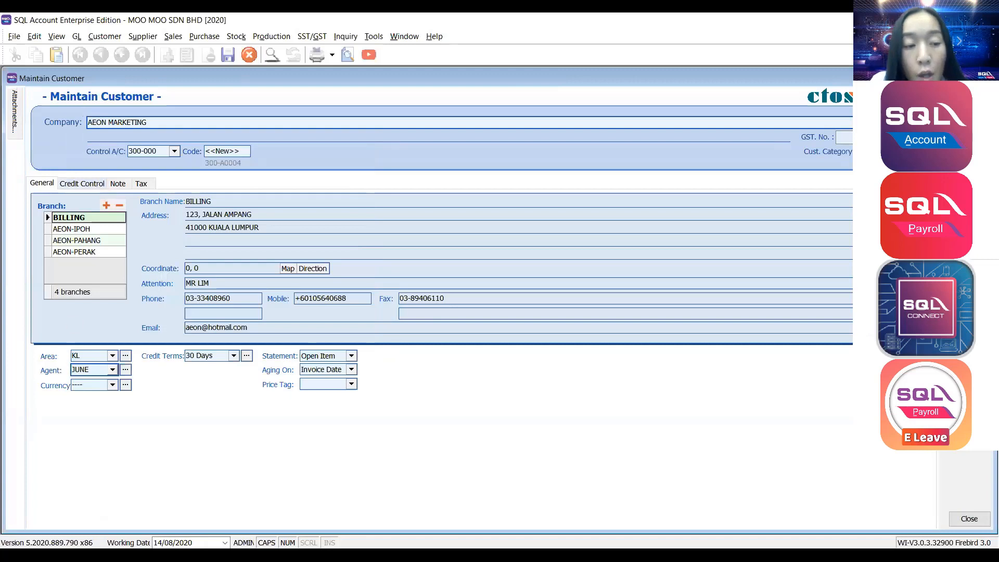
click(95, 386)
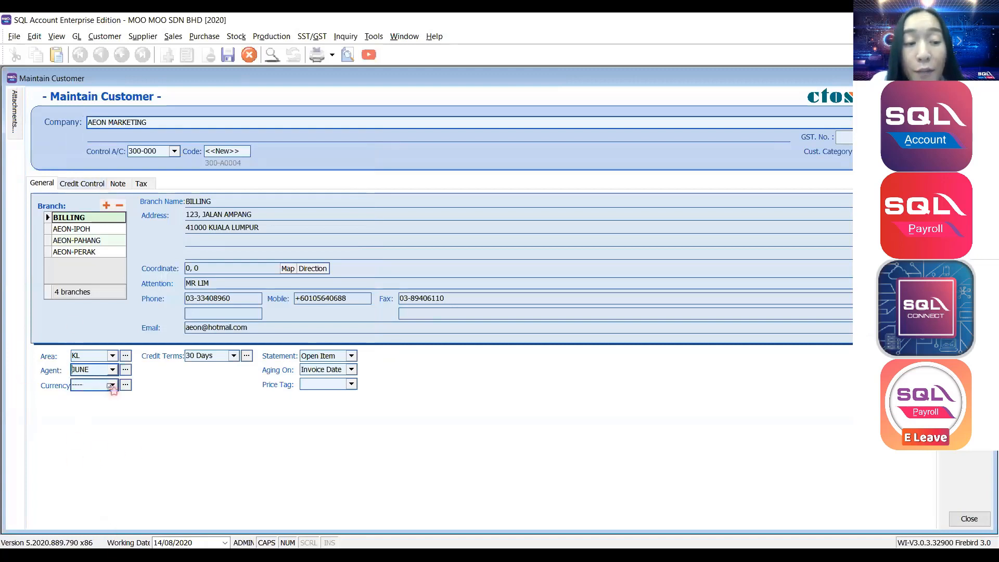
click(112, 386)
click(113, 386)
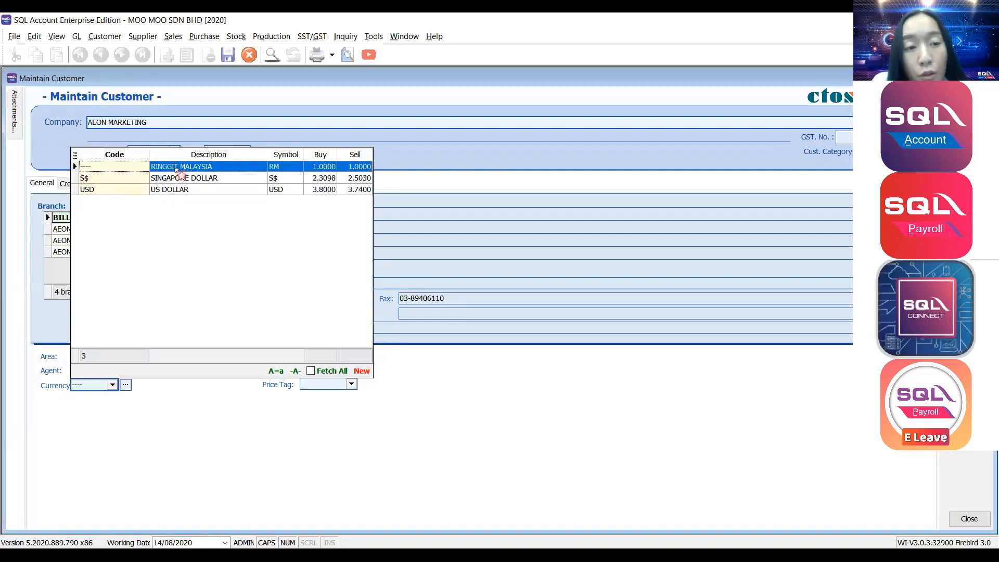
click(180, 167)
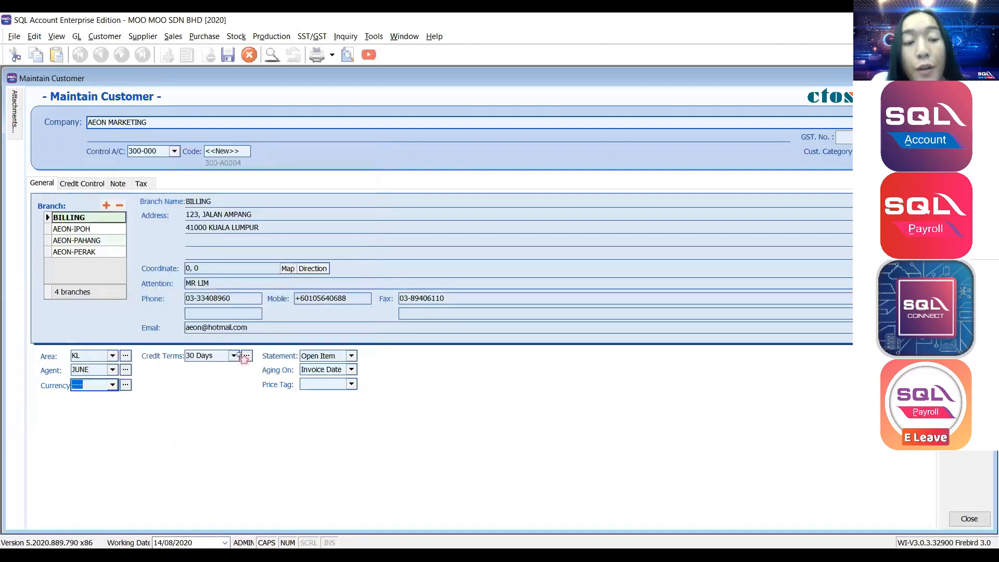
click(234, 356)
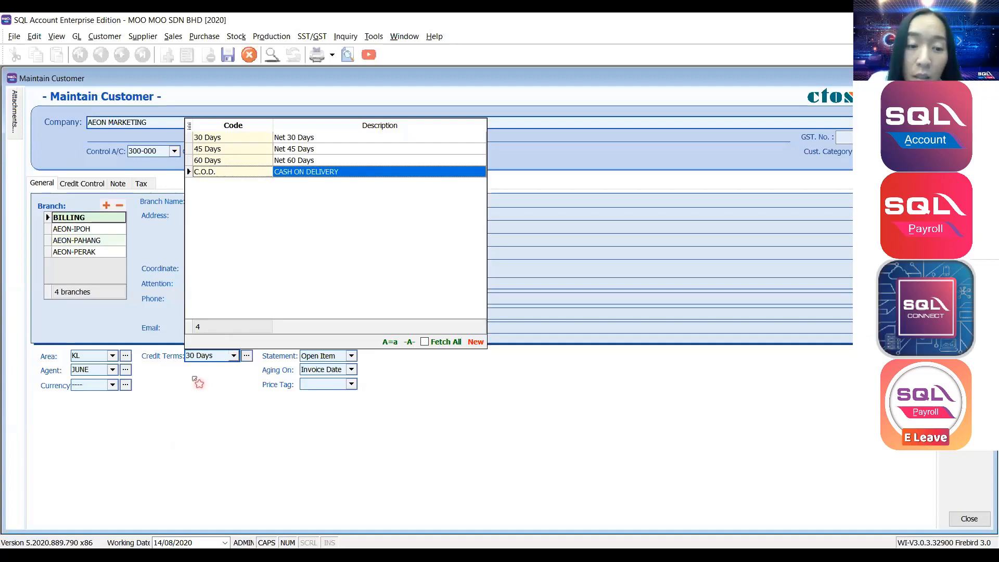
click(250, 357)
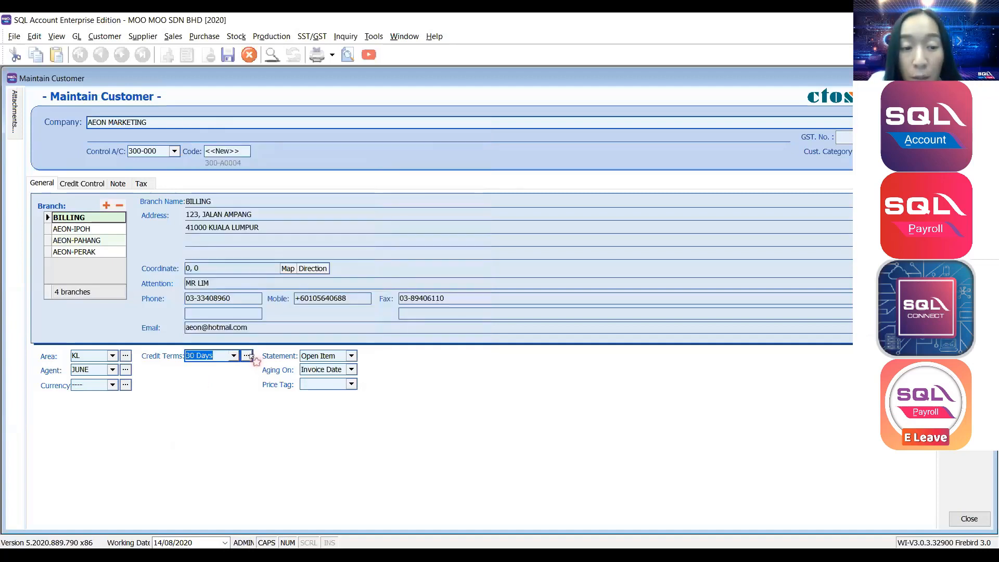
click(249, 357)
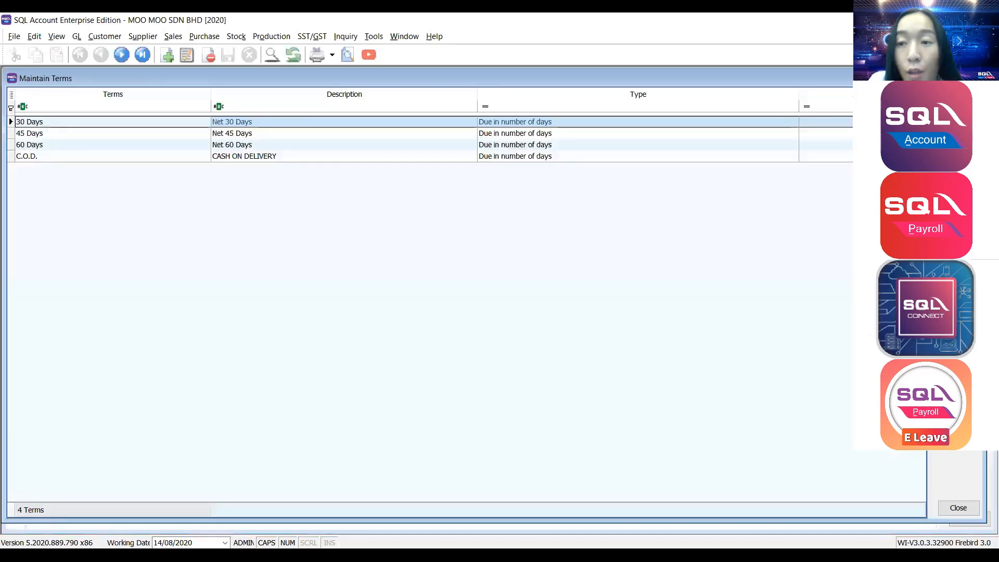
Save a credit term with code and description 90 DAYS, due after 90 days.
click(167, 55)
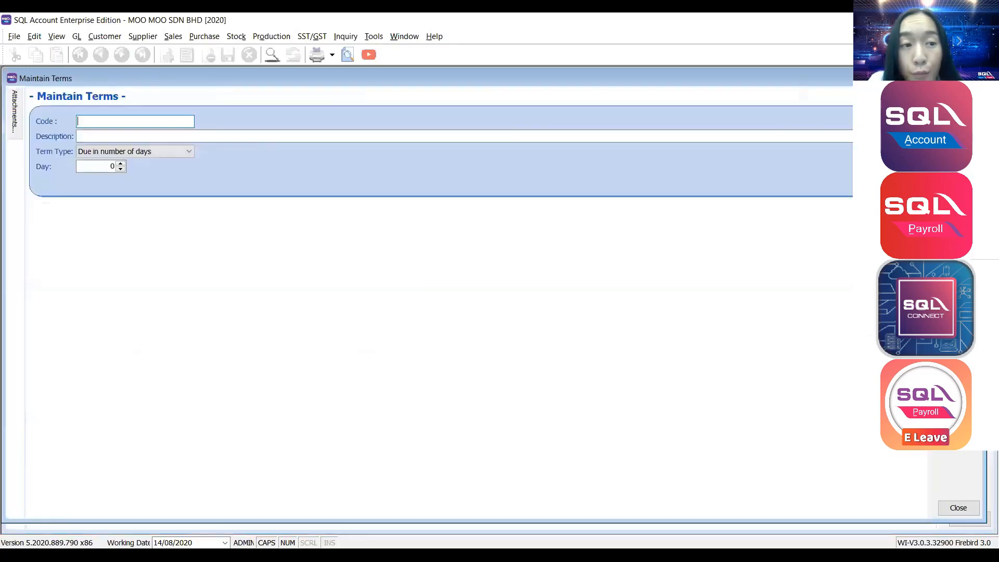
text(90  DAYS)
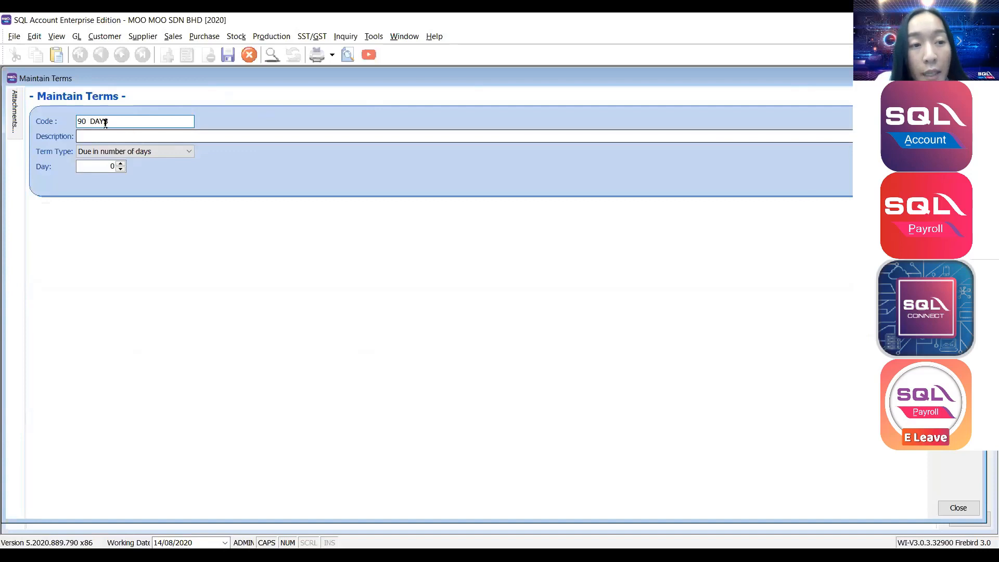
click(90, 123)
key(BackSpace)
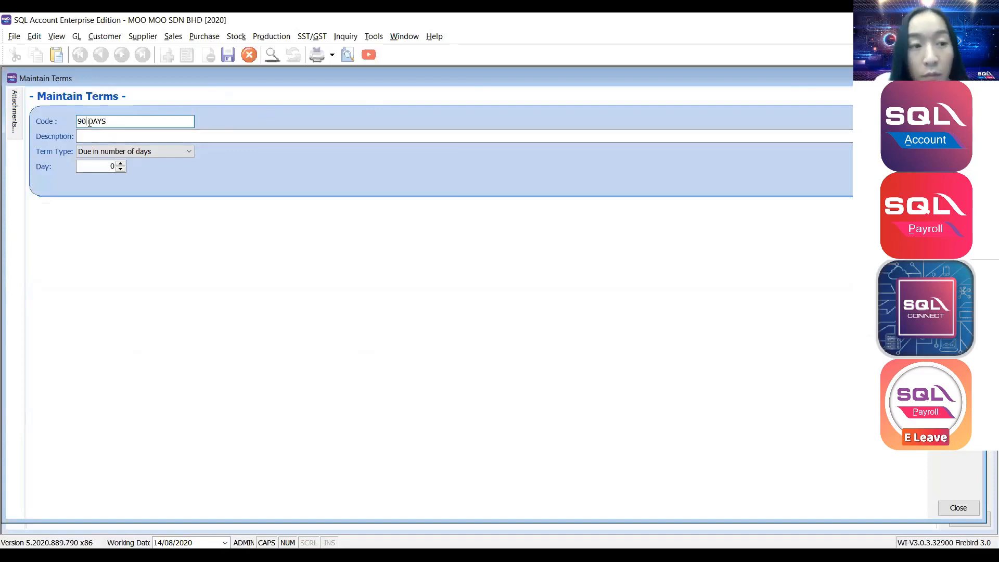
click(94, 135)
text(90 DAYS)
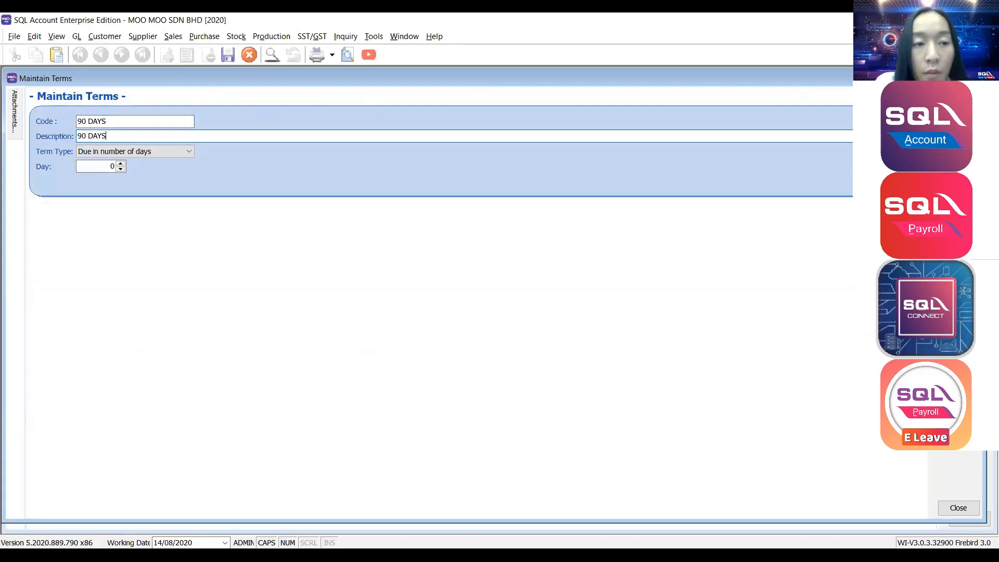
click(102, 165)
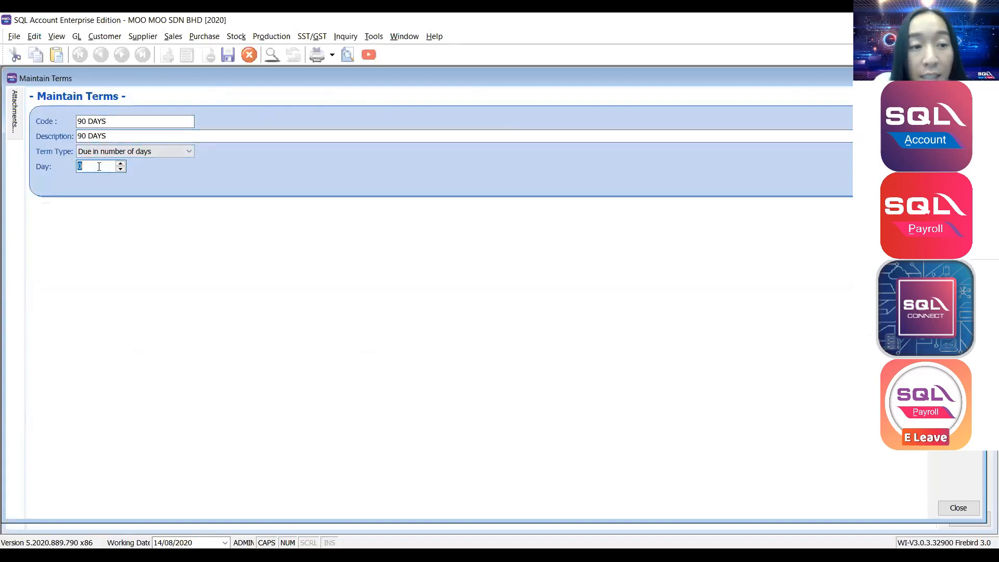
text(90)
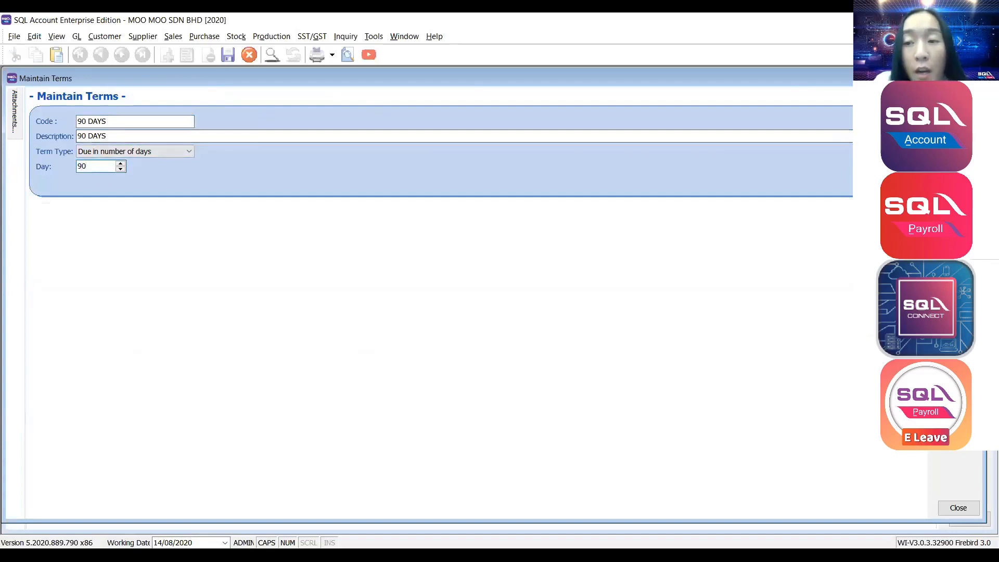
key(ctrl+s)
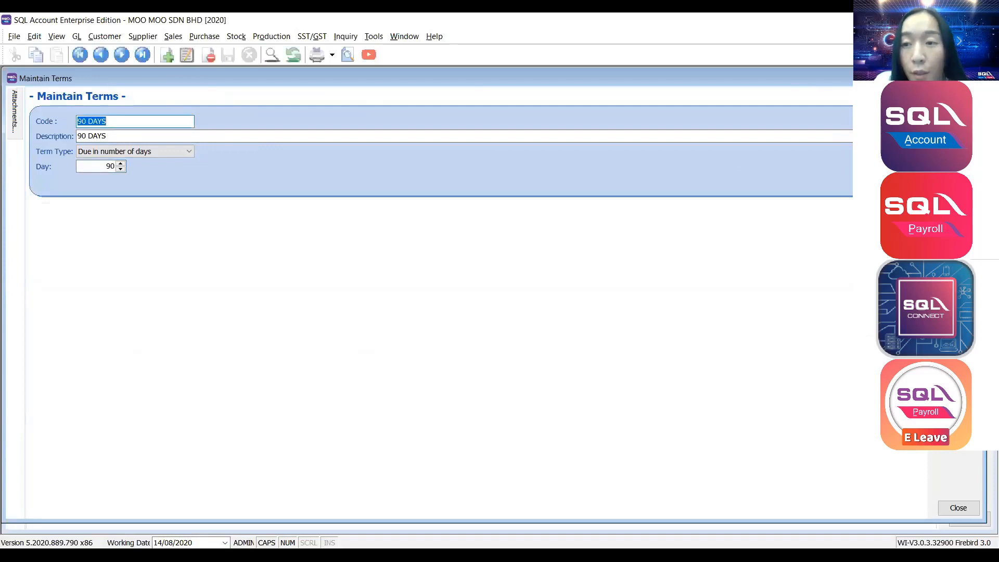
key(Escape)
click(236, 356)
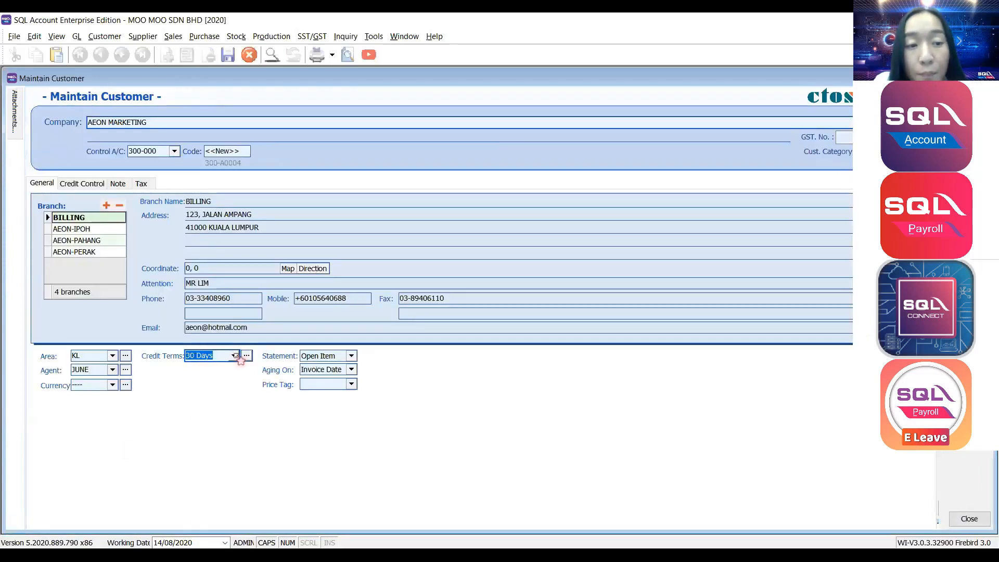
Set credit terms to 90 DAYS, keeping Open Item statements and Invoice Date aging.
click(235, 356)
click(243, 177)
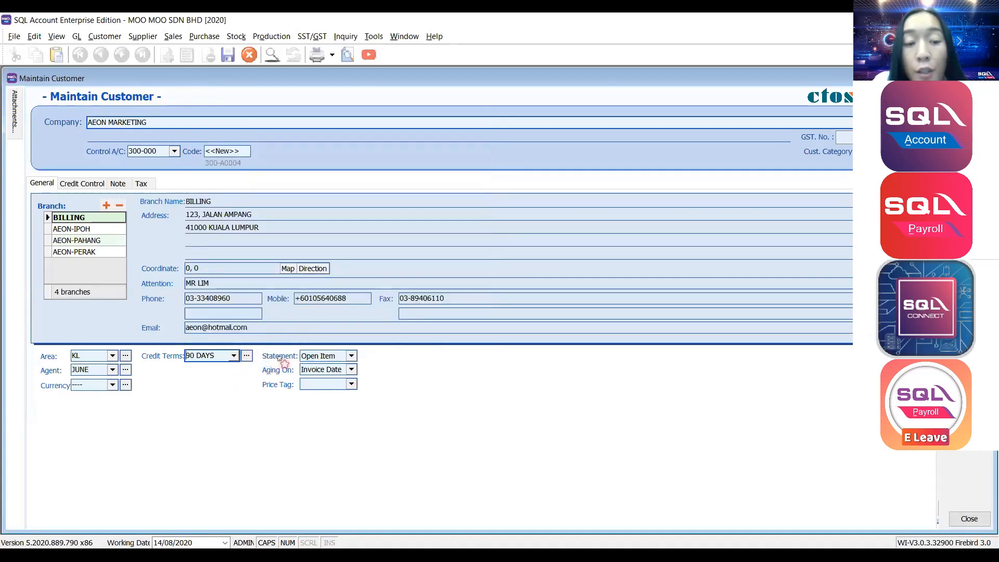
click(351, 356)
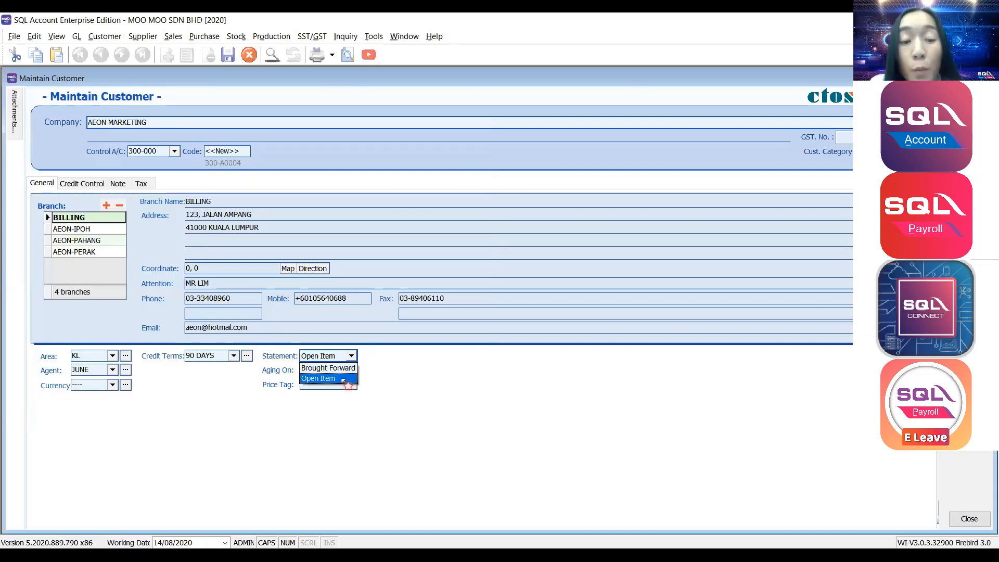
click(397, 377)
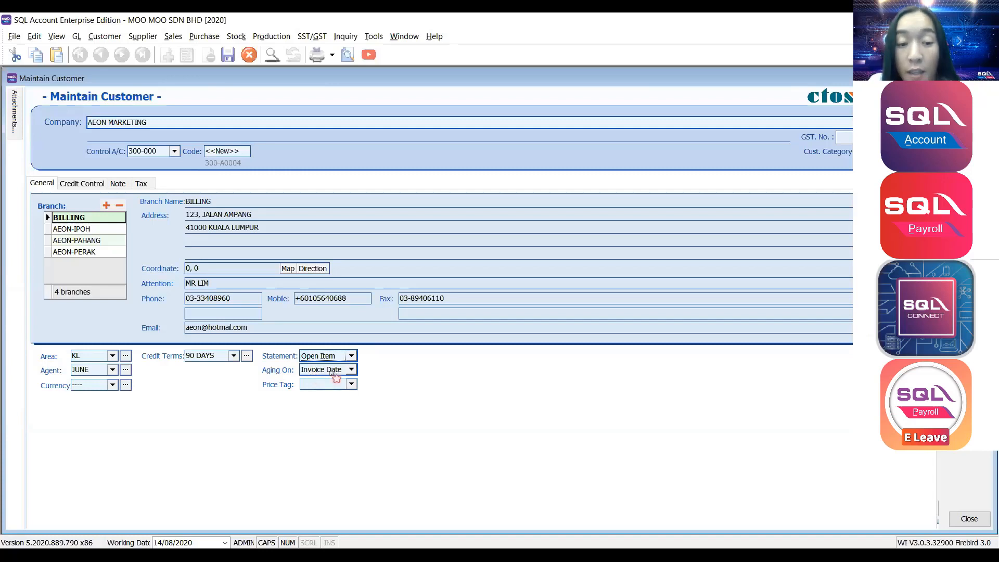
click(352, 370)
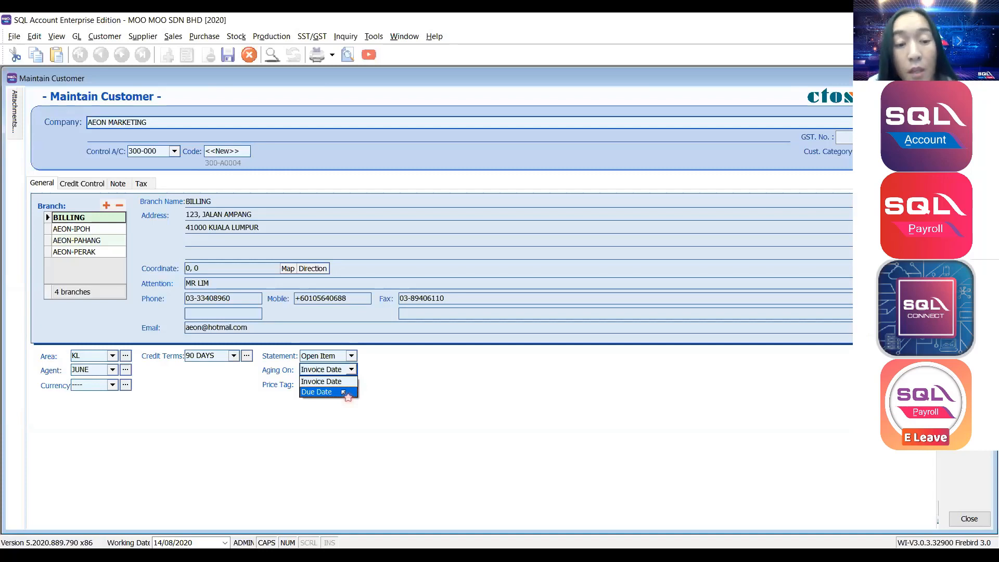
click(405, 394)
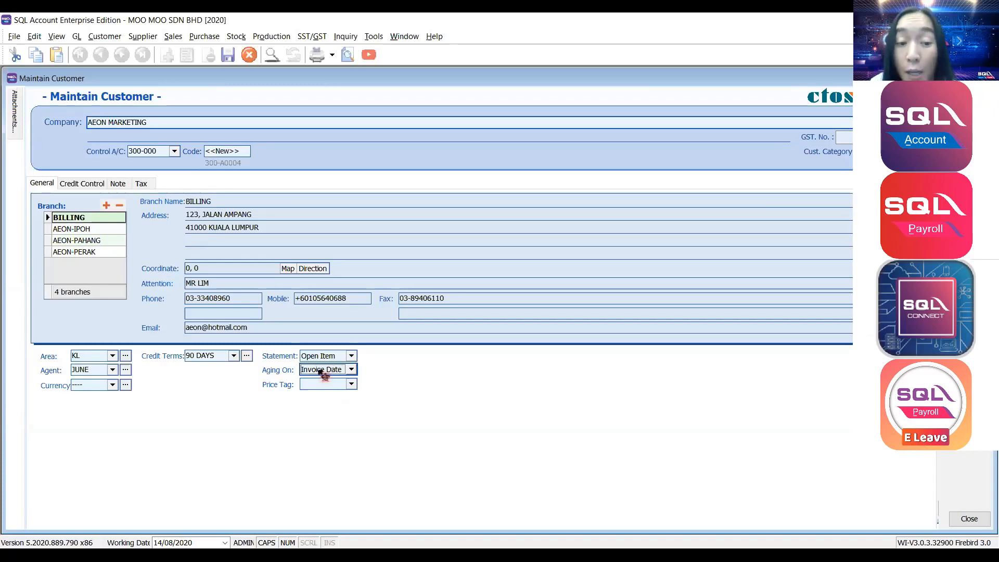
click(119, 184)
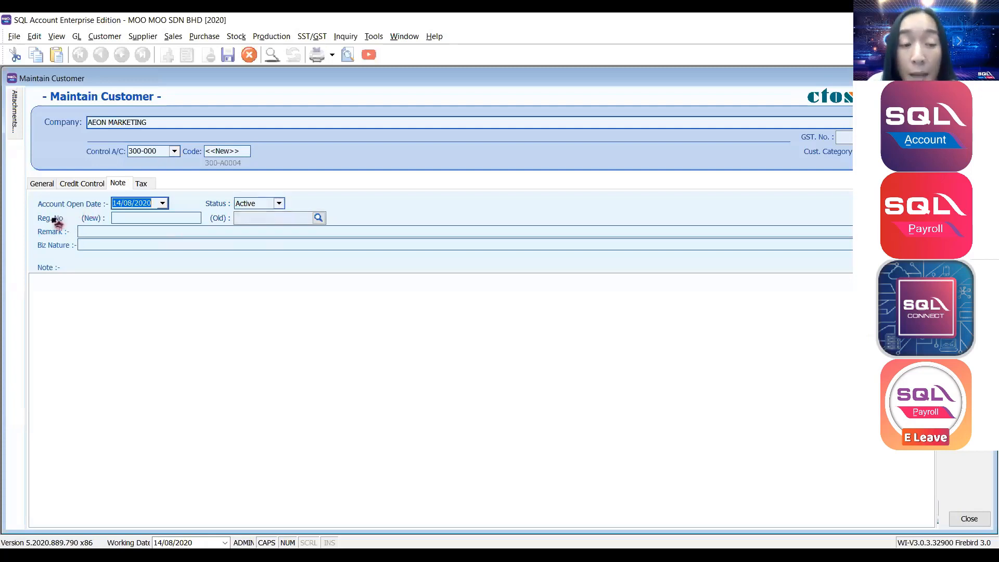
Fill both registration numbers from the AEON MARKETING SDN. BHD. lookup and view its CTOS Company Overview.
click(120, 217)
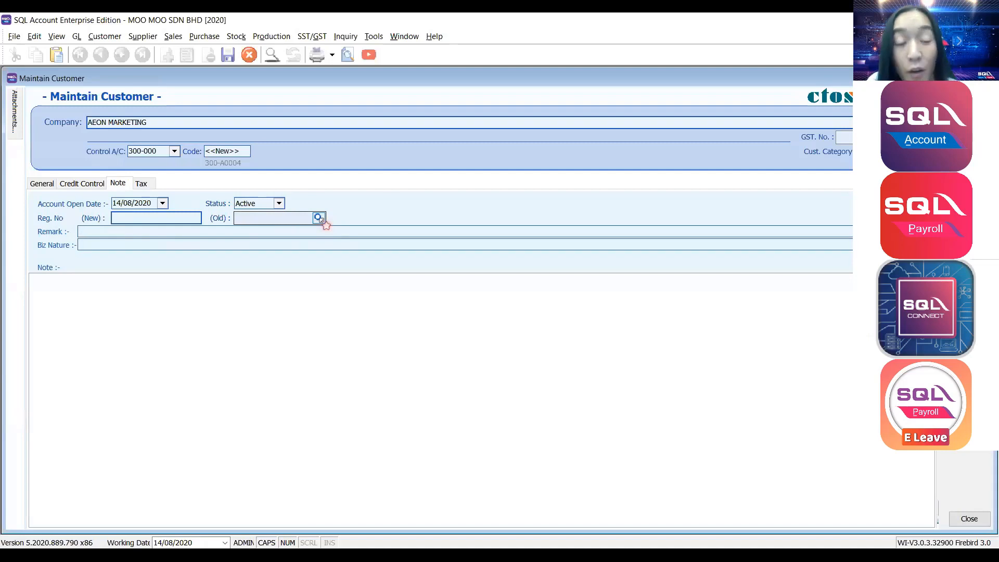
click(318, 218)
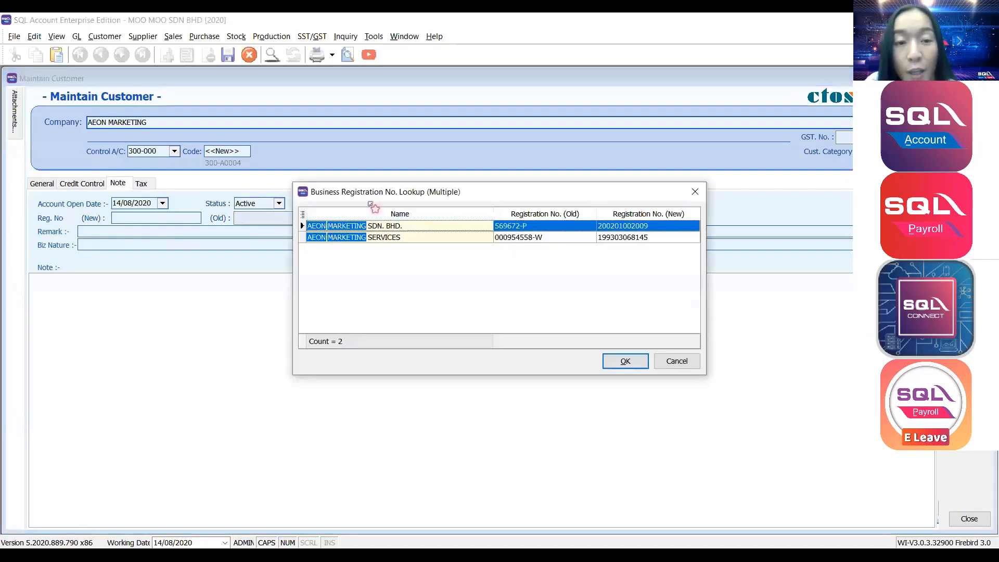
drag(381, 192, 492, 180)
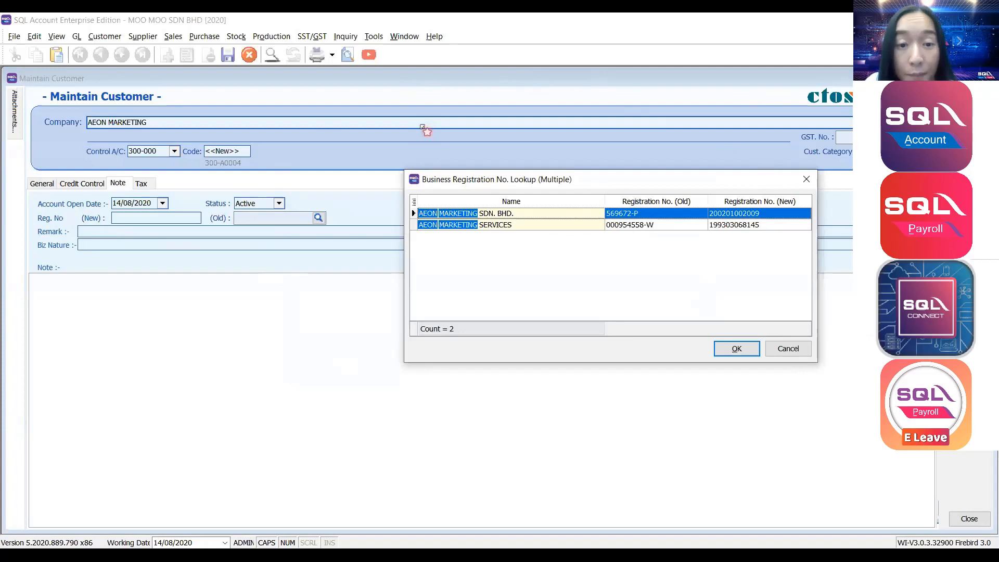
drag(458, 174, 436, 203)
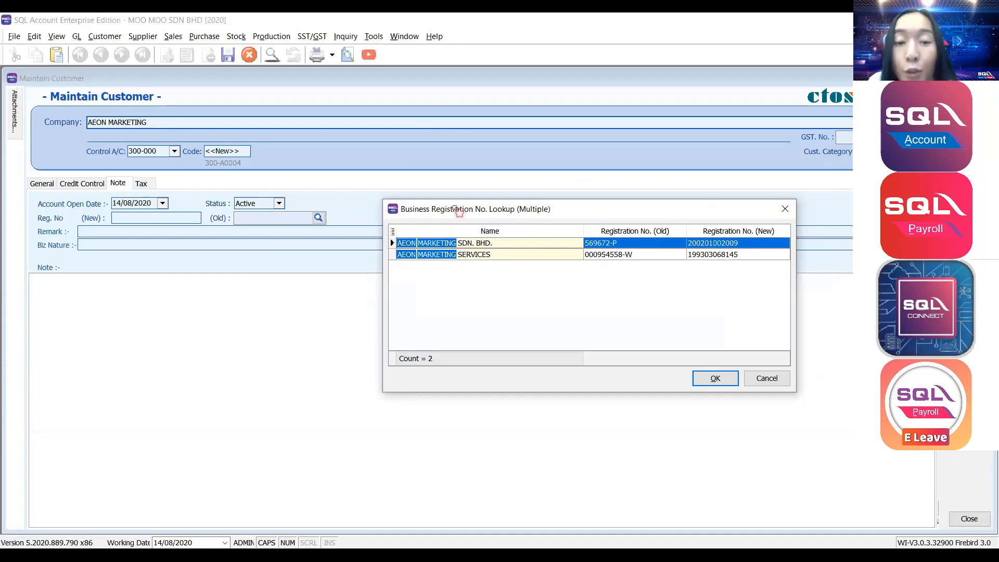
click(787, 210)
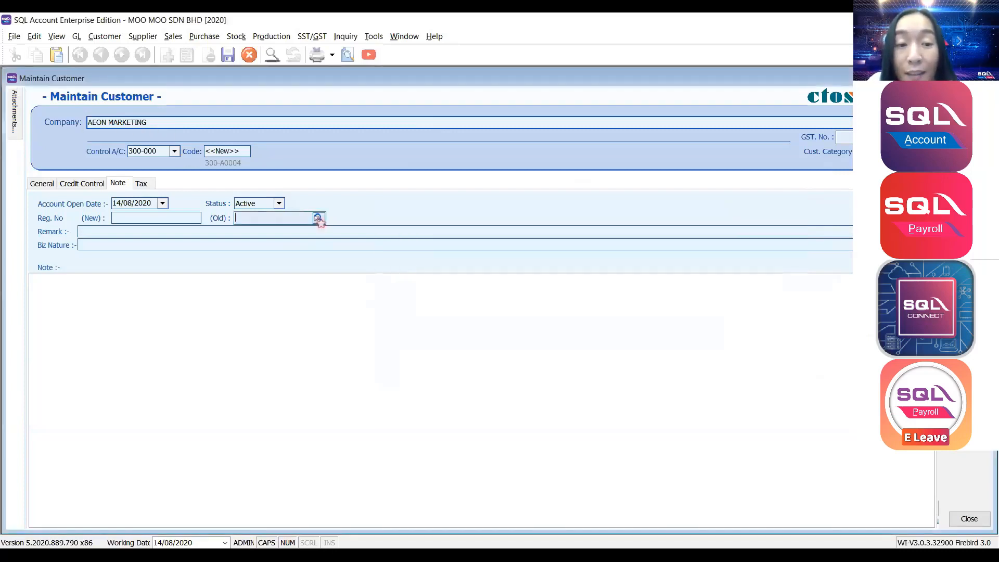
click(318, 218)
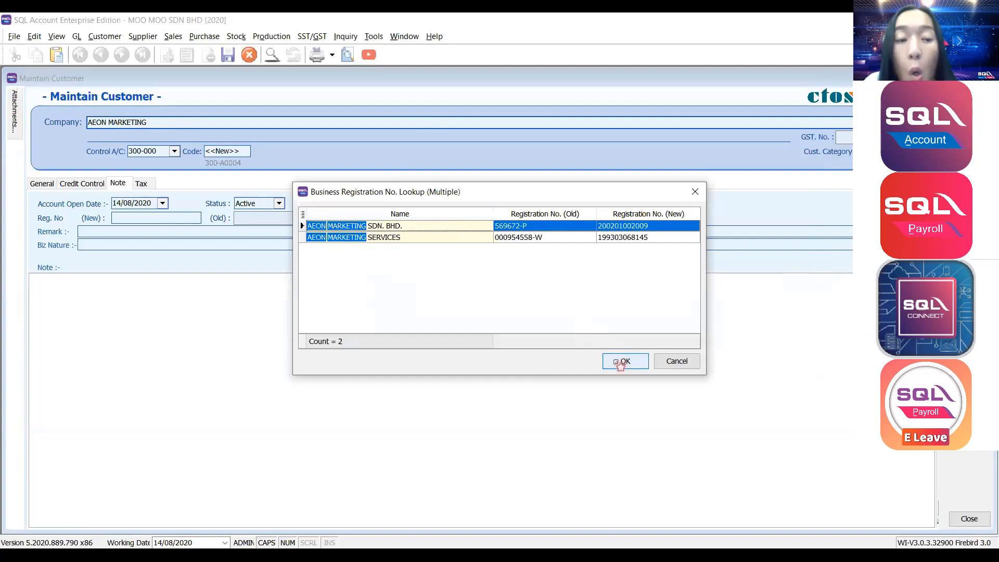
click(621, 363)
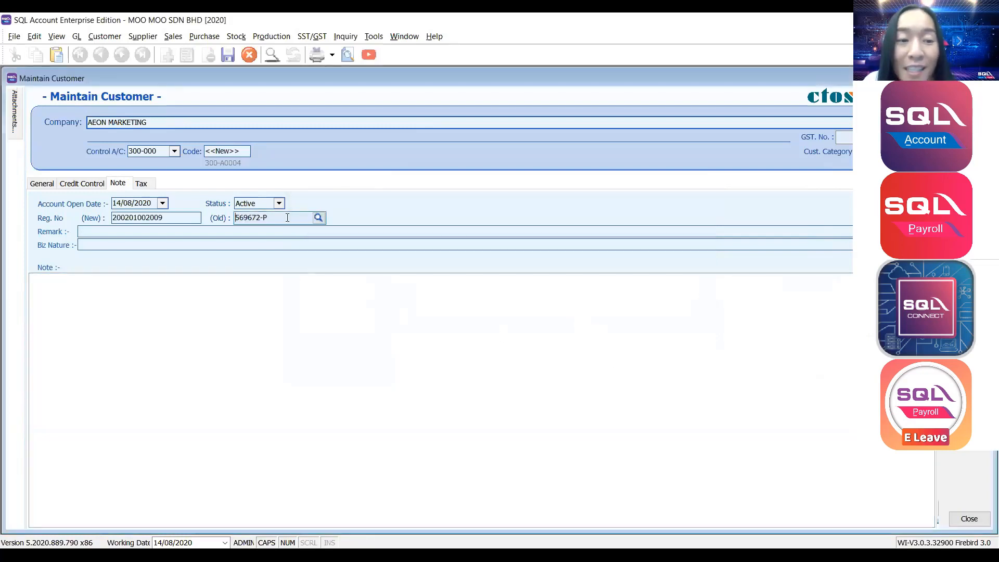
drag(287, 217, 81, 222)
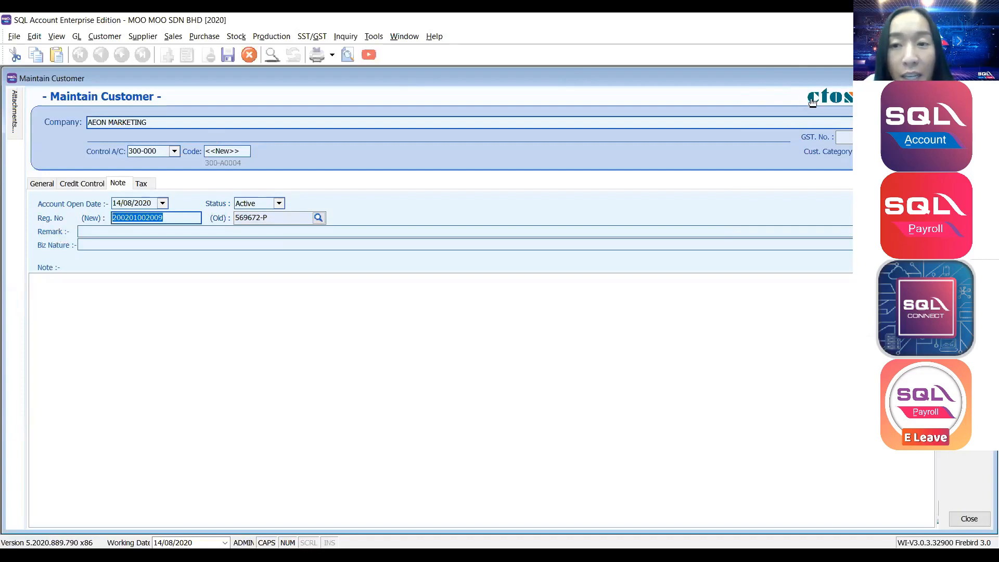
click(813, 102)
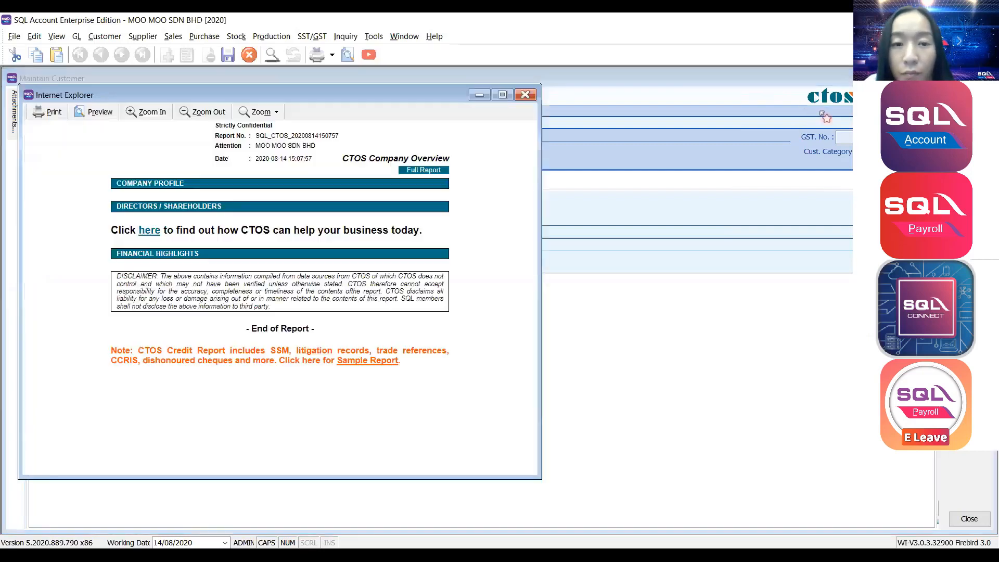
Maximize AEON MARKETING's CTOS Company Overview and scroll through its directors and revenue figures.
click(502, 94)
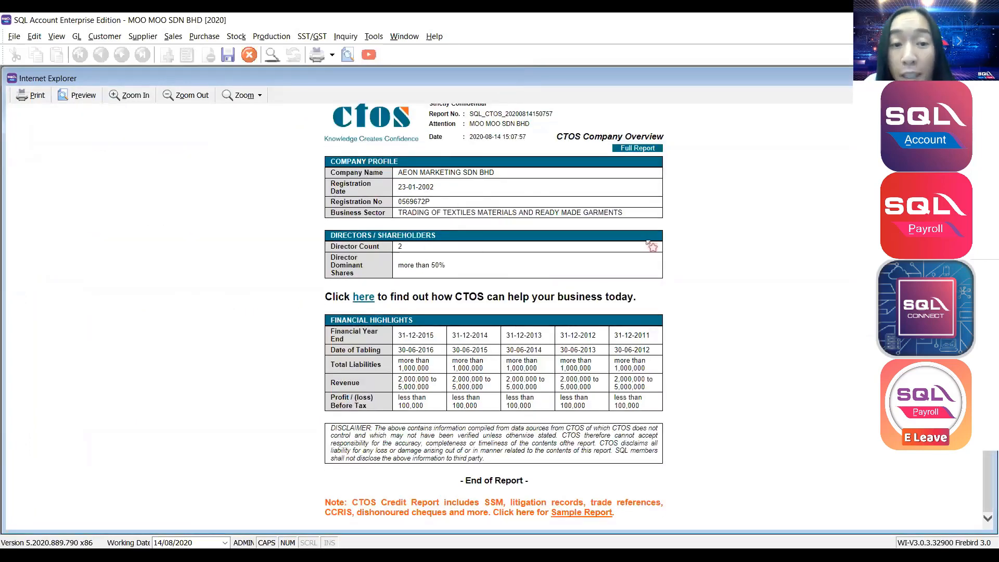
scroll(648, 243, up, 1)
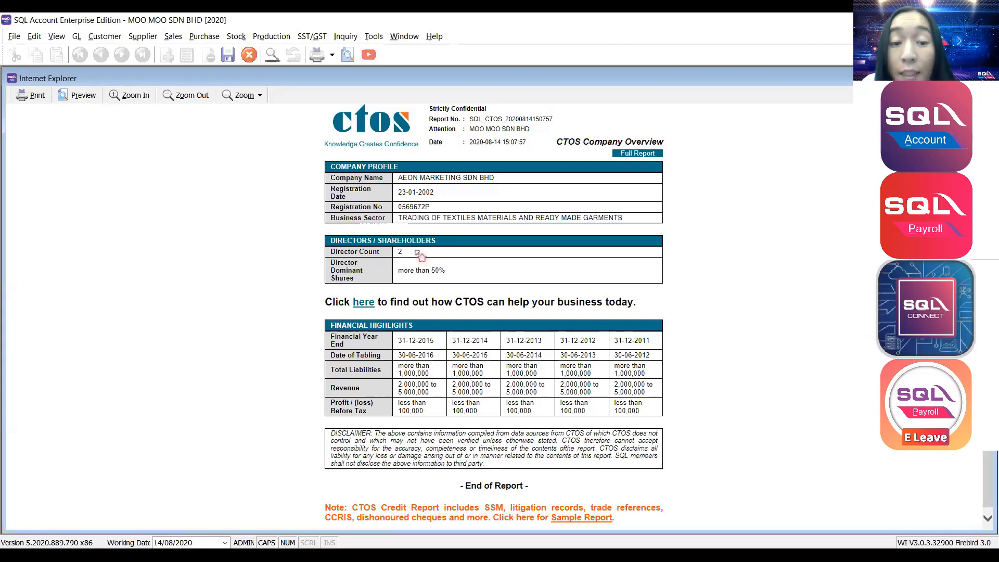
scroll(428, 255, down, 1)
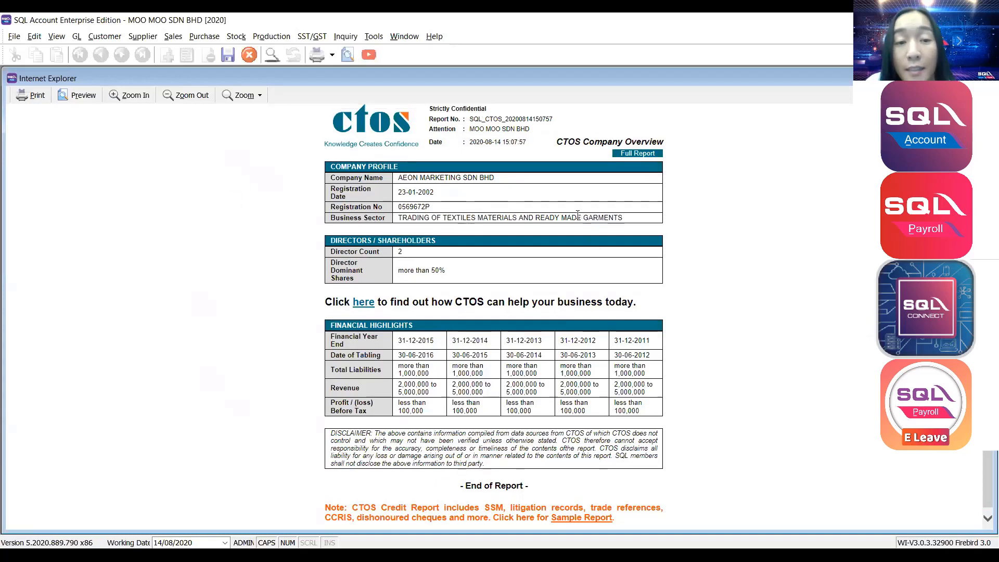
scroll(590, 244, up, 1)
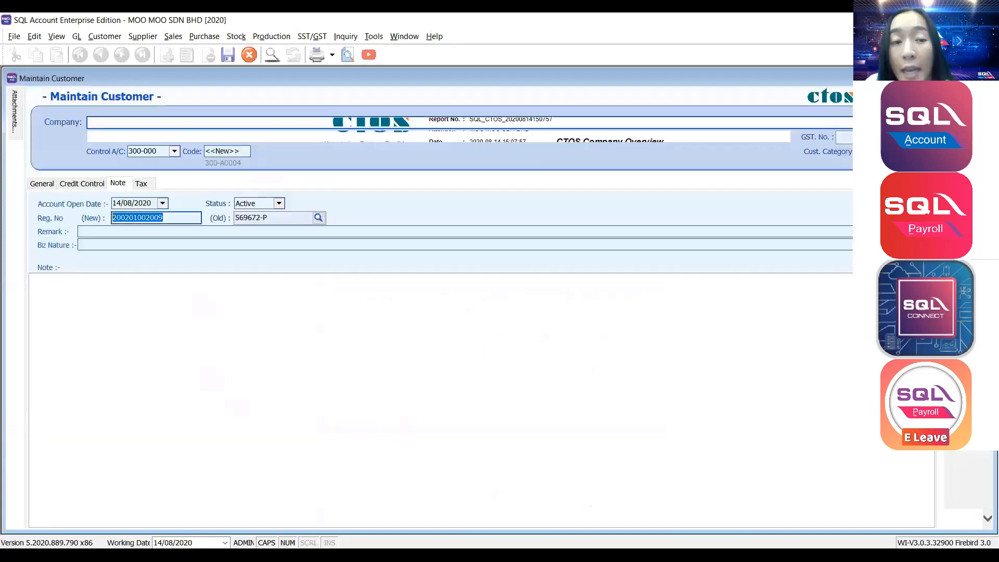
Step through the customer's remark, business nature and note fields.
click(83, 229)
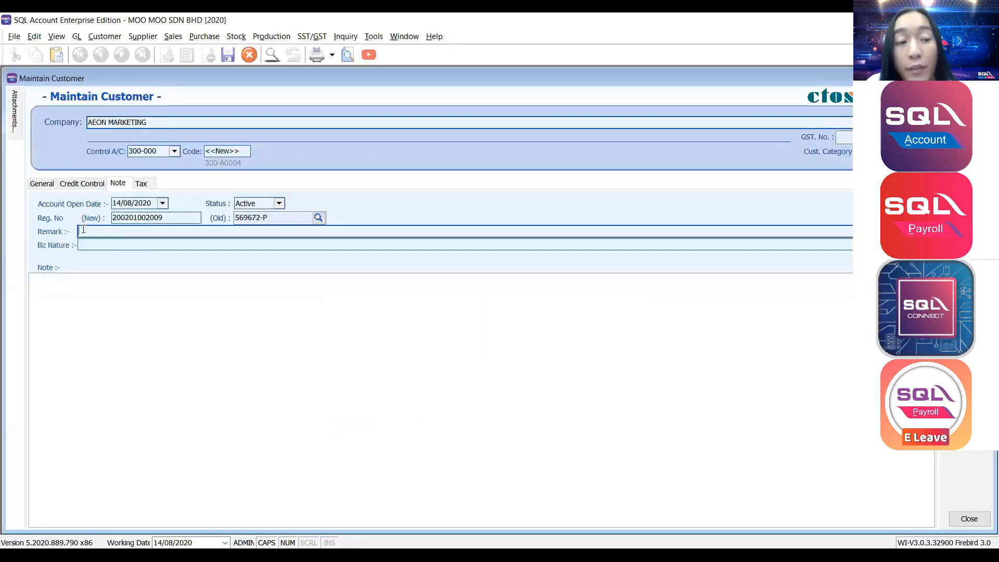
click(141, 244)
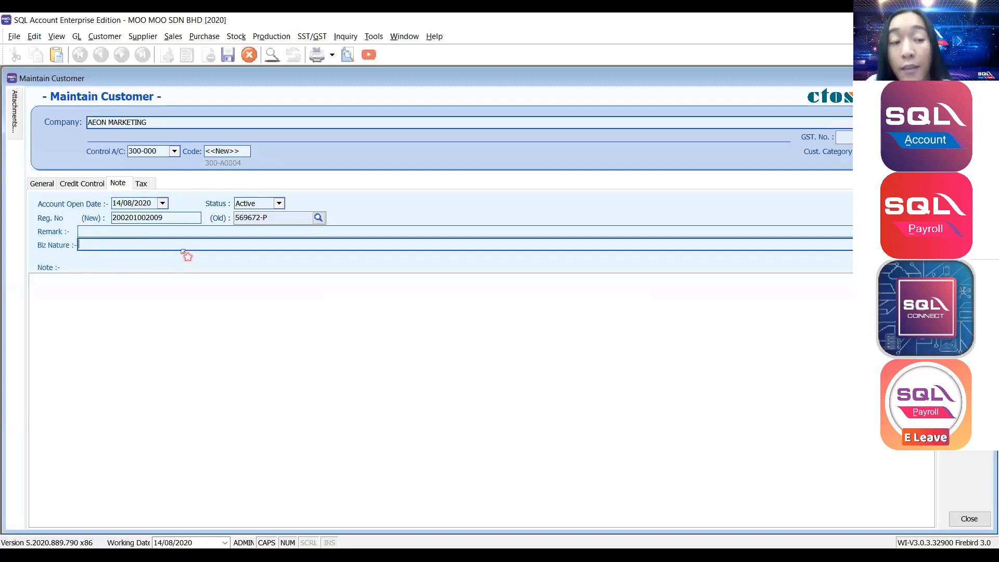
click(170, 294)
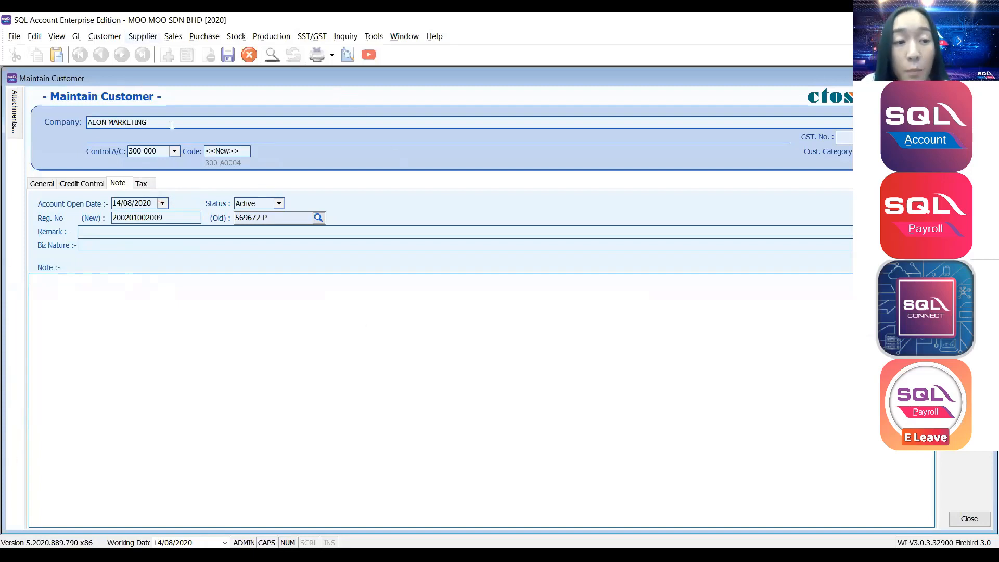
On the Tax tab, filter the Default Tax list to the SEC exemption codes SEC1–SEC5.
click(142, 184)
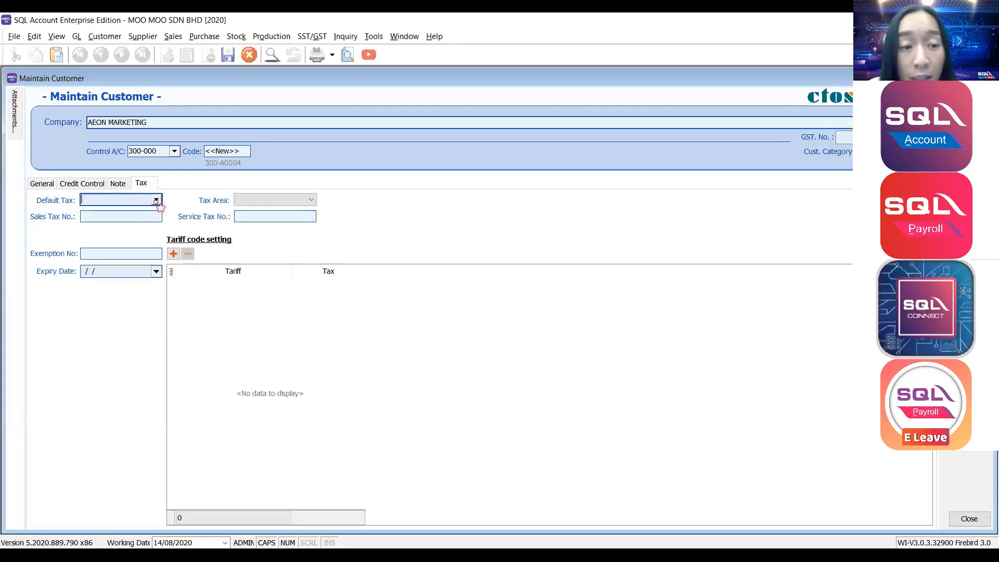
click(155, 201)
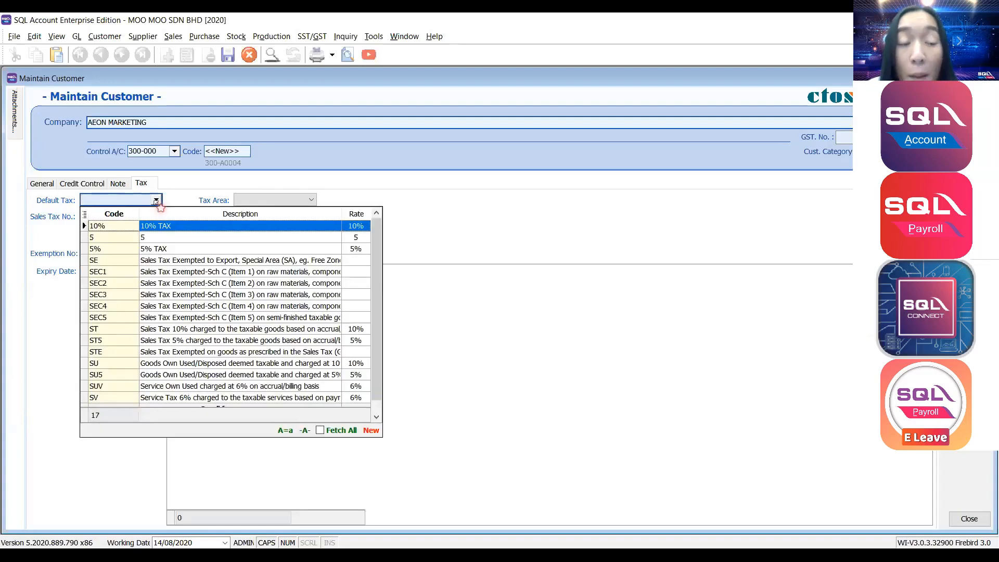
click(192, 185)
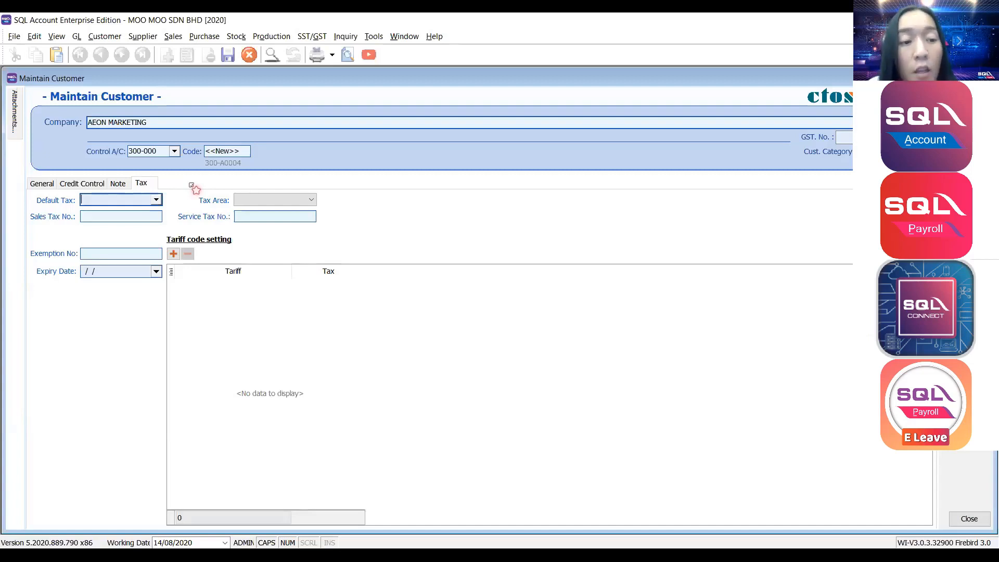
click(156, 200)
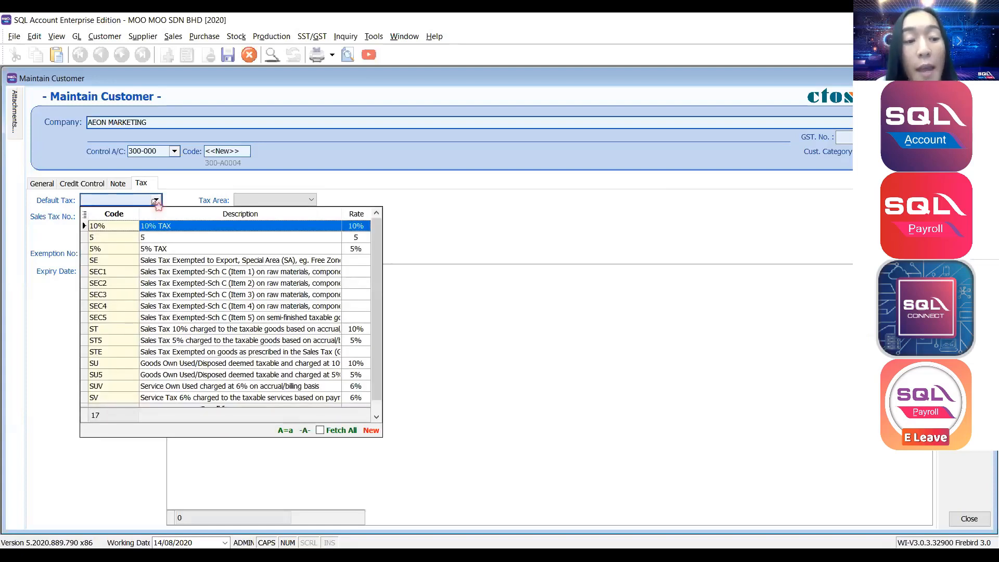
text(SEC)
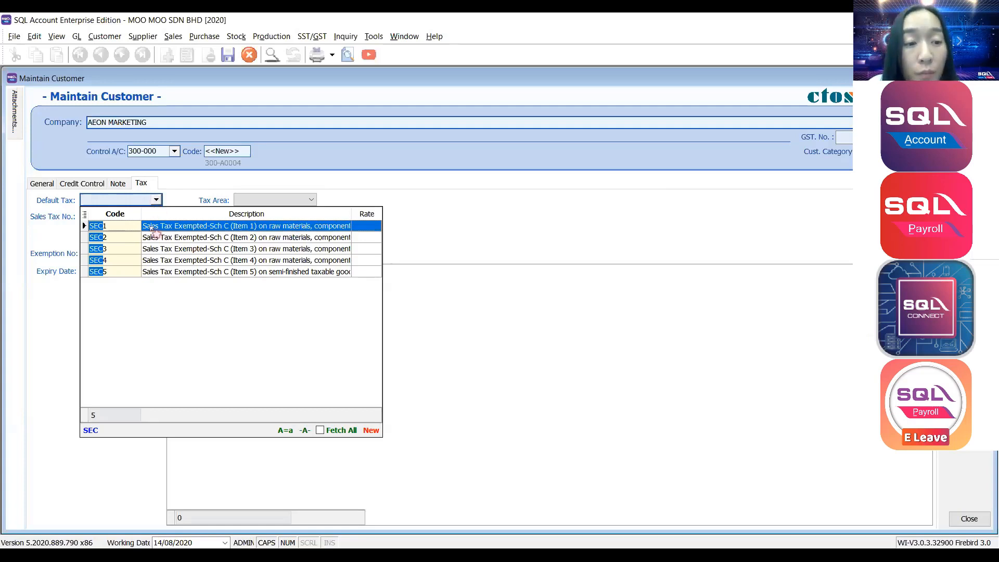
Pick SEC1 as default tax, then delete it so the default tax stays blank.
click(112, 226)
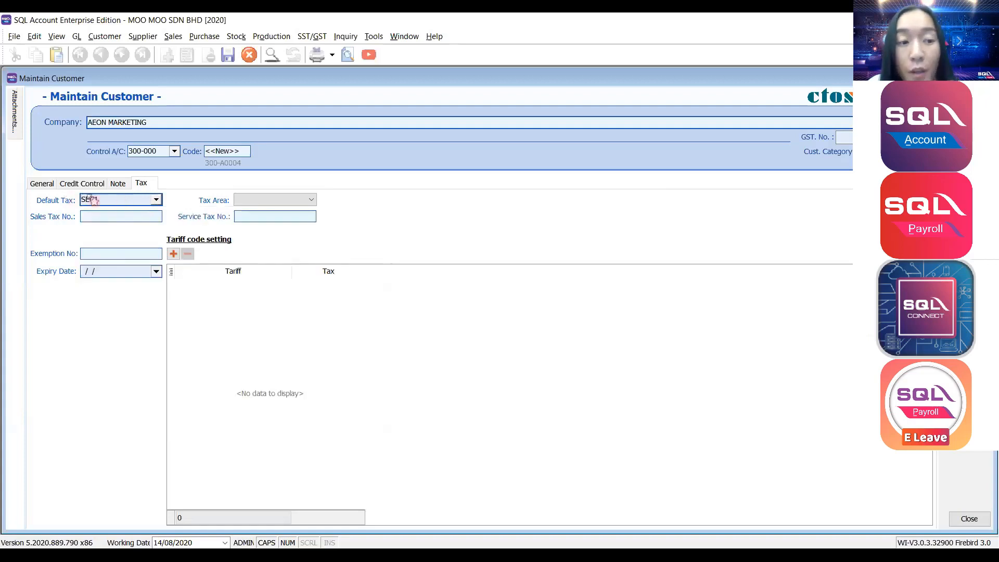
drag(110, 198, 3, 182)
key(BackSpace)
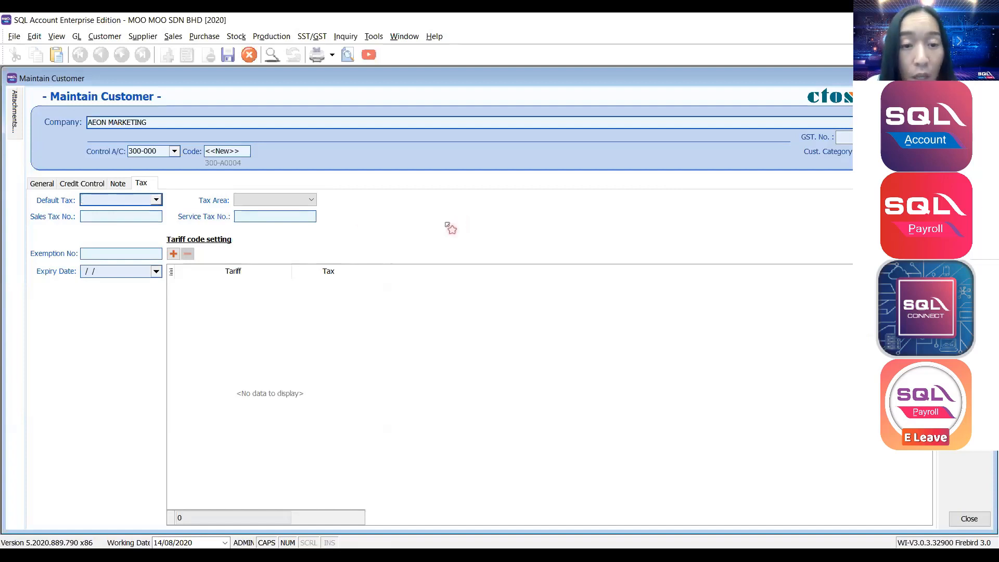
click(177, 124)
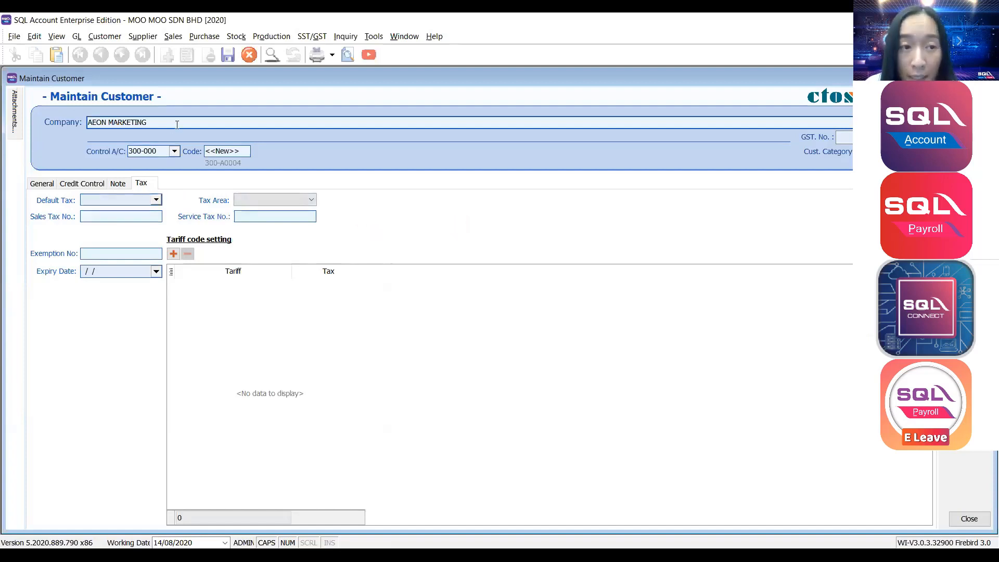
click(156, 200)
click(595, 186)
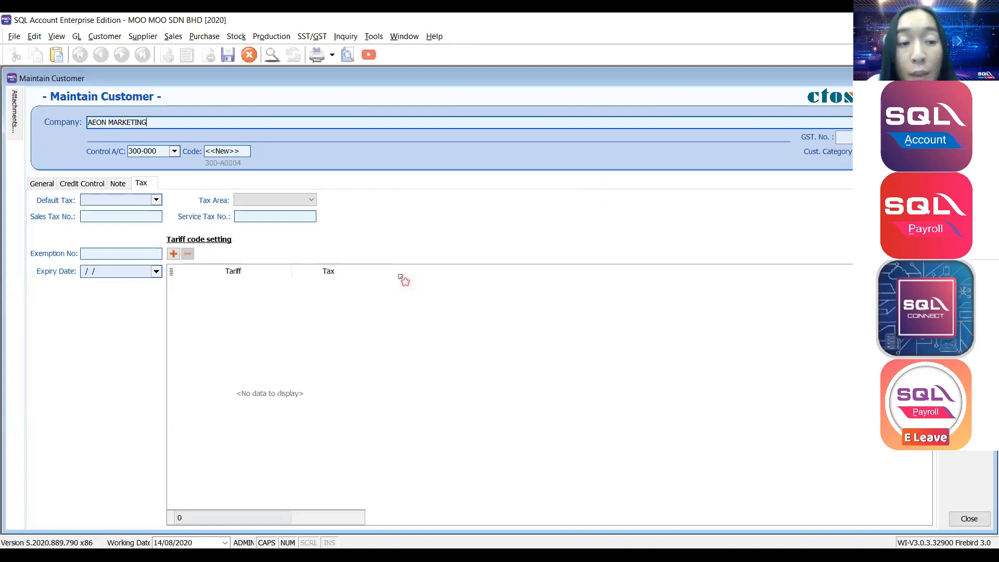
Add a new row to the customer's tariff code setting table.
click(173, 254)
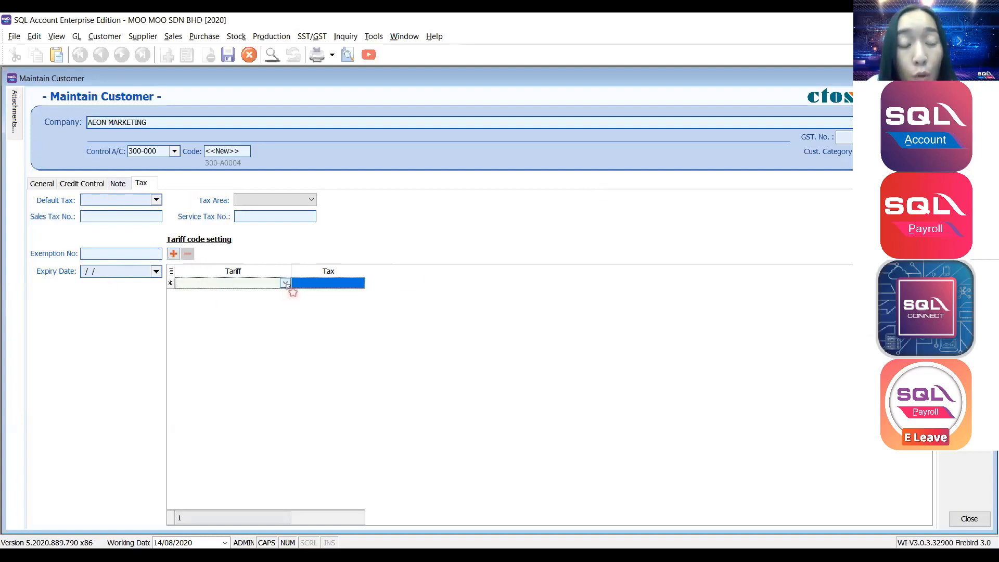
click(286, 283)
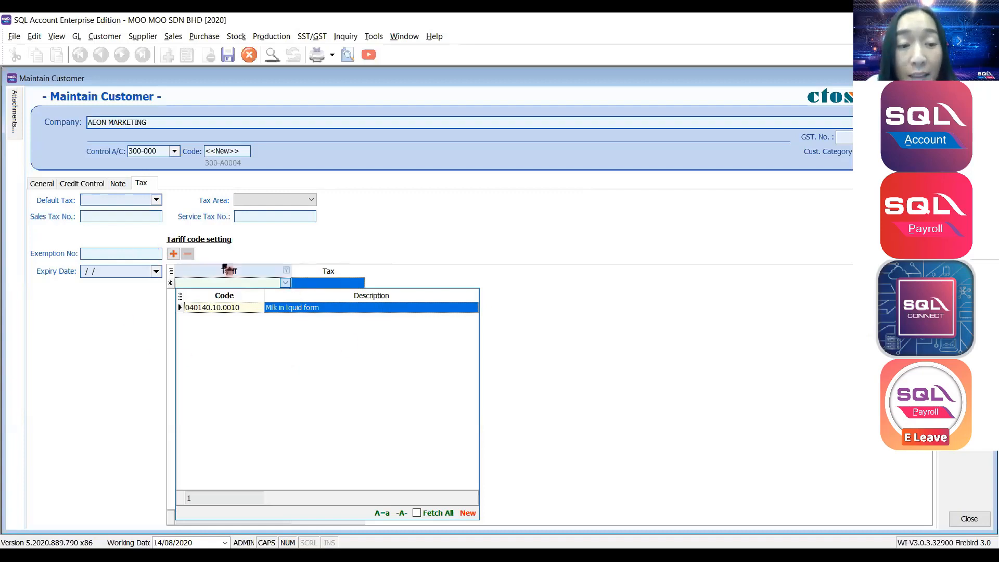
click(263, 281)
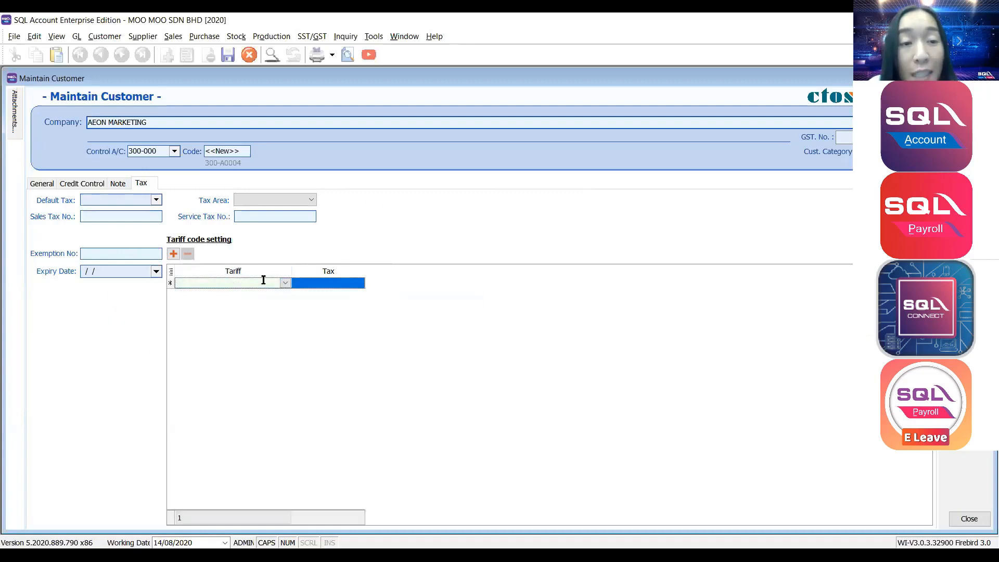
Give stock item ANT (ANTENNA) tariff code 040140.10.0010 and save it.
click(241, 37)
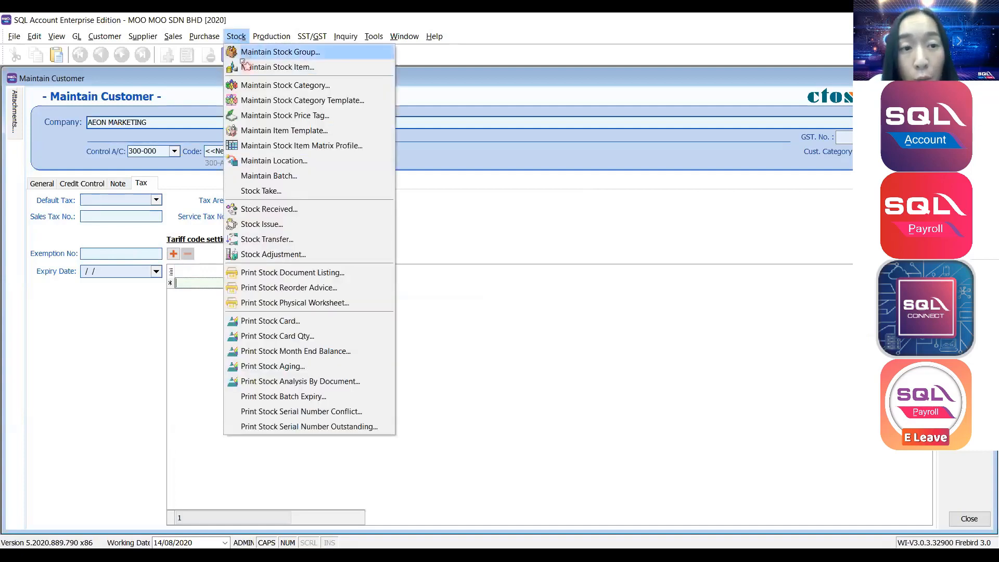
key(Escape)
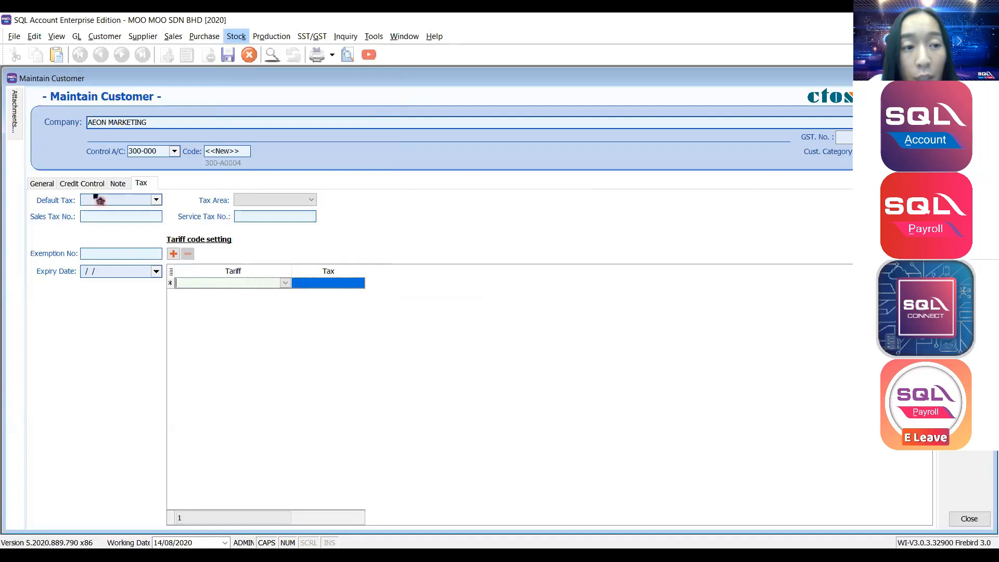
click(95, 197)
click(96, 189)
double_click(97, 189)
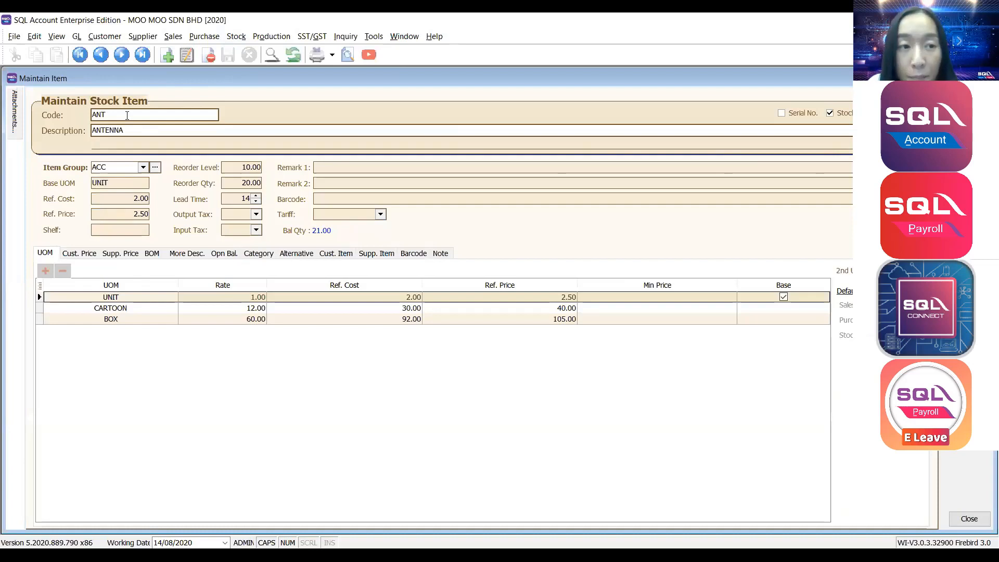
click(970, 117)
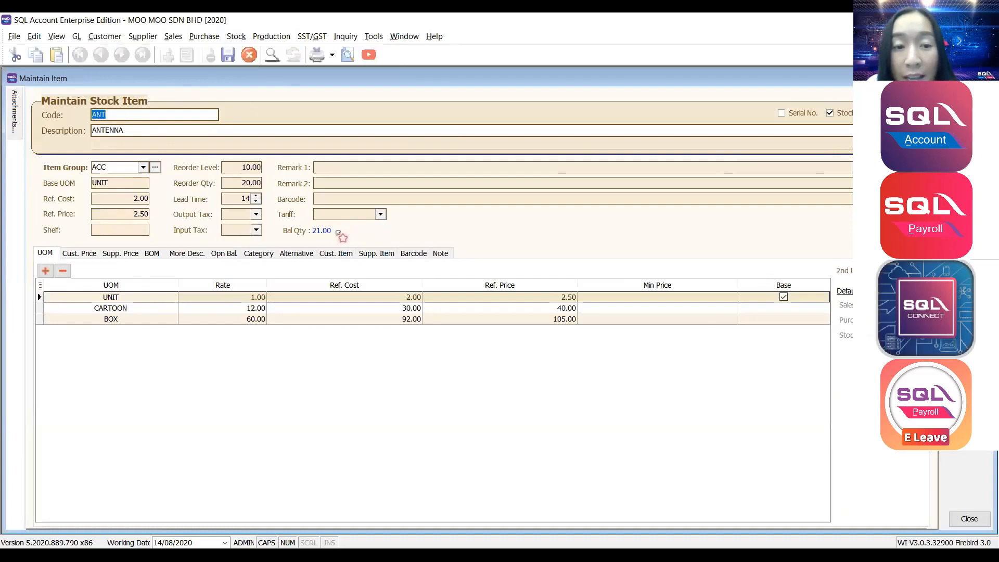
click(381, 215)
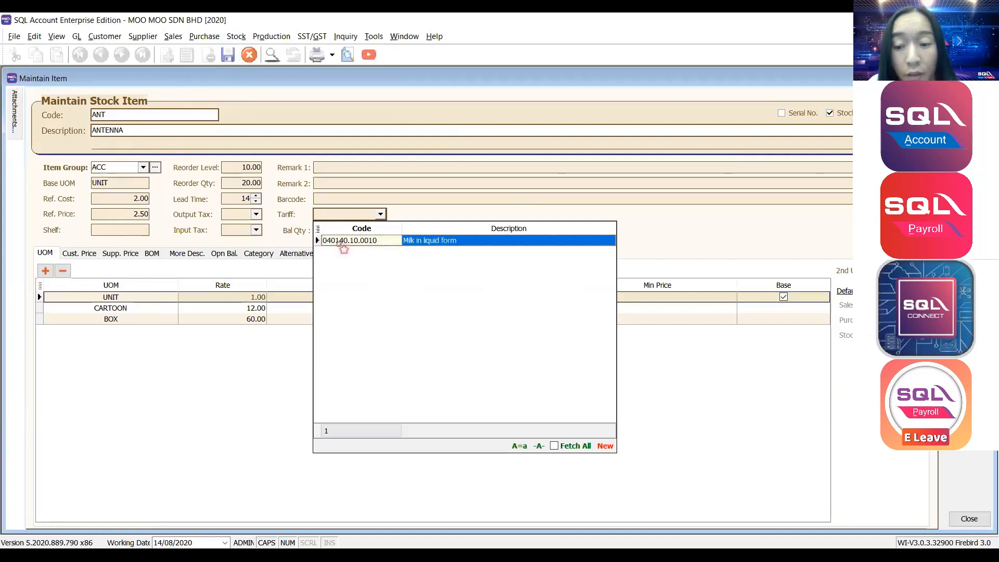
click(341, 241)
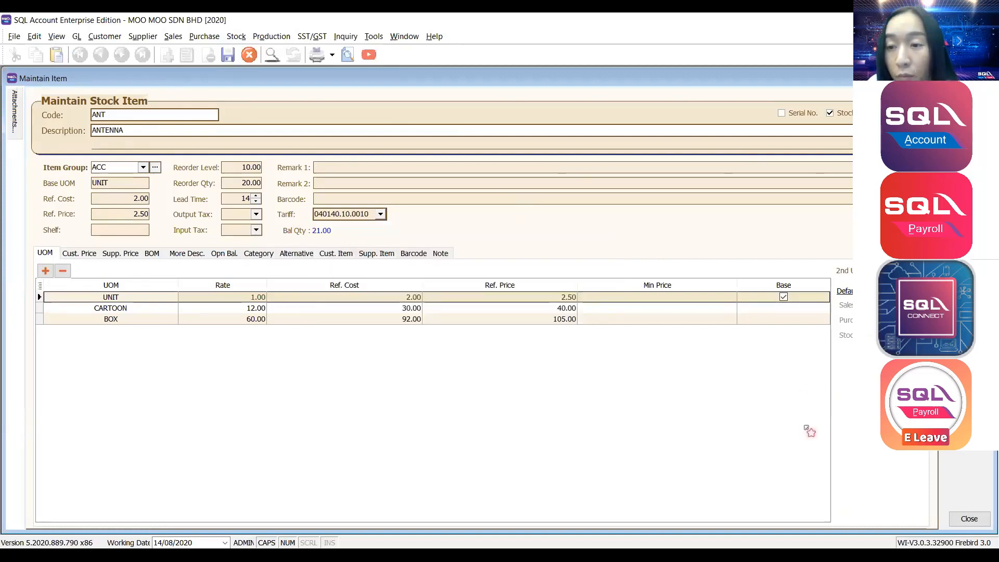
key(ctrl+s)
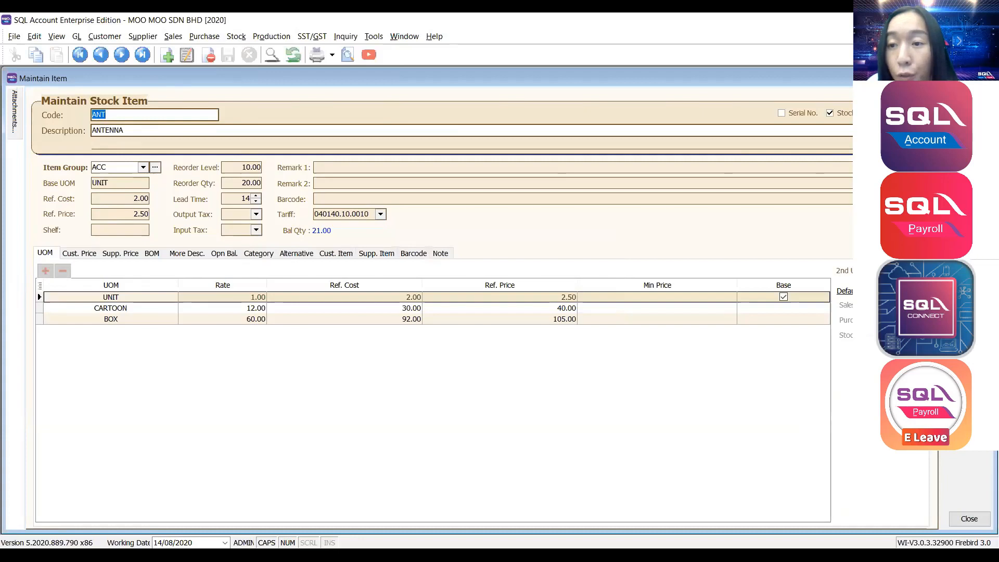
click(989, 78)
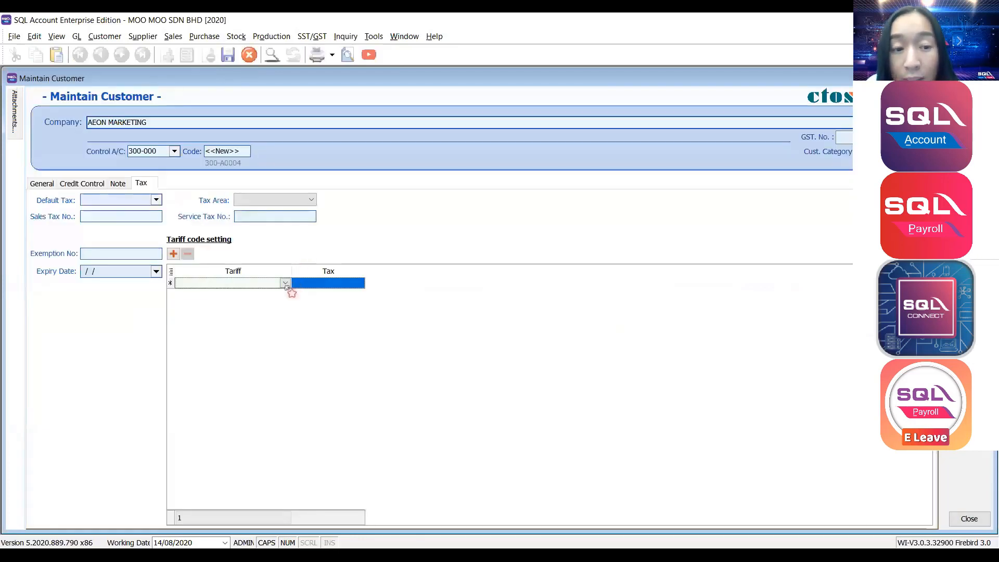
Set the customer's tariff row to 040140.10.0010 with tax code SEC1.
click(286, 283)
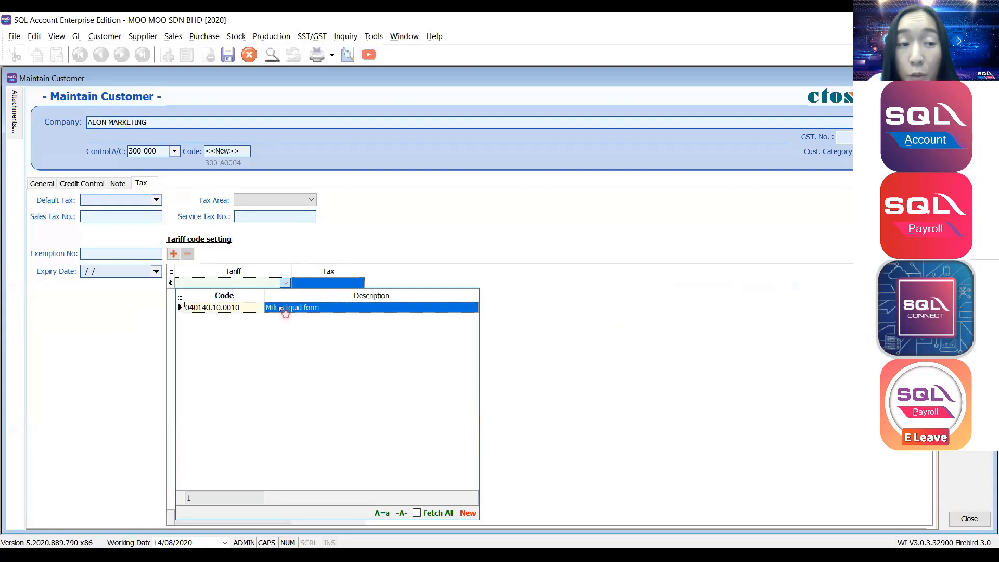
key(Left)
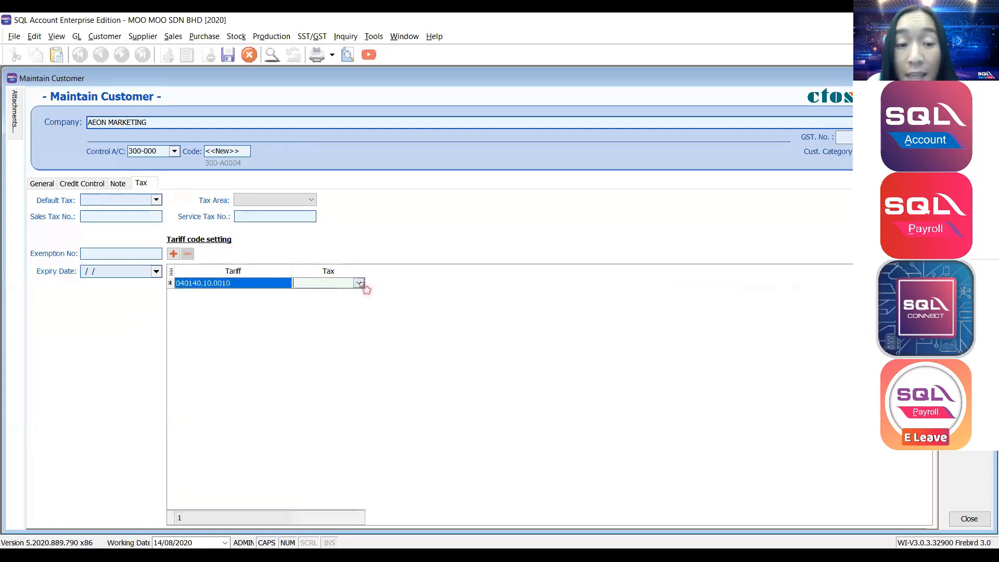
click(359, 283)
text(SEC1)
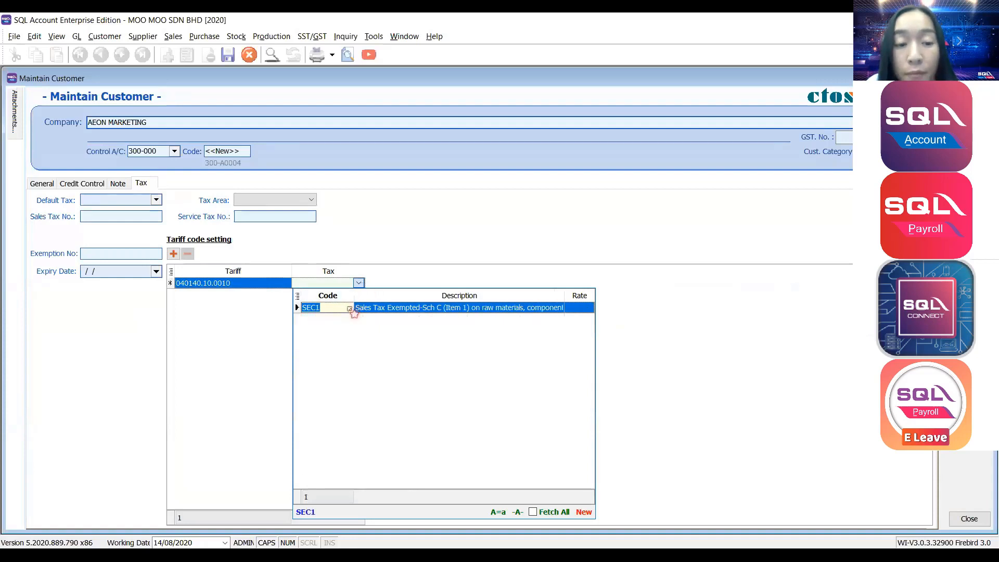
click(350, 308)
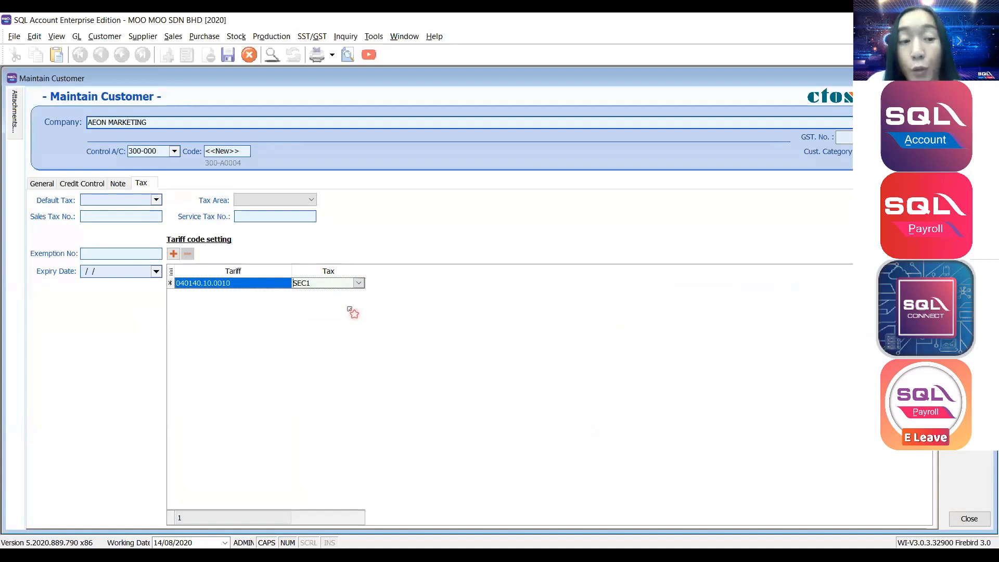
click(127, 214)
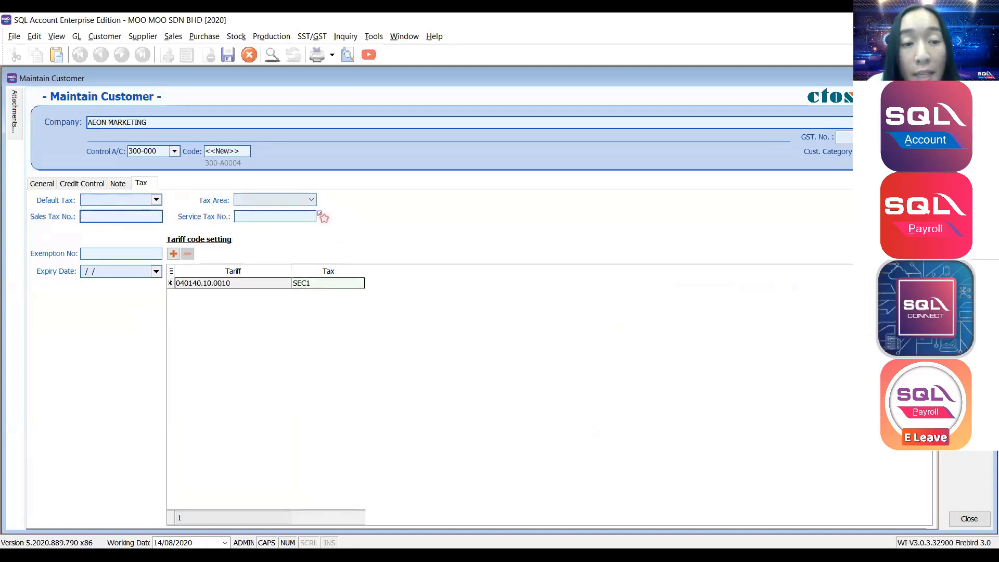
Enter the customer's tax exemption number and save the AEON MARKETING record.
click(106, 256)
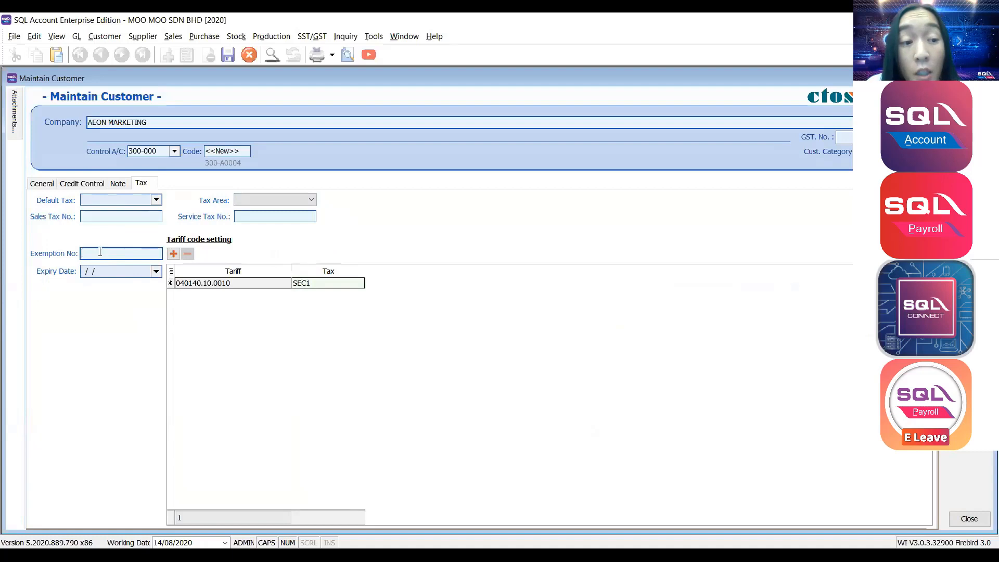
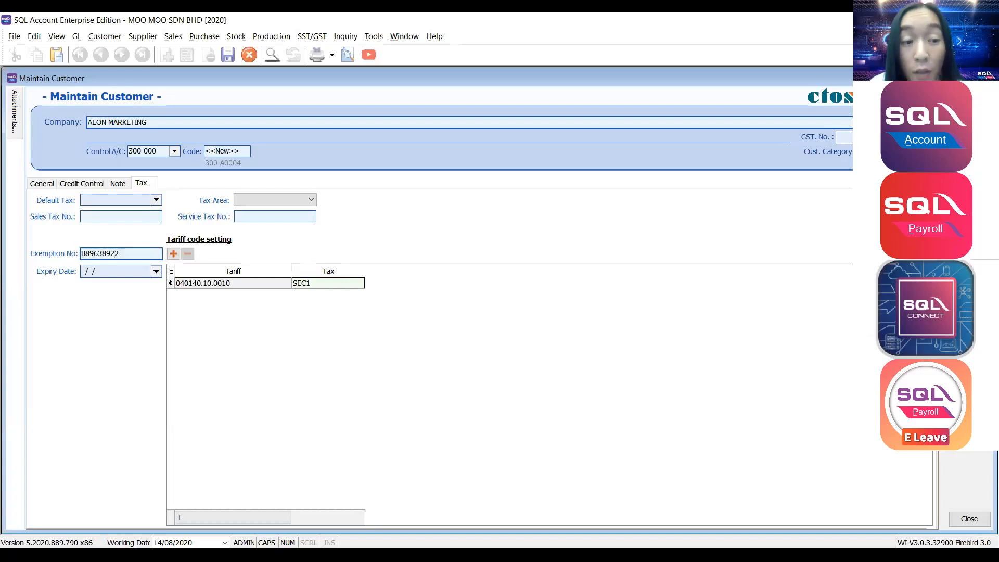
click(107, 271)
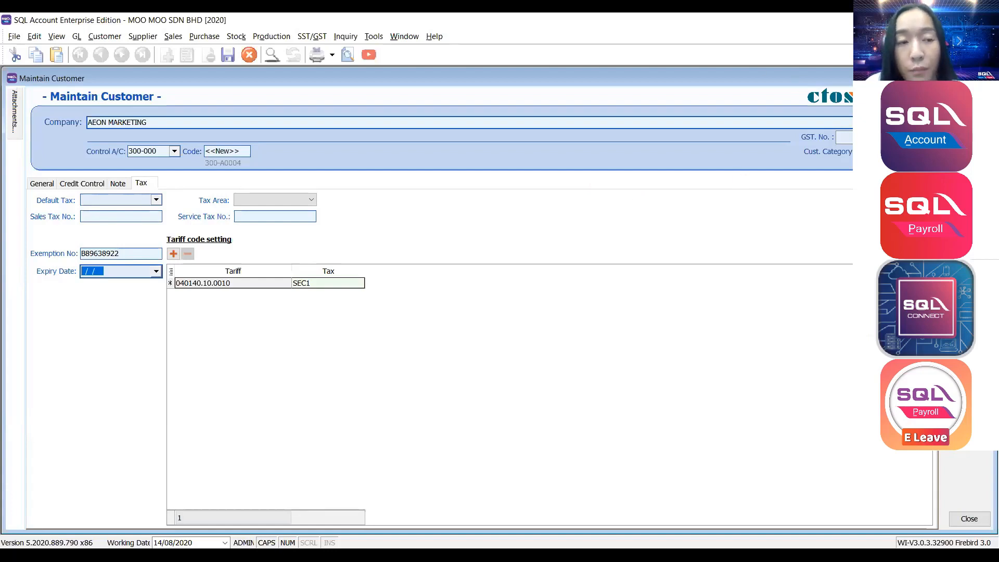
key(ctrl+s)
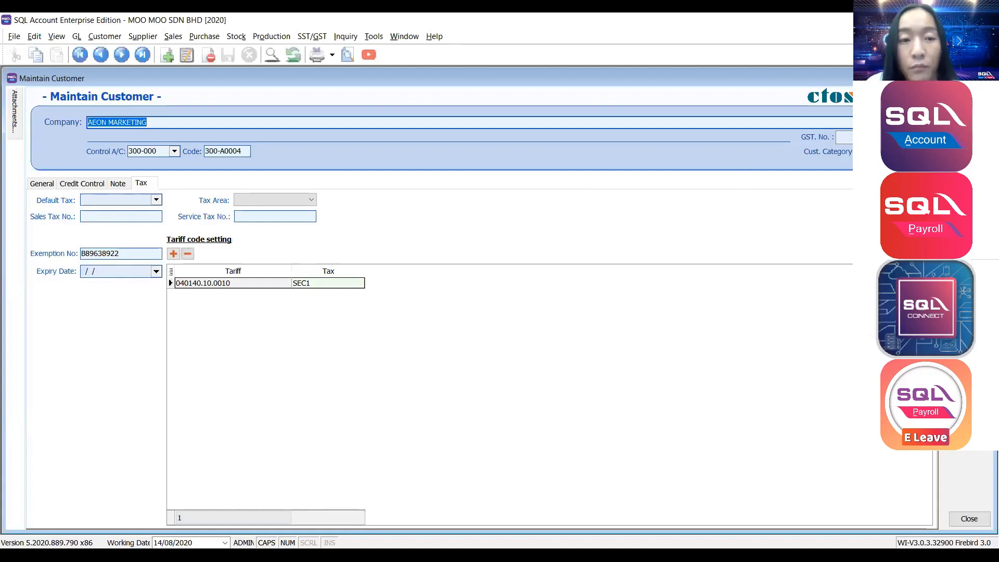
Pass through the supplier list, then open Stock's Maintain Stock Item list of 64 items.
click(42, 183)
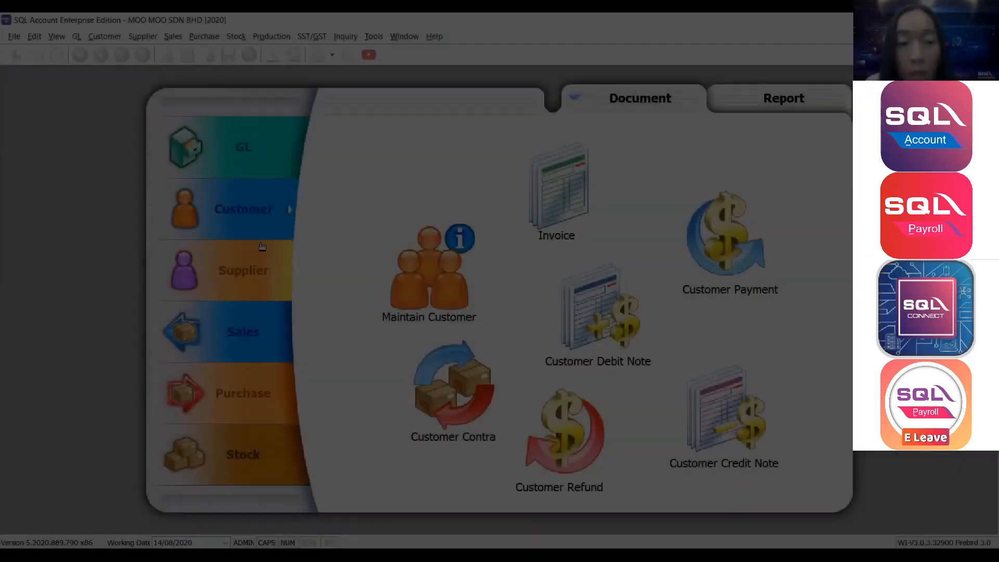
click(210, 280)
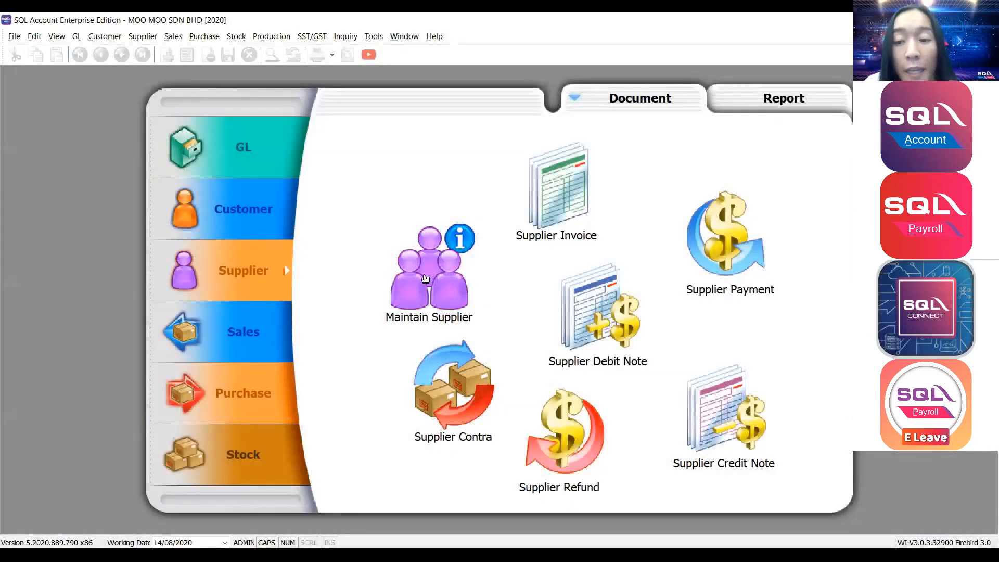
click(425, 278)
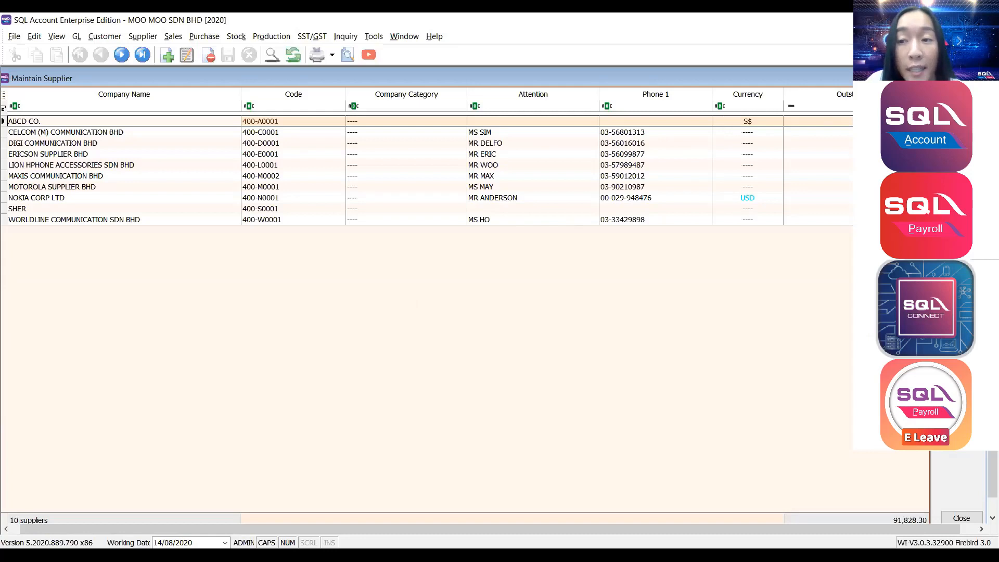
click(962, 98)
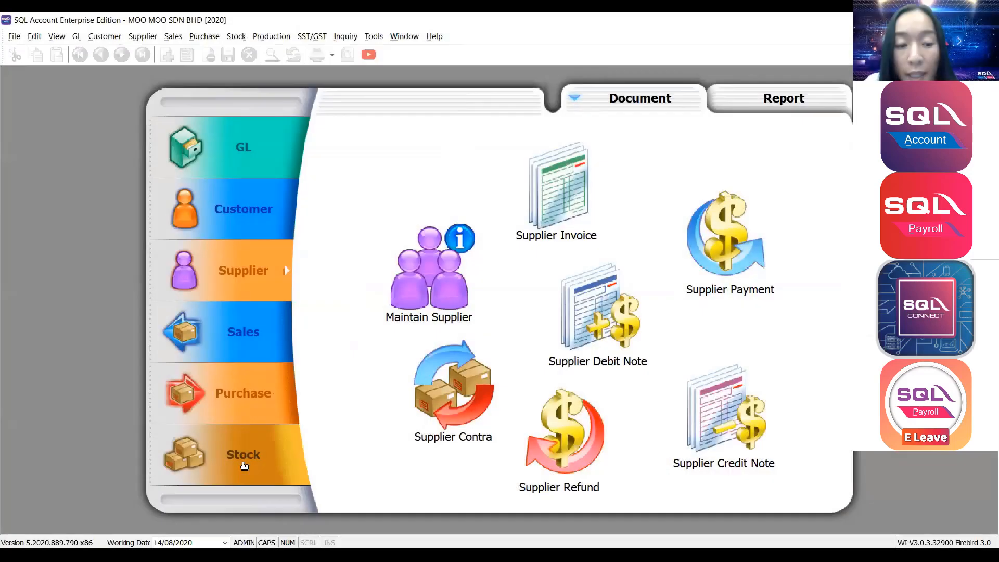
click(242, 471)
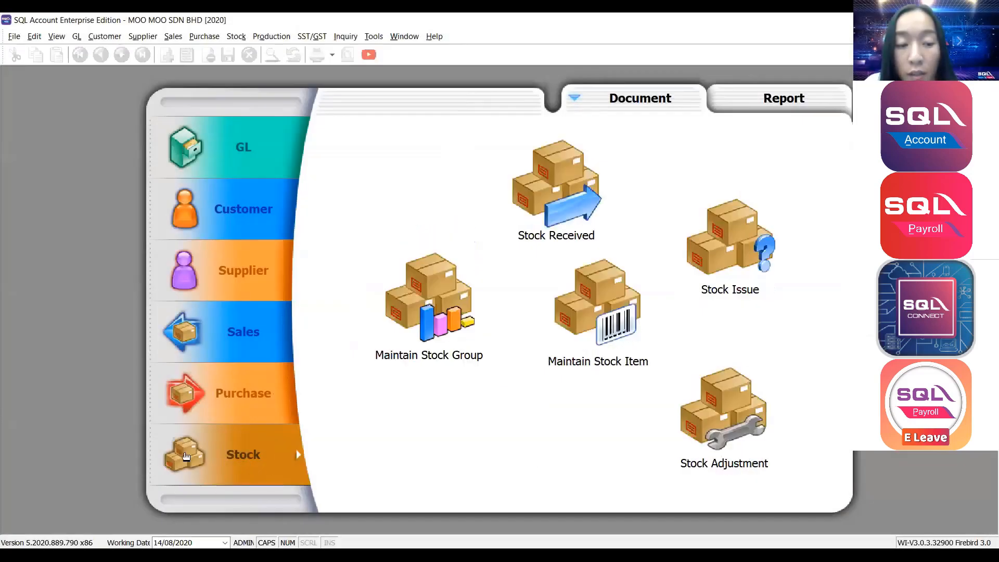
click(583, 309)
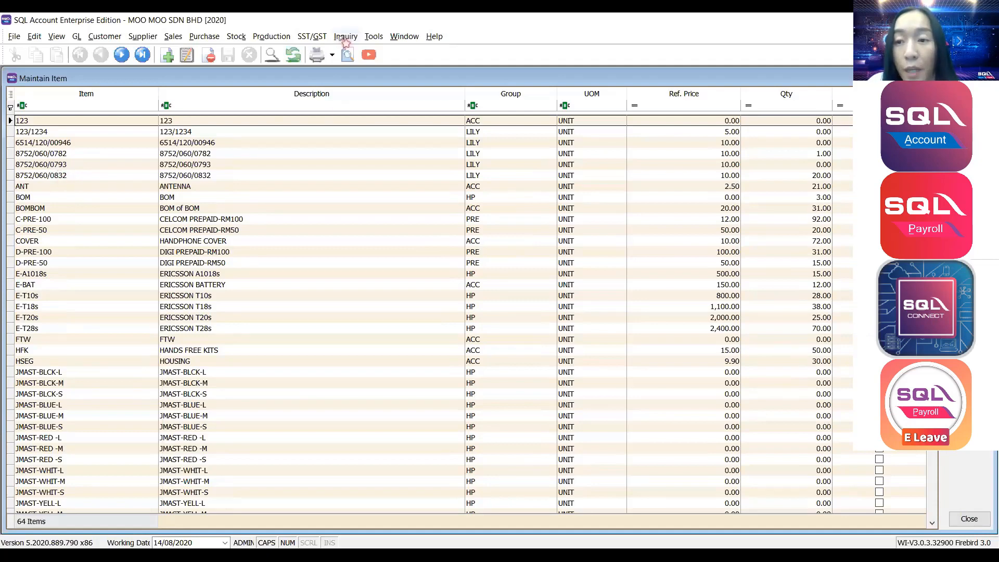
Create a new stock item coded C-MILK, described COW MILK, in item group ACC.
click(969, 98)
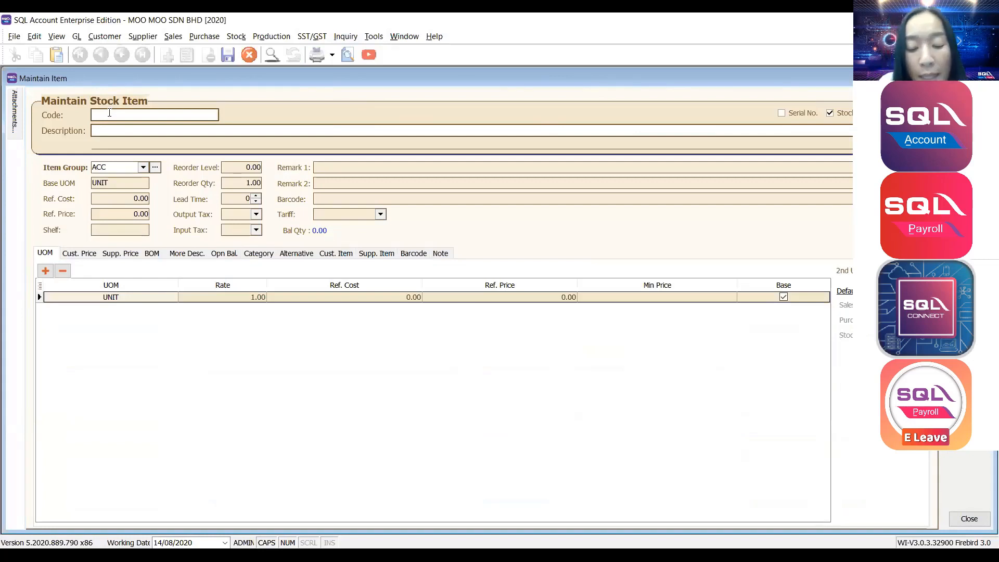
text(C)
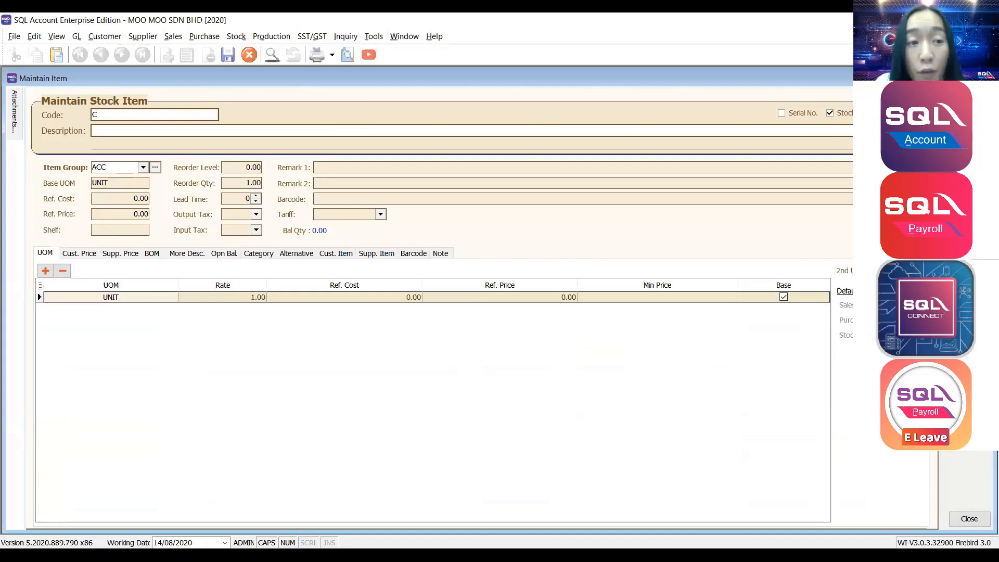
text(-MILK)
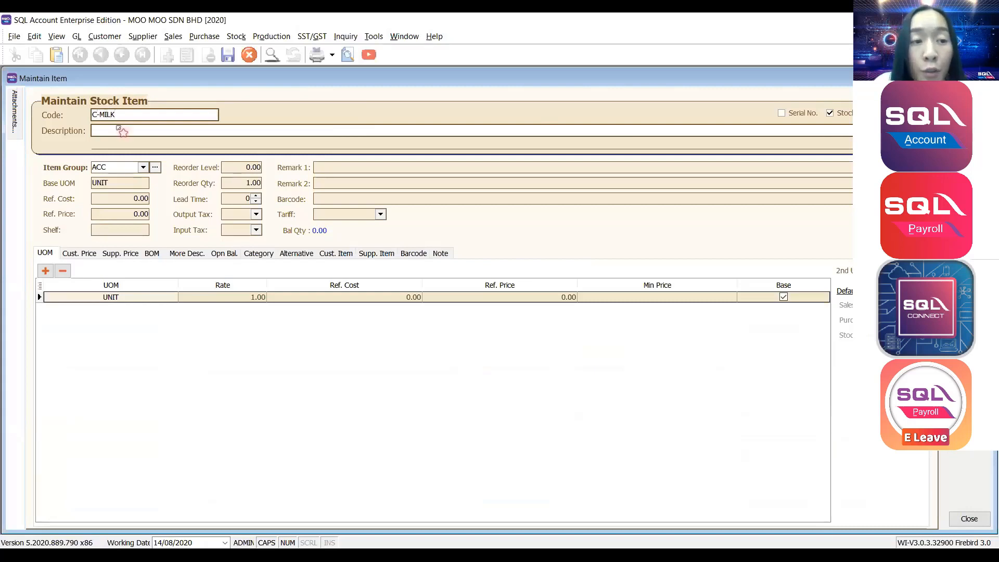
click(121, 130)
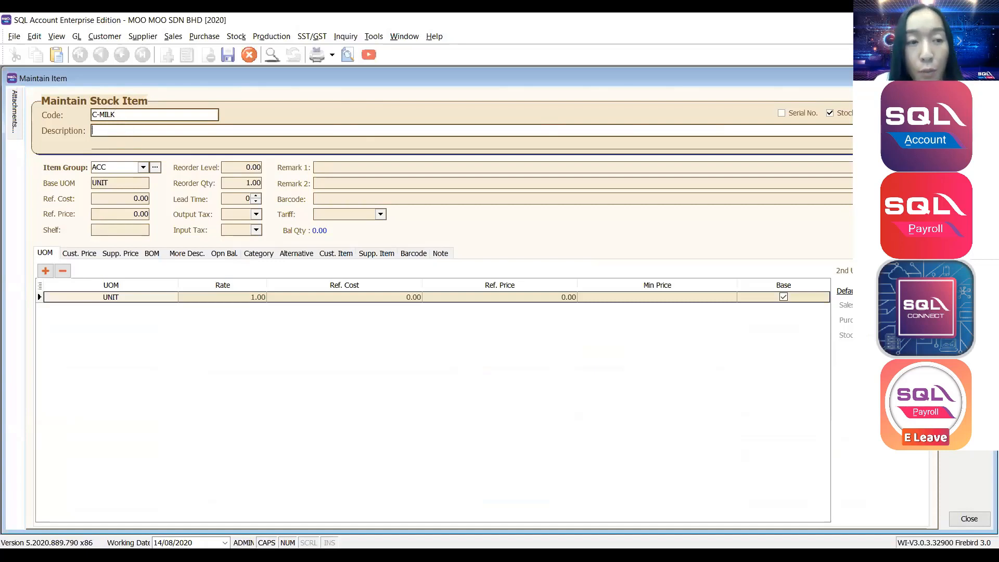
text(COW MILK)
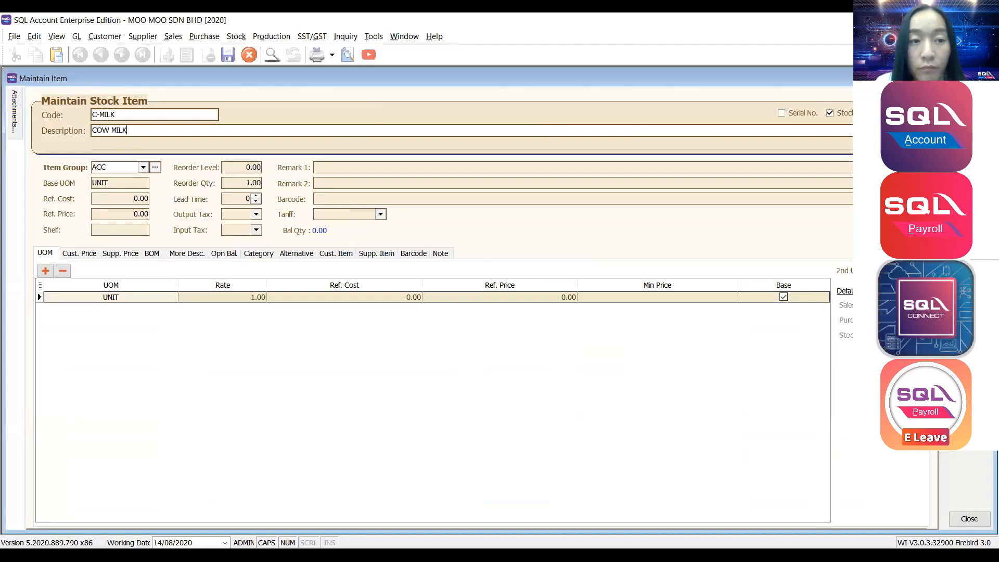
key(Tab)
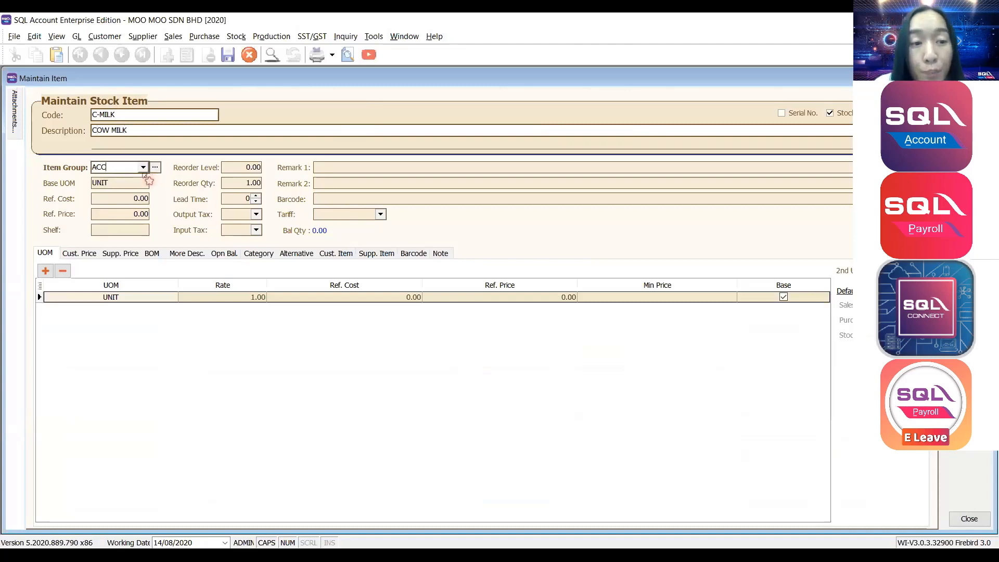
click(145, 167)
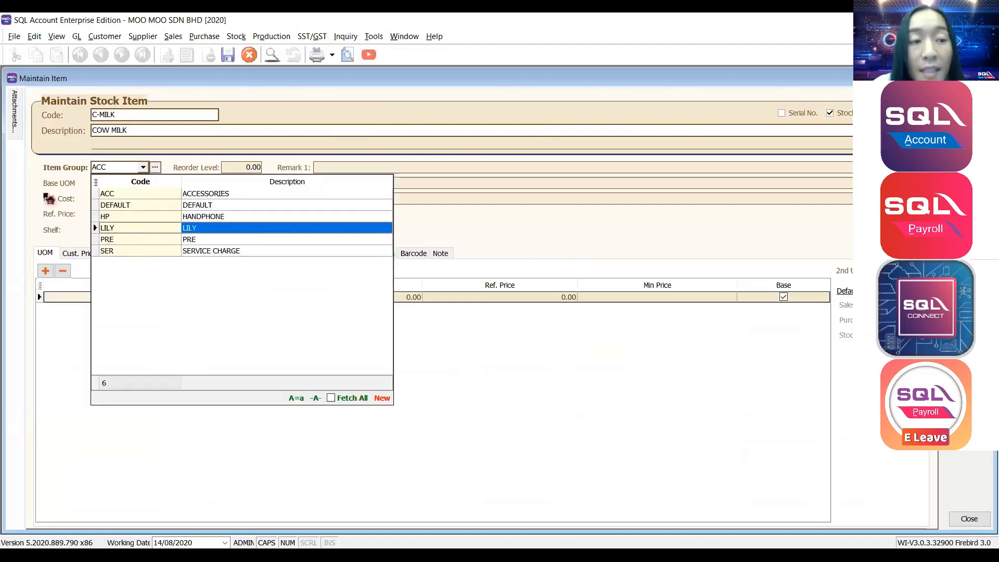
key(Tab)
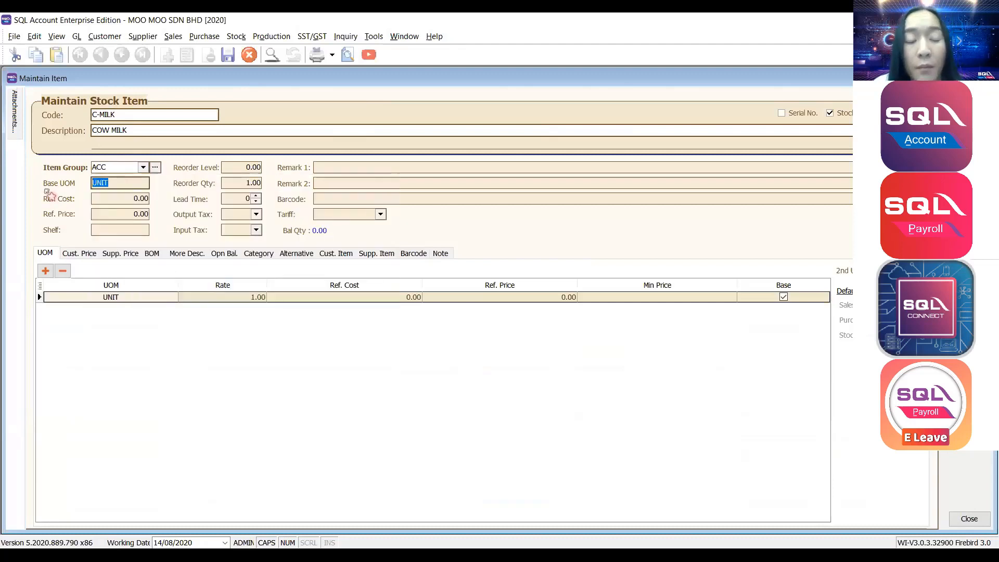
Enter C-MILK's reference cost 2.50 and reference price 5, then add another UOM row.
key(Tab)
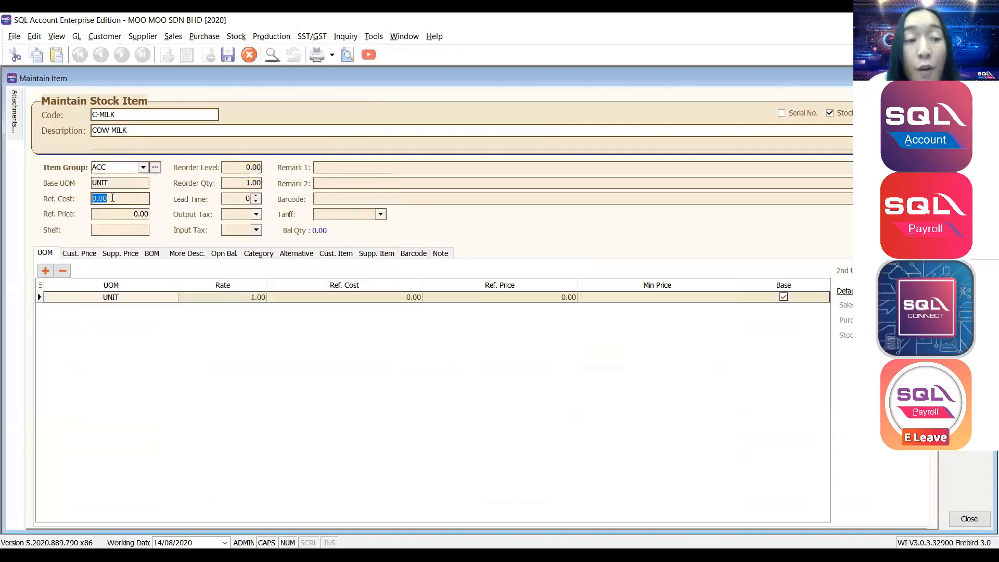
key(Tab)
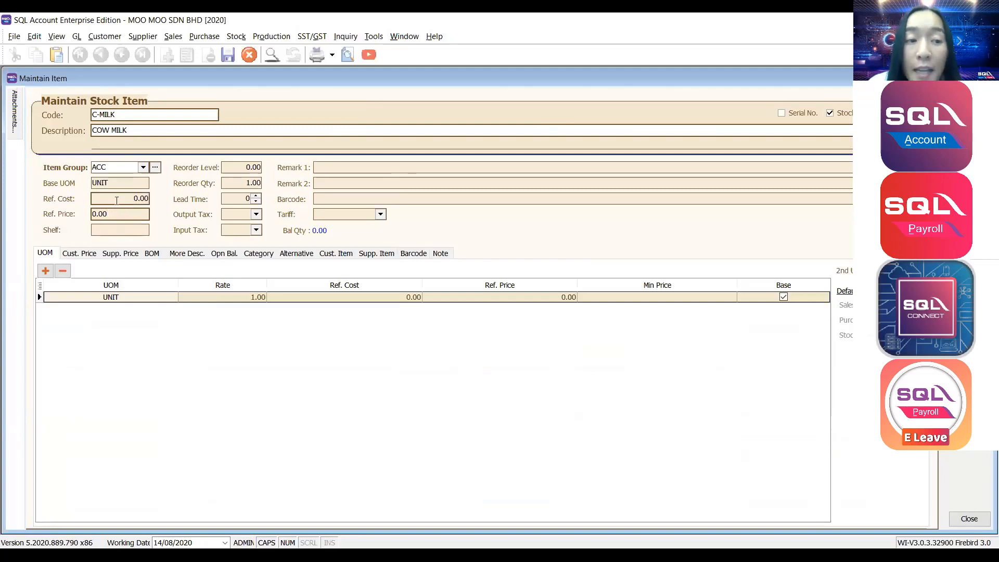
click(117, 201)
double_click(114, 199)
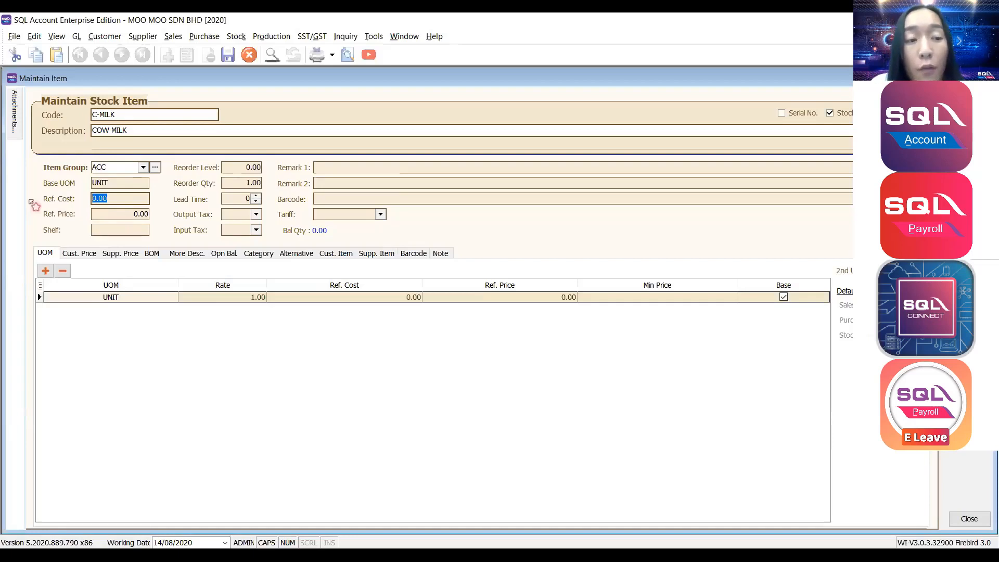
text(2.50)
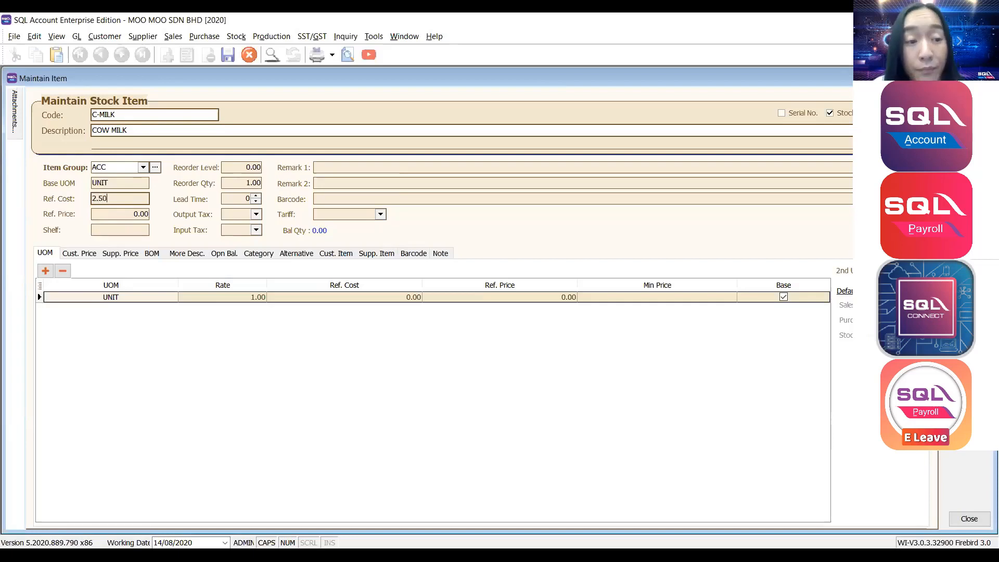
click(100, 213)
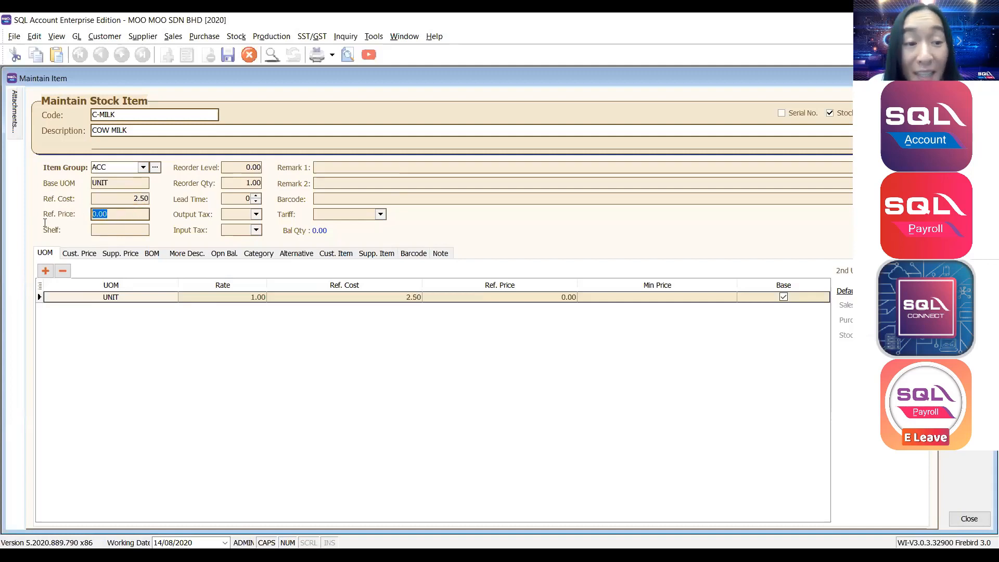
text(5)
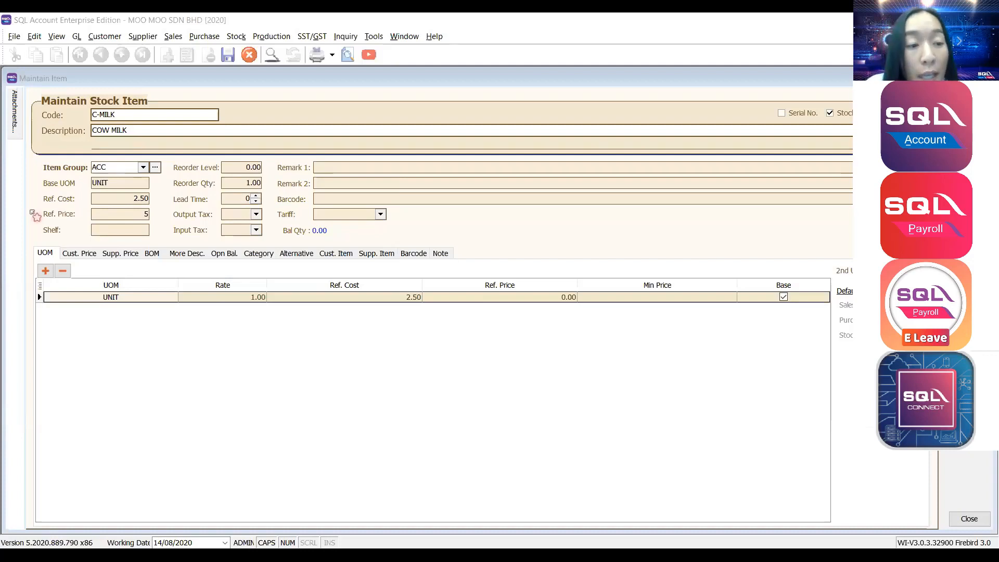
click(45, 272)
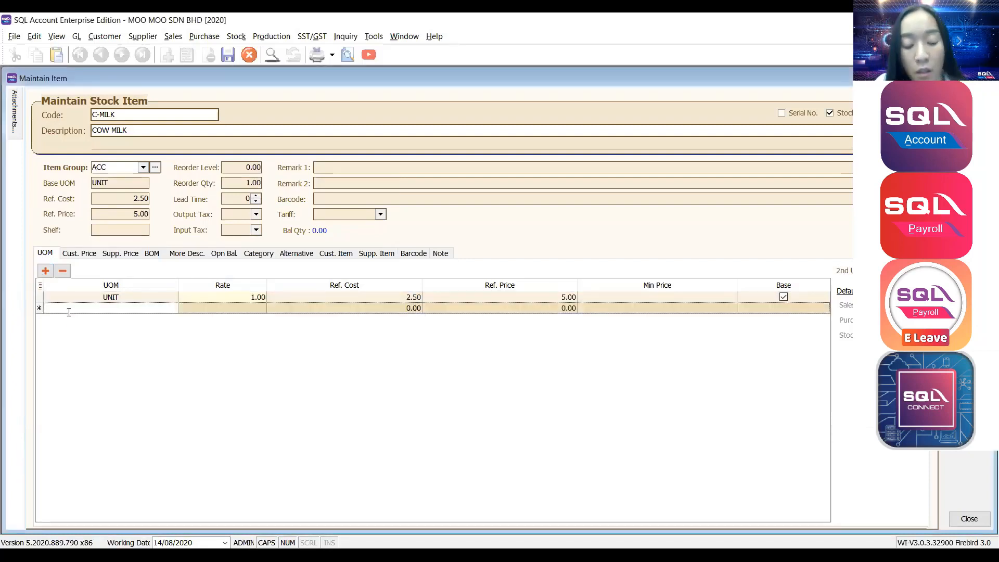
Add a BOXES unit of measure with a conversion rate of 12.
text(BOXES)
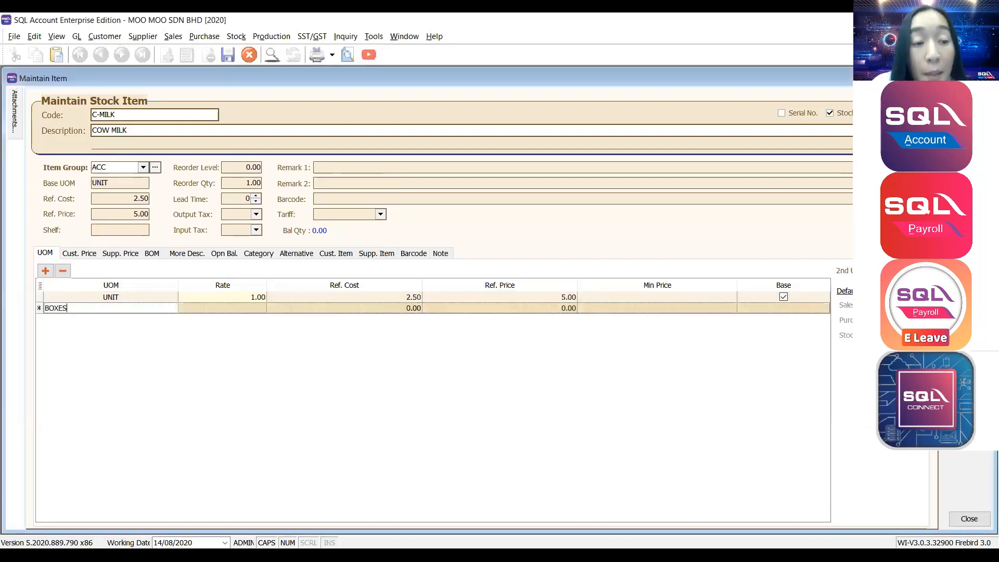
click(231, 307)
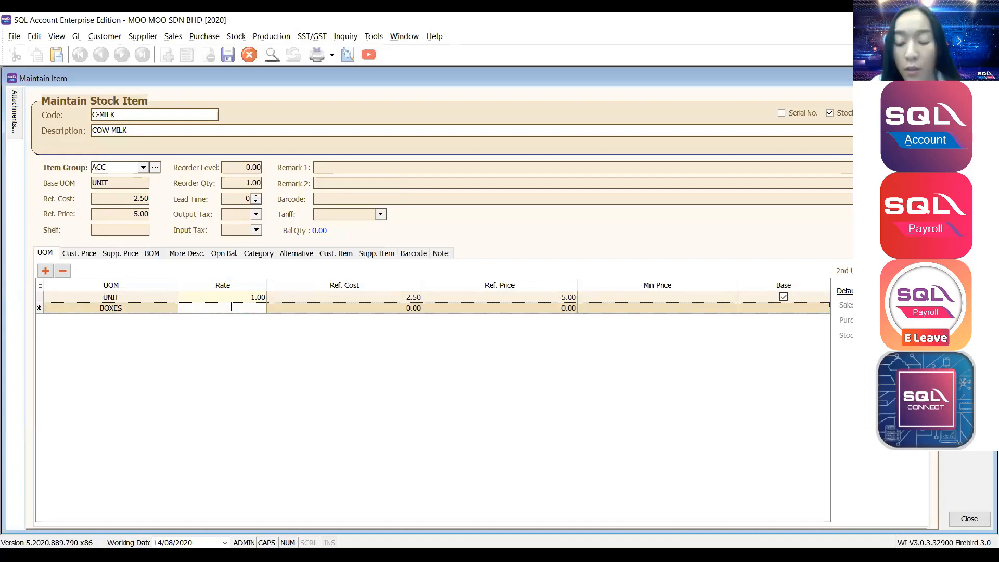
text(12)
key(Tab)
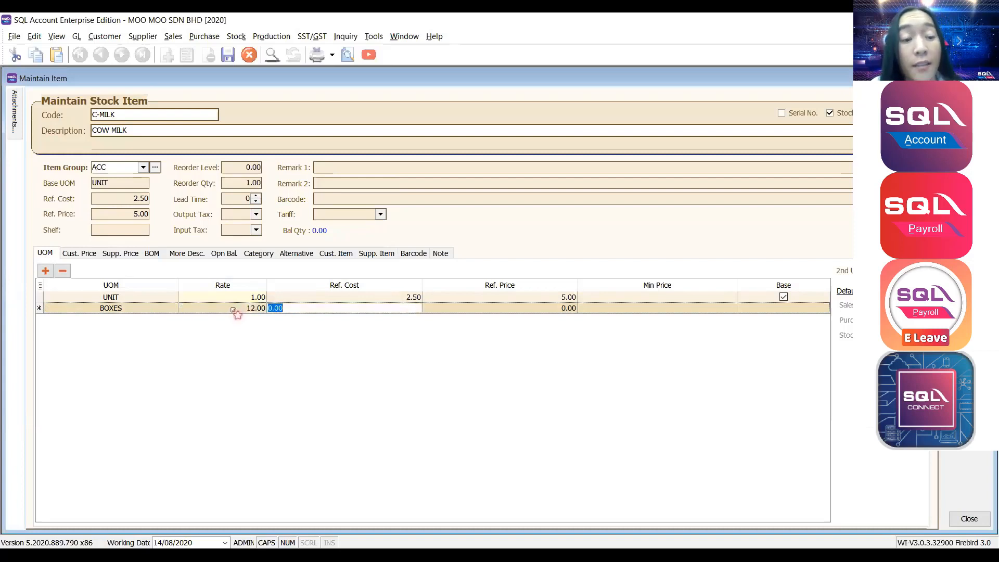
click(149, 309)
click(194, 311)
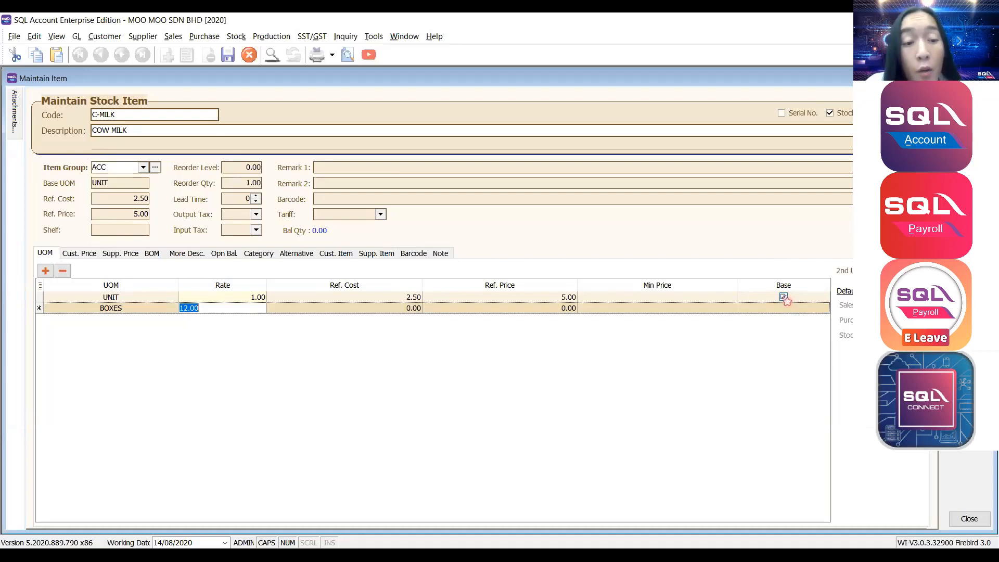
click(261, 298)
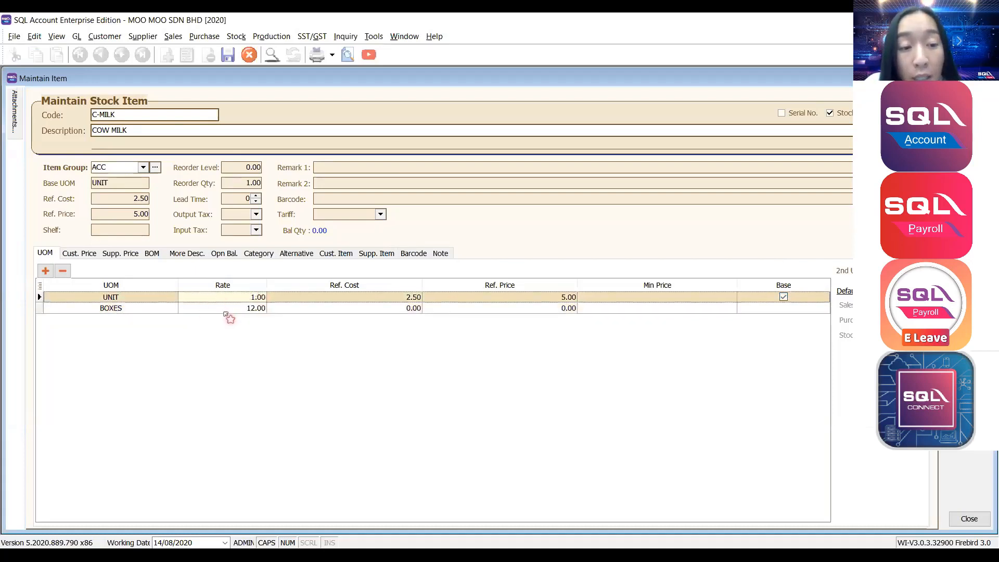
click(103, 300)
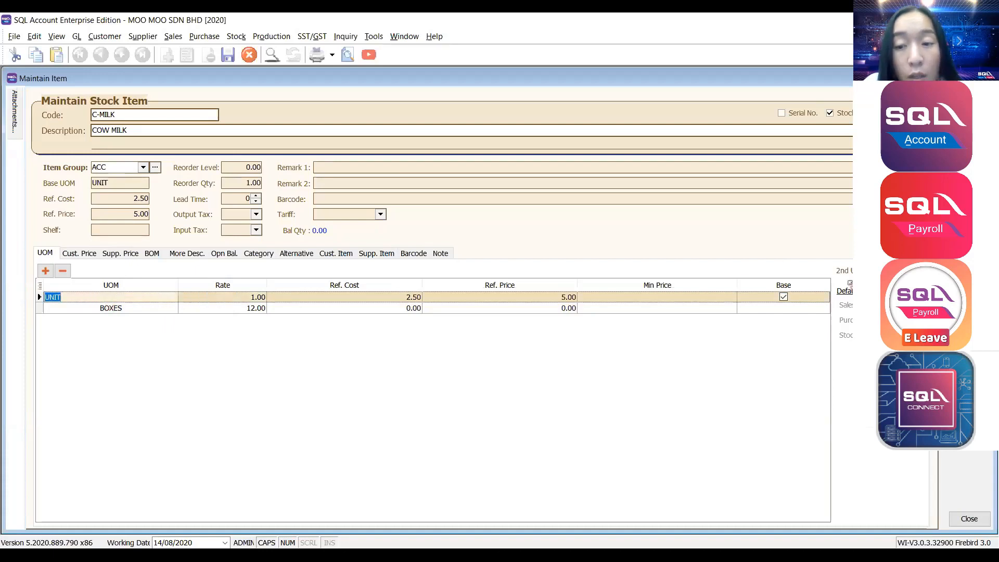
click(173, 307)
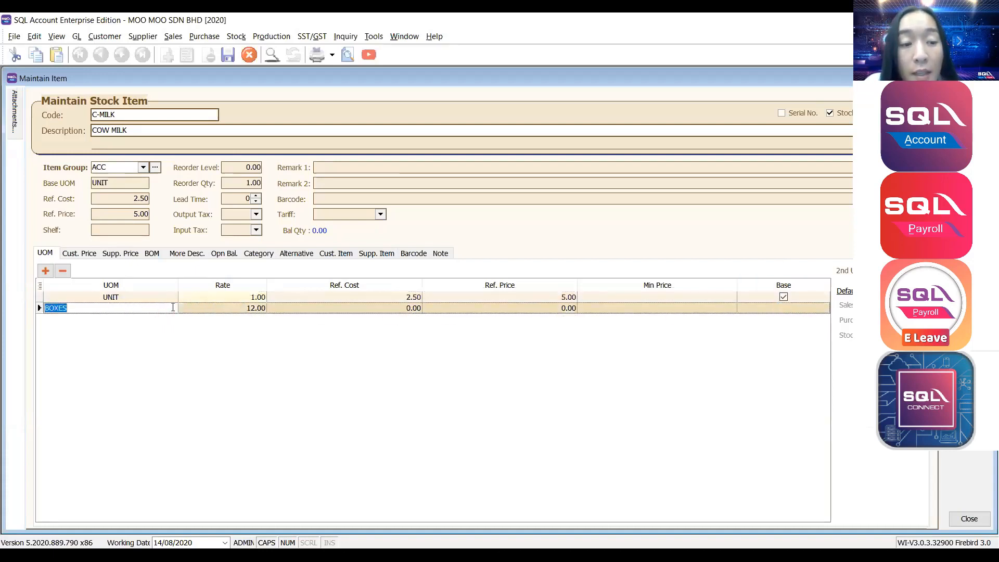
click(200, 308)
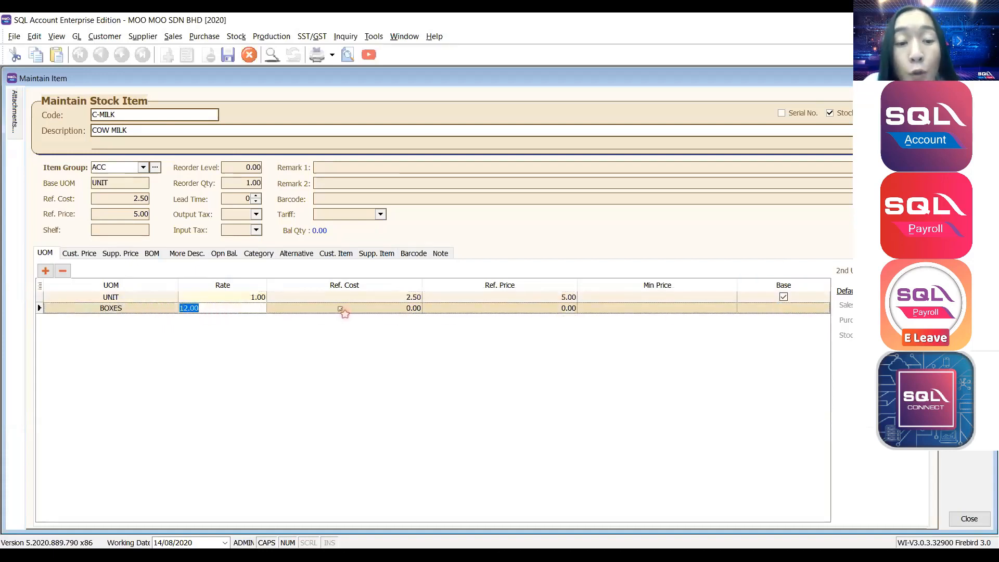
Give the BOXES row a reference cost of 60.00 and reference price of 70.00.
click(339, 307)
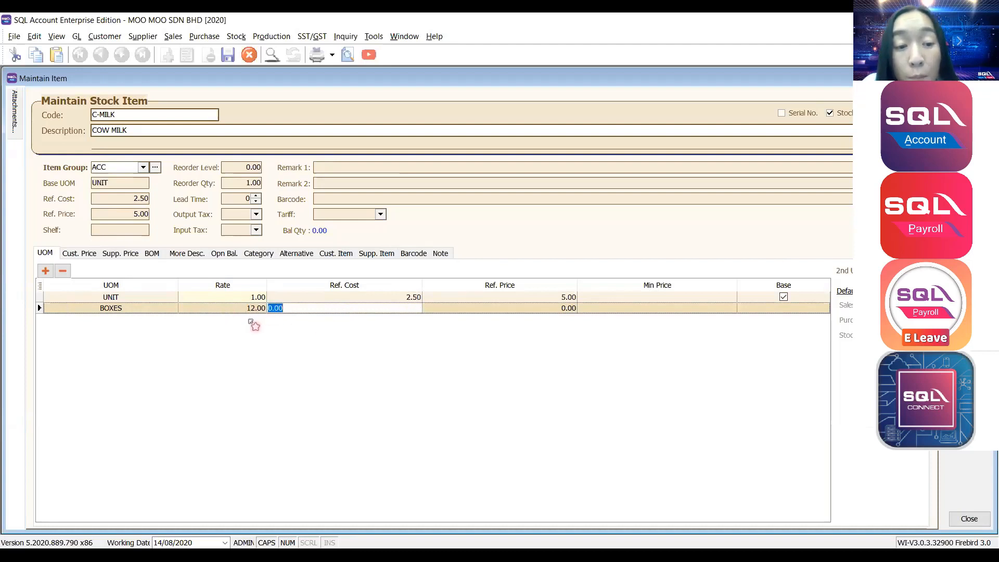
click(250, 310)
click(299, 310)
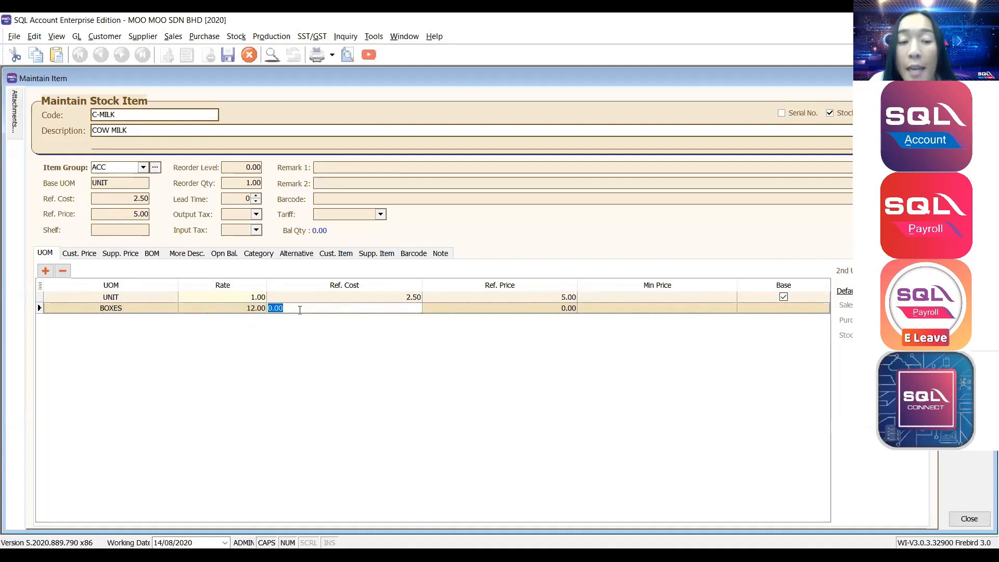
click(296, 298)
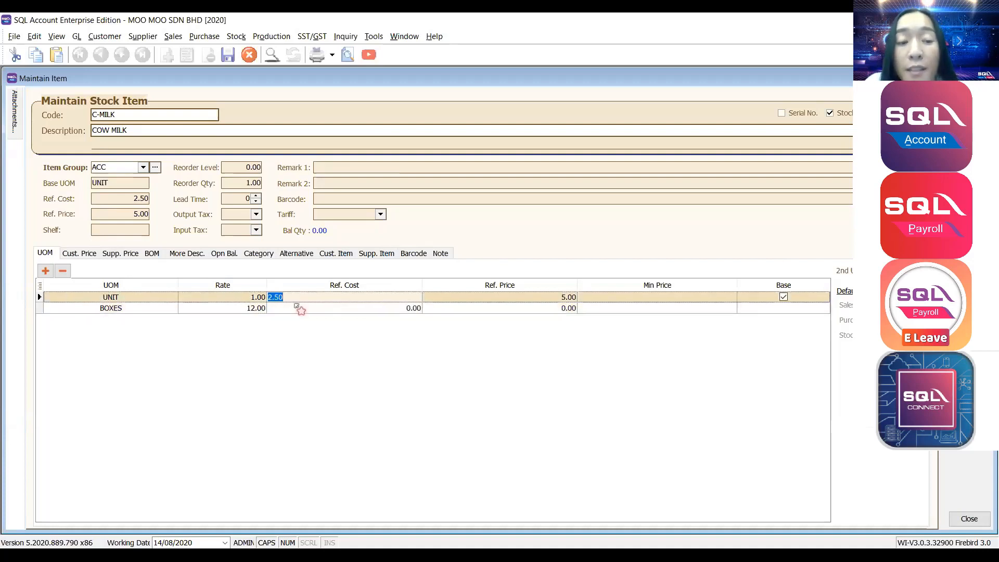
click(297, 310)
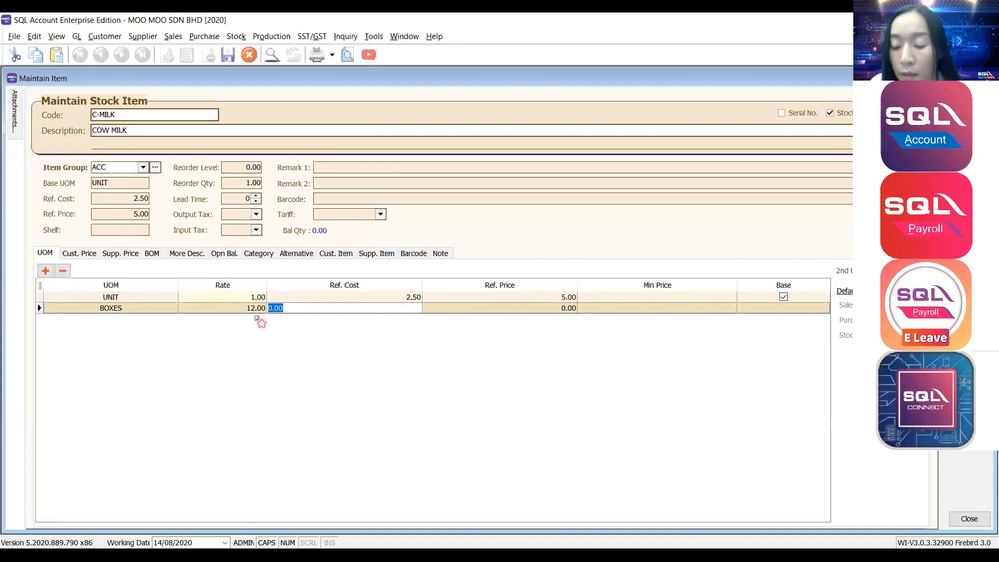
text(60)
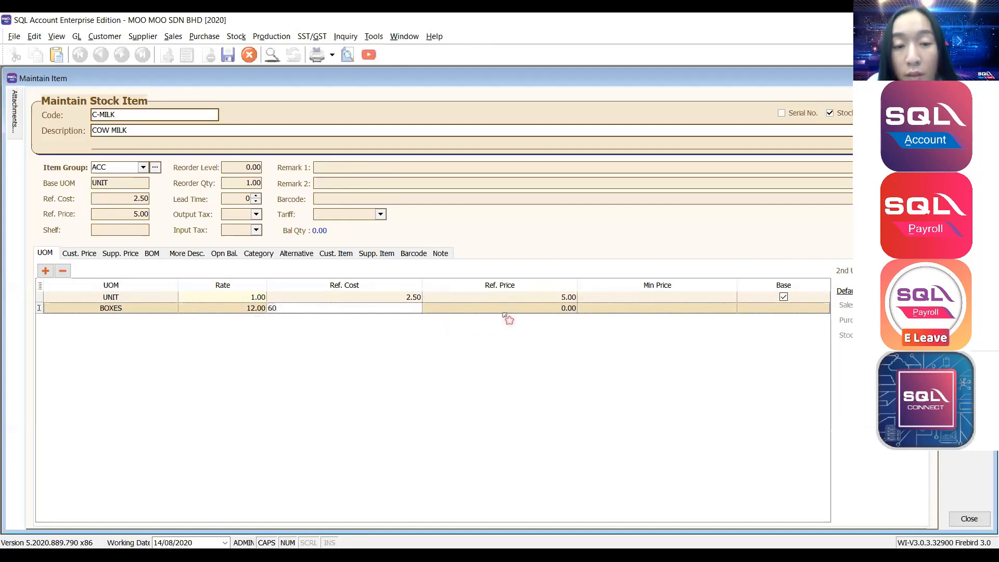
click(508, 308)
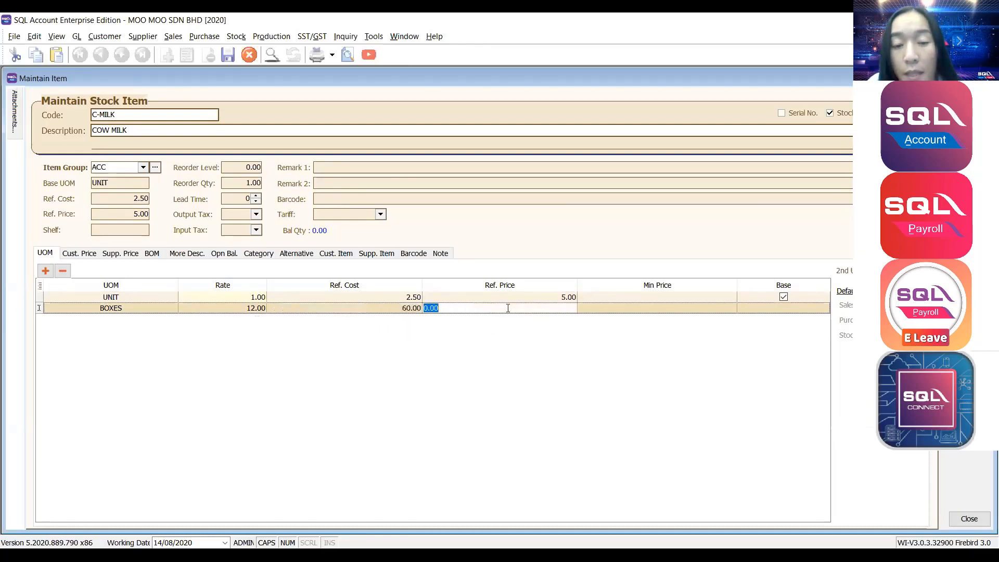
text(70)
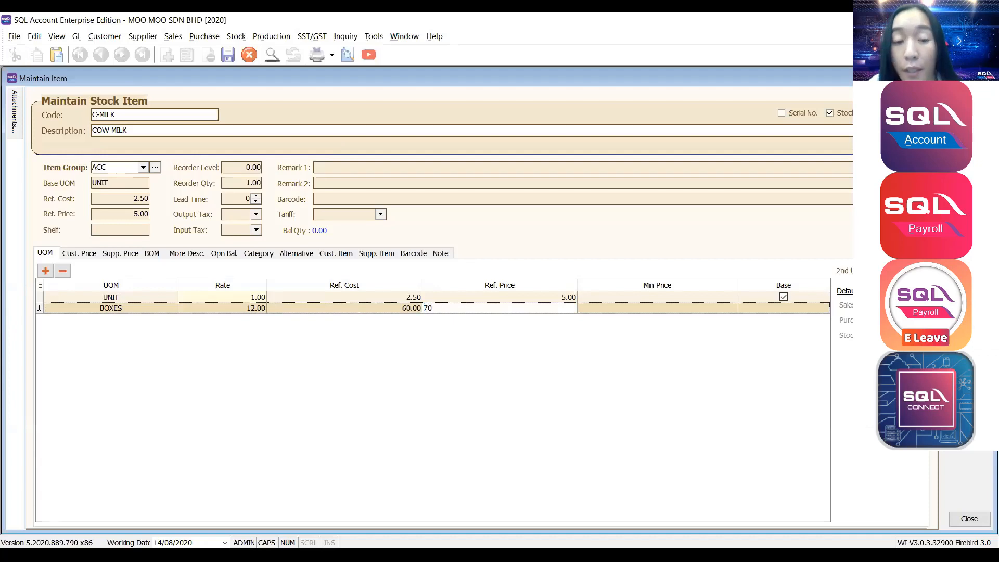
key(Return)
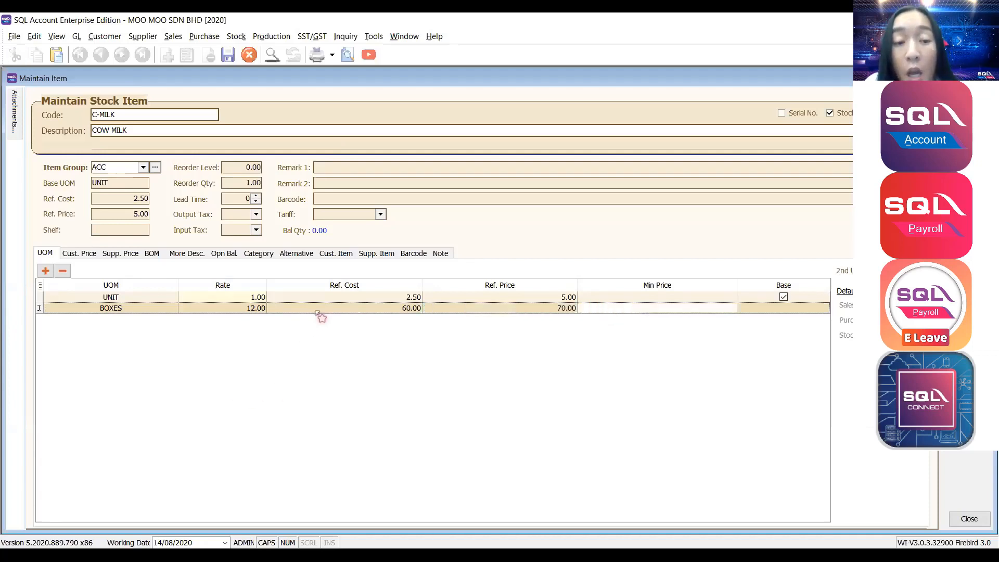
click(321, 312)
click(493, 308)
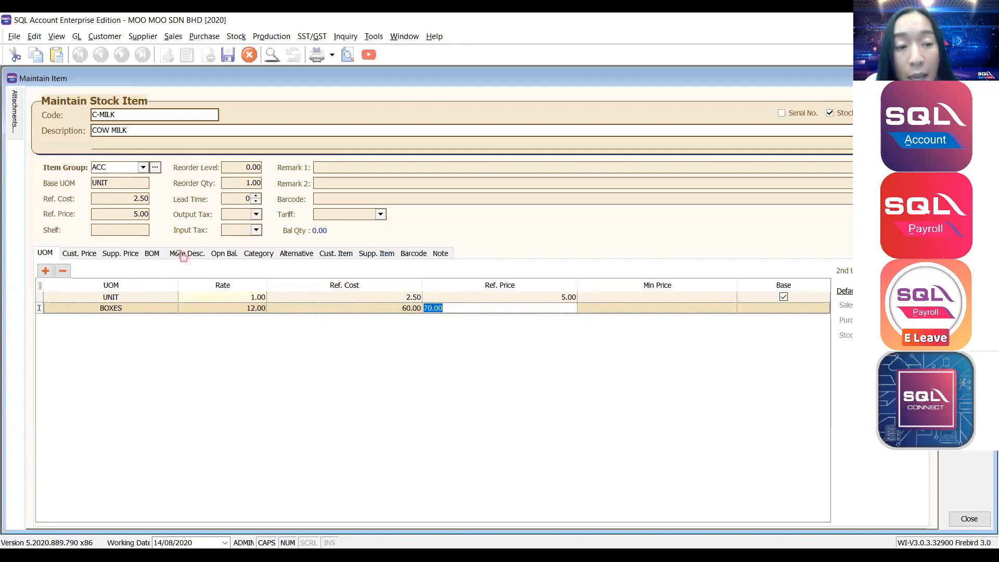
click(183, 254)
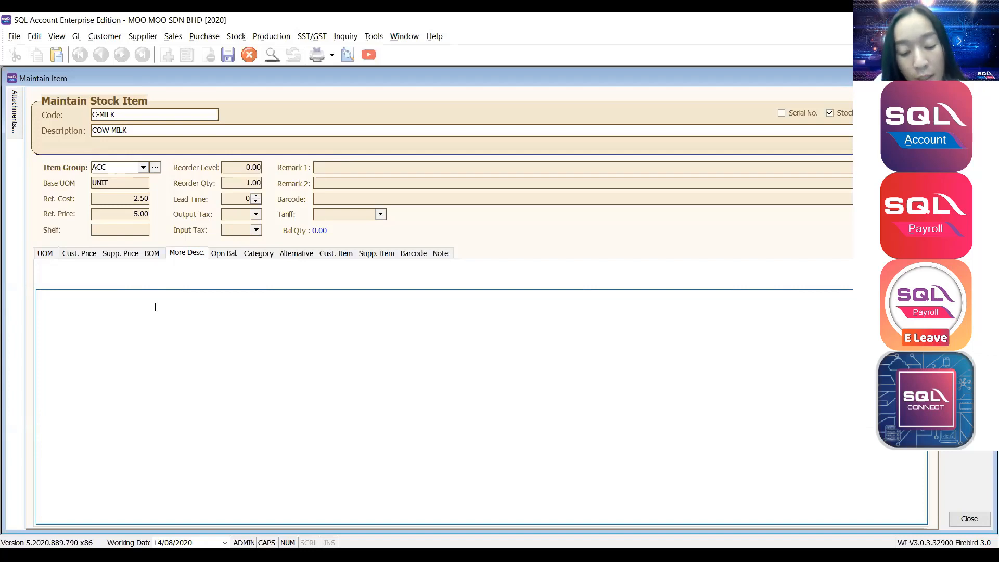
Write 'FLAVOUR : CHOCOLATE', 'MATCHA' and 'STRAWBERRY' on separate lines in C-MILK's extended description.
text(CHOLAT)
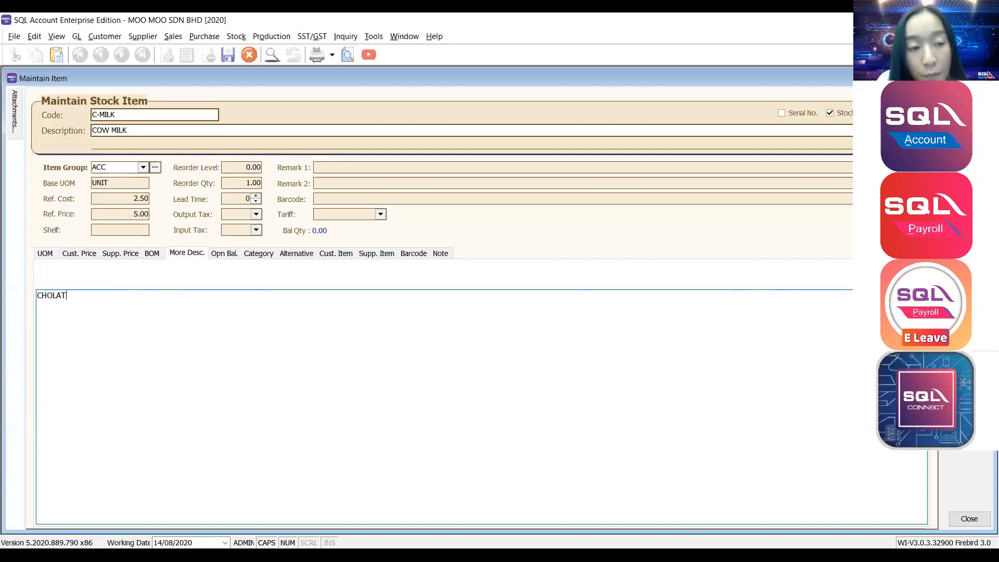
key(BackSpace)
key(BackSpace)
key(BackSpace)
key(BackSpace)
key(BackSpace)
key(BackSpace)
text(FLA)
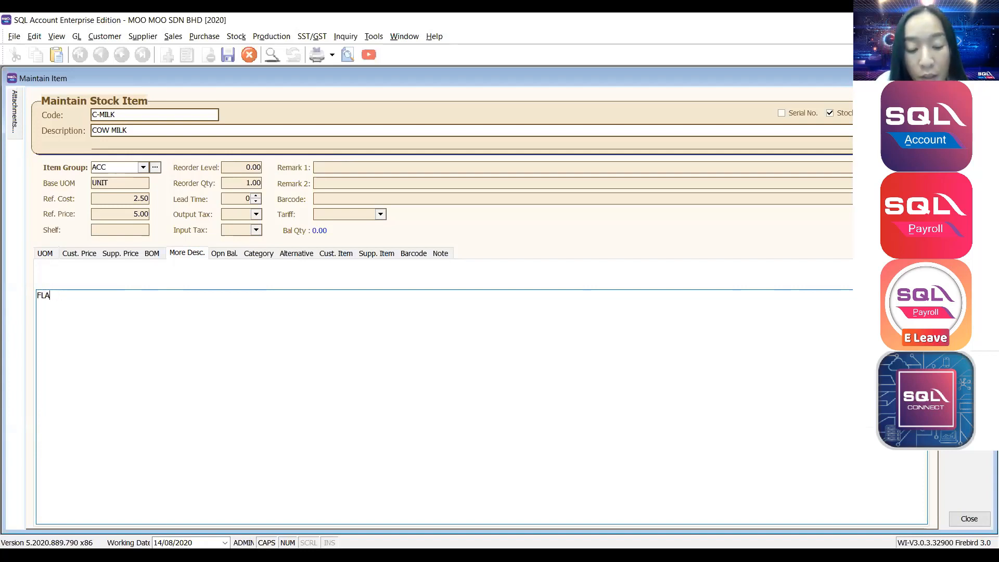
text(VOUR : )
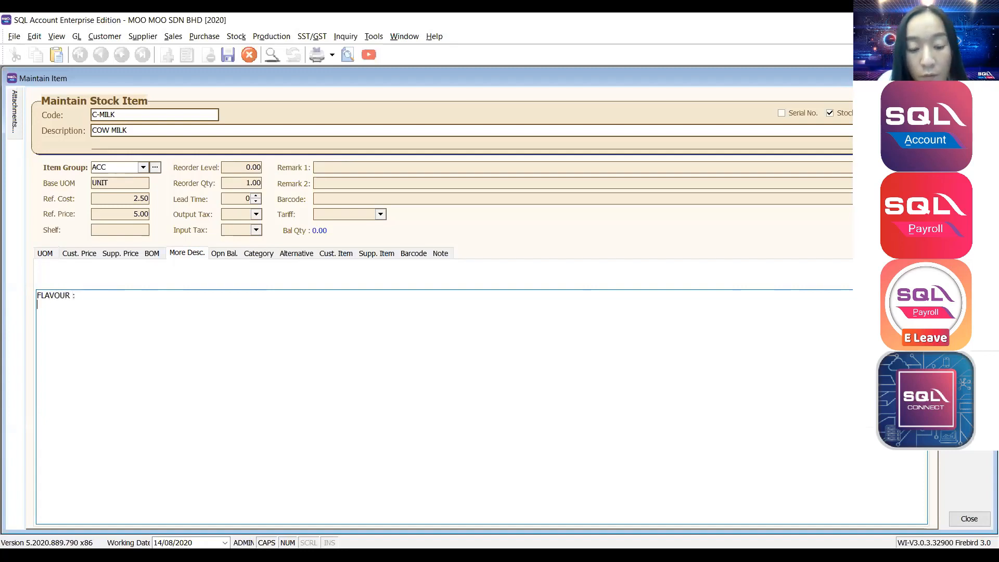
text(CHOCOLAT)
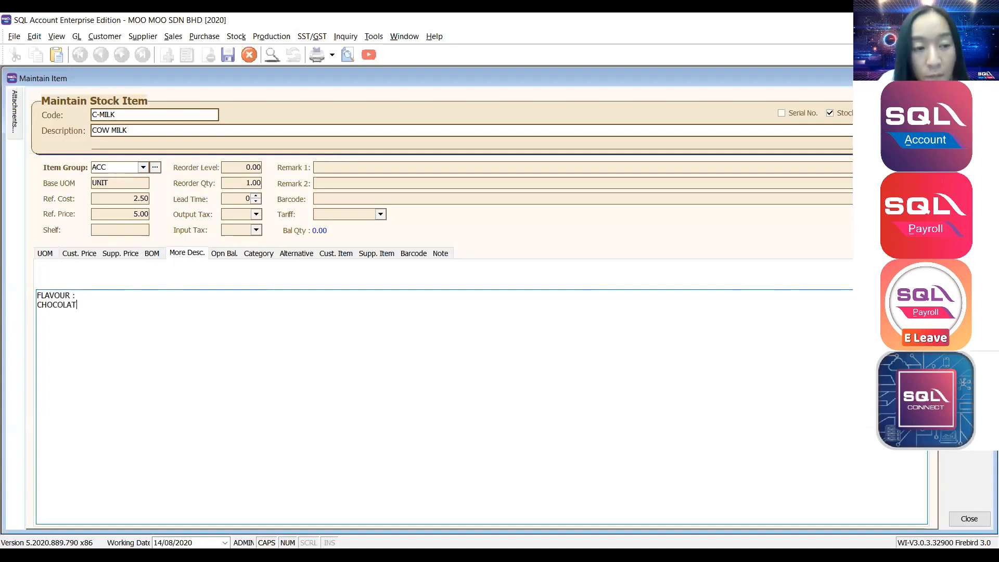
text(E)
key(Return)
text(MATCHA)
key(Return)
text(S)
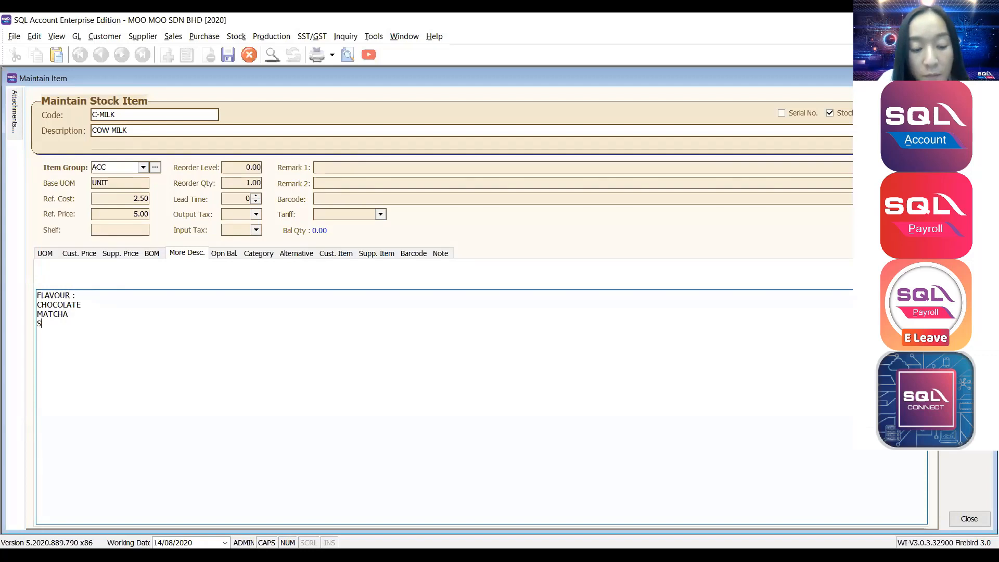
text(TRWABER)
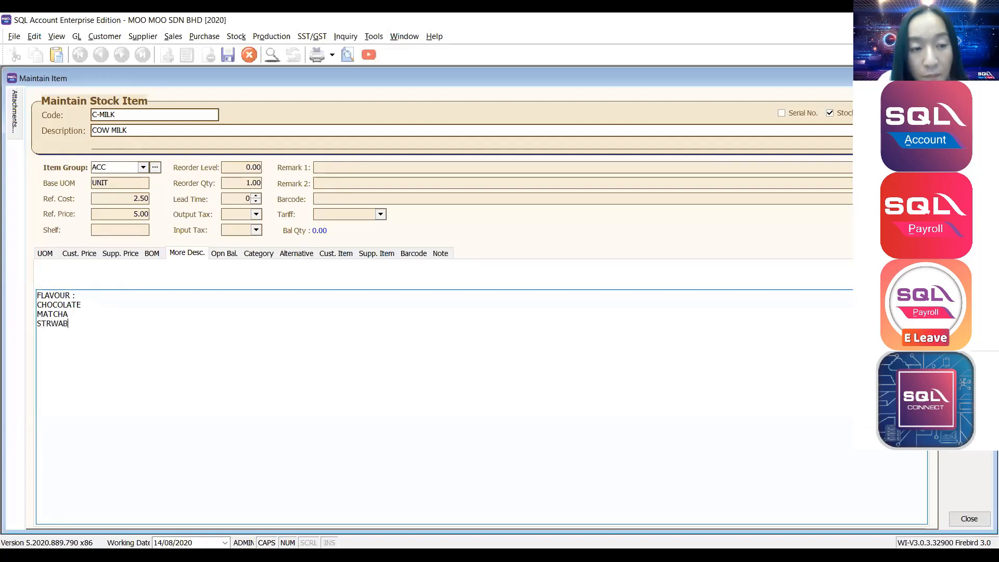
key(BackSpace)
key(BackSpace)
key(BackSpace)
key(BackSpace)
key(BackSpace)
text(A)
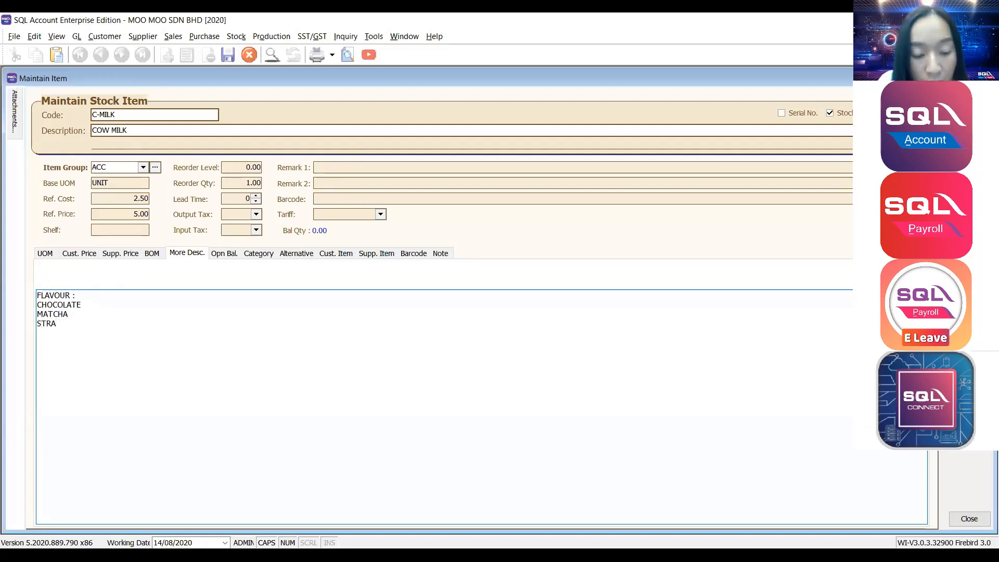
text(WBERRY)
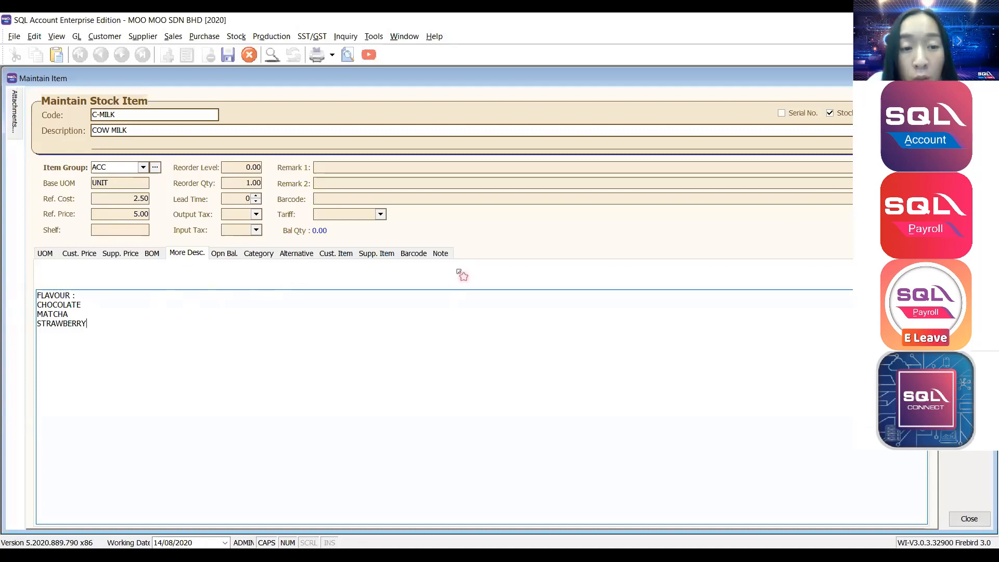
click(439, 254)
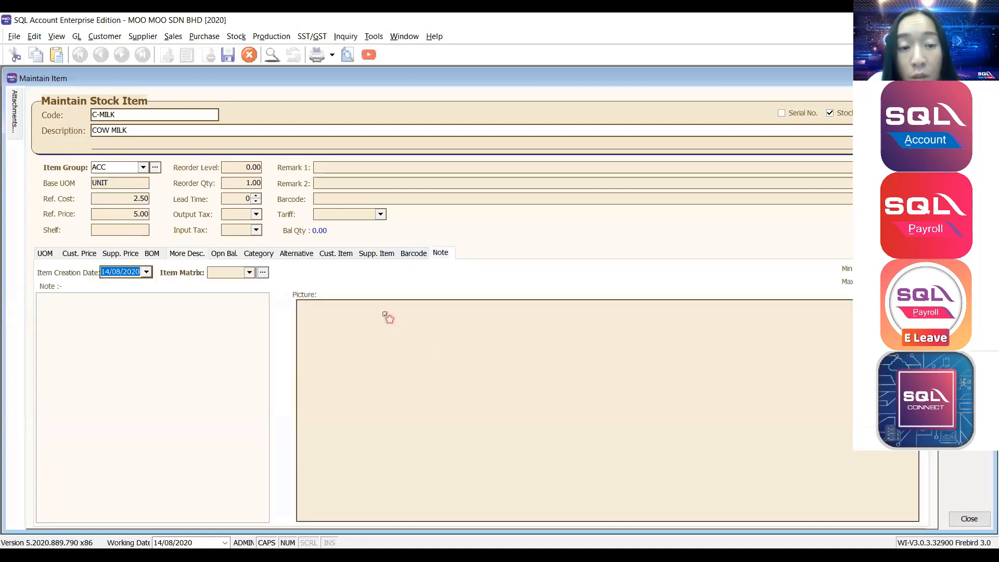
Assign C-MILK tariff code 040140.10.0010 (Milk in liquid form) from the lookup list.
click(455, 401)
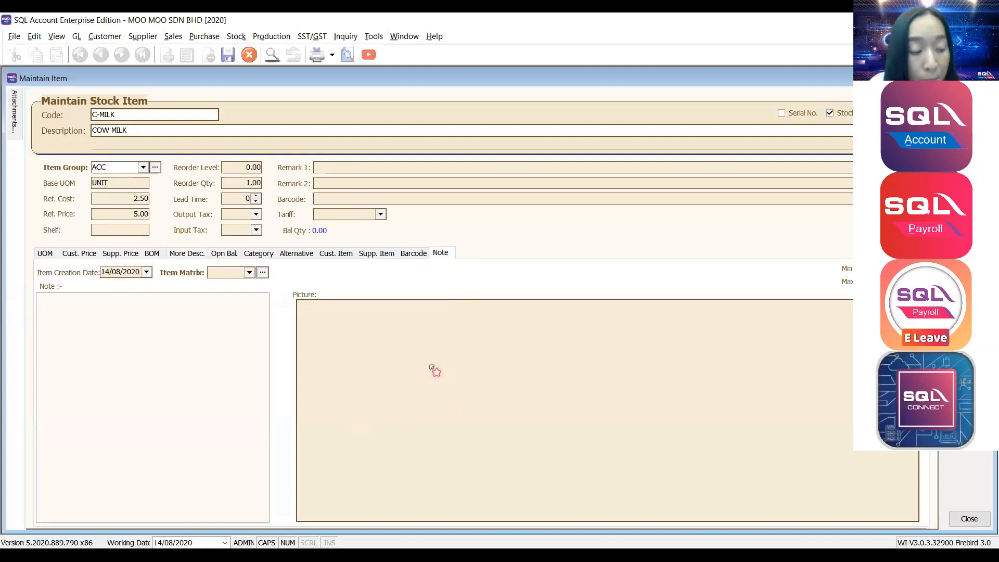
click(379, 220)
click(380, 219)
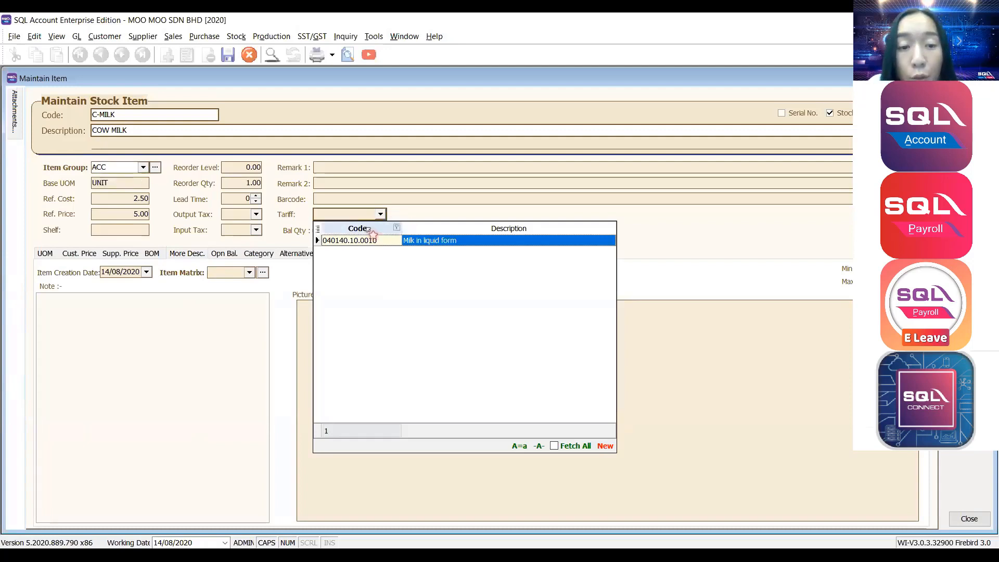
click(361, 241)
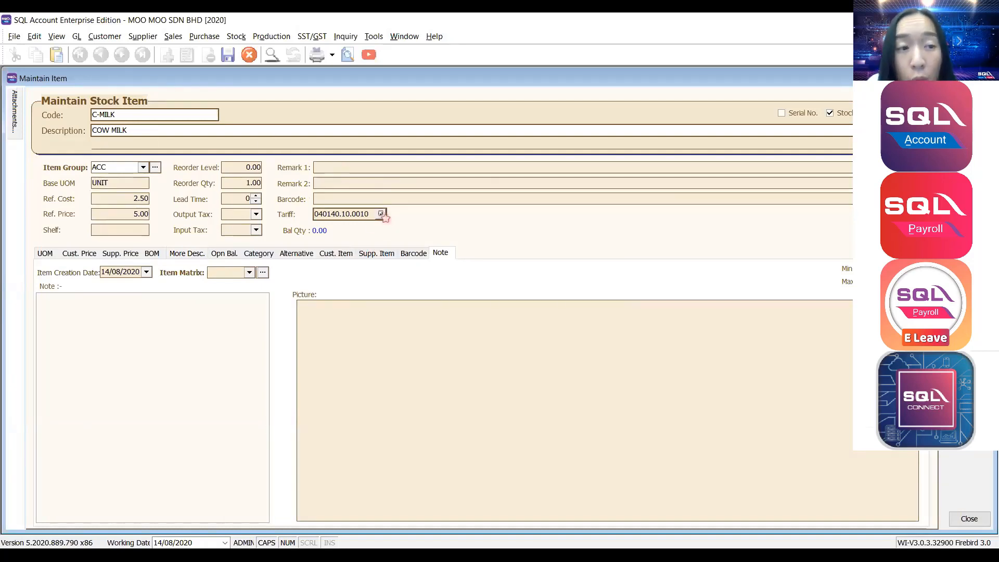
click(381, 214)
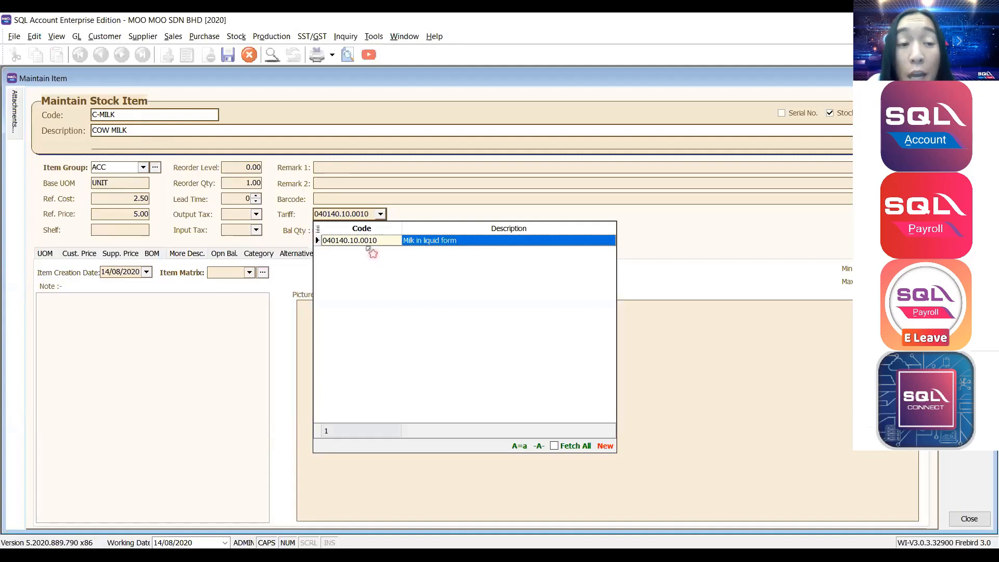
click(735, 245)
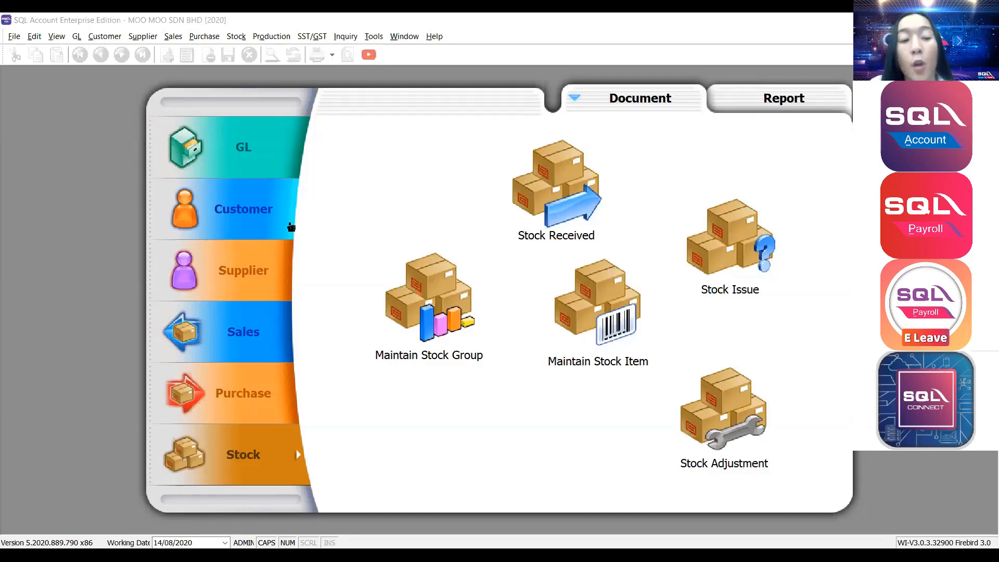
Show the Purchase section with Purchase Order, Goods Received, Purchase Invoice and Cash Purchase.
click(241, 386)
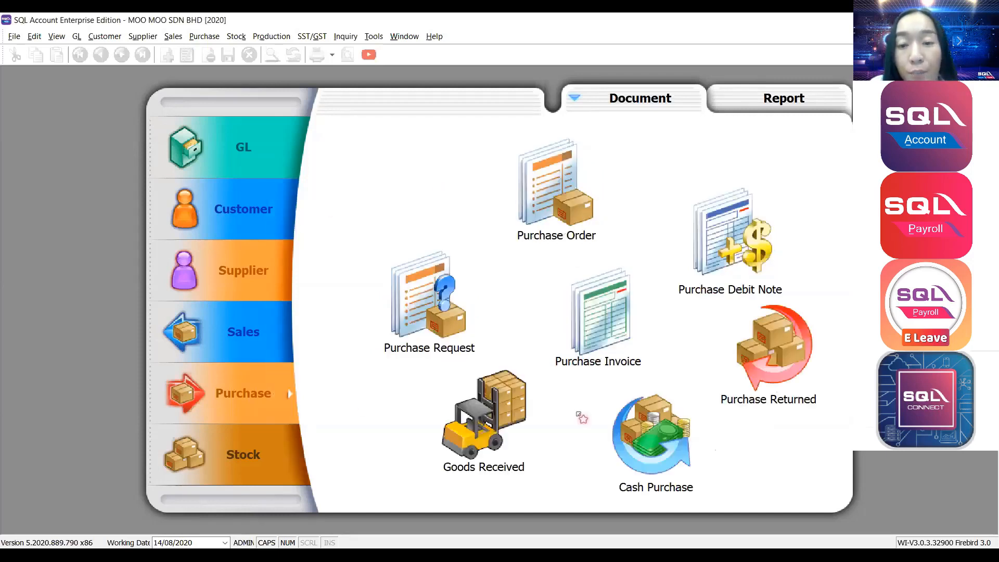
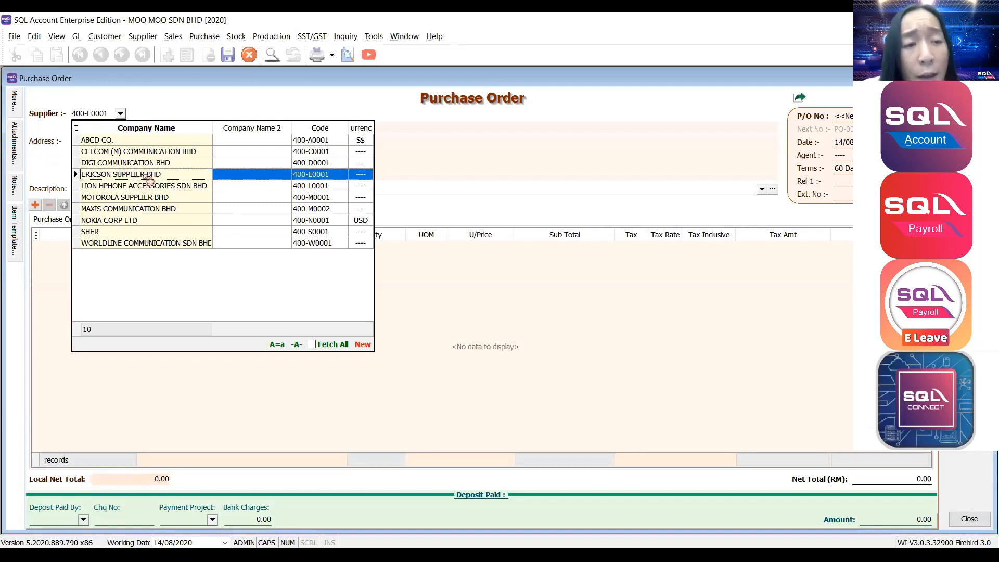
Search suppliers by company name for 'ERI' and choose ERICSON SUPPLIER BHD.
click(147, 178)
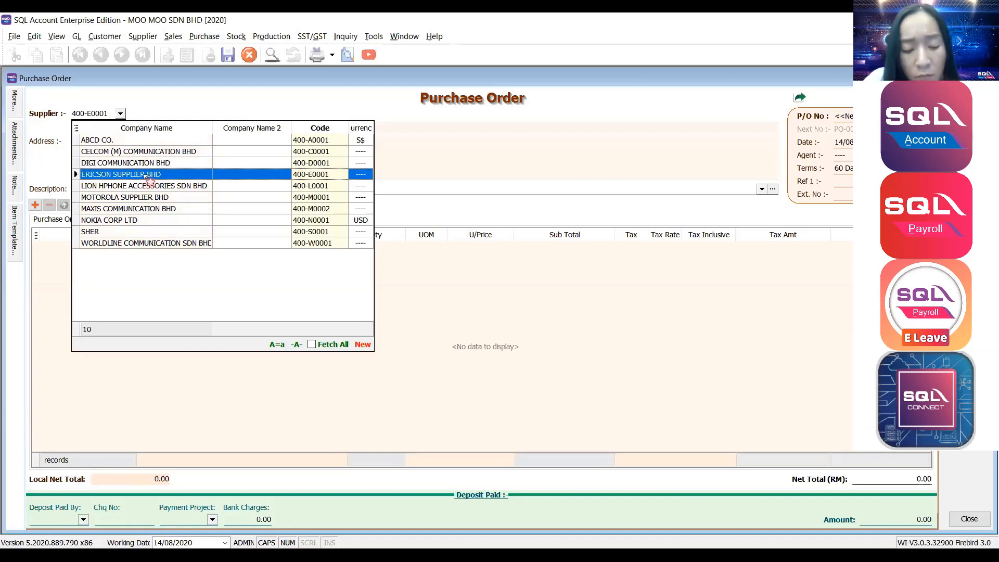
text(ERI)
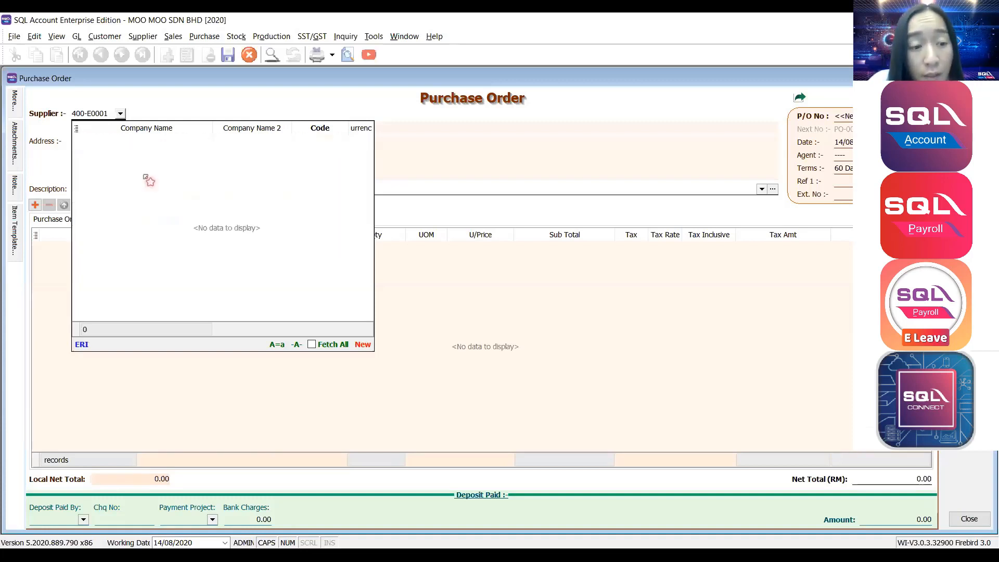
key(BackSpace)
key(BackSpace)
key(BackSpace)
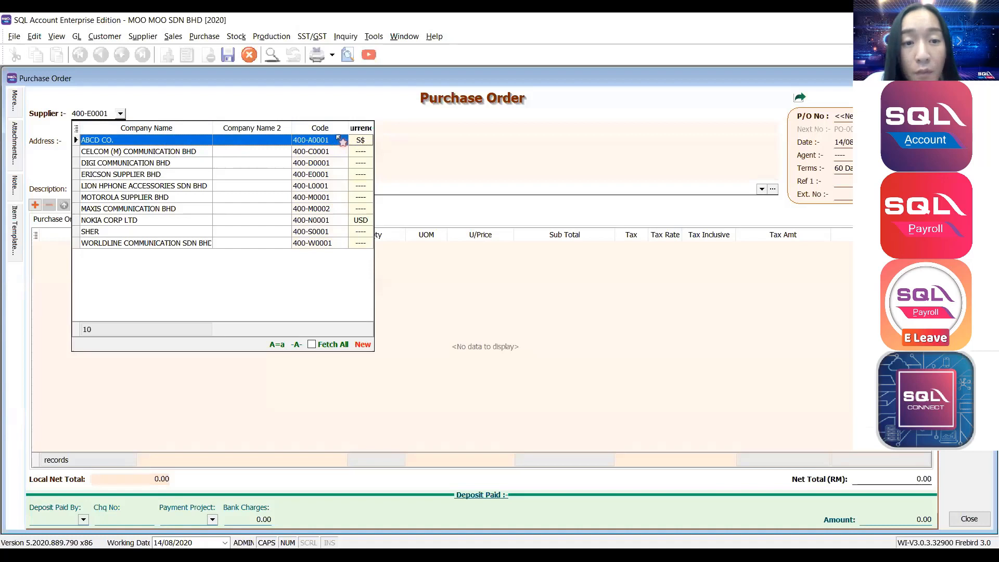
key(Right)
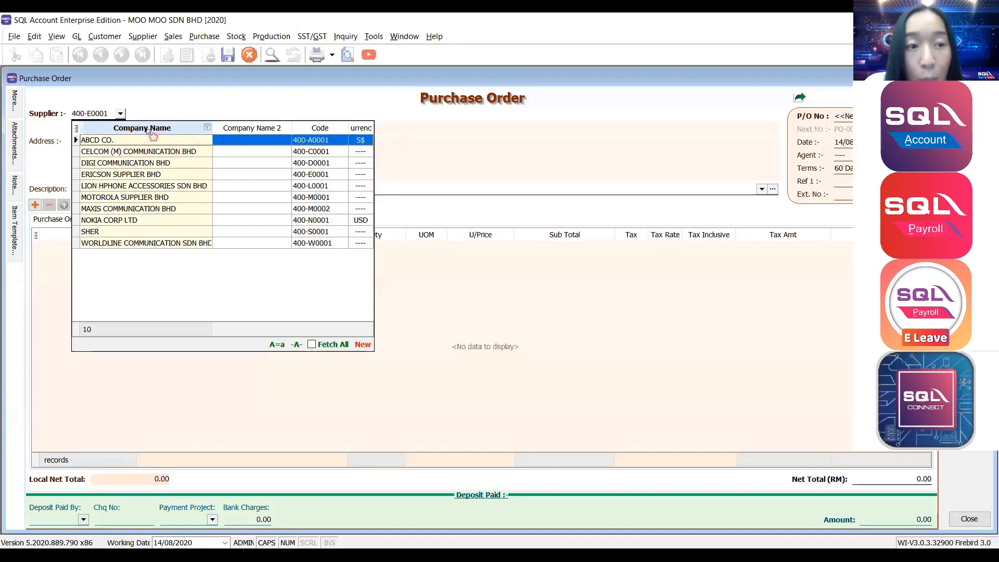
scroll(148, 162, down, 3)
scroll(149, 175, up, 2)
scroll(151, 188, down, 7)
scroll(152, 191, up, 6)
scroll(155, 198, down, 4)
scroll(159, 206, up, 4)
scroll(162, 208, down, 3)
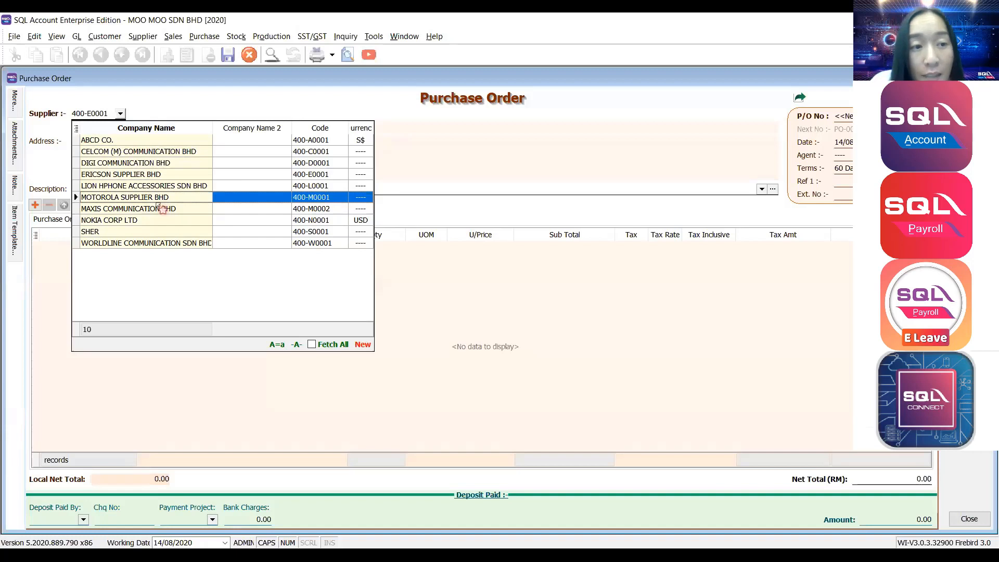
text(ERI)
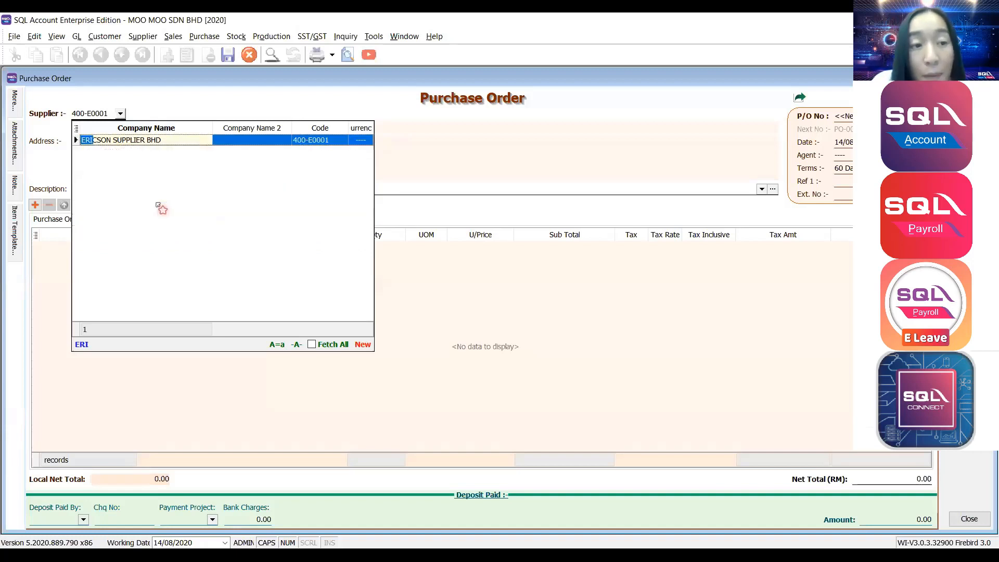
click(151, 142)
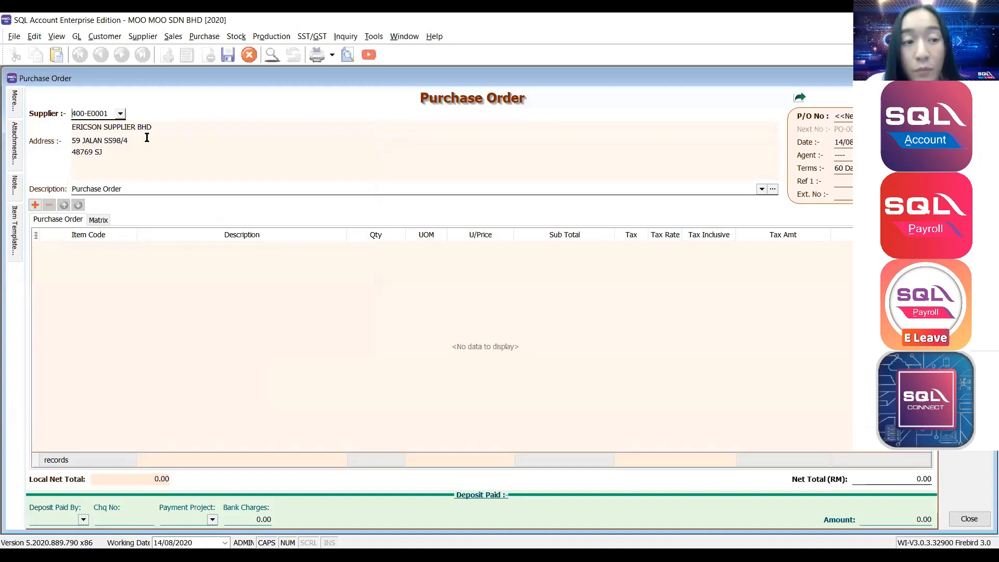
key(alt+Tab)
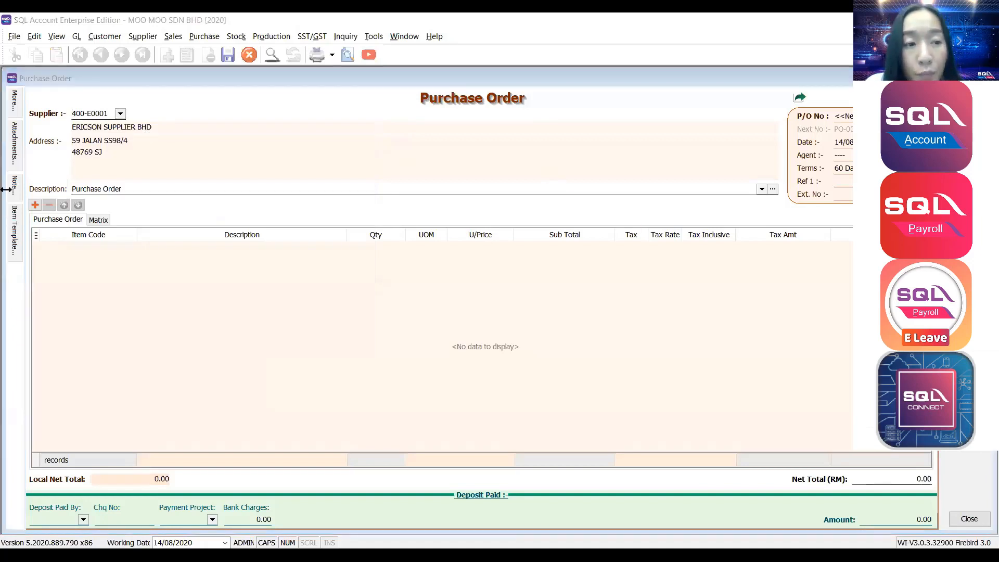
Add a C-MILK (COW MILK) line with quantity 50 at 2.50, subtotal 125.00.
click(35, 204)
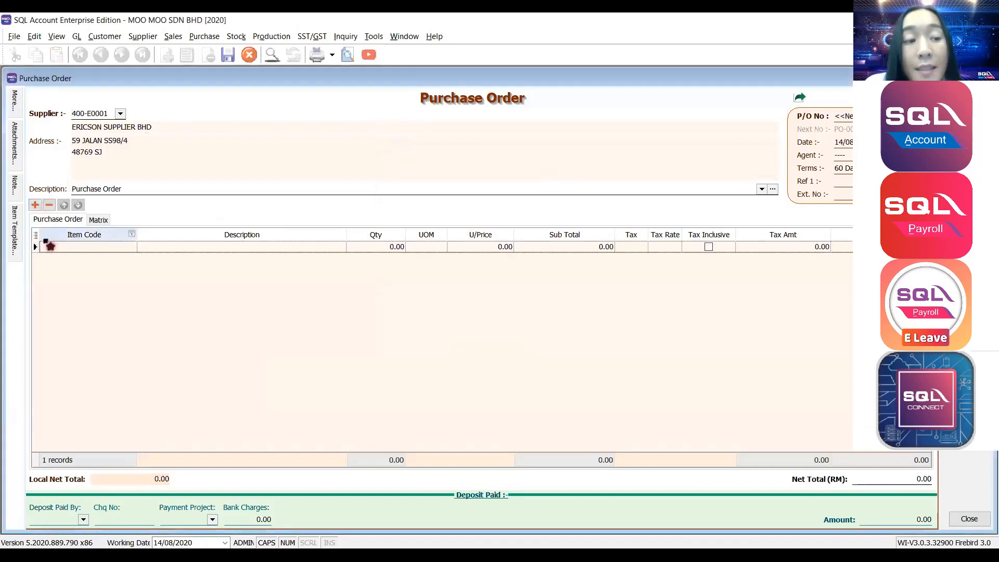
click(130, 247)
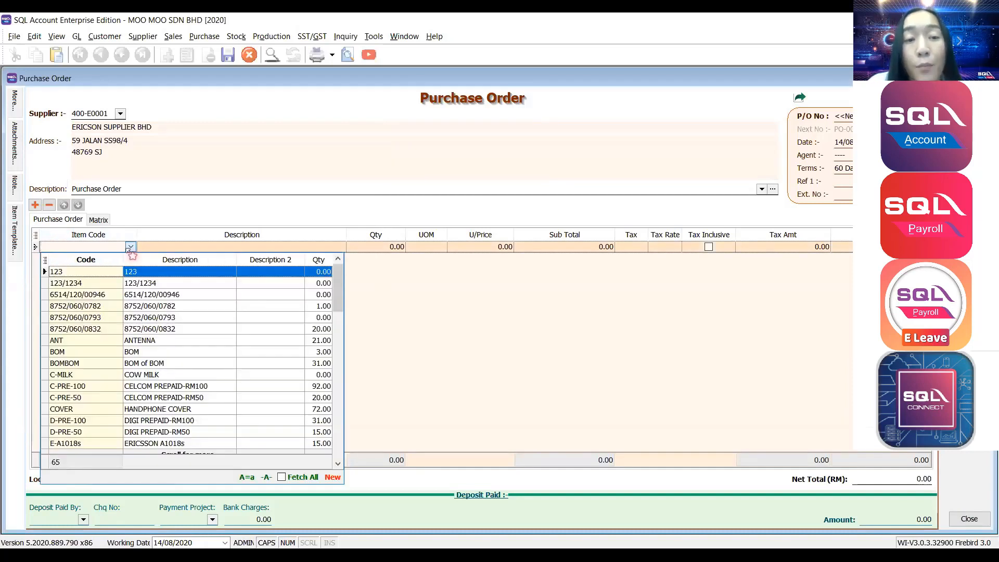
text(MILK)
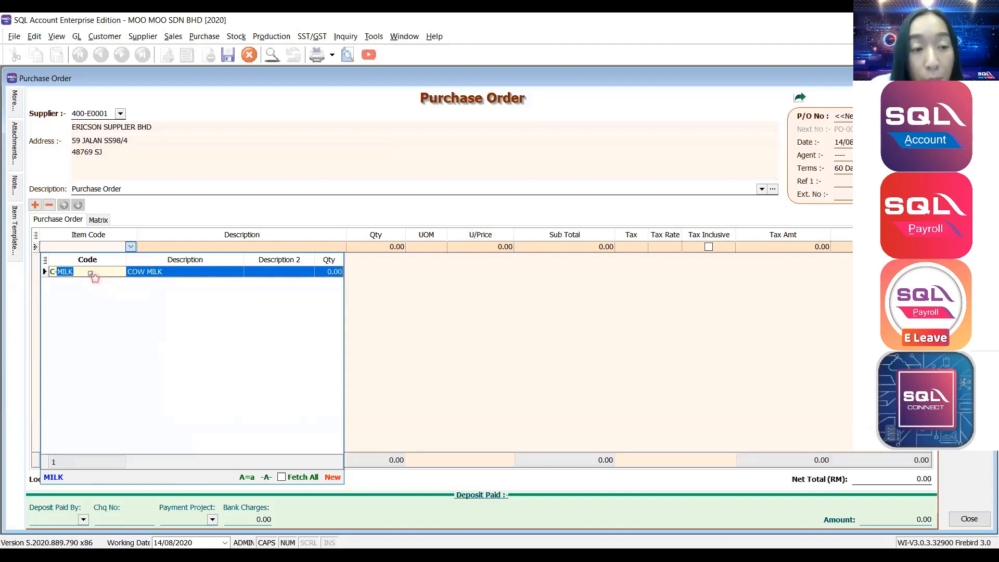
click(91, 272)
click(370, 248)
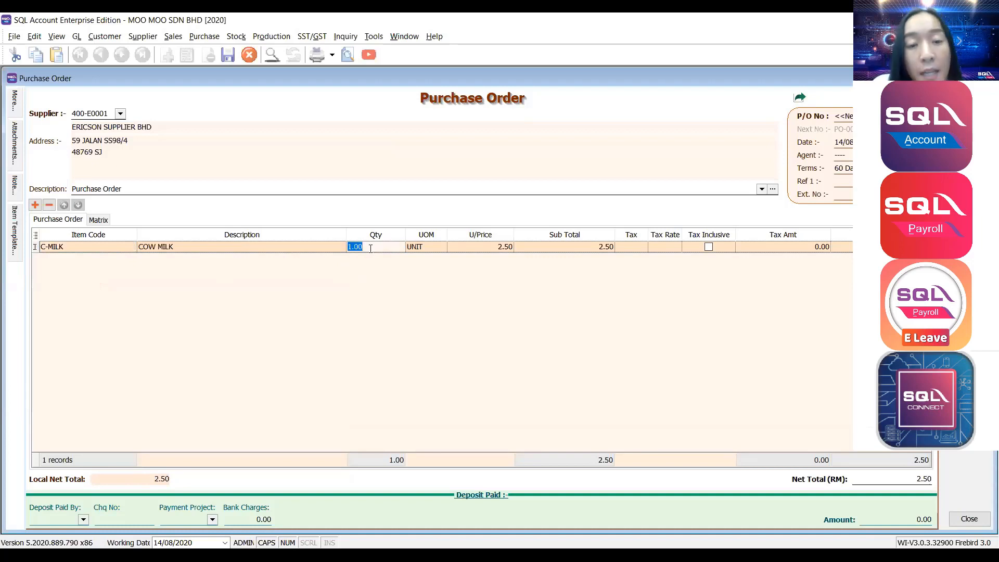
text(50)
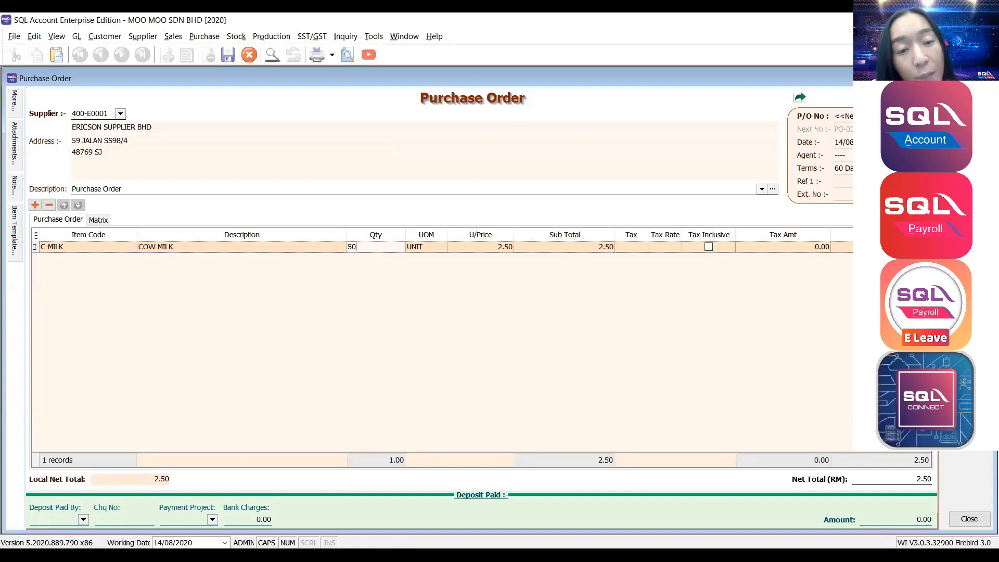
key(Tab)
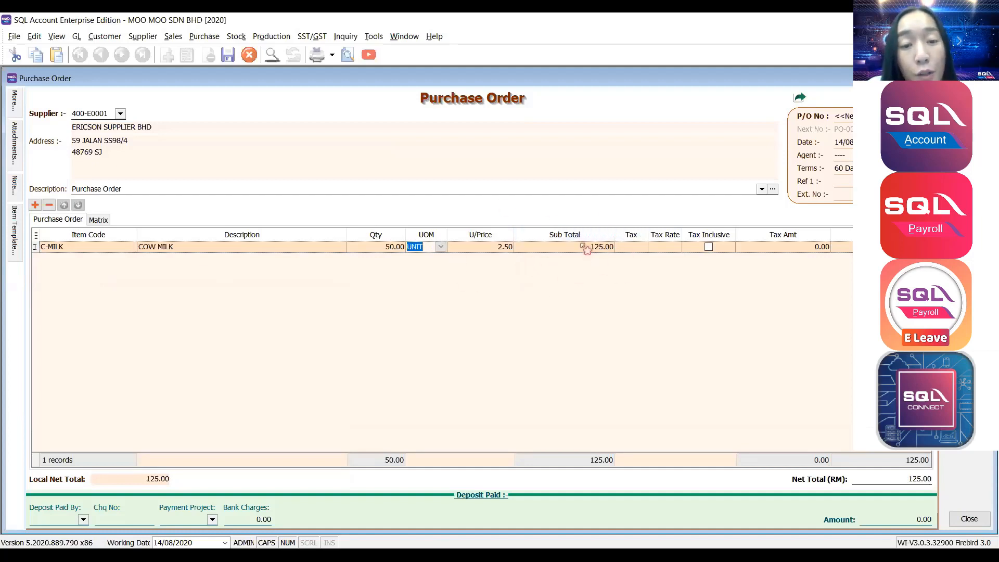
click(383, 249)
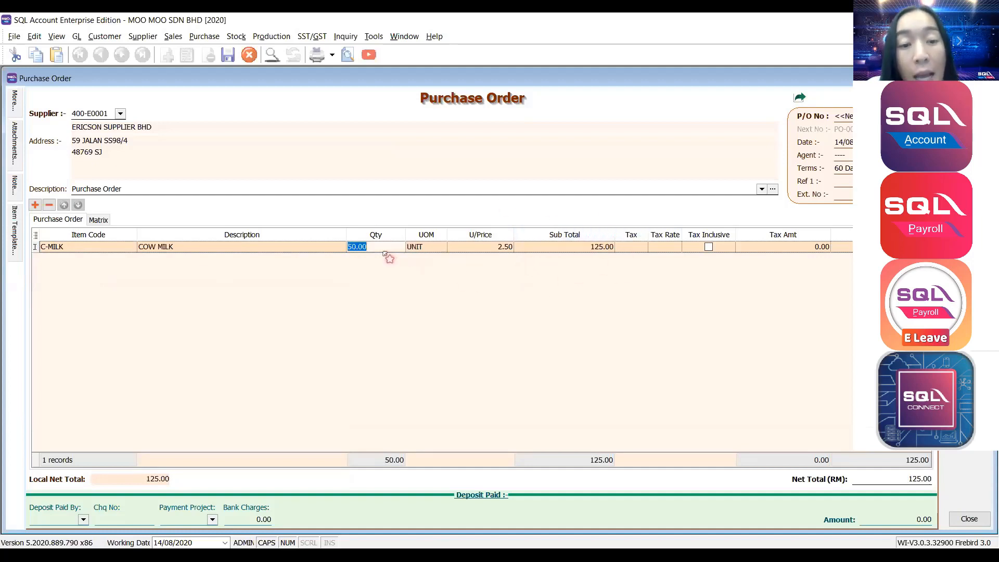
click(463, 247)
click(559, 248)
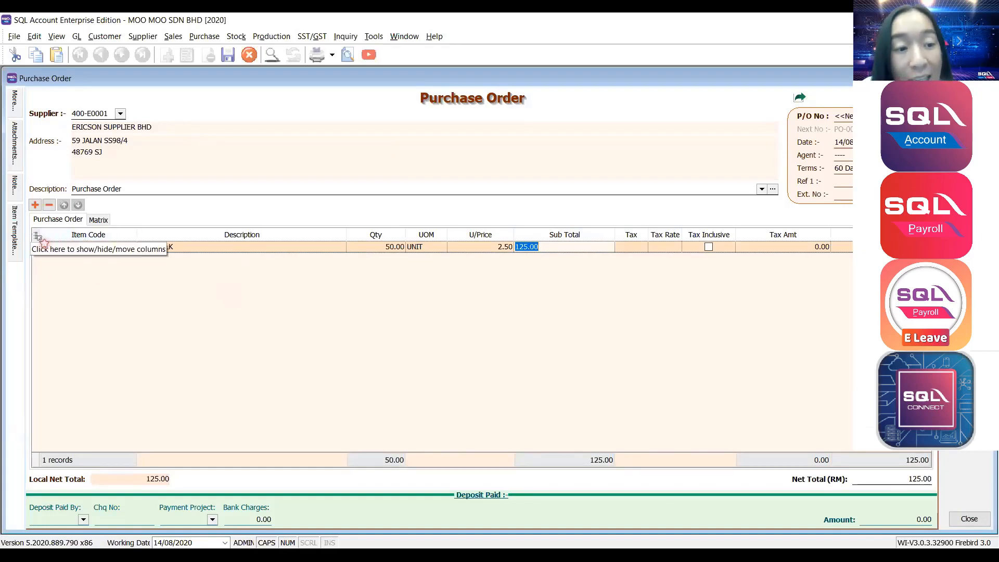
Show the More Description column and view C-MILK's Chocolate, Matcha, Strawberry flavour text.
click(37, 236)
click(37, 236)
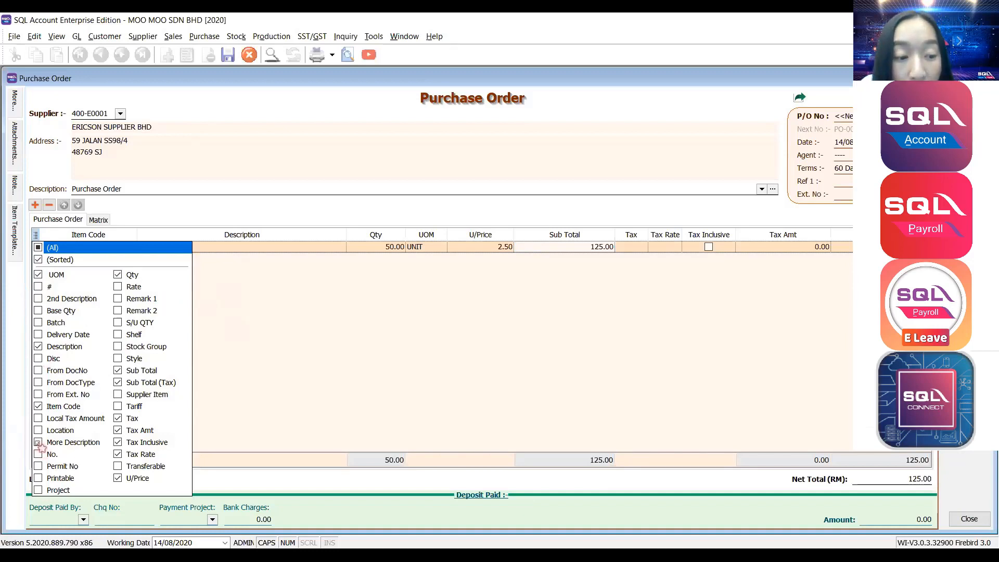
click(38, 442)
click(409, 249)
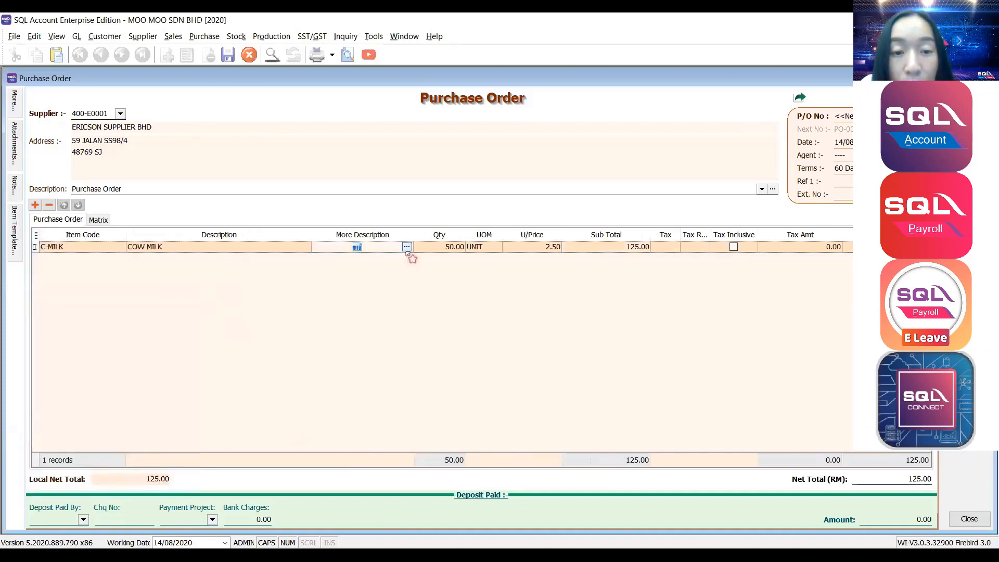
click(407, 248)
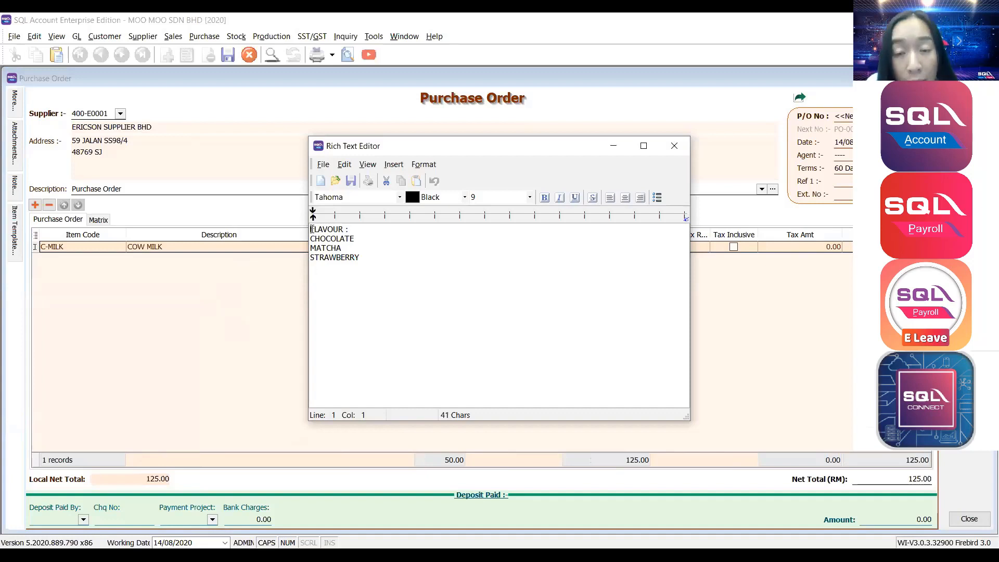
click(678, 146)
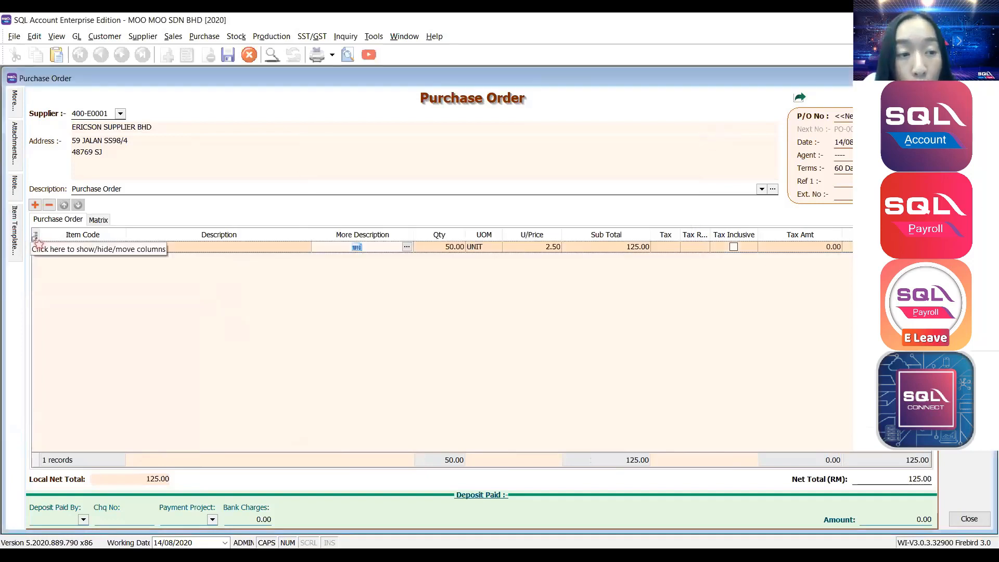
Add the Disc column to the purchase order's item lines.
click(35, 236)
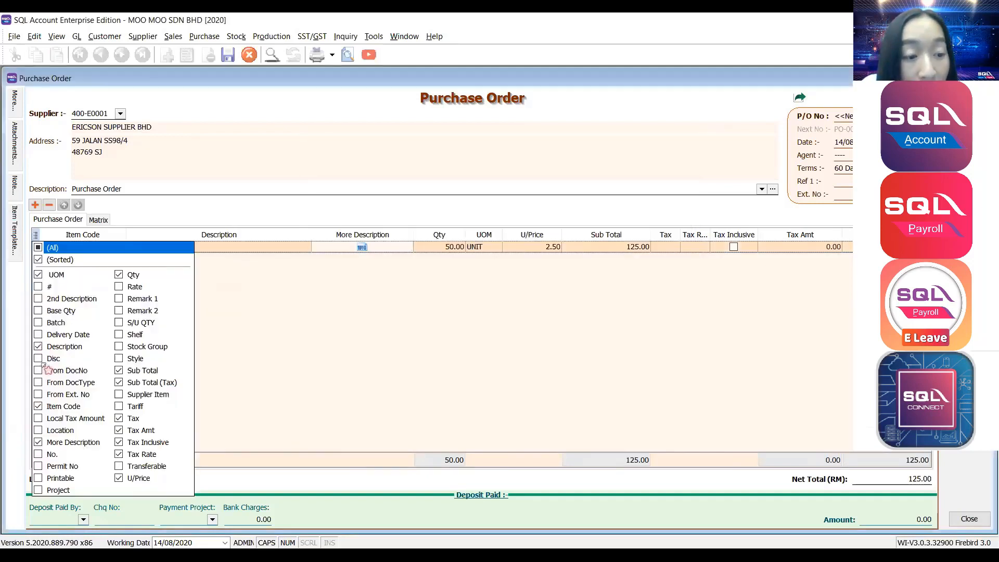
click(45, 360)
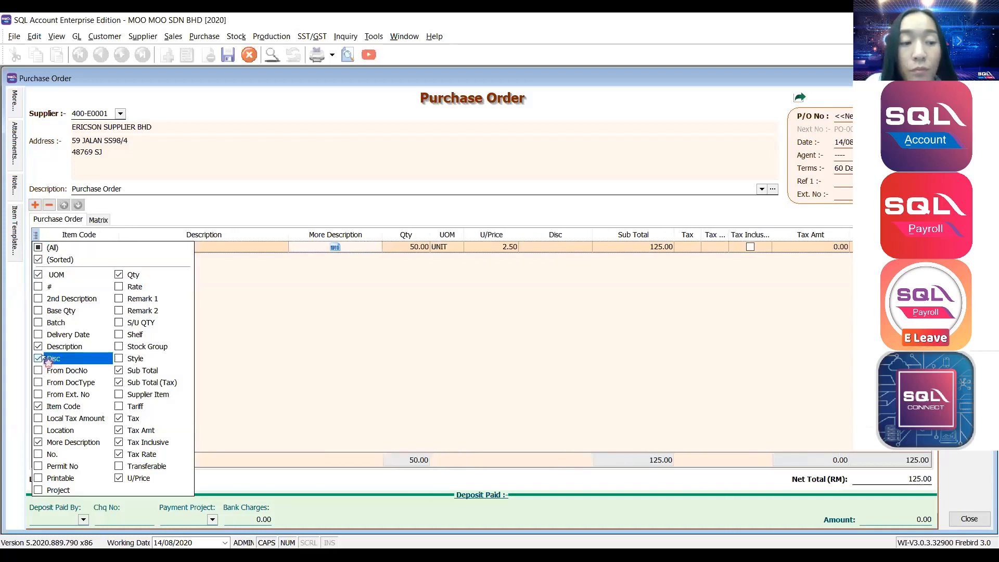
click(397, 357)
Give the C-MILK line a 10%+10 discount (subtotal 102.50) and save the purchase order.
click(541, 248)
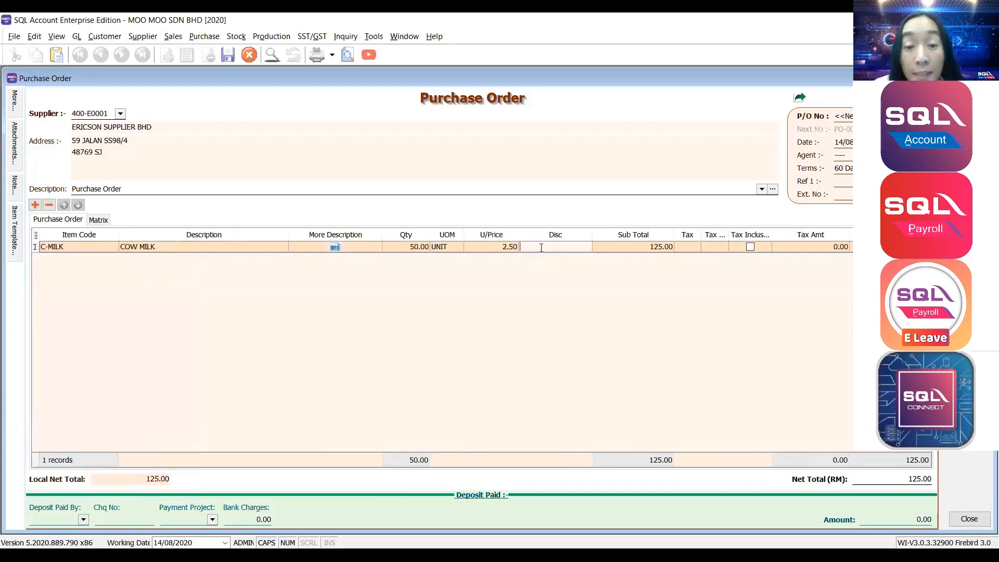
text(10)
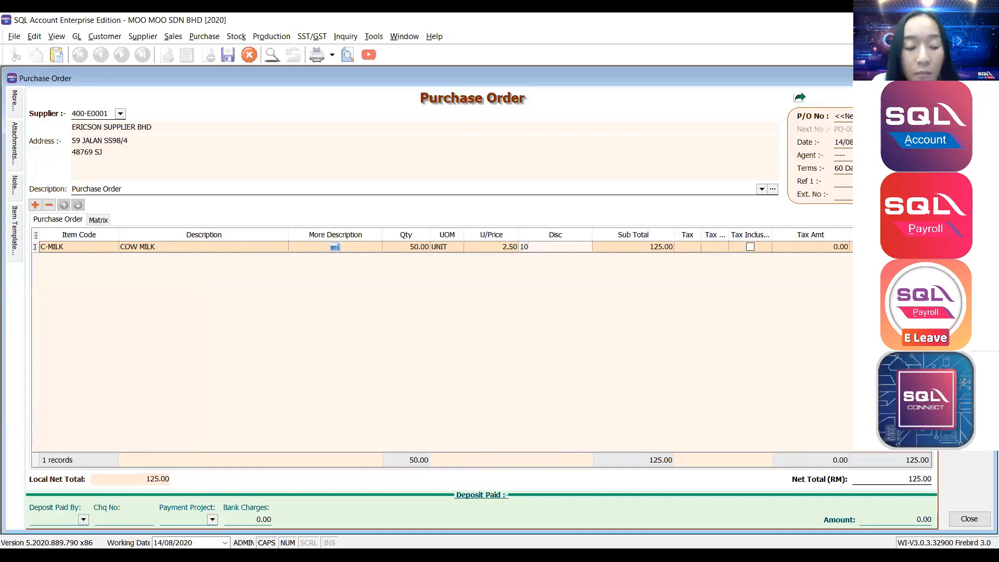
text(%)
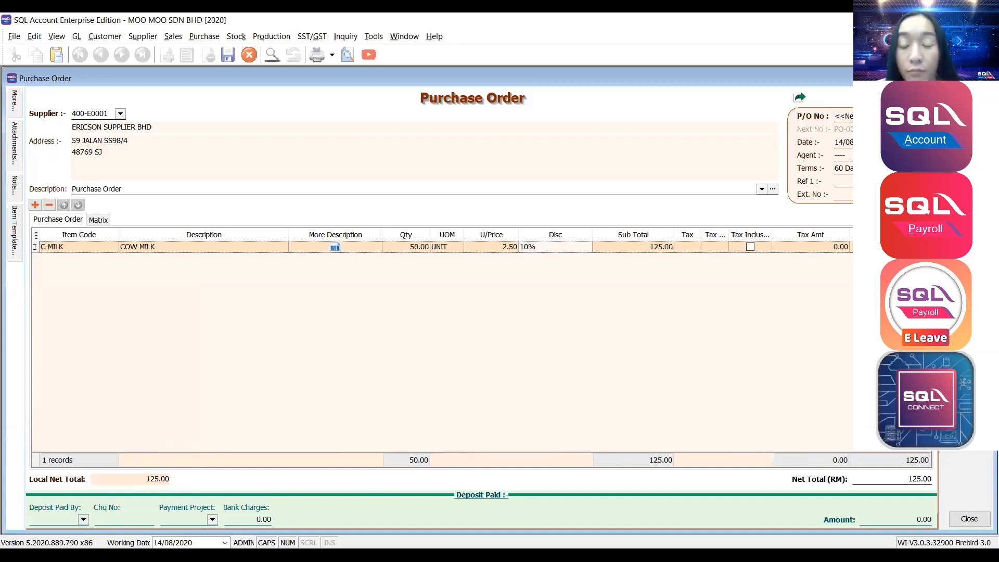
key(BackSpace)
key(BackSpace)
key(BackSpace)
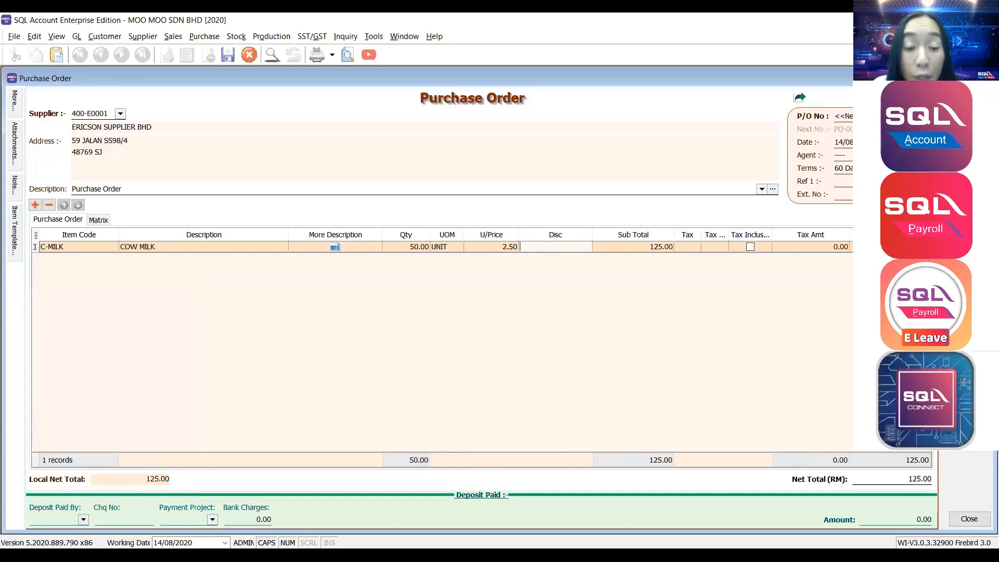
text(10)
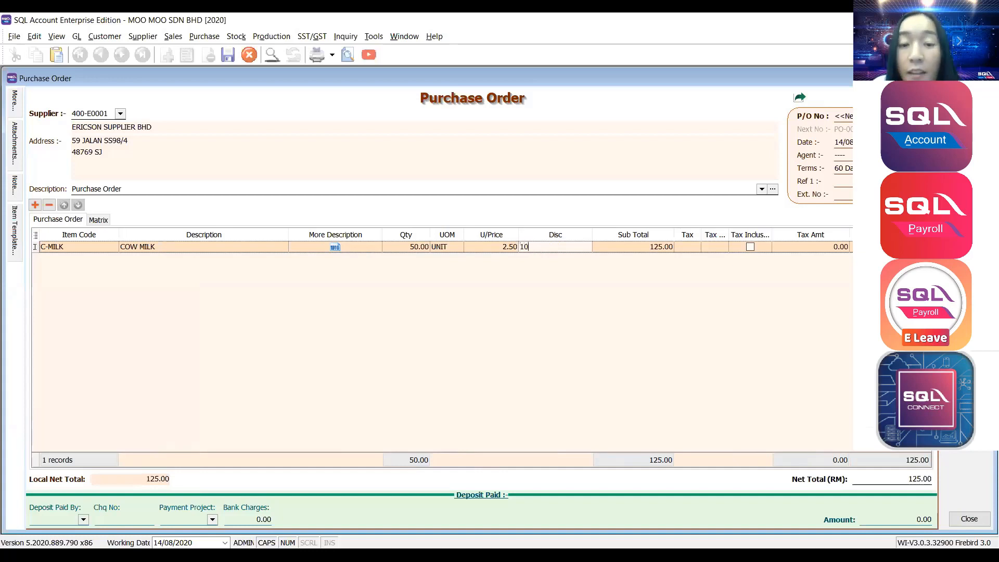
key(Tab)
click(541, 248)
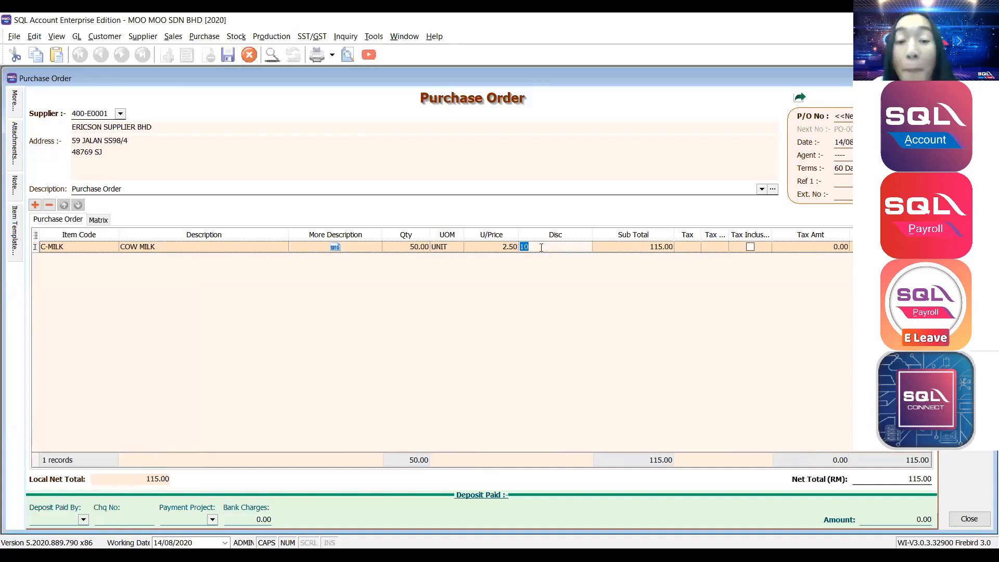
text(10%+10)
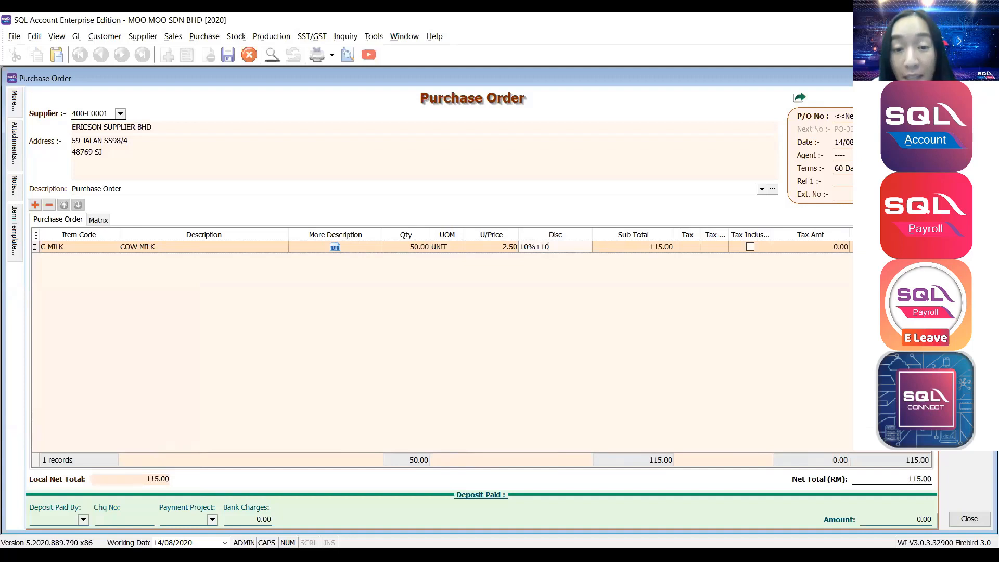
key(Tab)
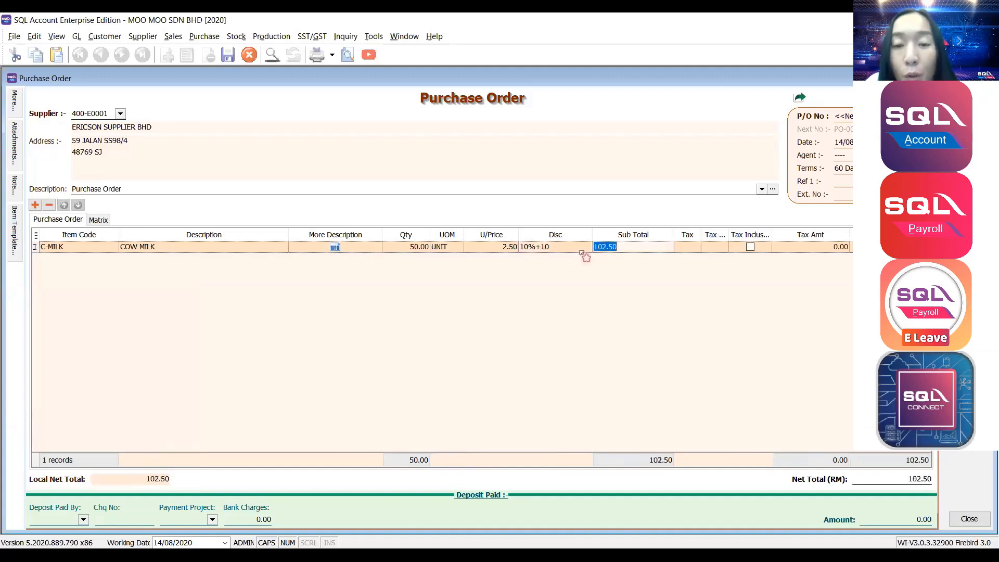
click(563, 247)
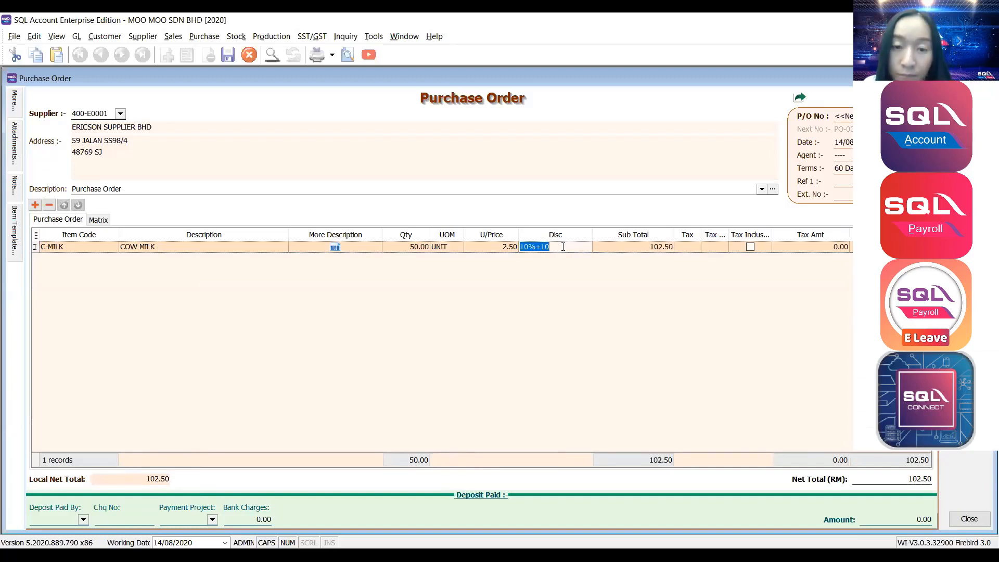
key(Tab)
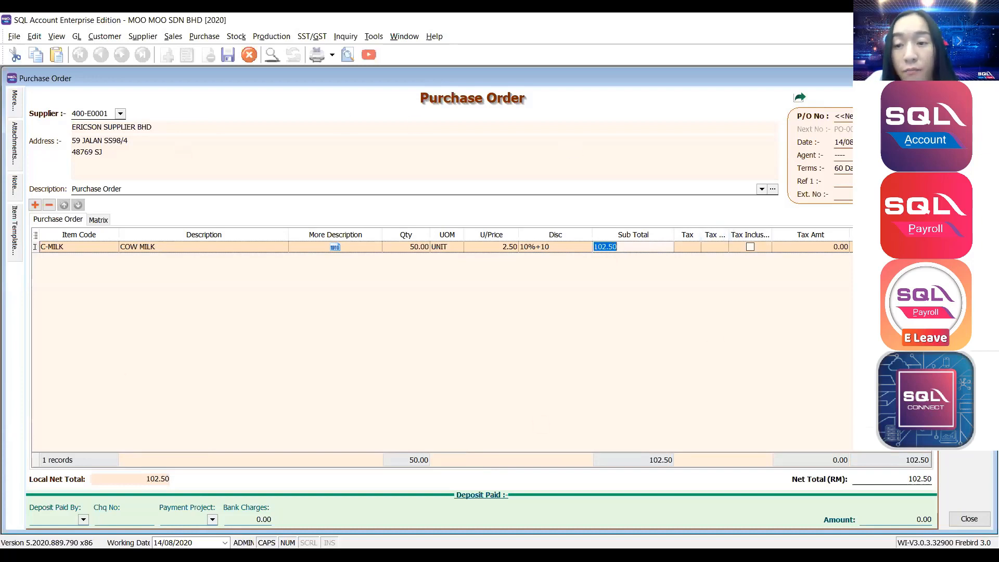
key(ctrl+s)
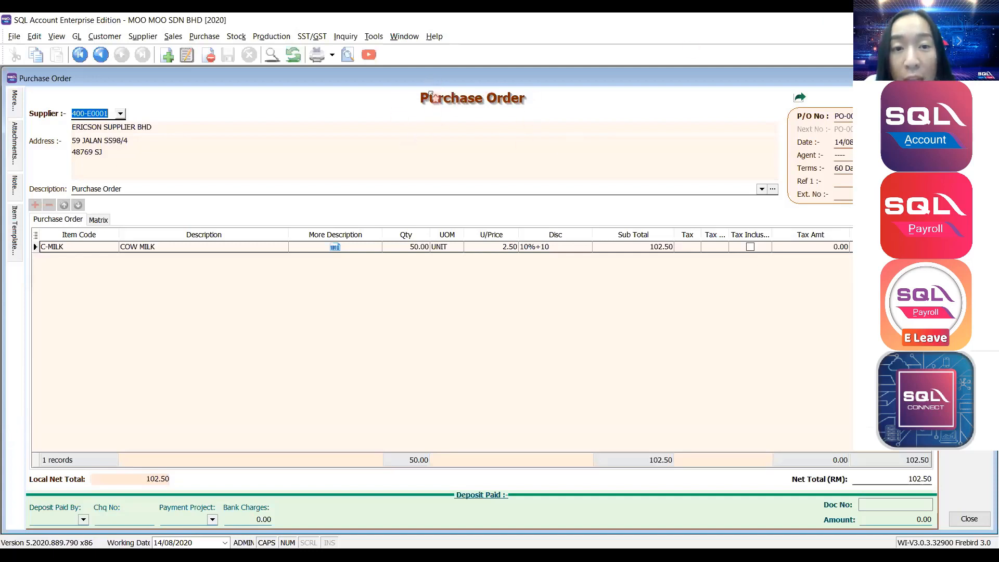
Bring up the transfer menu from the saved purchase order's title.
right_click(504, 103)
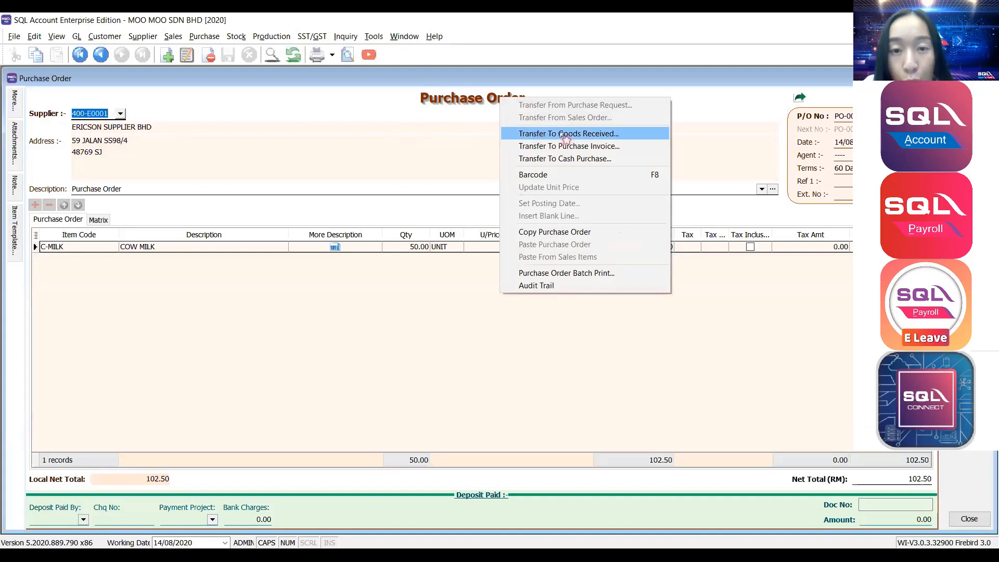
Transfer the purchase order to Goods Received, tile both vertically, then maximize the note.
click(566, 136)
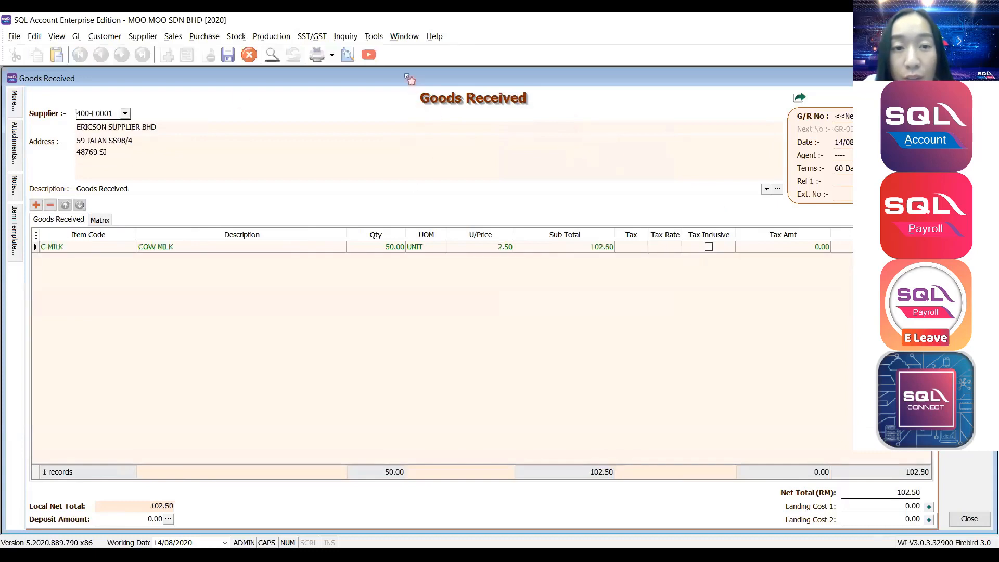
click(406, 38)
click(416, 48)
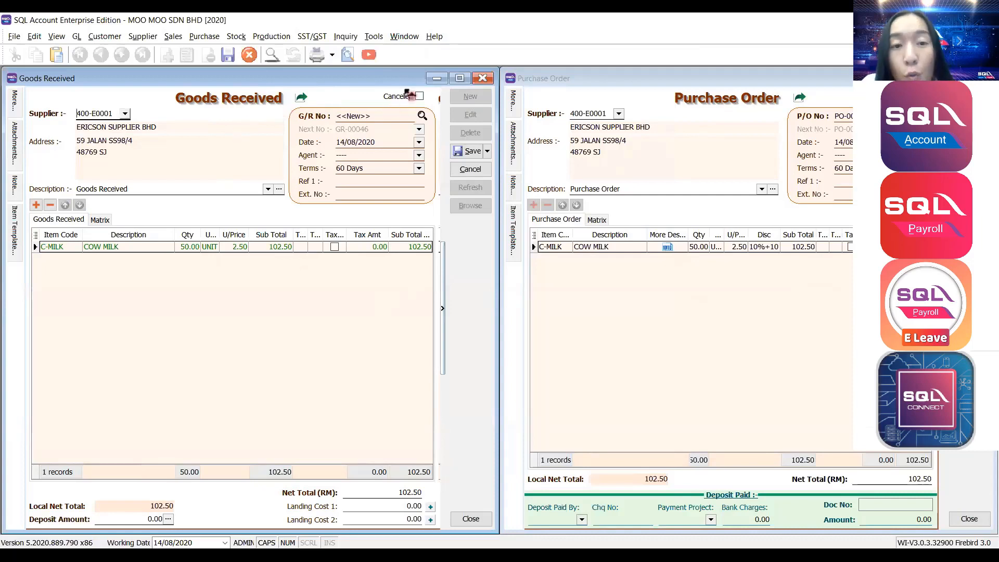
click(460, 79)
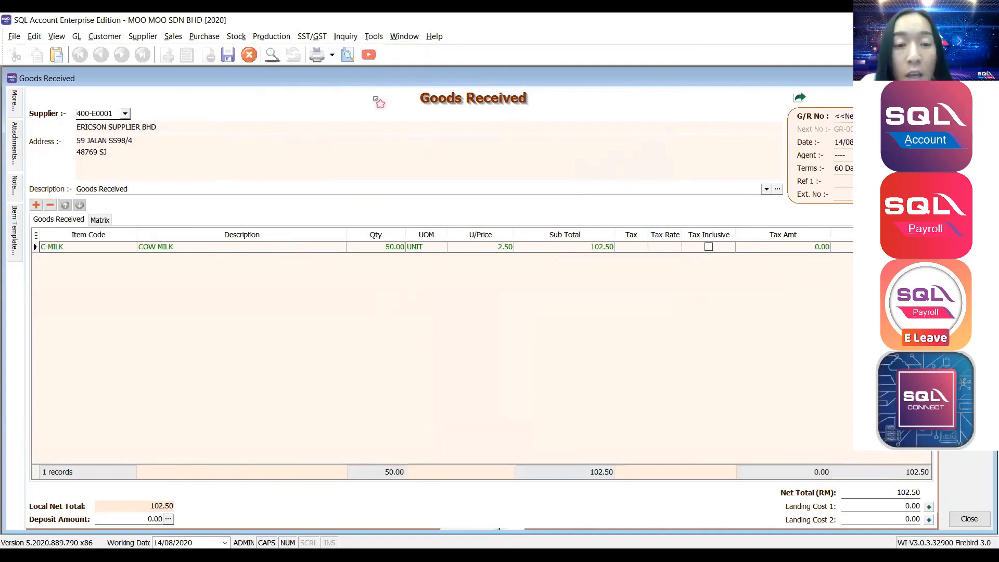
Remove the extra empty line and save the Goods Received with its 50-unit COW MILK line.
click(57, 250)
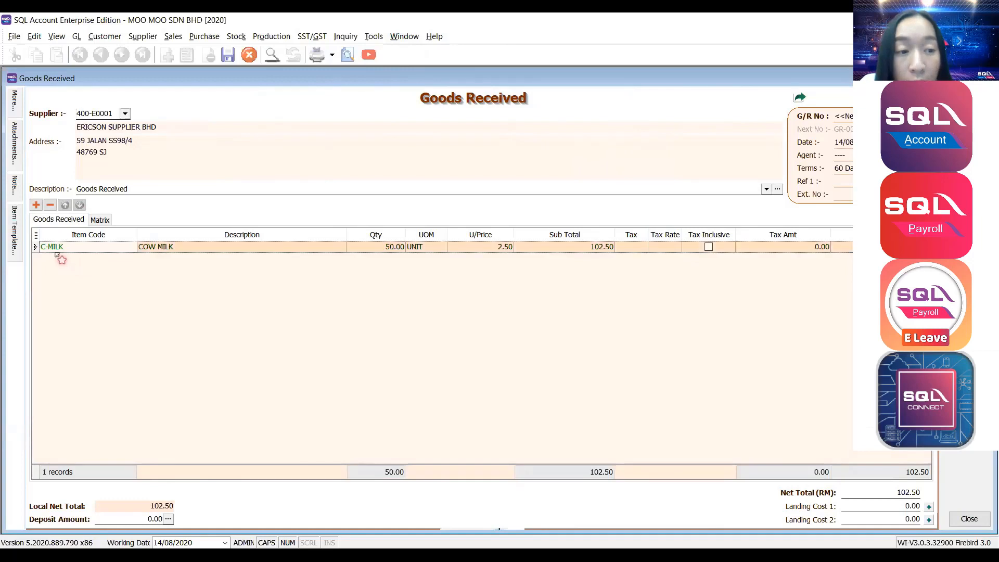
click(146, 250)
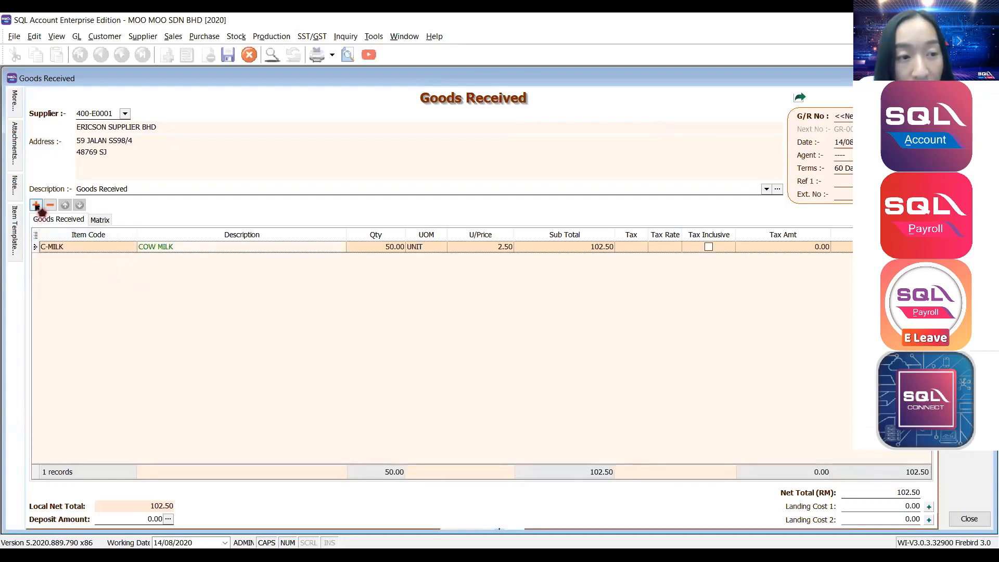
click(36, 206)
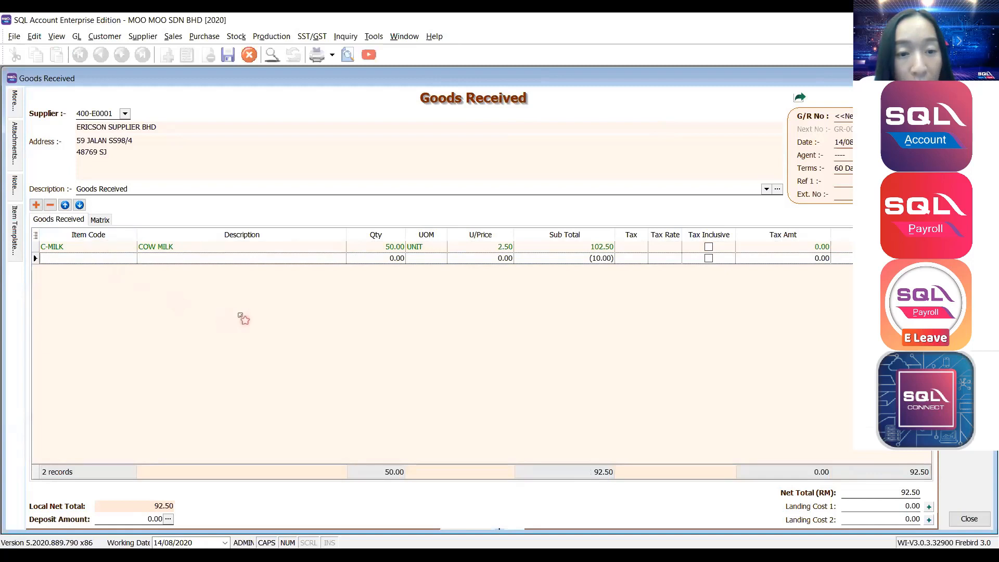
click(393, 259)
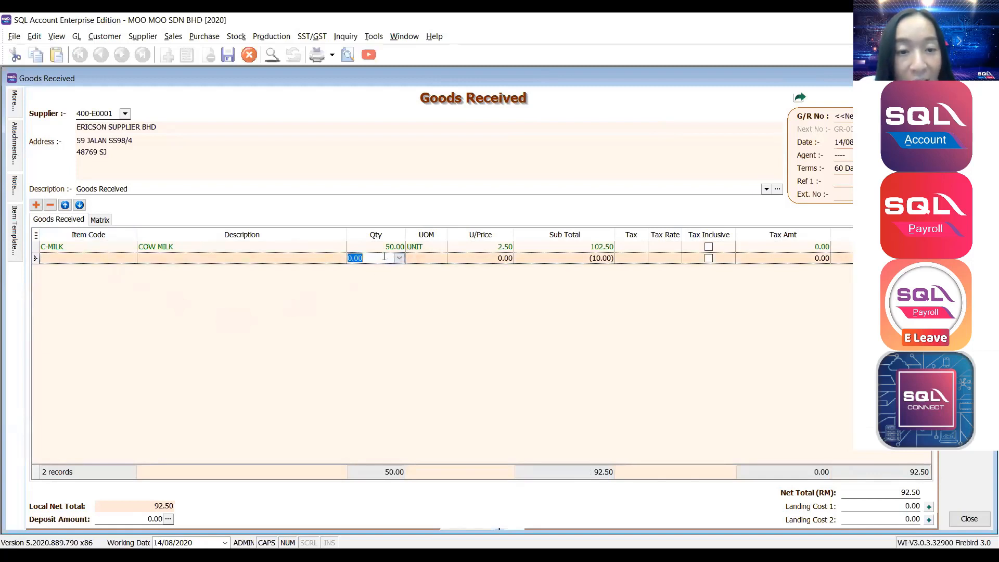
click(384, 247)
click(383, 257)
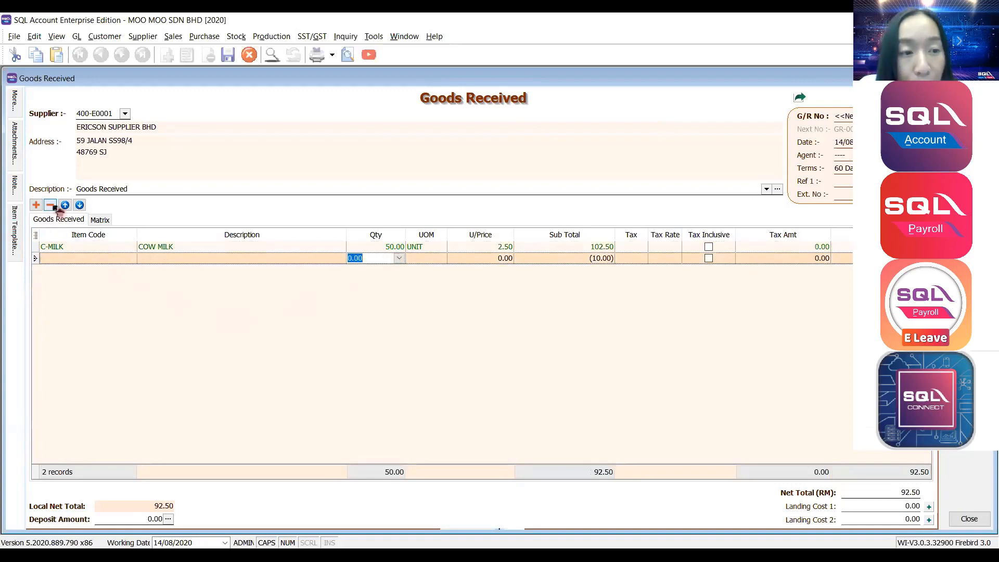
click(50, 204)
key(Return)
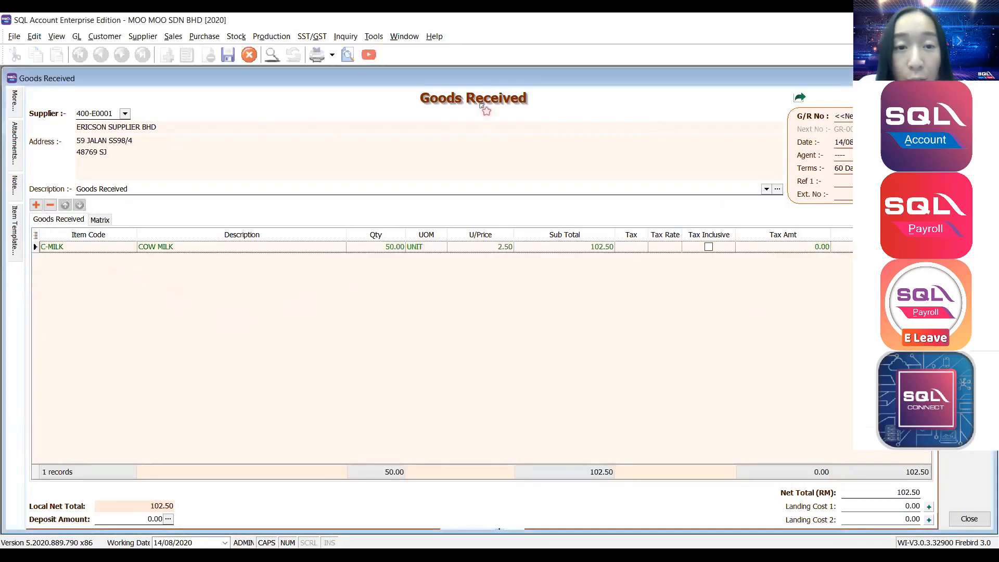
key(ctrl+s)
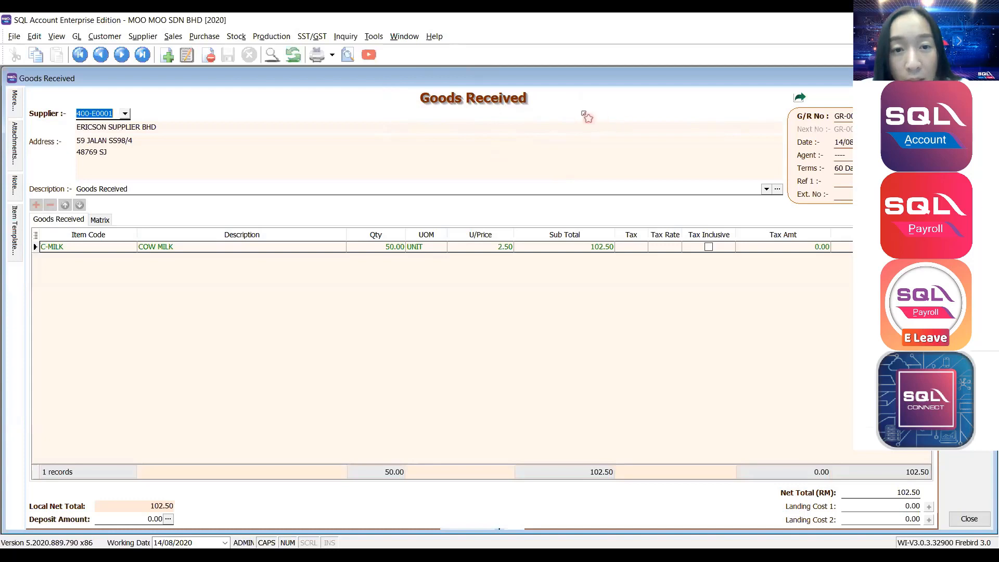
Transfer the goods received note to a purchase invoice and save it.
right_click(518, 98)
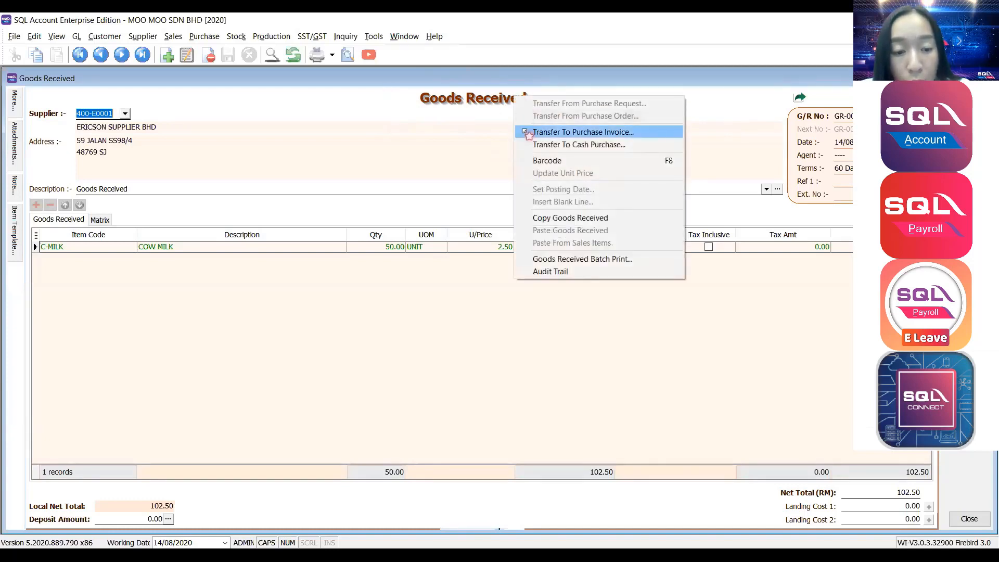
click(525, 131)
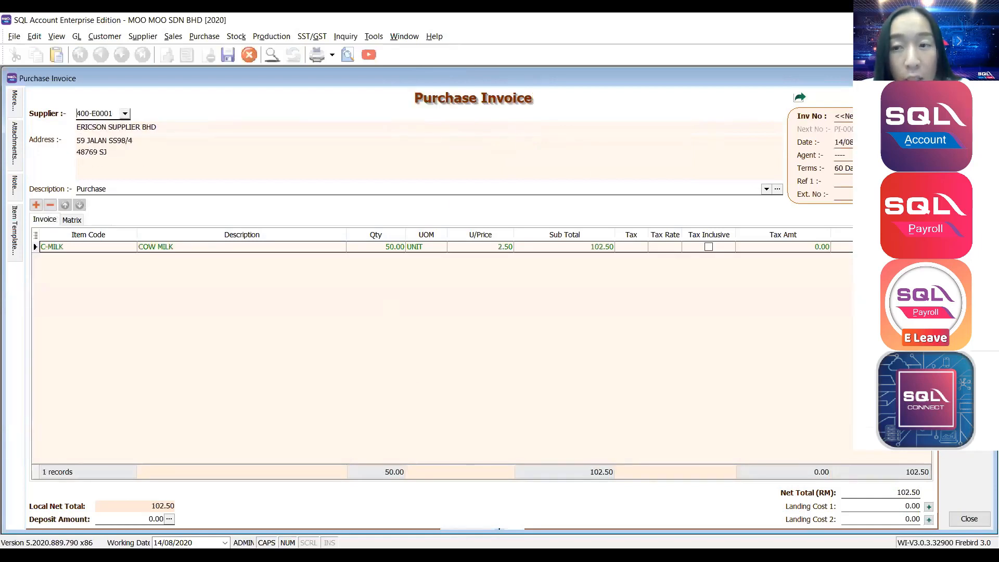
click(94, 114)
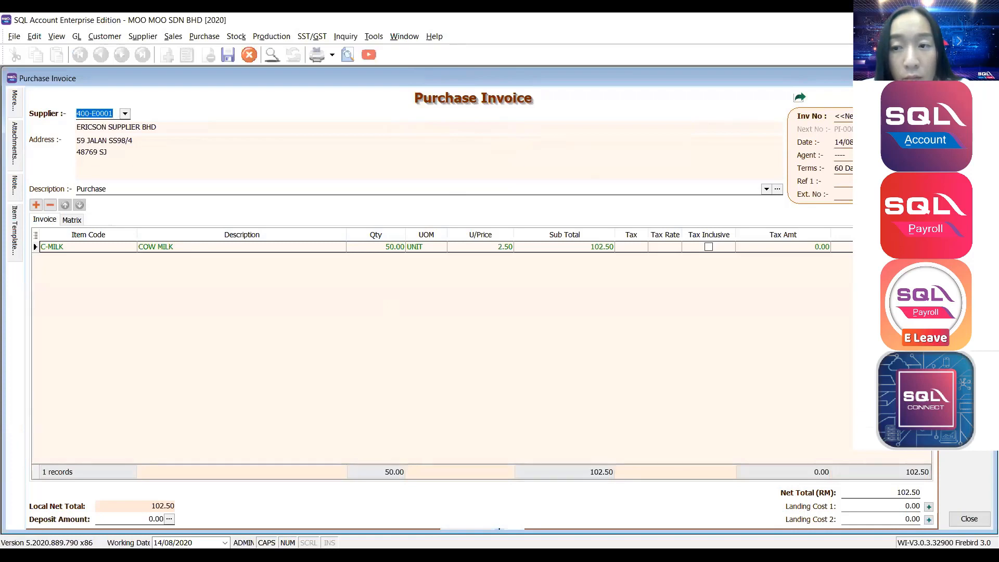
key(ctrl+s)
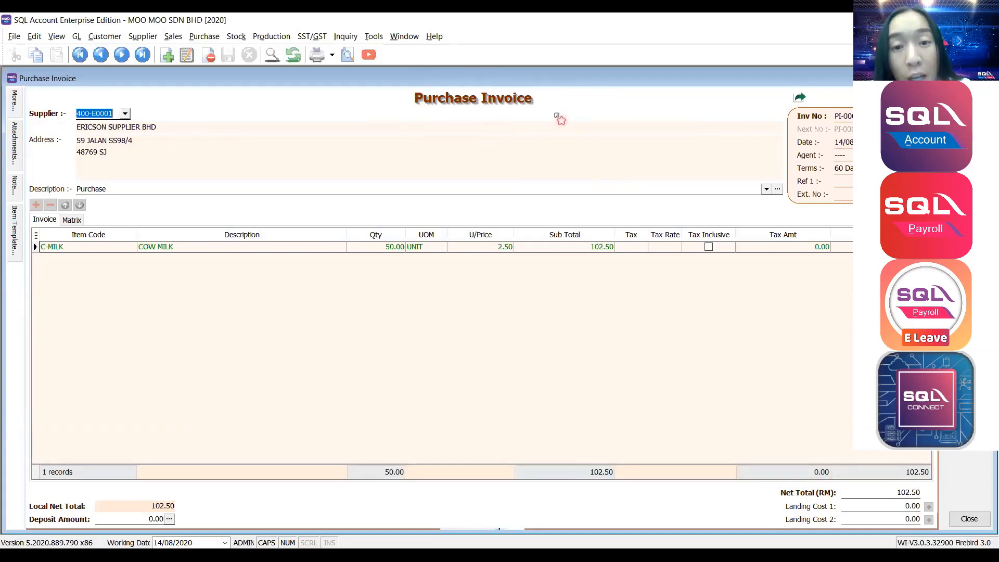
right_click(537, 108)
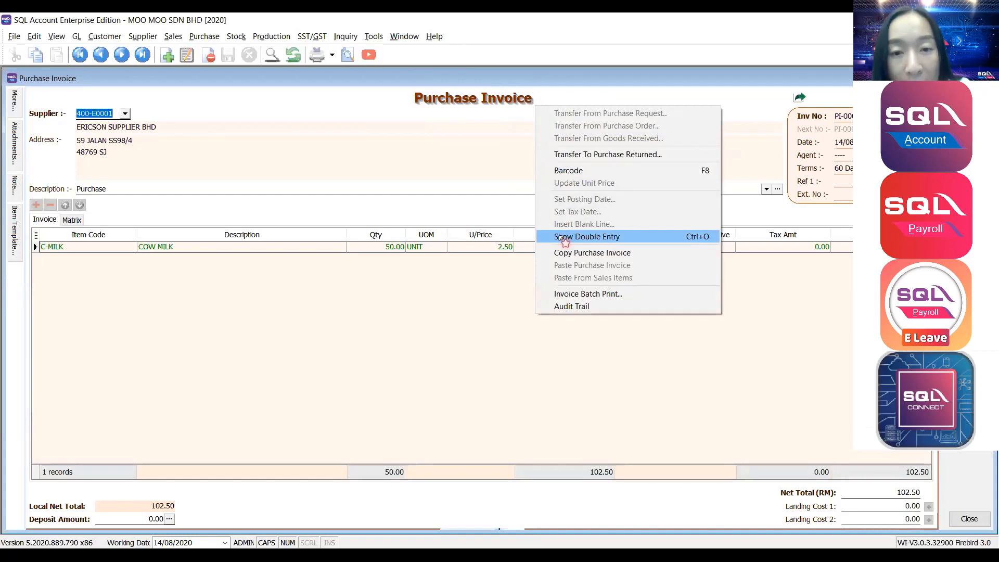
click(565, 241)
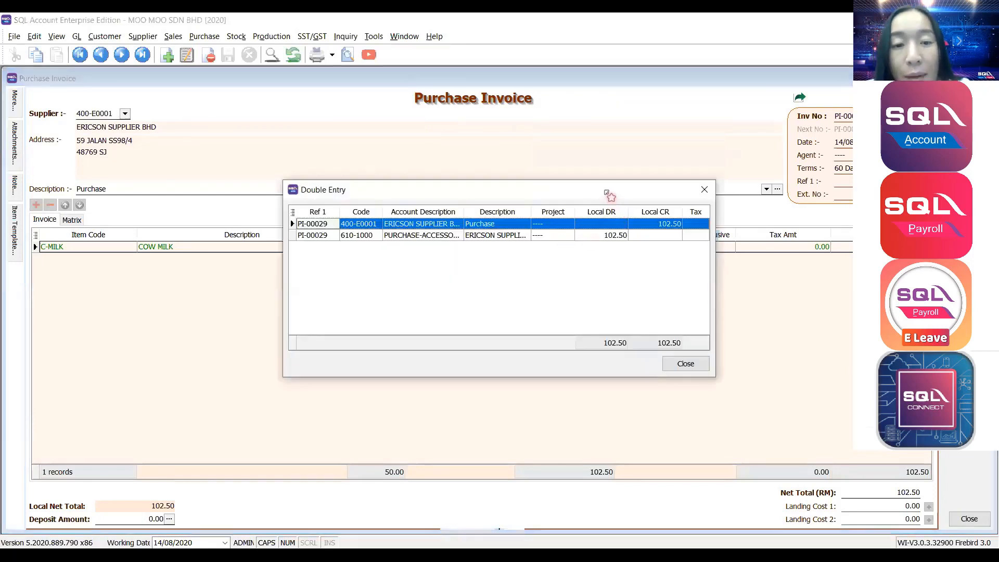
drag(608, 198, 627, 150)
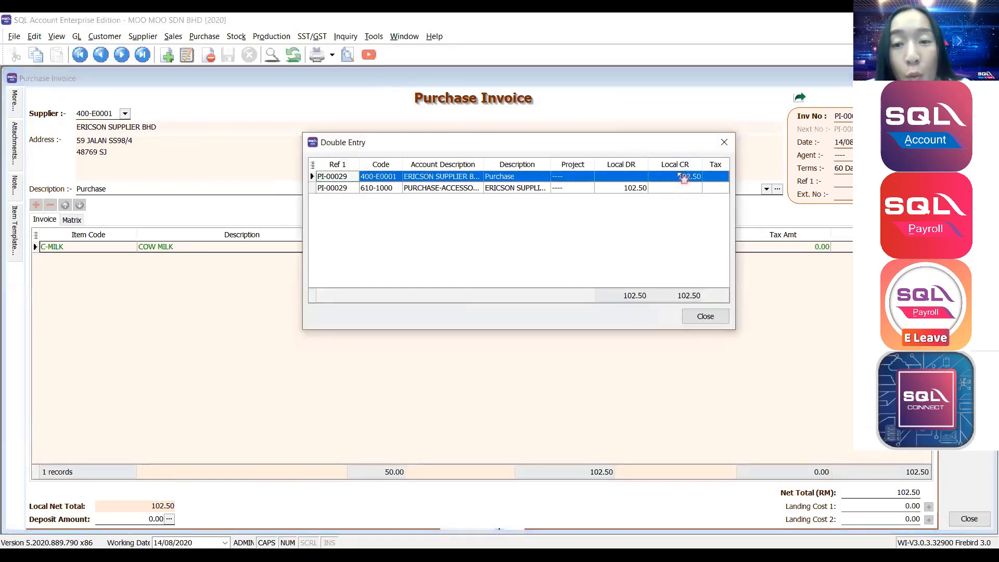
click(683, 178)
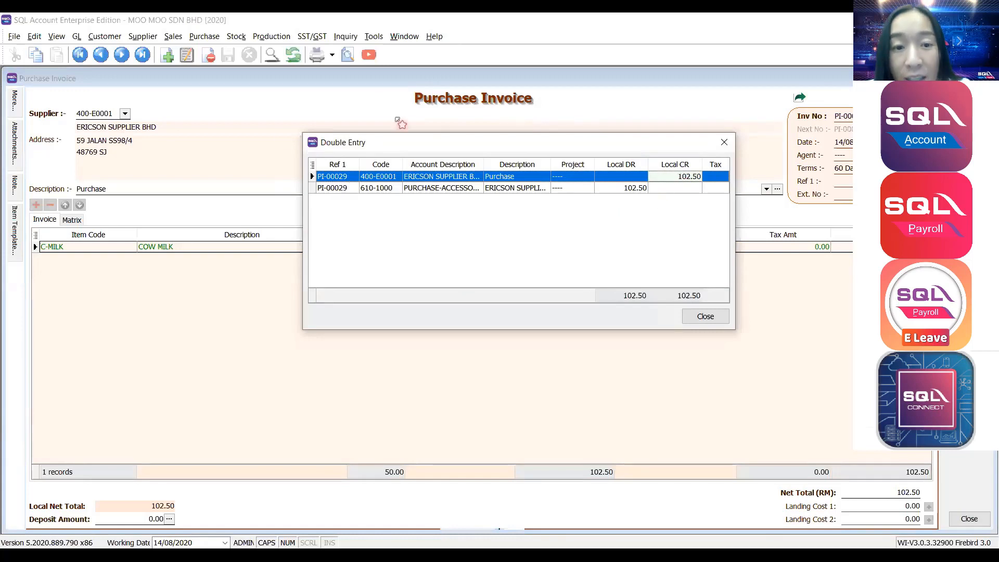
click(405, 189)
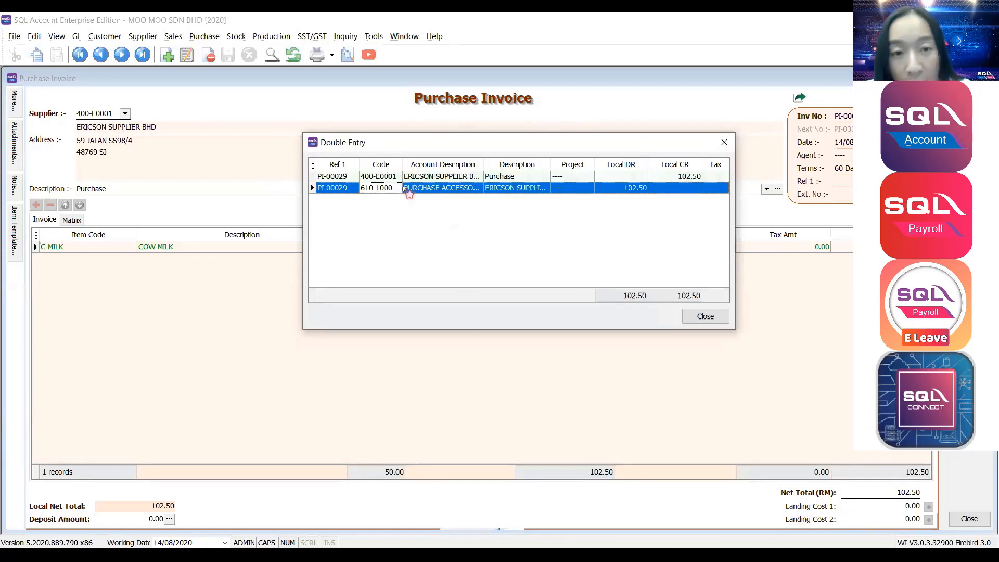
click(705, 317)
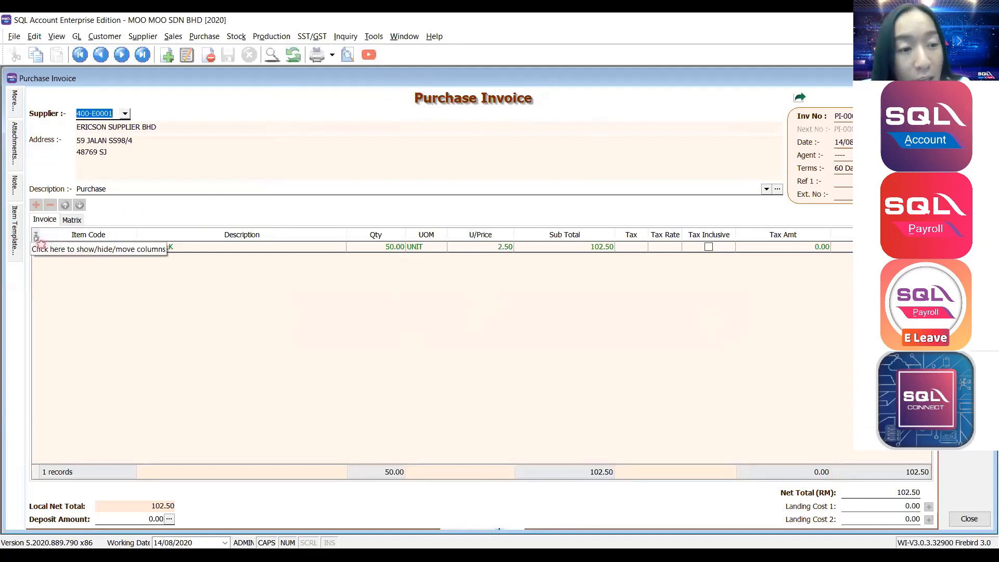
Show the From DocNo column and open the linked Goods Received note from it.
click(36, 236)
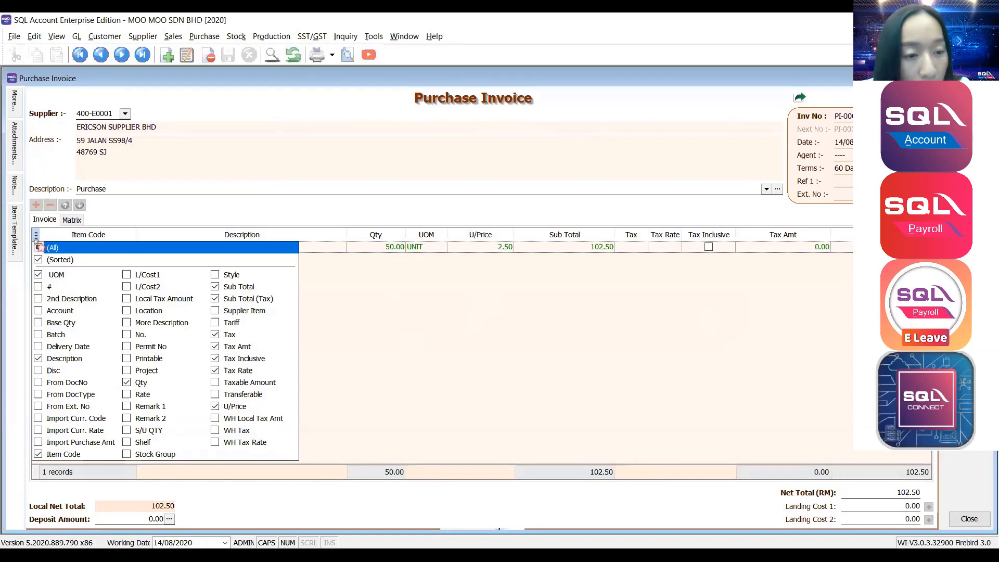
click(39, 383)
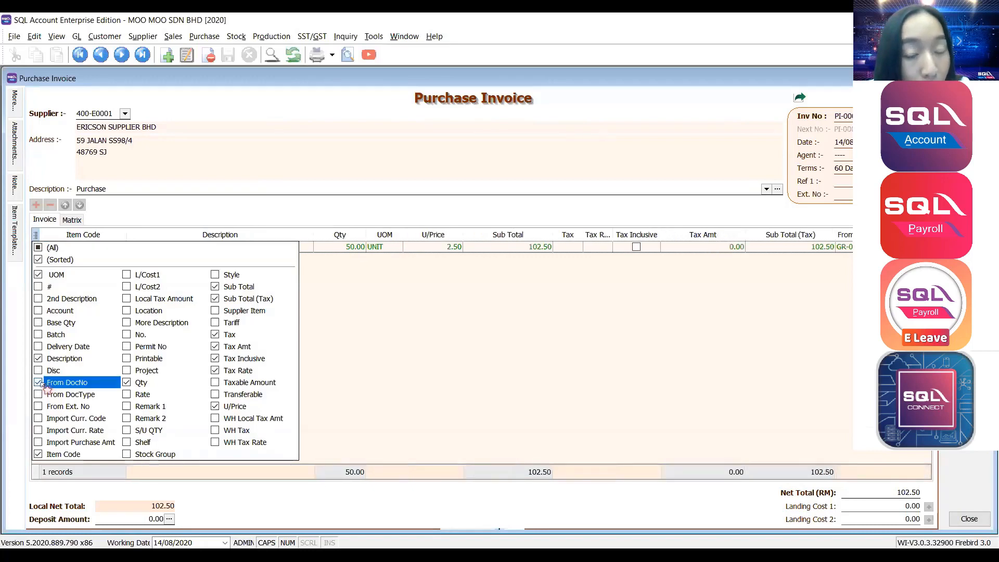
click(514, 393)
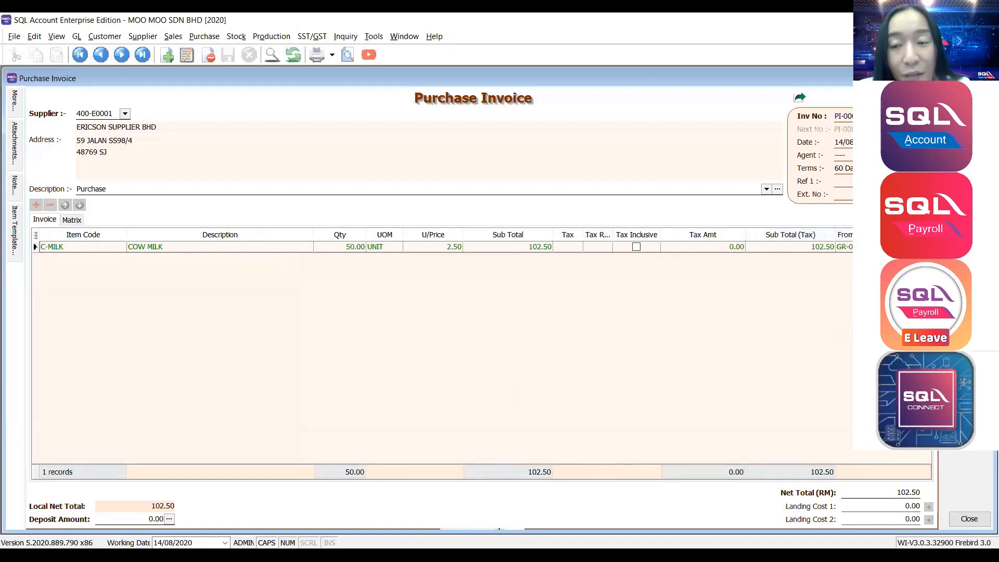
click(859, 247)
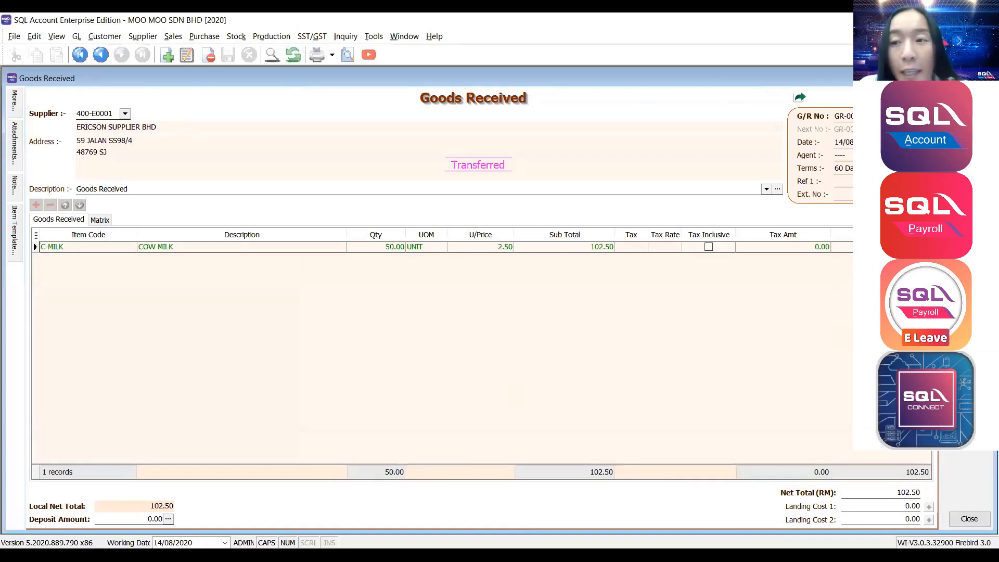
Close the Goods Received note and open the purchase invoice's report layouts for preview.
click(988, 78)
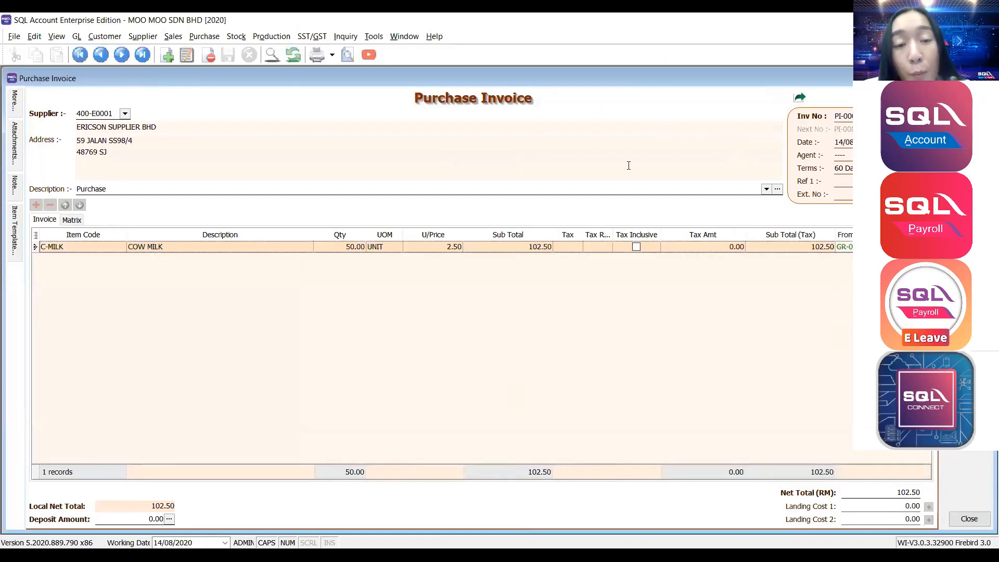
click(348, 55)
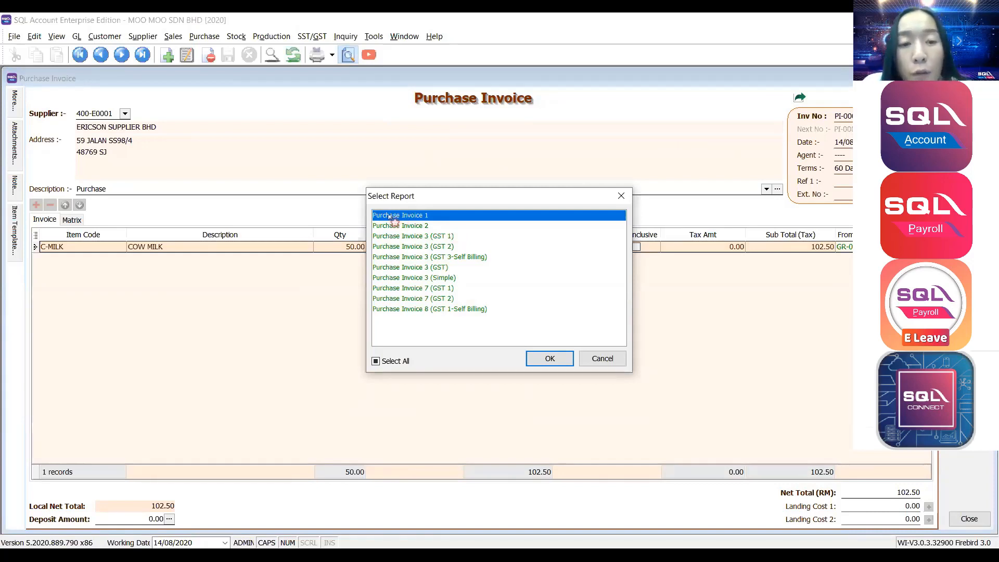
Review the 102.50 C-MILK invoice PI-00029 in the Purchase Invoice 1 preview, then close it.
click(550, 359)
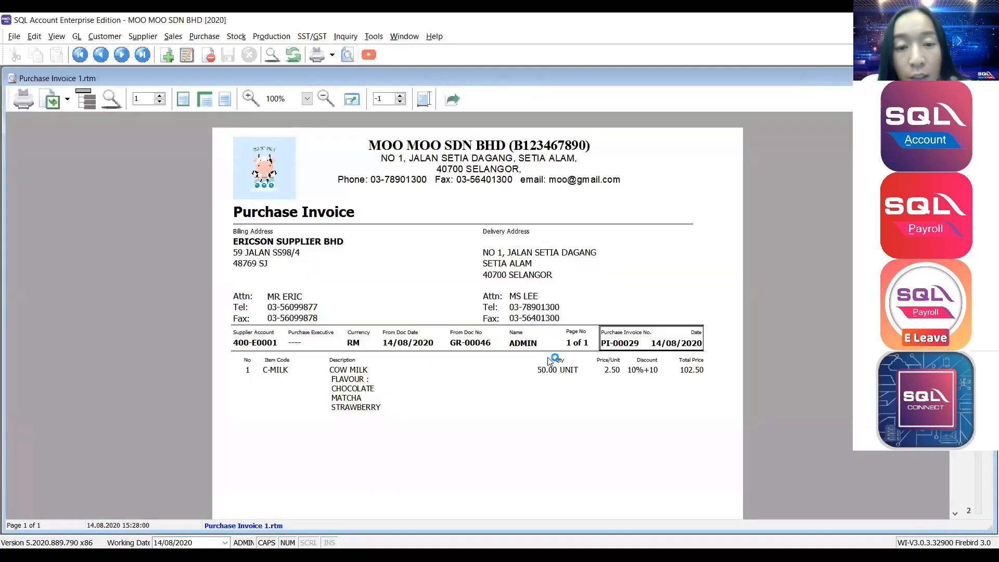
scroll(550, 359, down, 5)
scroll(550, 358, up, 5)
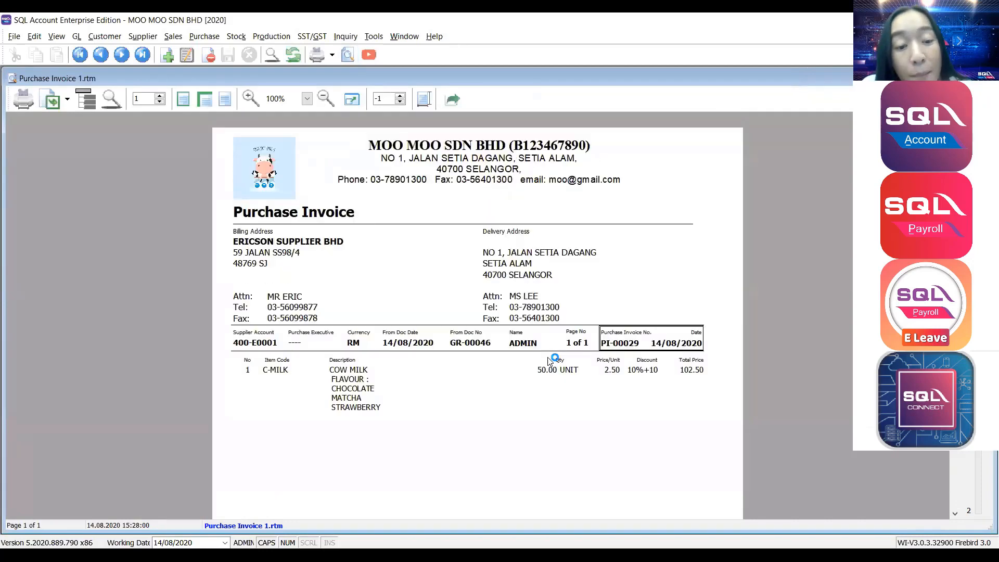
scroll(312, 296, down, 3)
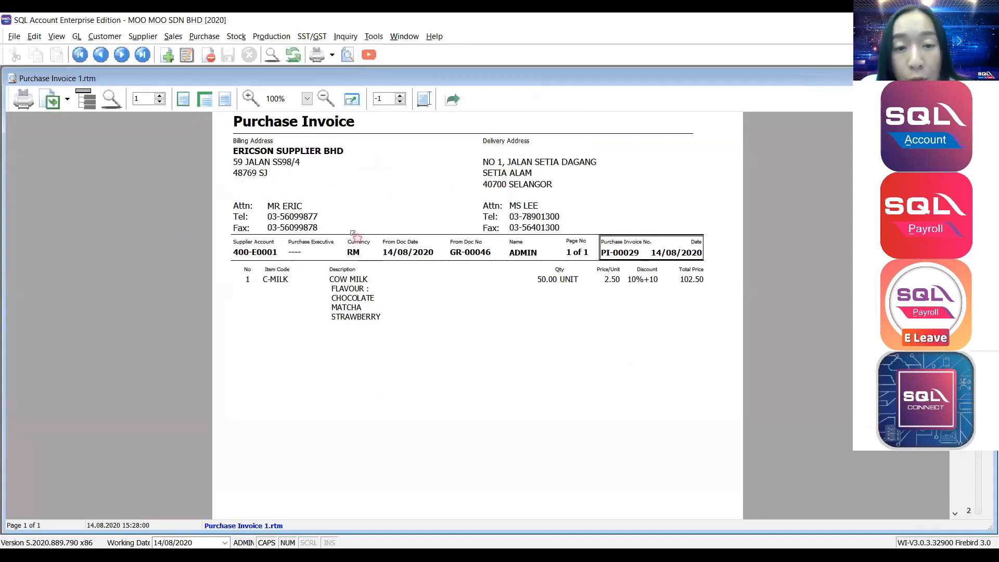
scroll(364, 150, down, 3)
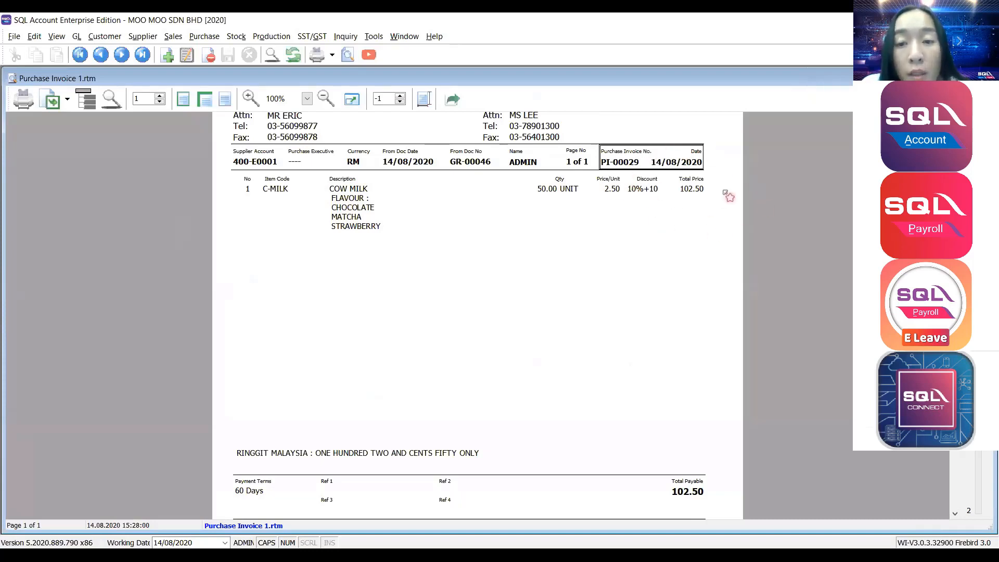
scroll(729, 196, down, 3)
scroll(729, 196, up, 7)
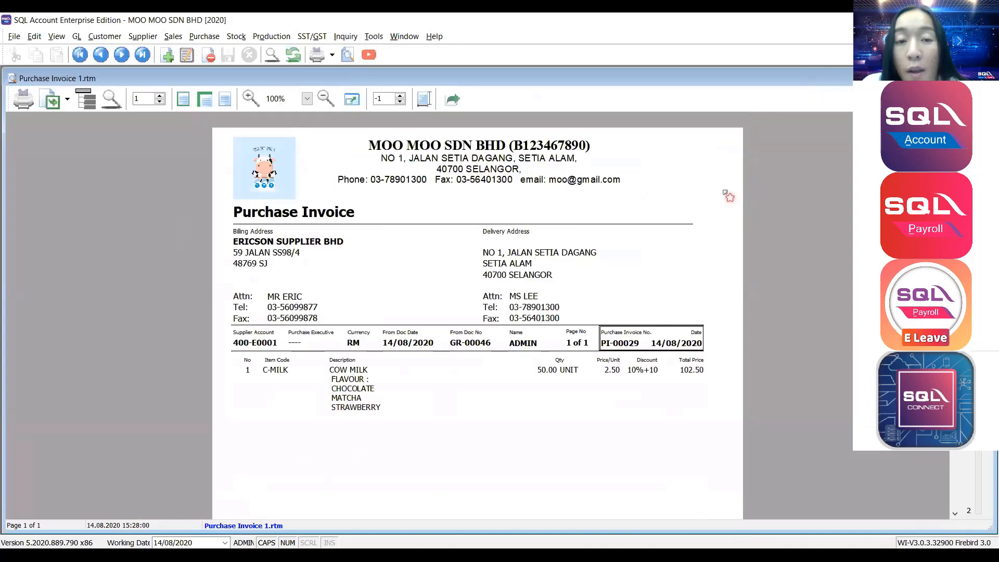
key(Escape)
click(177, 37)
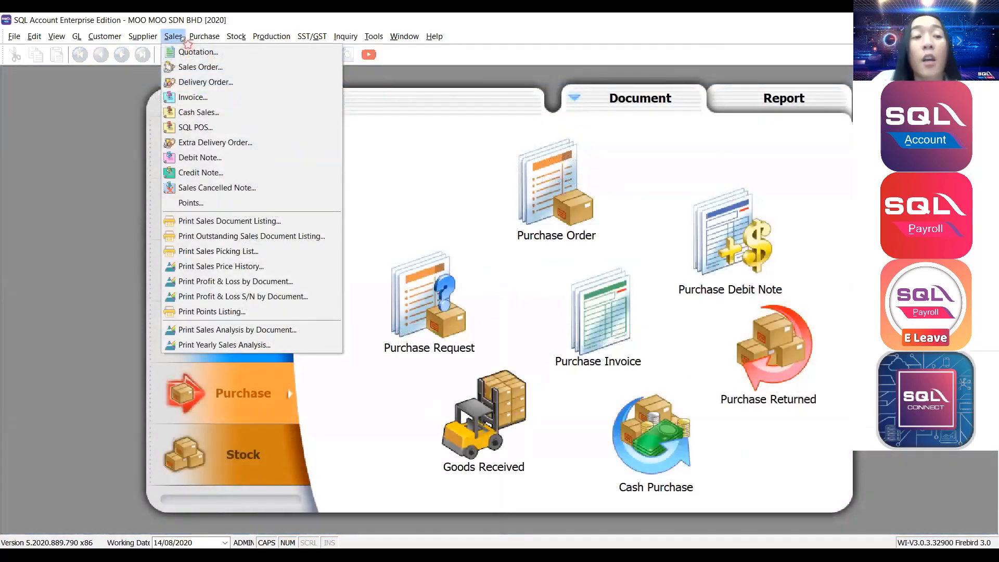
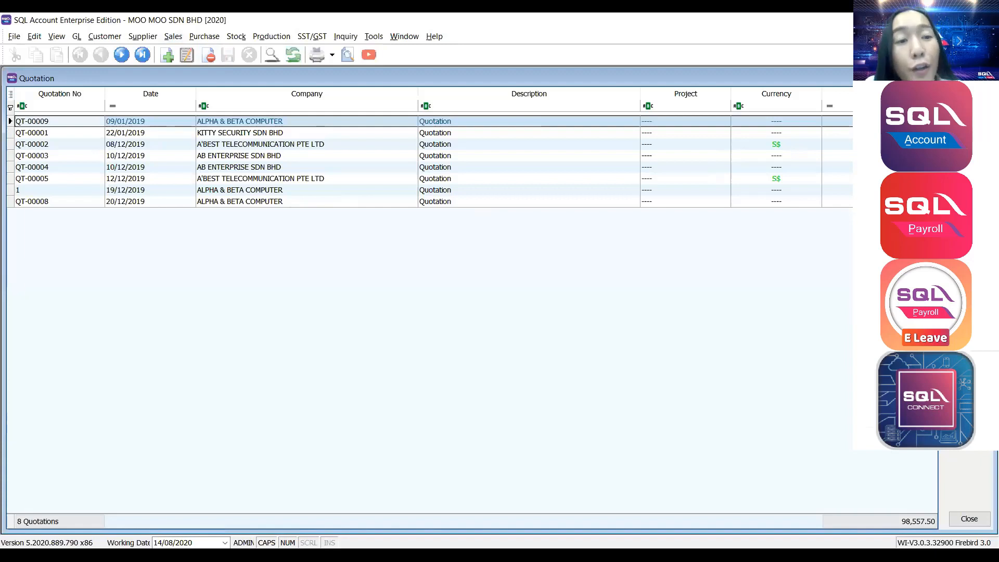
Start a new blank quotation with AEON MARKETING as the customer.
click(969, 98)
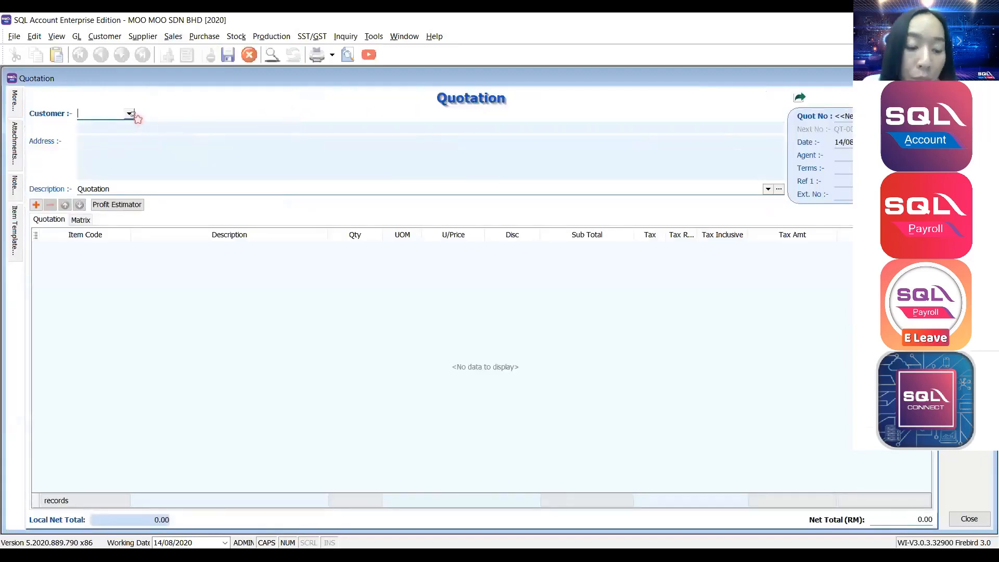
click(130, 113)
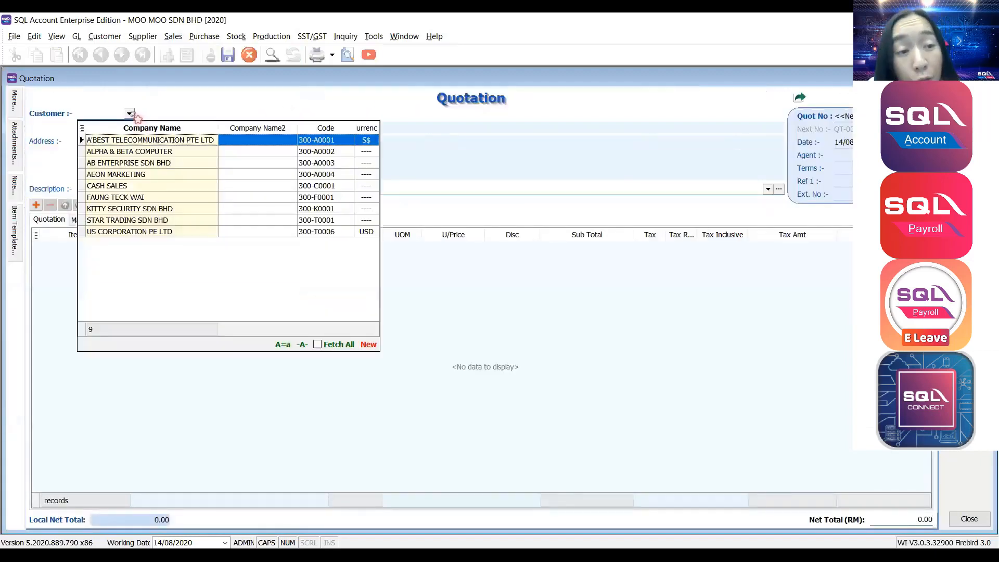
text(AEON)
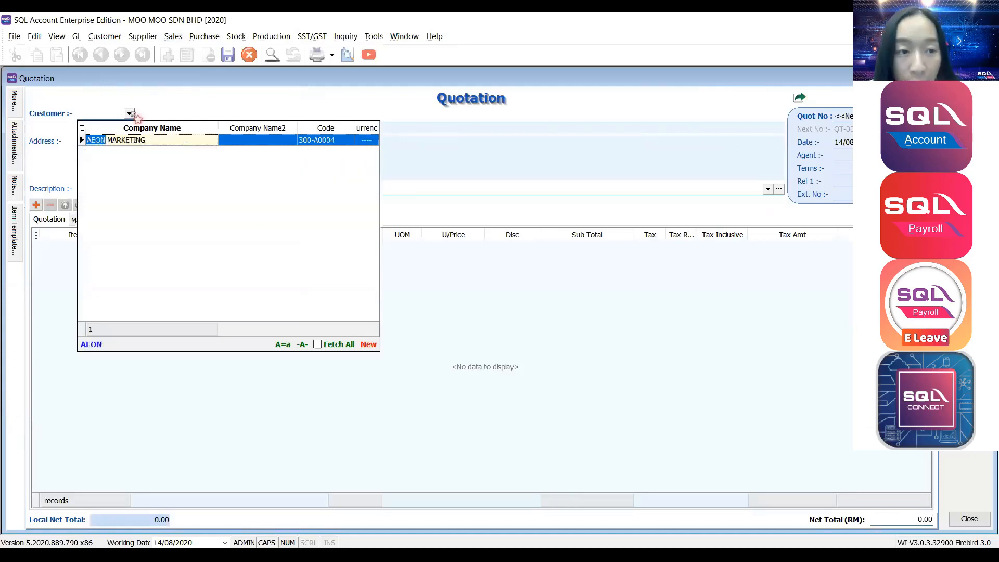
key(Return)
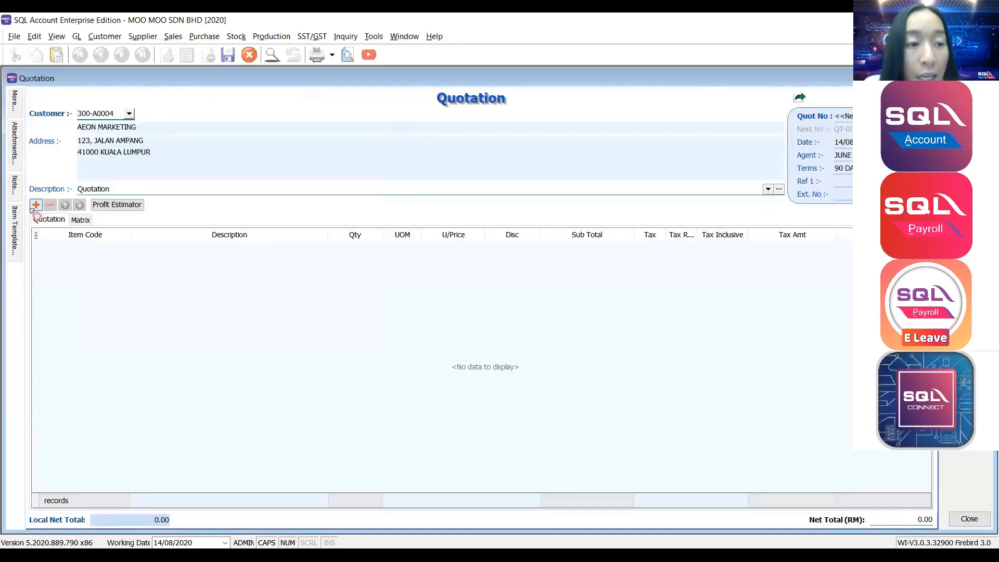
Add an item line for C-MILK cow milk, 1 UNIT at 5.00.
click(36, 204)
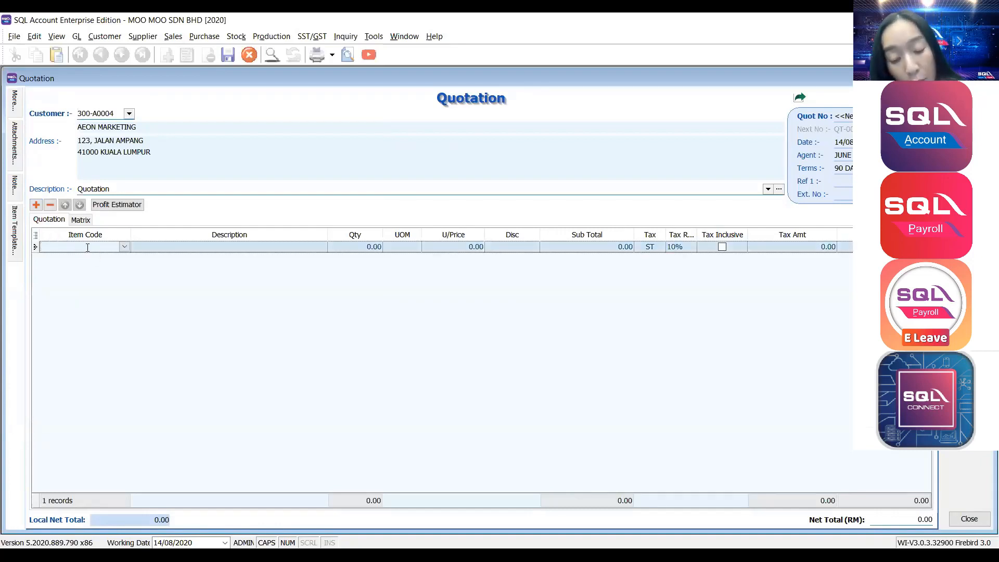
text(MILK)
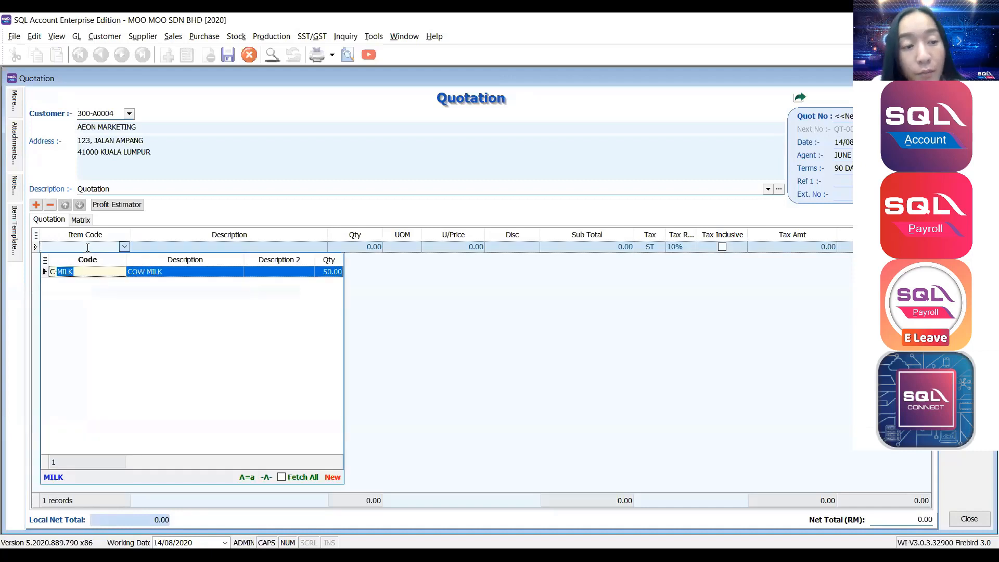
click(91, 274)
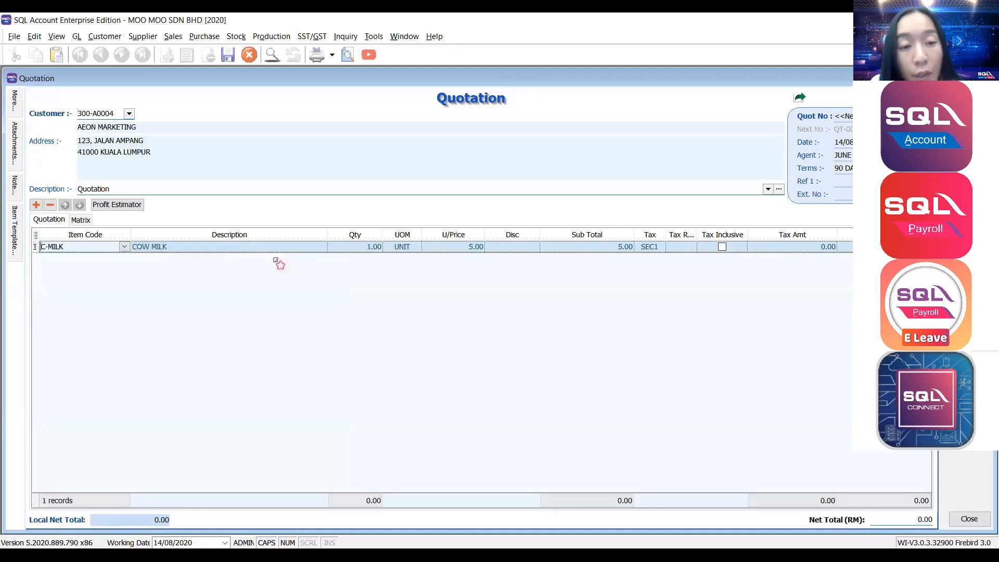
click(348, 248)
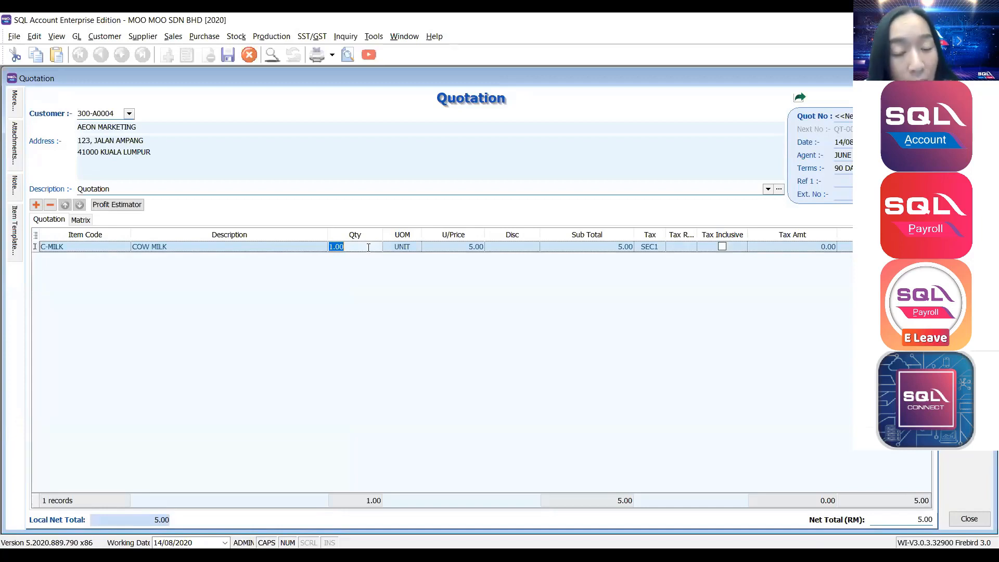
Set the C-MILK line to quantity 2 with BOXES as the unit of measure.
click(401, 246)
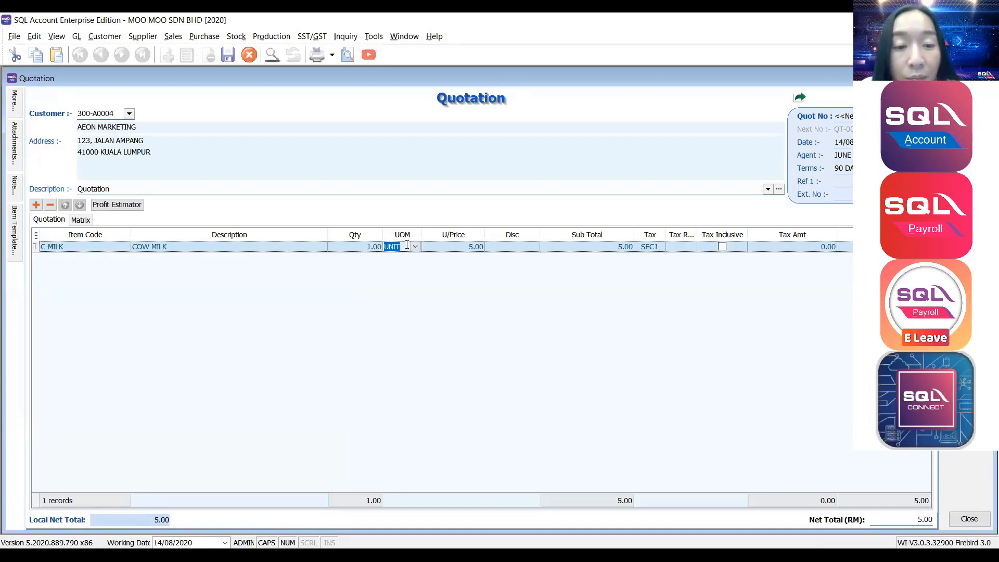
click(415, 247)
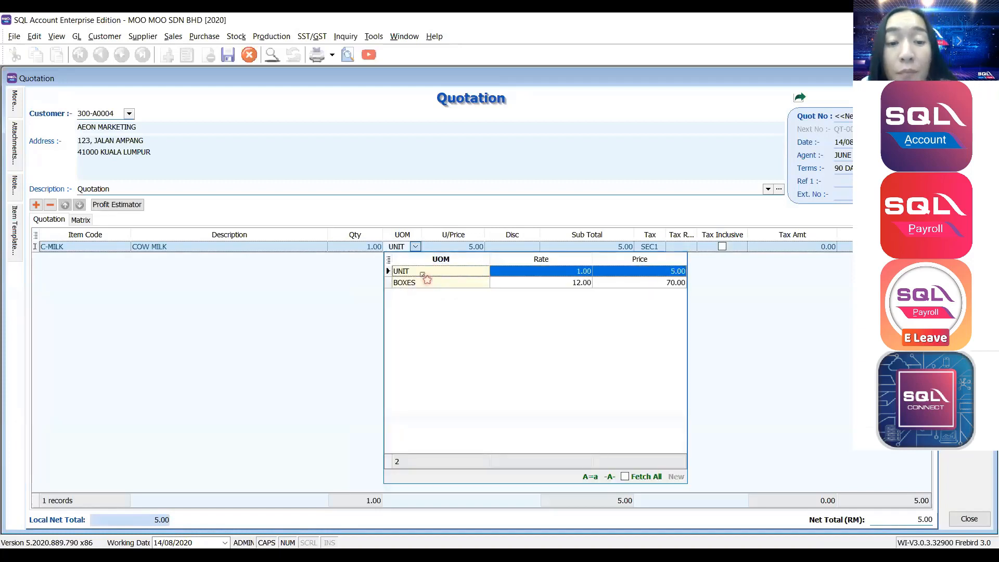
click(456, 275)
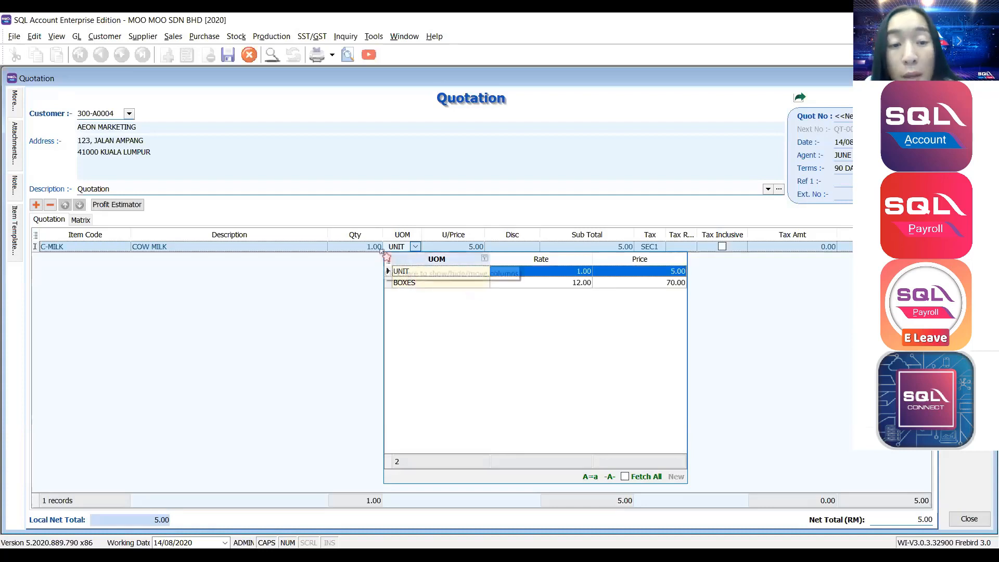
click(363, 248)
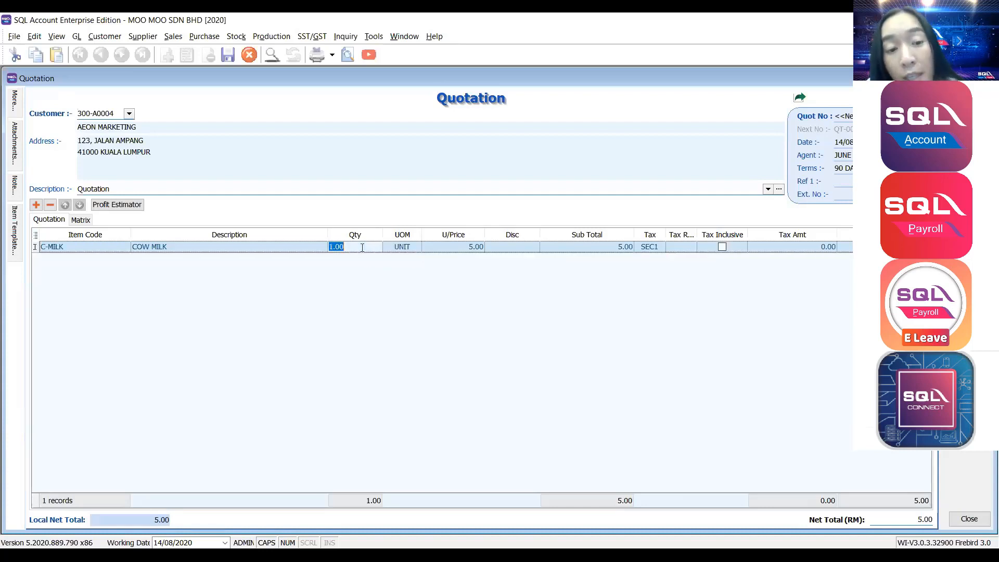
text(2)
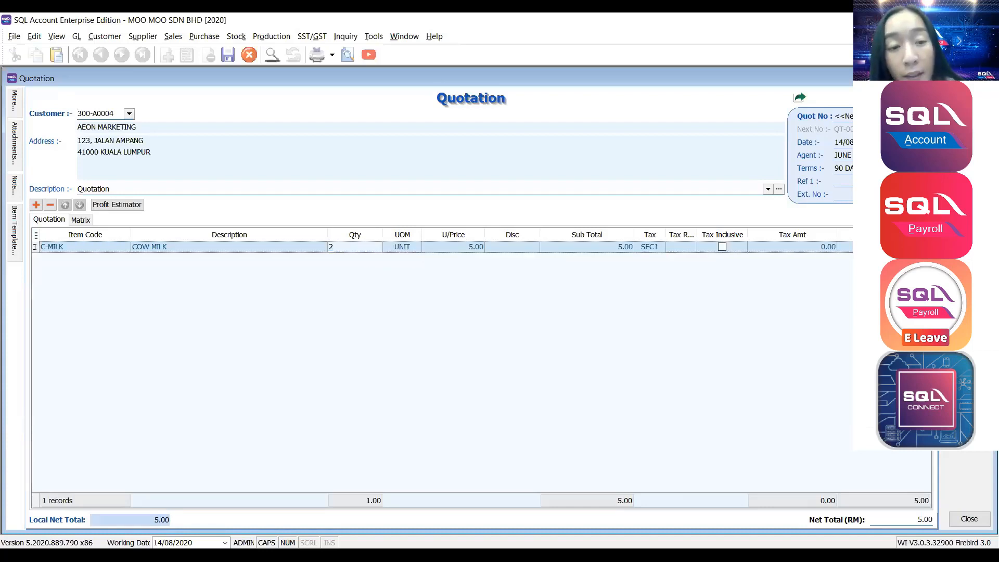
key(Tab)
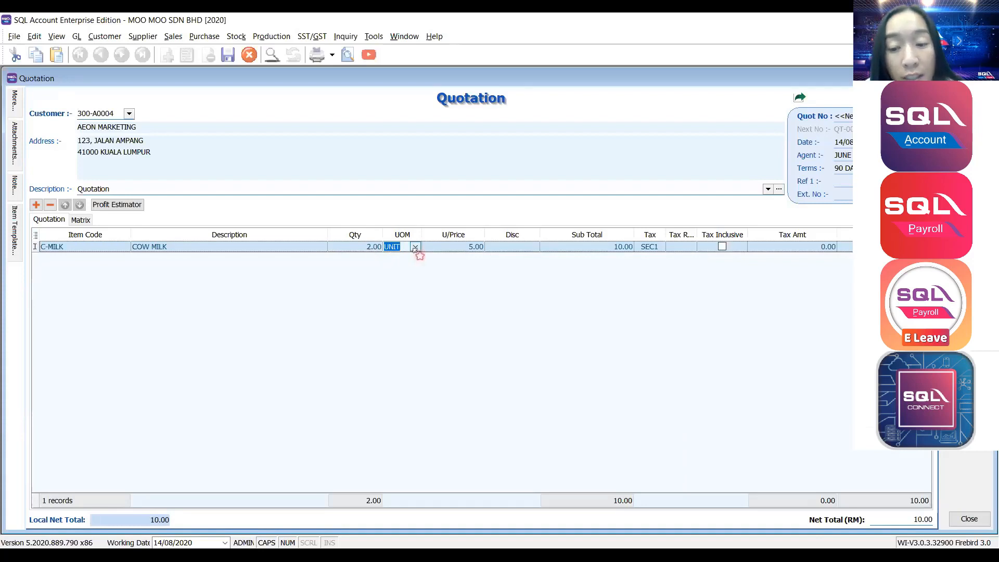
click(416, 247)
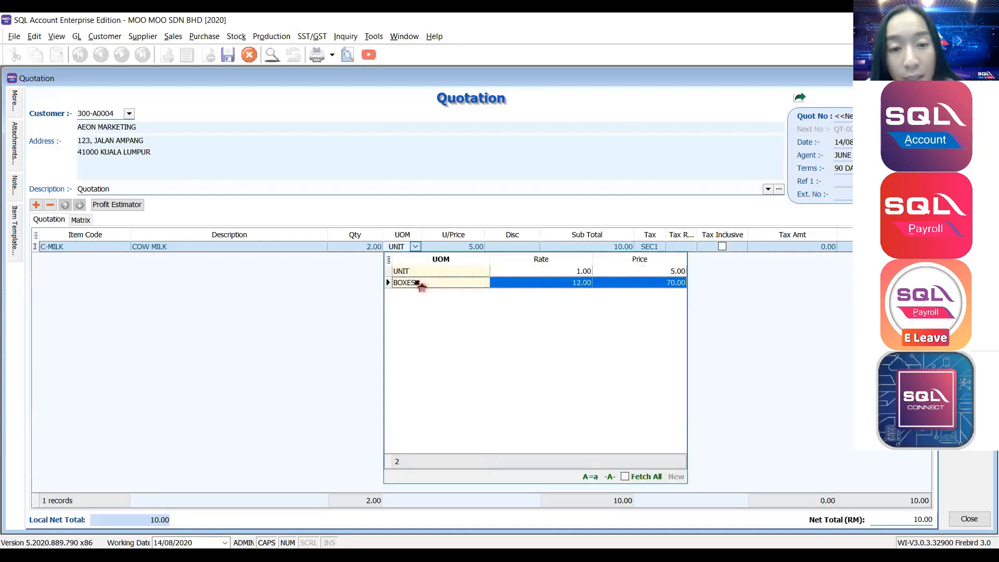
click(419, 284)
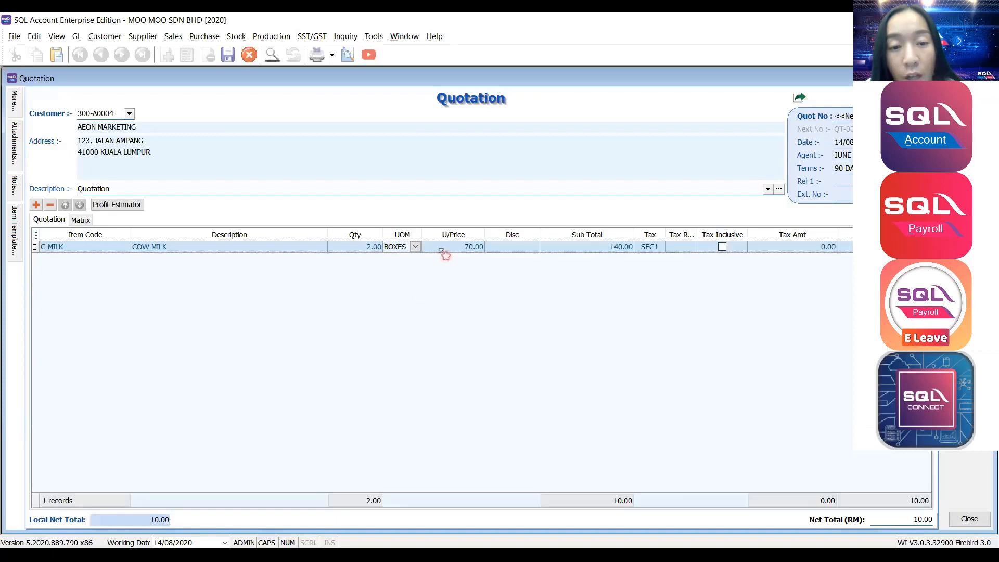
Confirm the line's 70.00 unit price and its SEC1 tax code.
click(441, 246)
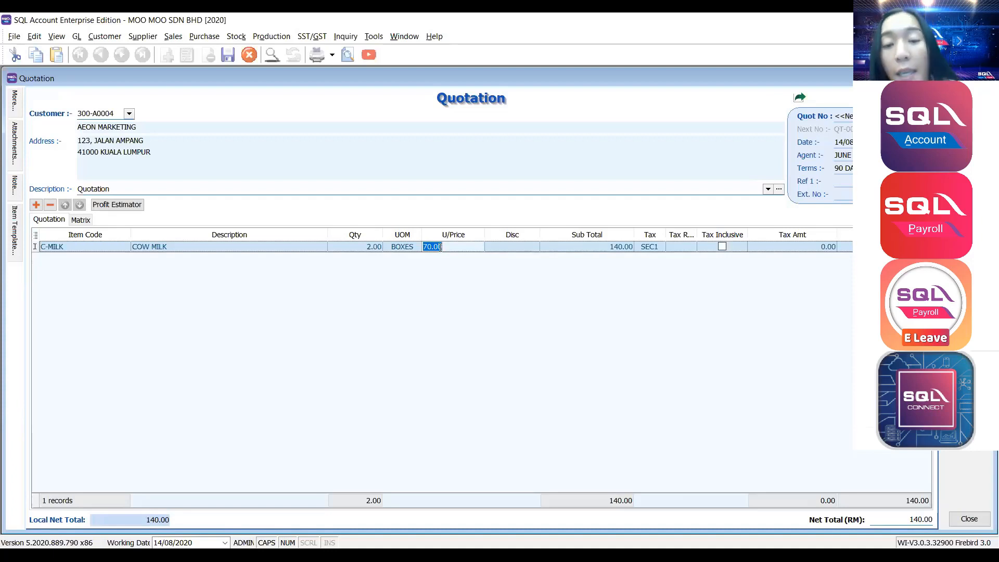
click(651, 248)
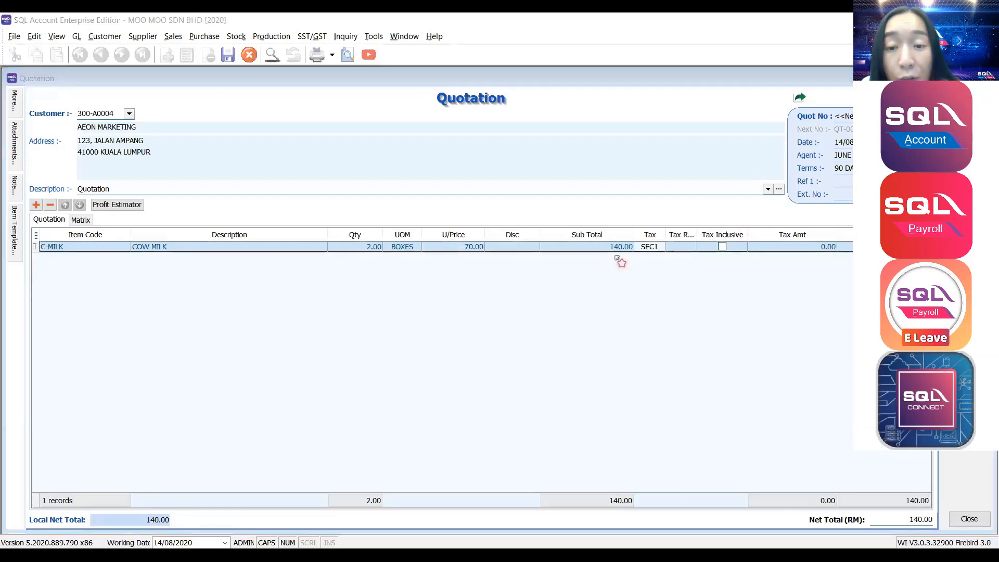
click(642, 249)
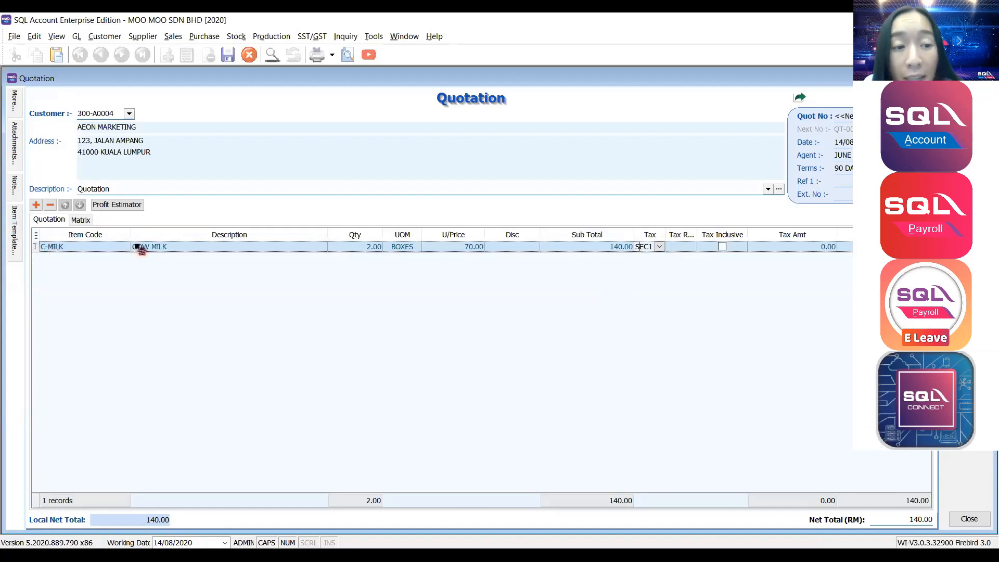
double_click(644, 247)
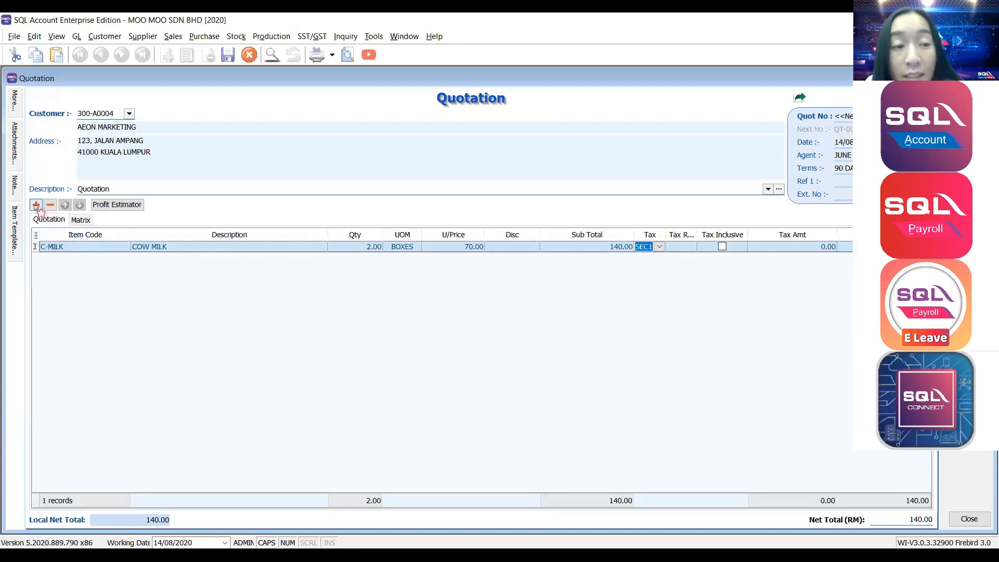
Add a second quotation line and set its item to 123 instead of ANTENNA.
click(36, 205)
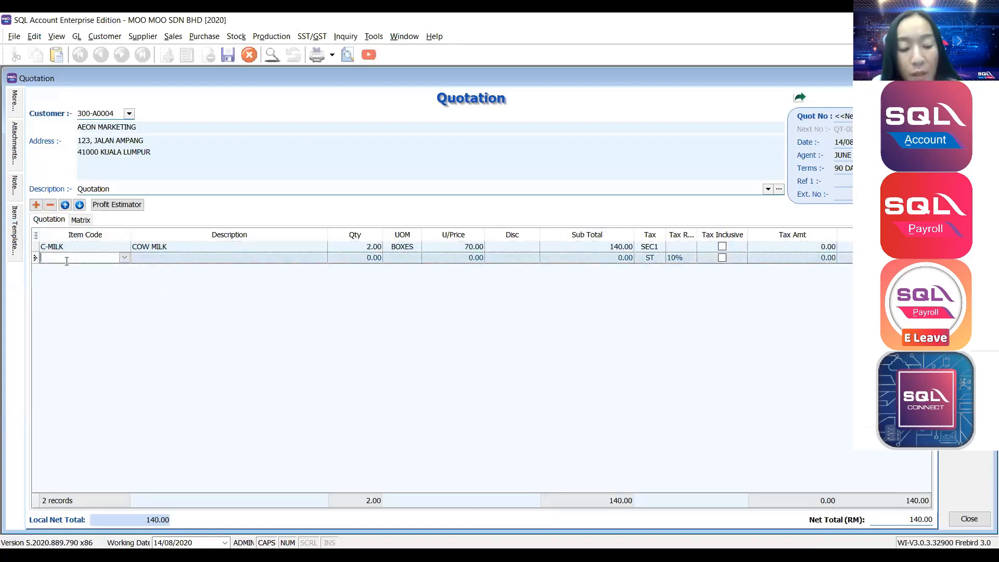
text(ANT)
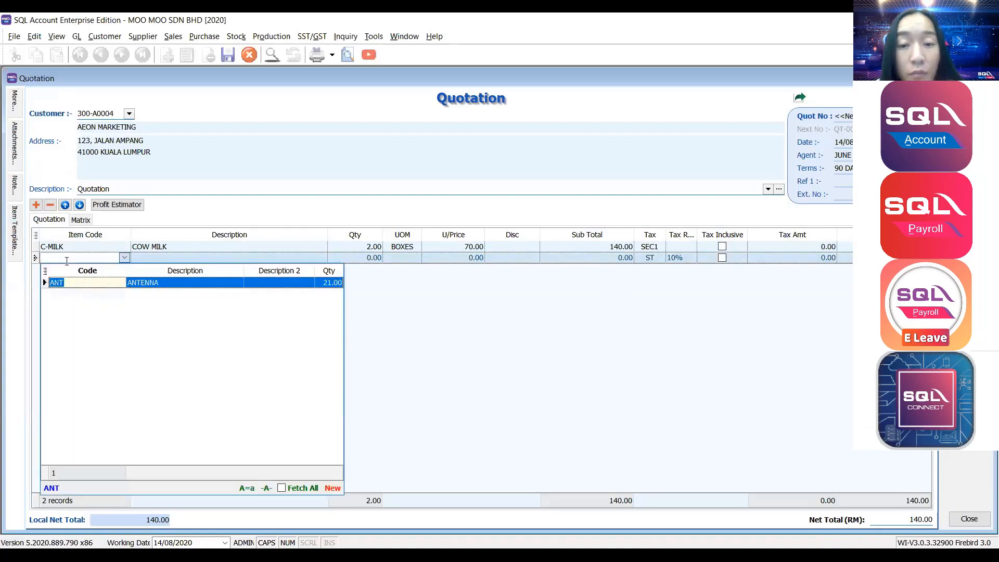
key(Return)
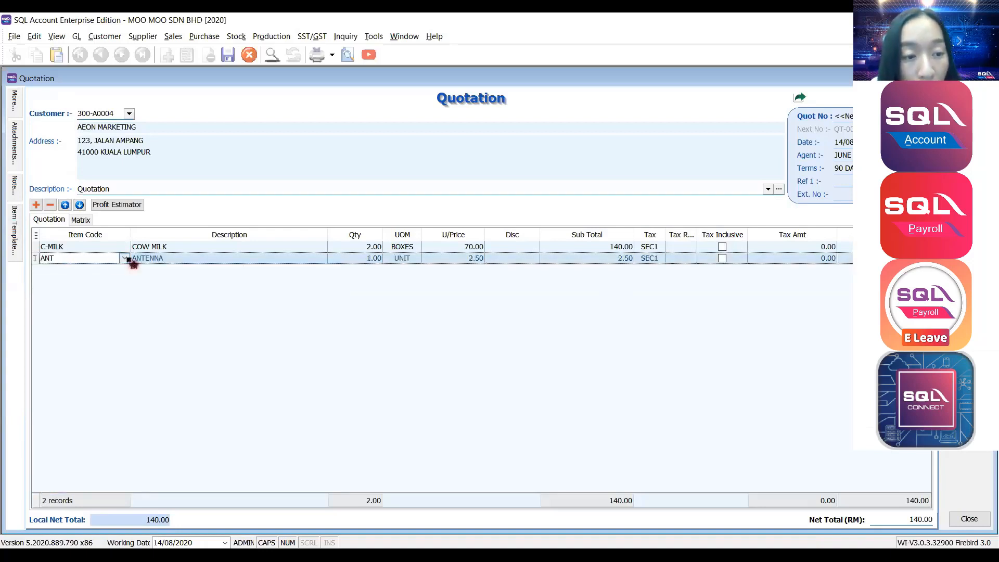
click(125, 258)
scroll(120, 375, up, 2)
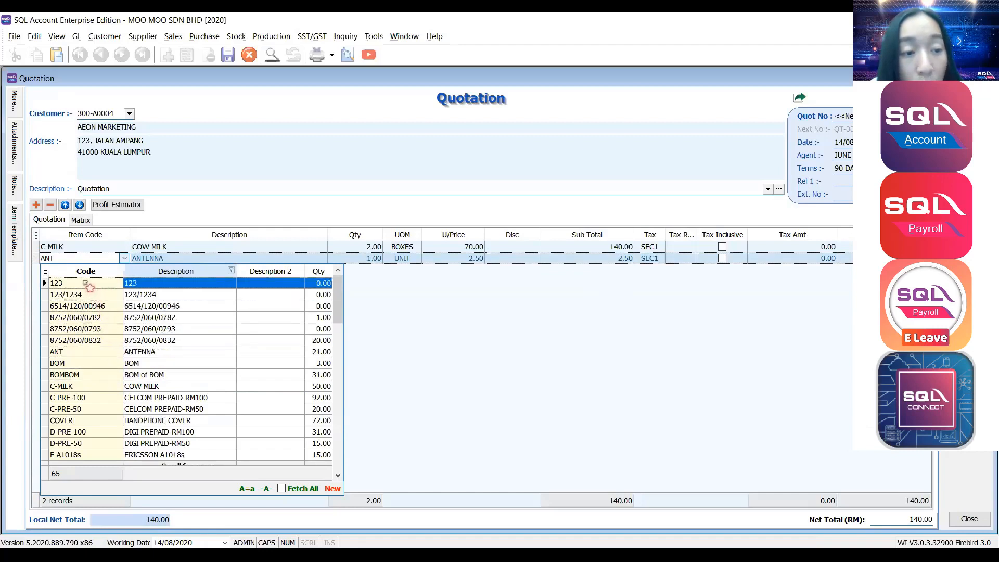
click(90, 288)
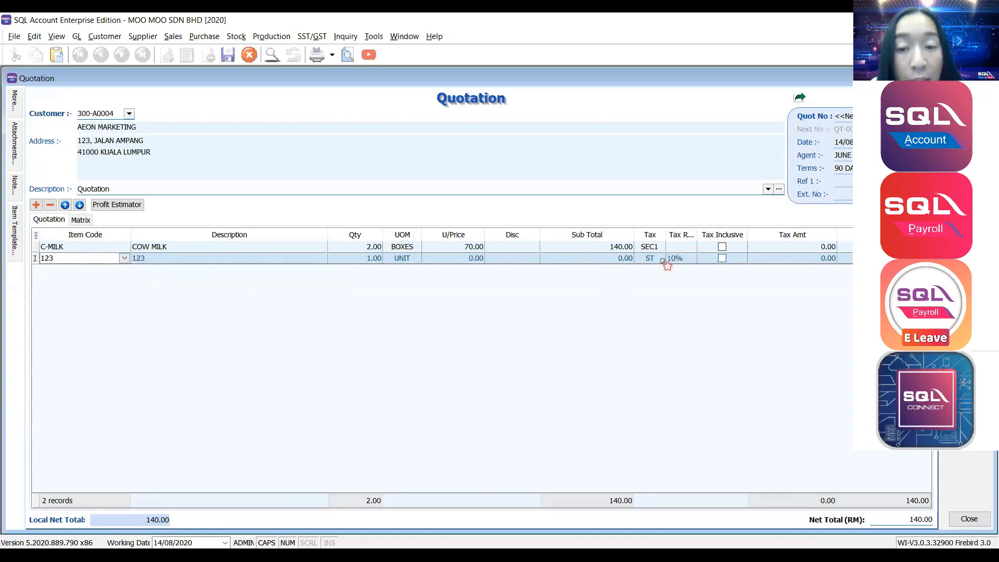
Give the 123 line quantity 1, unit price 20.00 and tax code ST at 10%.
click(653, 258)
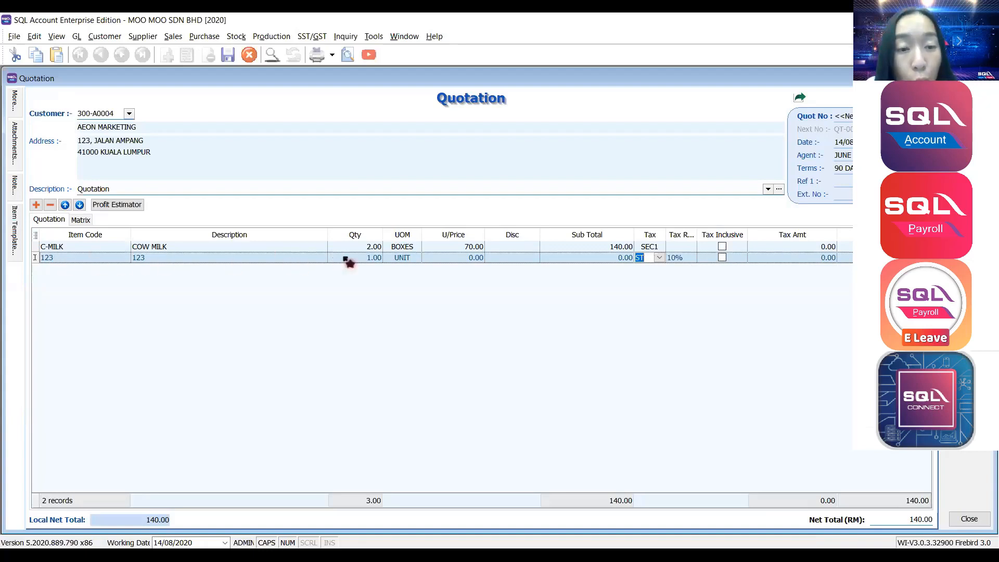
click(453, 259)
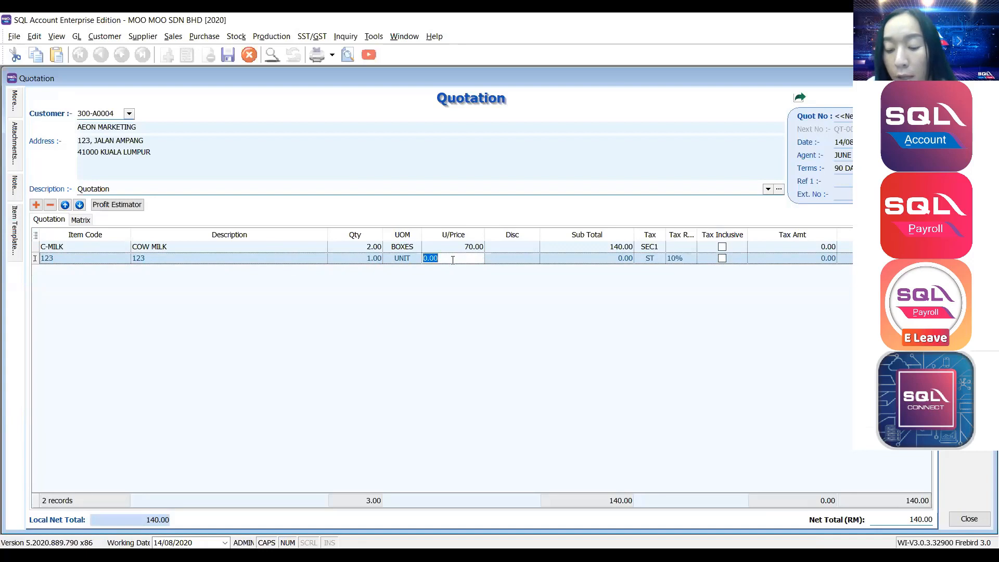
text(20)
key(Tab)
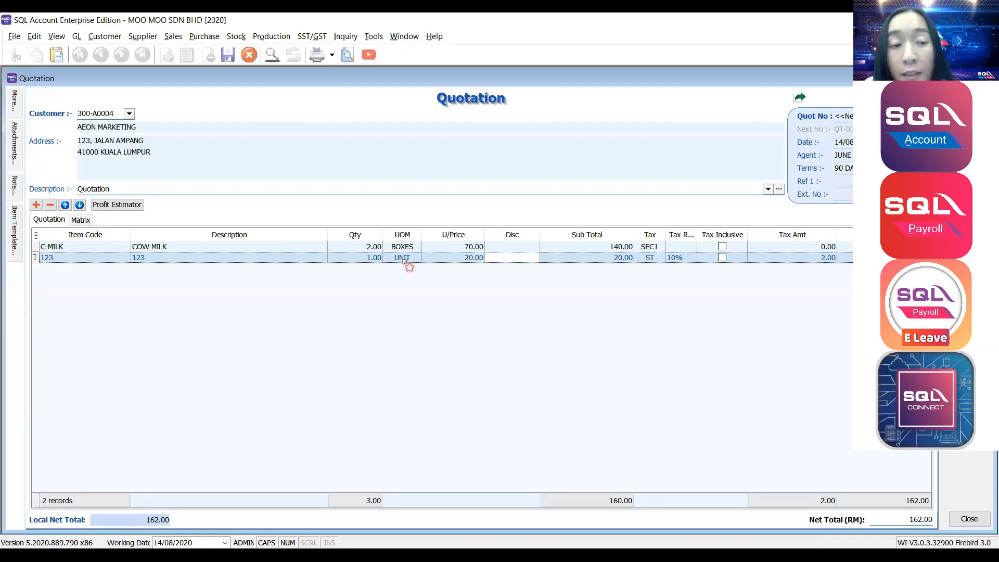
click(371, 258)
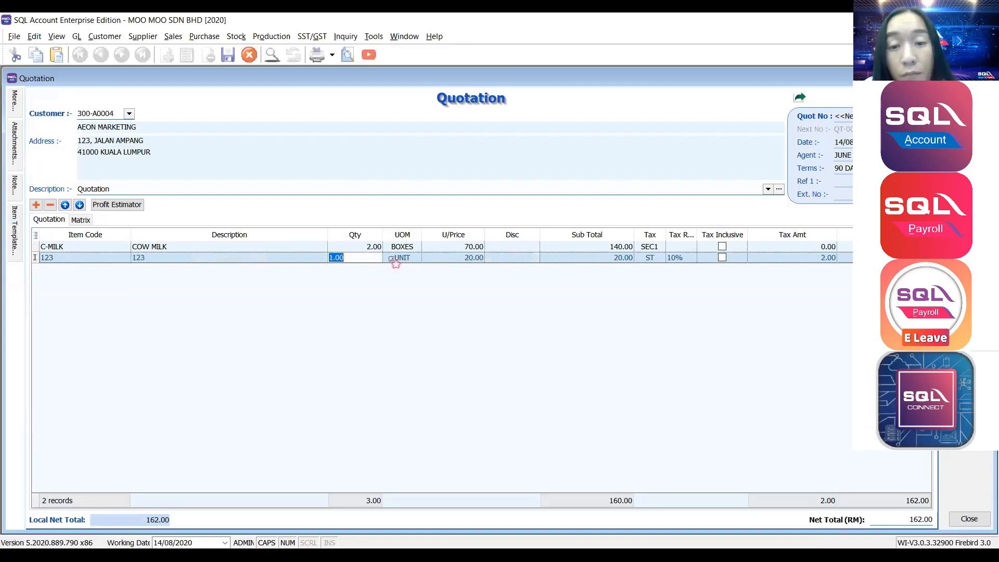
click(649, 258)
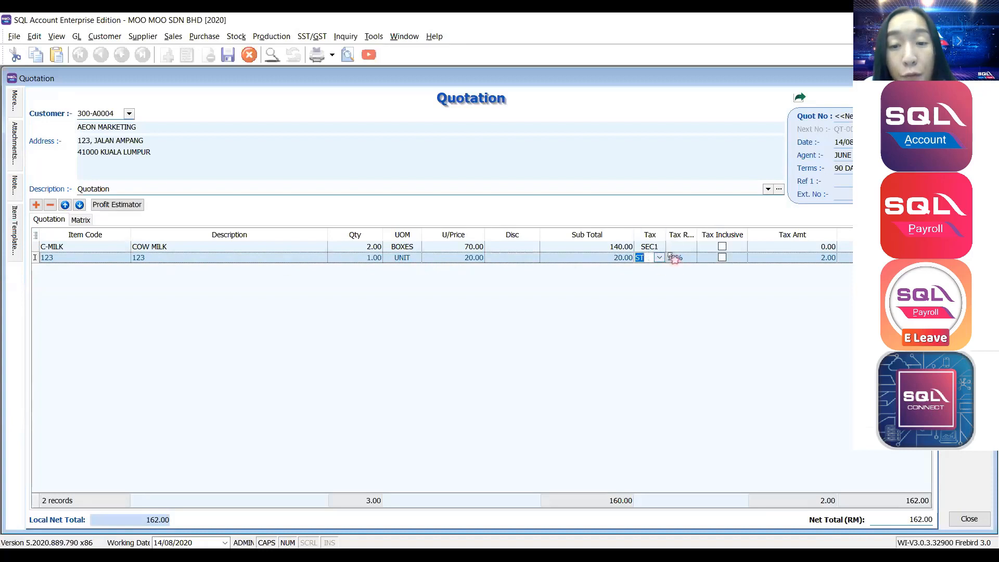
Check the AEON MARKETING customer record, then close it.
double_click(137, 128)
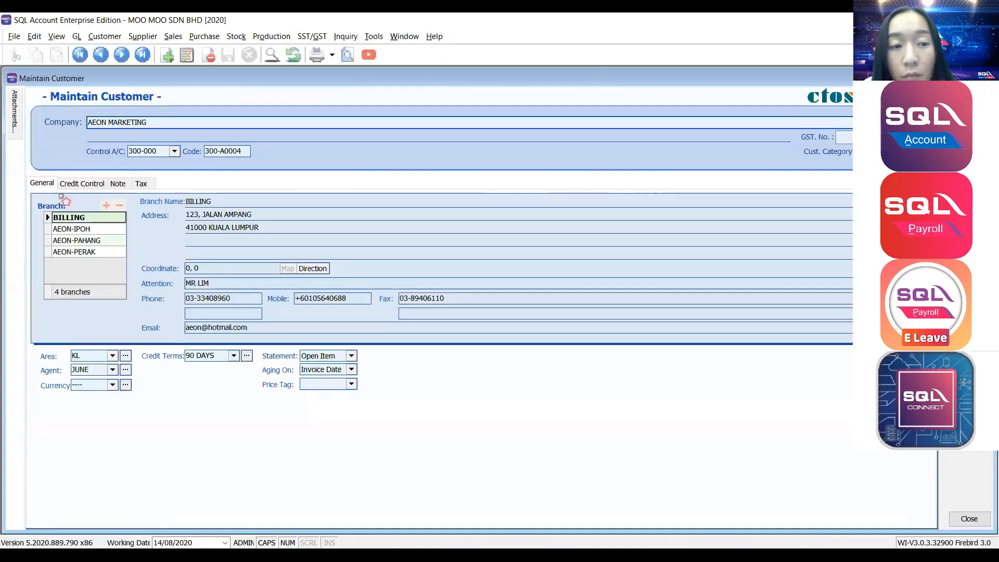
click(141, 183)
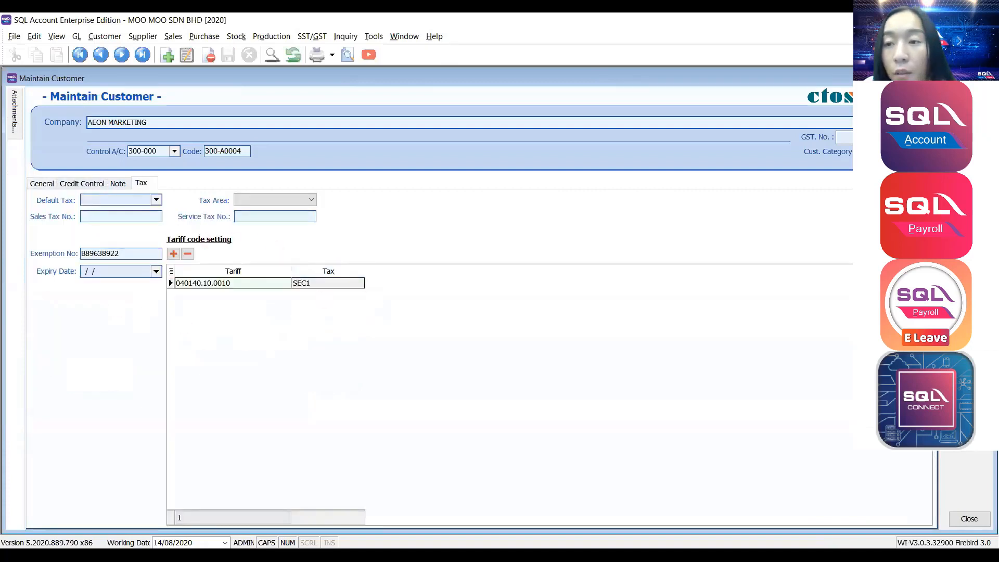
key(Escape)
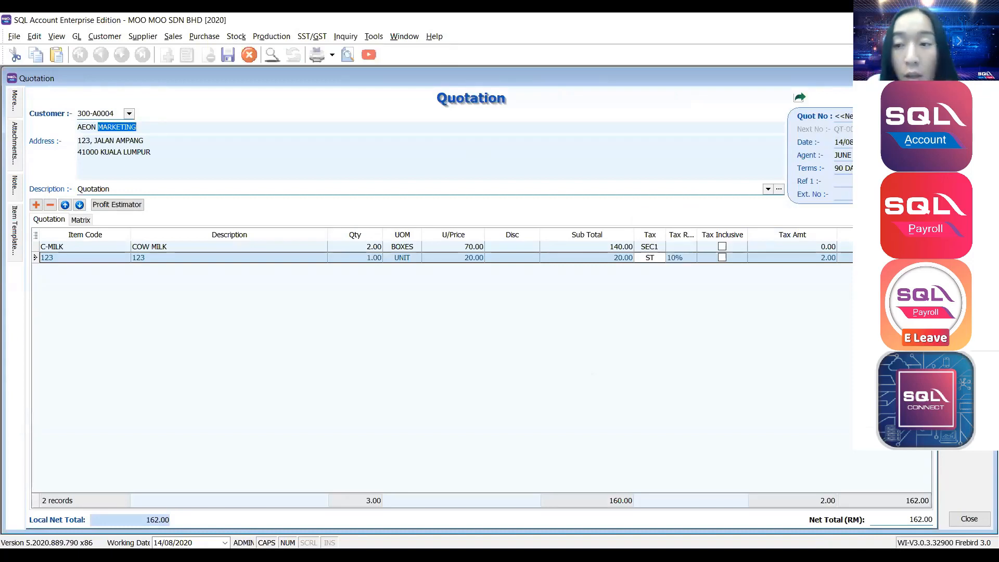
Save the quotation as a numbered QT document and reopen it for editing.
click(96, 113)
key(ctrl+s)
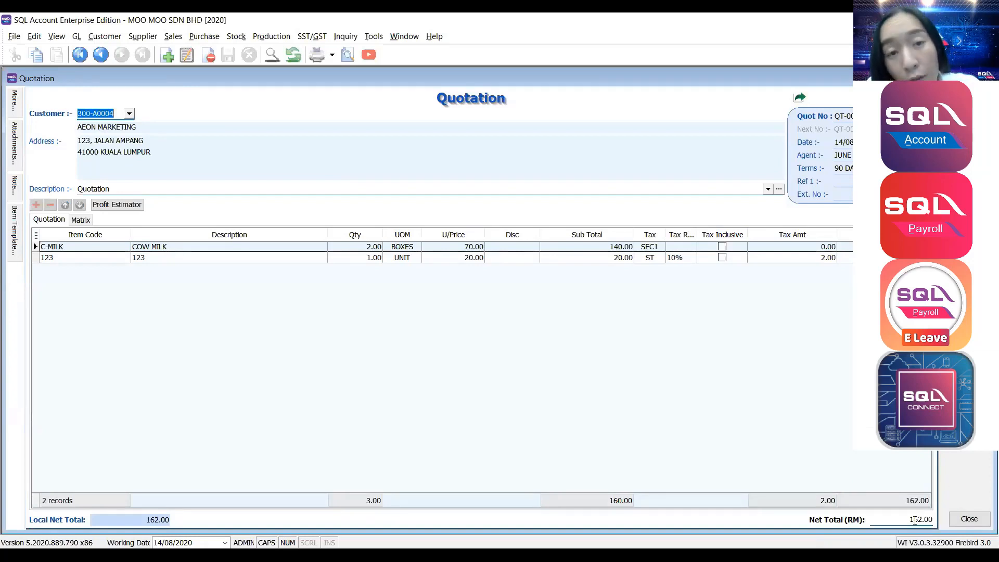
click(727, 432)
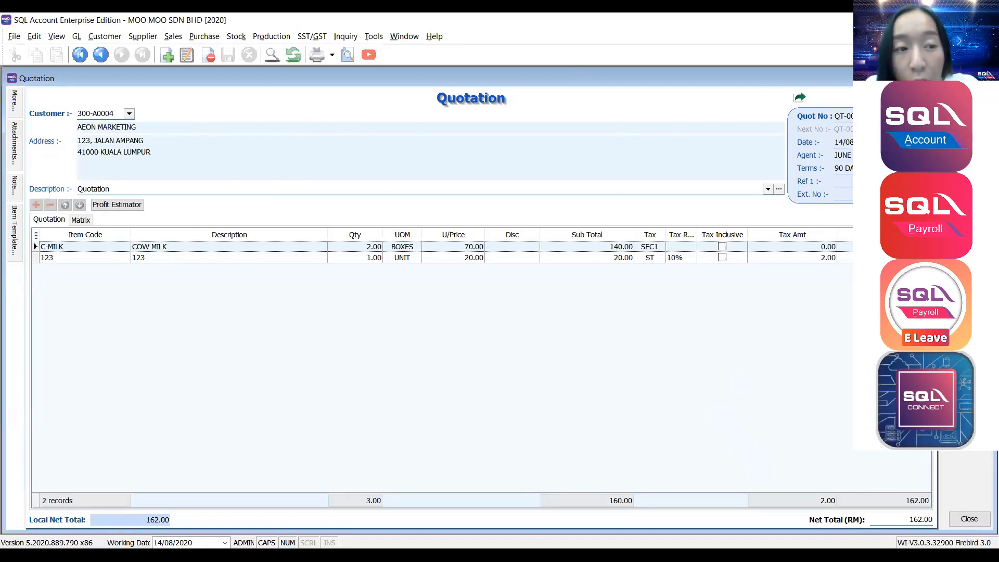
click(969, 115)
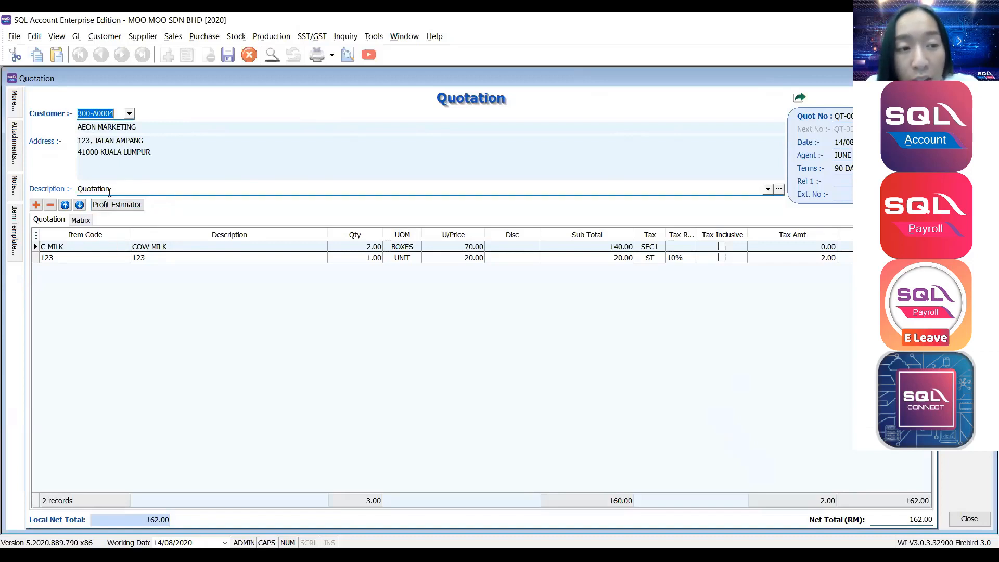
click(115, 208)
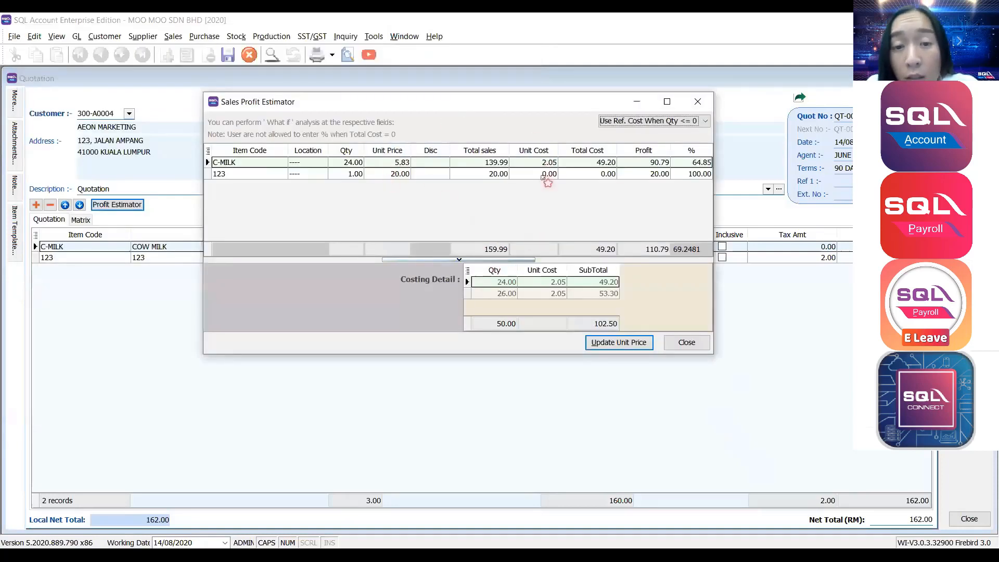
click(690, 163)
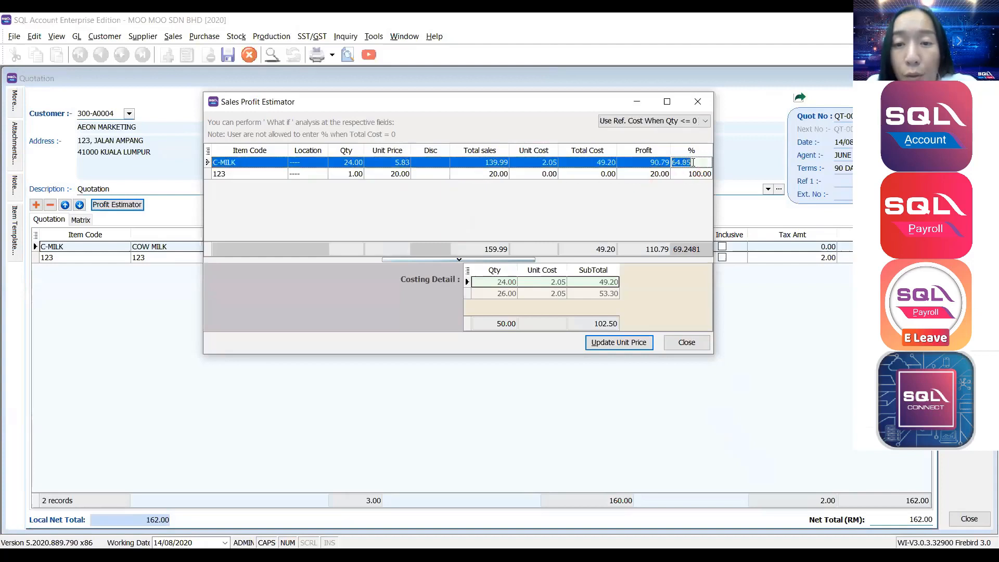
click(663, 163)
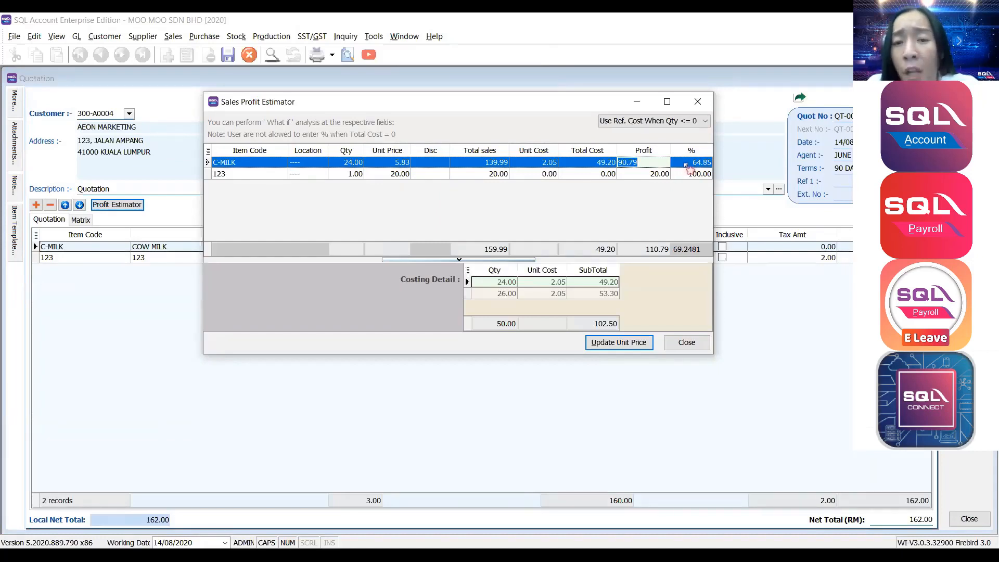
click(685, 162)
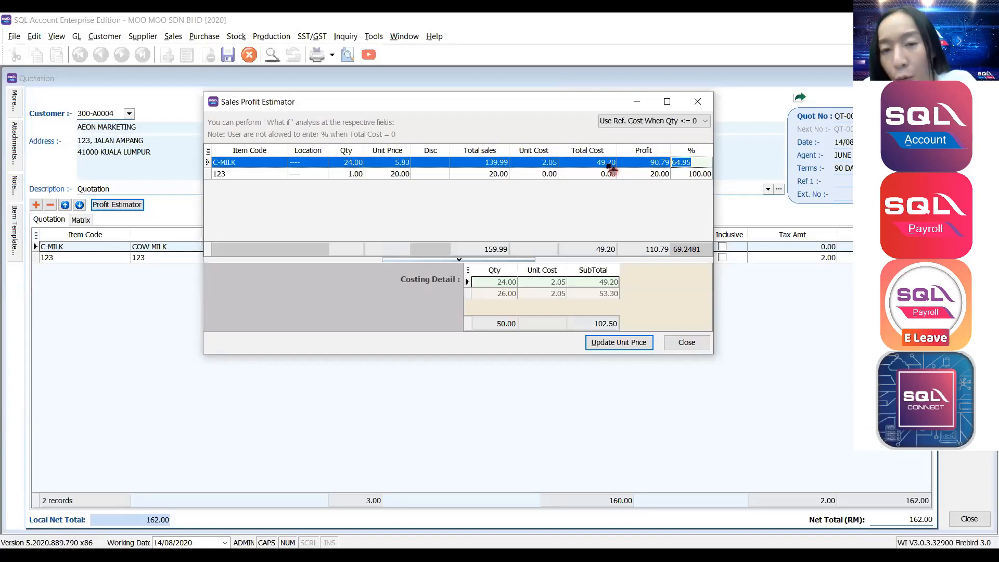
text(70)
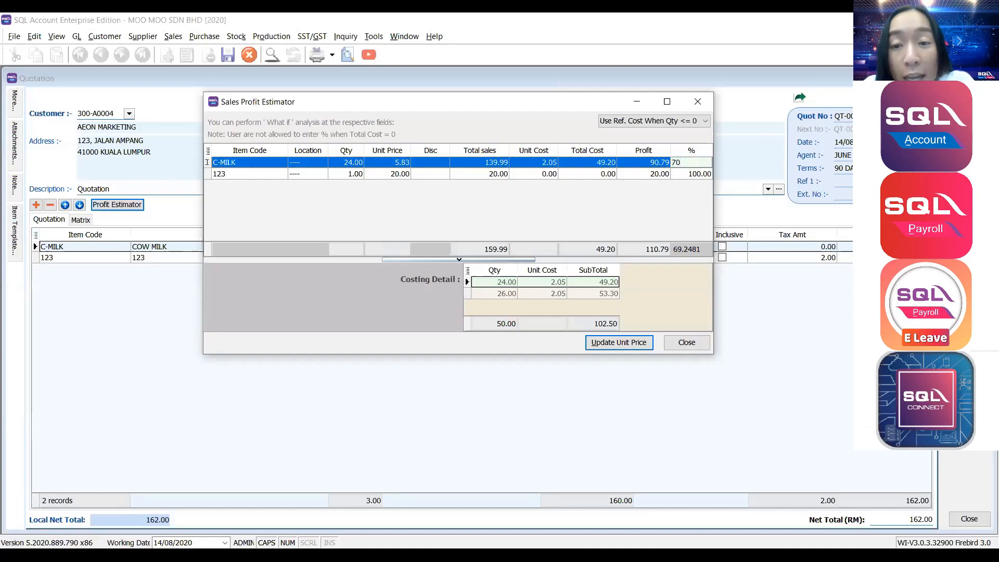
double_click(676, 162)
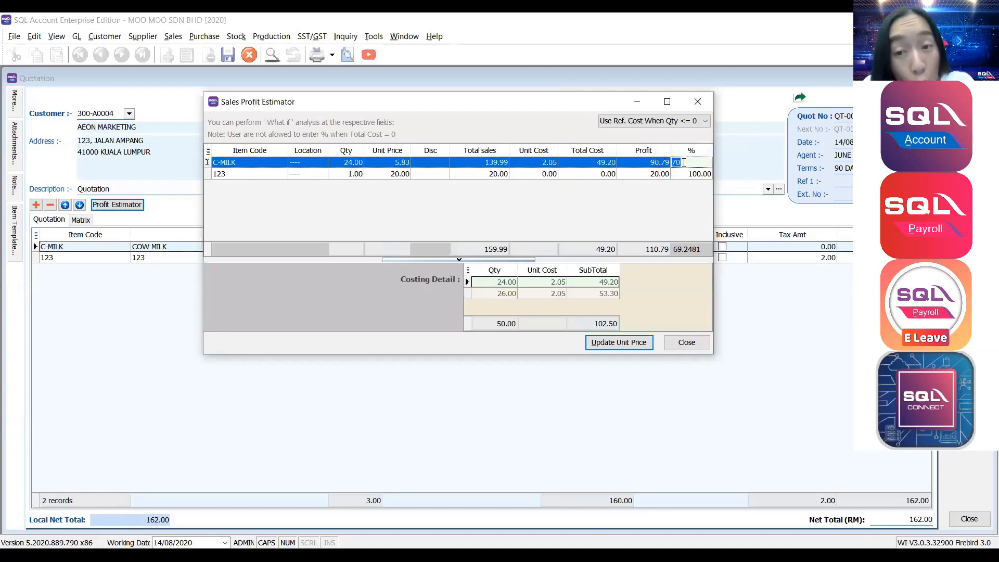
click(578, 174)
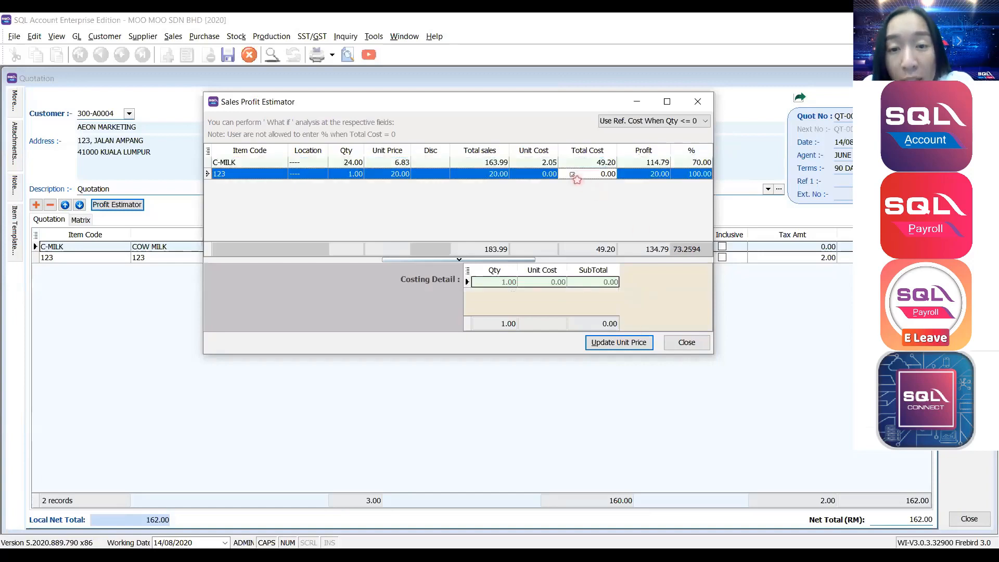
click(388, 162)
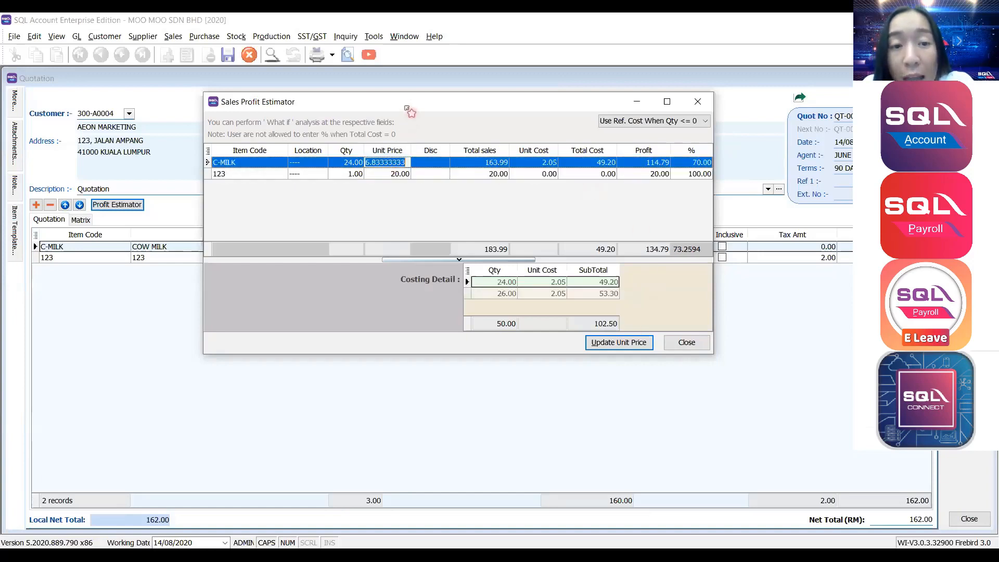
drag(408, 109, 414, 280)
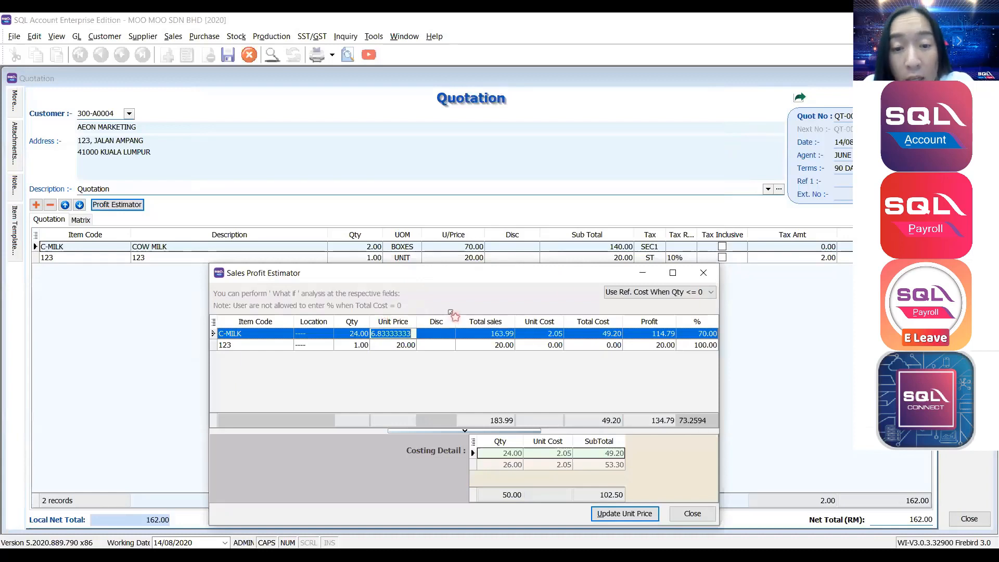
drag(518, 277, 542, 132)
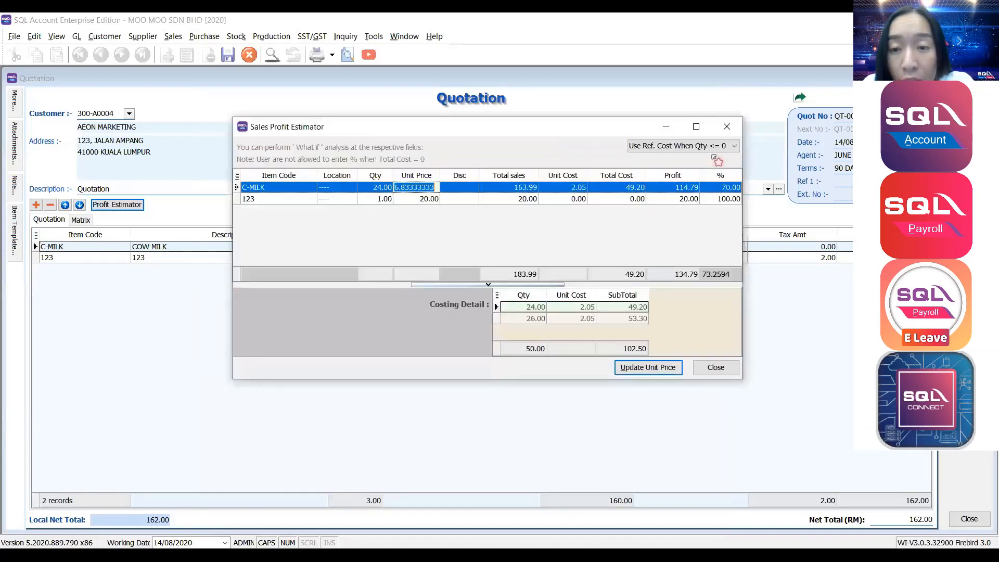
click(713, 189)
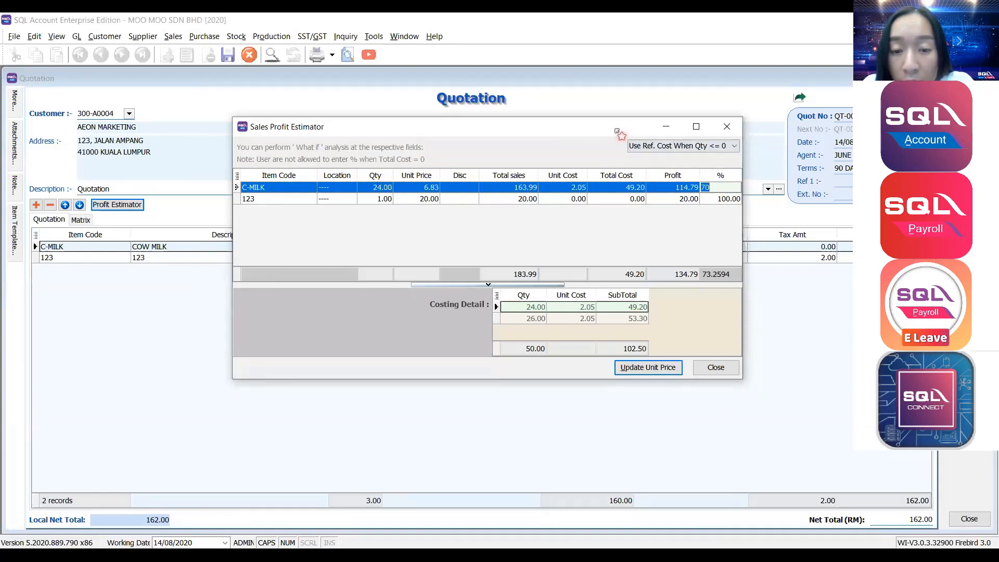
drag(620, 132, 599, 199)
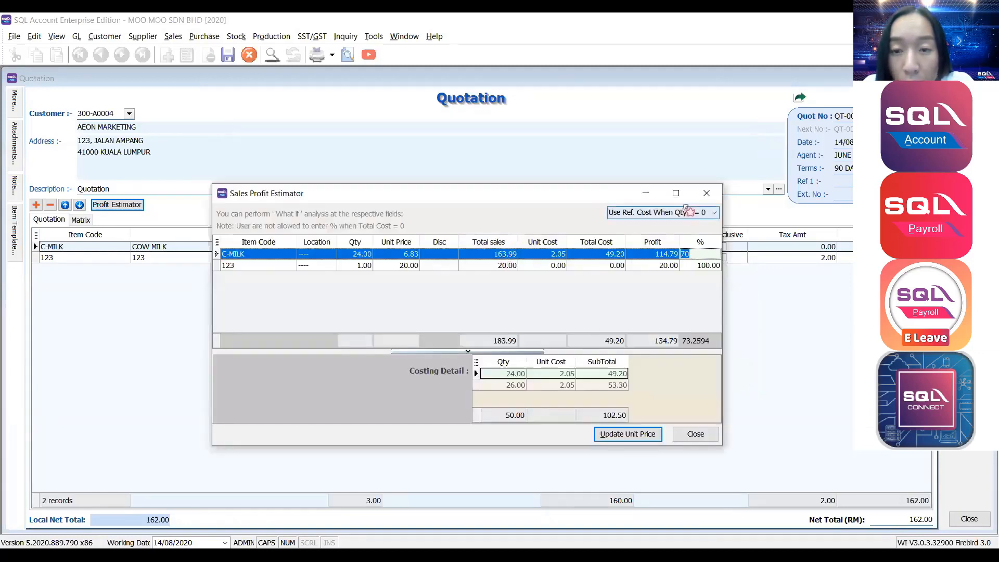
click(706, 193)
click(407, 248)
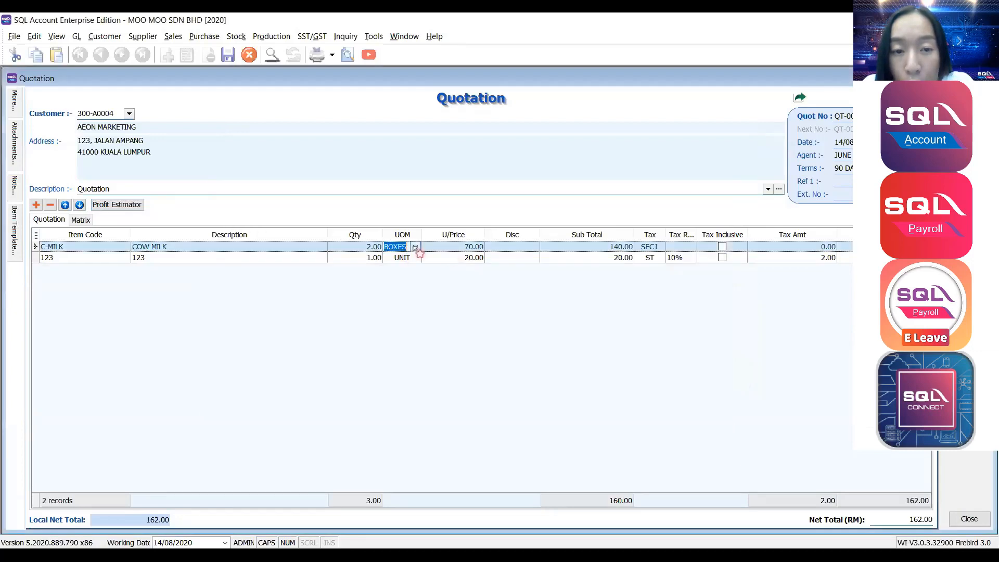
Change the C-MILK line to 20 UNIT.
click(416, 248)
click(417, 271)
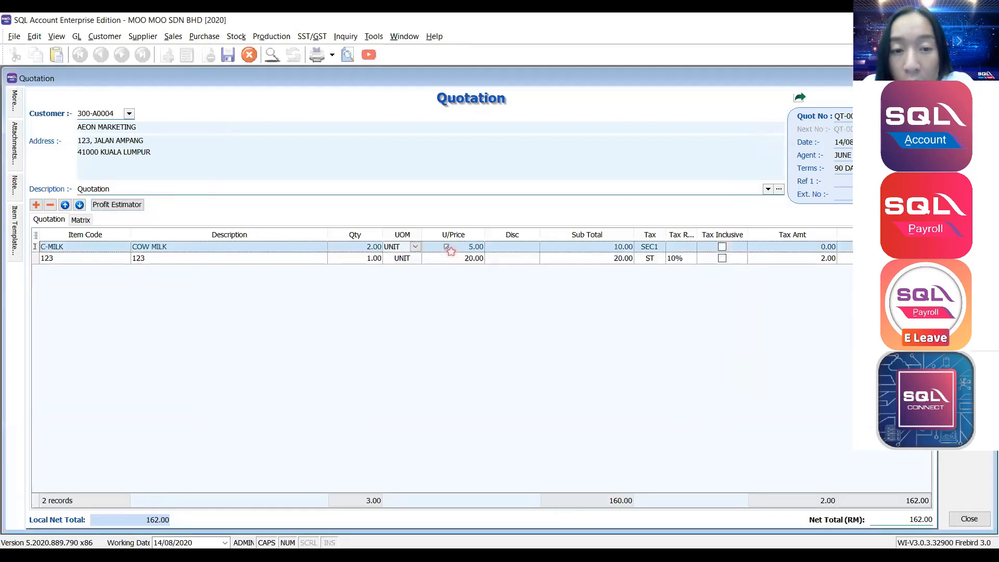
click(366, 244)
text(20)
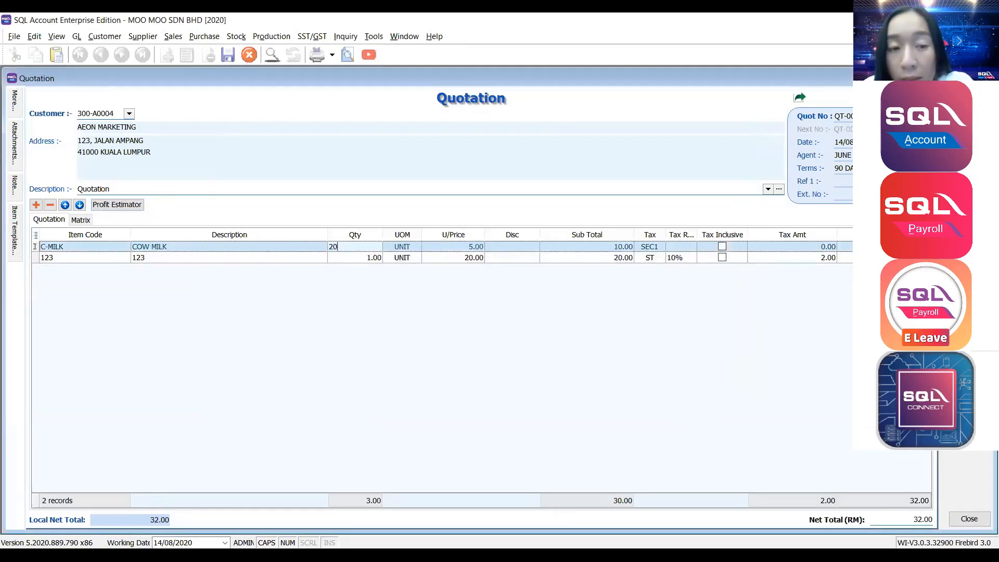
key(Tab)
key(Tab)
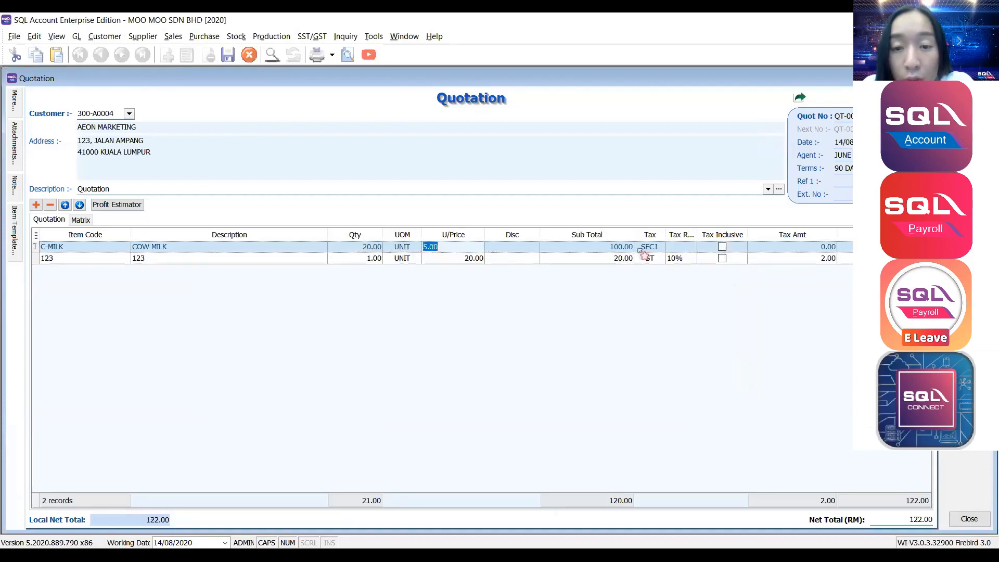
key(Tab)
key(Tab)
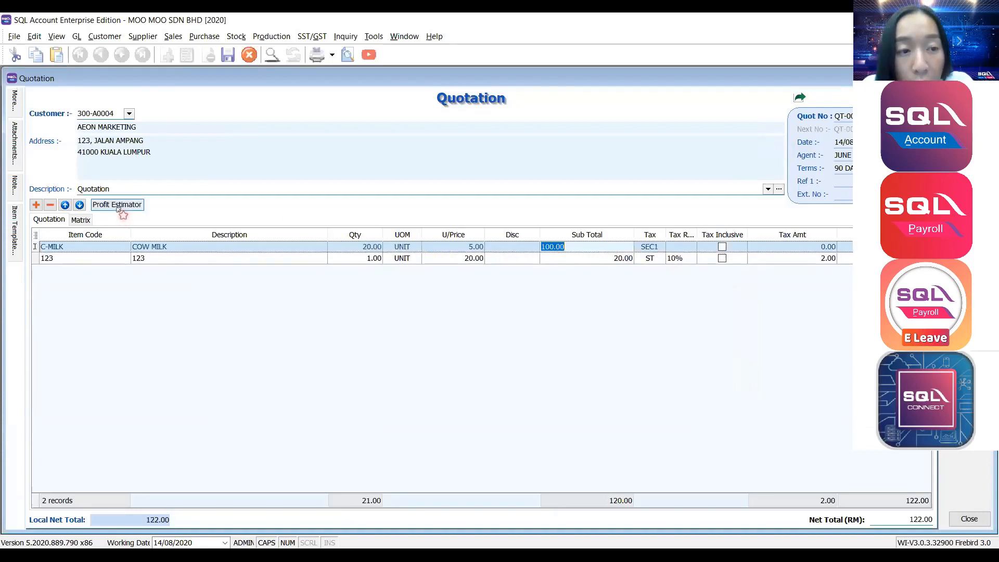
Enter a 70% margin for C-MILK in the Sales Profit Estimator.
click(116, 206)
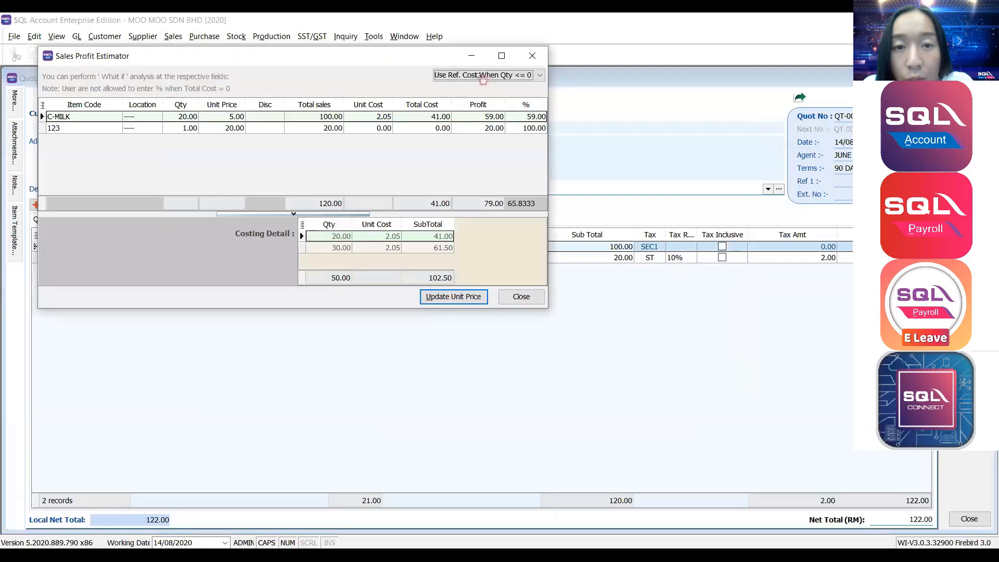
drag(467, 56, 465, 193)
click(544, 248)
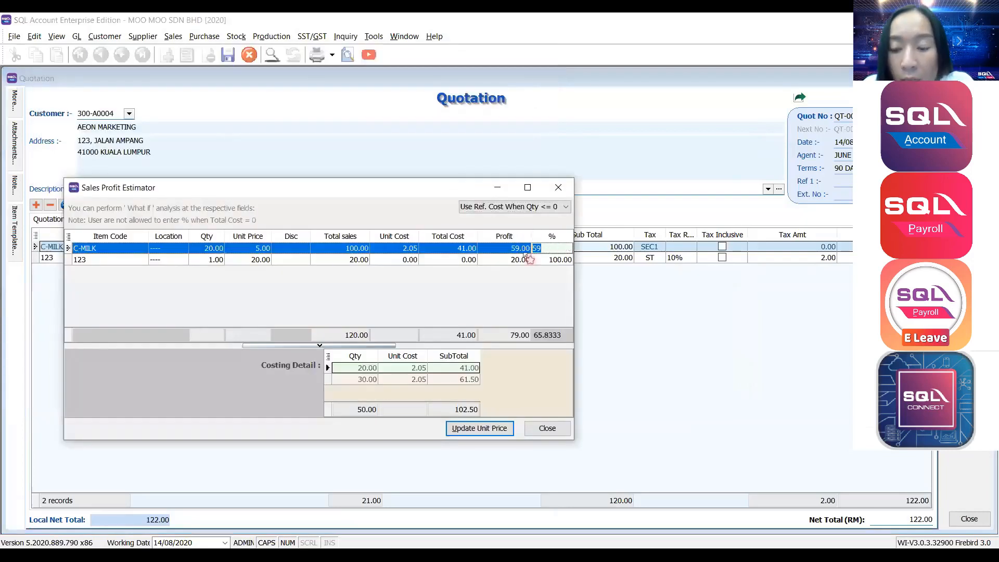
text(70)
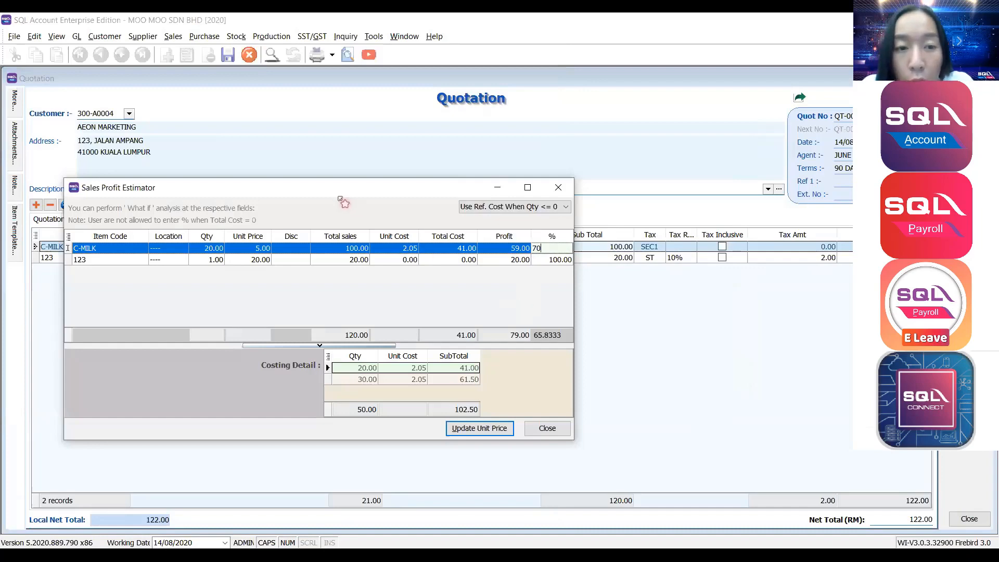
drag(335, 192, 604, 257)
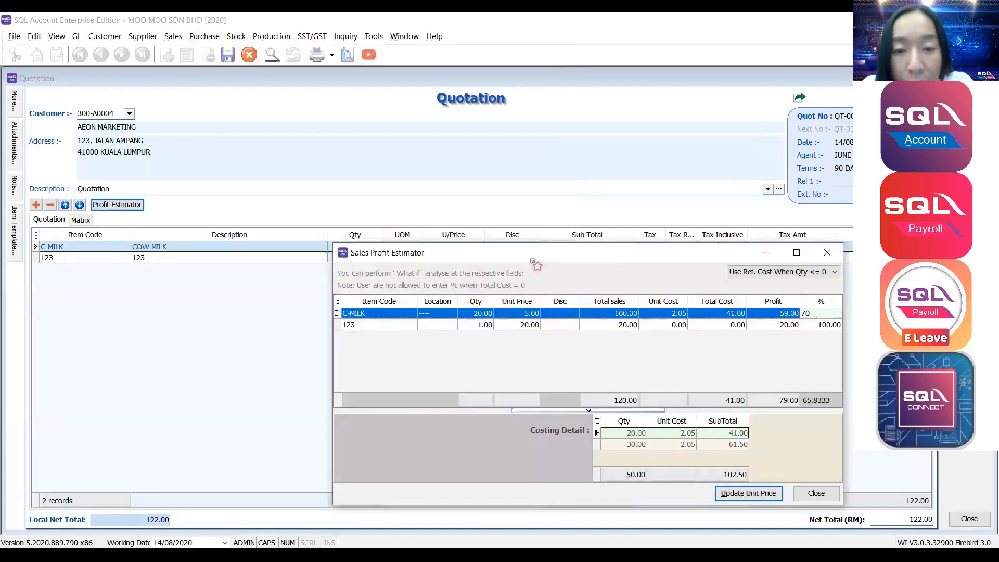
drag(532, 251, 466, 247)
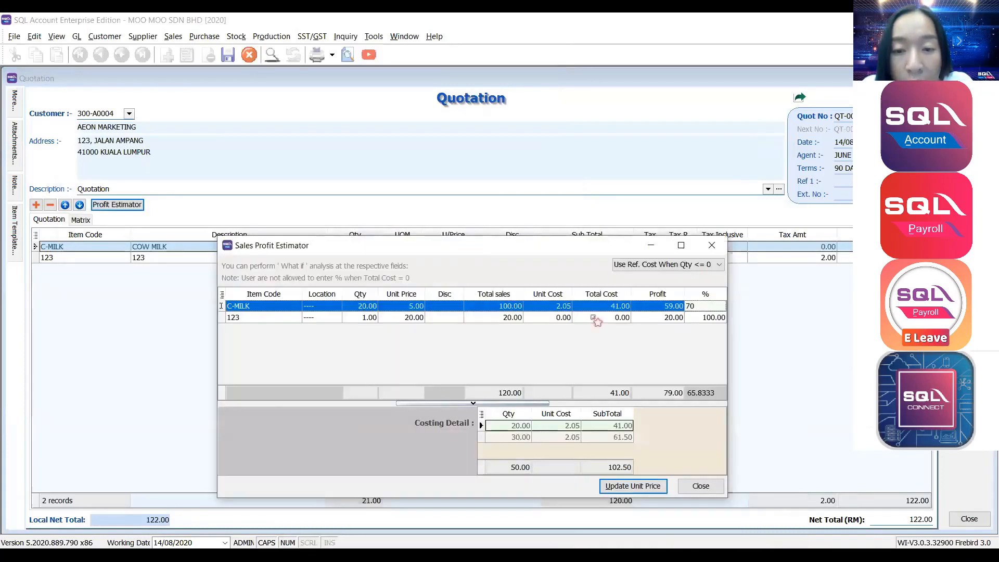
double_click(690, 306)
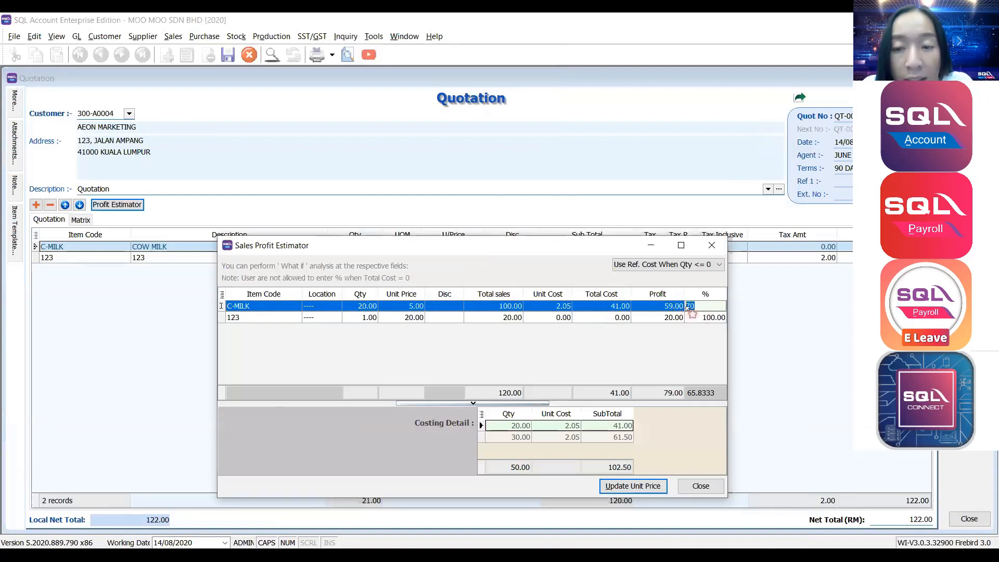
click(683, 317)
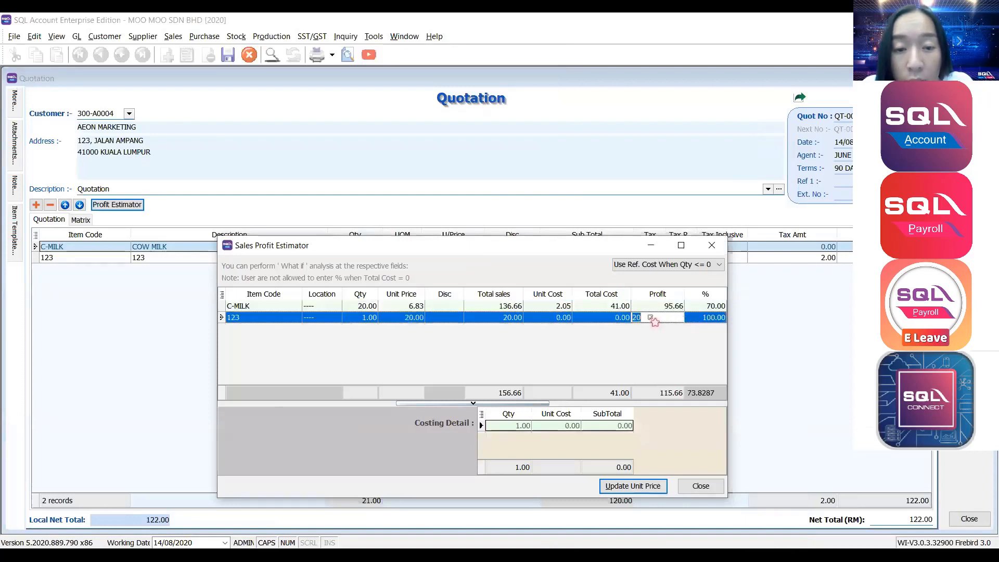
Apply the estimated 6.83 unit price to the quotation and close the estimator.
drag(426, 247, 441, 292)
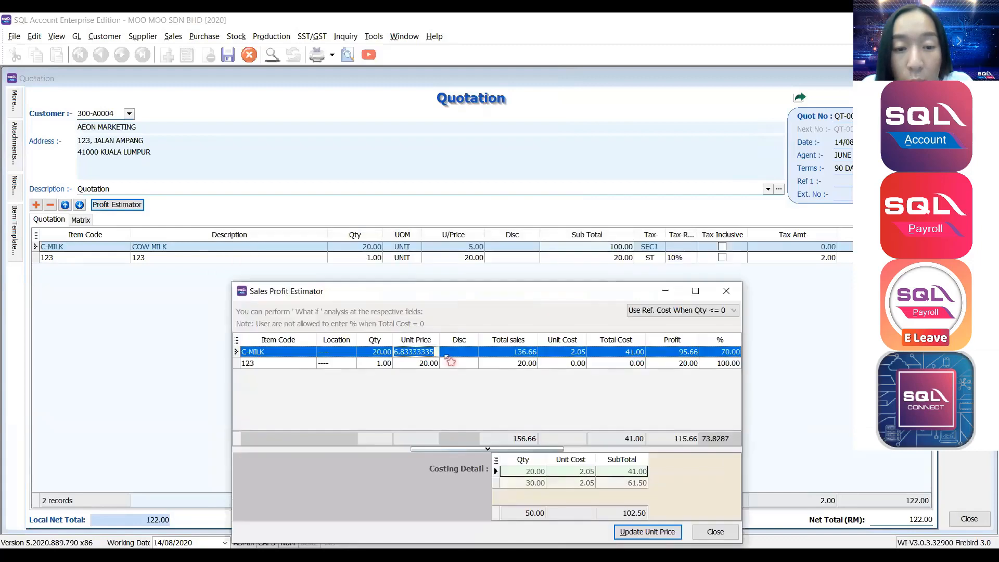
click(448, 362)
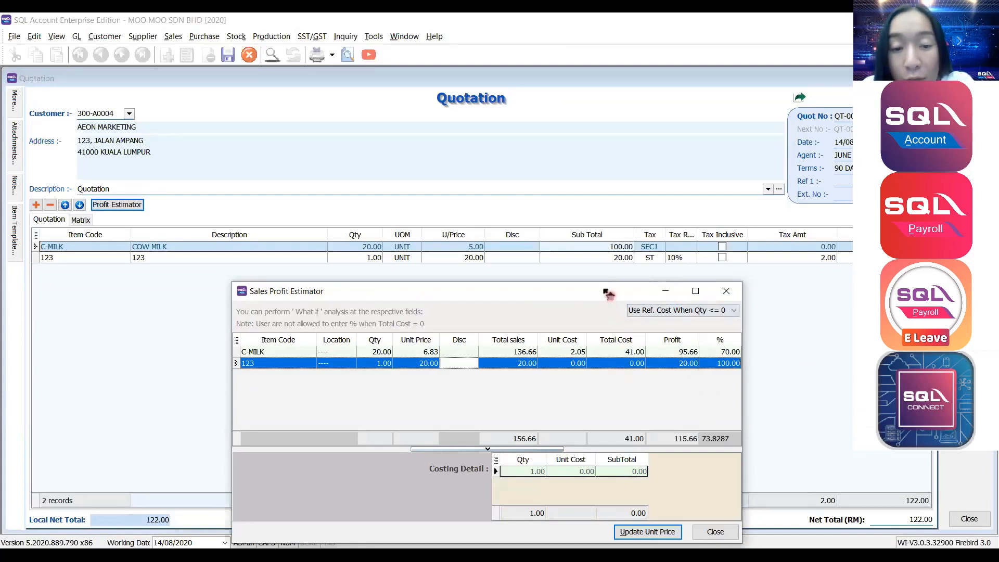
drag(607, 293, 767, 174)
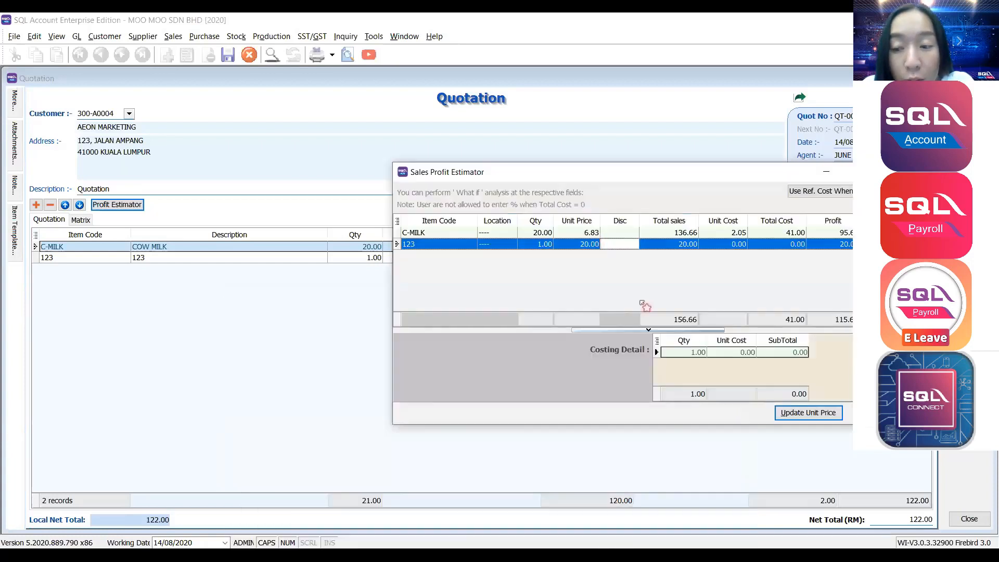
click(599, 241)
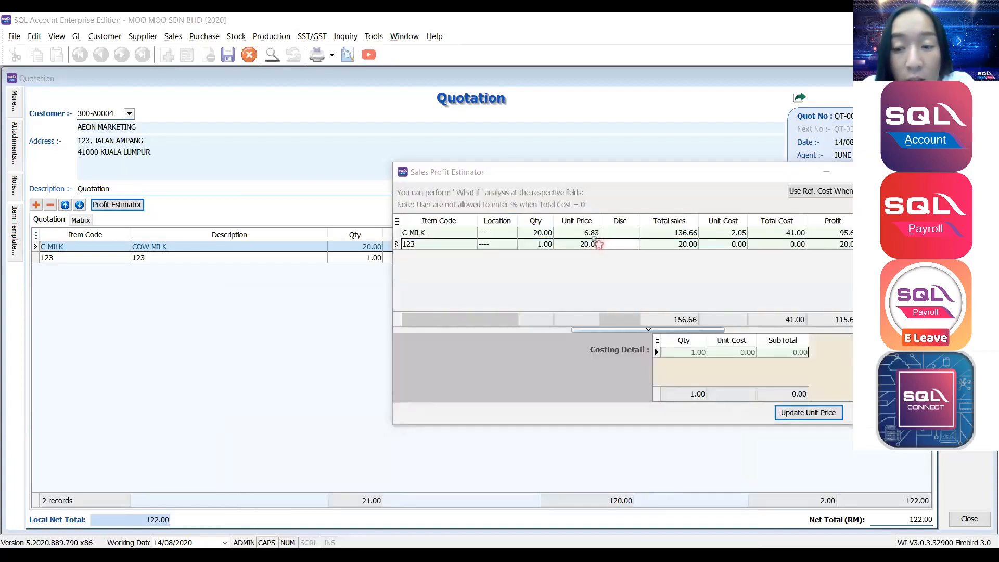
click(599, 244)
click(802, 414)
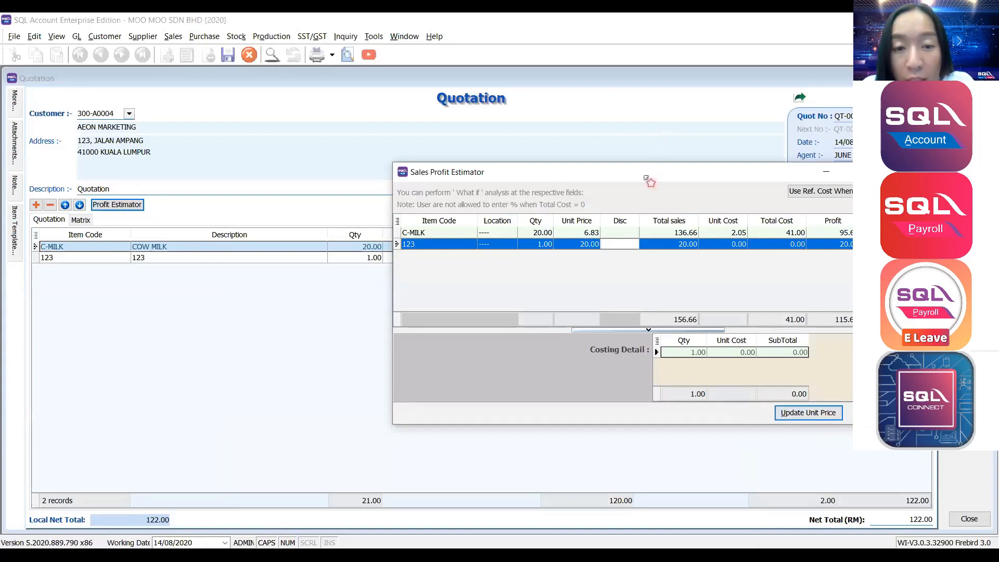
drag(646, 178, 714, 184)
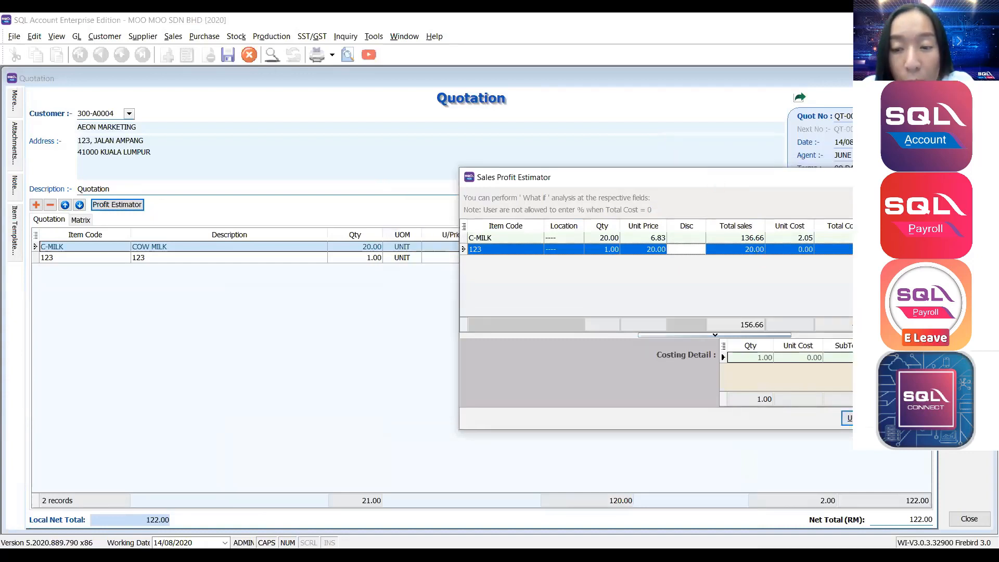
key(Escape)
click(425, 246)
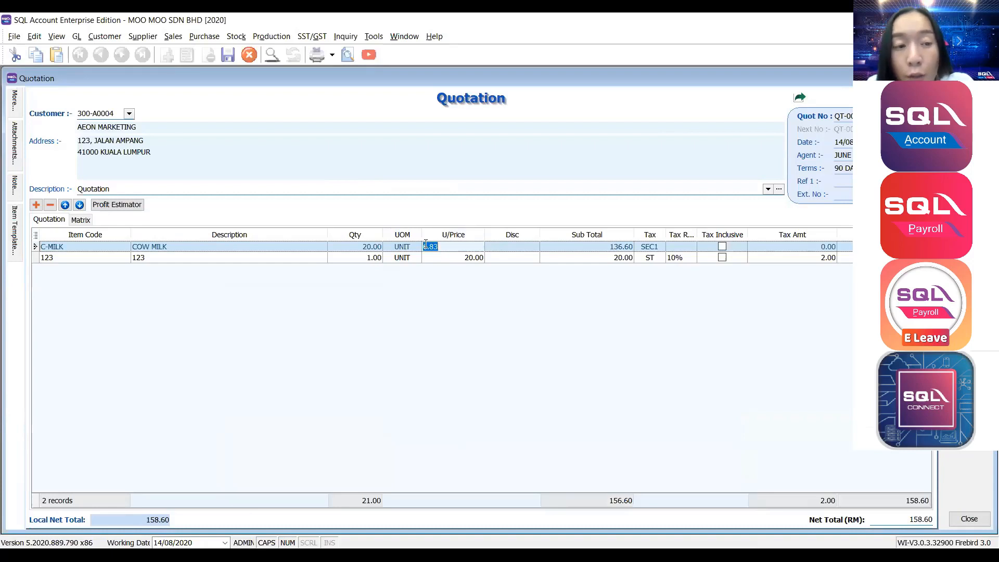
Recheck the profit estimator, then save the quotation at a 158.60 net total.
click(142, 204)
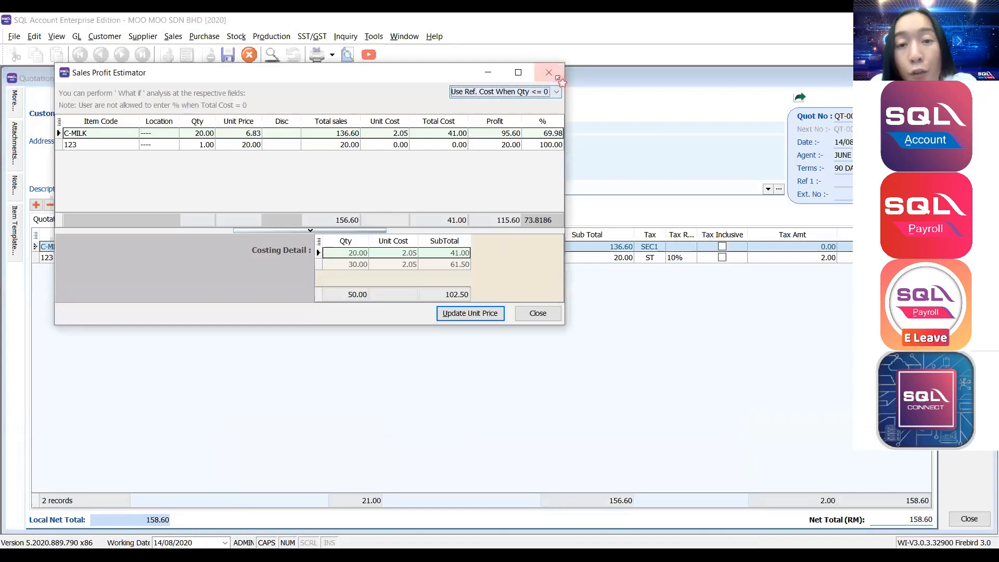
click(558, 77)
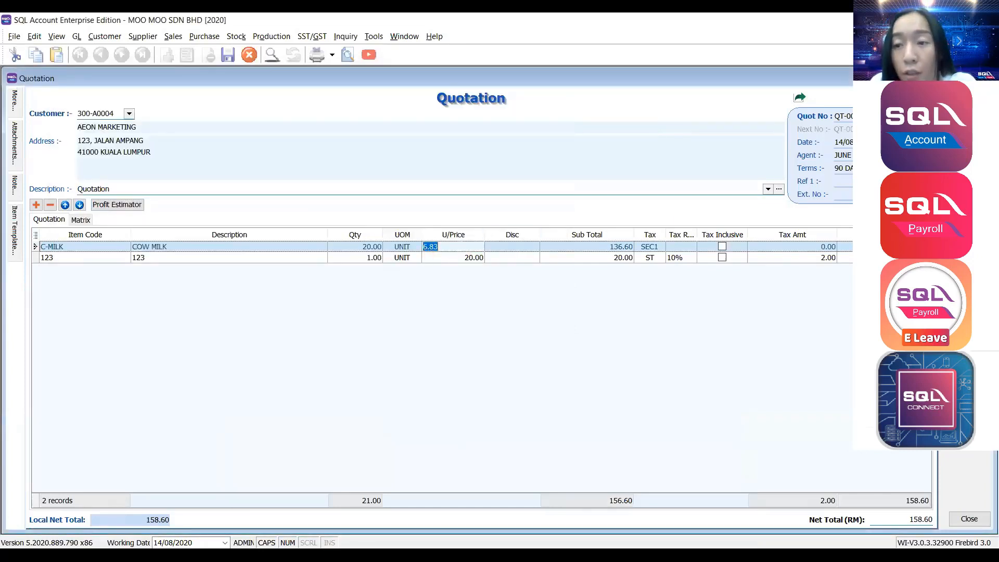
key(ctrl+s)
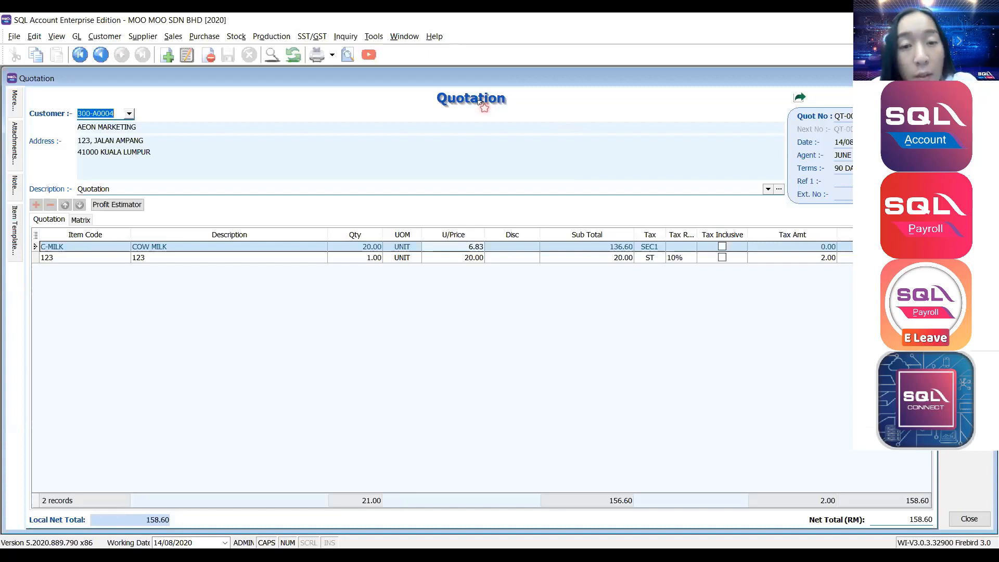
Transfer the quotation to a new sales order carrying C-MILK at 6.83 and item 123.
right_click(479, 102)
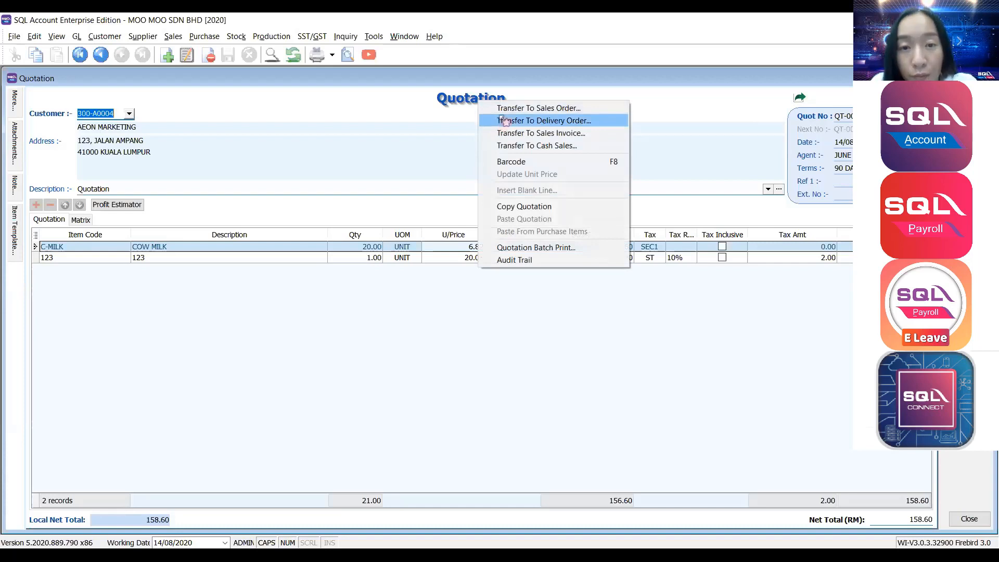
click(504, 110)
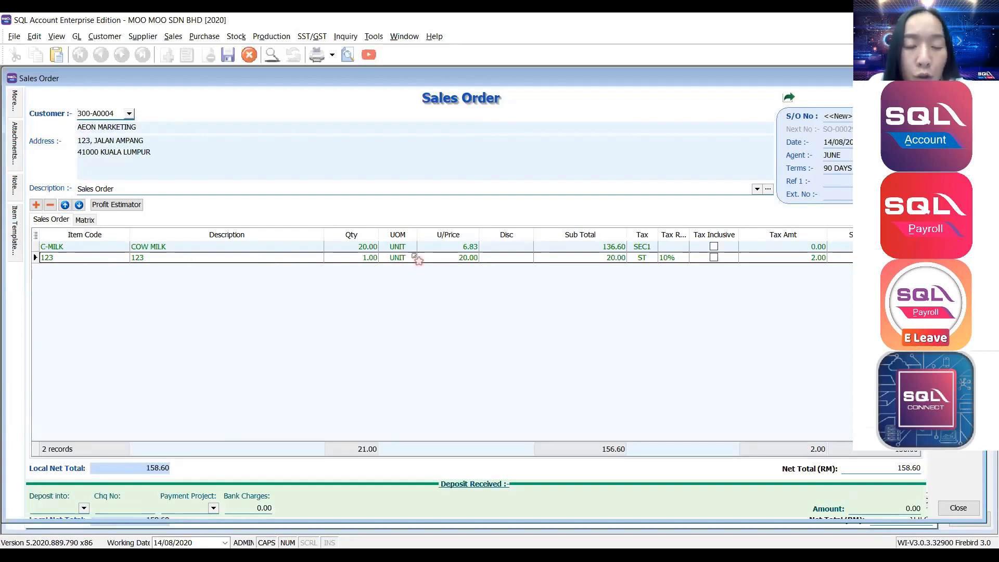
click(436, 247)
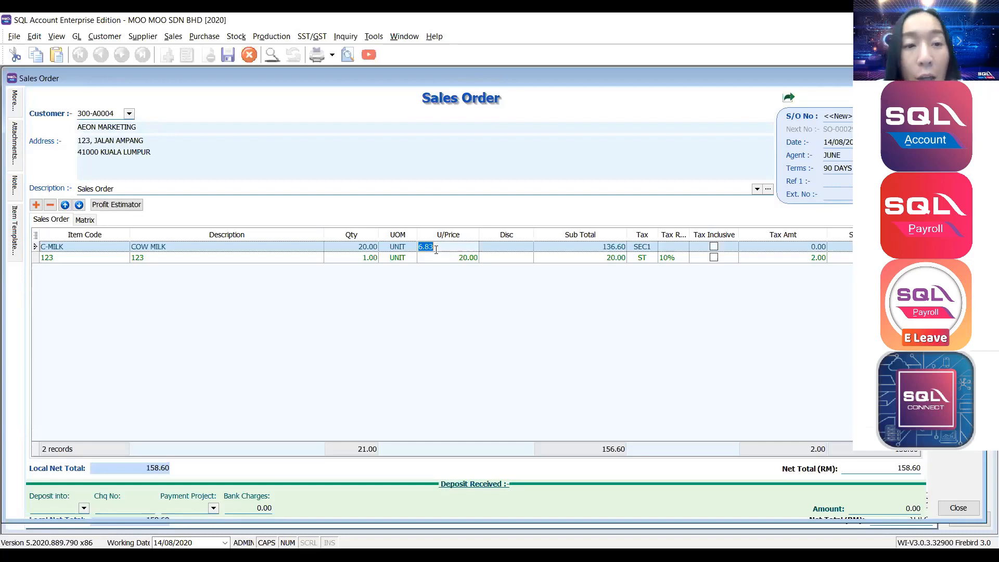
View C-MILK's sales price history, then close it.
click(56, 37)
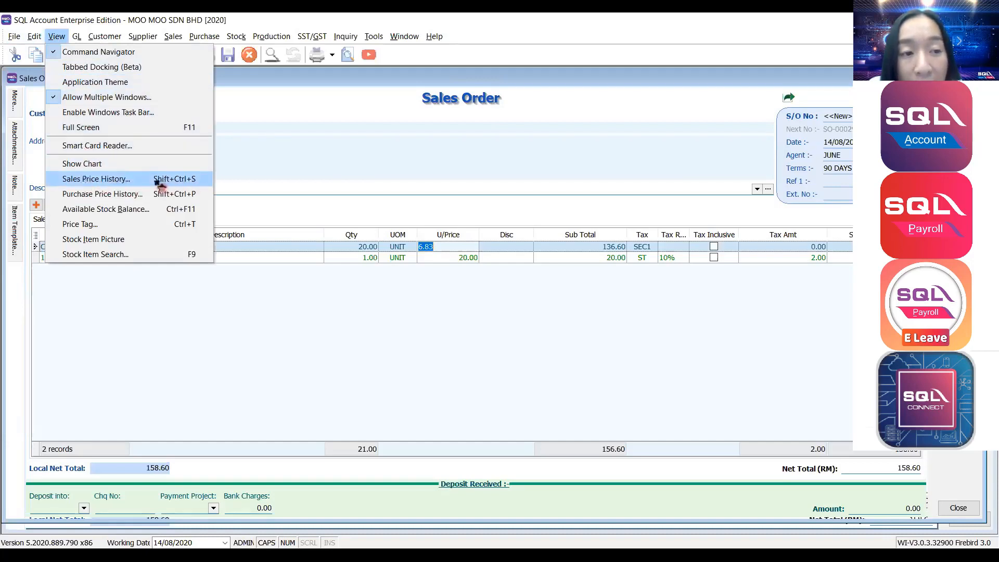
click(97, 178)
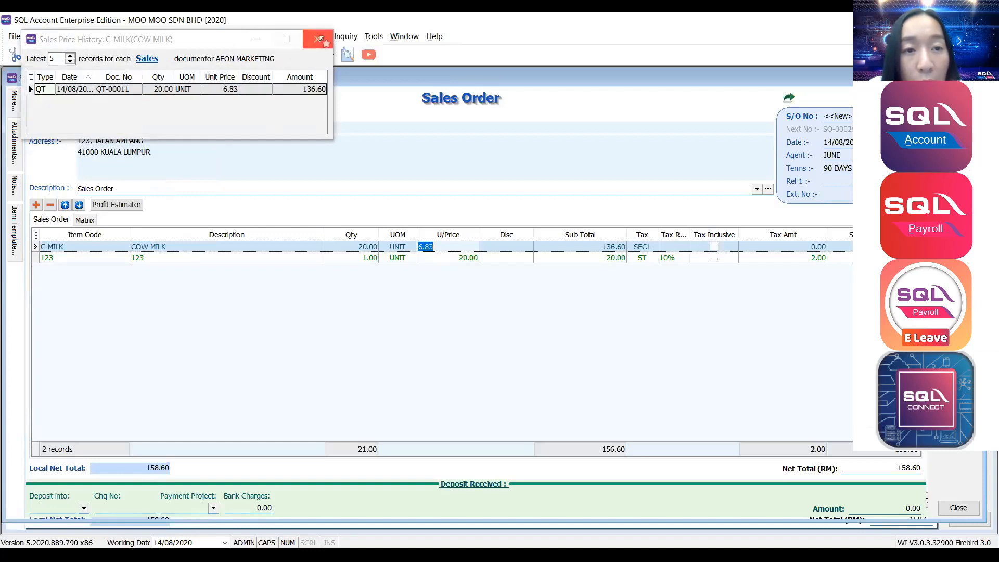
click(320, 39)
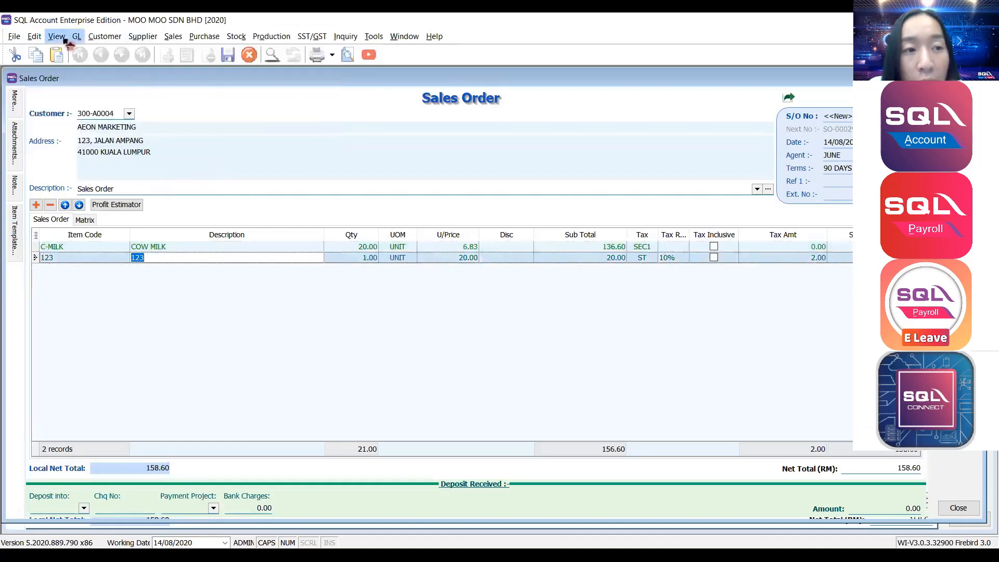
Show item 123's sales price history with Latest records set to 5, and open its document-type filter.
click(57, 36)
click(119, 181)
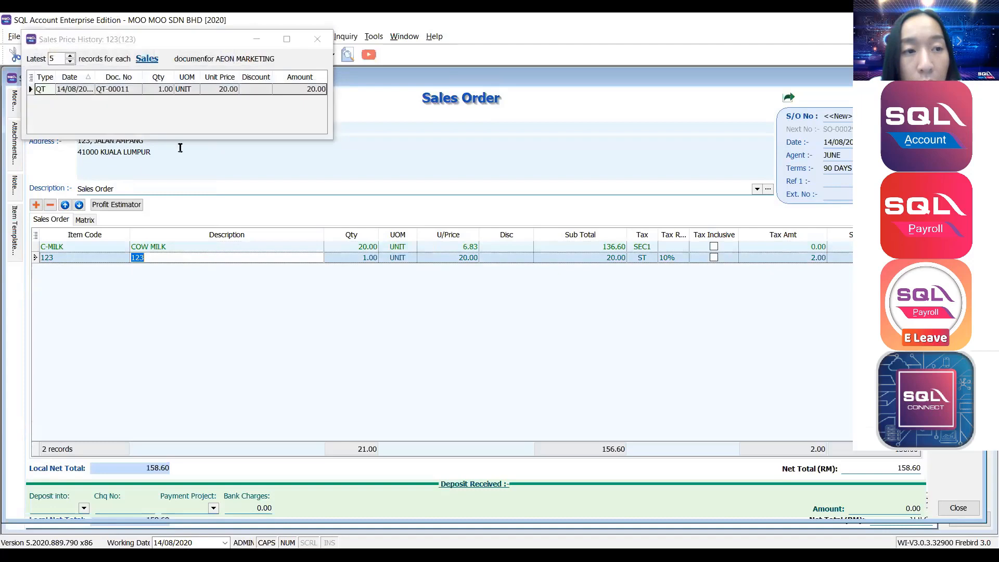
click(71, 56)
click(71, 57)
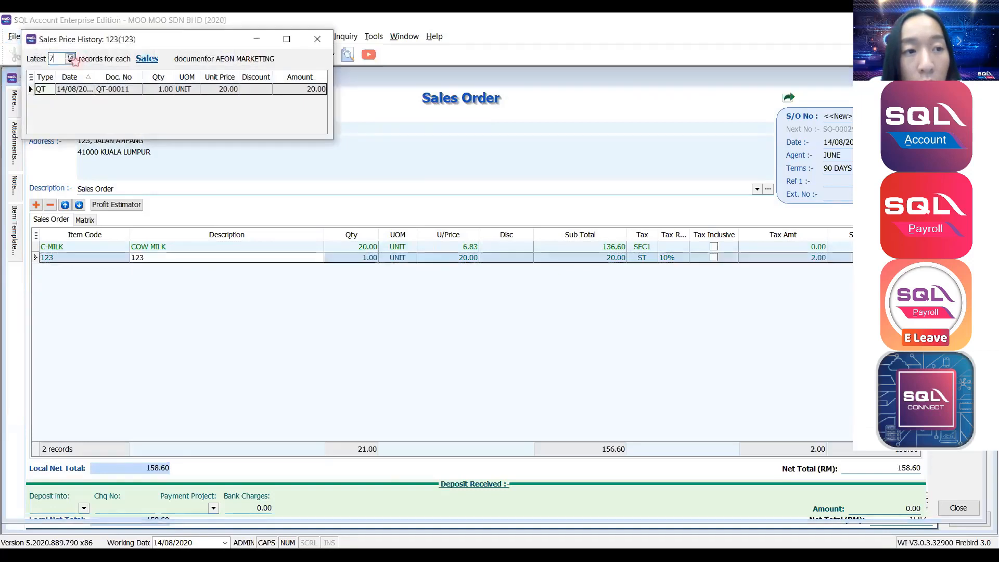
click(71, 57)
click(71, 57)
click(72, 57)
click(72, 57)
click(70, 61)
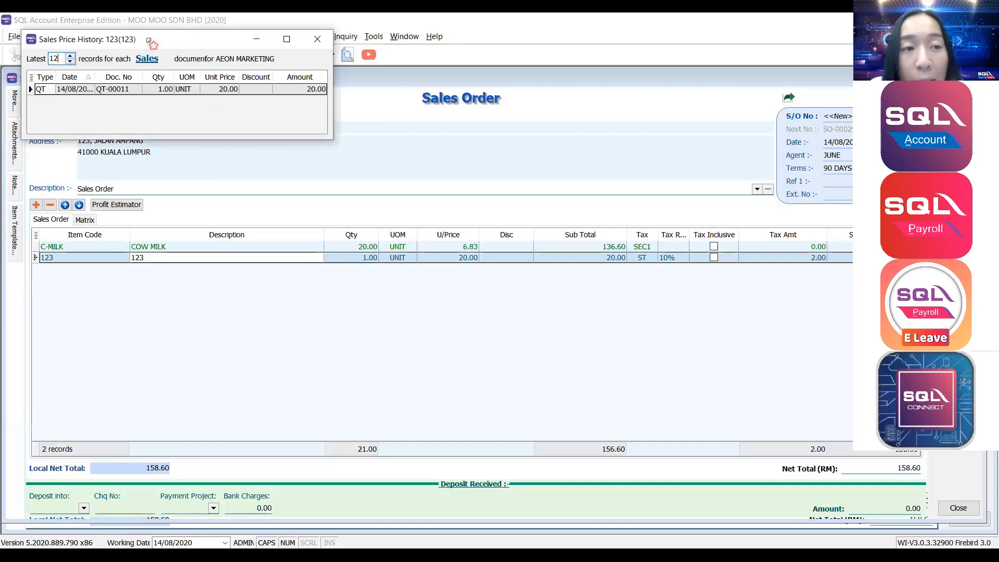
drag(146, 42, 295, 97)
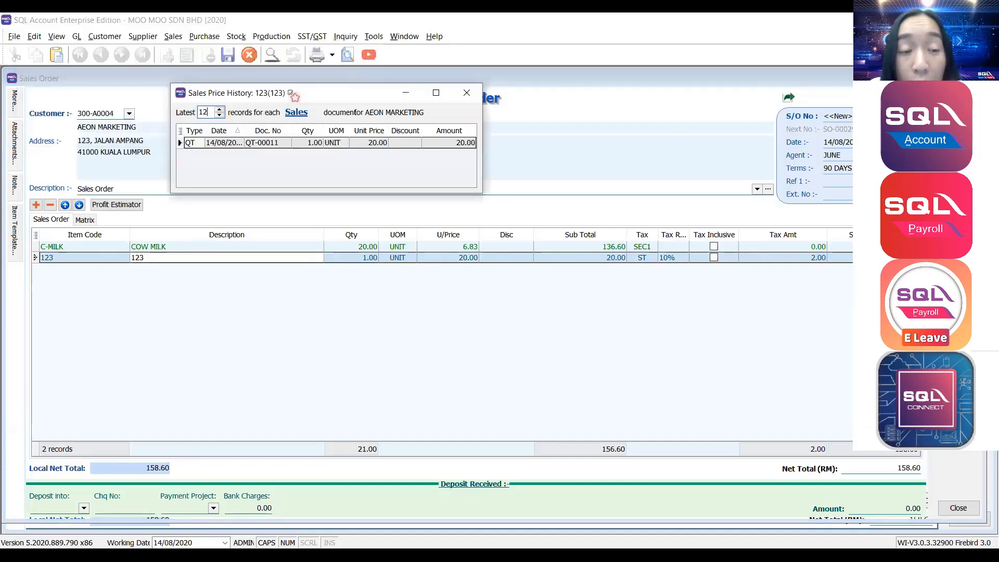
double_click(204, 113)
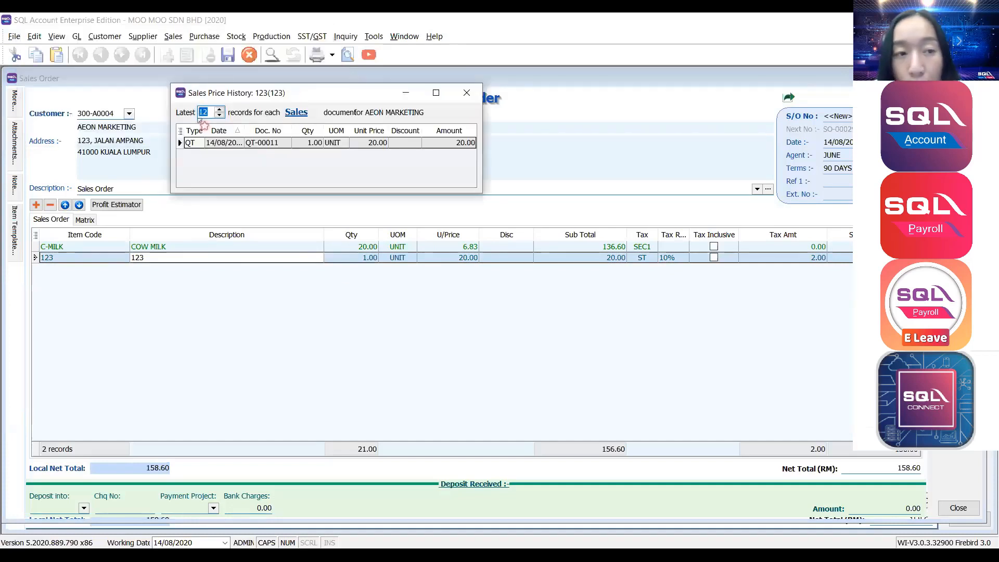
text(5)
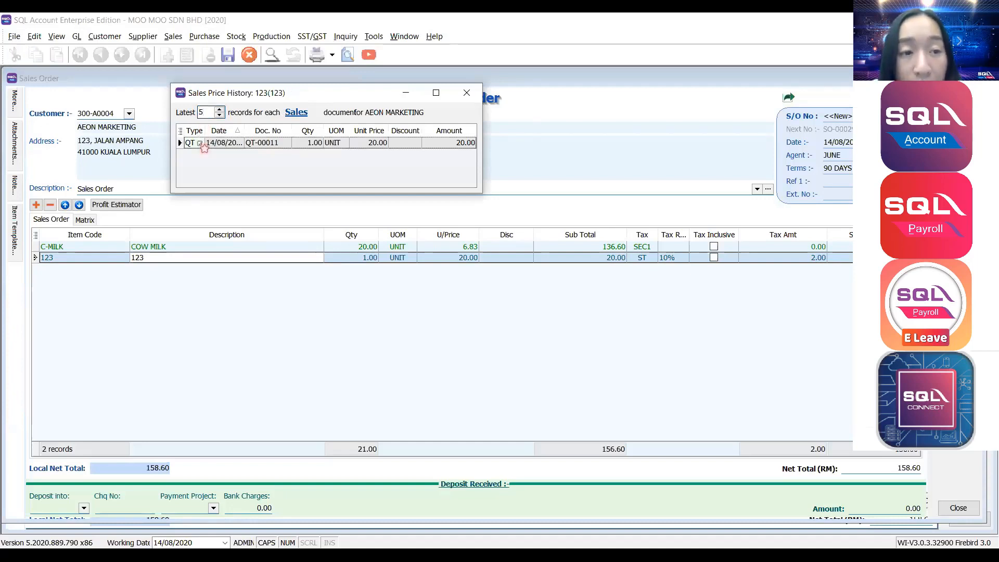
click(292, 116)
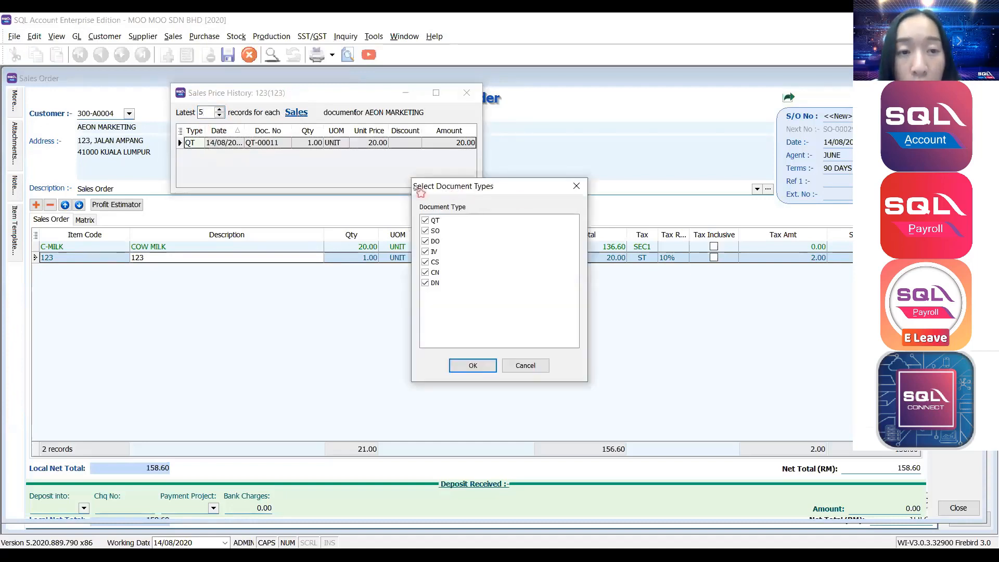
Exclude SO, DO, IV, CS, CN and DN documents from item 123's history, then close it.
click(576, 187)
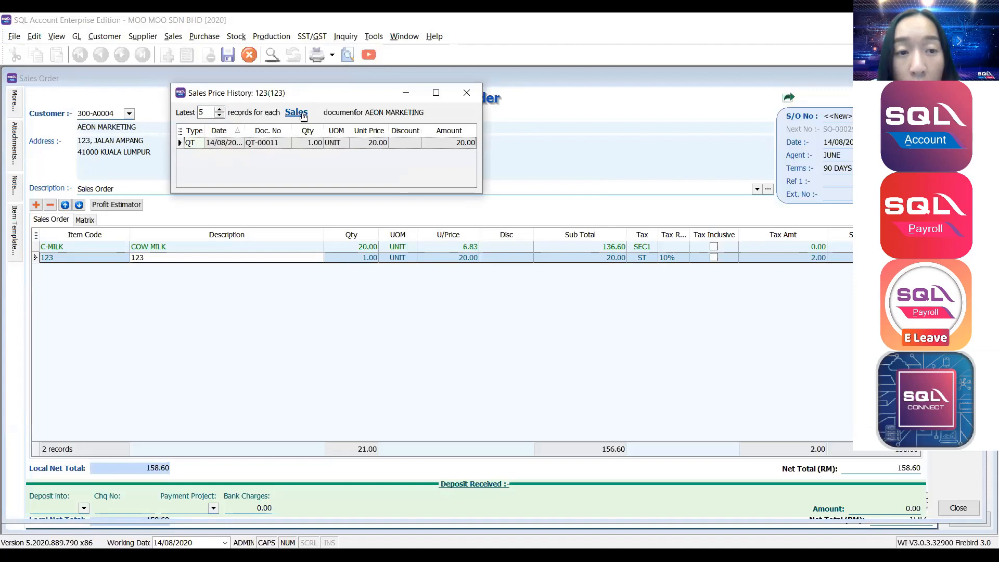
click(303, 116)
click(578, 184)
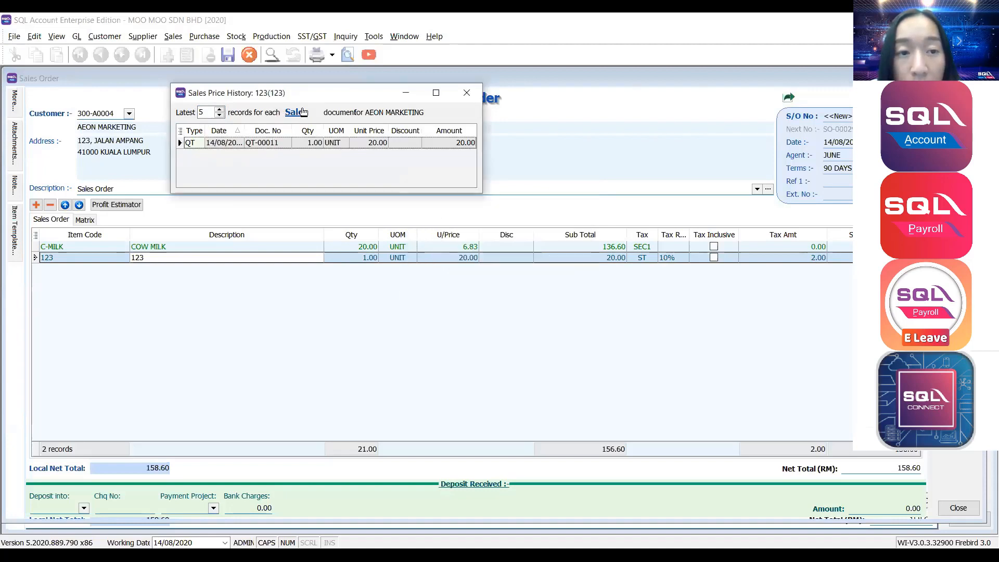
click(296, 112)
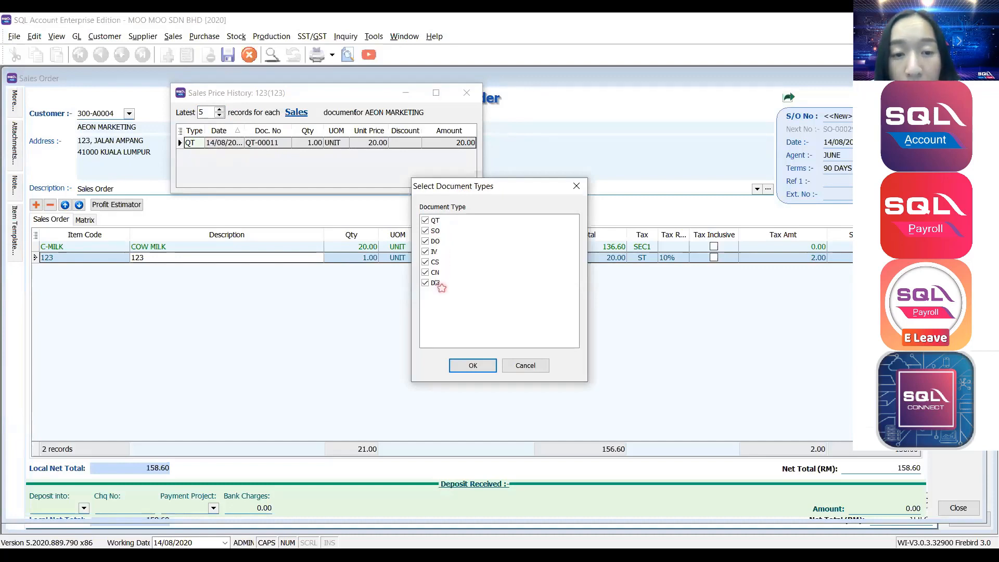
click(426, 230)
click(425, 241)
click(426, 251)
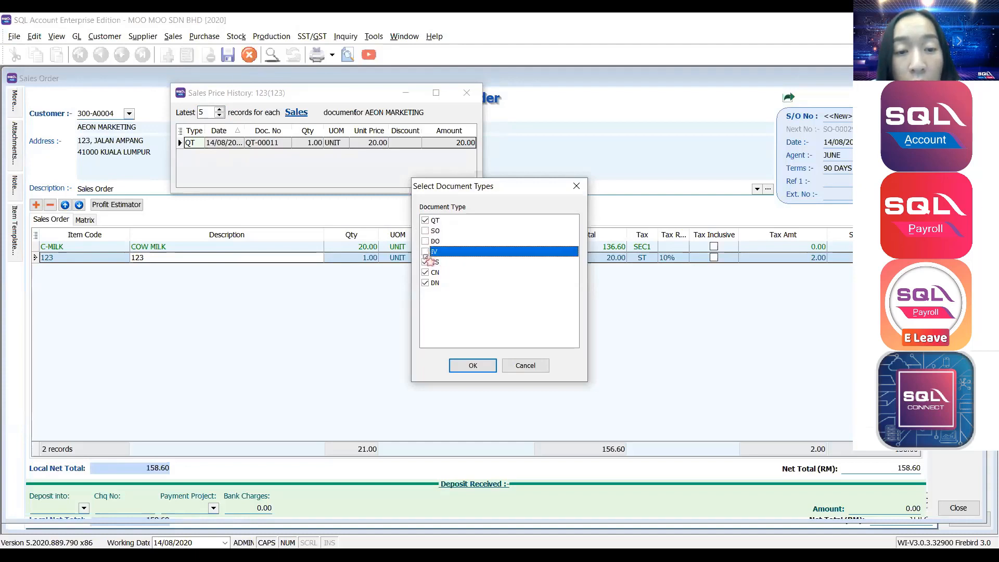
click(426, 262)
click(426, 272)
click(425, 283)
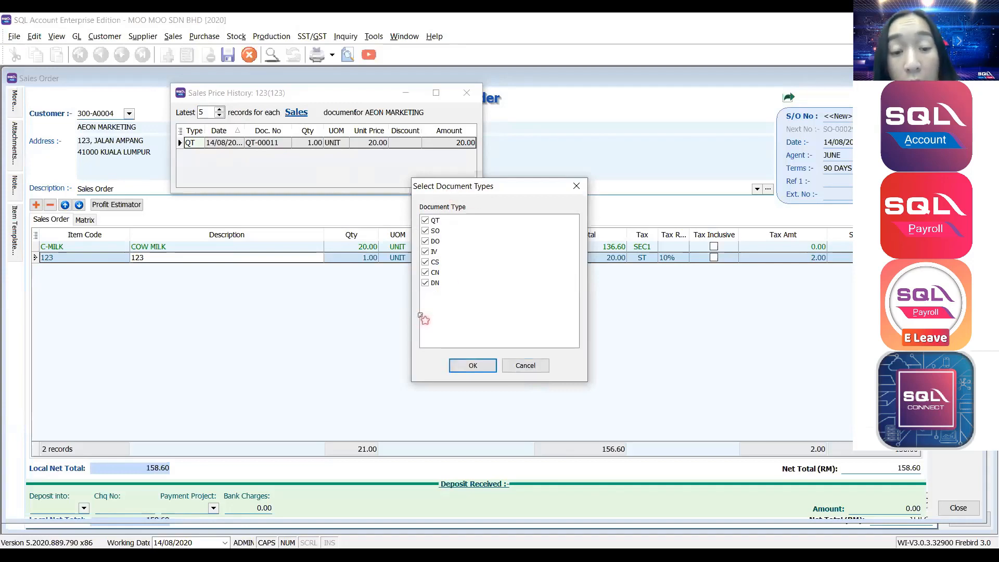
click(465, 364)
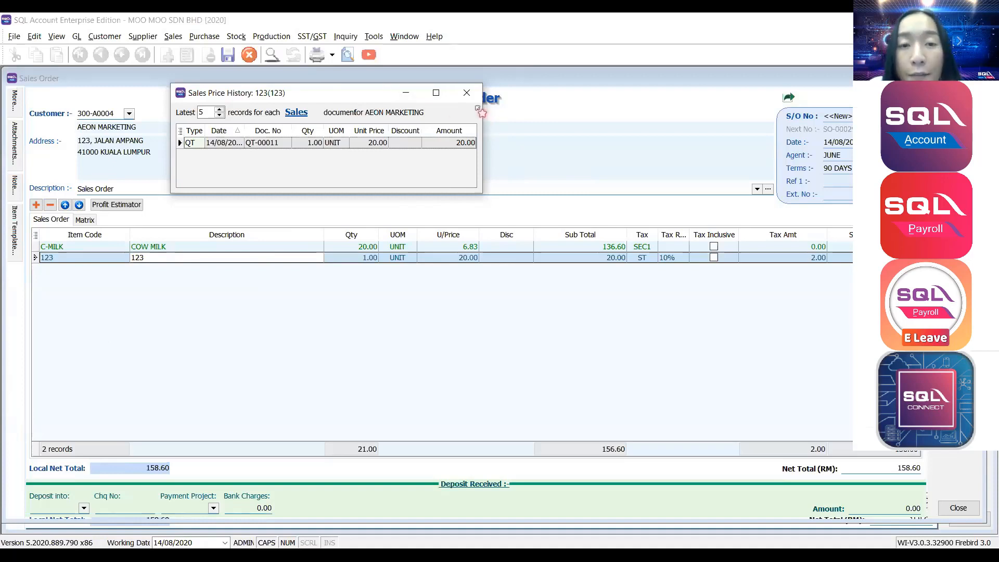
click(467, 94)
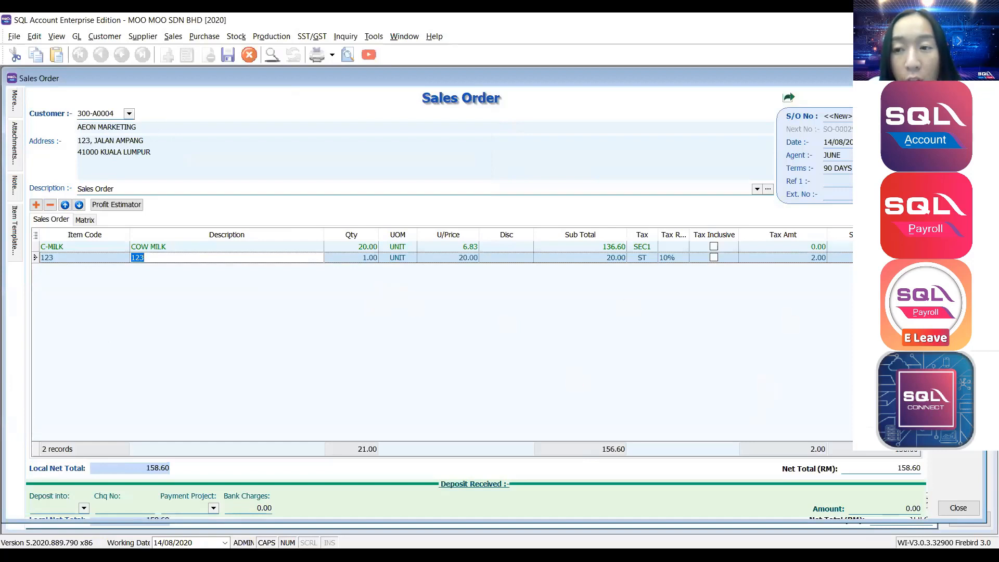
Save the sales order so it is numbered SO-0002.
key(ctrl+s)
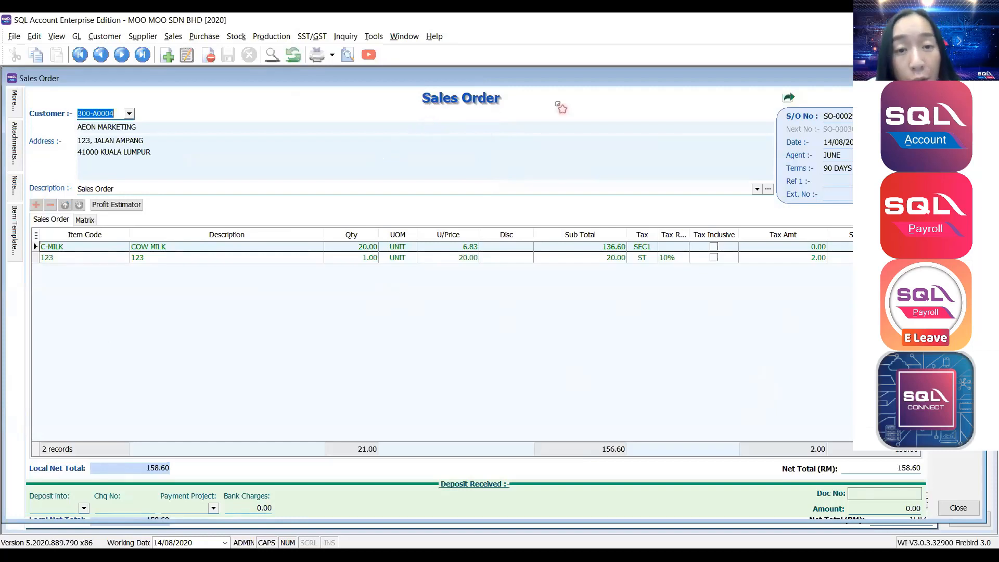
right_click(508, 97)
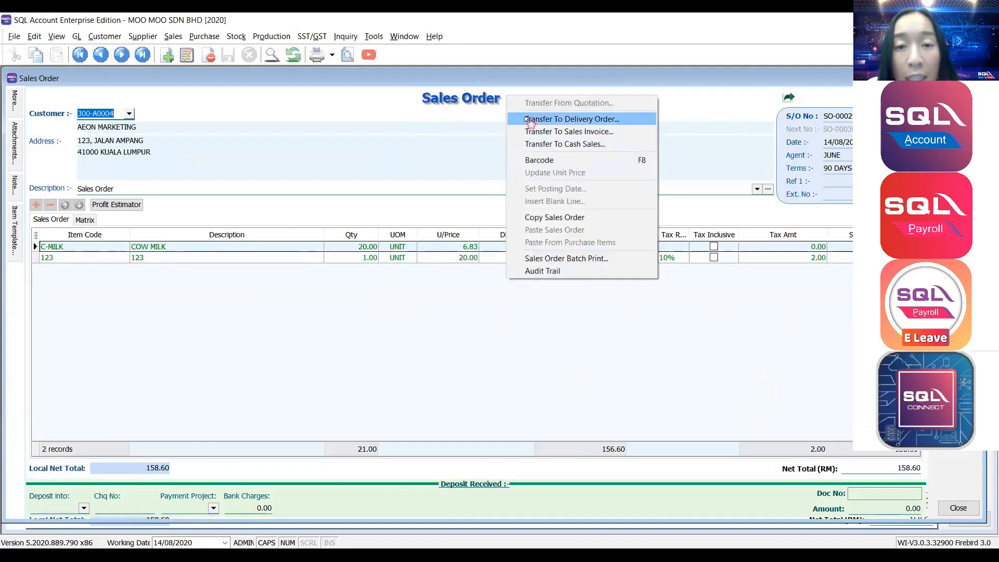
Transfer the sales order into an AEON MARKETING delivery order with the C-MILK and 123 lines.
click(530, 121)
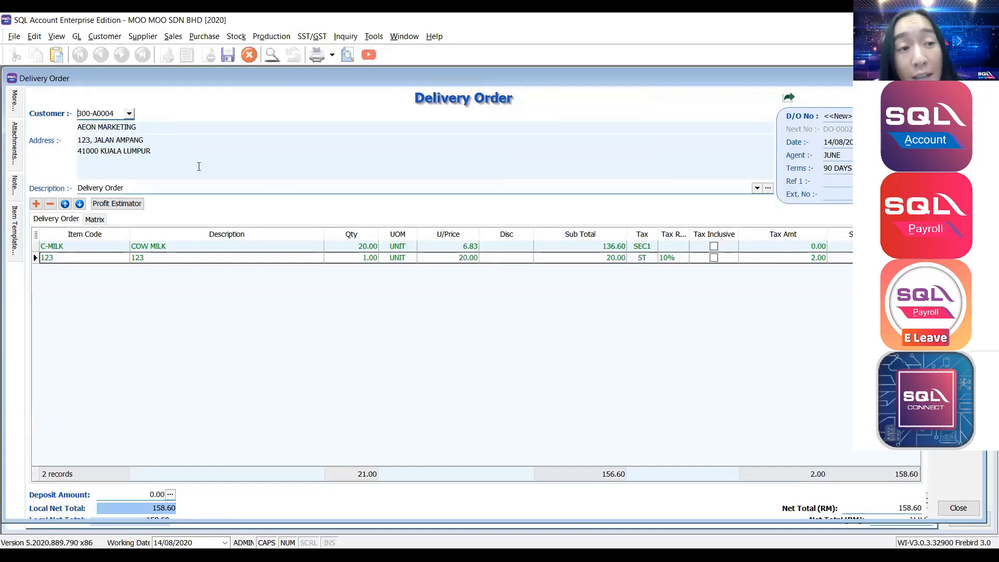
click(57, 37)
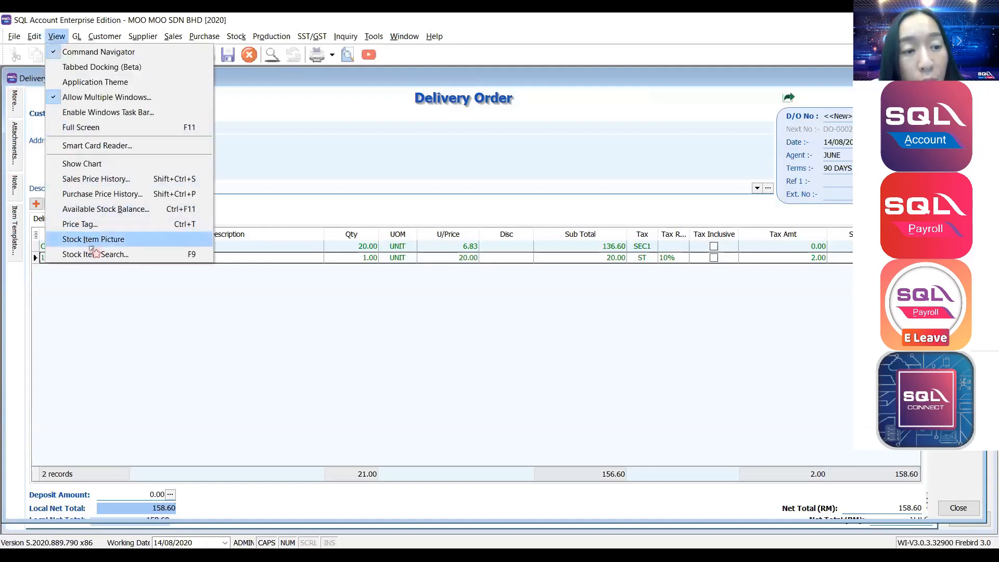
click(107, 211)
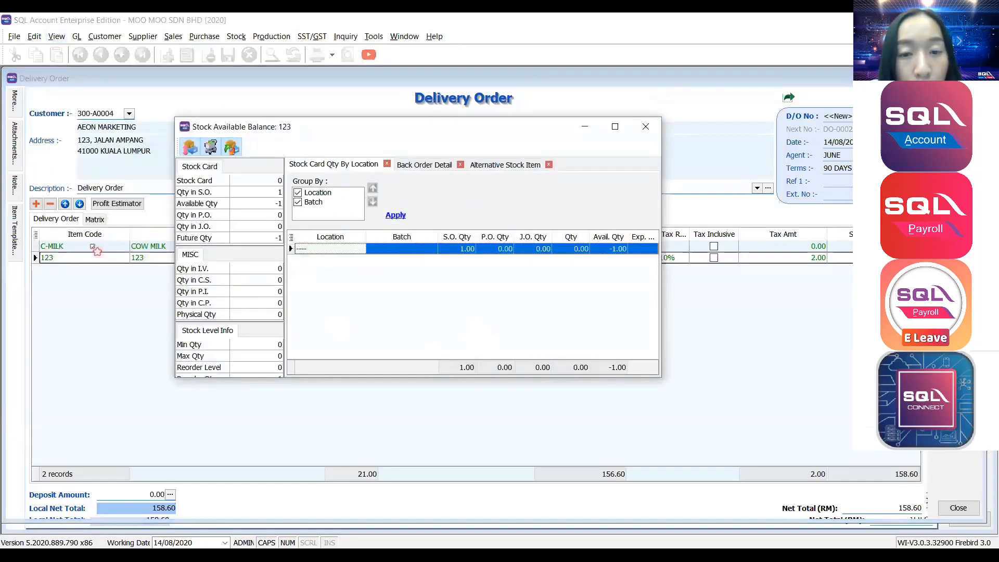
click(102, 247)
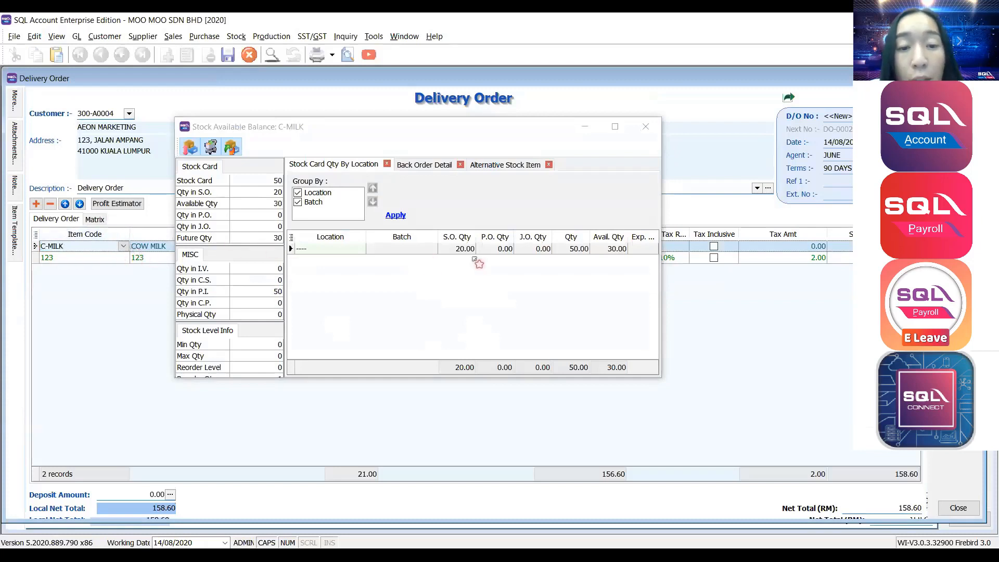
click(454, 251)
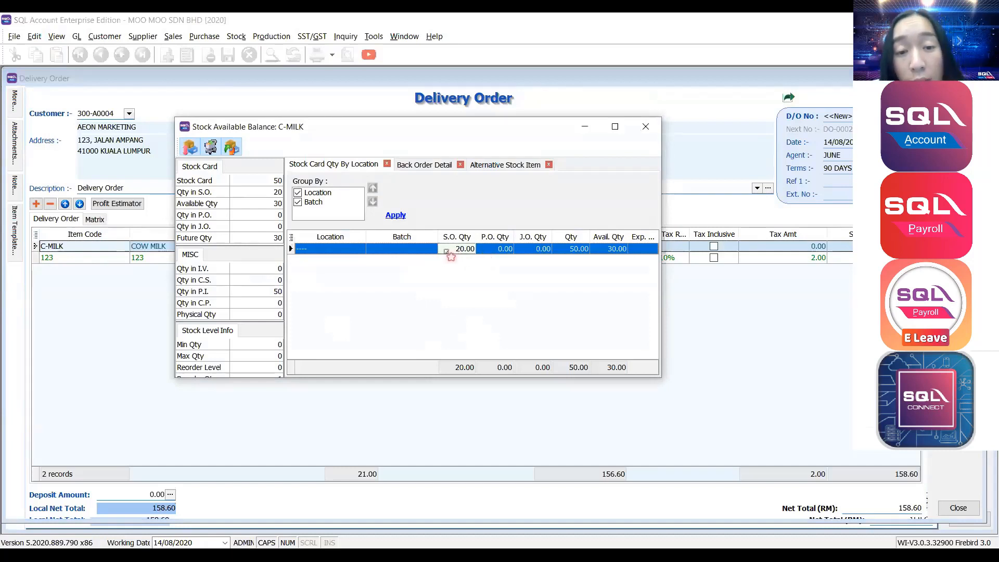
click(503, 250)
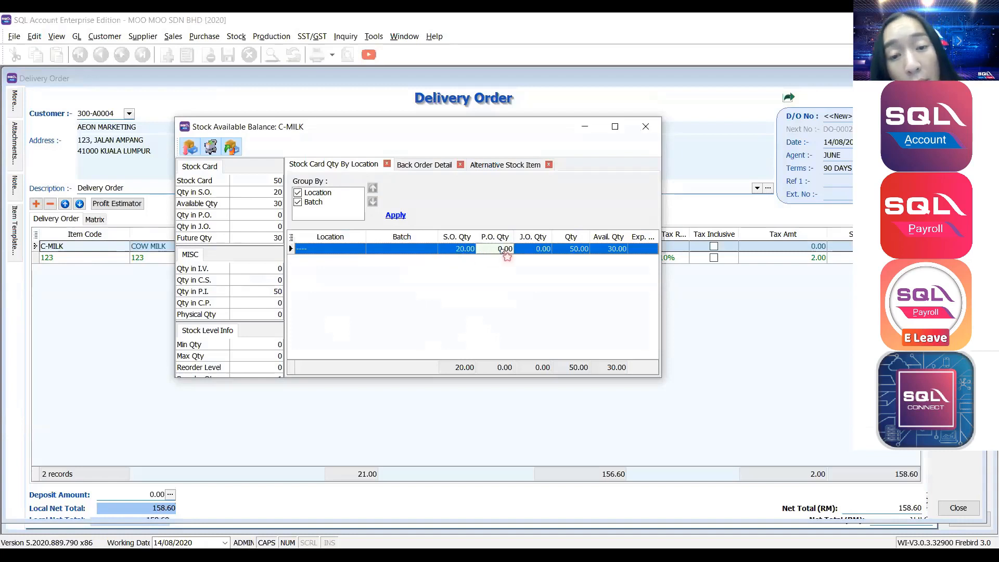
click(531, 250)
click(569, 252)
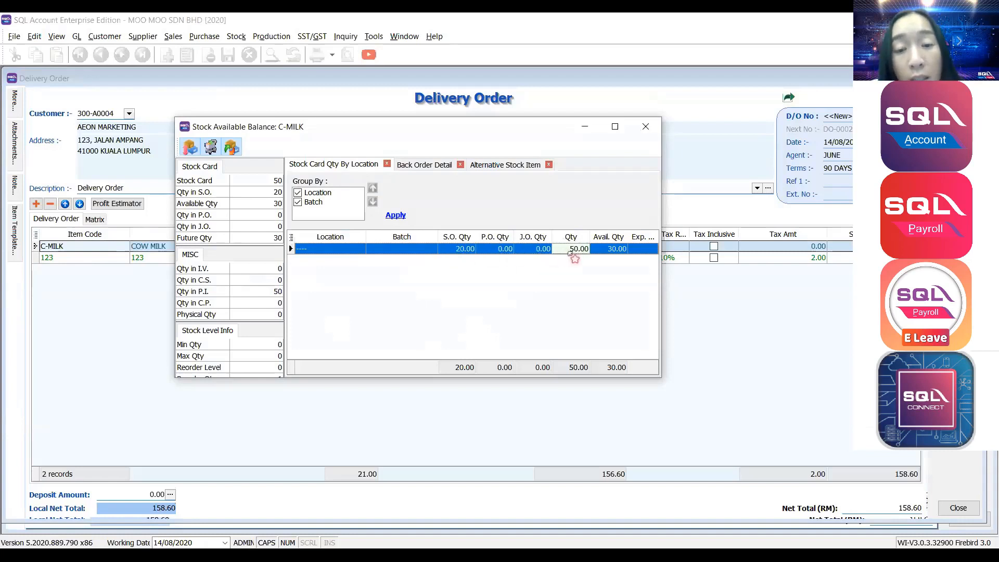
click(608, 252)
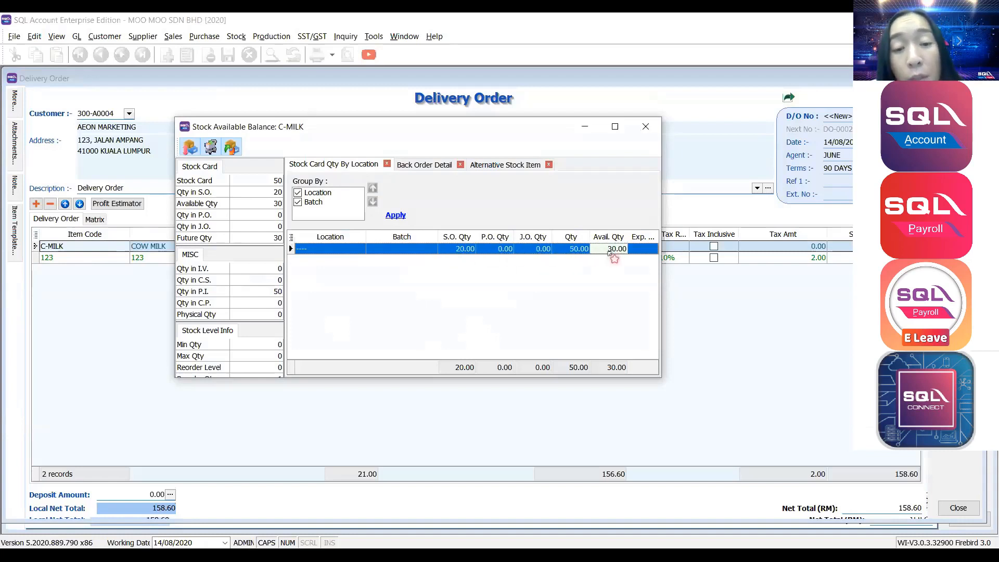
click(581, 251)
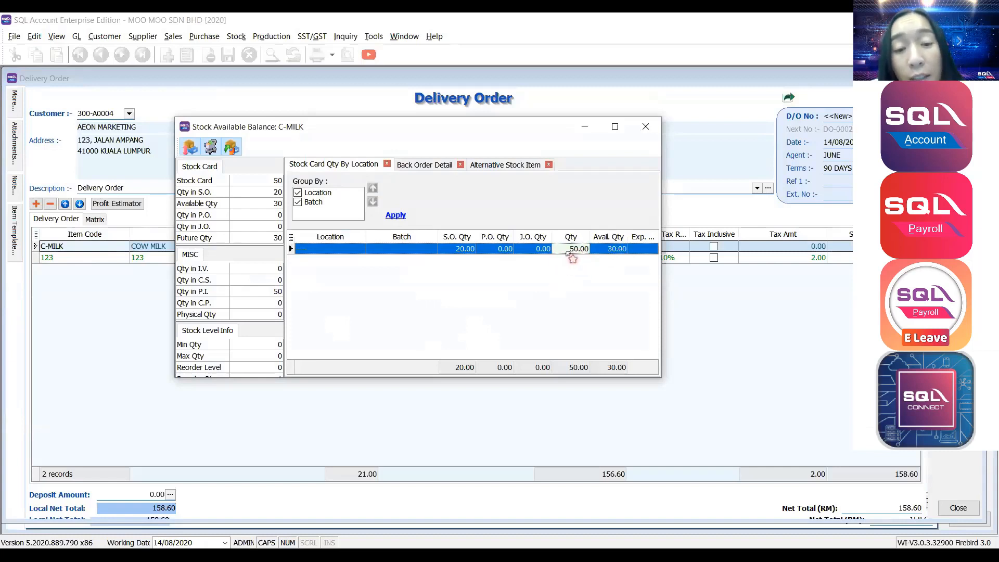
click(467, 254)
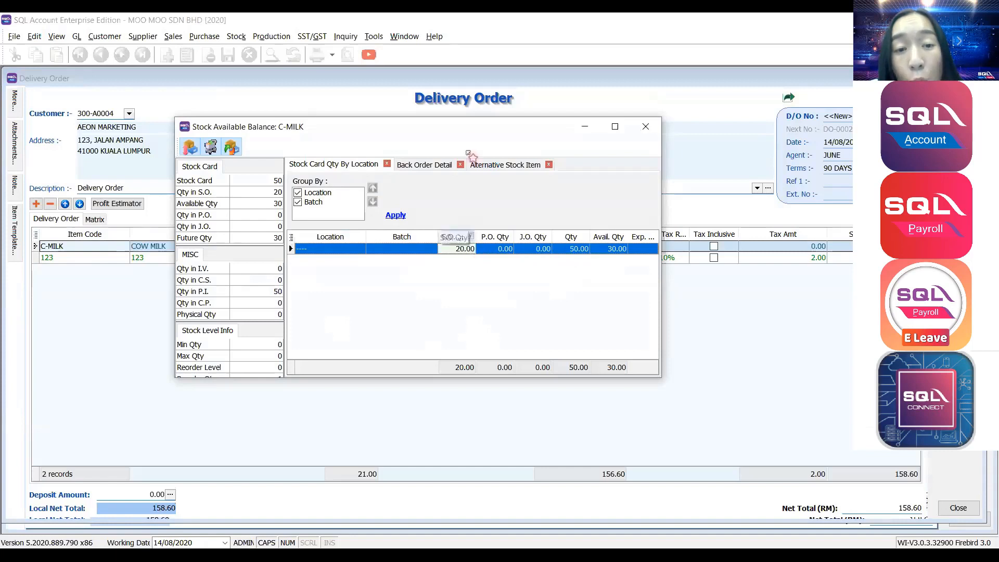
drag(466, 127, 452, 185)
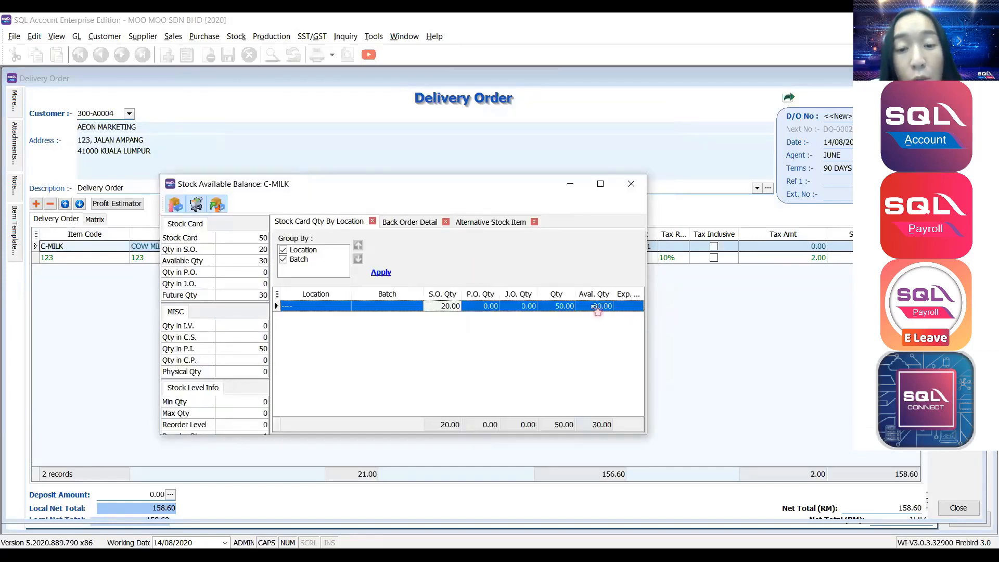
click(596, 308)
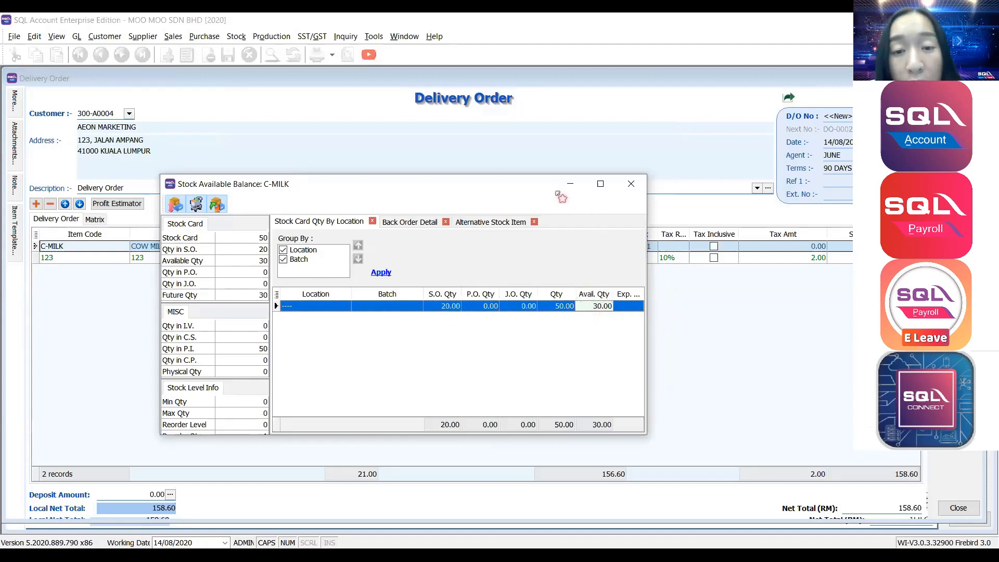
drag(501, 187, 674, 169)
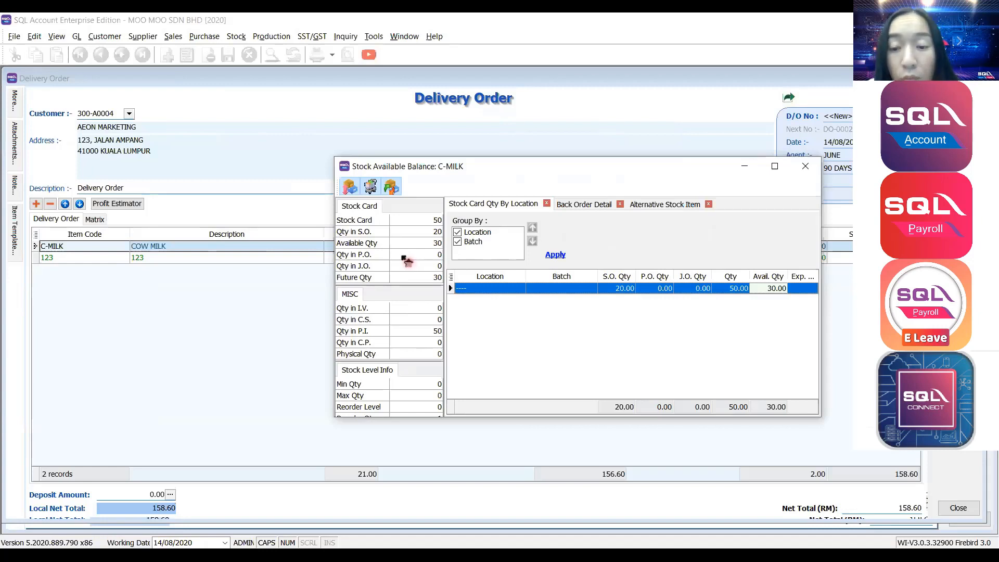
click(805, 166)
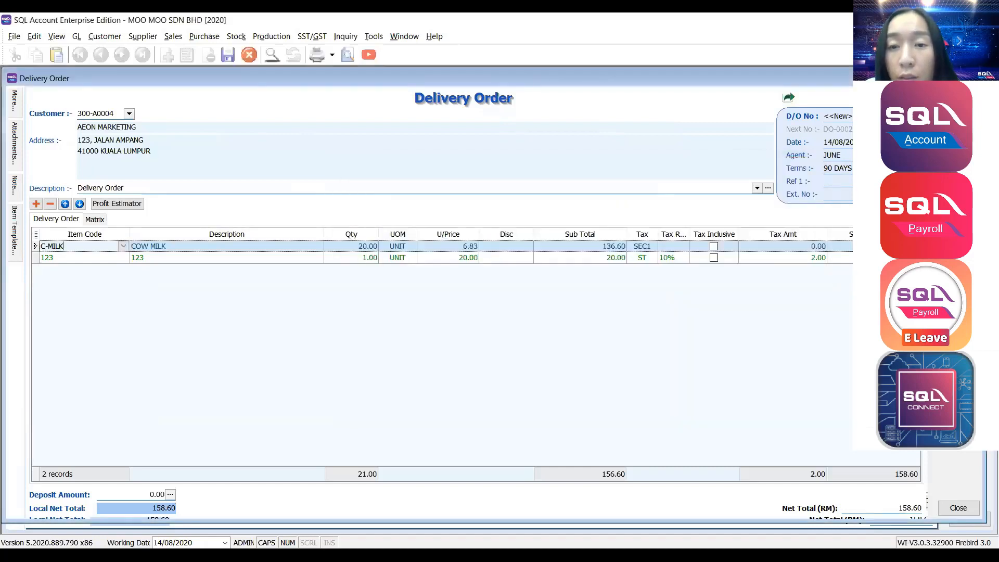
Save the delivery order (C-MILK 20 UNIT at 6.83 plus item 123, 158.60) as DO-0002.
key(ctrl+s)
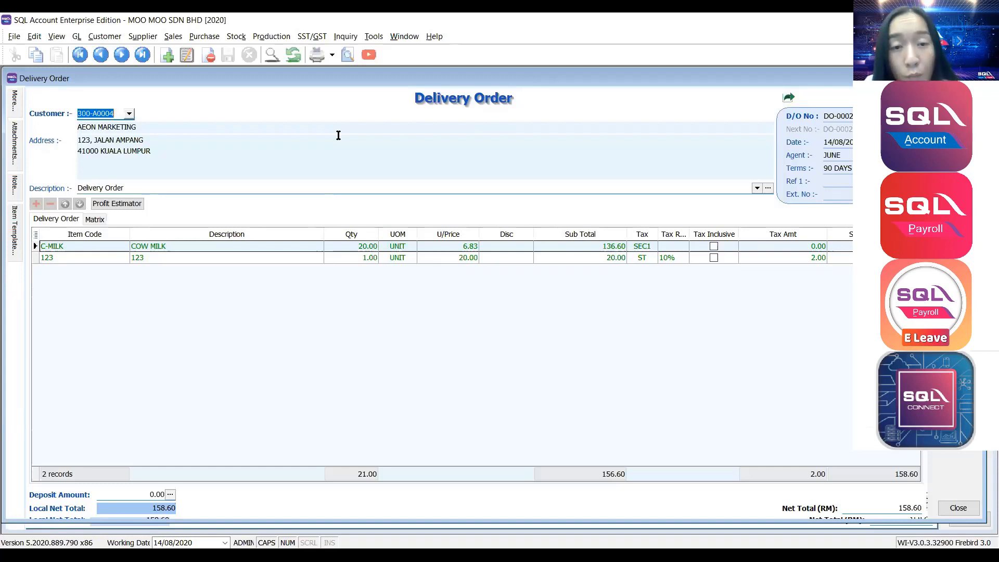
Transfer the delivery order to a sales invoice with C-MILK and item 123, and save it.
right_click(529, 88)
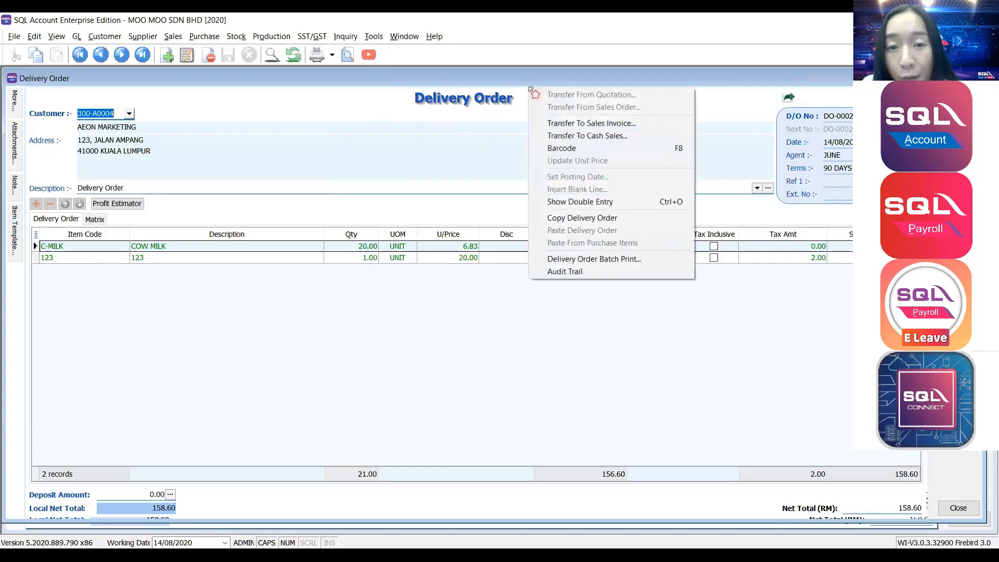
click(540, 125)
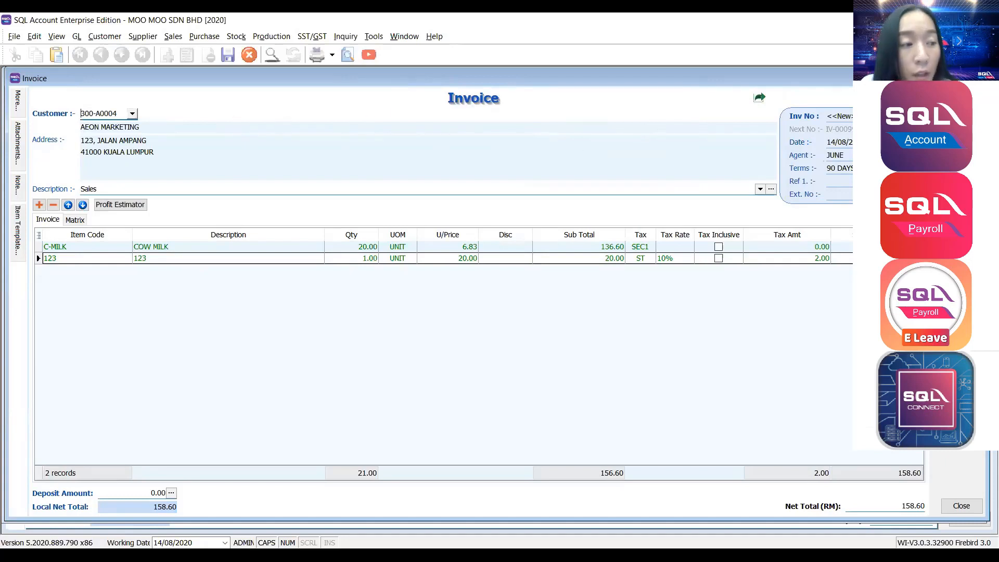
key(ctrl+s)
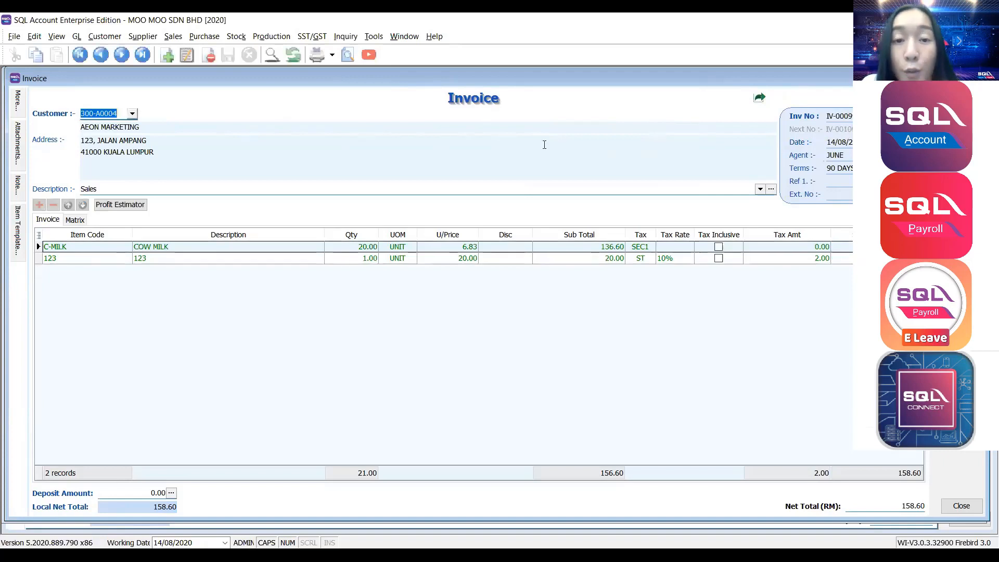
Review the invoice's double entry (158.60 debit; 136.60, 20.00, 2.00 credits), then close it.
right_click(489, 97)
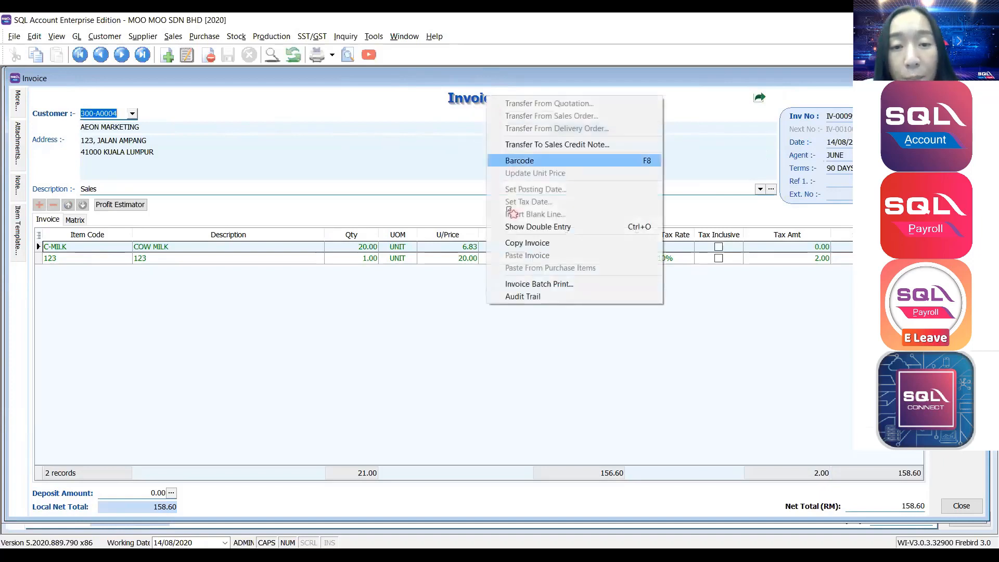
click(533, 229)
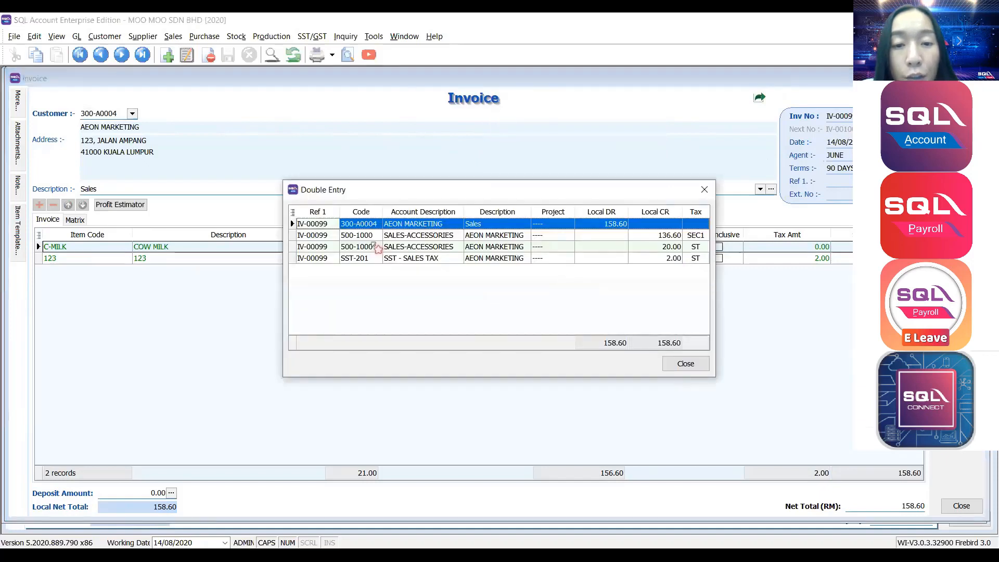
click(585, 226)
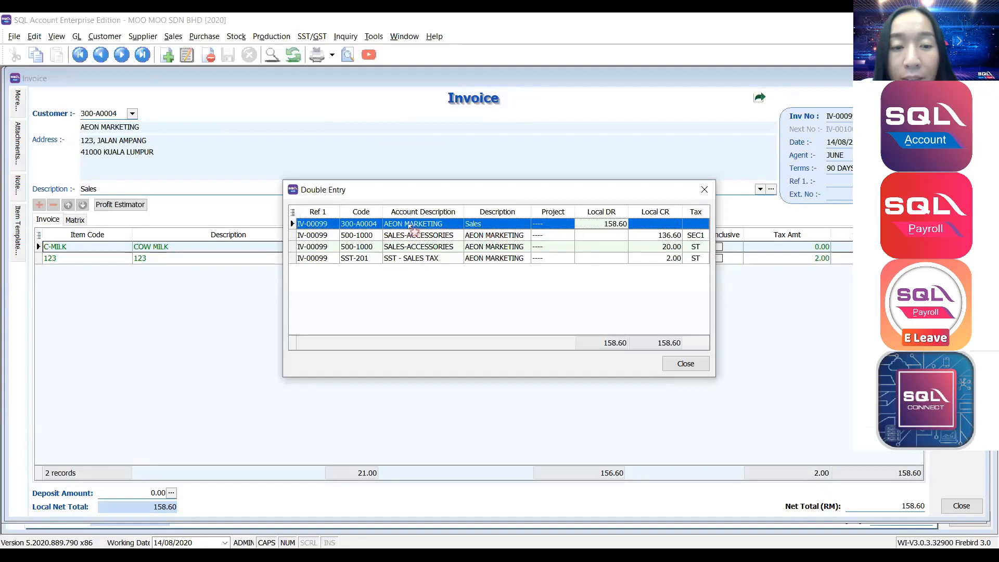
click(398, 249)
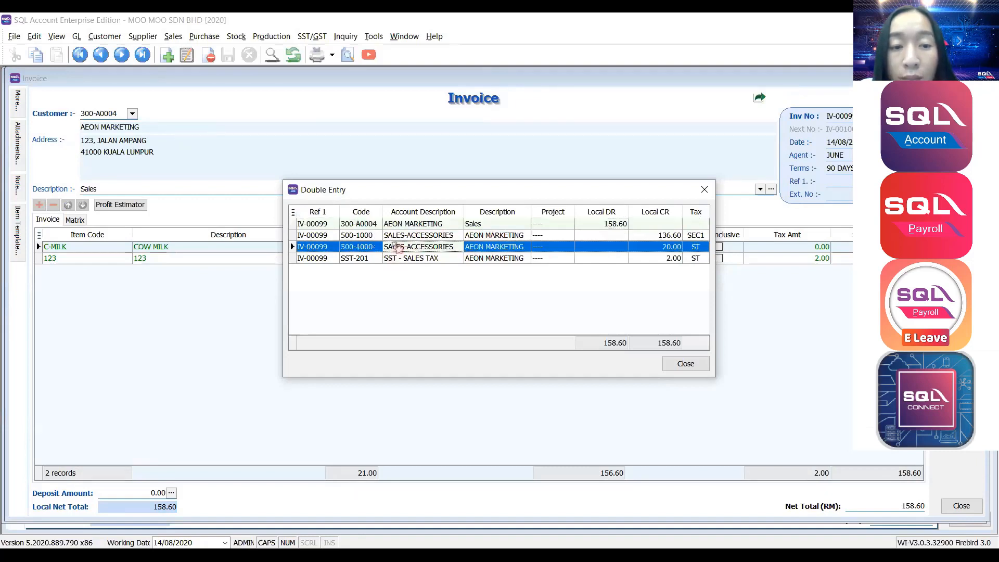
click(399, 237)
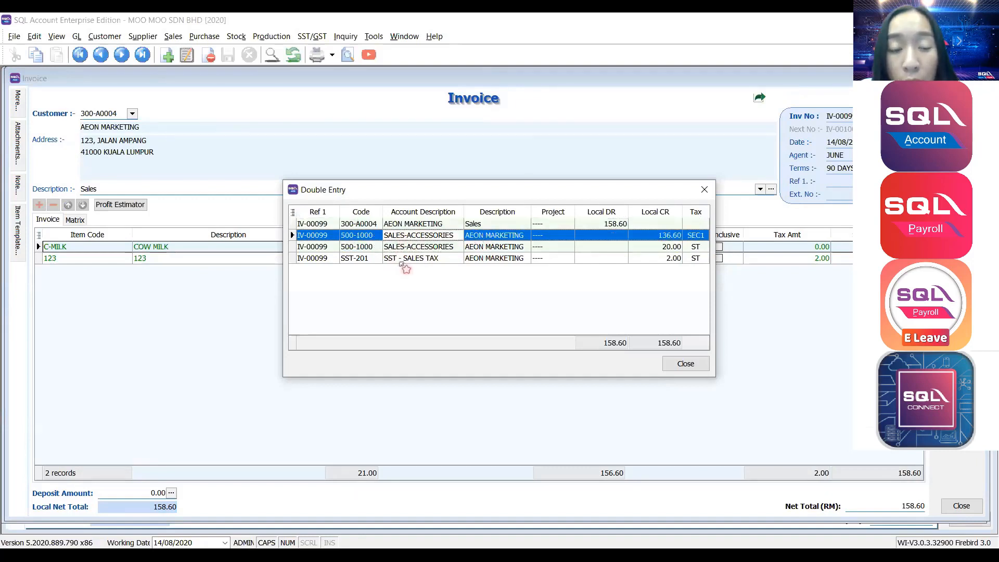
click(401, 261)
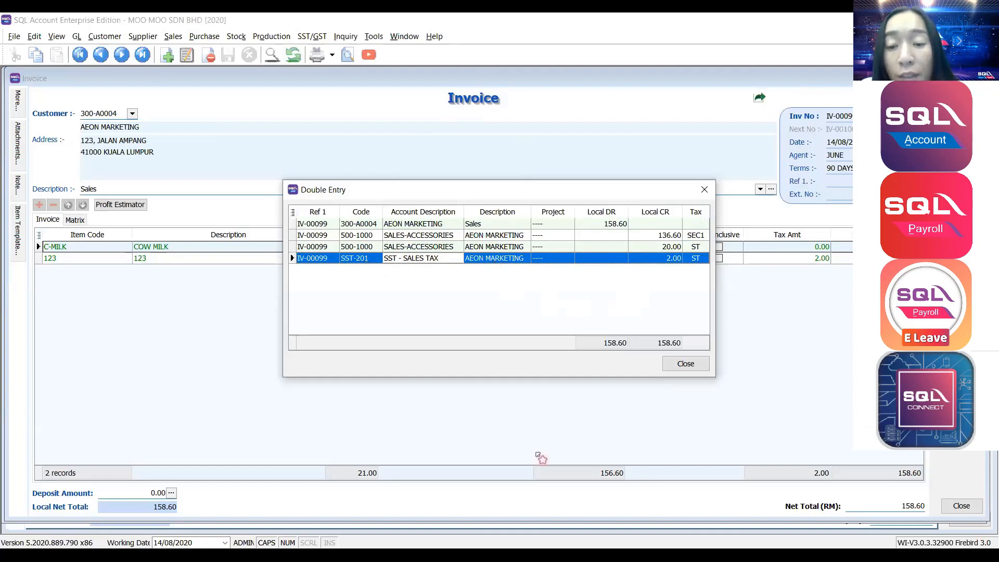
click(686, 365)
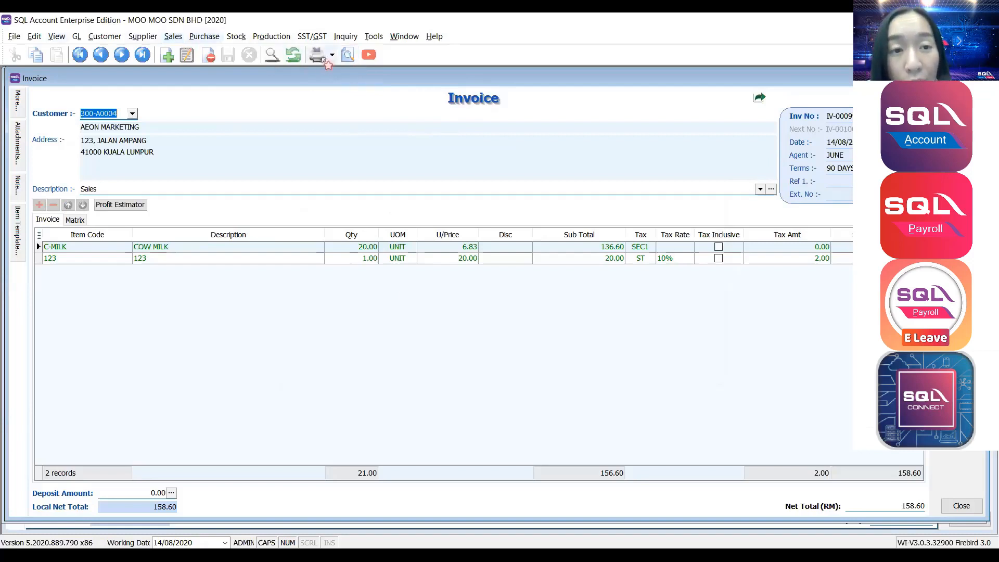
Preview invoice IV-00099 using the Sales Invoice 8 (SST 1) report format.
click(347, 55)
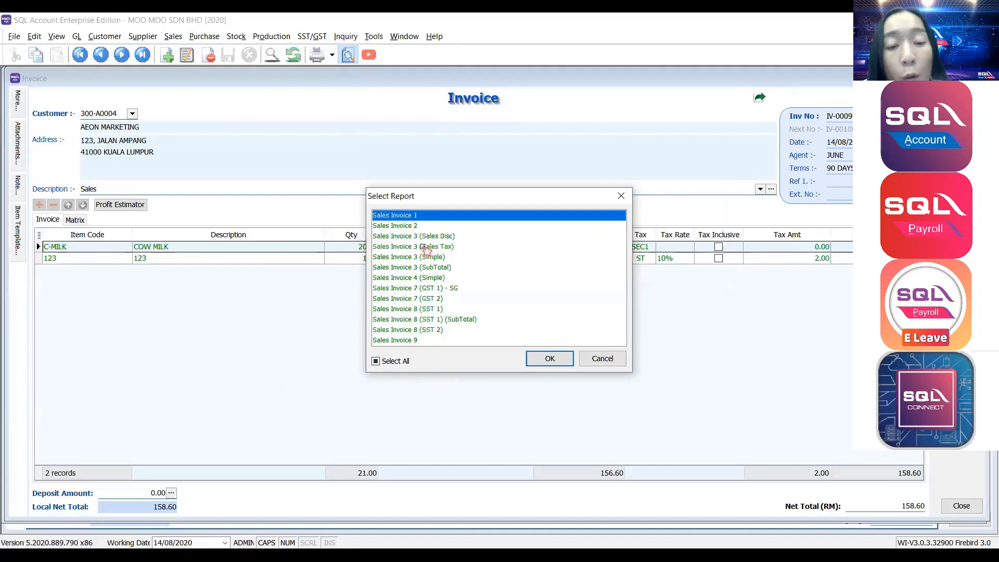
click(431, 310)
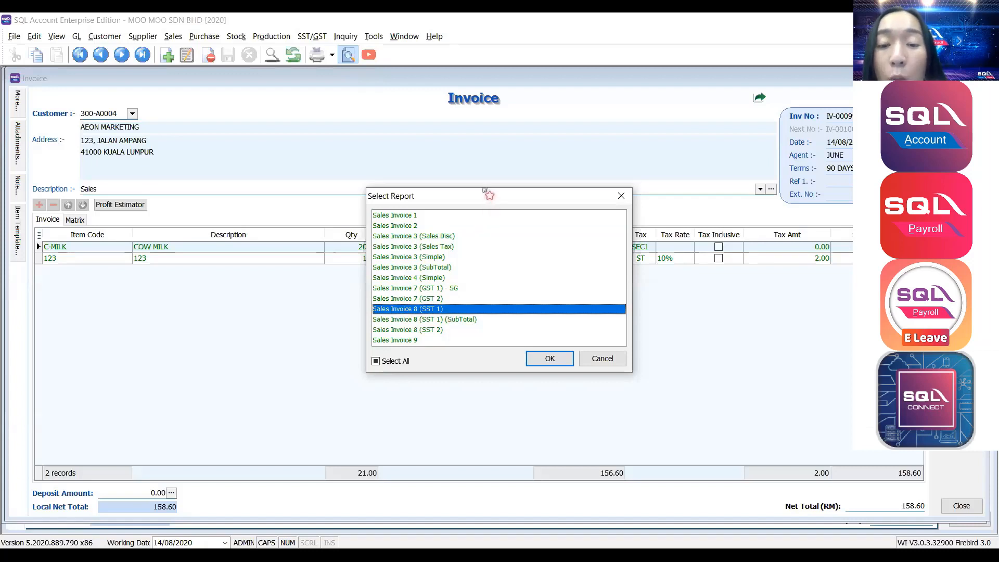
drag(490, 201, 331, 99)
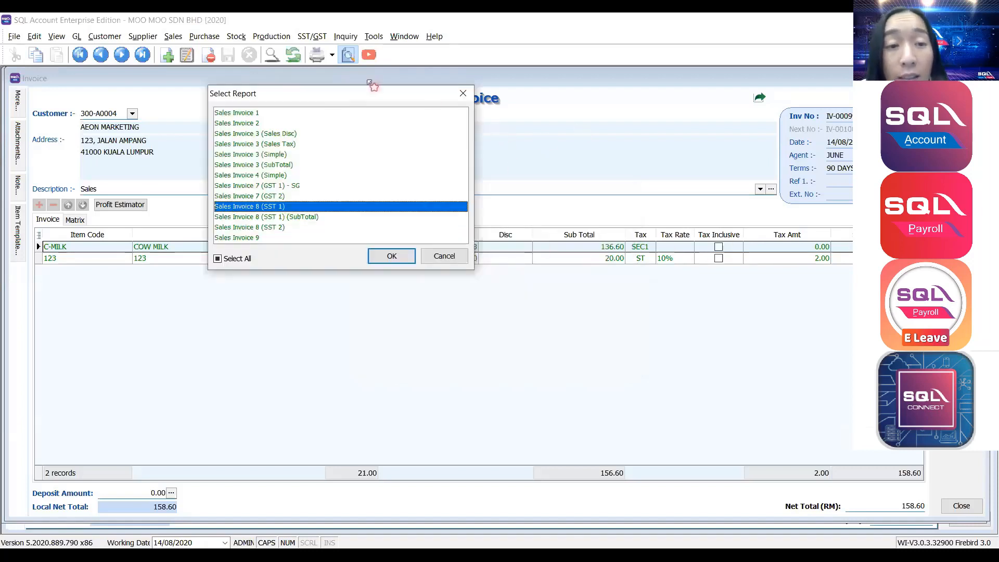
drag(345, 97, 517, 152)
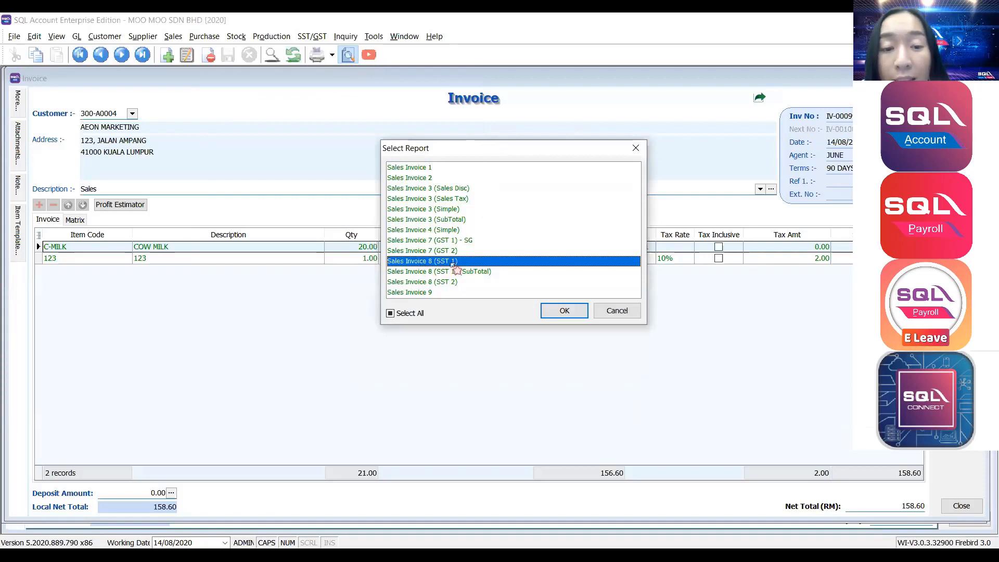
click(565, 311)
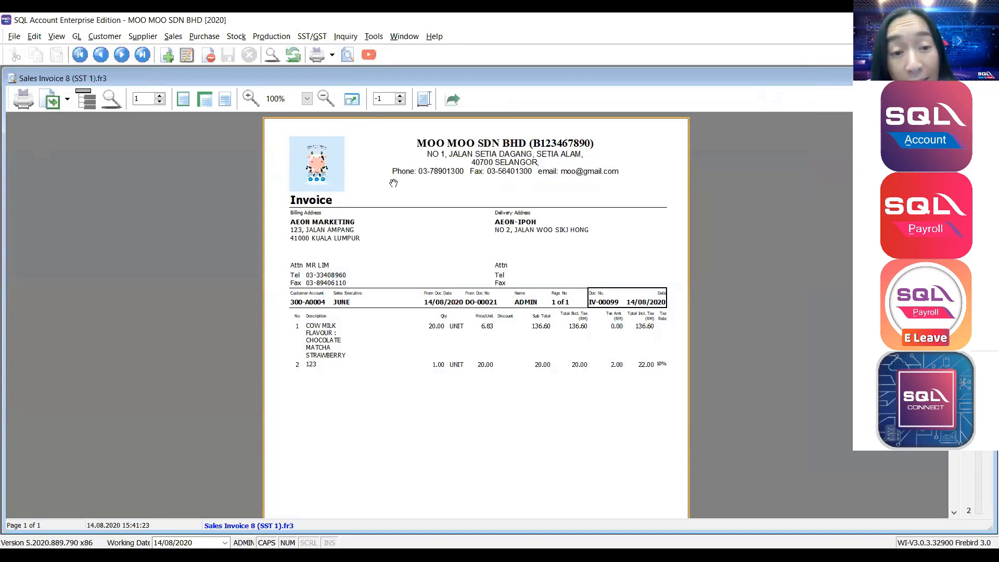
scroll(393, 183, down, 3)
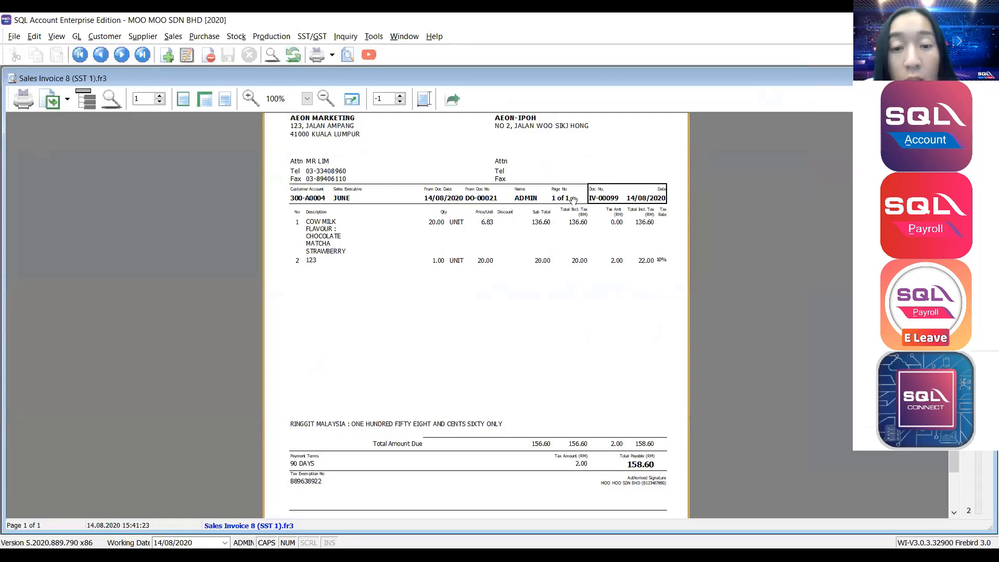
scroll(562, 226, down, 3)
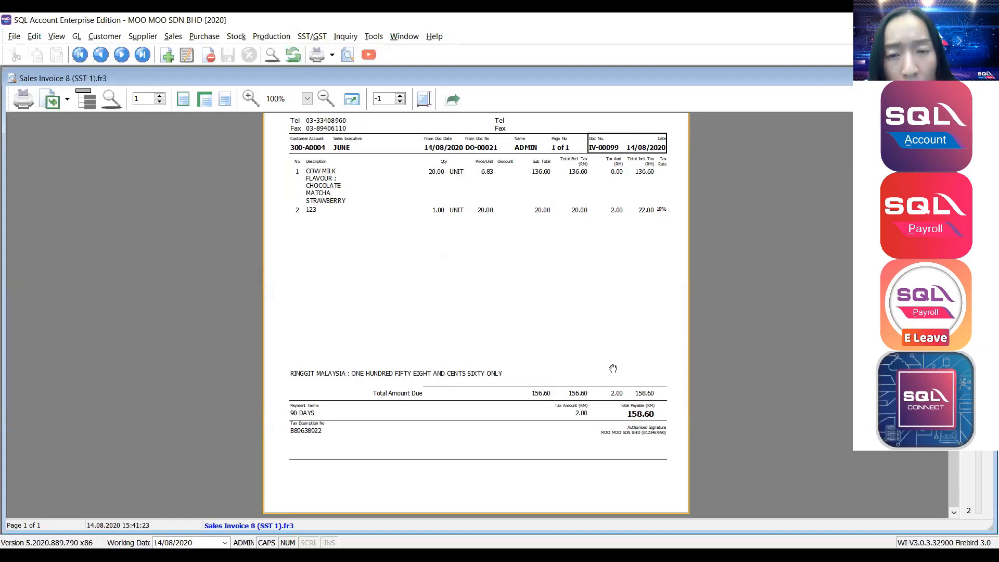
scroll(613, 369, up, 5)
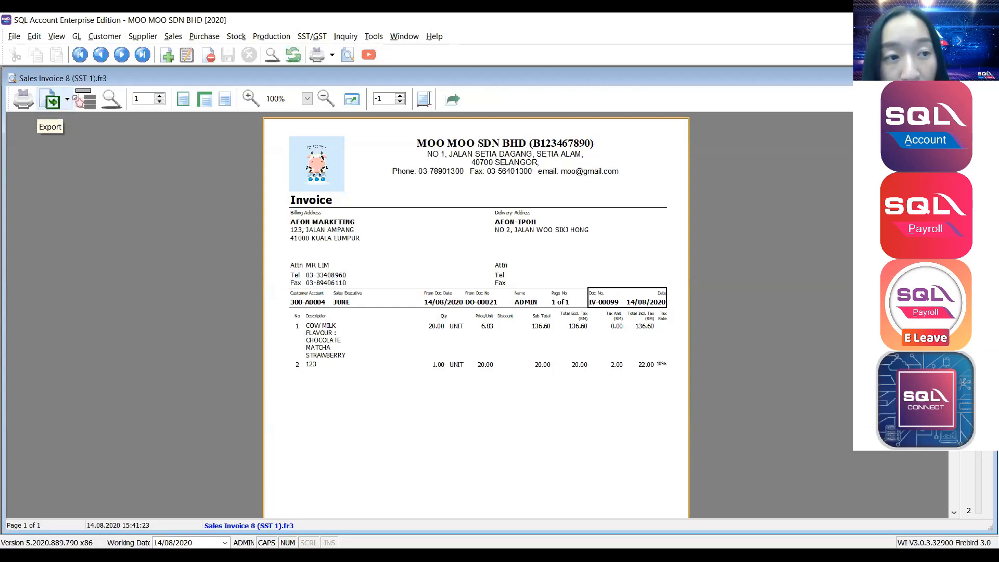
Export the preview to PDF as 'Sales Invoice 8 (SST 1).pdf' in the Desktop folder.
click(71, 101)
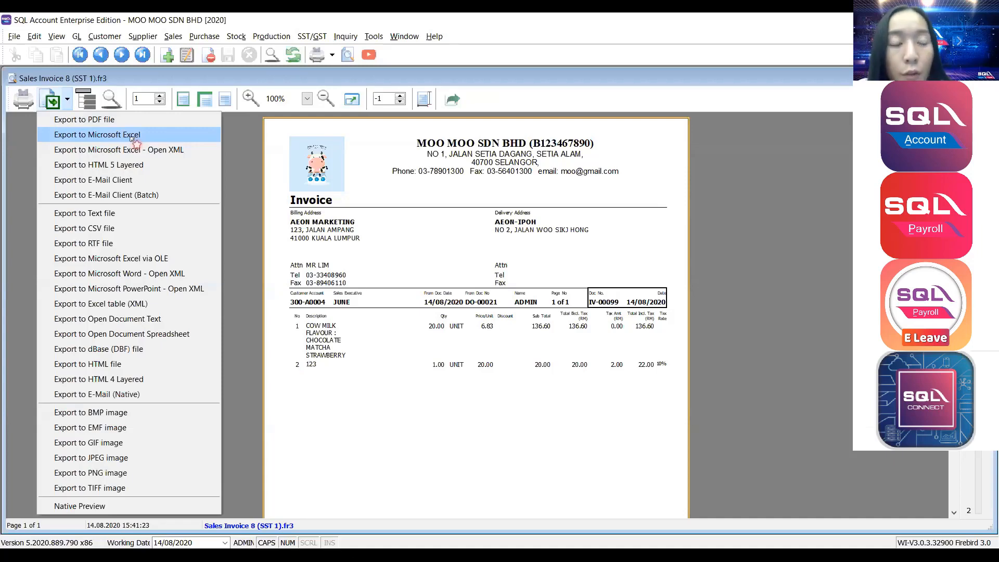
click(68, 100)
click(69, 99)
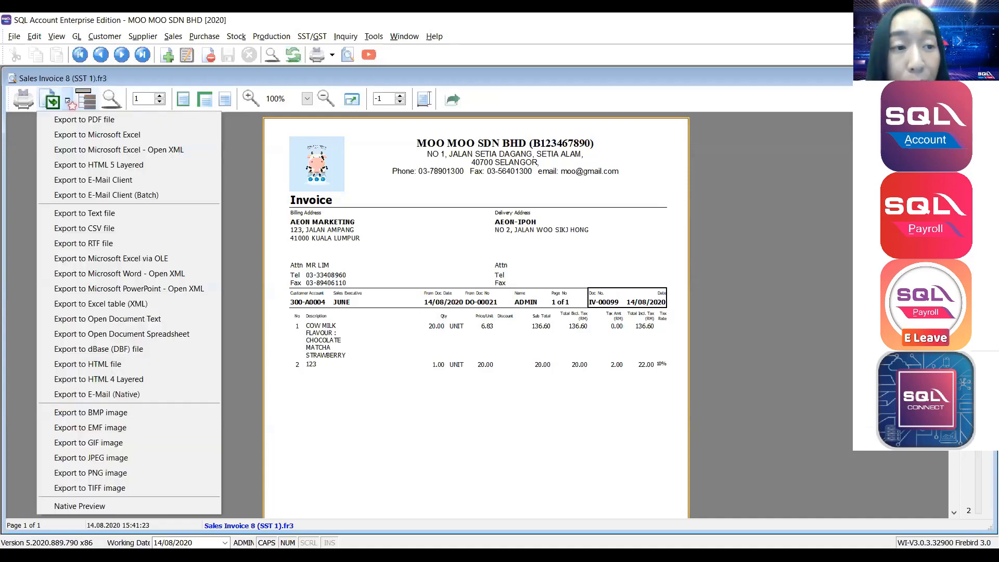
click(69, 100)
click(68, 100)
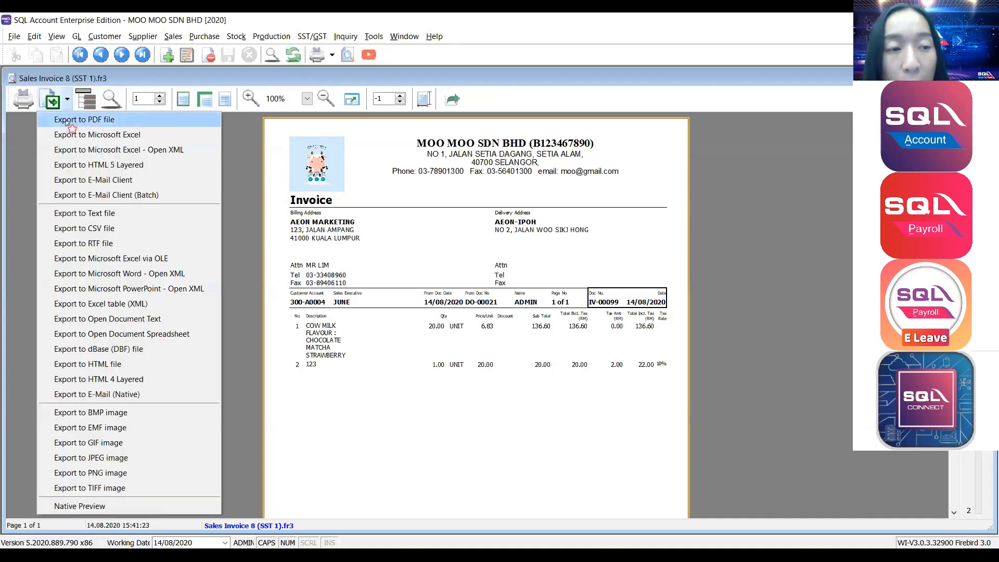
click(68, 120)
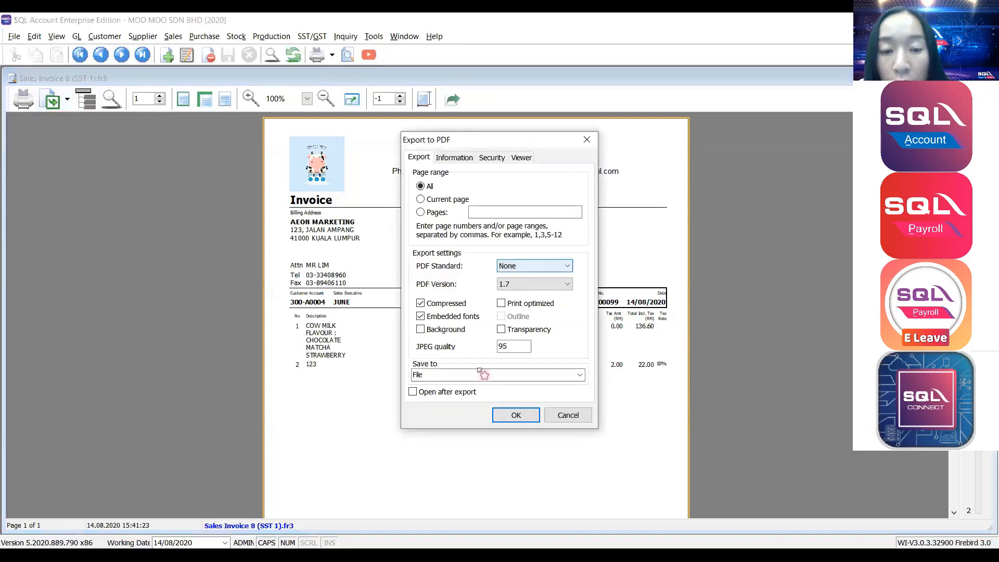
click(518, 416)
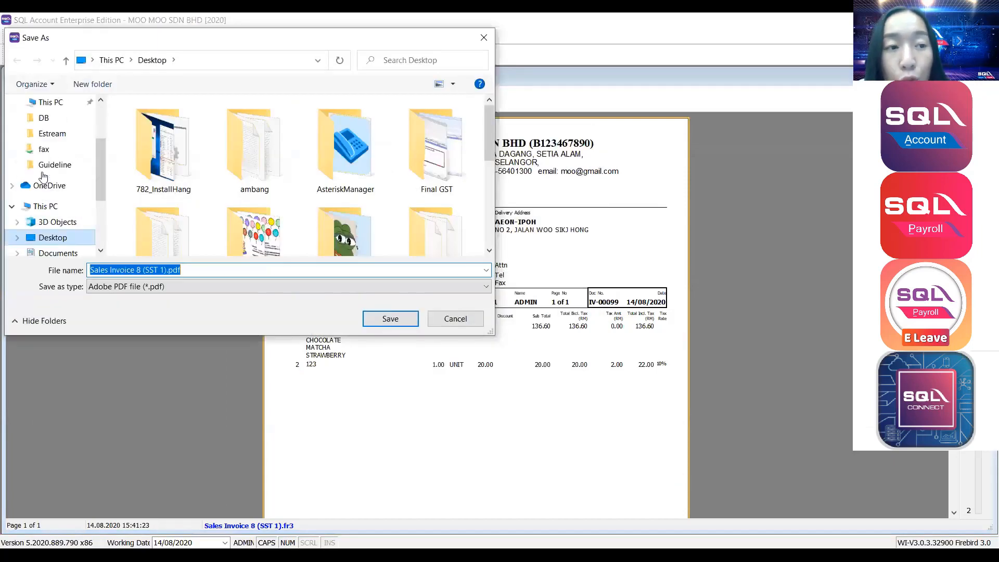
click(46, 176)
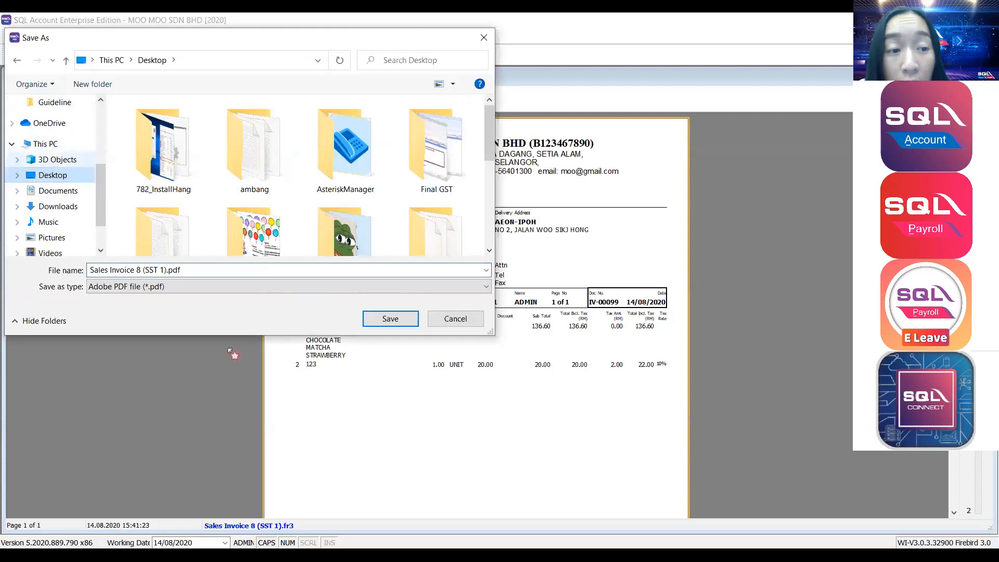
scroll(198, 150, down, 3)
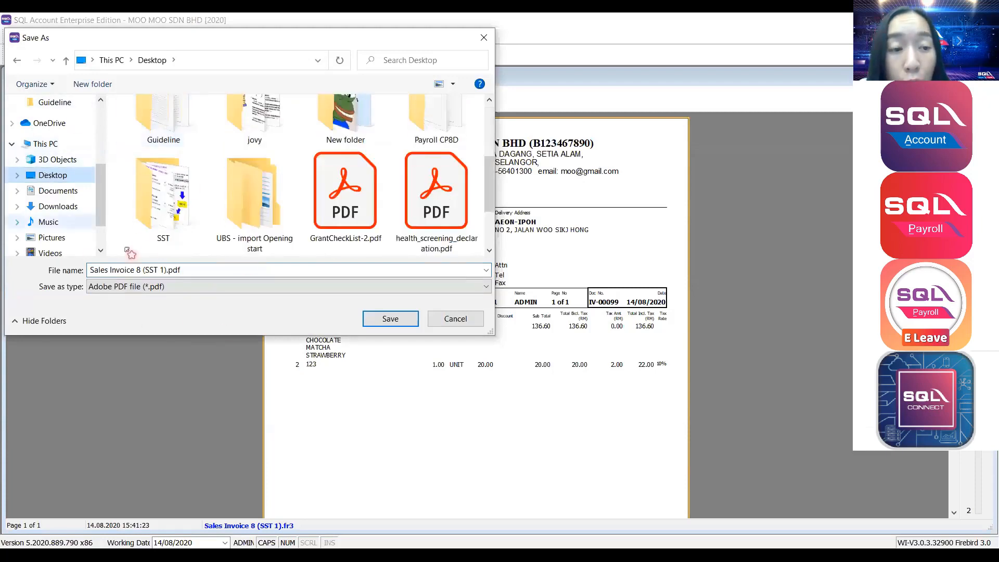
drag(181, 269, 52, 281)
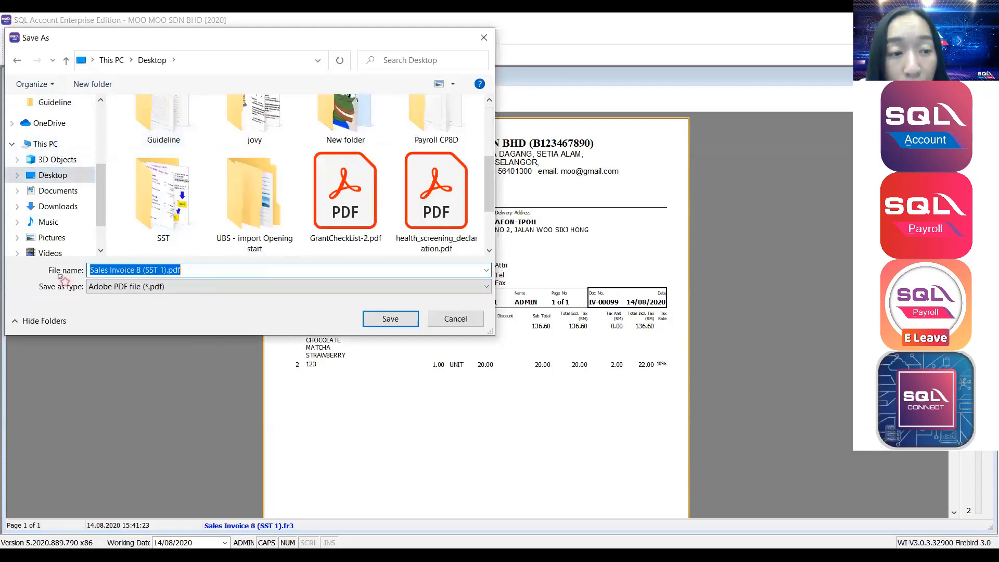
click(385, 320)
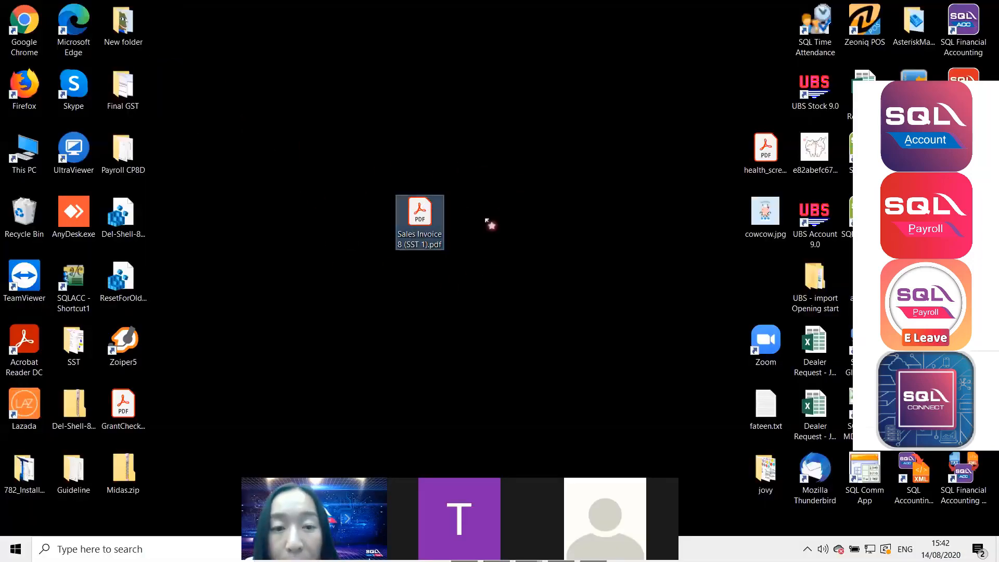
double_click(434, 221)
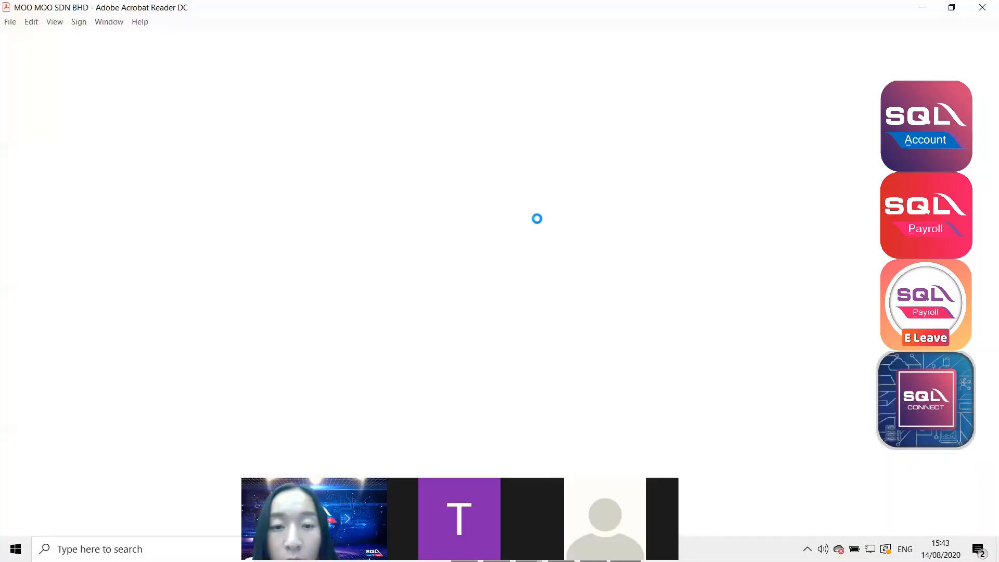
scroll(538, 218, down, 1)
scroll(537, 221, down, 2)
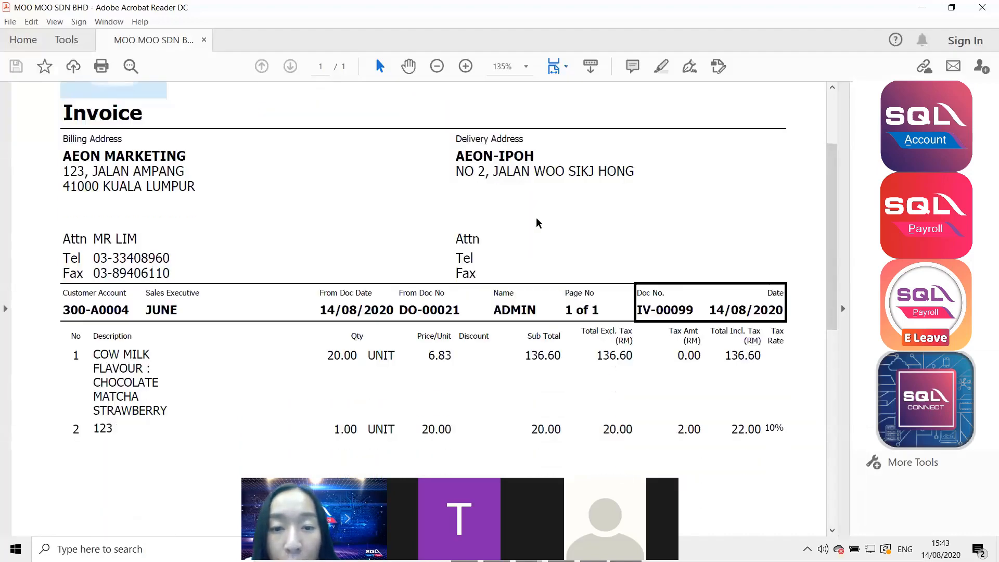
scroll(536, 220, down, 2)
scroll(536, 219, up, 3)
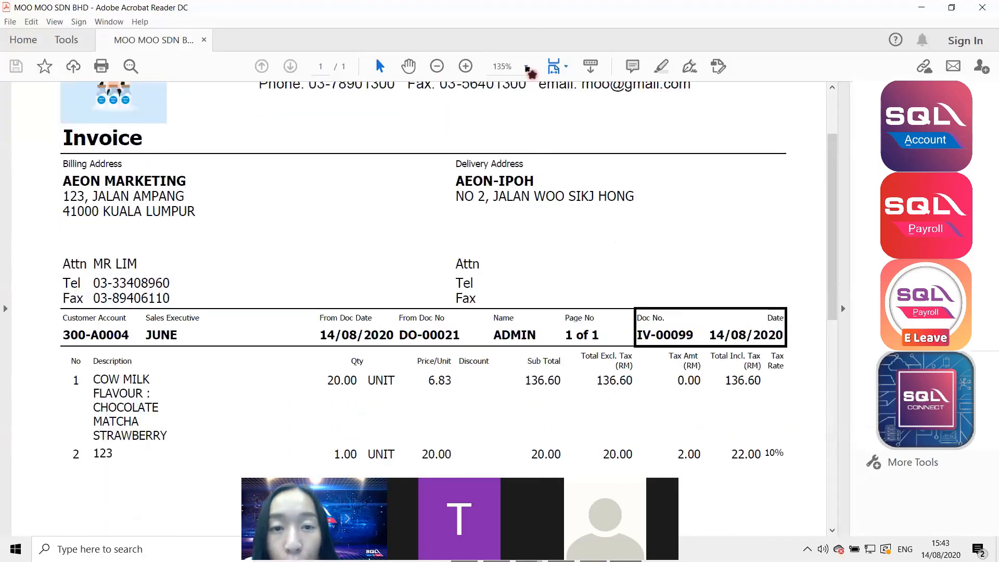
click(526, 66)
click(558, 163)
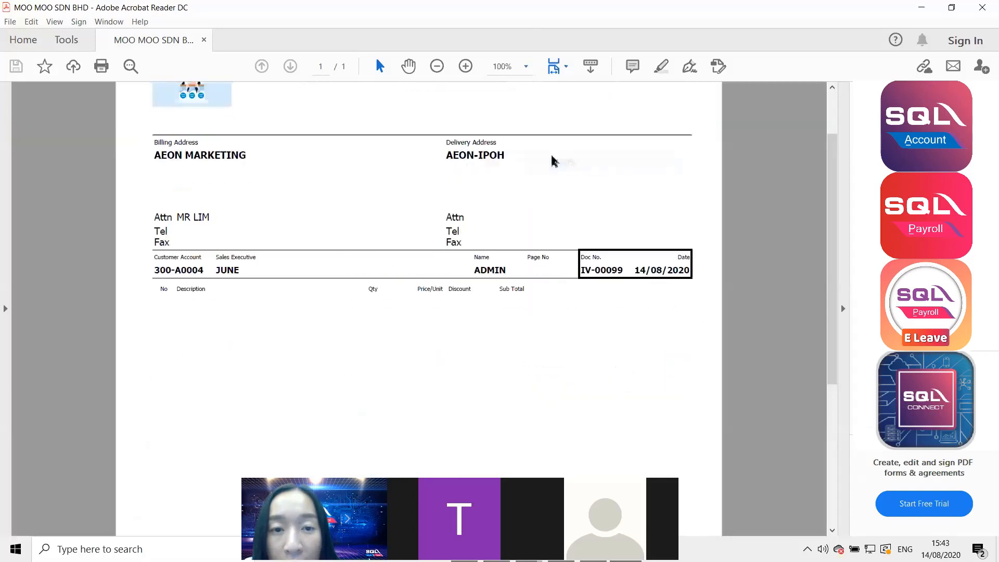
scroll(554, 168, up, 1)
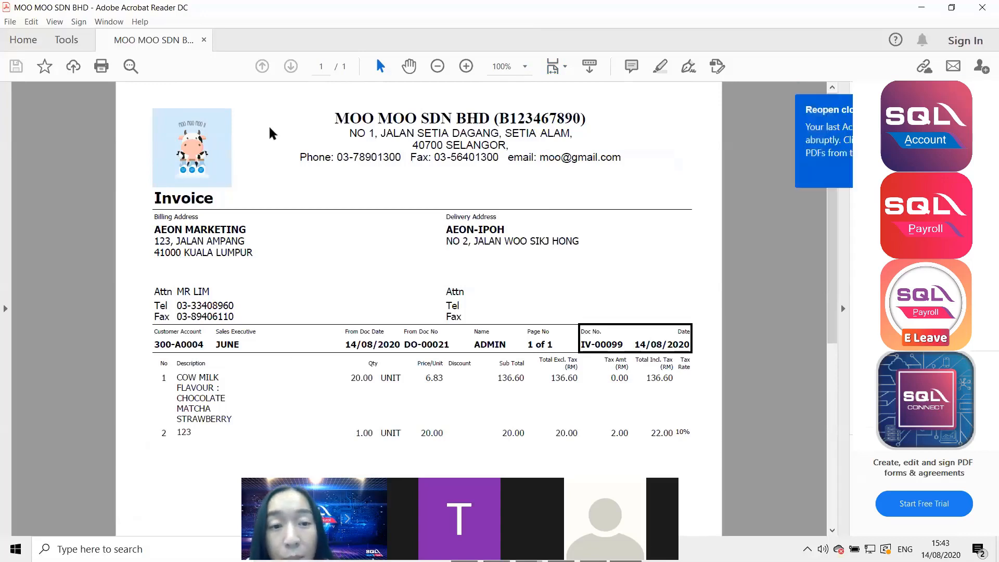
scroll(163, 176, down, 1)
scroll(234, 167, down, 1)
scroll(291, 193, up, 2)
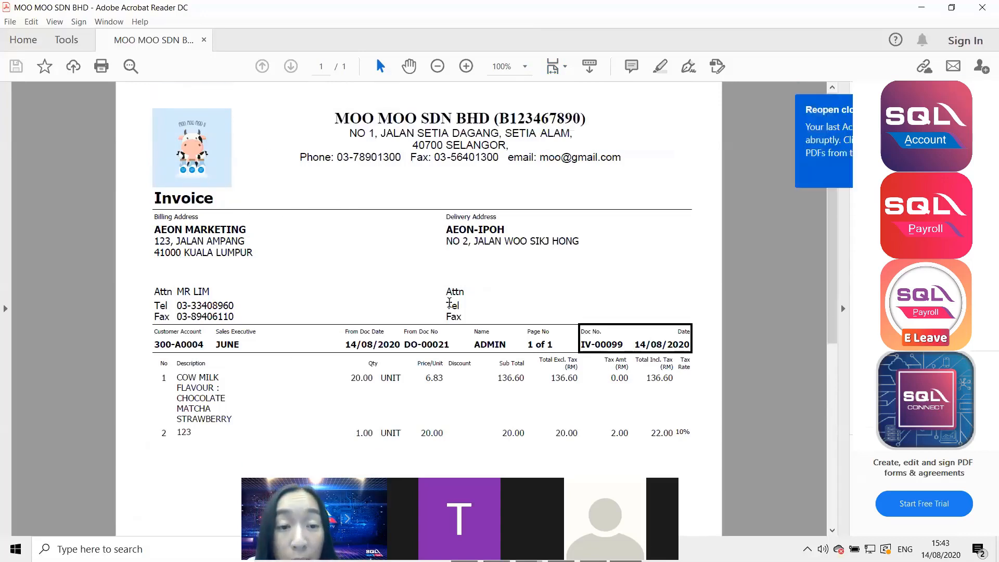
scroll(462, 132, down, 3)
click(983, 7)
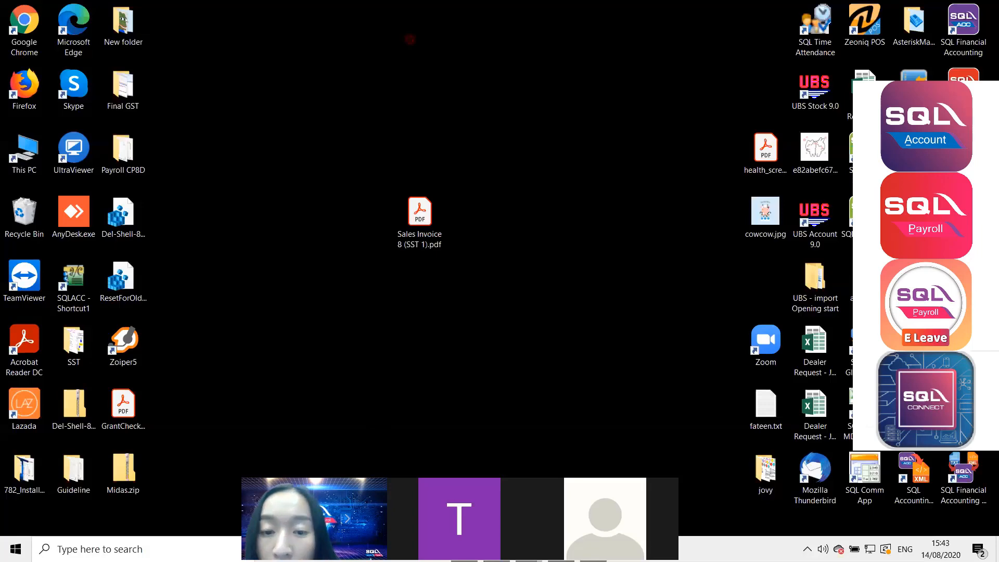
Look over the invoice preview and the AEON MARKETING customer's mobile number, then close the customer record.
click(561, 550)
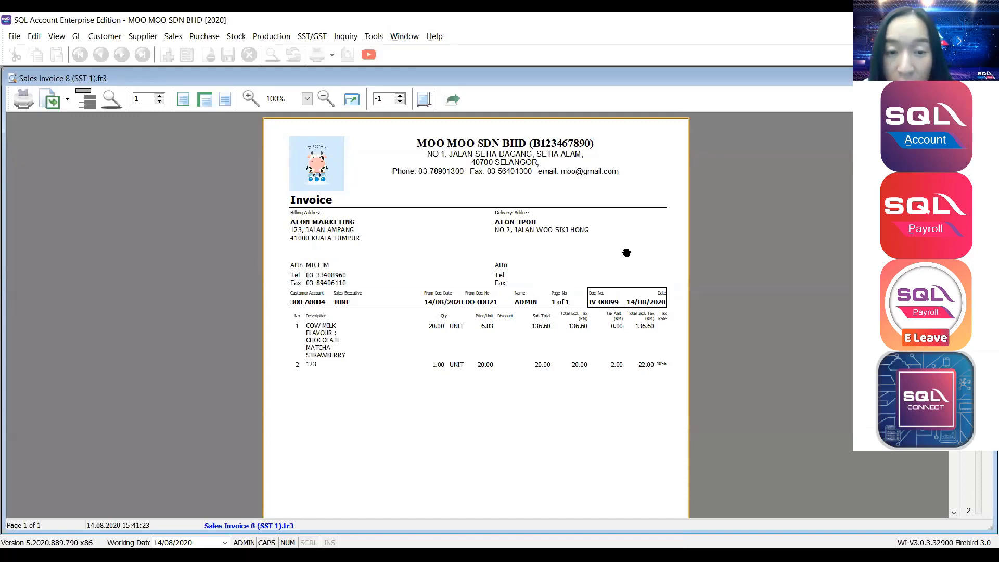
scroll(626, 253, down, 3)
scroll(520, 225, up, 3)
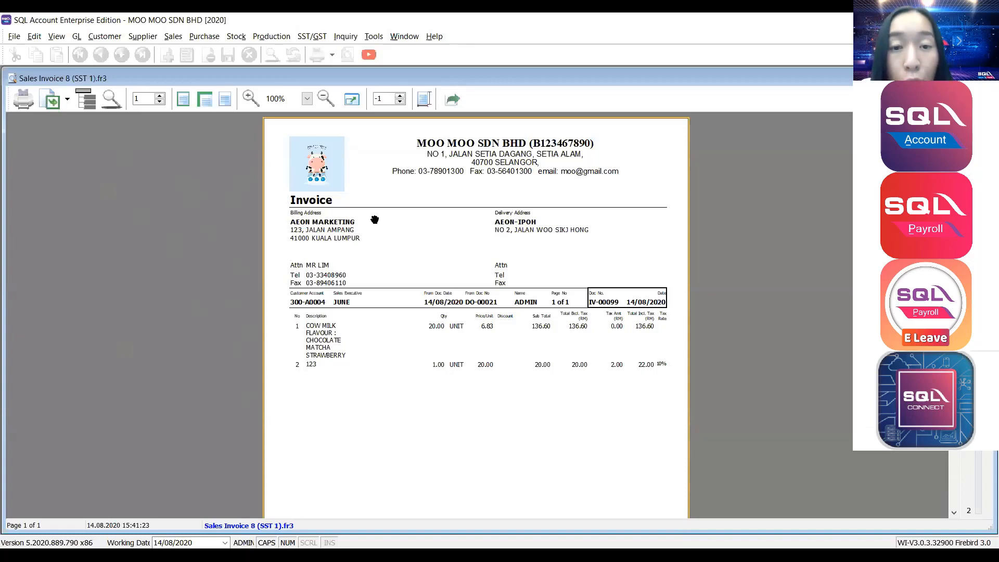
key(Escape)
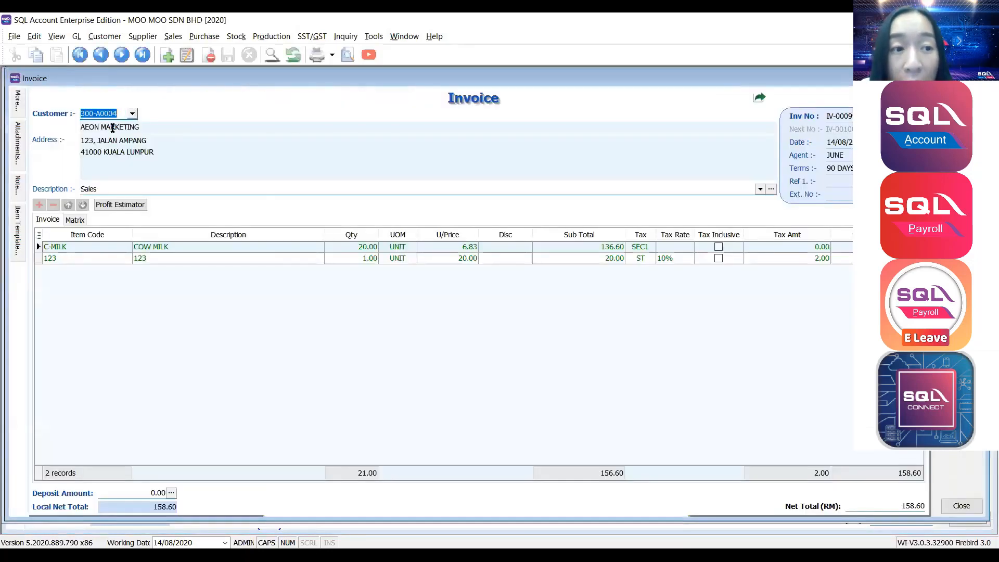
double_click(112, 128)
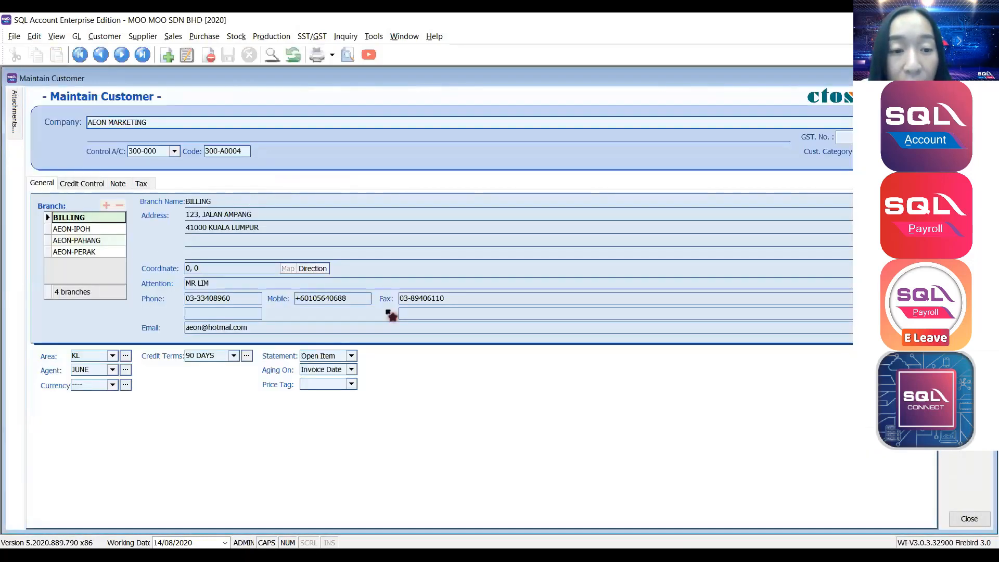
drag(357, 298, 298, 306)
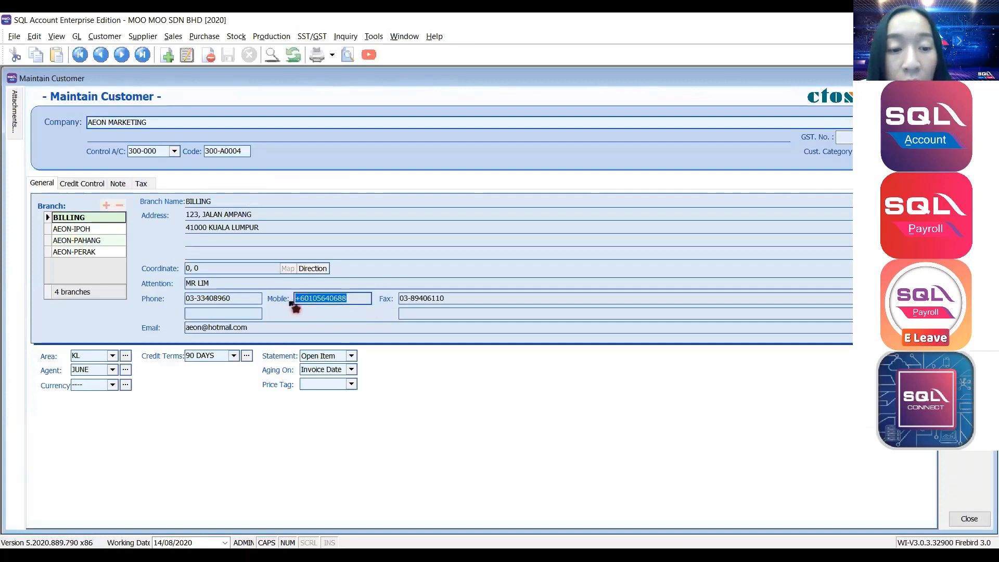
drag(365, 298, 296, 306)
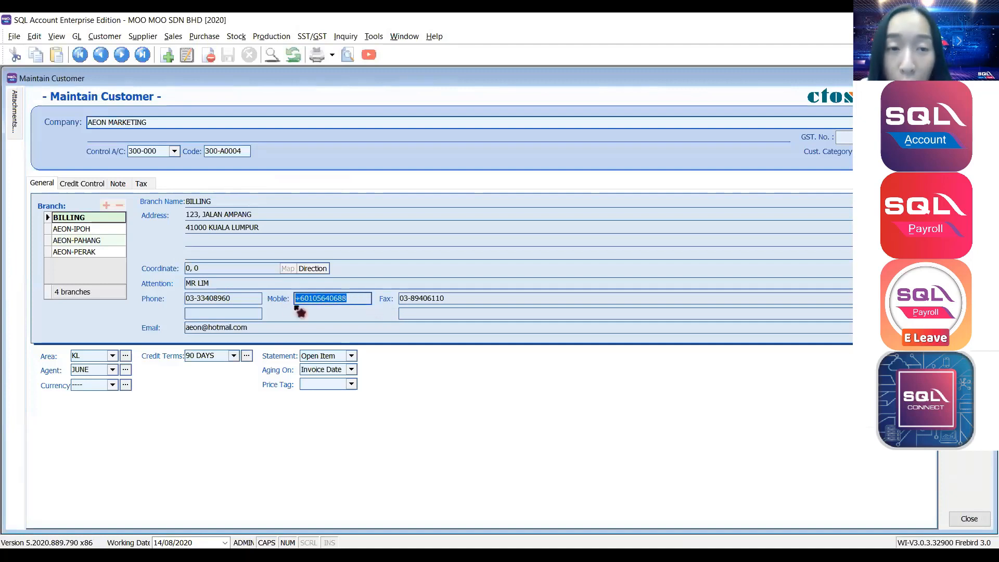
key(Escape)
Restore the Sales Invoice 8 print preview from the Window menu and show its sharing options.
click(404, 37)
click(458, 190)
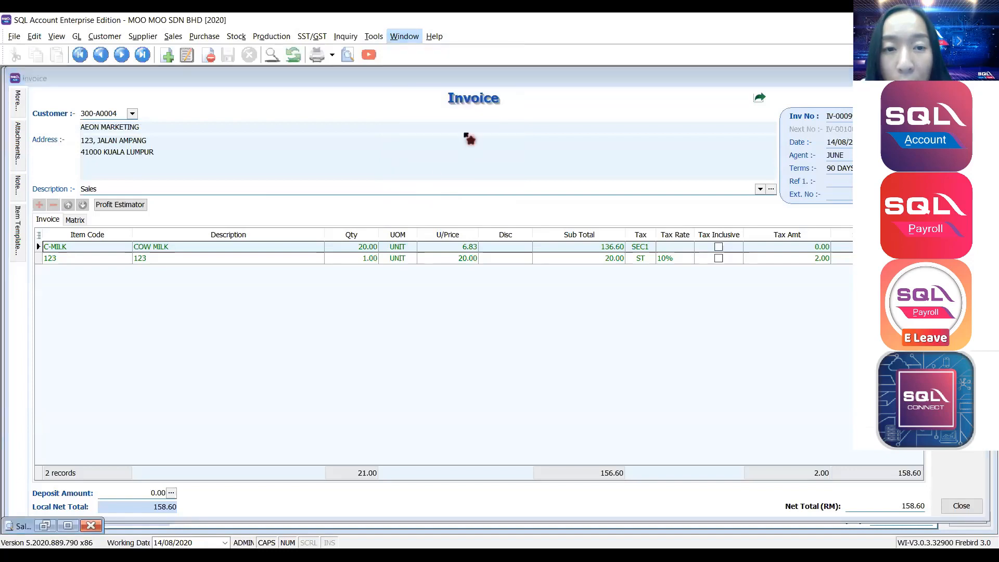
click(45, 525)
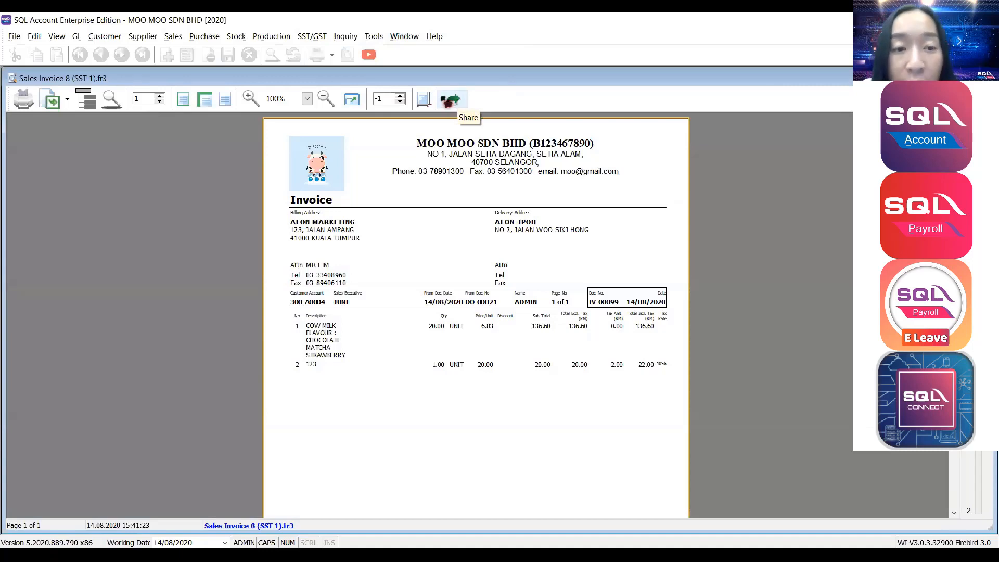
click(448, 100)
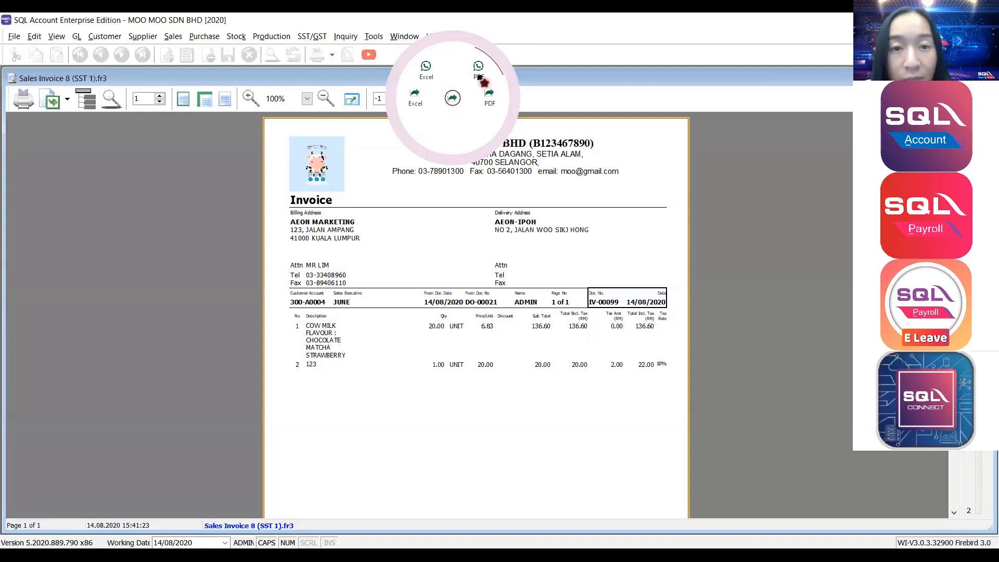
Share IV-00099 via WhatsApp PDF after checking the customer's mobile number and country prefix.
click(479, 77)
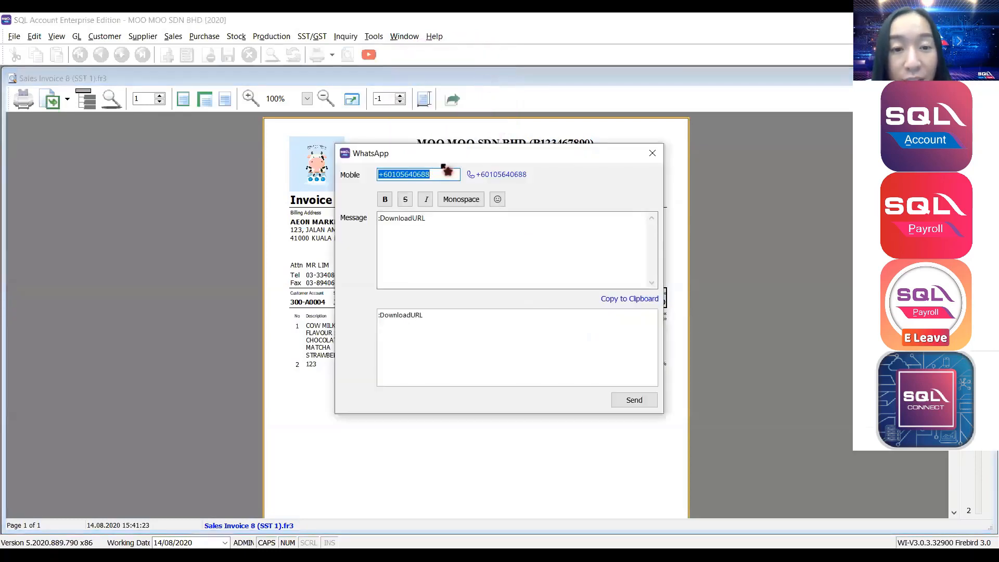
click(449, 174)
double_click(448, 173)
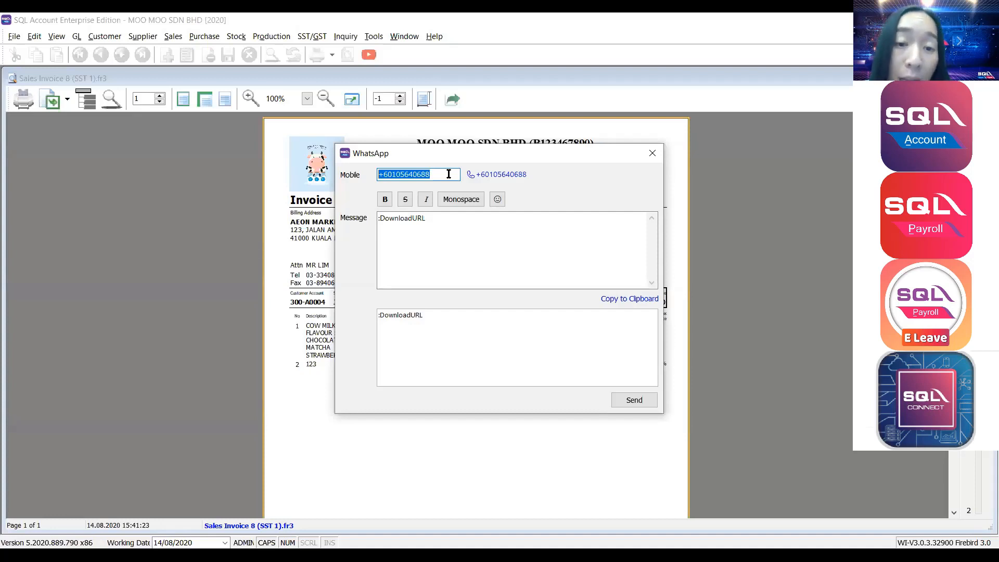
drag(449, 174, 379, 189)
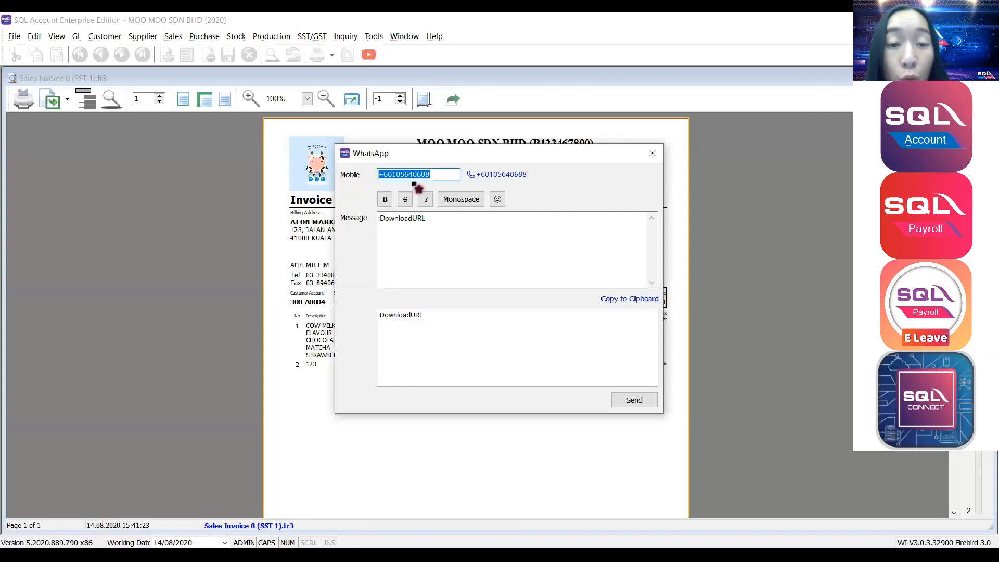
click(431, 175)
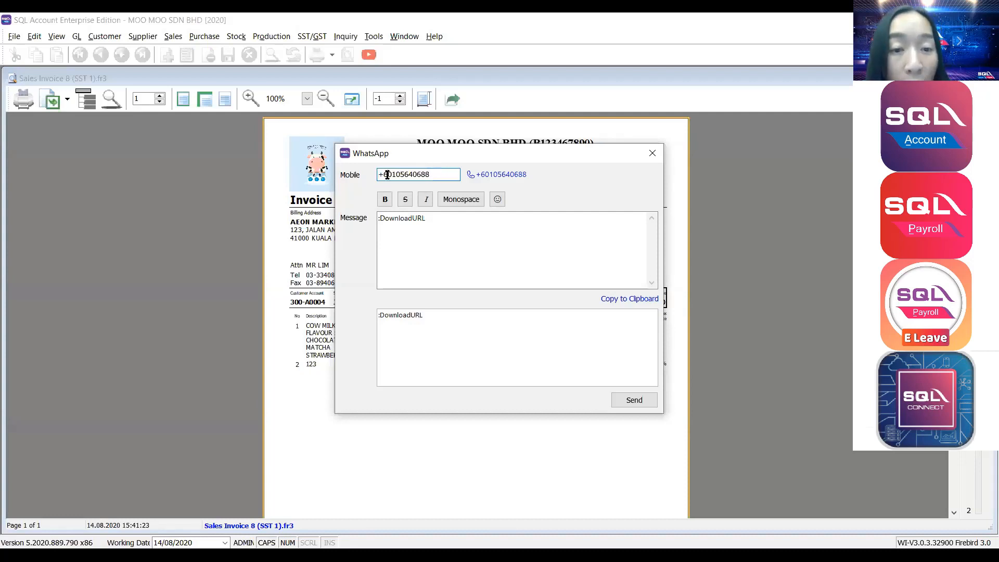
drag(374, 176, 387, 176)
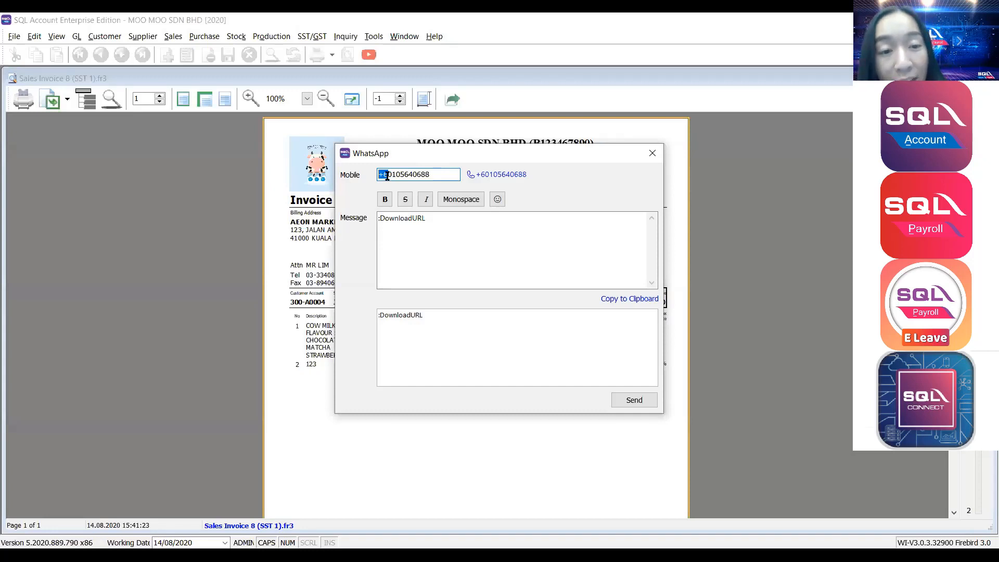
drag(453, 175, 314, 177)
click(433, 175)
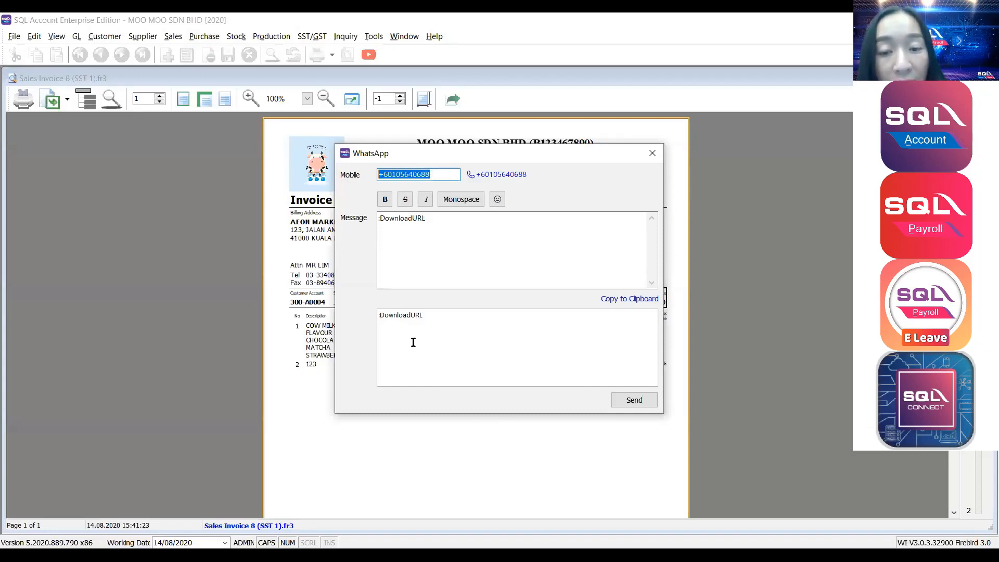
click(624, 407)
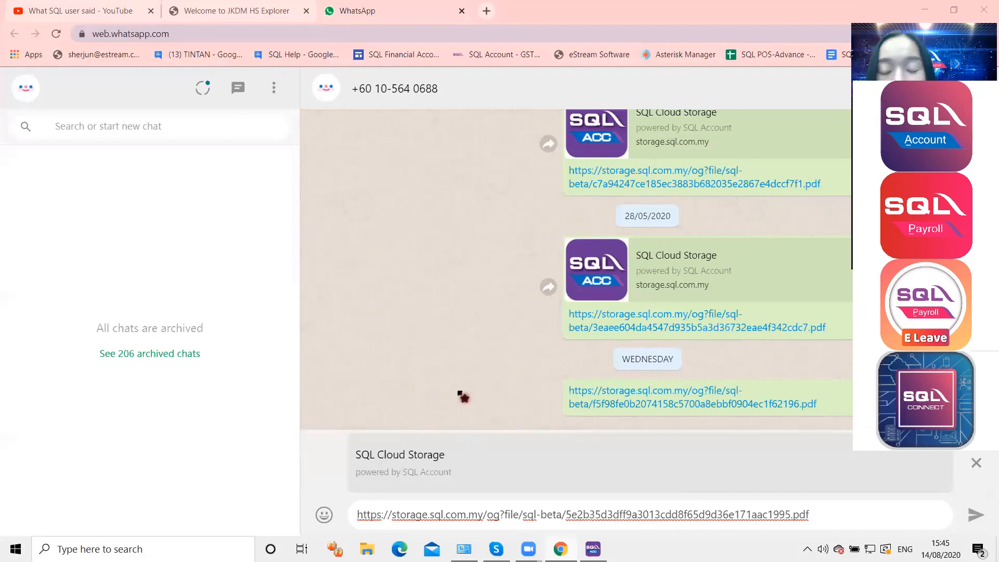
Send the invoice link in the customer's chat, open the PDF, and return to SQL Account.
click(975, 515)
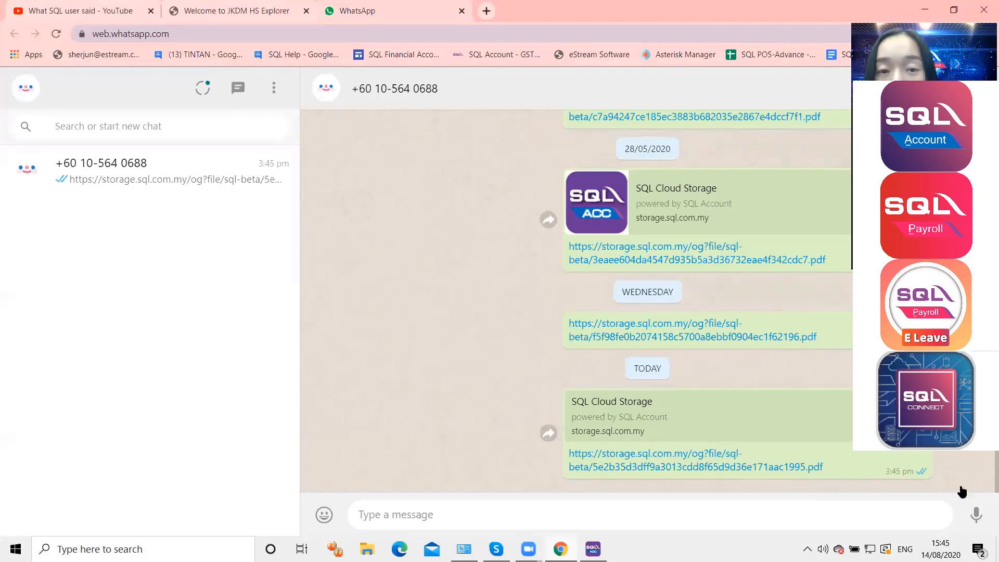
click(622, 472)
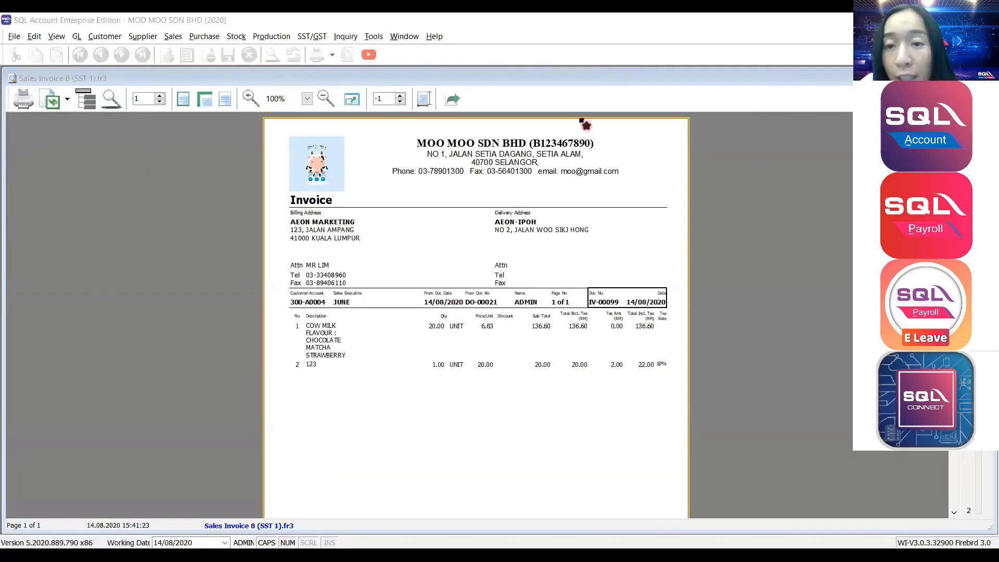
click(770, 115)
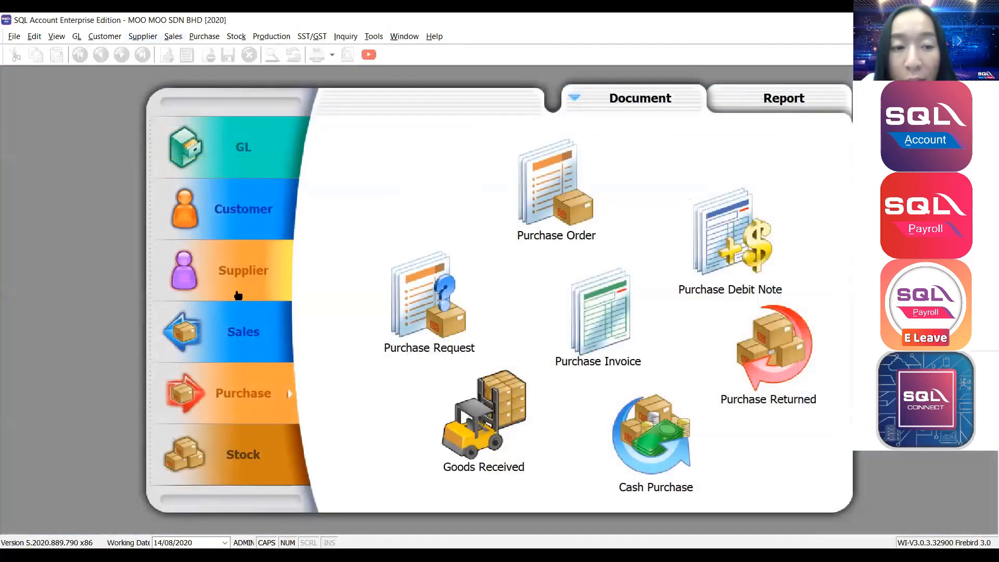
Switch the navigator to Customer and start new Customer Invoice and sales invoice entries.
click(237, 279)
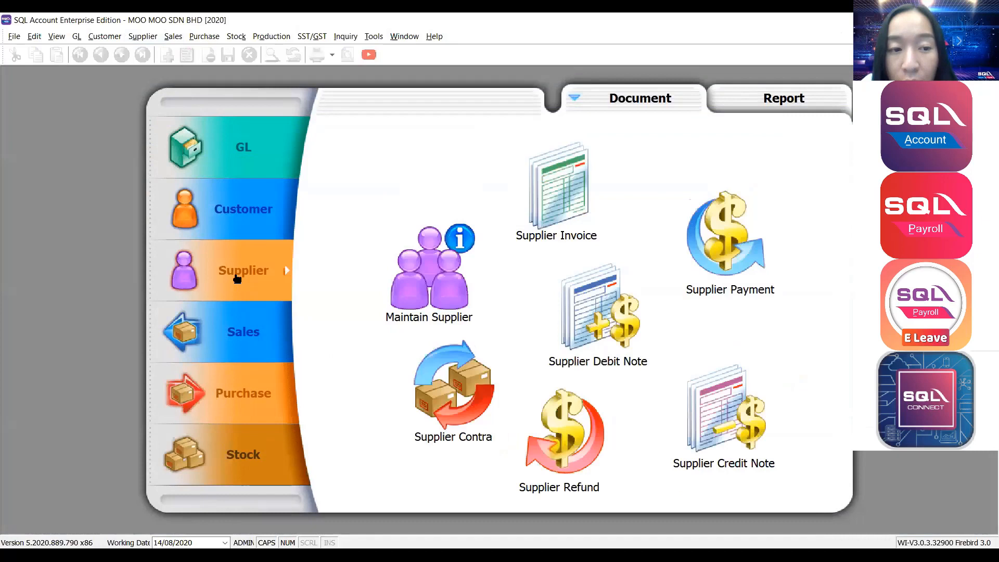
click(252, 214)
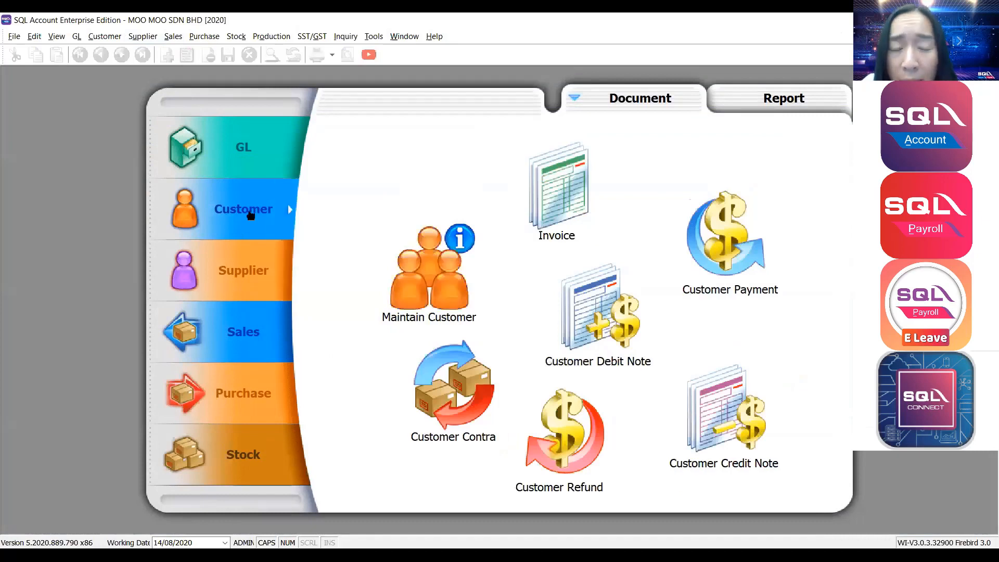
click(174, 37)
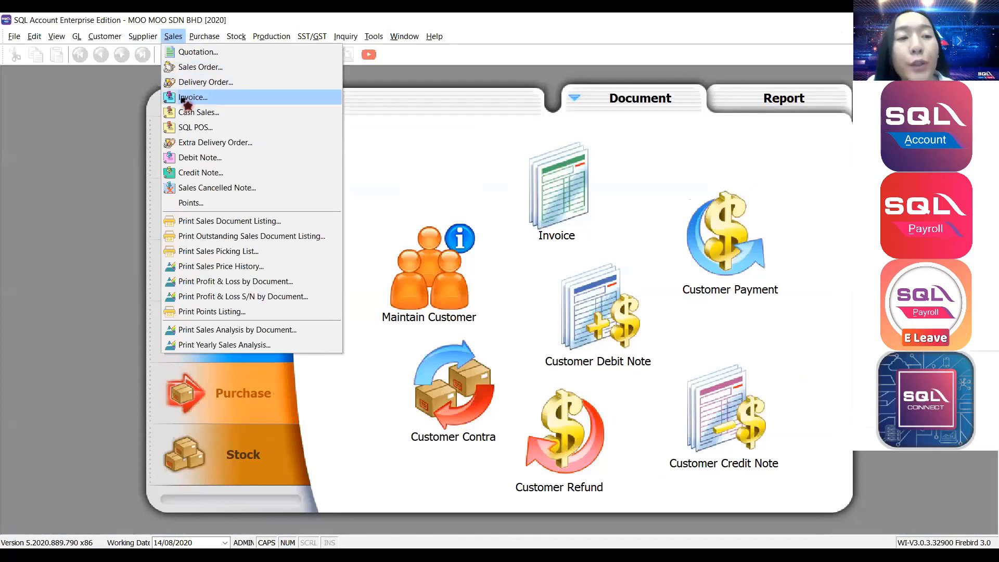
mouse_move(109, 39)
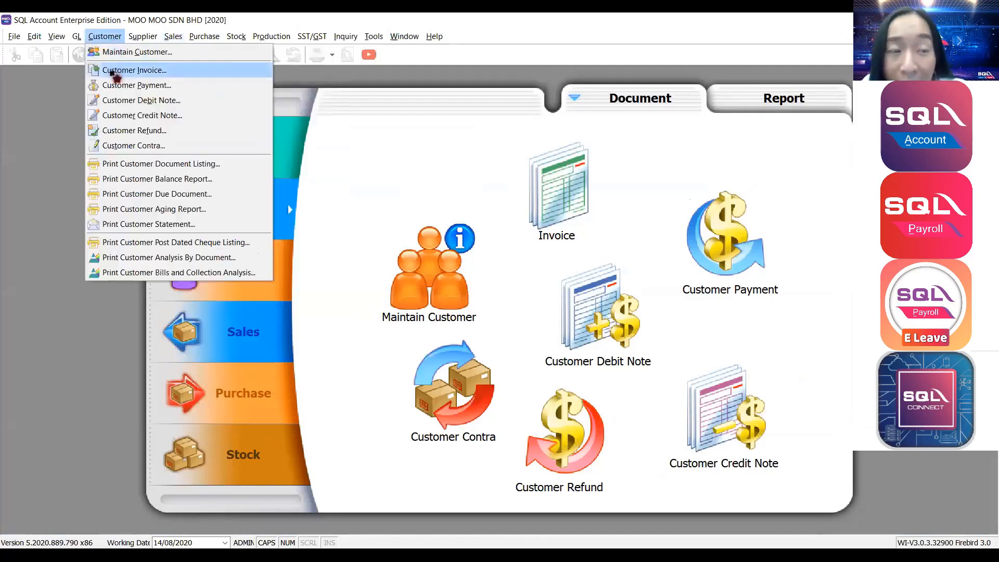
mouse_move(173, 38)
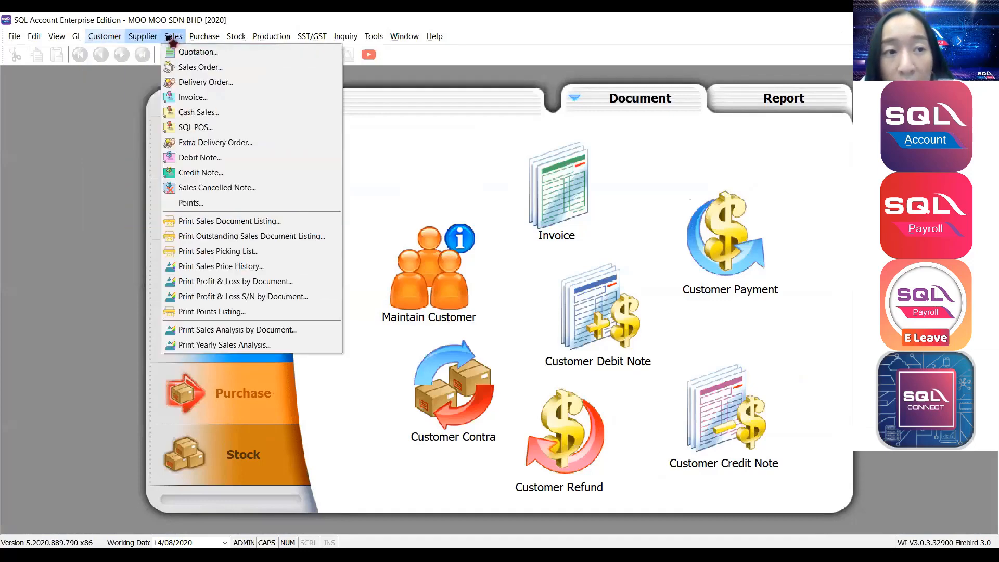
click(192, 97)
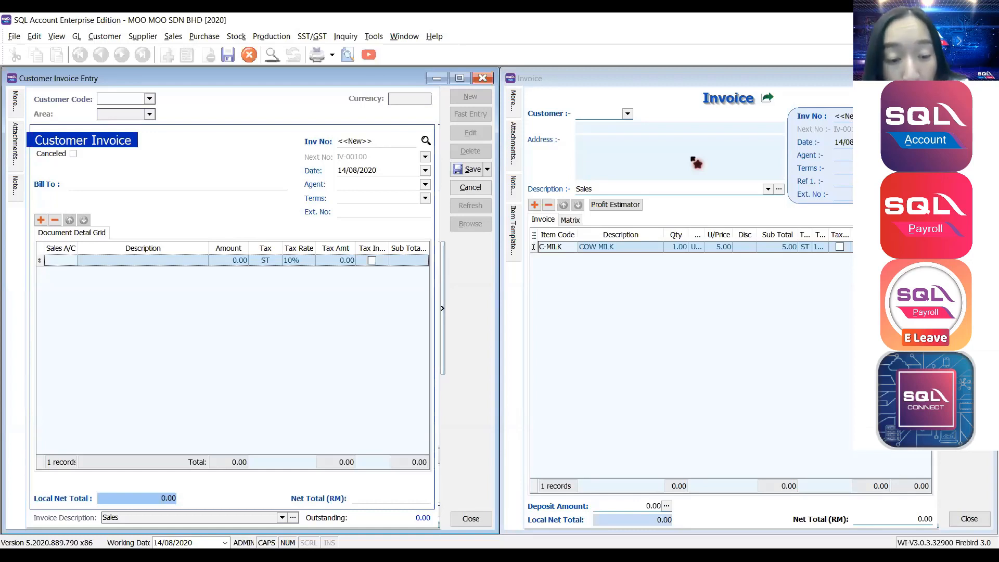
Look over the first line's amount and sales account list, leaving them unchanged.
click(221, 260)
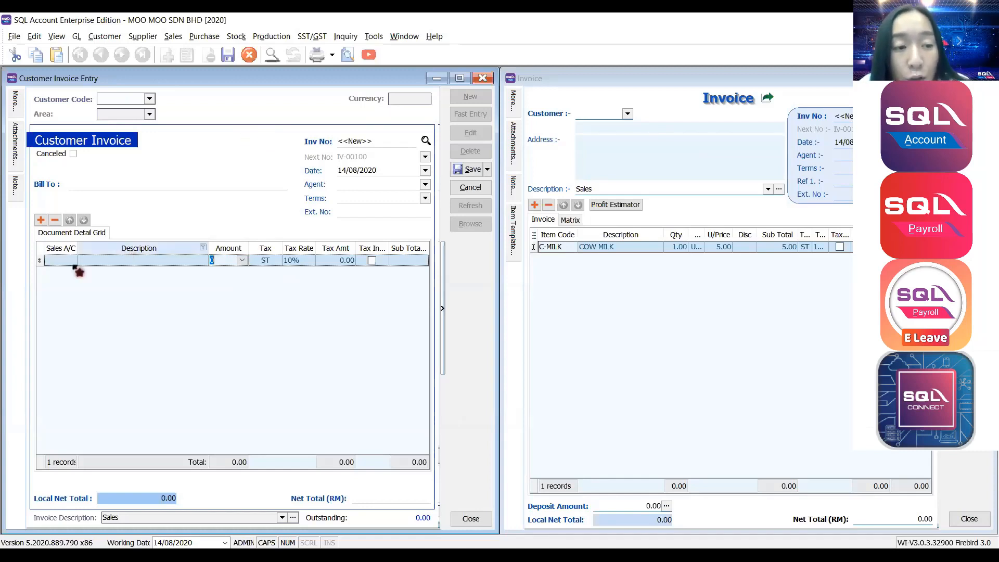
click(72, 263)
click(71, 261)
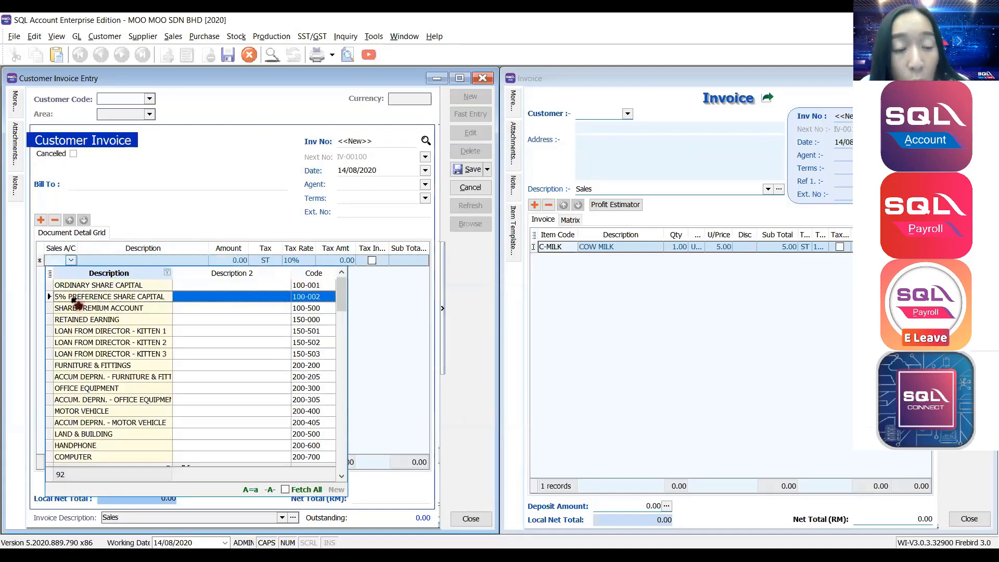
click(226, 261)
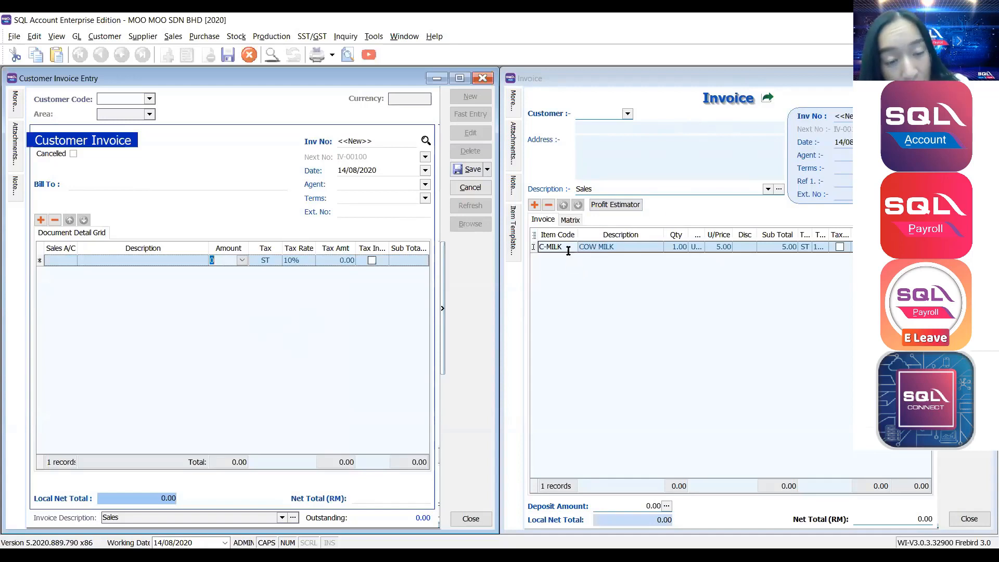
click(72, 262)
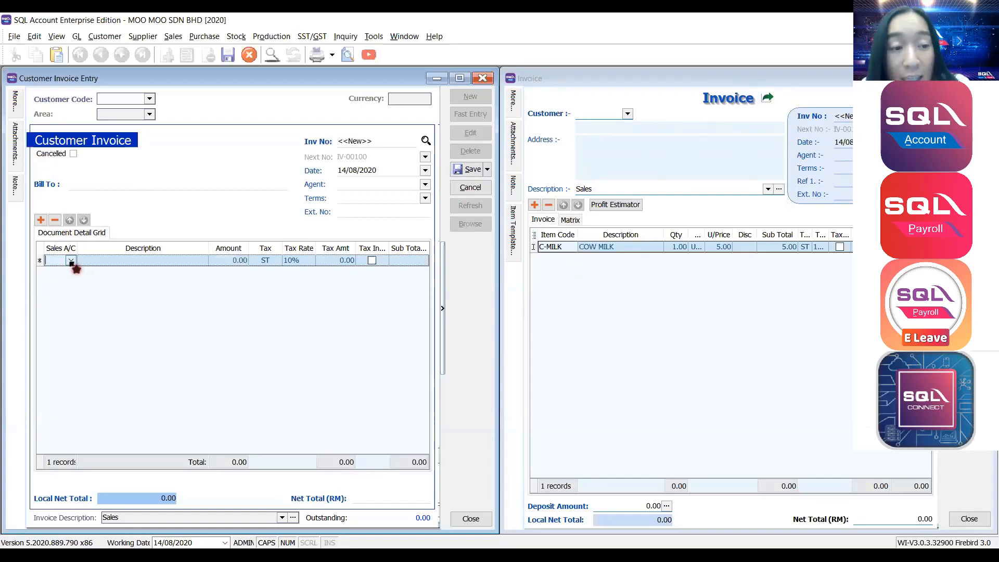
click(70, 260)
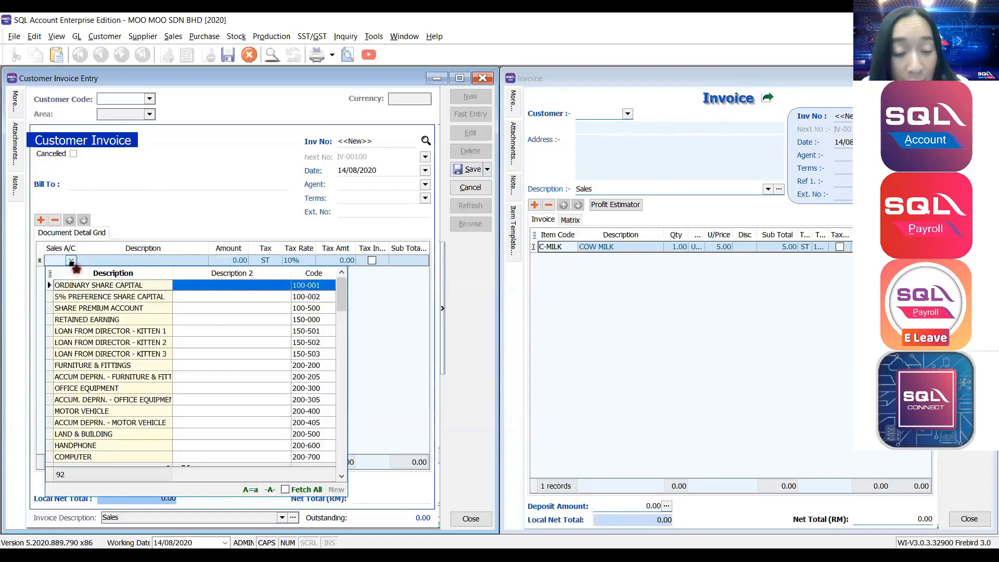
click(404, 294)
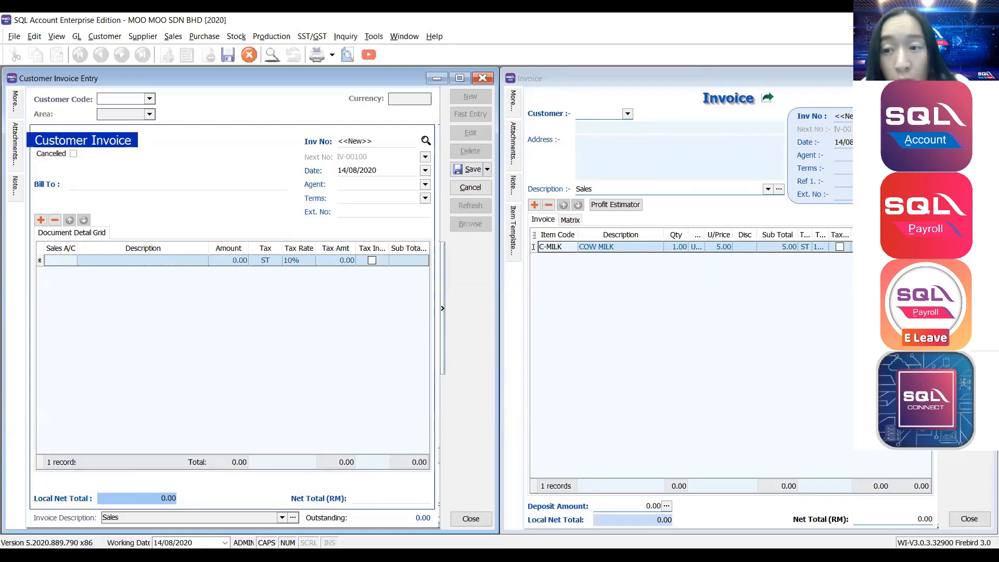
Cancel the unsaved C-MILK and blank invoices, confirming Yes to discard changes.
click(982, 78)
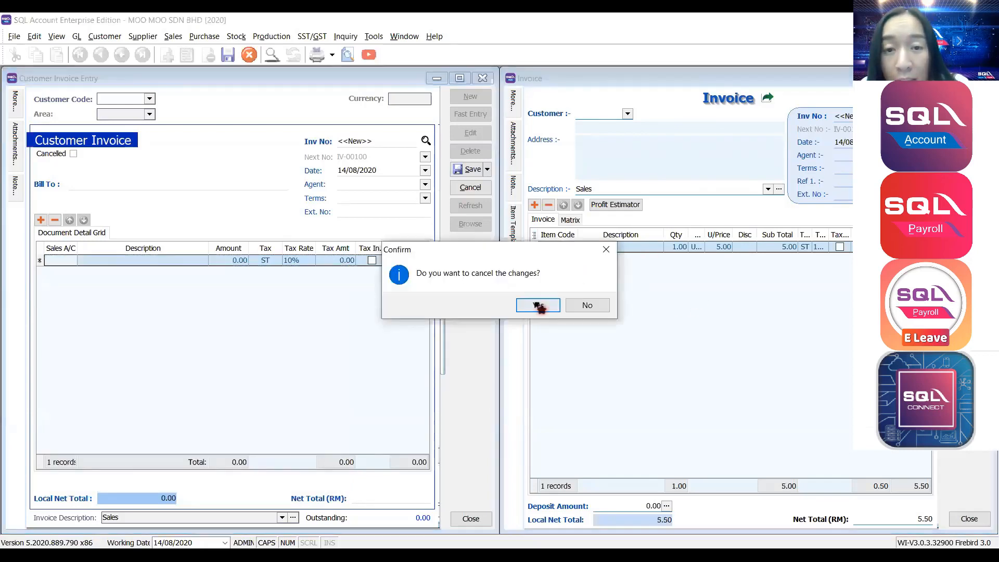
click(539, 306)
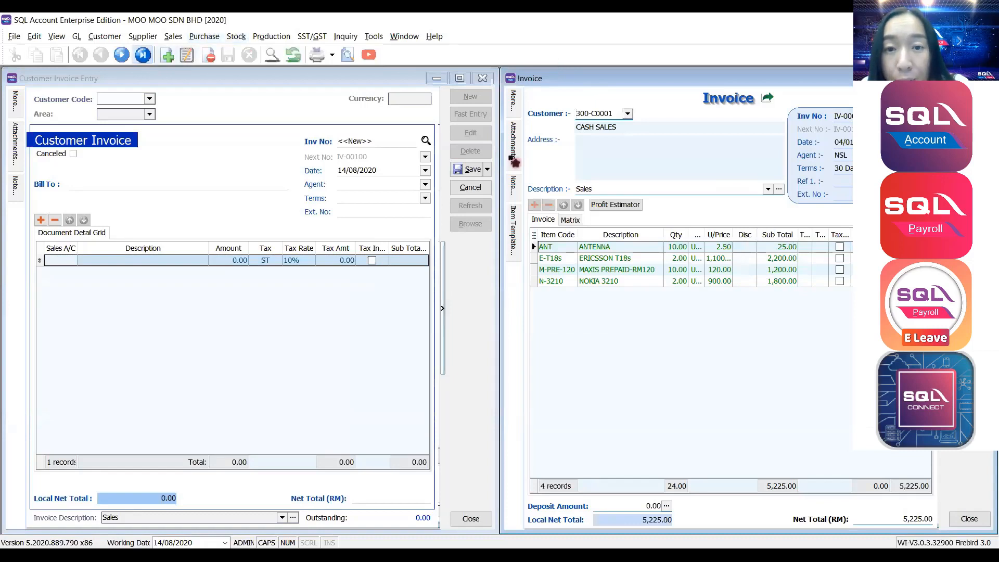
drag(637, 128, 530, 127)
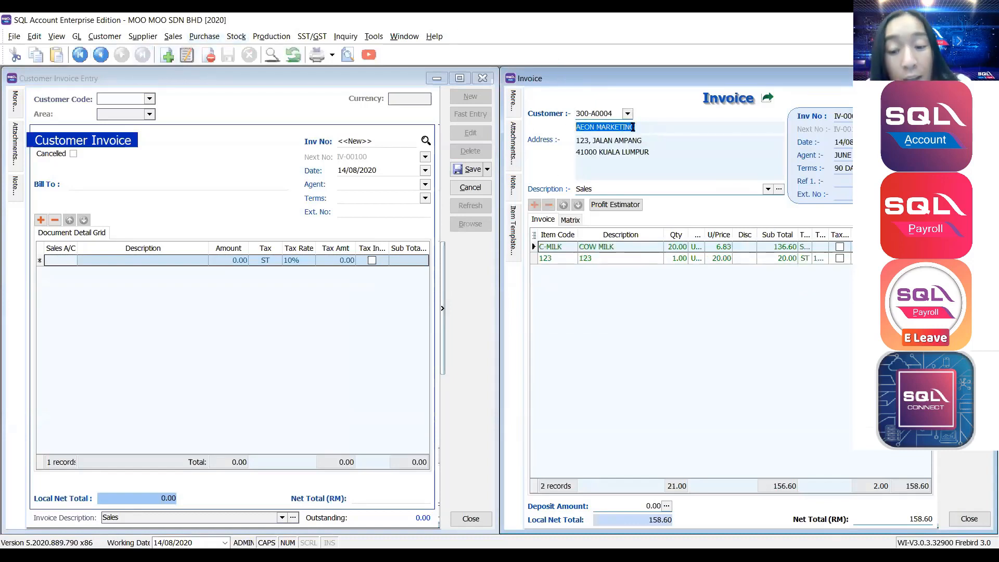
key(Tab)
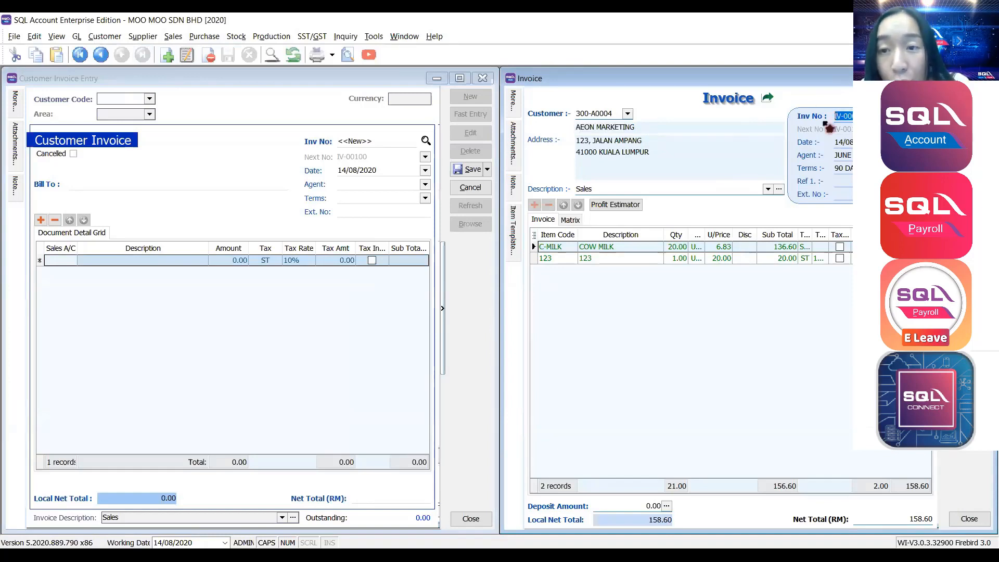
click(471, 187)
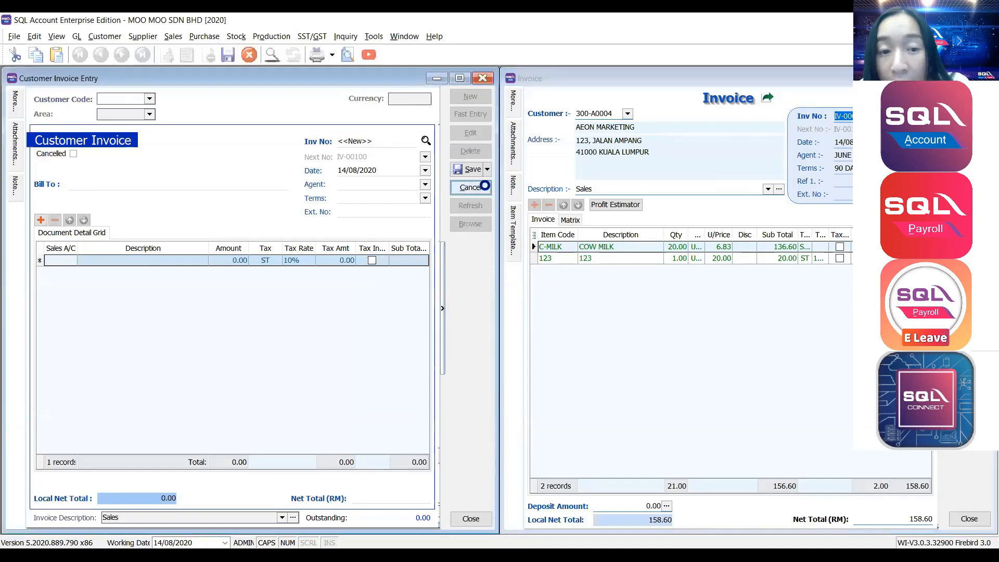
click(524, 307)
Confirm the discard and filter the invoice list by Invoice No. IV-00099.
click(470, 224)
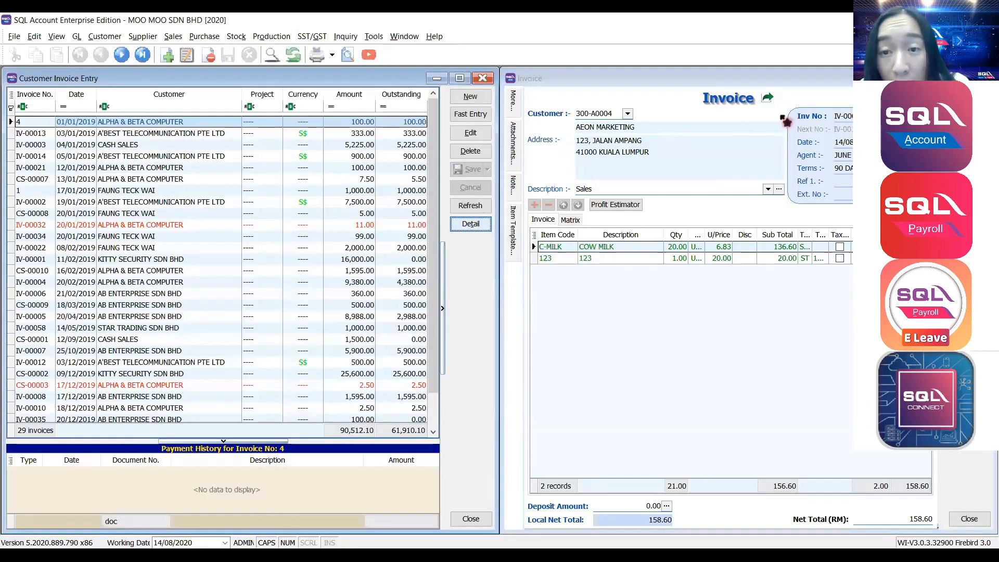
click(142, 54)
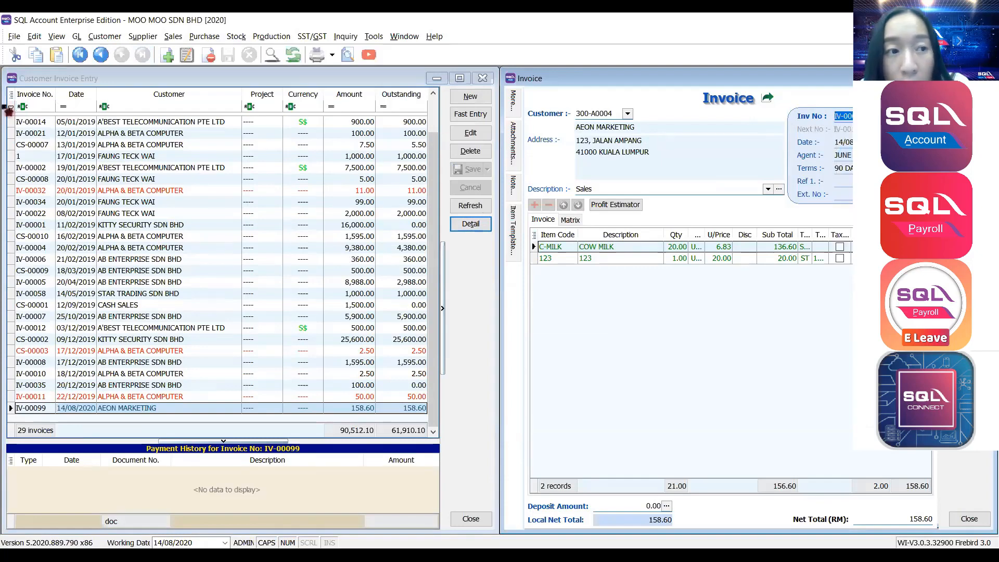
right_click(41, 107)
click(67, 152)
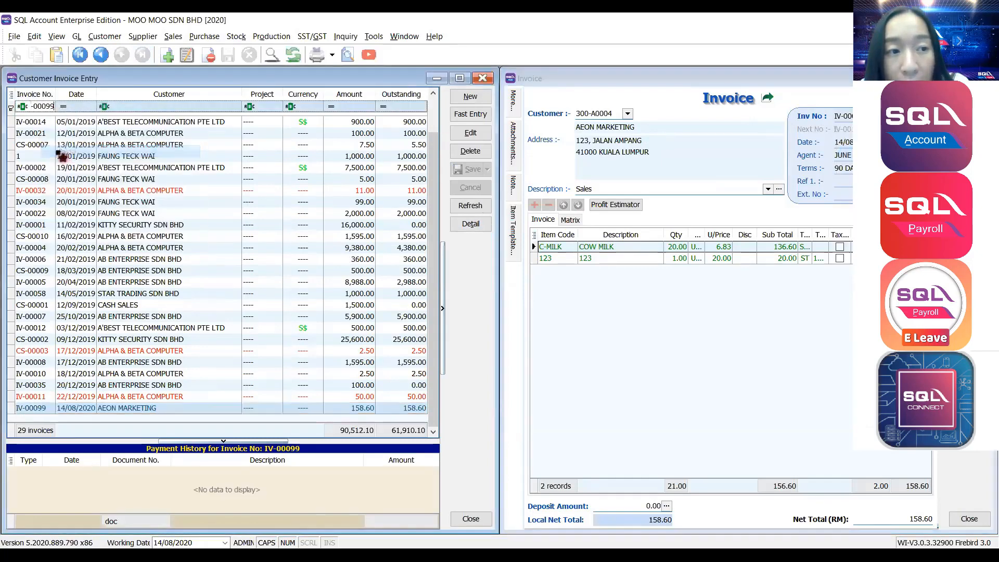
click(62, 125)
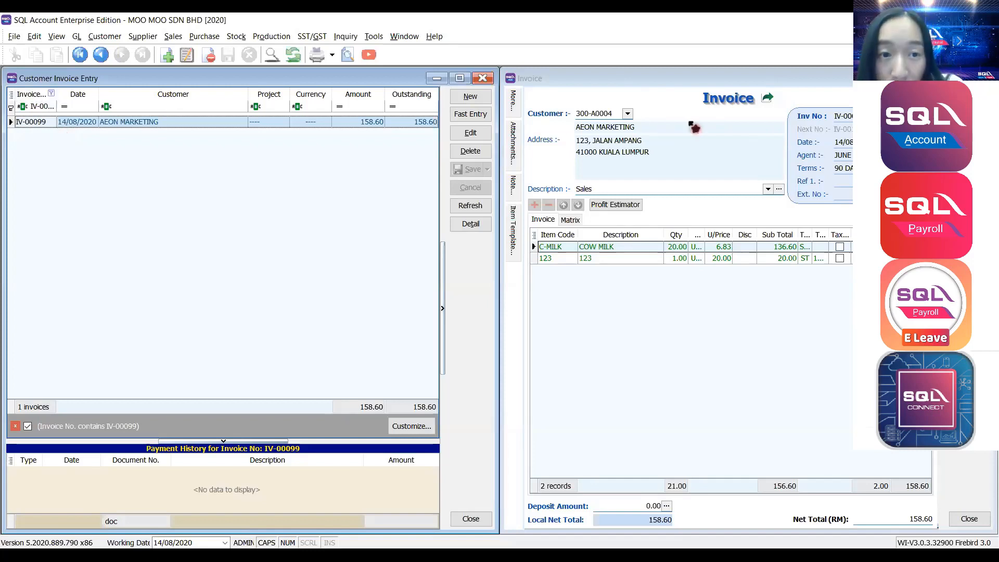
Maximise the Customer Invoice window and start a new blank invoice.
double_click(464, 81)
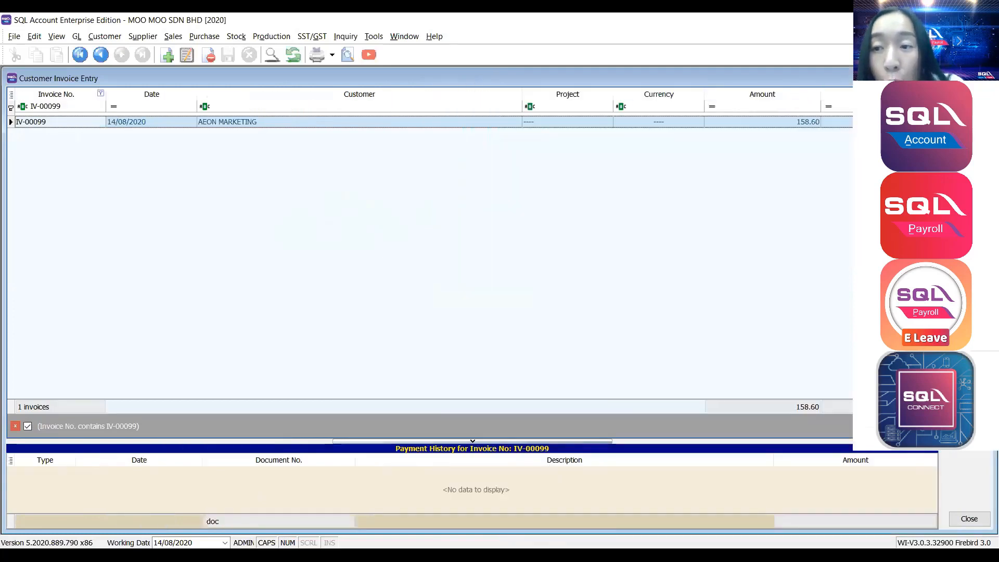
click(969, 98)
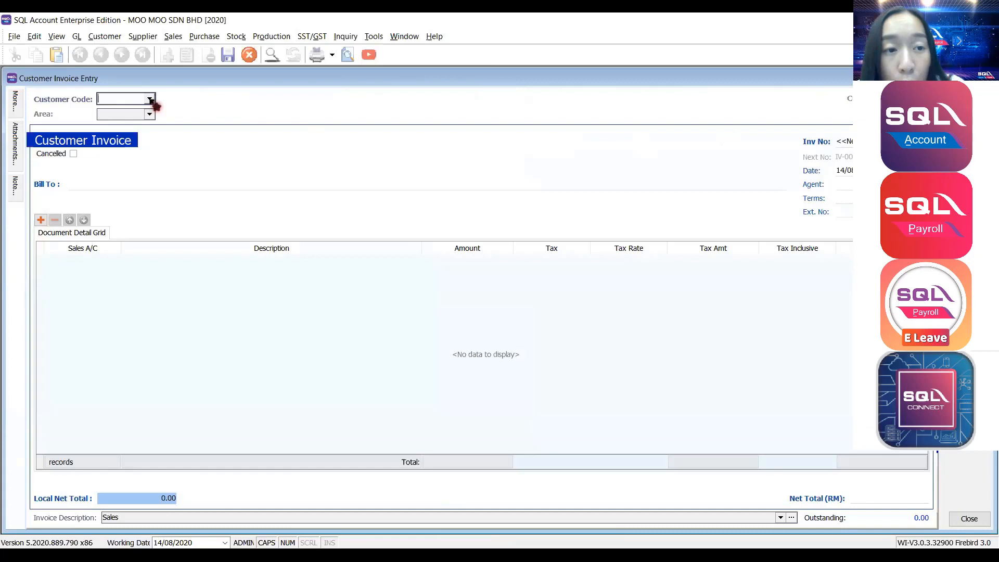
click(151, 100)
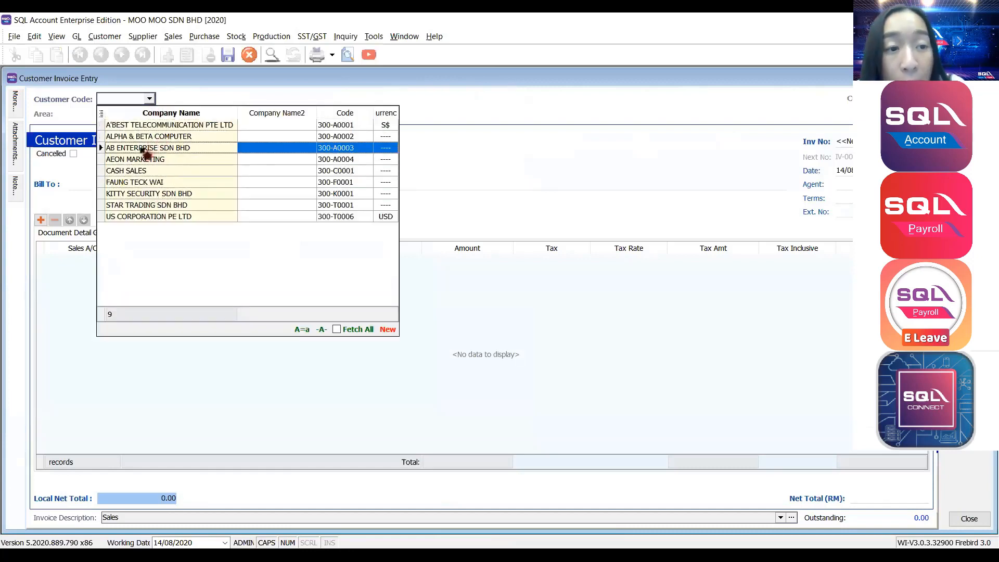
Invoice AB ENTERPRISE SDN BHD for SERVICES, 200.00 on account 500-000, and save it.
click(143, 150)
click(41, 220)
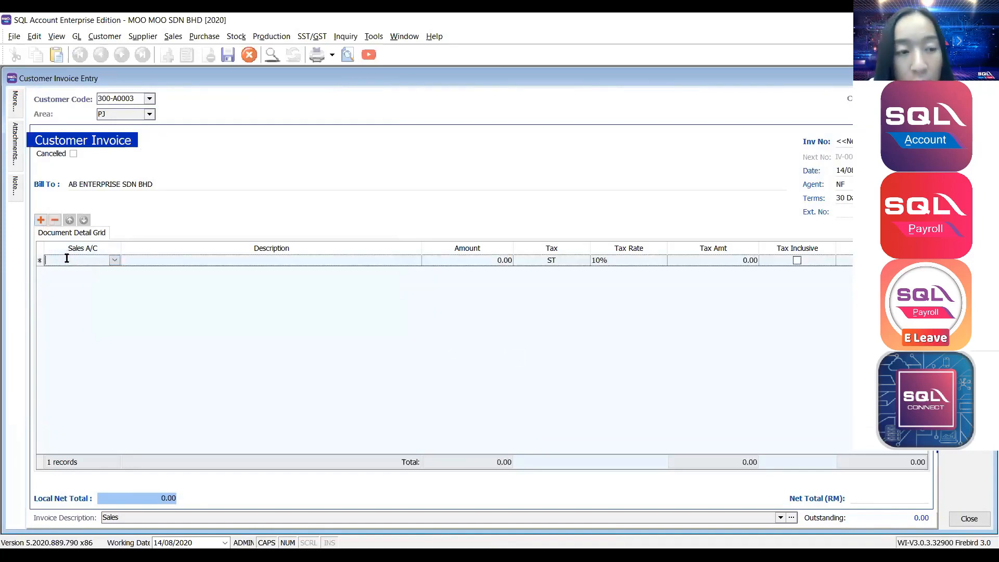
text(SALES)
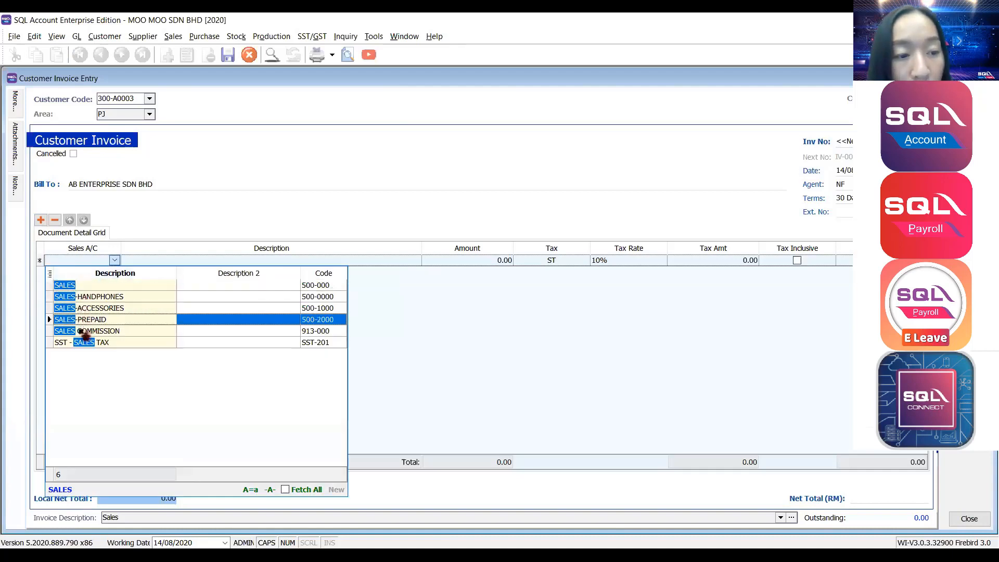
click(97, 288)
drag(185, 261, 65, 263)
text(SERVICES)
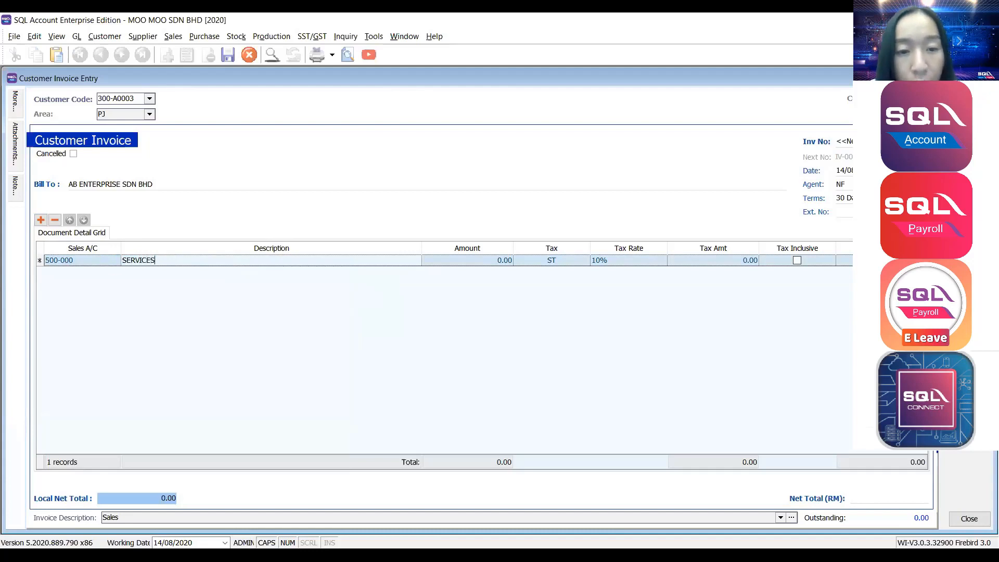
click(464, 261)
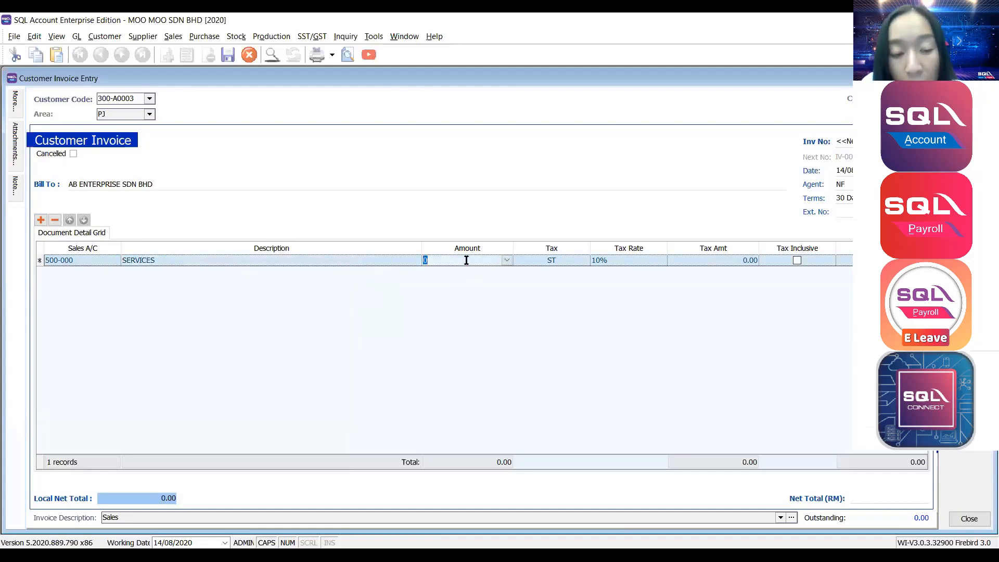
text(200)
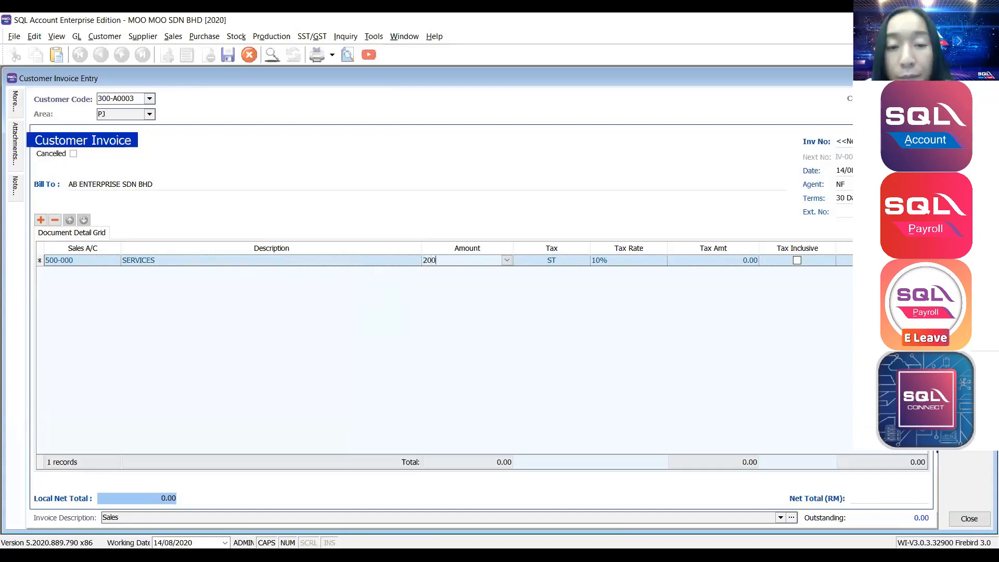
key(Tab)
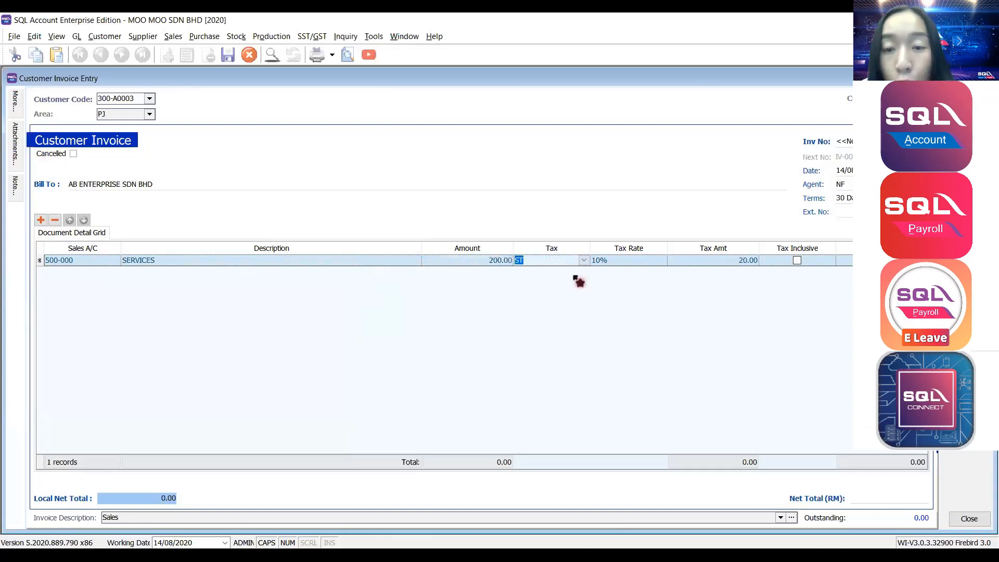
key(ctrl+s)
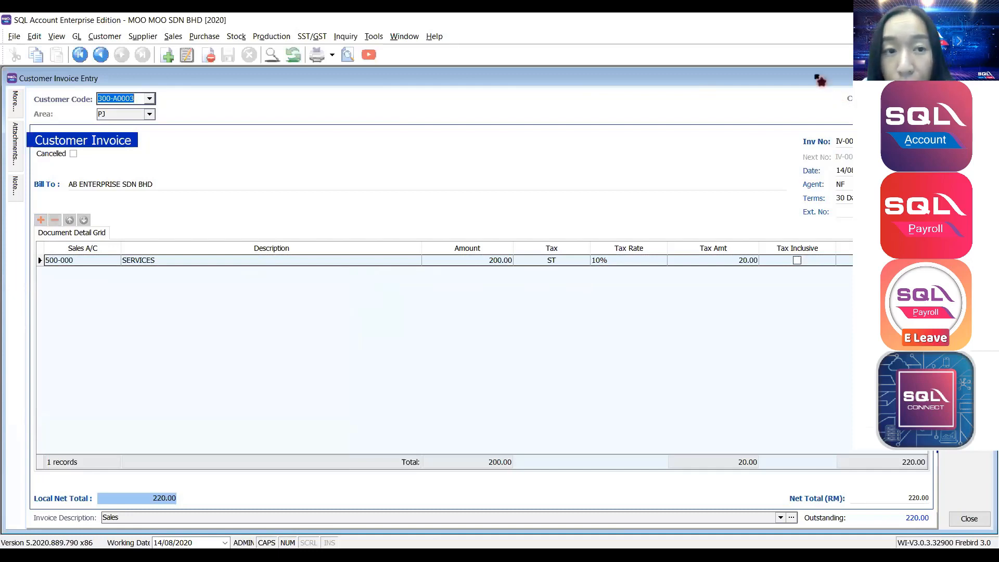
click(351, 54)
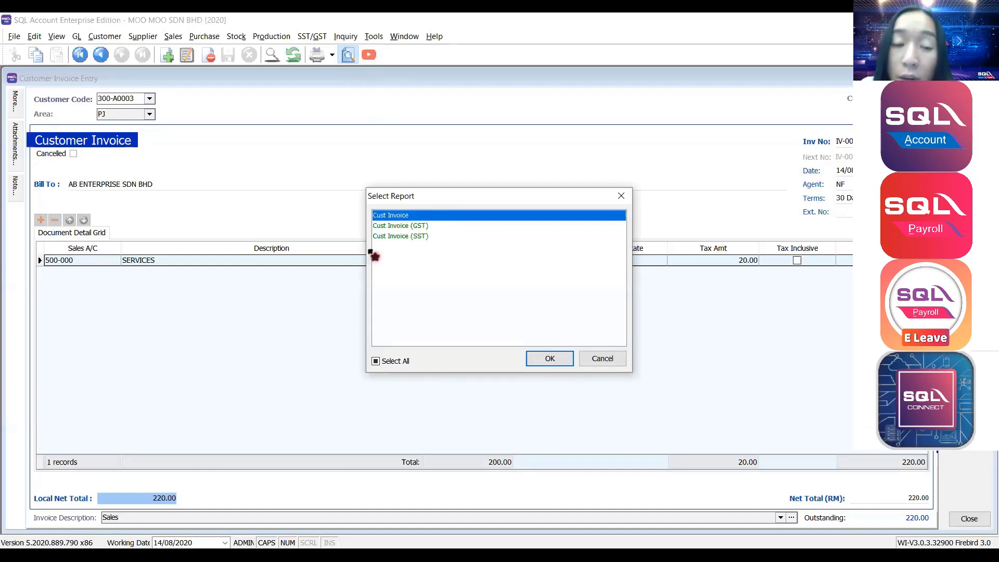
Compare the GST and SST layouts, then preview the invoice in the Cust Invoice layout.
click(388, 227)
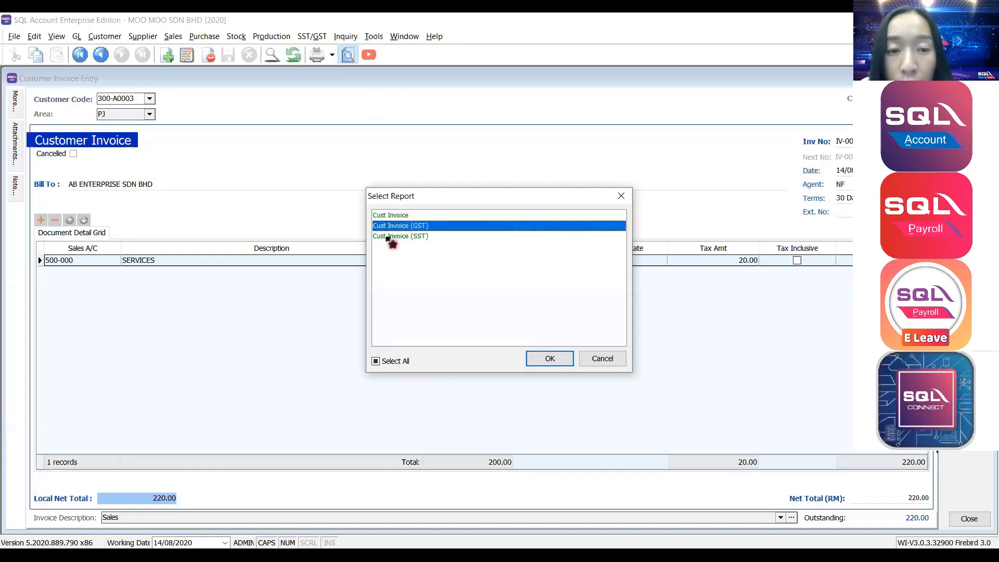
click(391, 238)
click(390, 217)
double_click(392, 217)
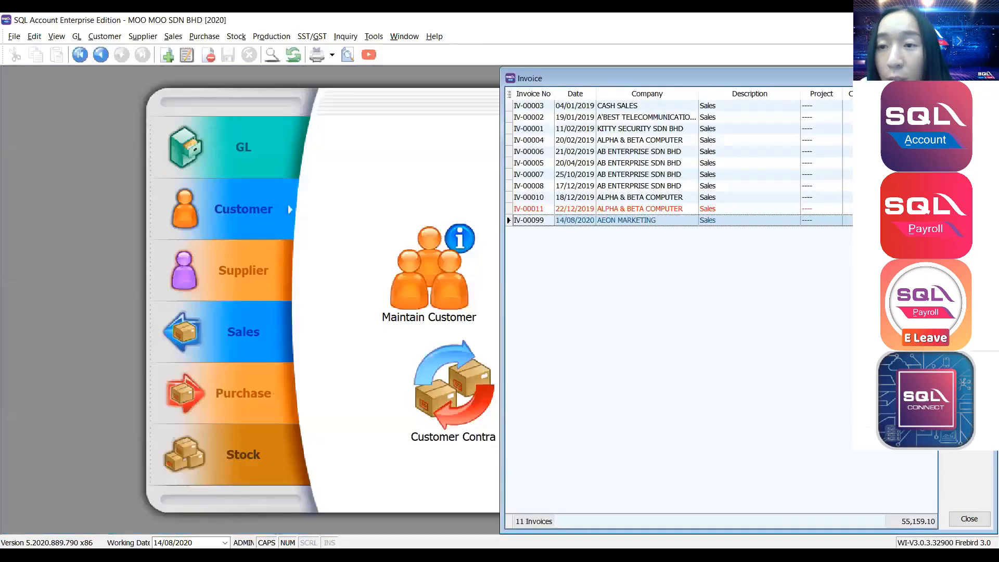
Start a new Customer Payment for AEON MARKETING (300-A0004), showing IV-00099 for knock-off.
click(987, 79)
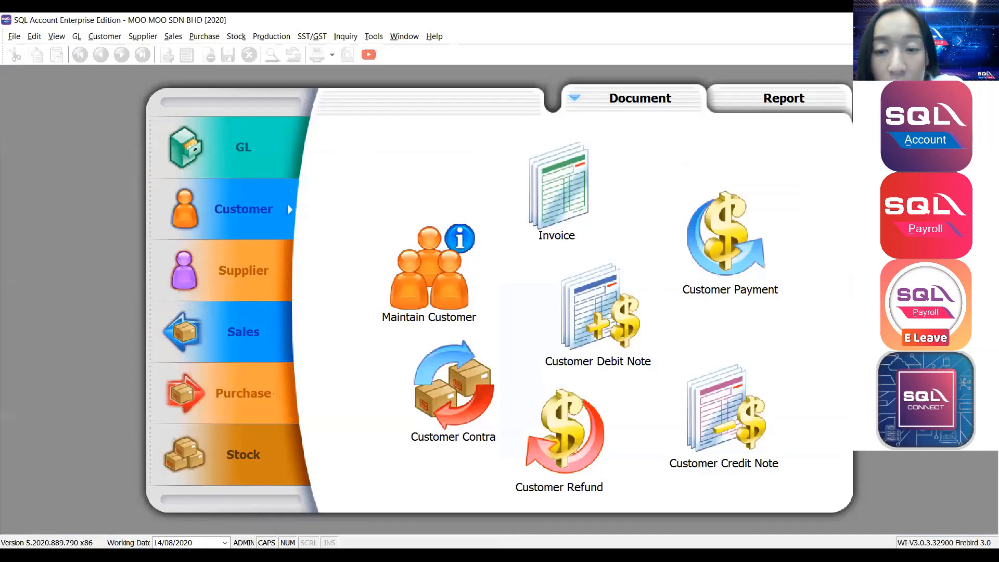
click(706, 228)
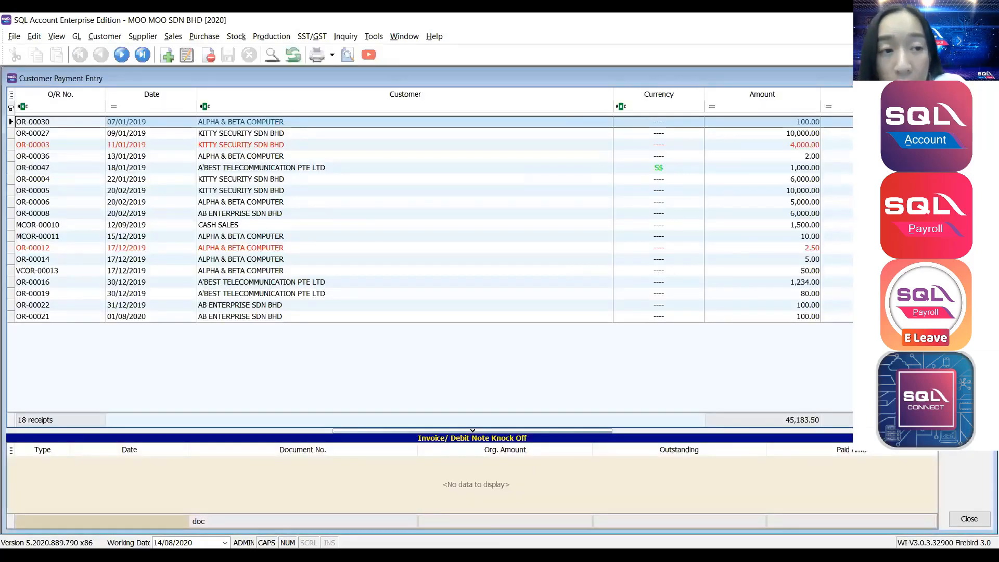
click(969, 99)
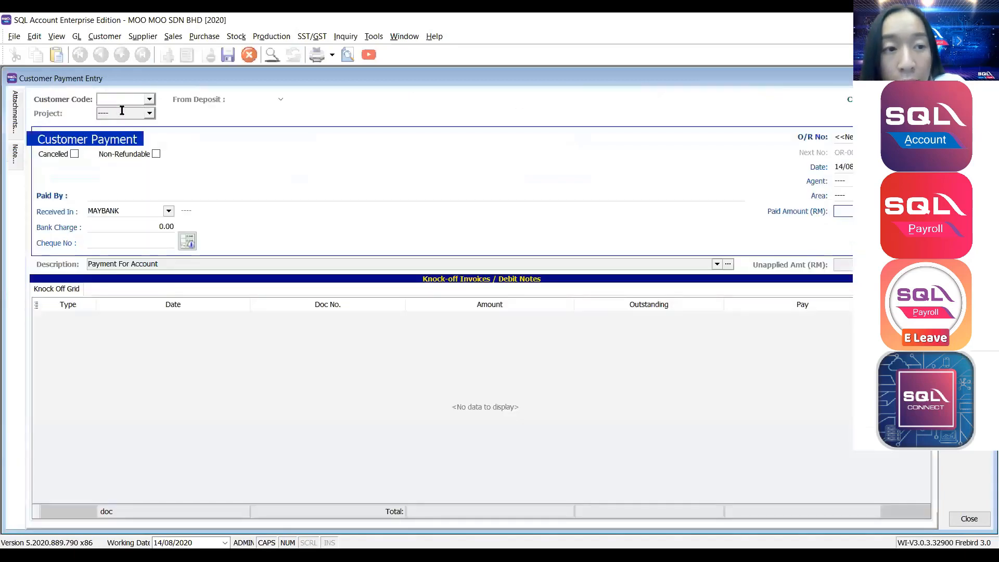
click(150, 99)
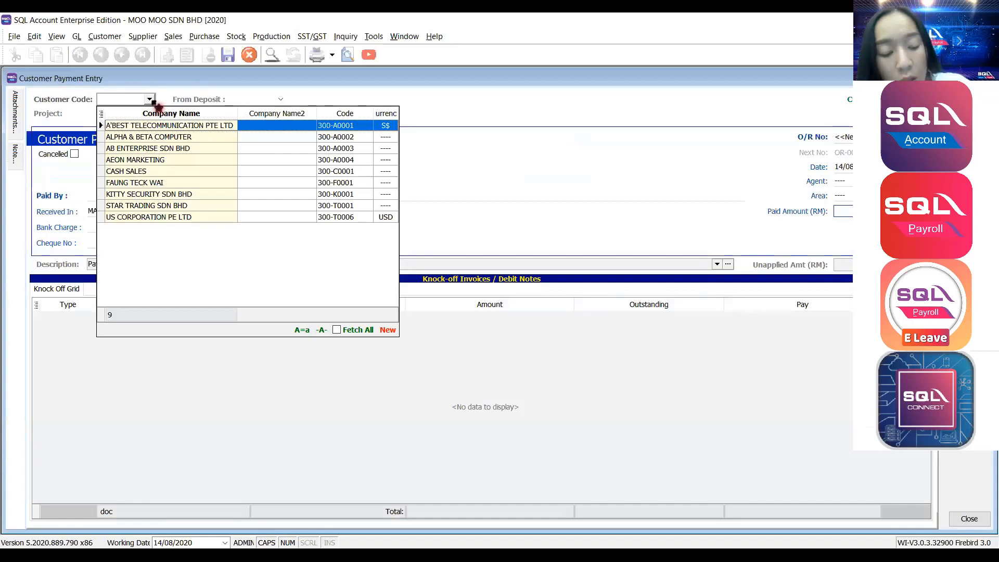
text(AE)
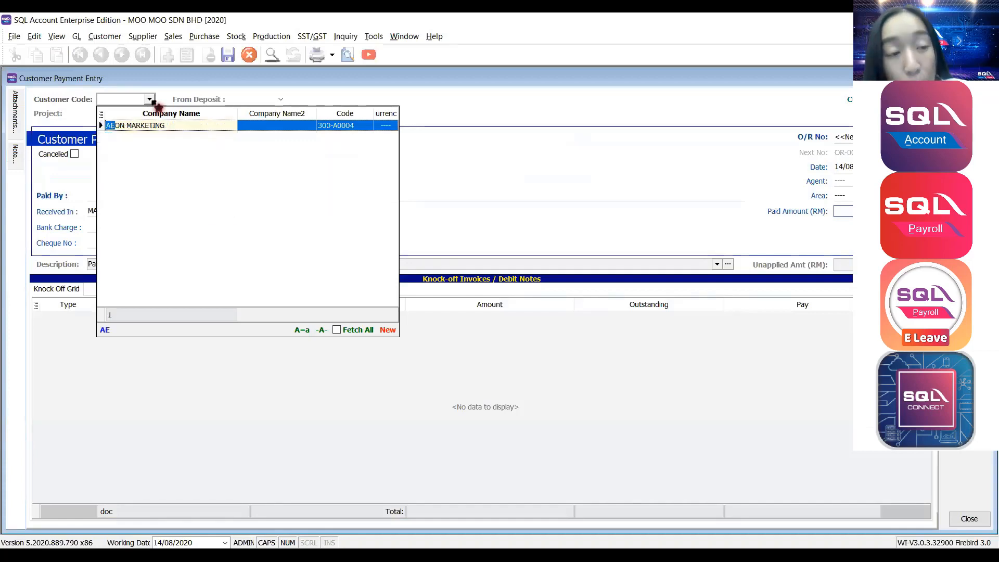
text(ON)
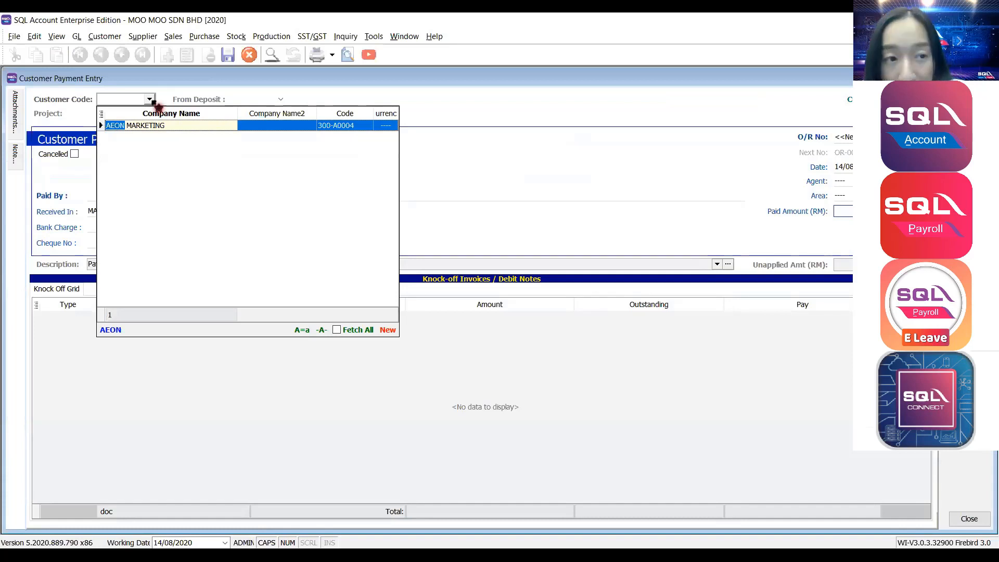
key(Return)
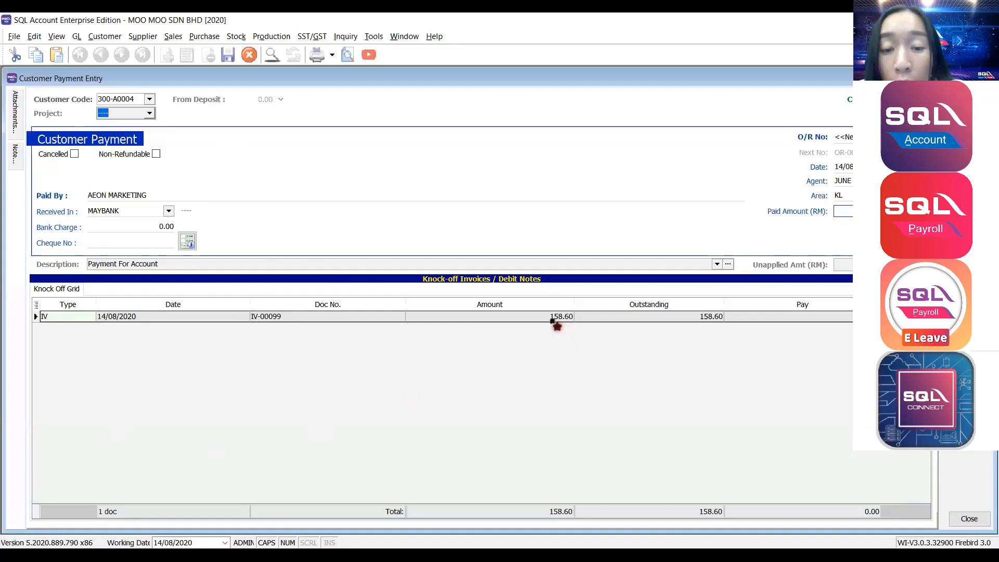
click(552, 319)
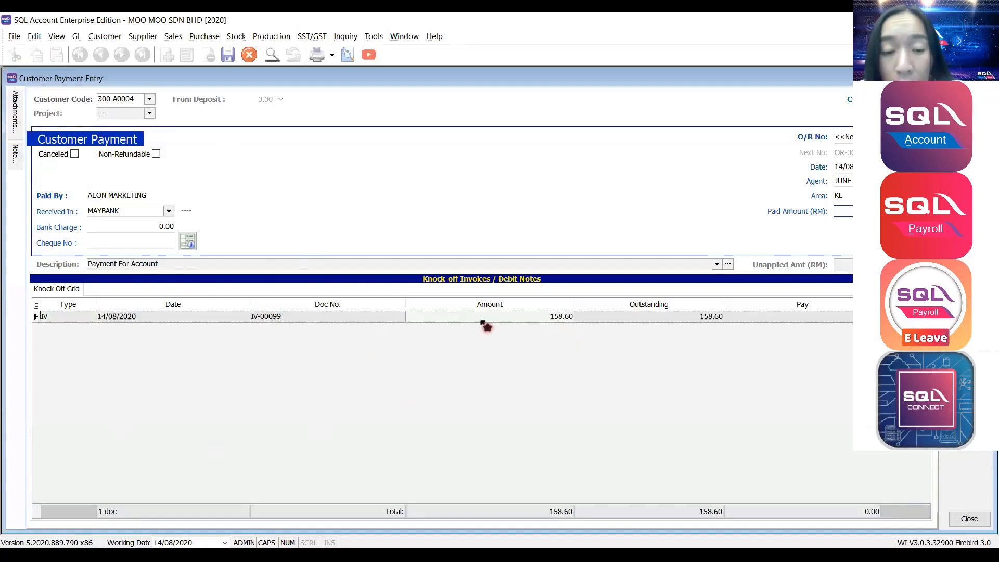
click(172, 215)
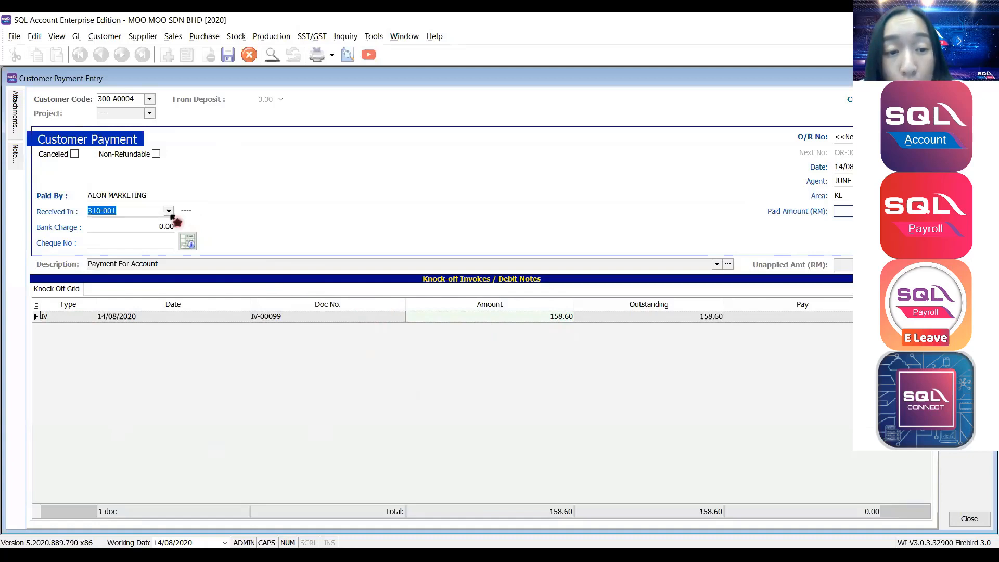
Choose MAYBANK as the Received In bank account.
click(170, 213)
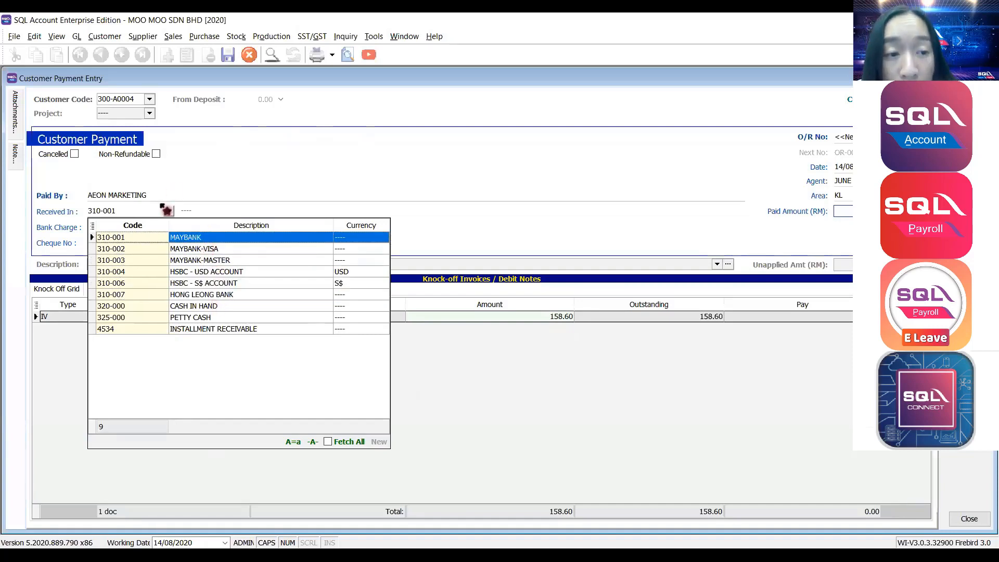
click(168, 211)
click(168, 212)
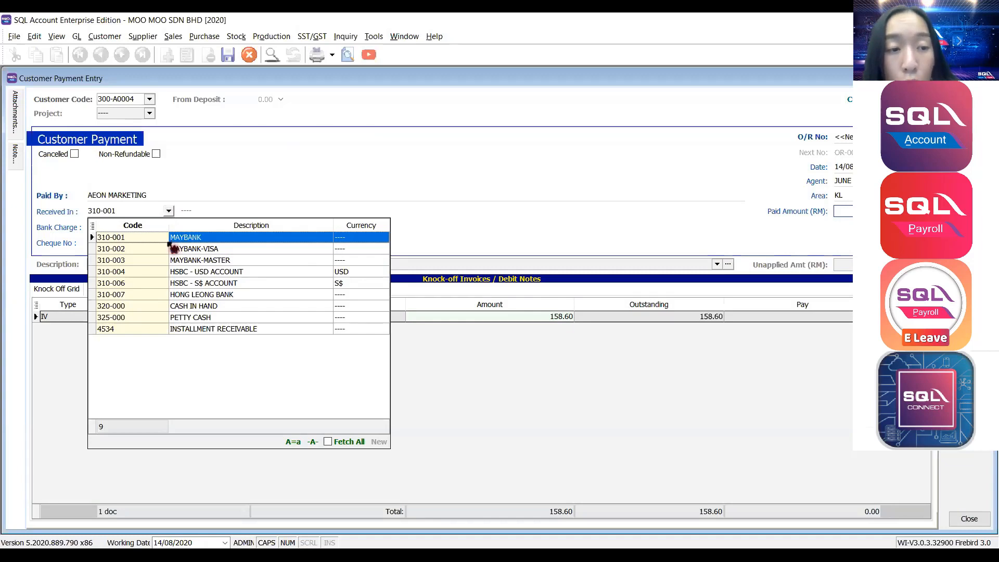
click(167, 241)
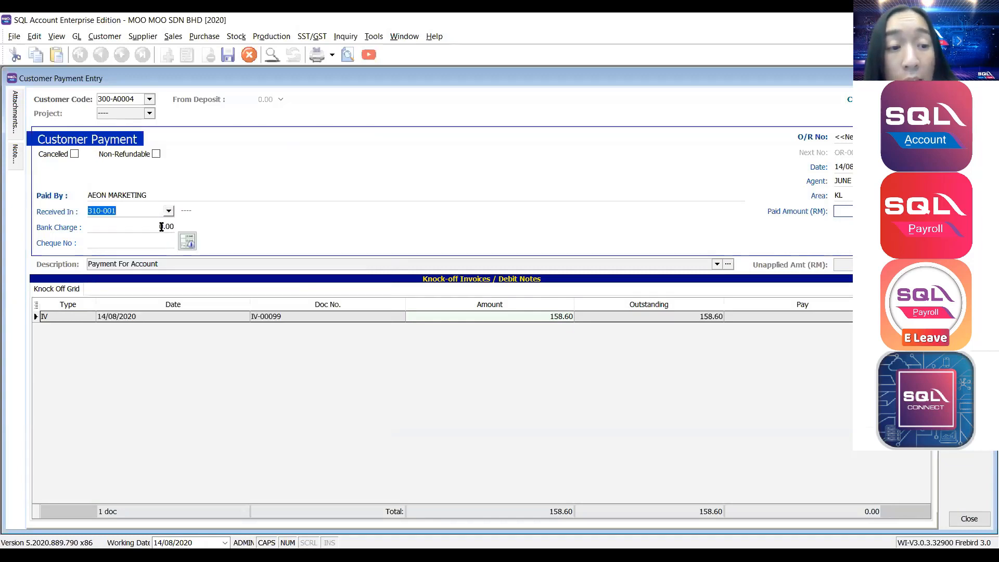
click(159, 225)
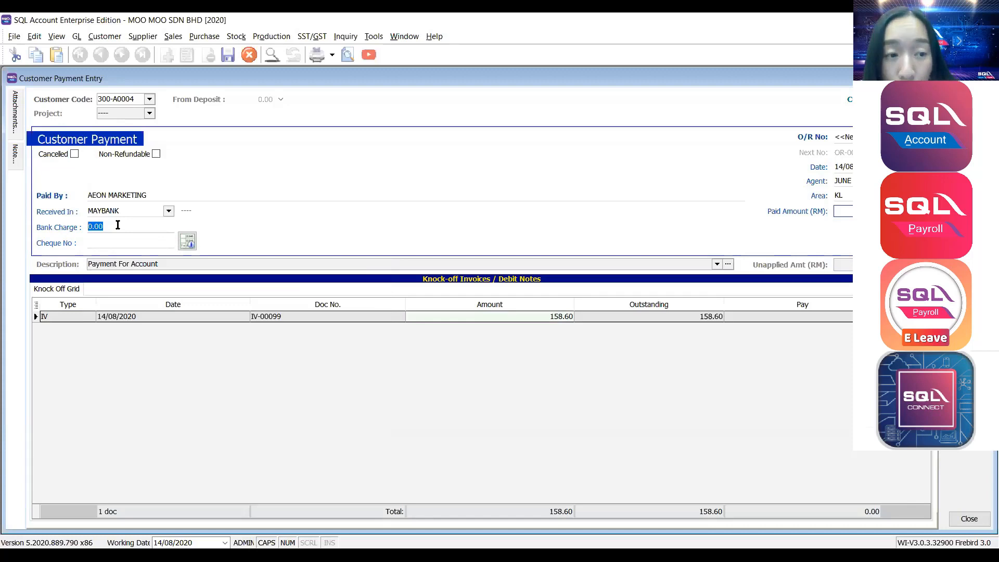
click(842, 211)
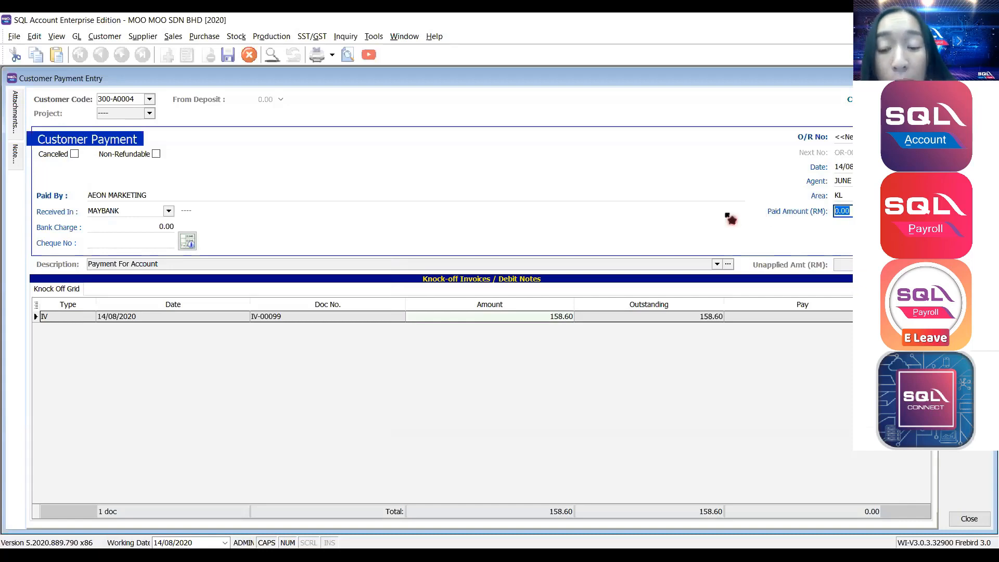
Enter paid amount 158.60, bank charge 0.50 and cheque number MBB 123.
drag(858, 211, 768, 214)
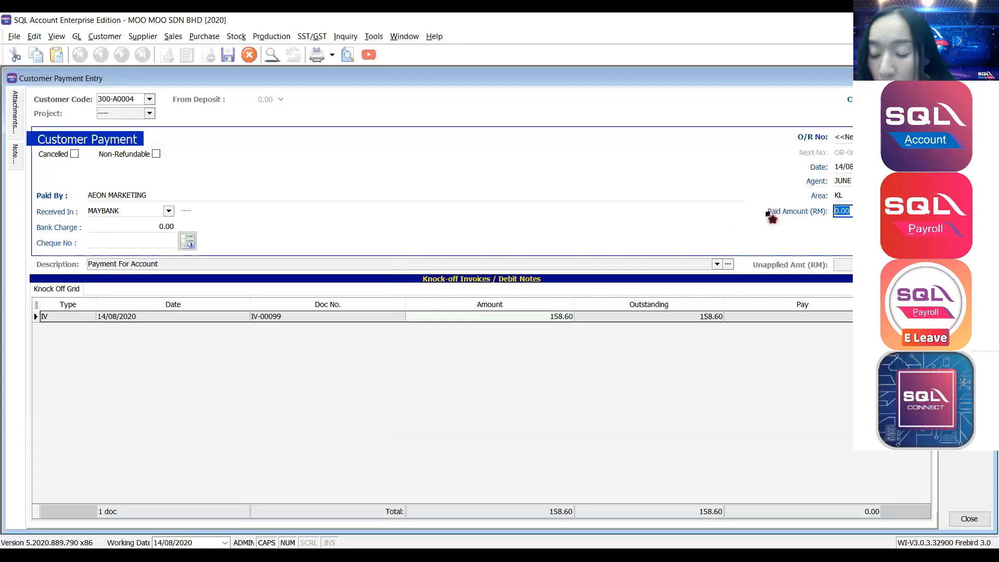
text(158.6)
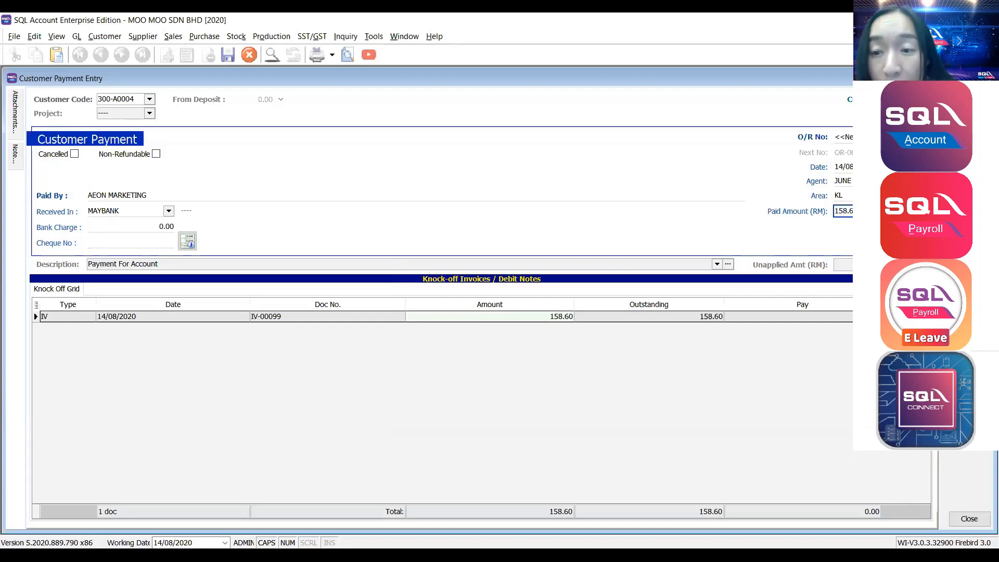
drag(858, 211, 774, 209)
drag(862, 211, 740, 211)
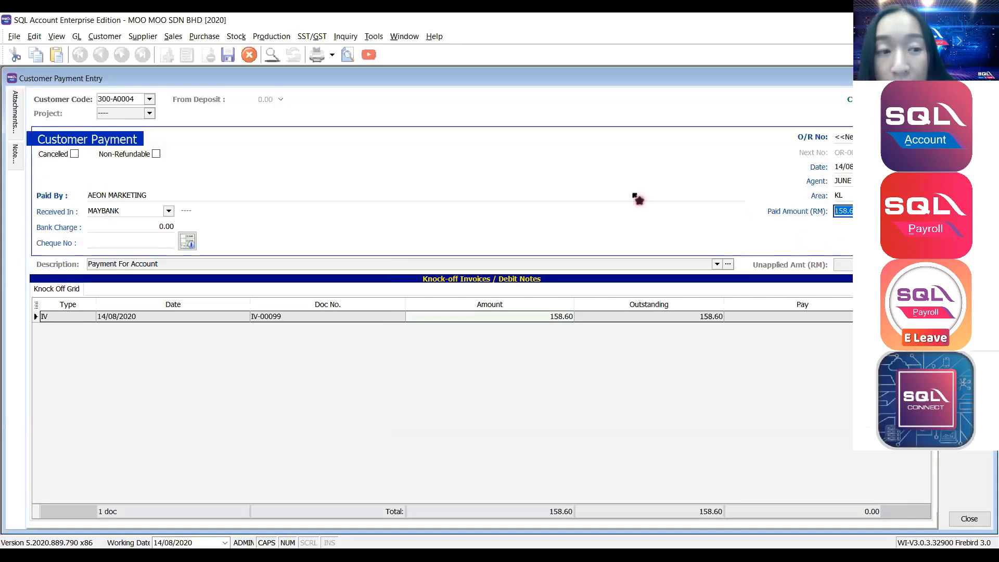
click(143, 227)
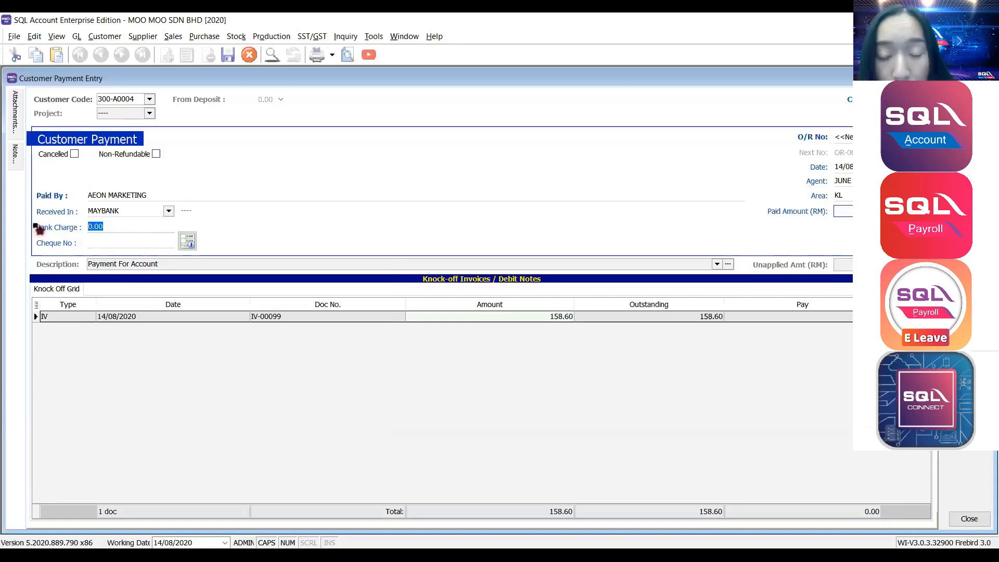
text(0.50)
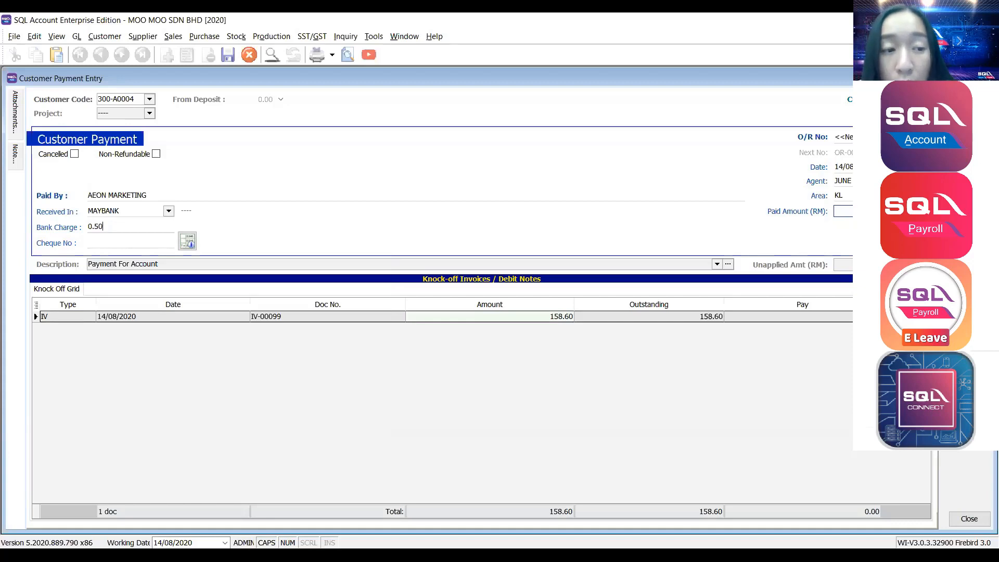
click(94, 240)
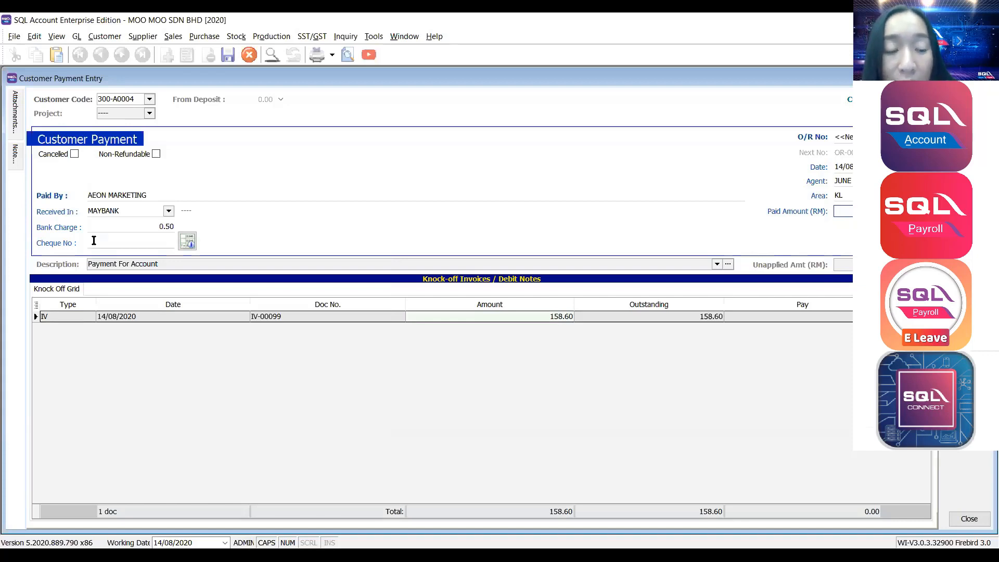
text(MBB )
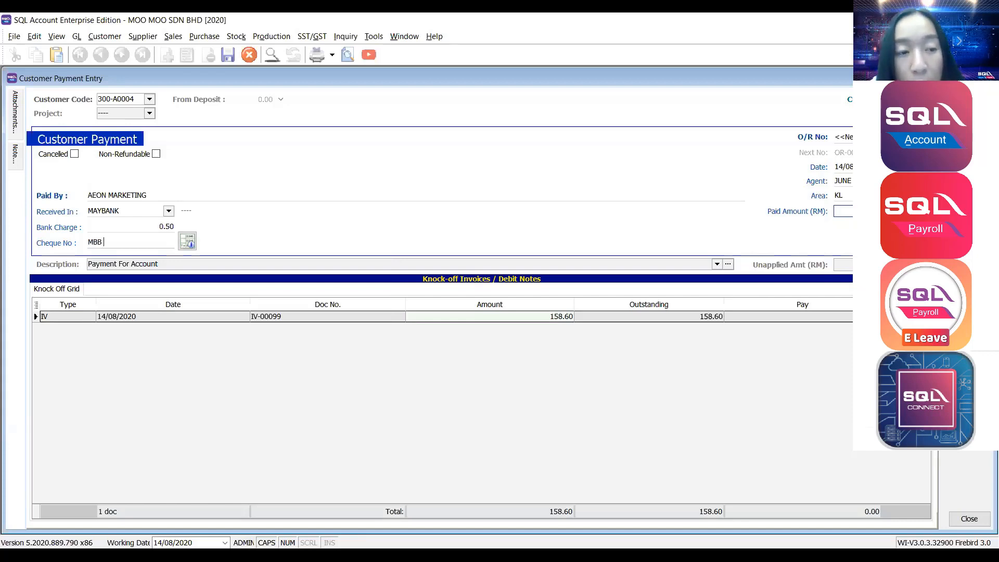
text(123)
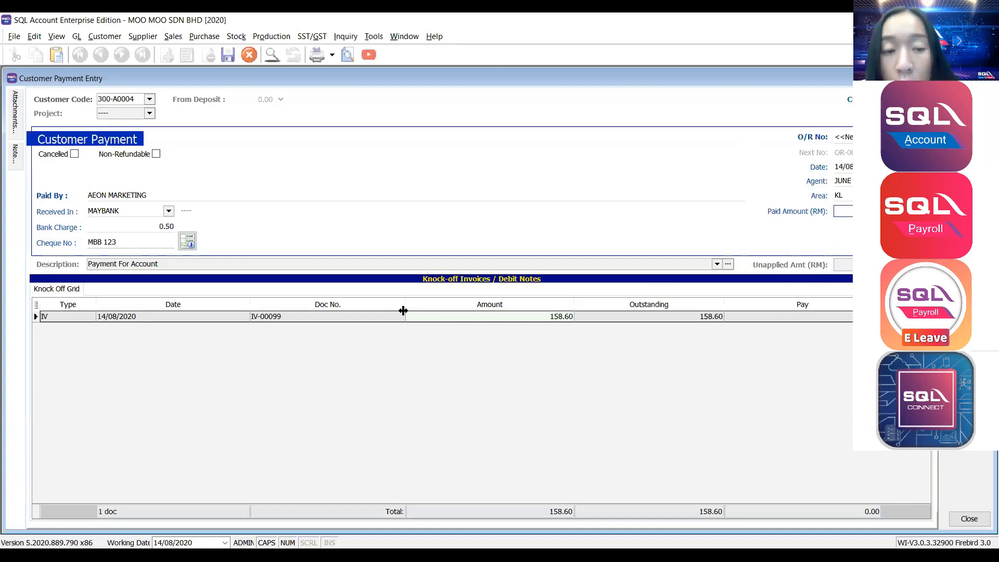
Knock off IV-00099 in full at 158.60, leaving 0.00 outstanding, and save the payment.
click(843, 211)
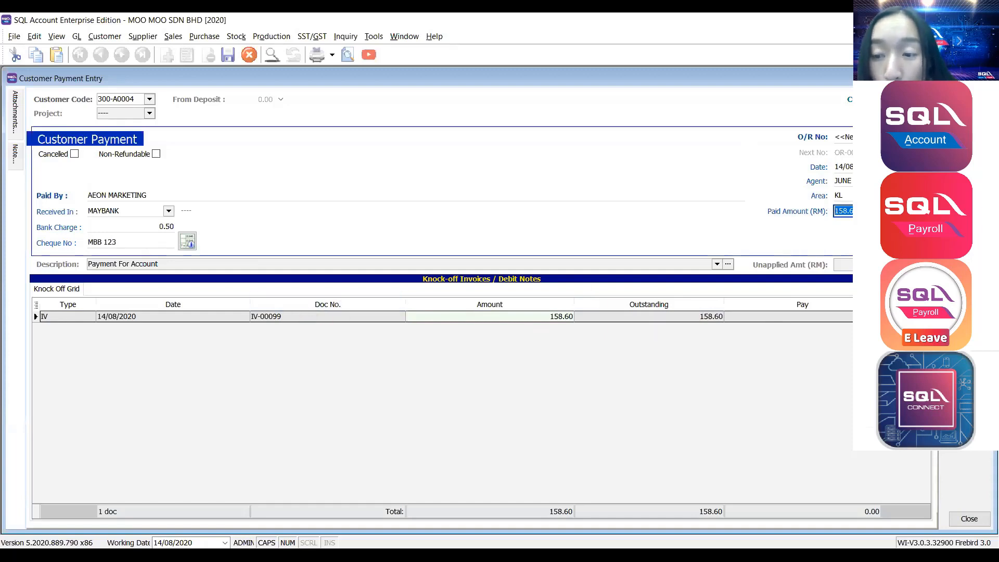
click(807, 318)
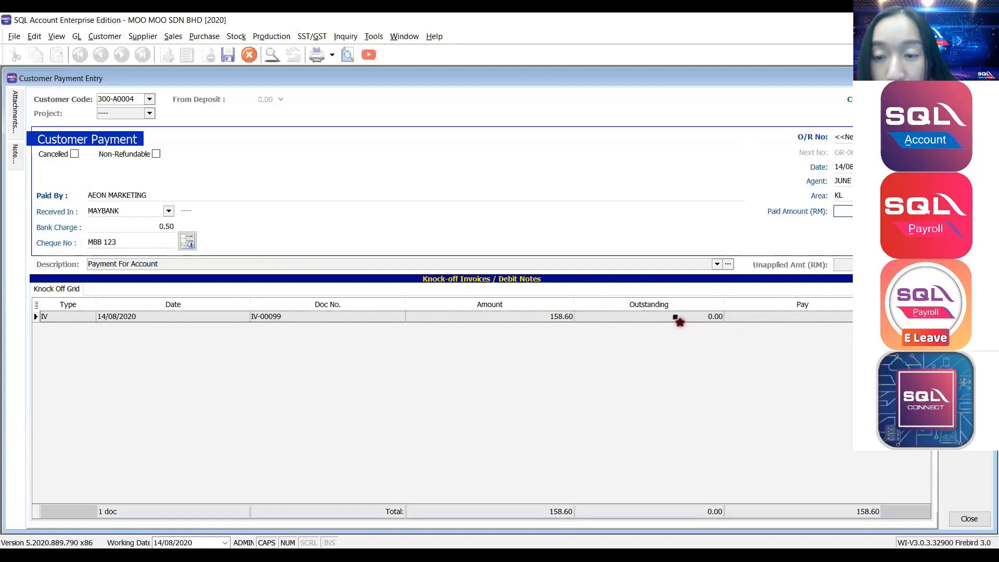
click(733, 316)
click(694, 317)
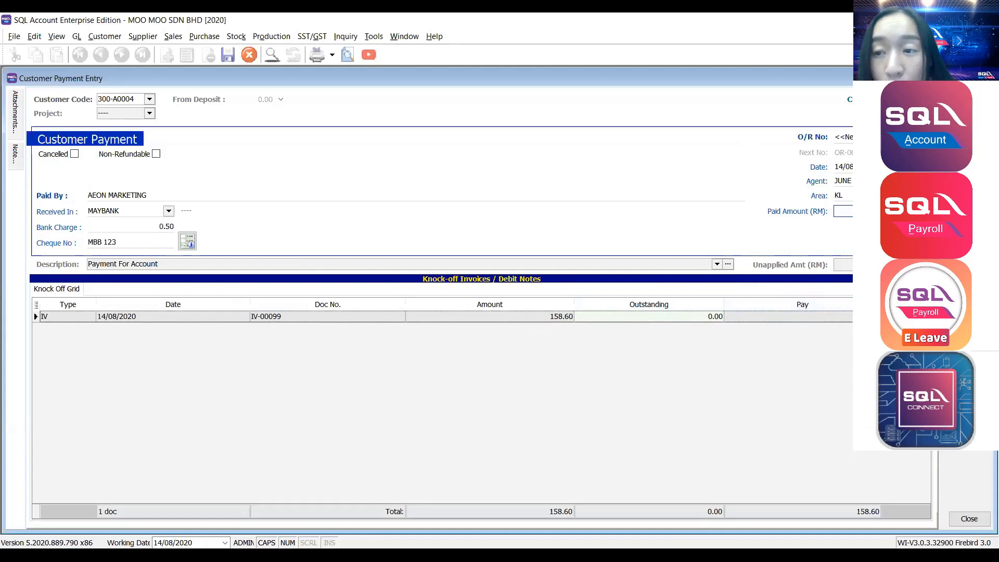
click(116, 99)
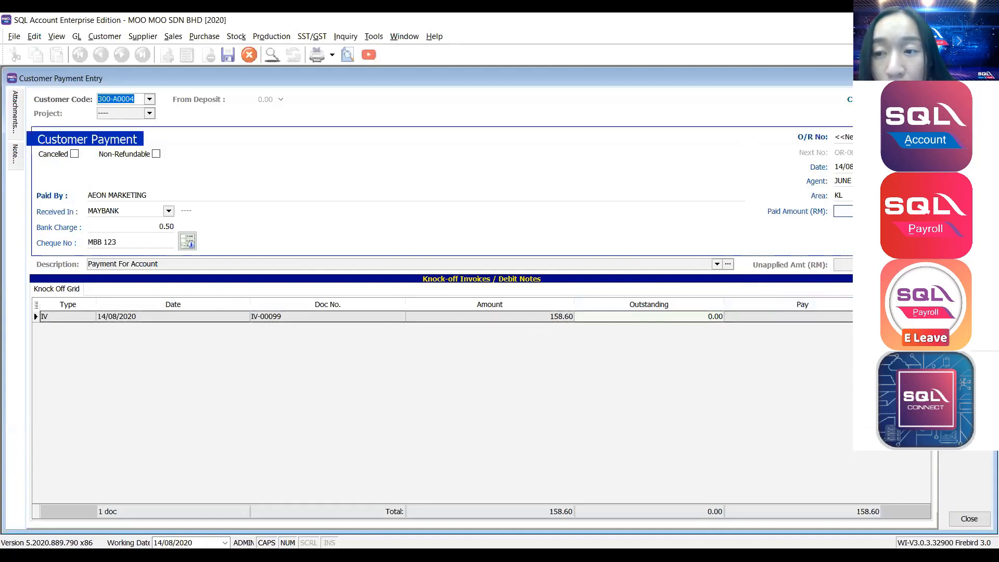
key(ctrl+s)
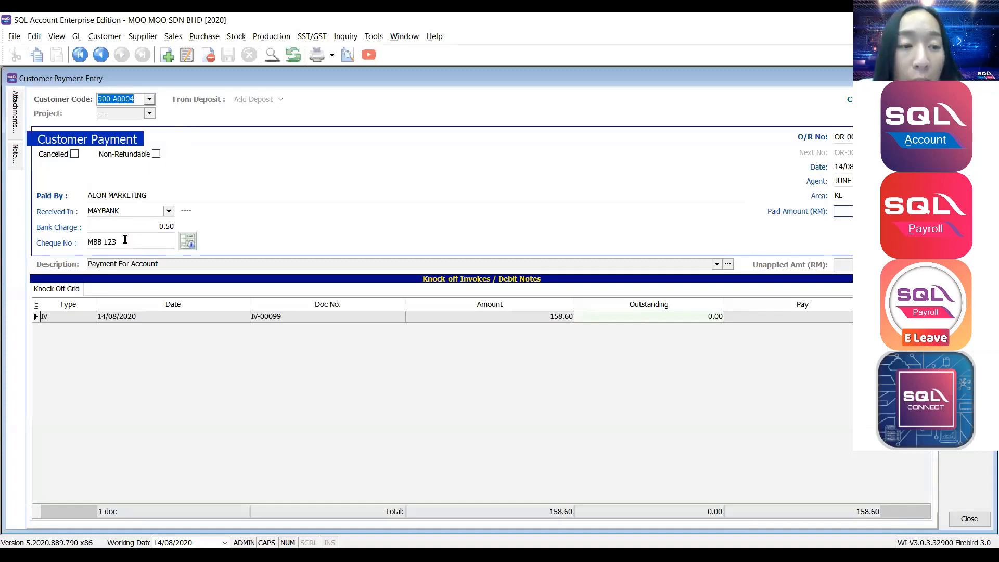
click(127, 242)
Edit the saved payment, set its posting date to 17/08/2020, and save it.
drag(127, 241, 8, 251)
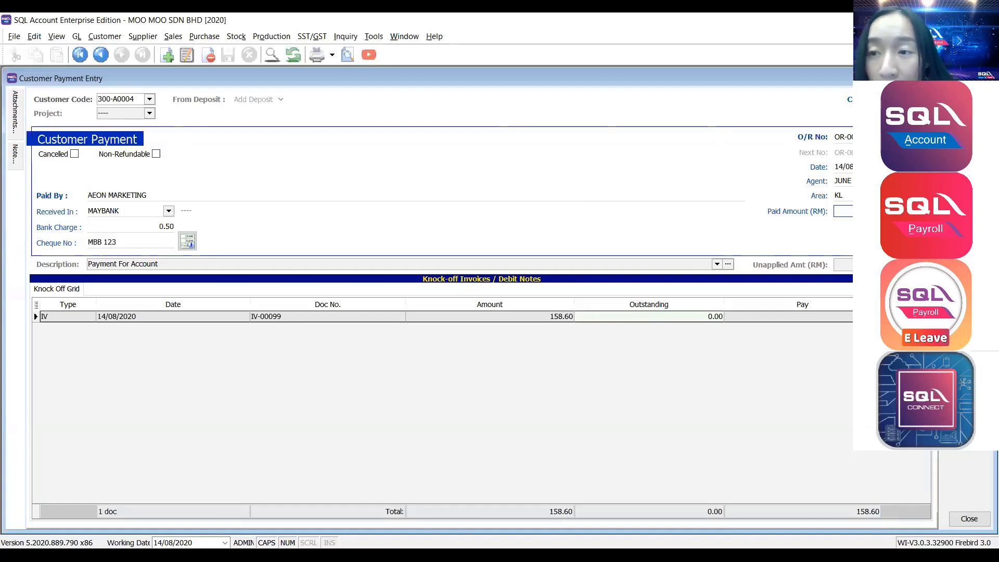
click(969, 118)
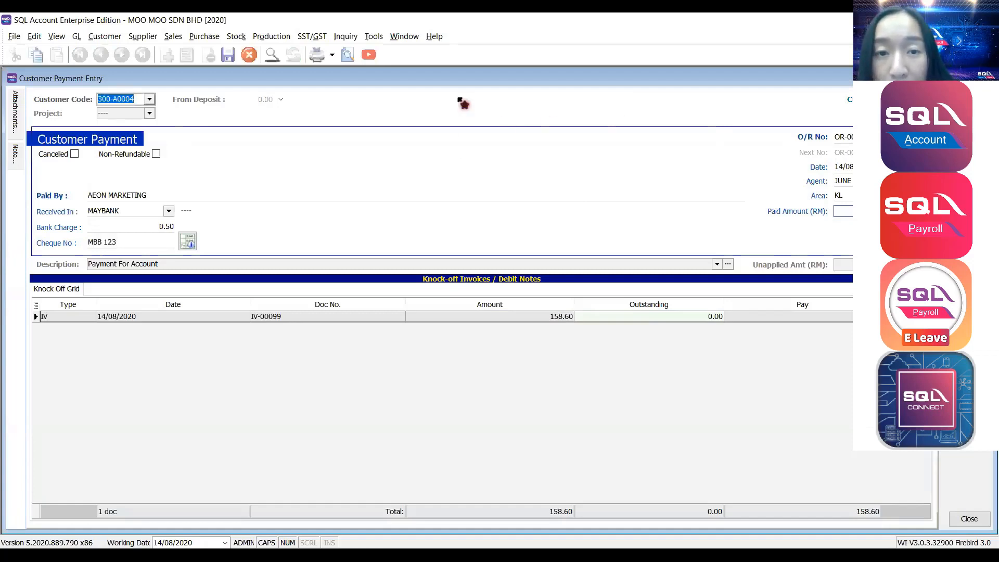
right_click(459, 99)
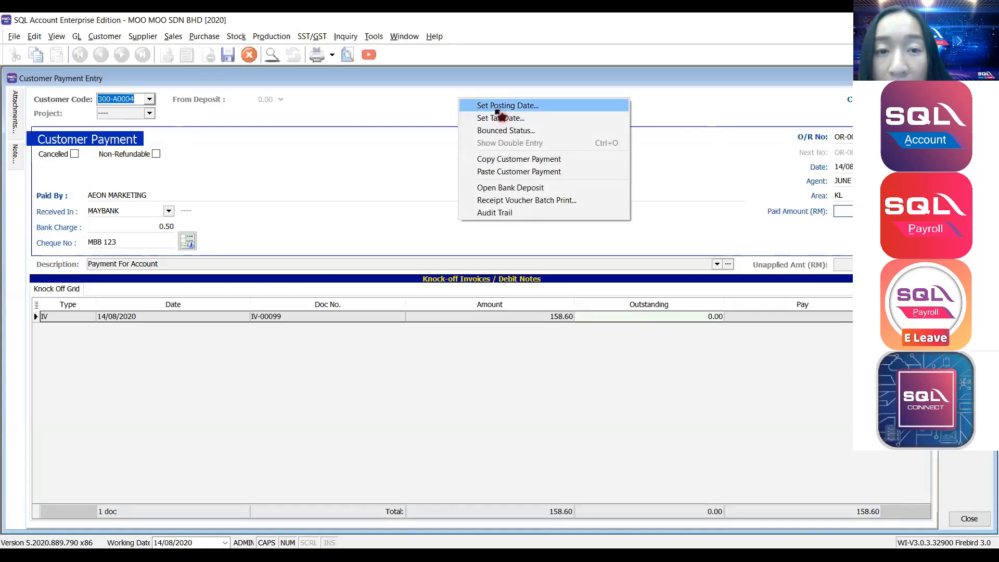
click(500, 106)
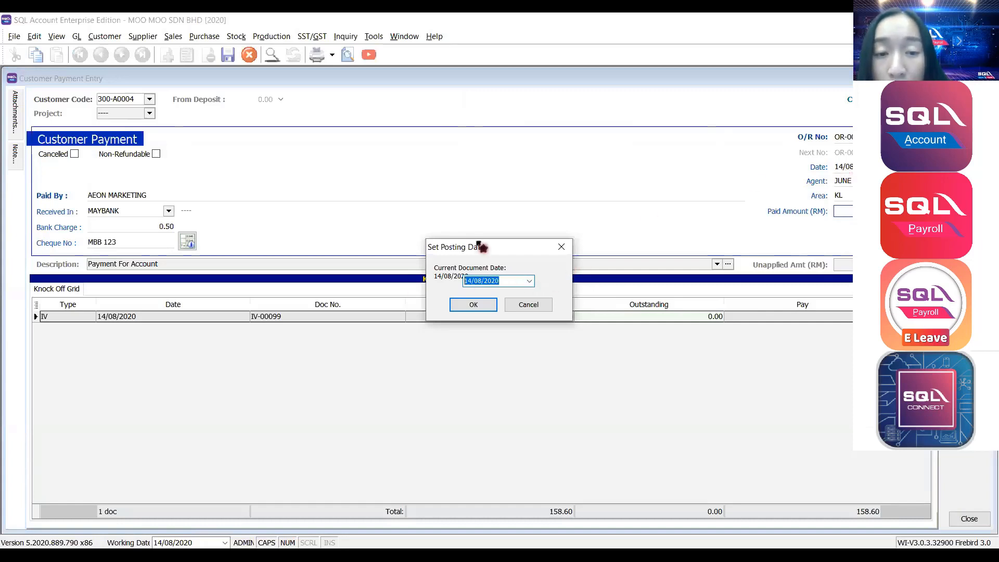
drag(477, 249, 480, 180)
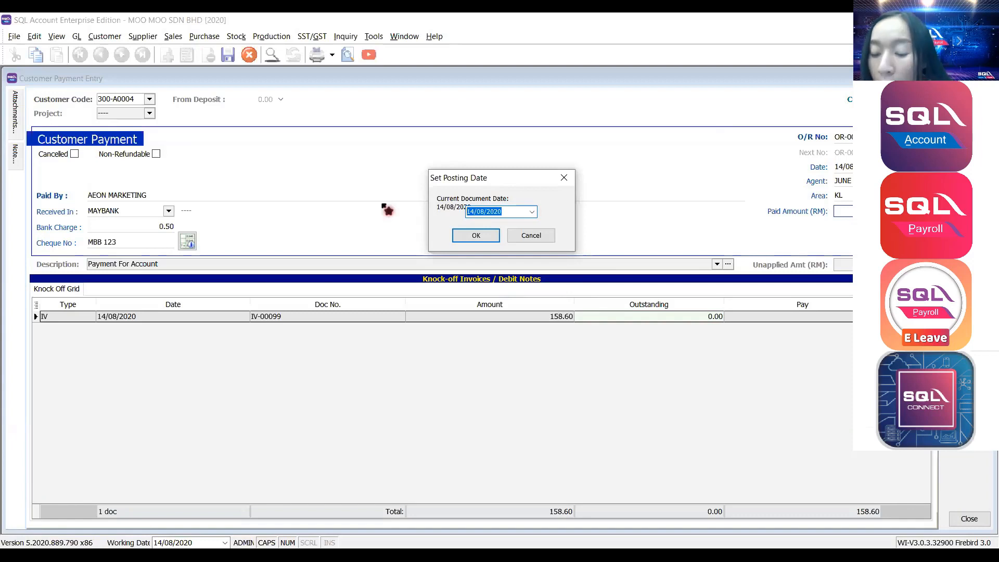
text(17)
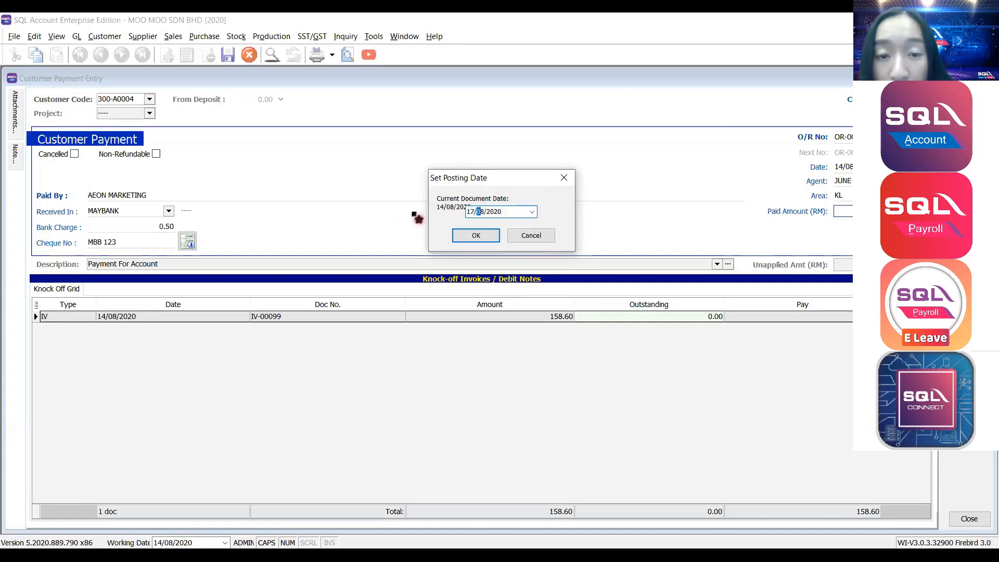
click(494, 236)
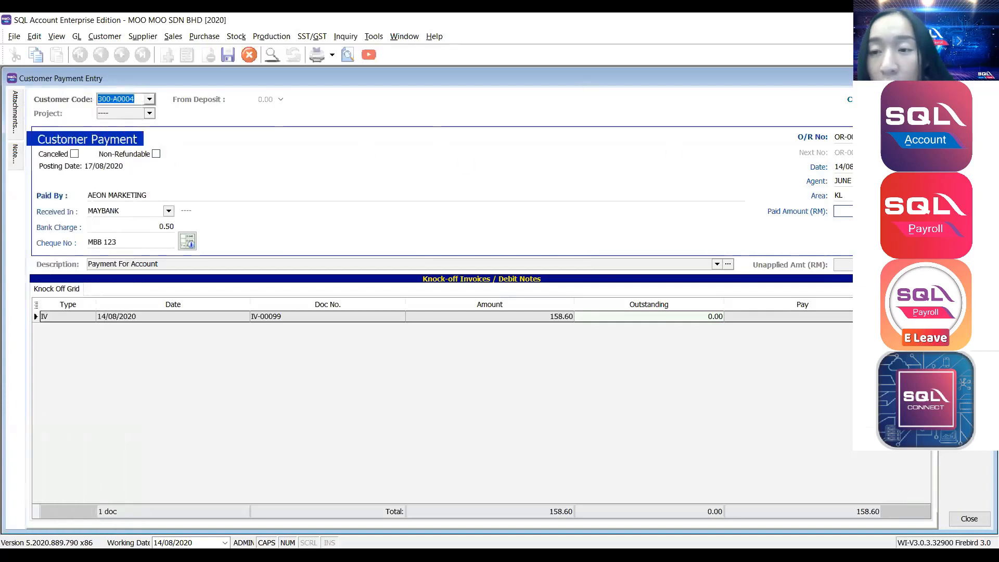
key(ctrl+s)
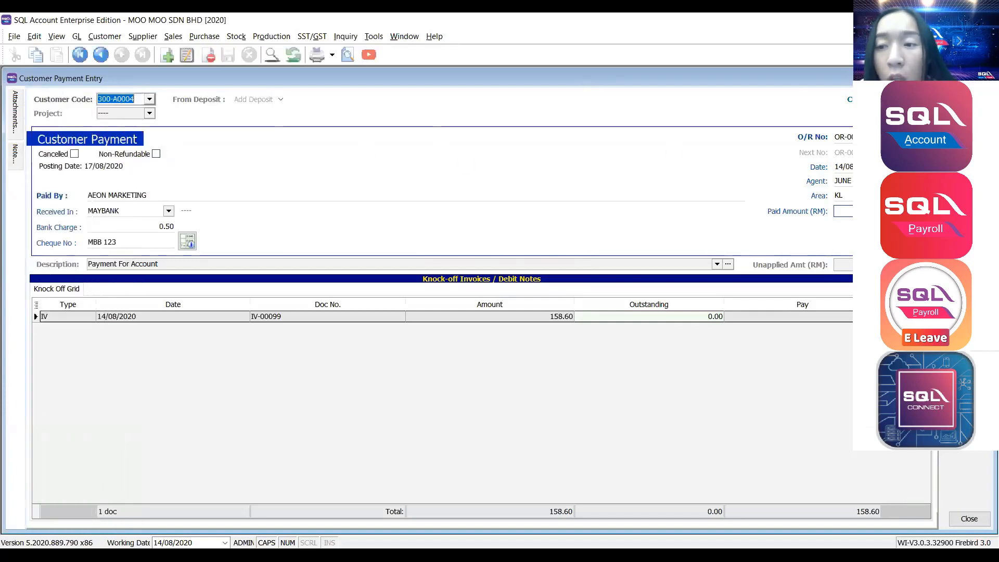
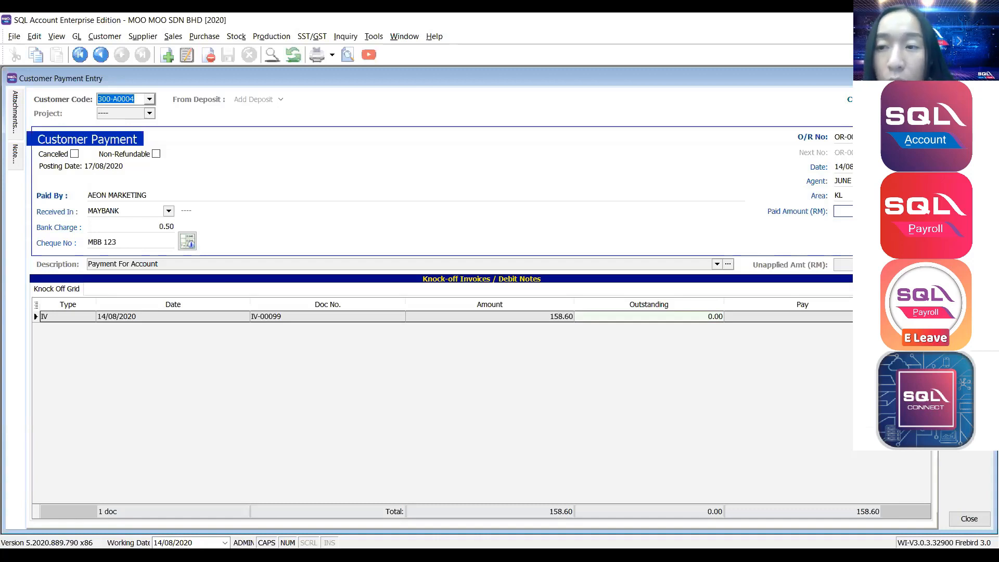
Flag the AEON Marketing payment as bounced on 31/08/2020 and save it.
right_click(396, 109)
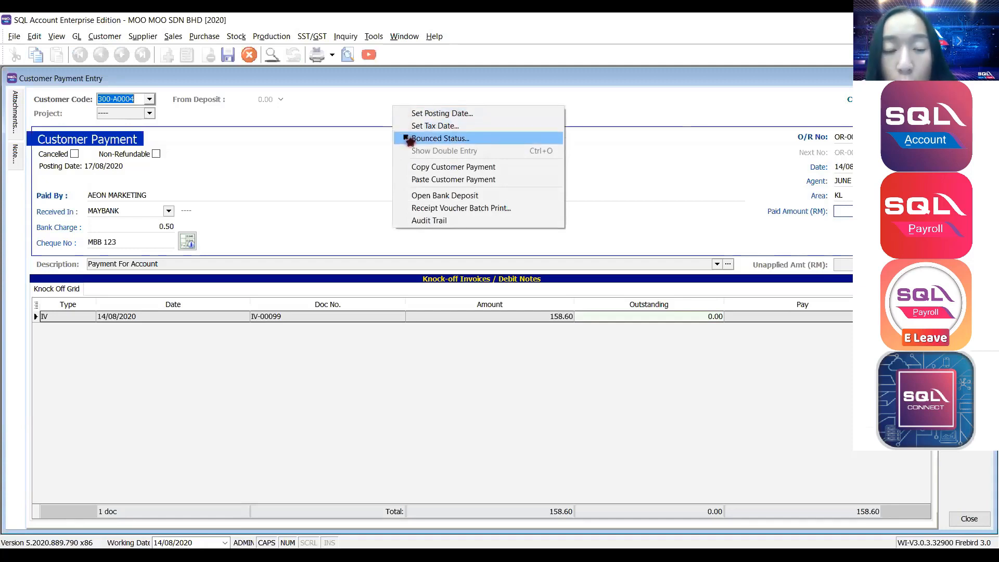
click(409, 138)
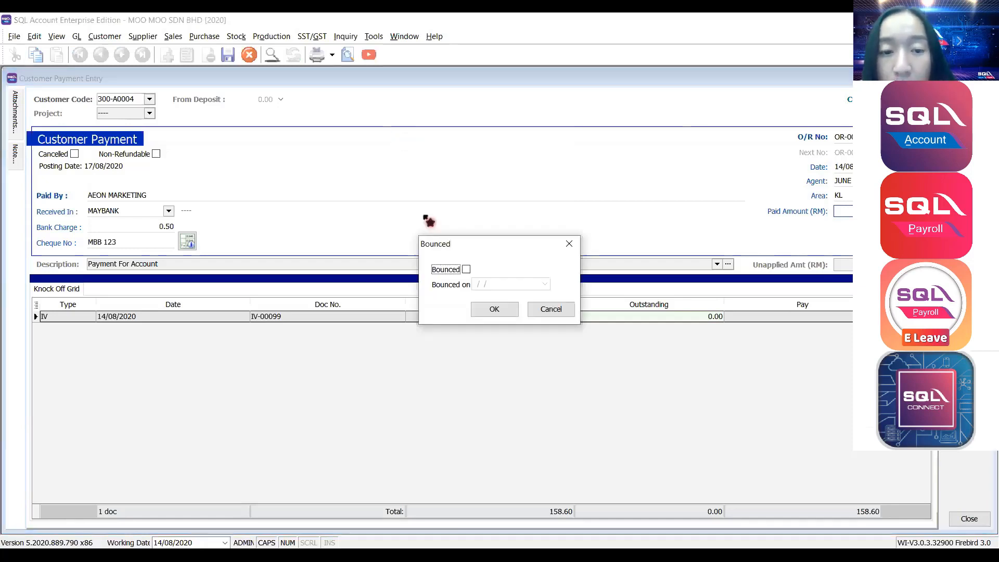
click(467, 269)
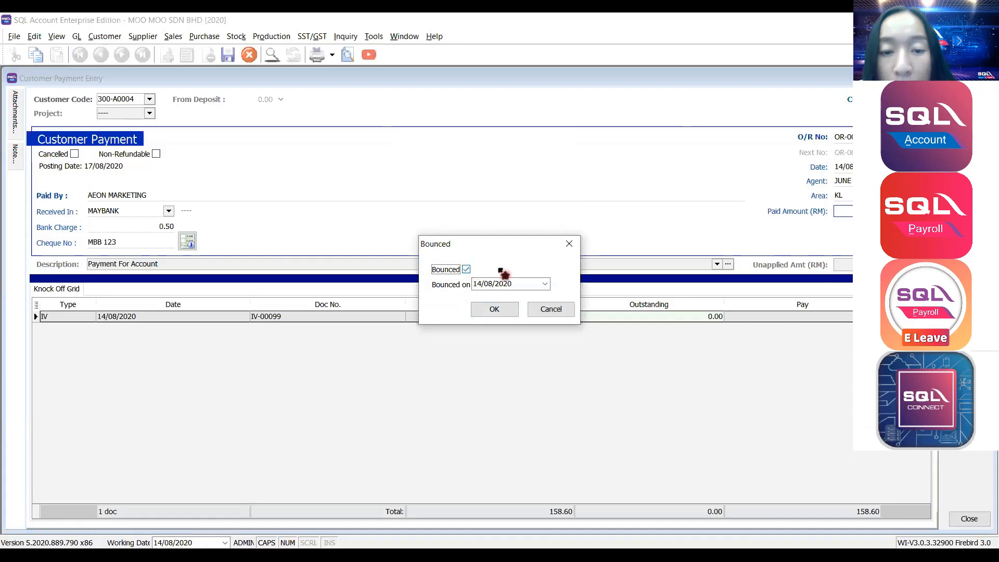
click(520, 283)
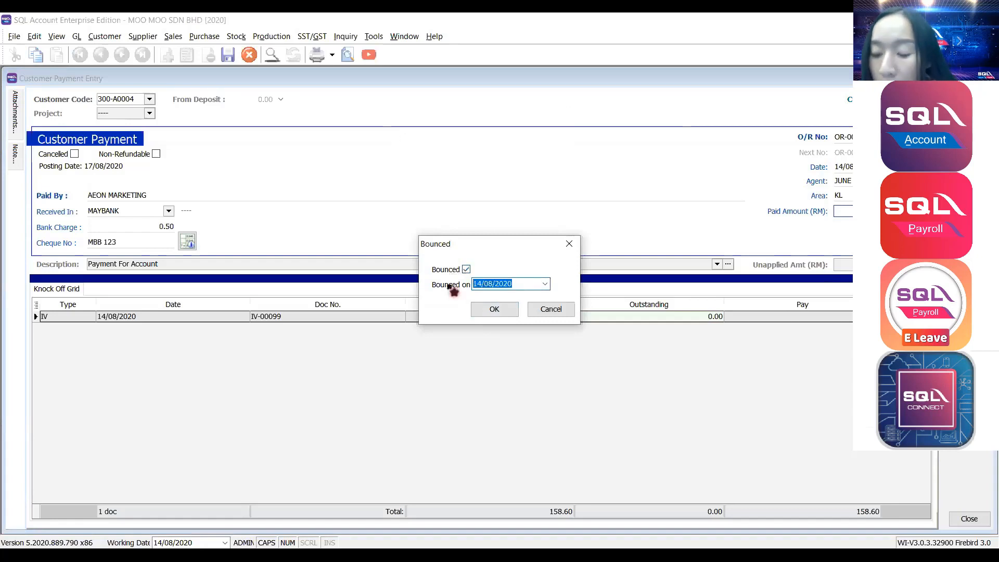
text(31/08/2020)
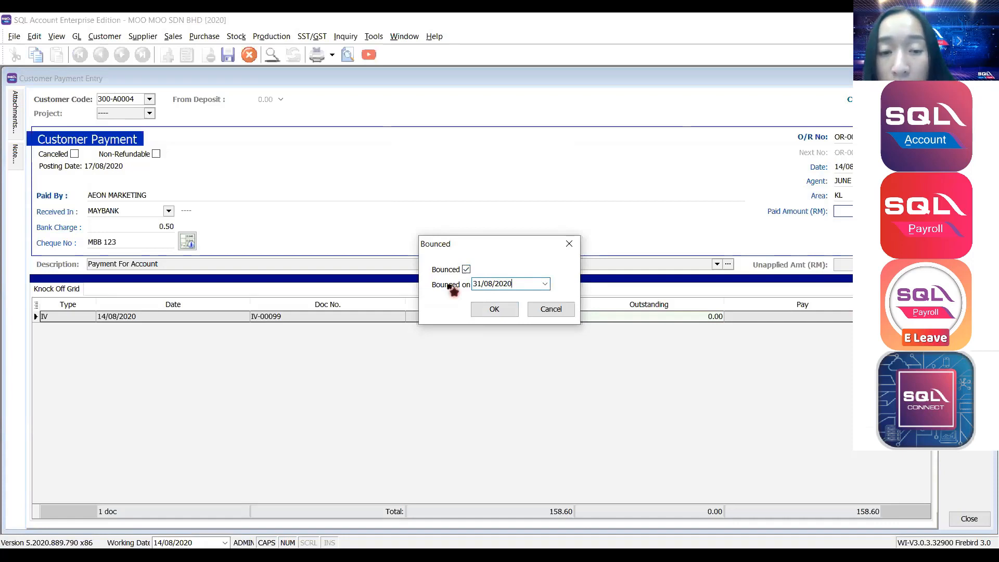
click(513, 310)
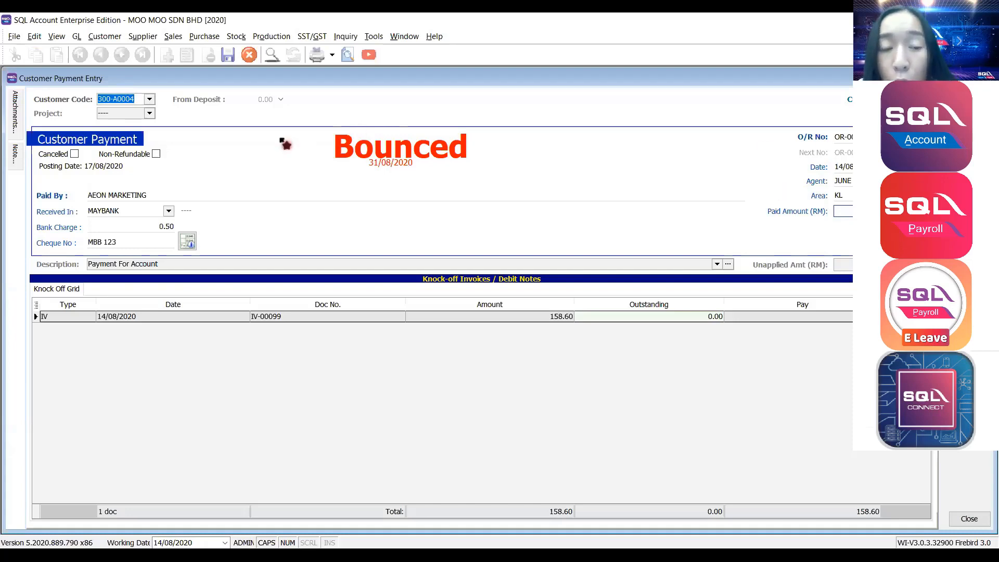
key(ctrl+s)
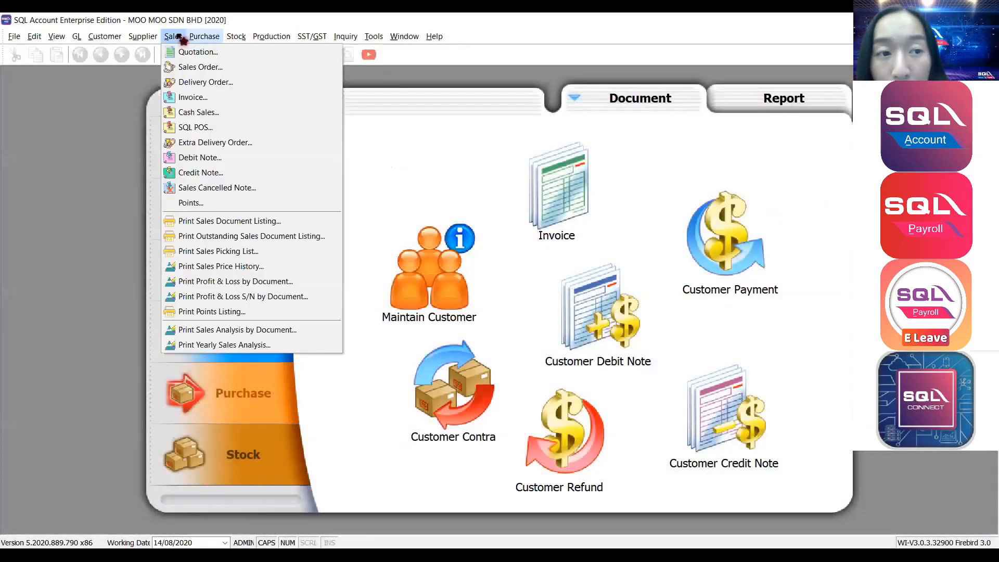
Start a new blank Cash Sales document.
click(174, 37)
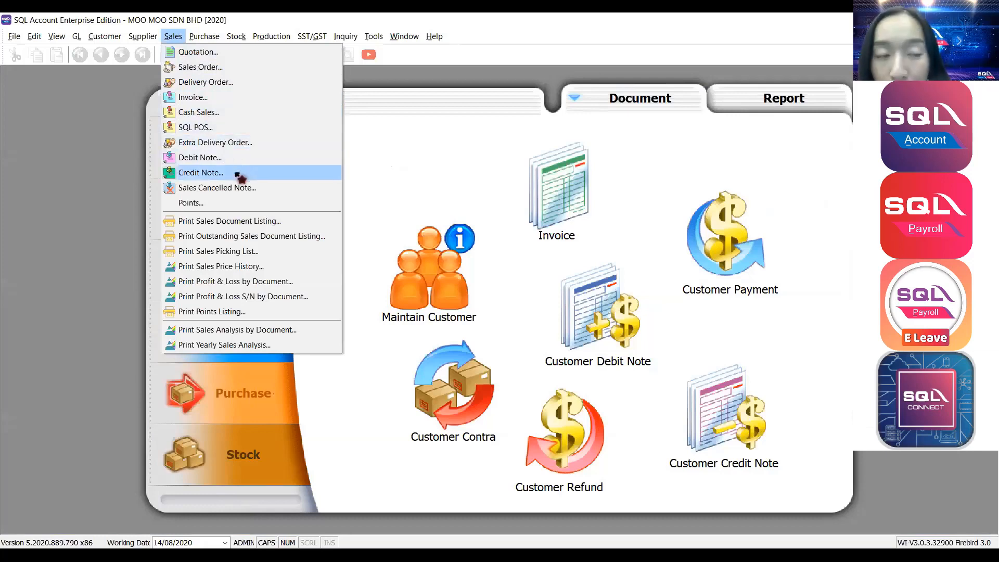
click(244, 114)
key(Insert)
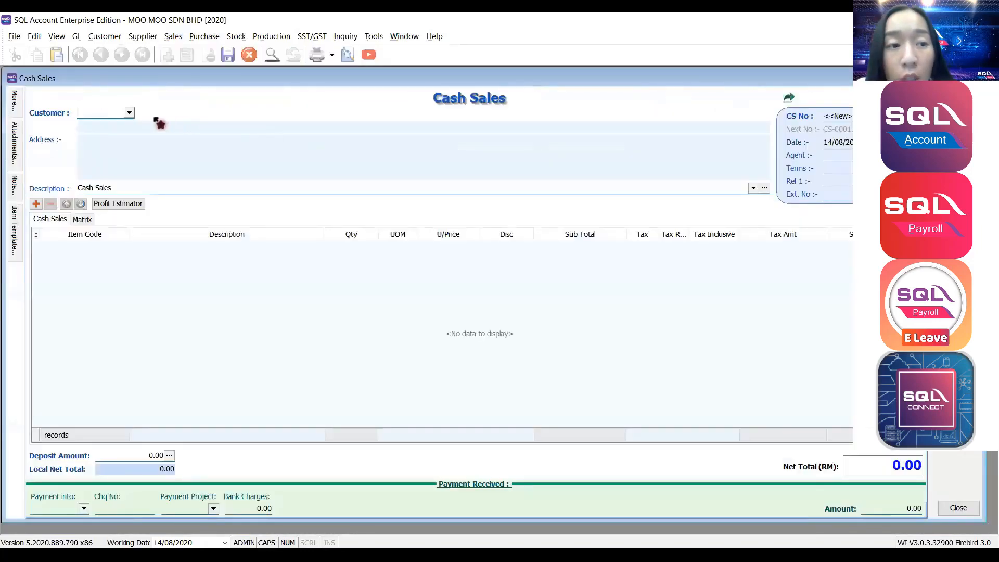
Choose customer CASH SALES (300-C0001) and overwrite its name line with the buyer's name.
click(130, 114)
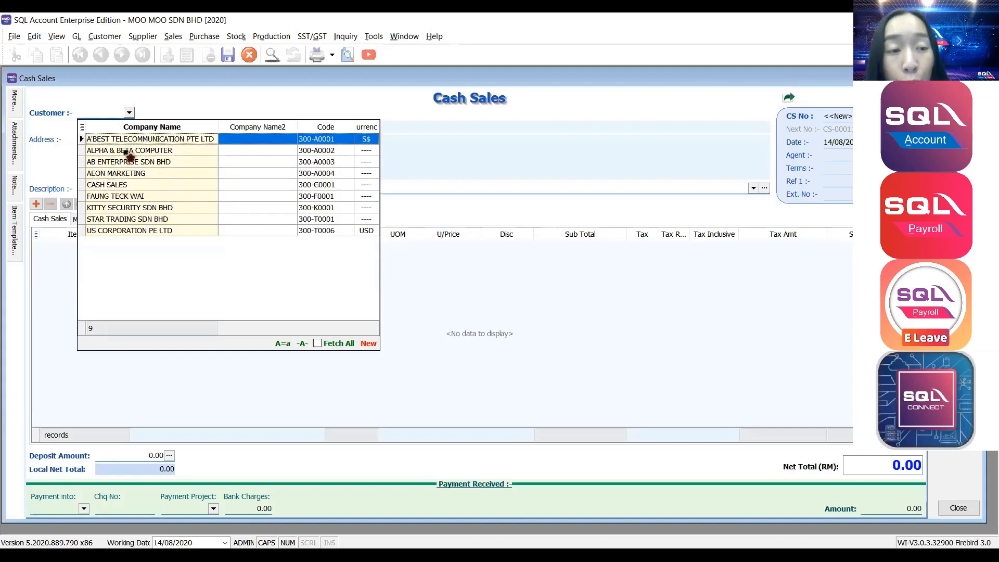
click(120, 188)
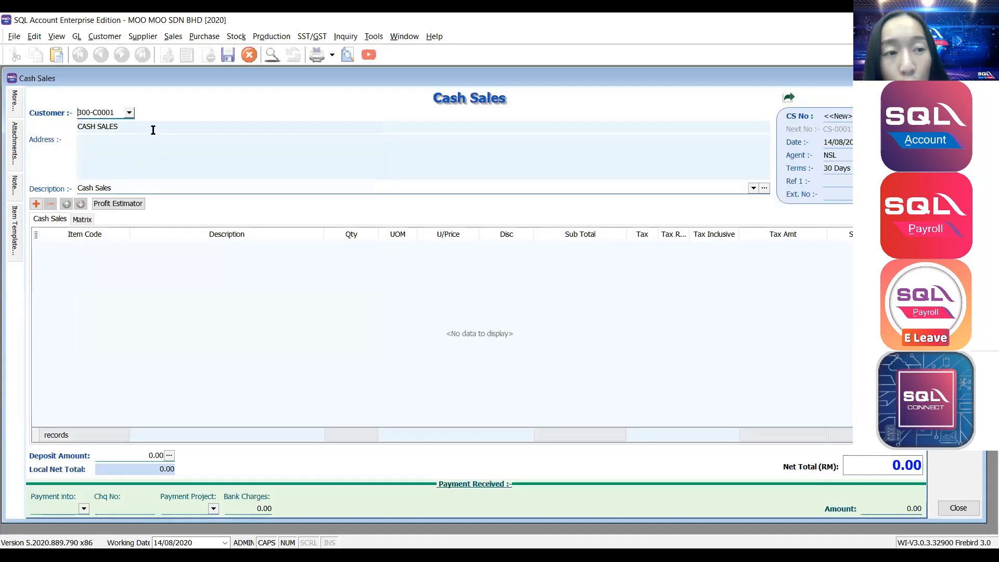
drag(118, 127, 59, 136)
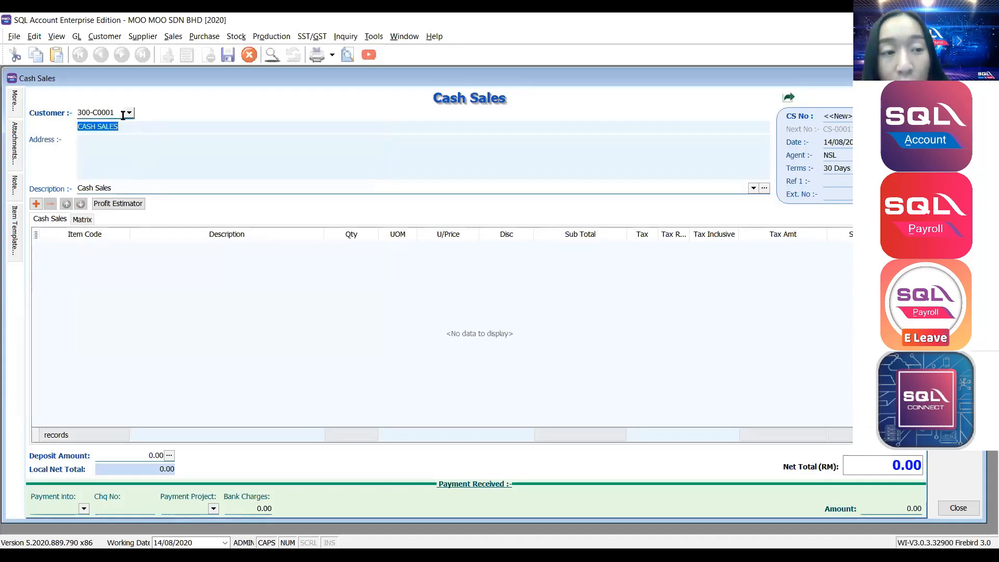
mouse_move(17, 138)
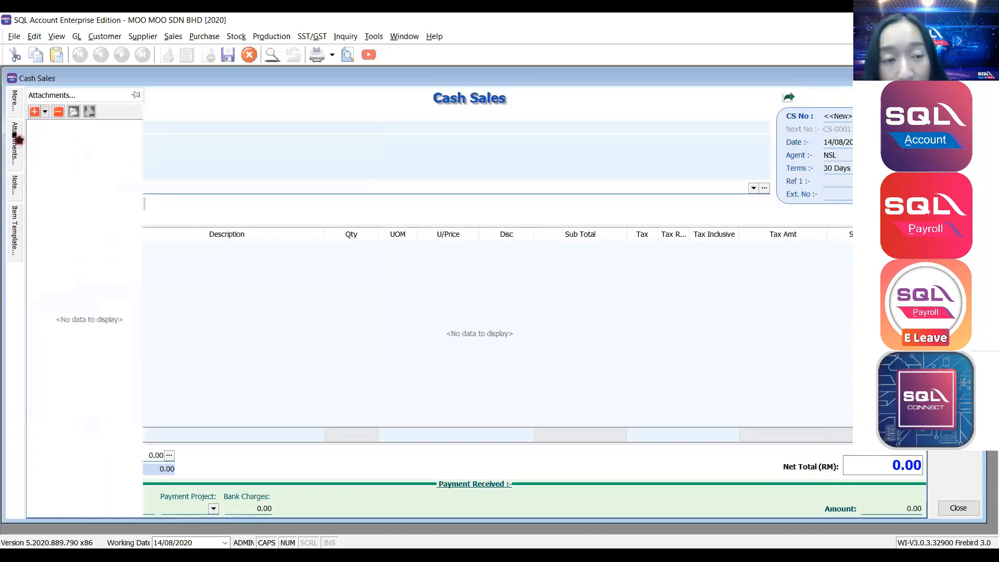
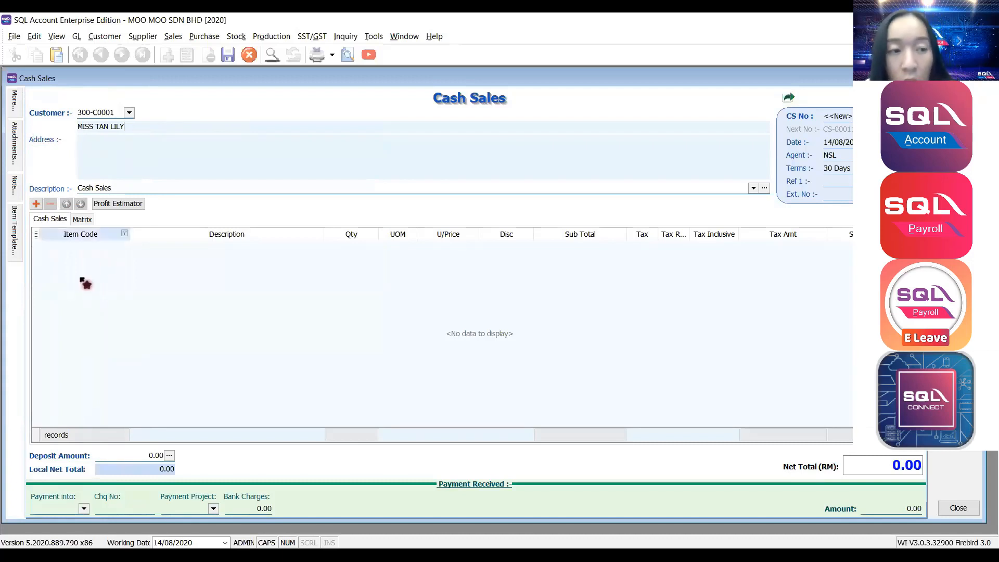
Add a sale line for item C-MILK COW MILK.
click(36, 204)
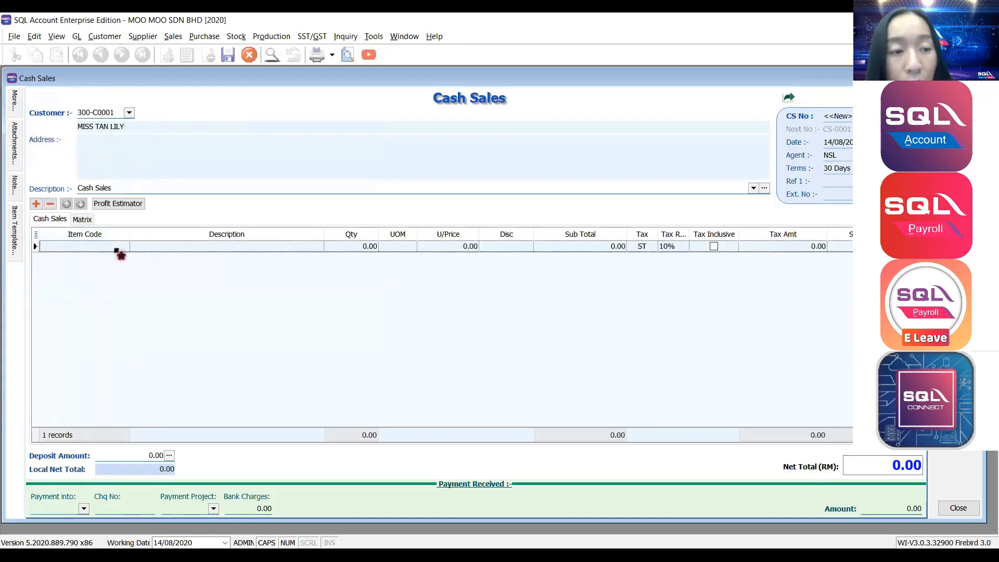
click(123, 247)
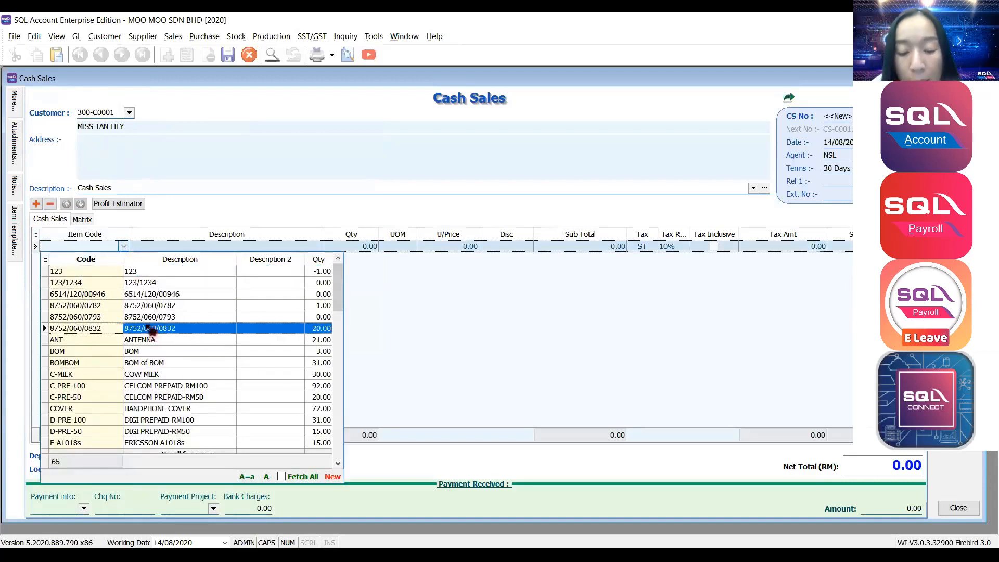
text(C-MILK)
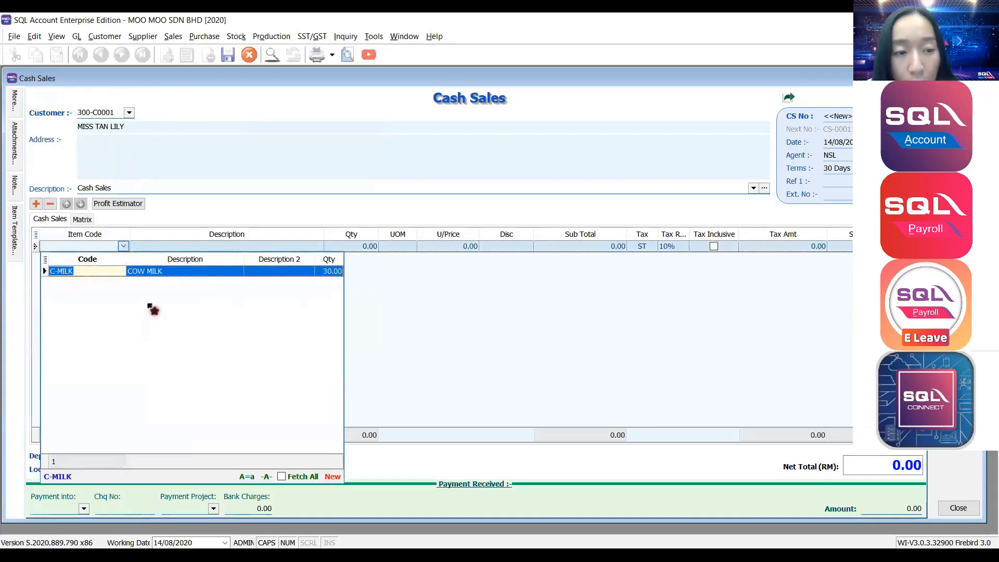
click(153, 273)
key(Return)
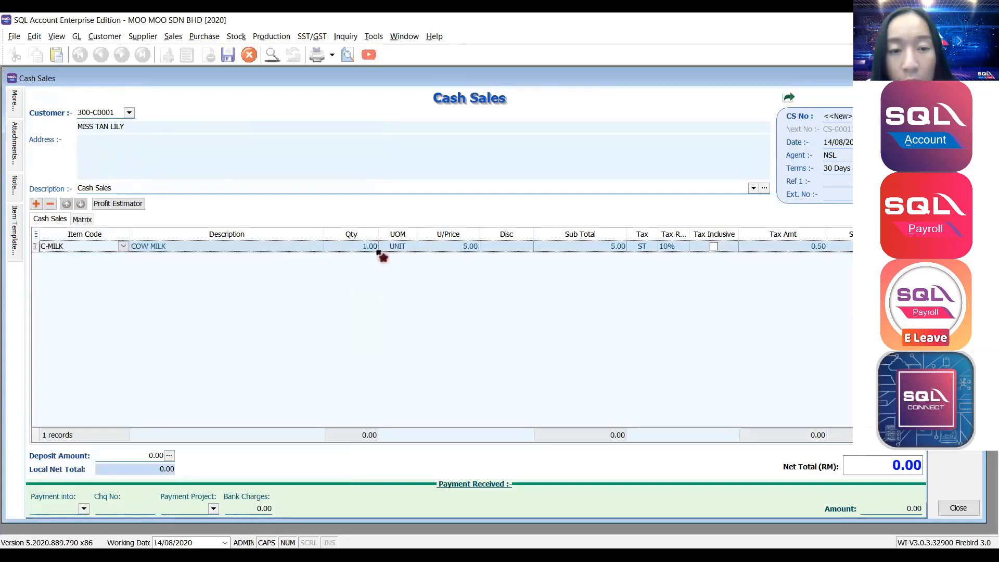
Set quantity 10 at unit price 5.00 and save, bringing up the payment window.
click(376, 249)
text(10)
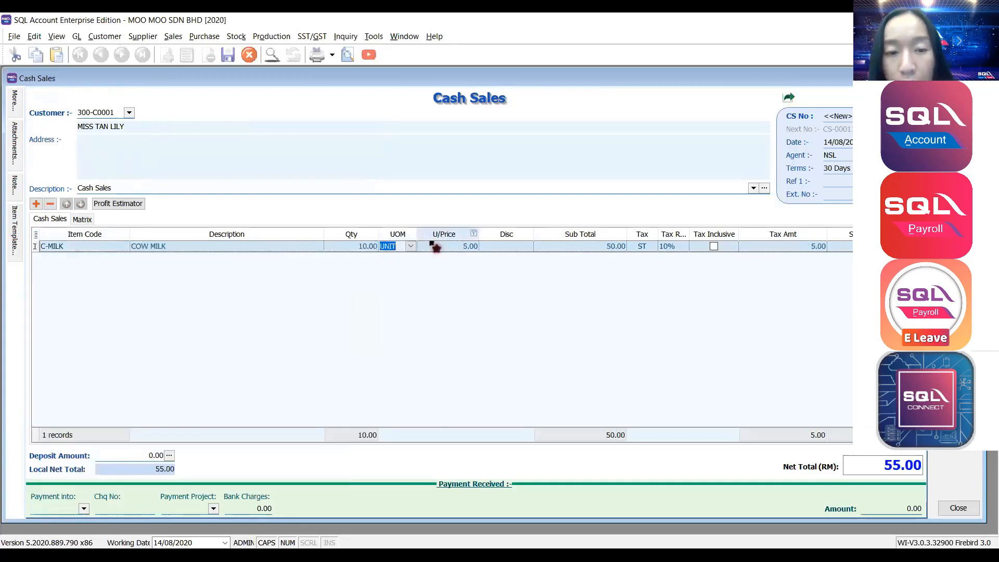
click(446, 247)
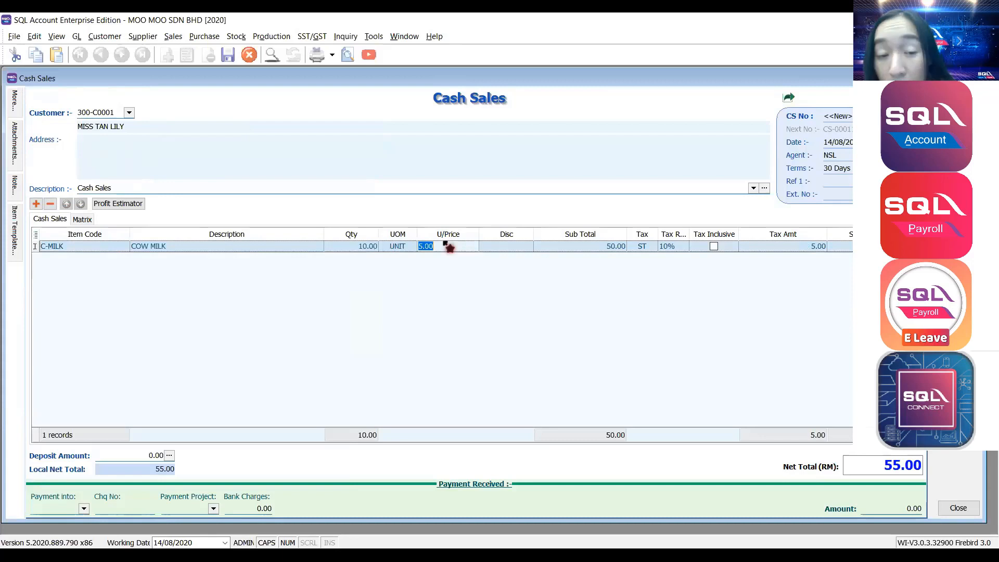
click(632, 259)
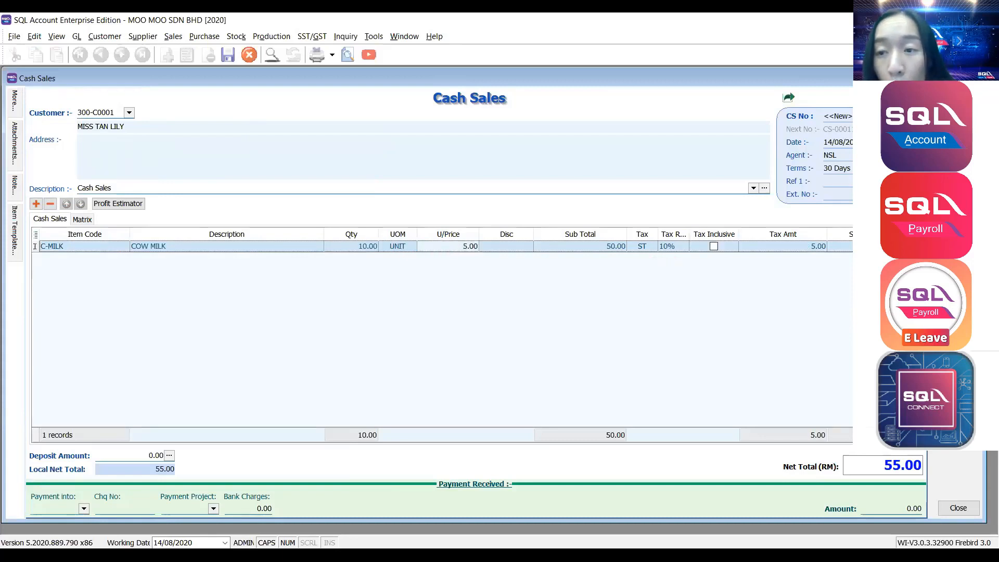
key(ctrl+s)
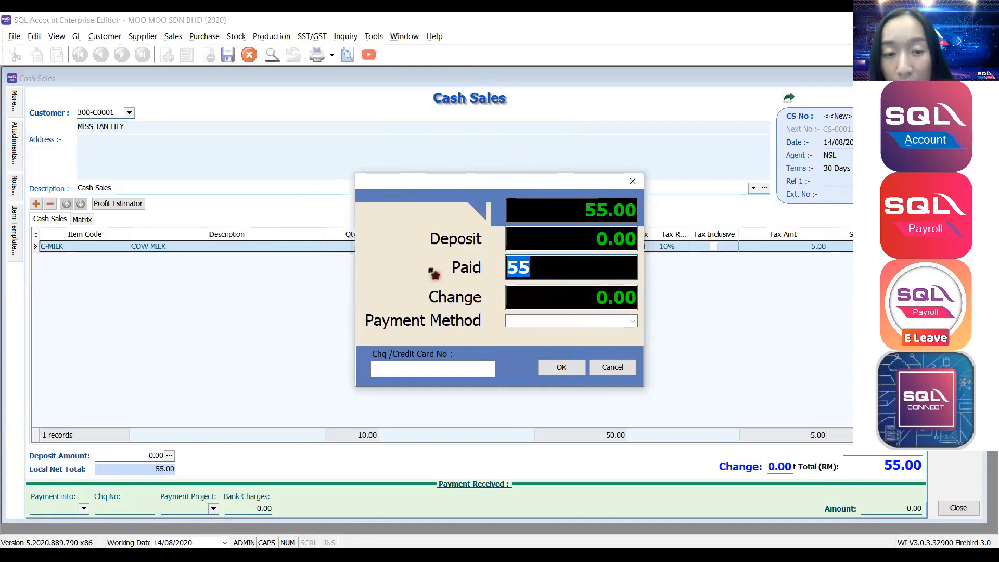
Pay the 55.00 into 320-000 CASH IN HAND and open the CS-00011 payment record.
click(544, 319)
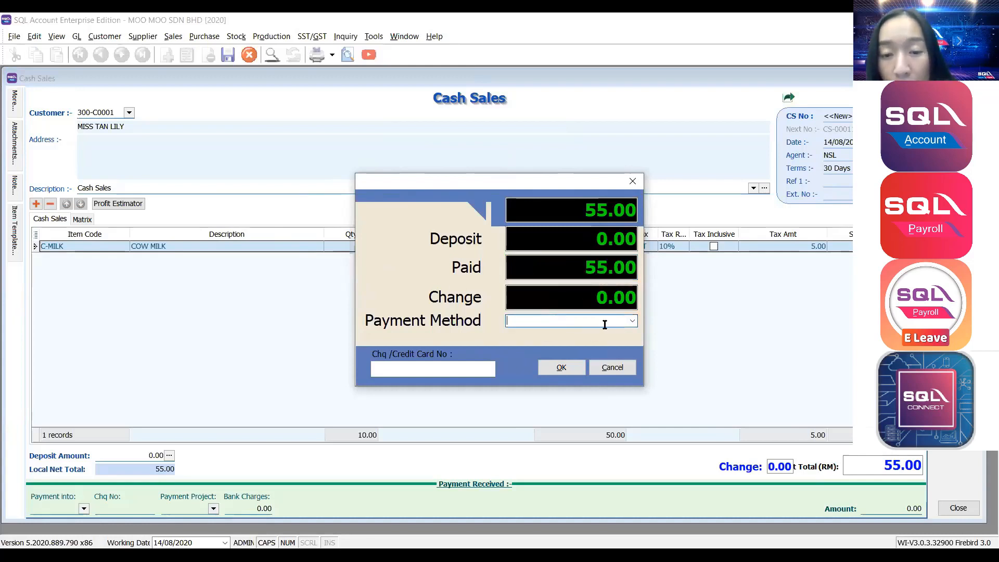
click(633, 321)
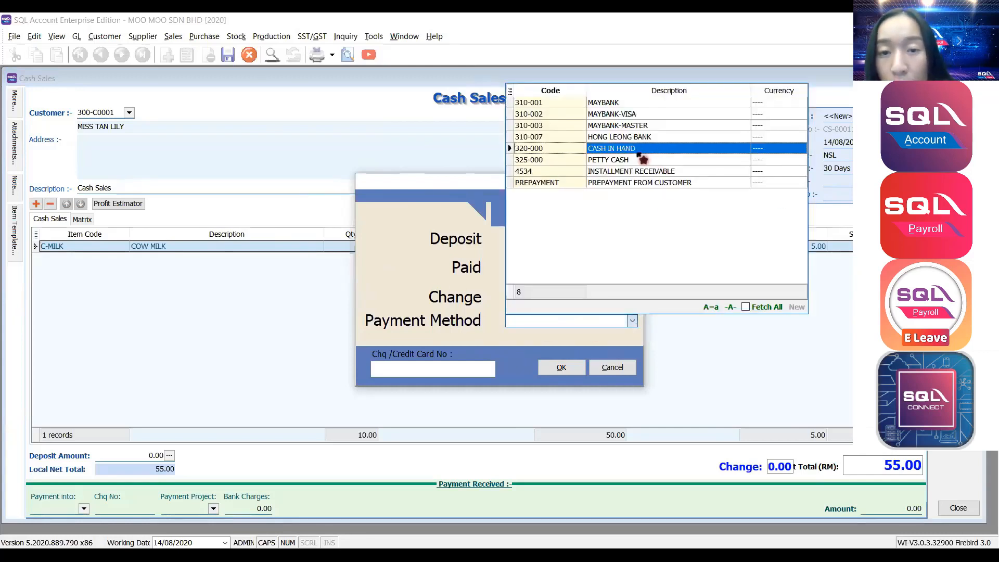
click(633, 152)
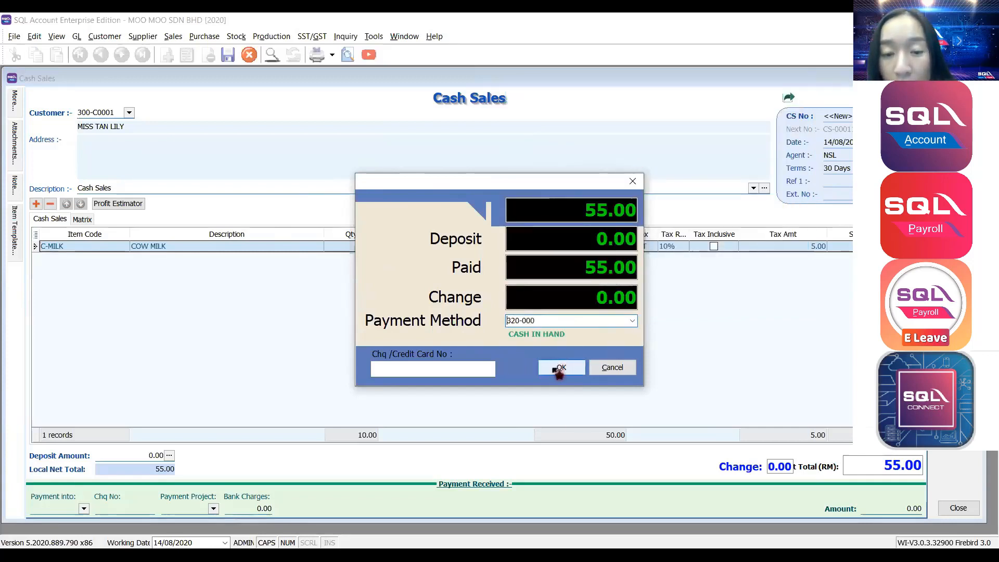
click(560, 369)
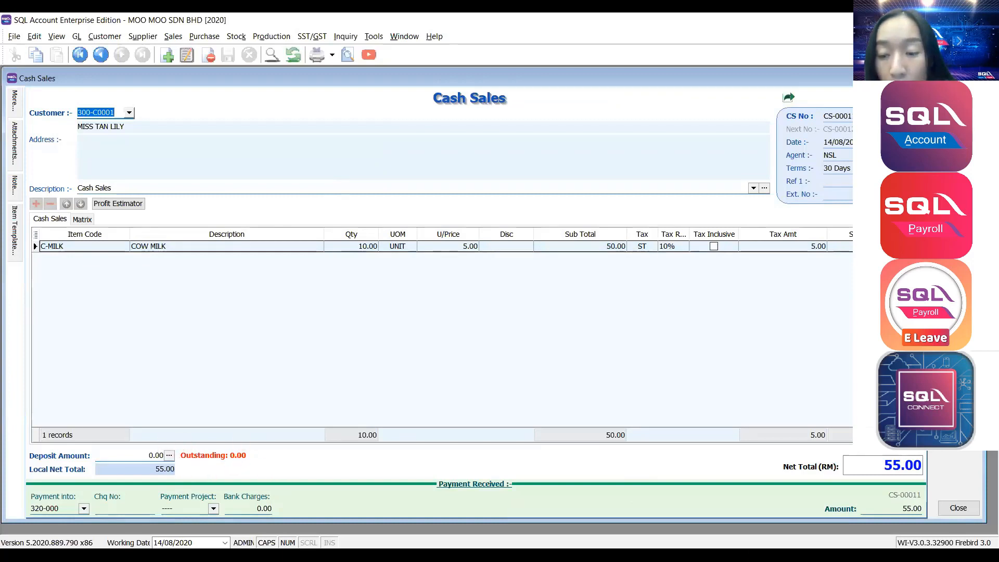
click(909, 501)
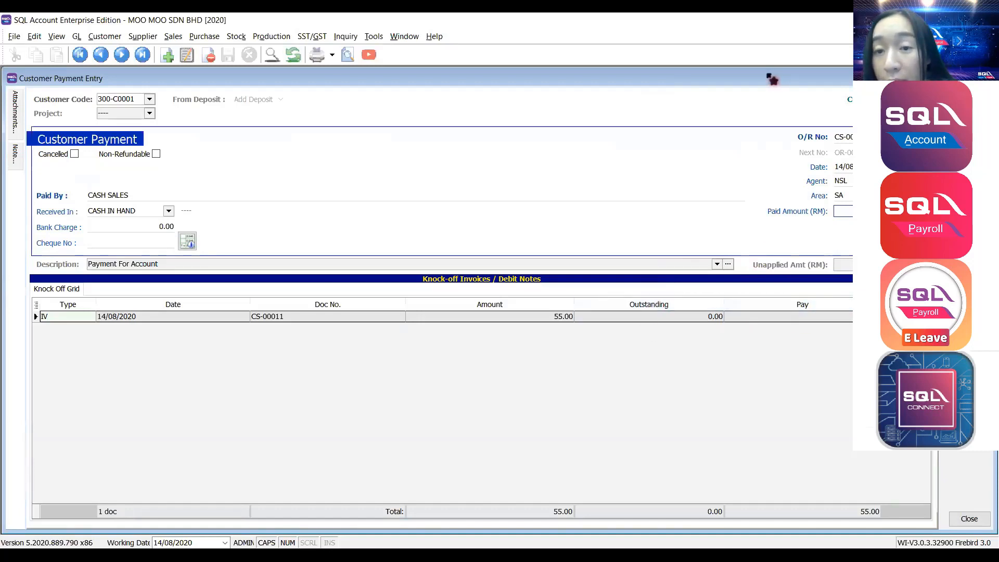
Close the Customer Payment Entry window and the Cash Sales window.
drag(769, 77, 469, 82)
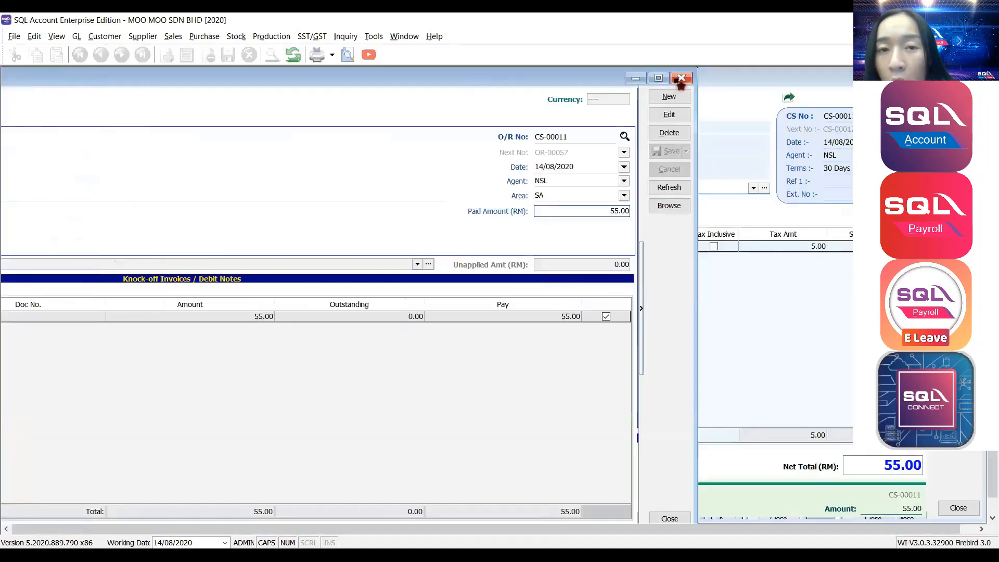
click(679, 80)
double_click(531, 81)
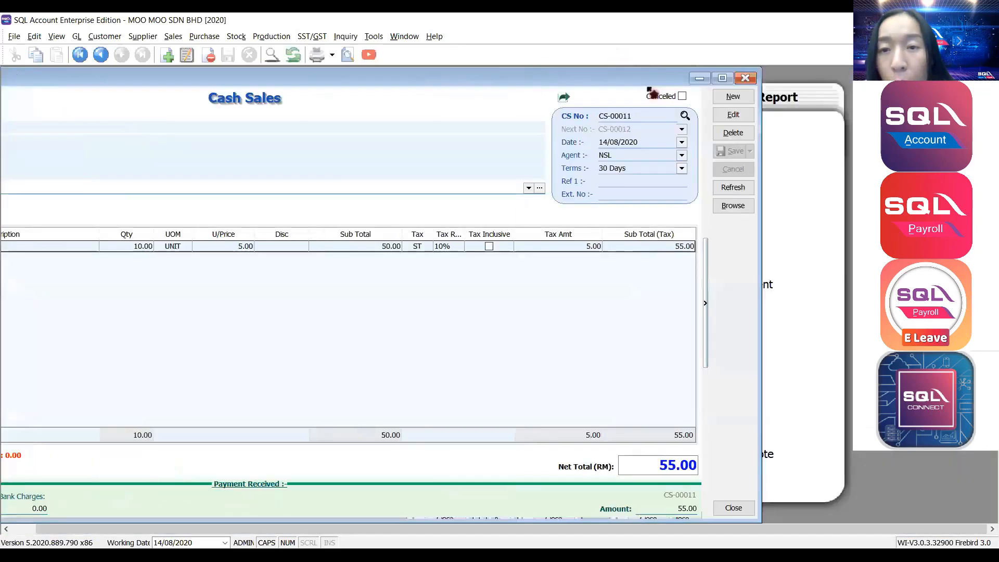
click(745, 78)
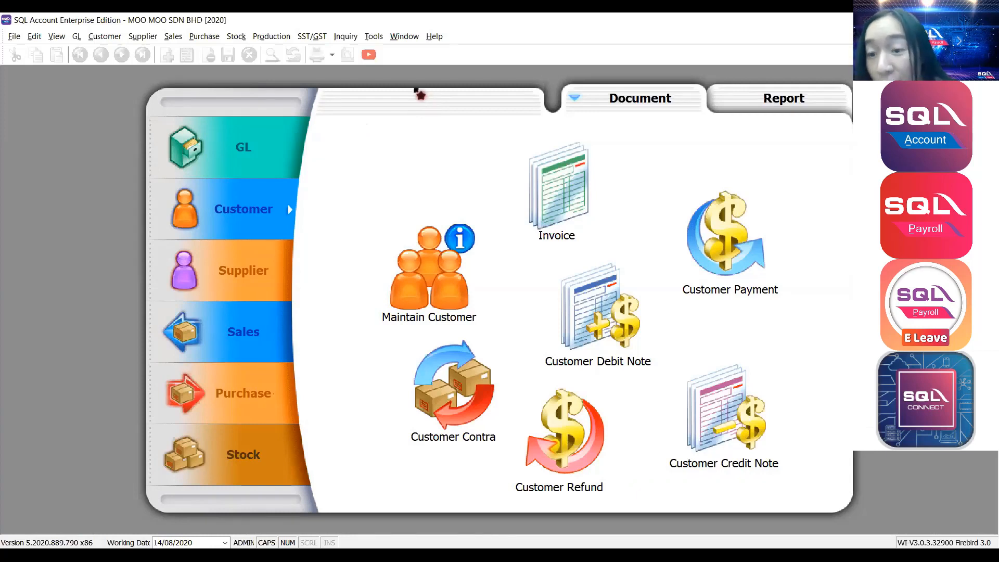
Start a new sales Credit Note for customer AB ENTERPRISE SDN BHD.
click(174, 36)
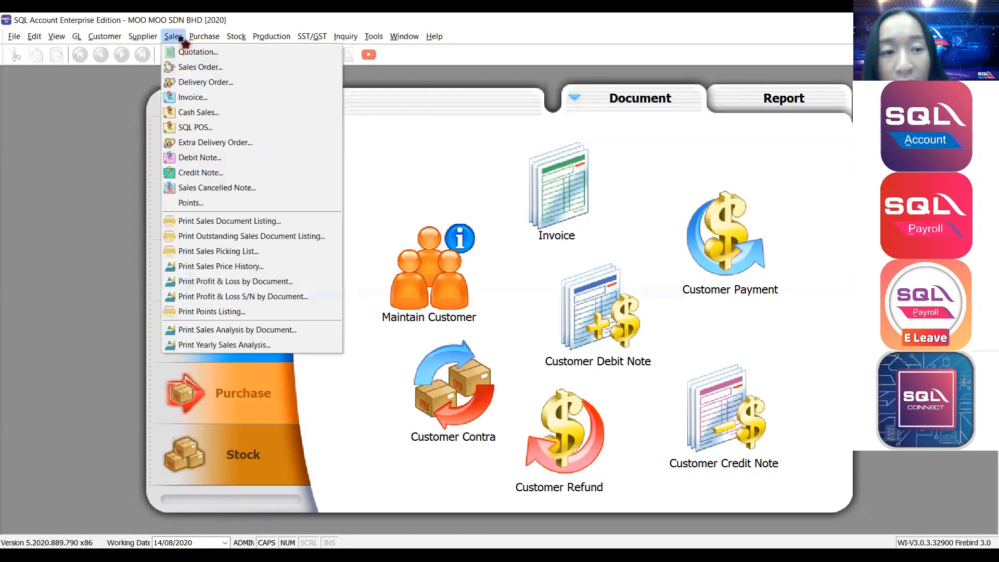
click(204, 173)
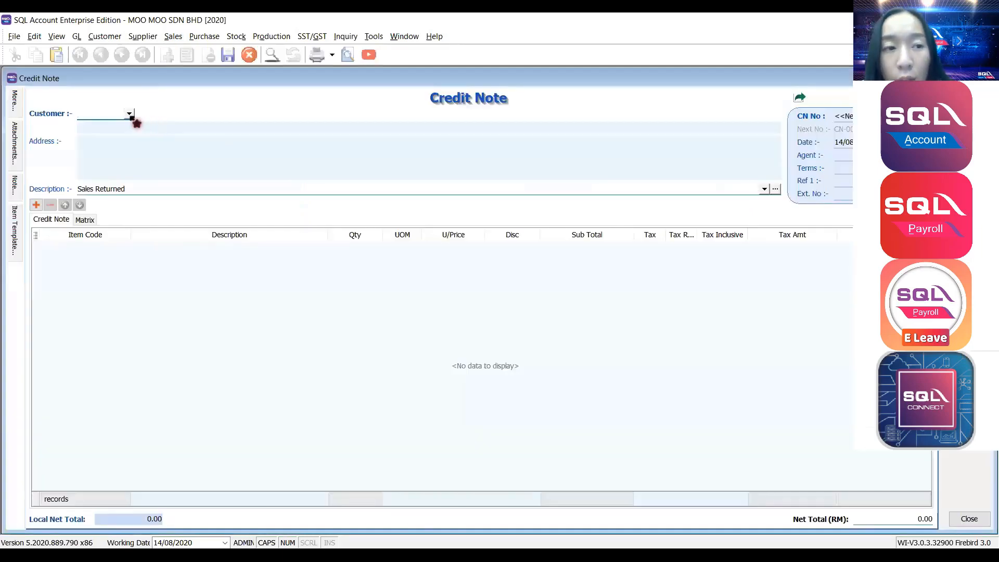
click(130, 114)
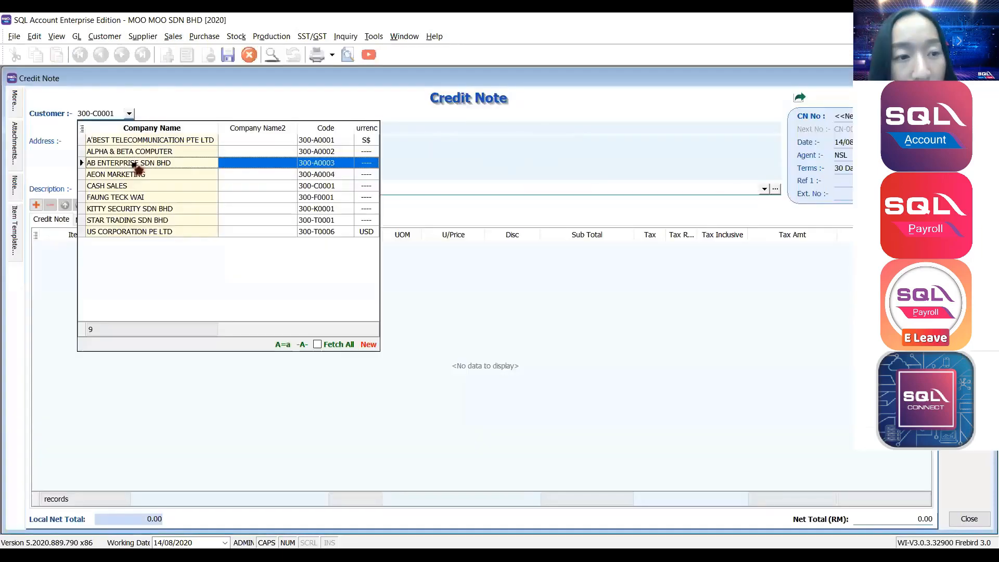
click(135, 165)
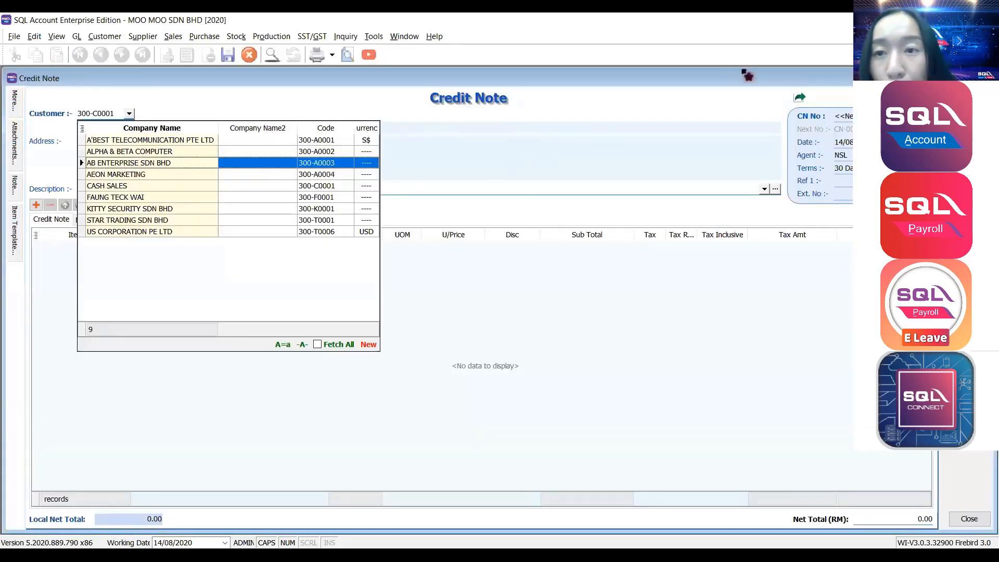
Transfer the N-3350 line from sales invoice IV-00006 into the credit note.
right_click(527, 92)
click(569, 98)
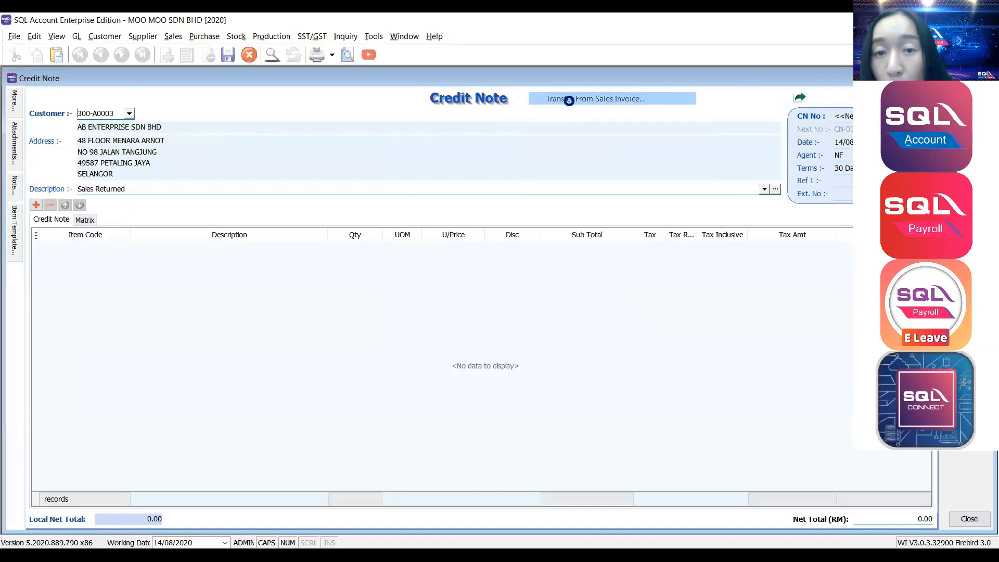
click(274, 179)
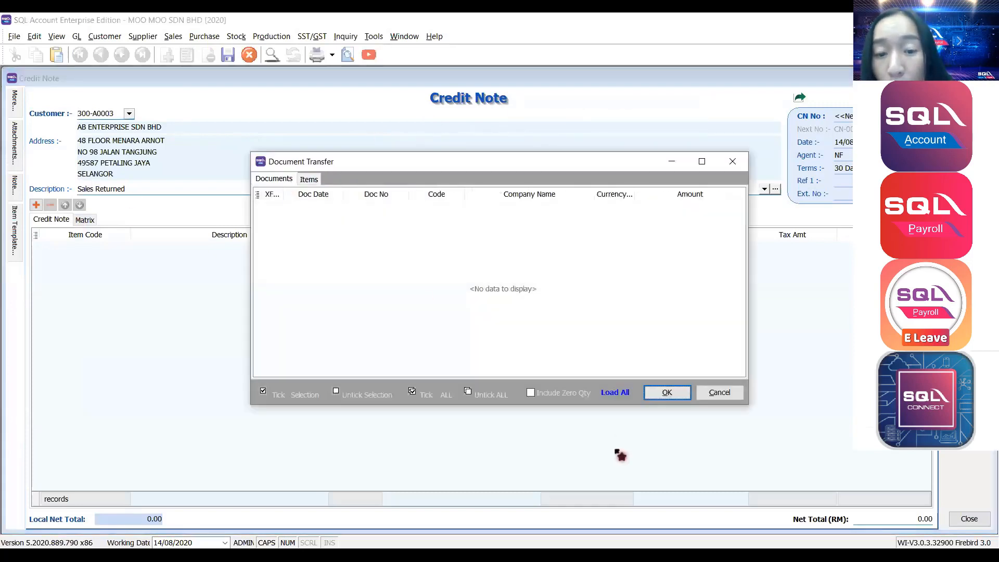
click(615, 392)
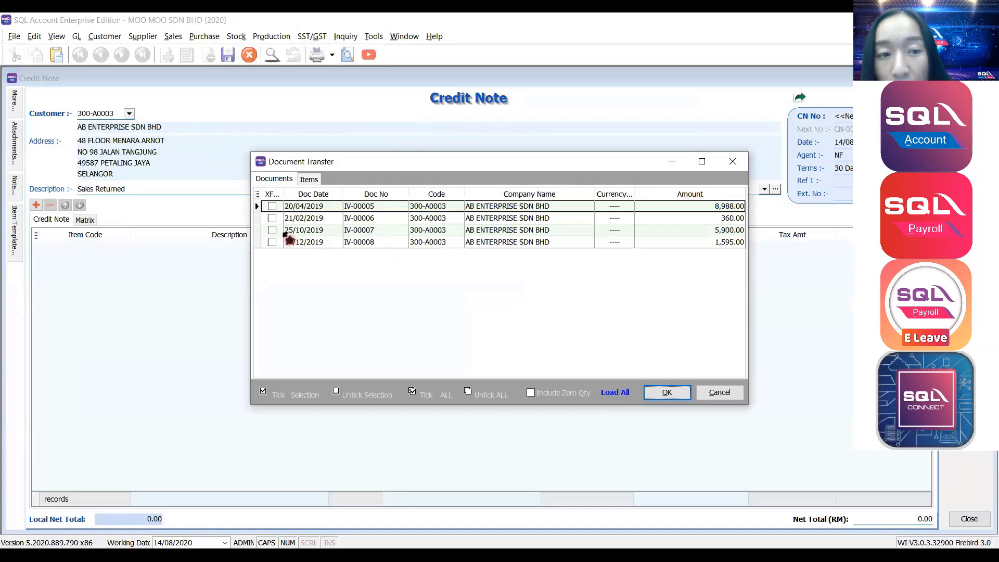
click(272, 218)
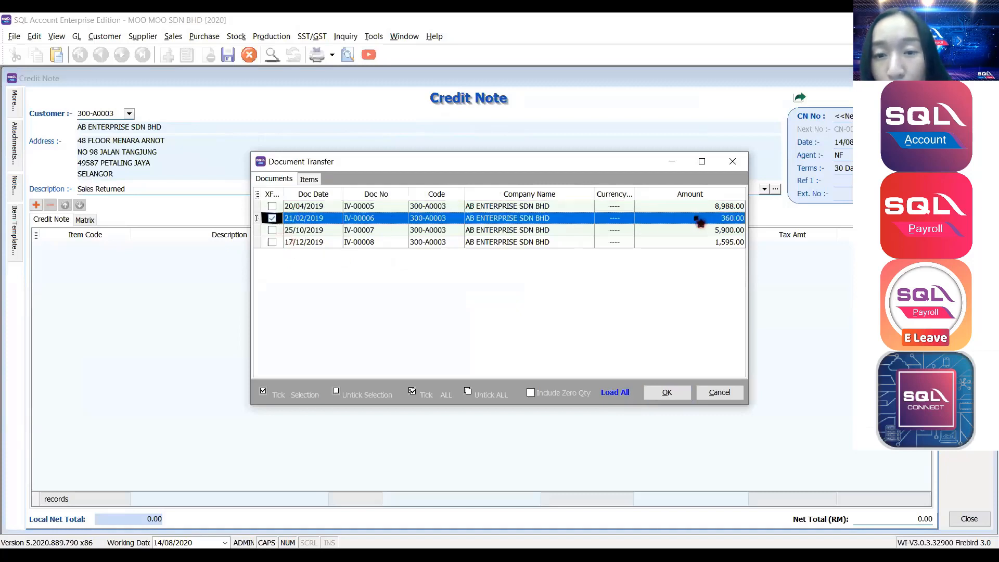
click(678, 395)
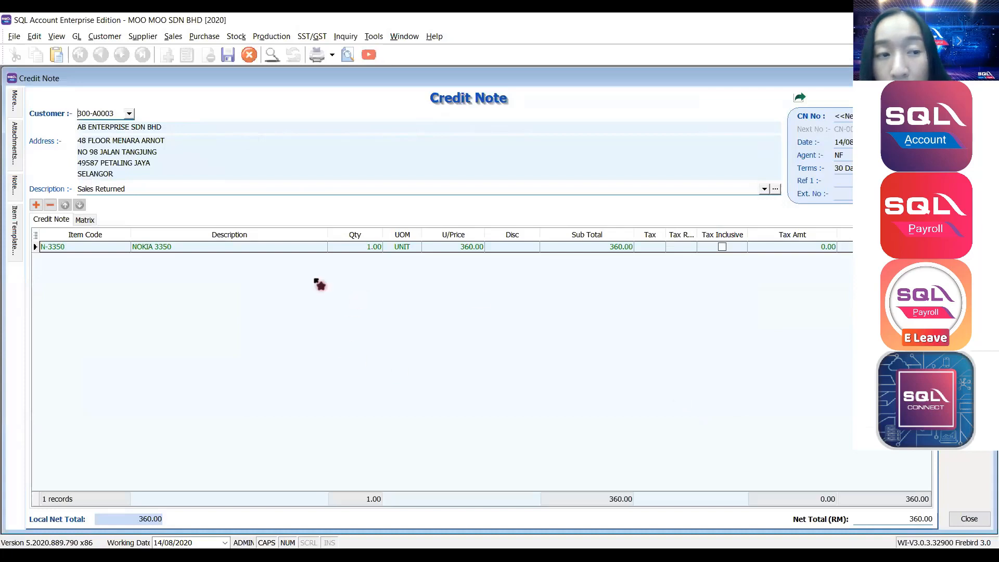
Change the N-3350 line description from NOKIA 3350 to DAMAGED.
click(116, 249)
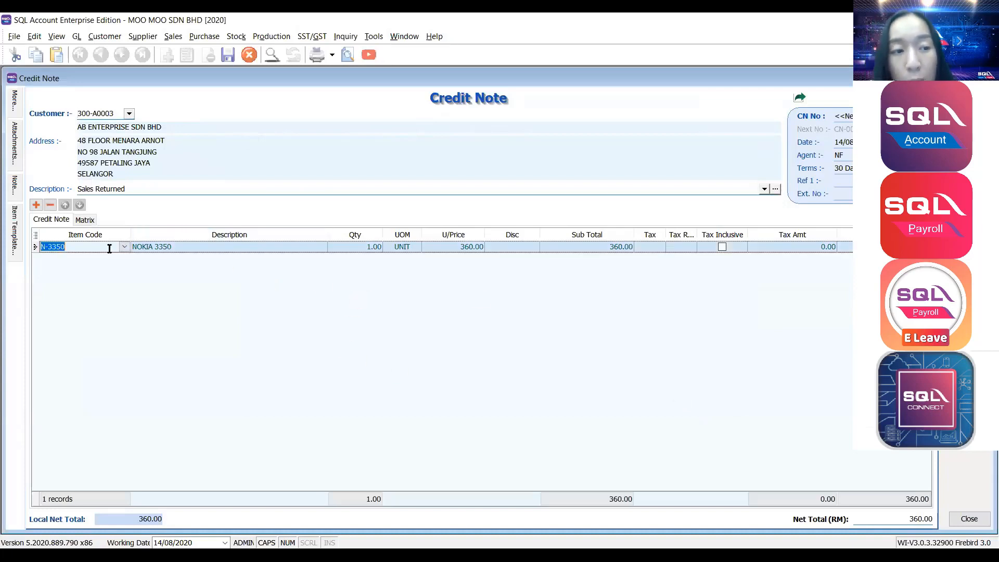
click(140, 247)
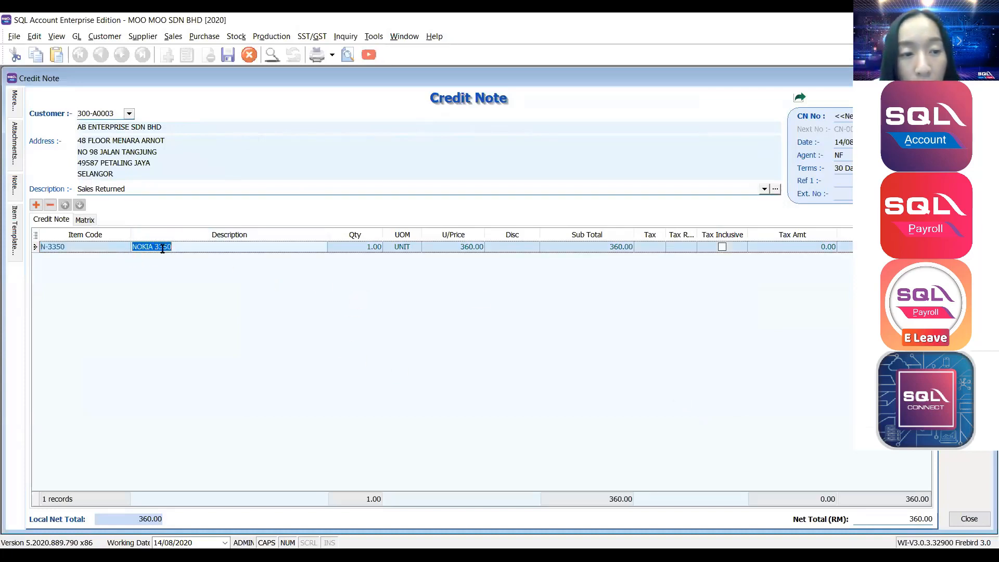
text(DAMAGED)
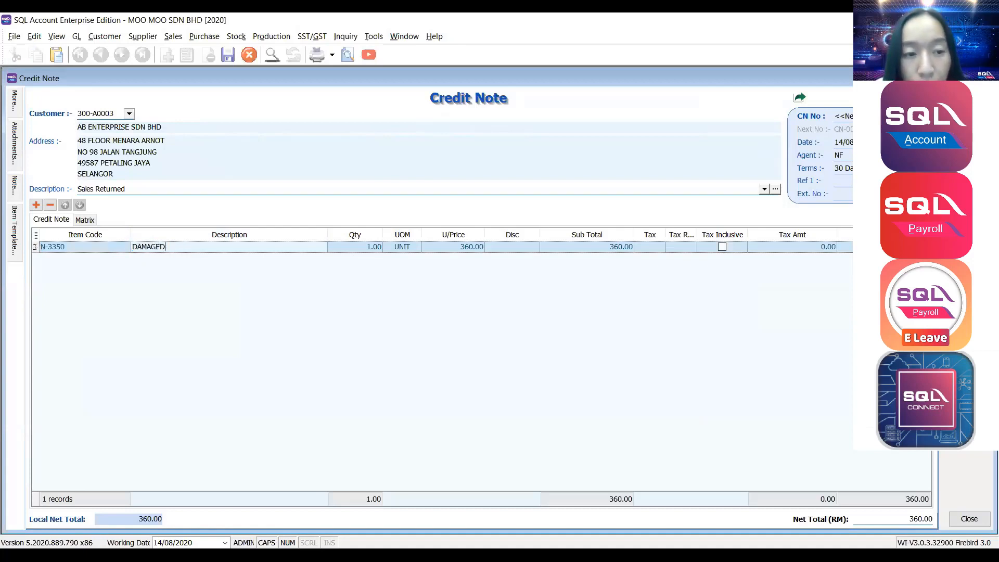
click(139, 295)
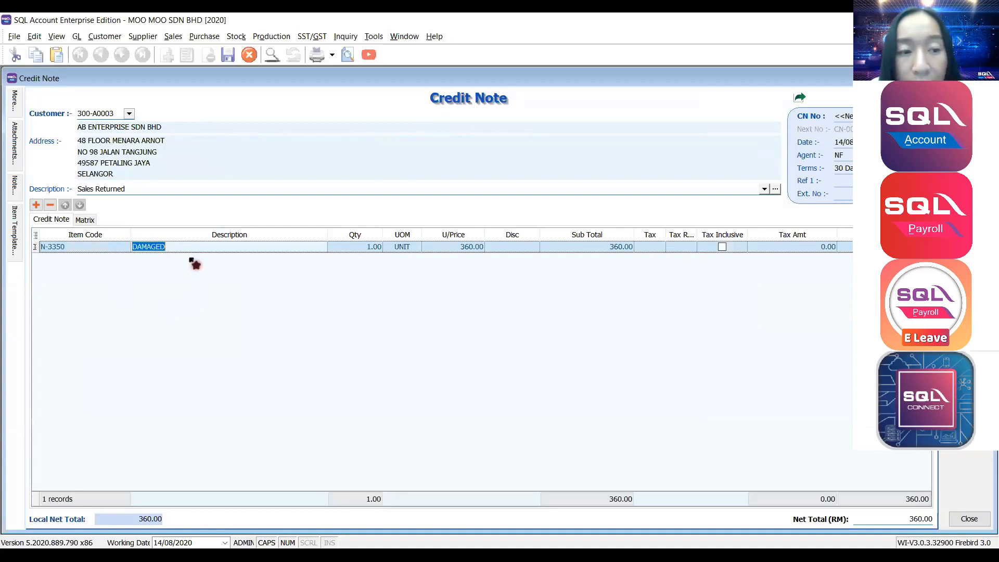
drag(191, 247, 69, 247)
click(460, 278)
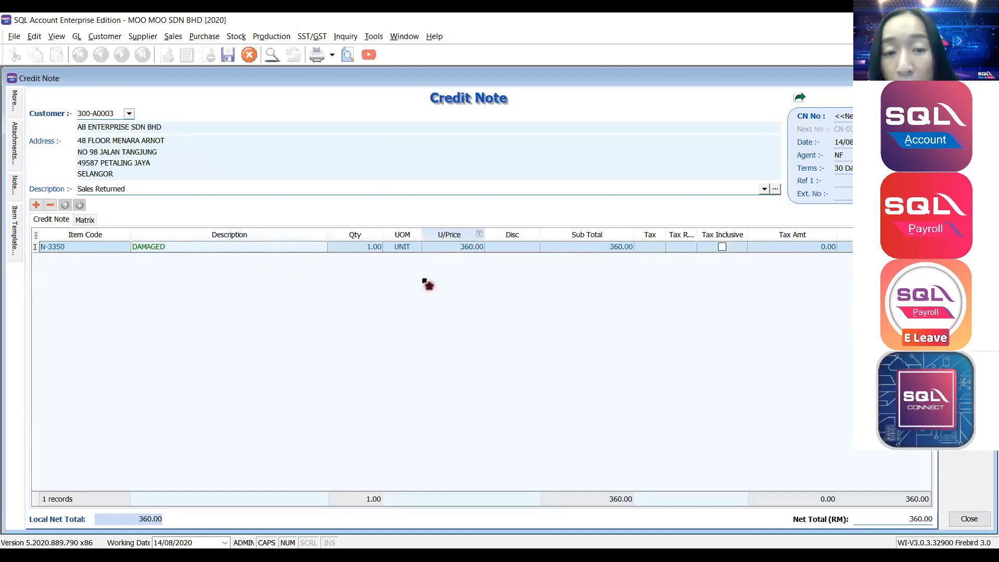
key(ctrl+2)
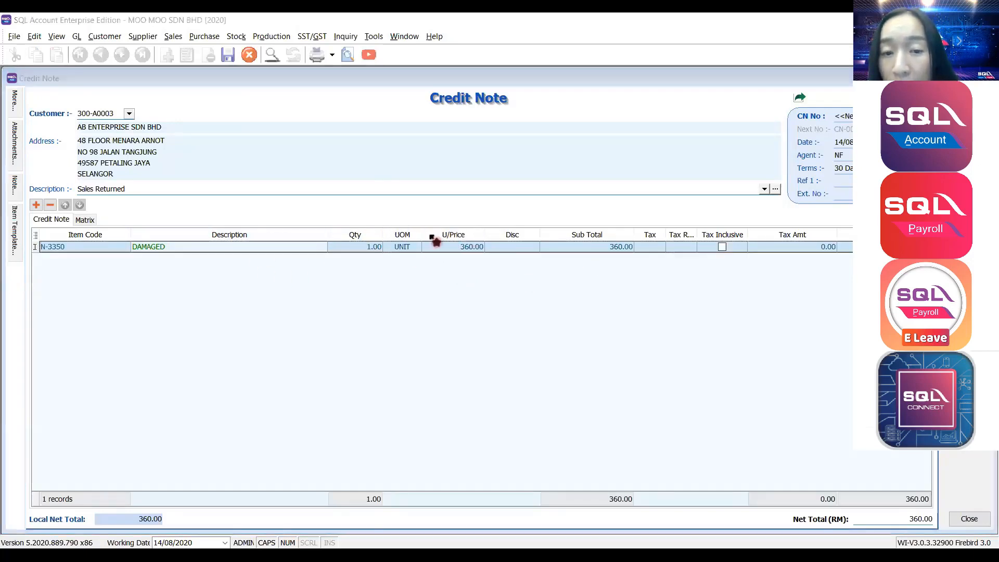
key(Escape)
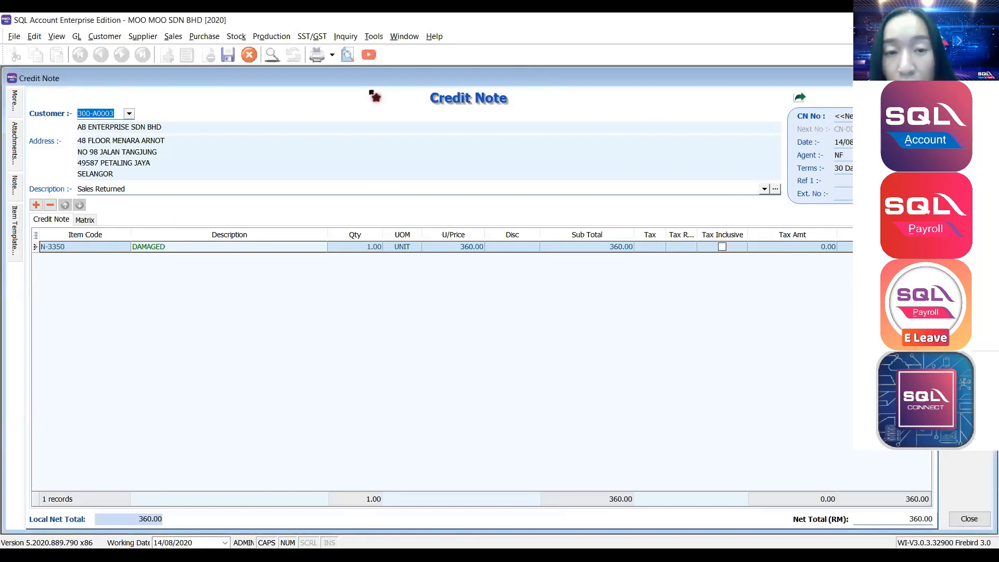
Open the Customer Credit Note list showing CN-00020 for 360.00.
key(super+d)
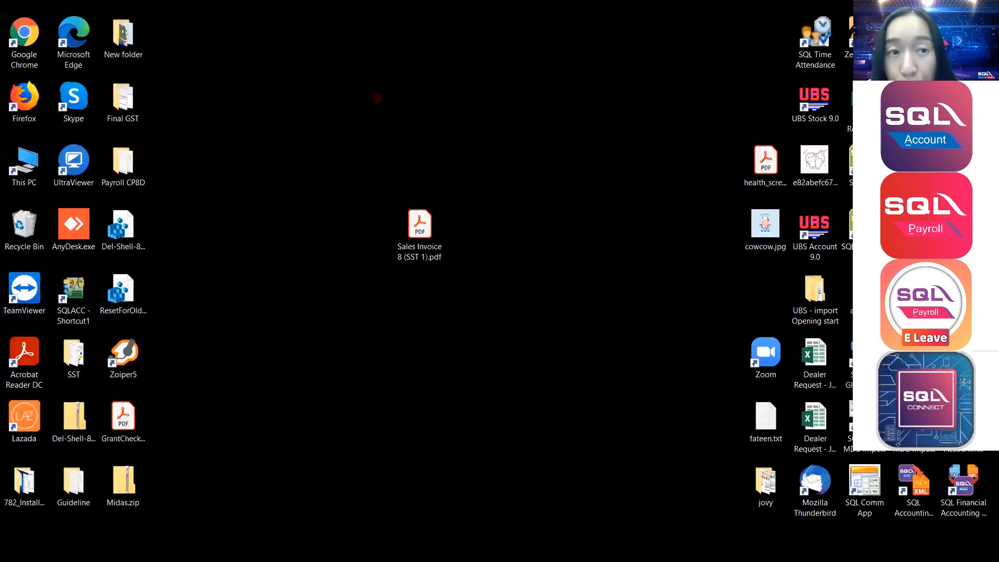
key(super+d)
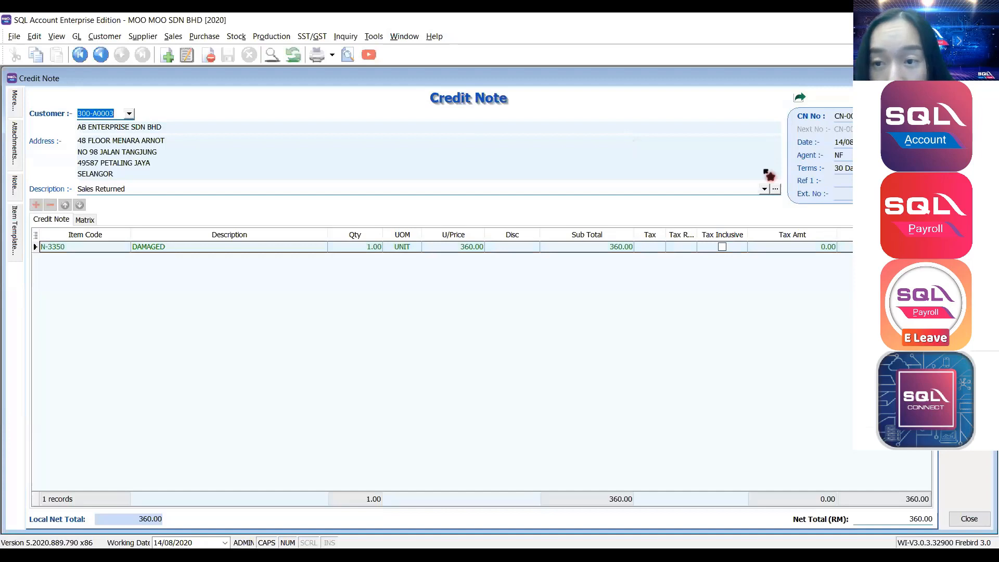
click(842, 116)
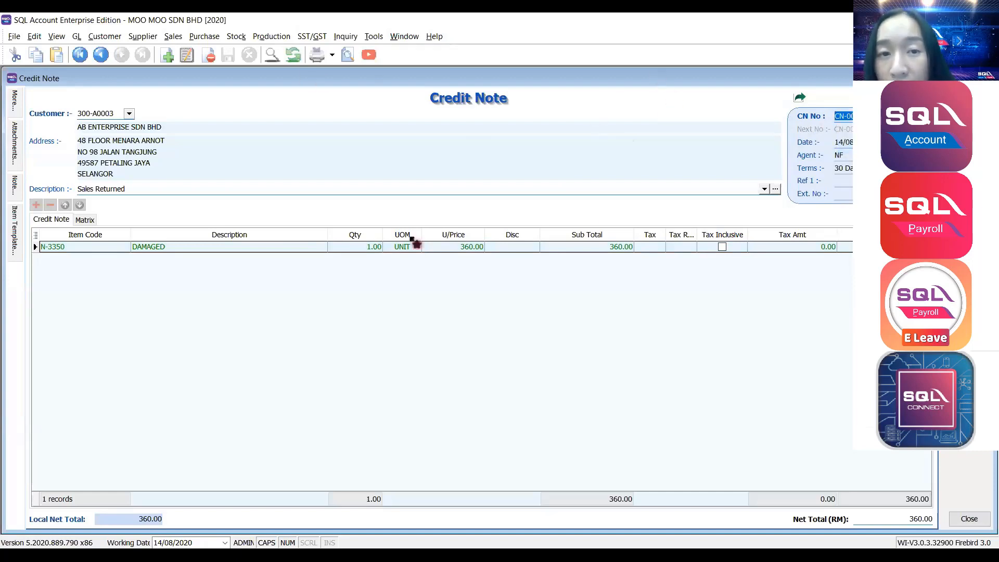
click(99, 38)
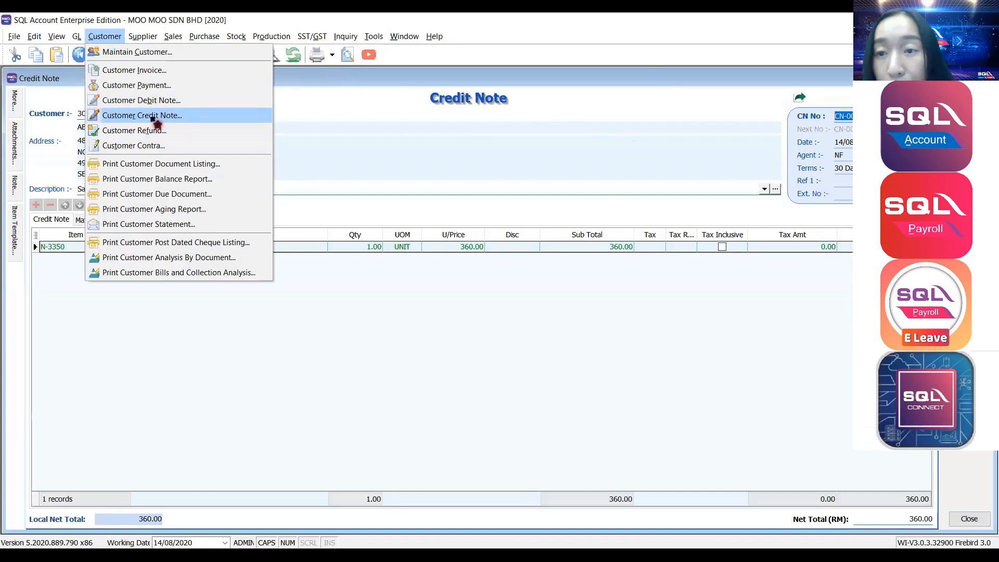
click(152, 117)
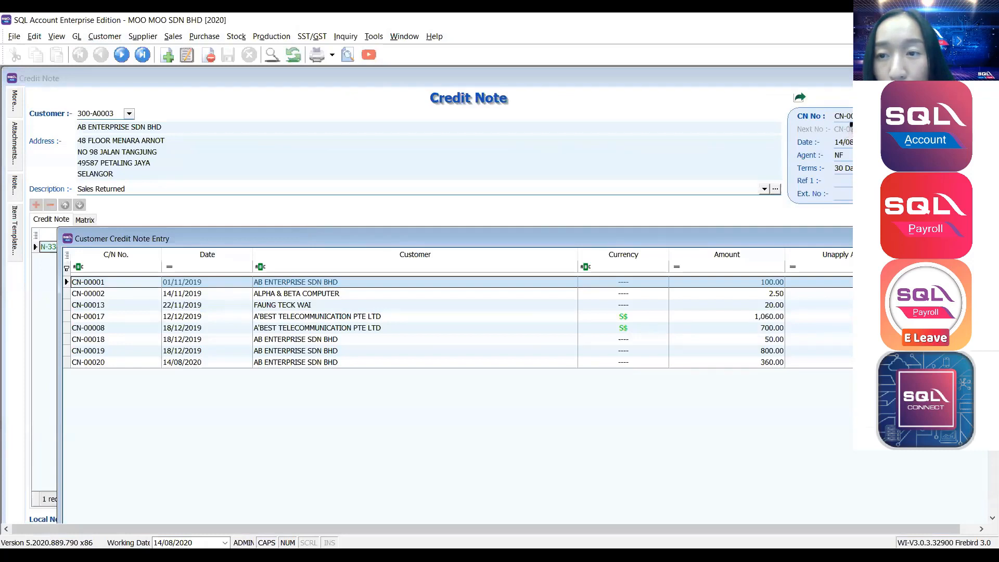
Open CN-00020 and tile it vertically beside the sales Credit Note form.
click(108, 363)
double_click(108, 363)
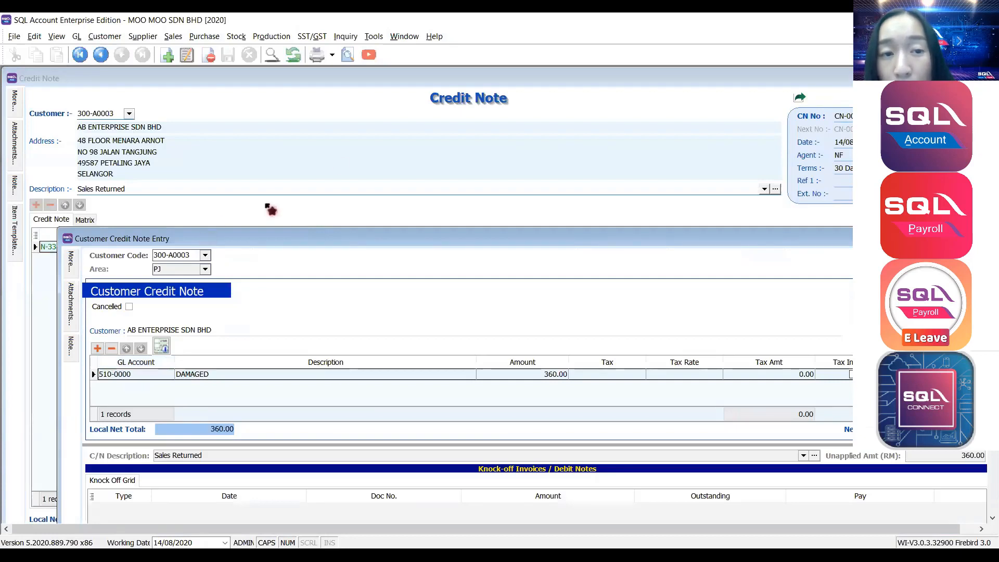
click(404, 36)
click(409, 49)
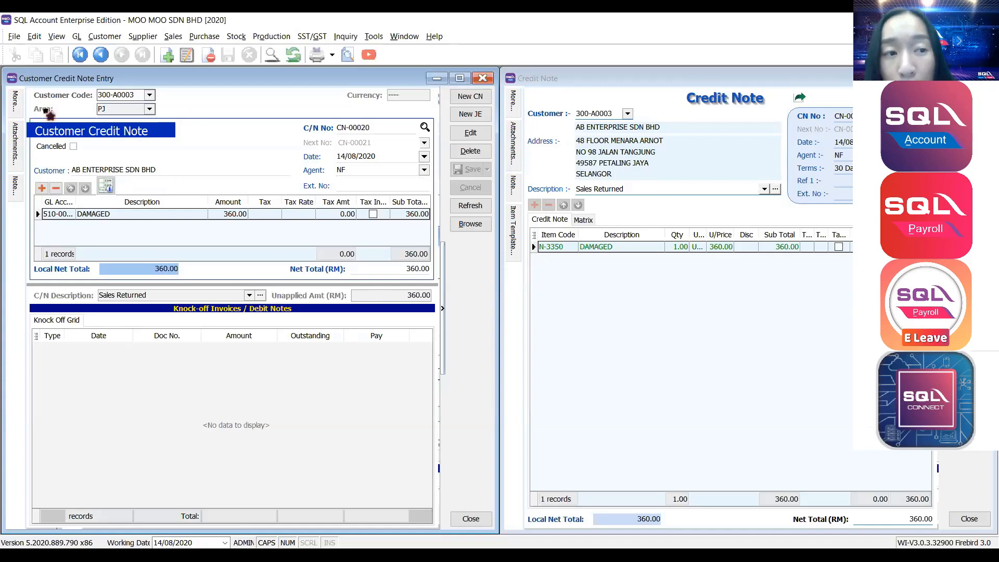
Edit CN-00020, knock off 360.00 against IV-00006, and save.
click(473, 133)
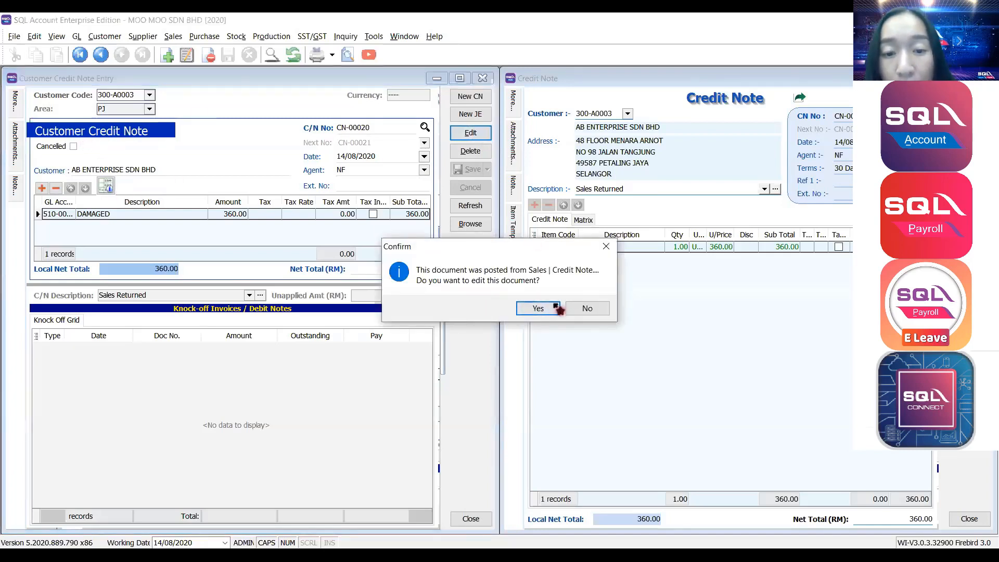
click(538, 309)
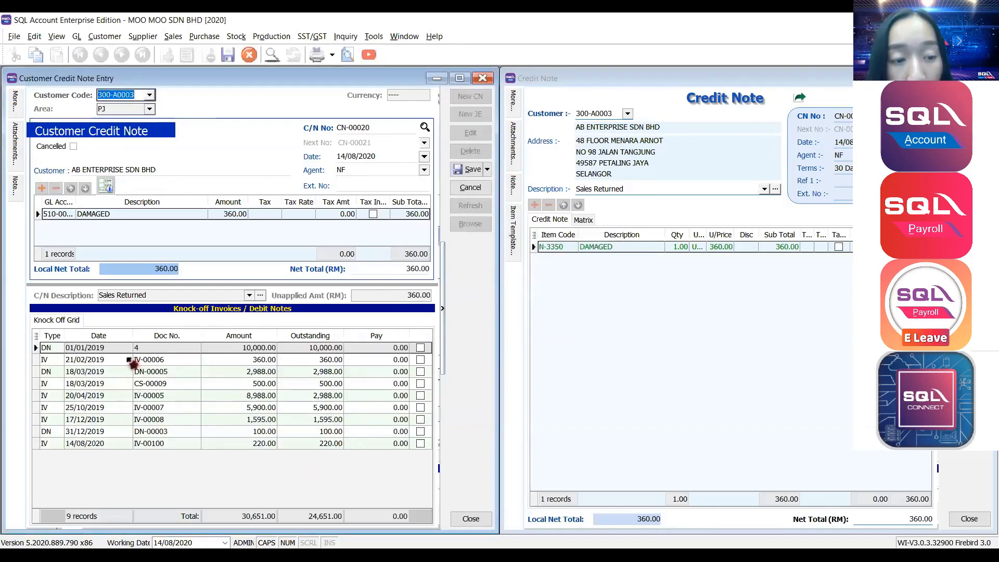
click(146, 361)
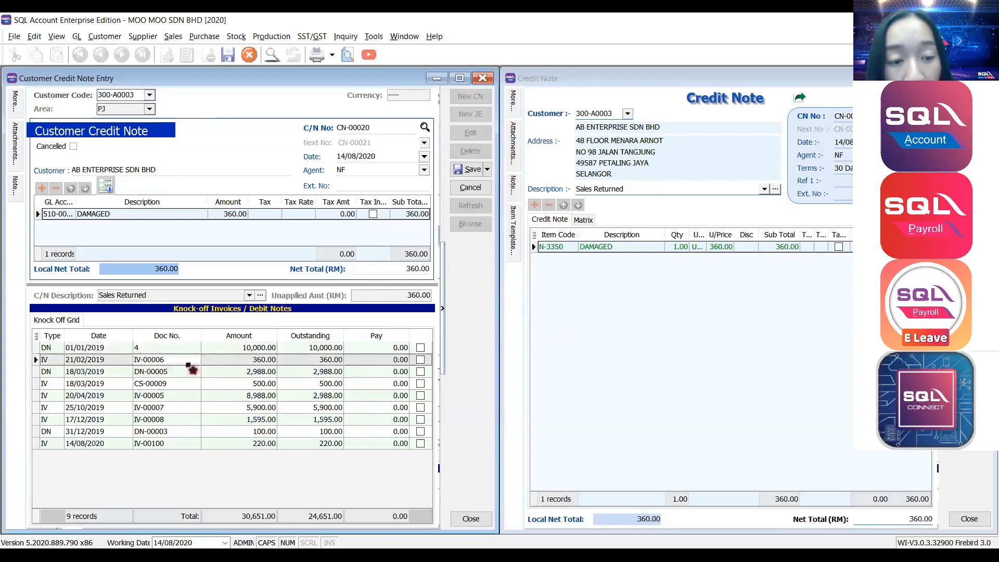
click(420, 360)
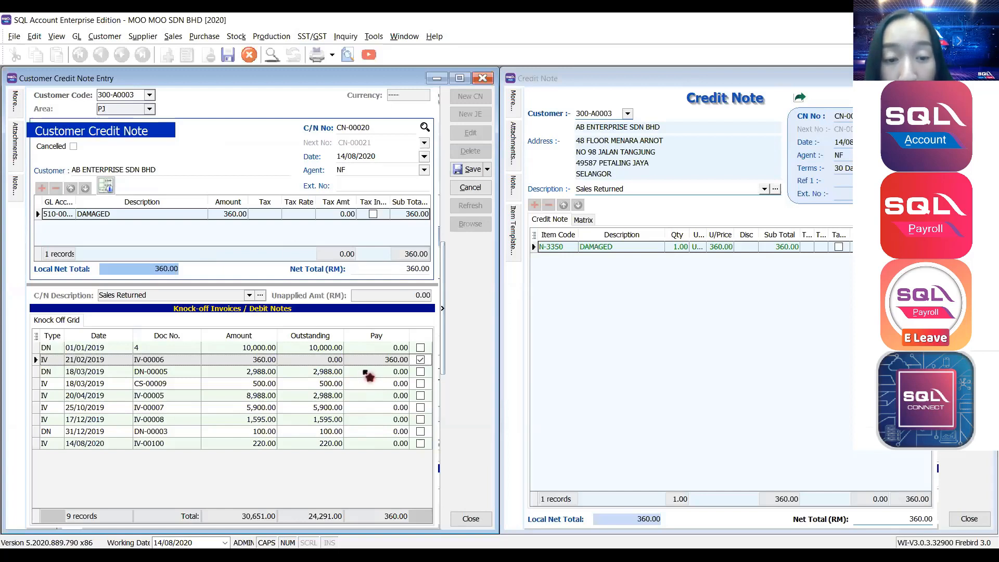
click(473, 172)
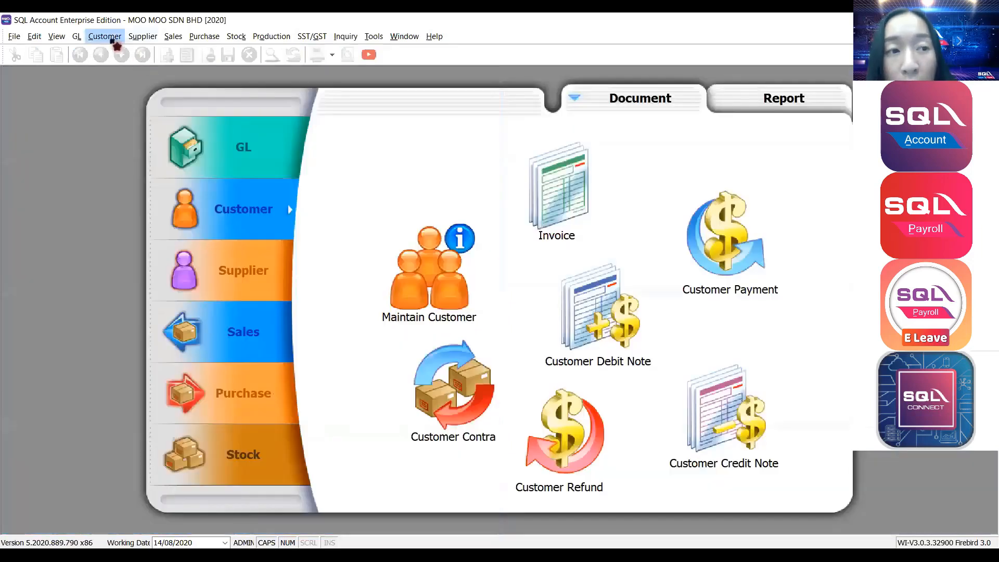
Reopen the Customer Credit Note list, dismiss the Sales menu, and maximize the list window.
click(105, 36)
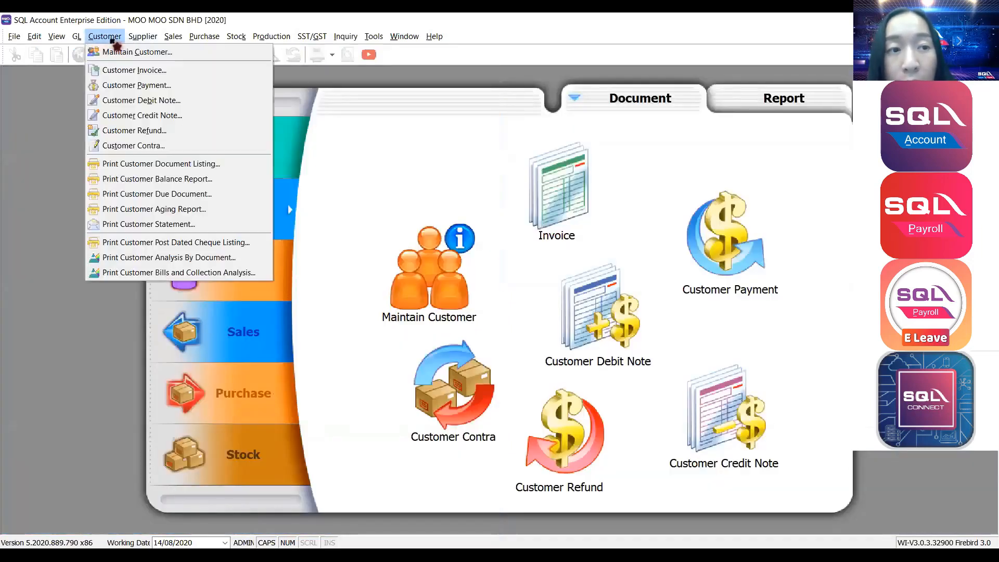
click(126, 115)
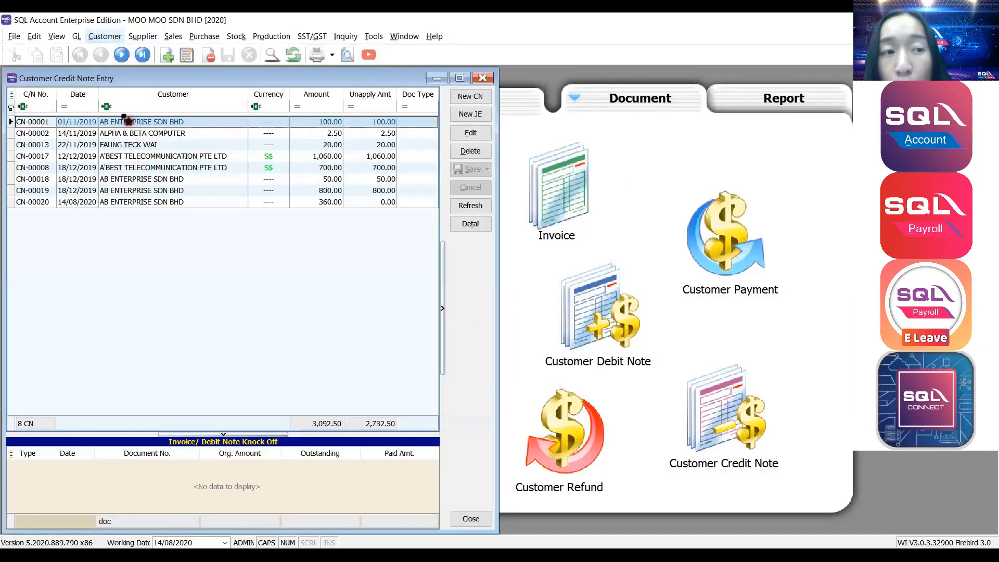
click(180, 37)
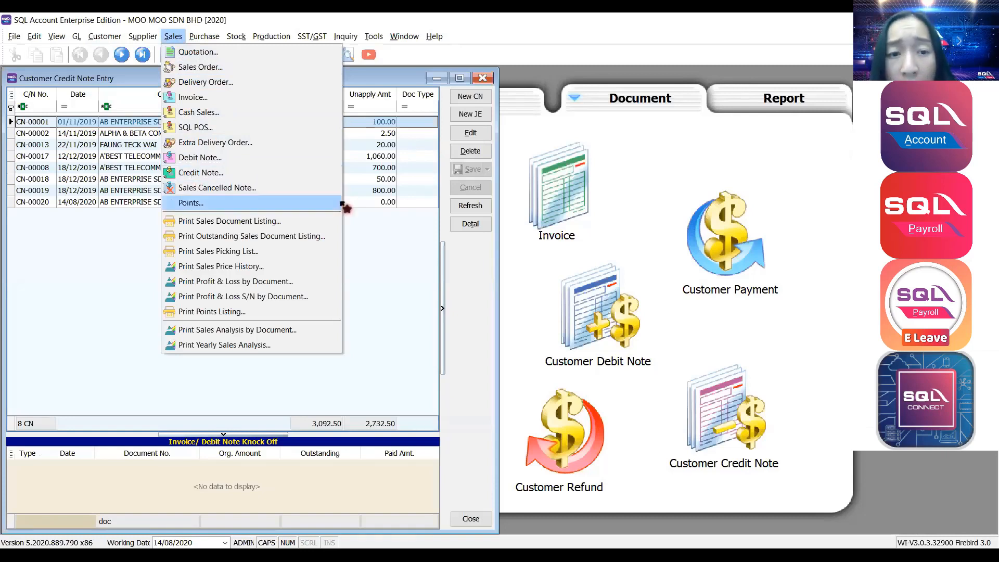
click(404, 249)
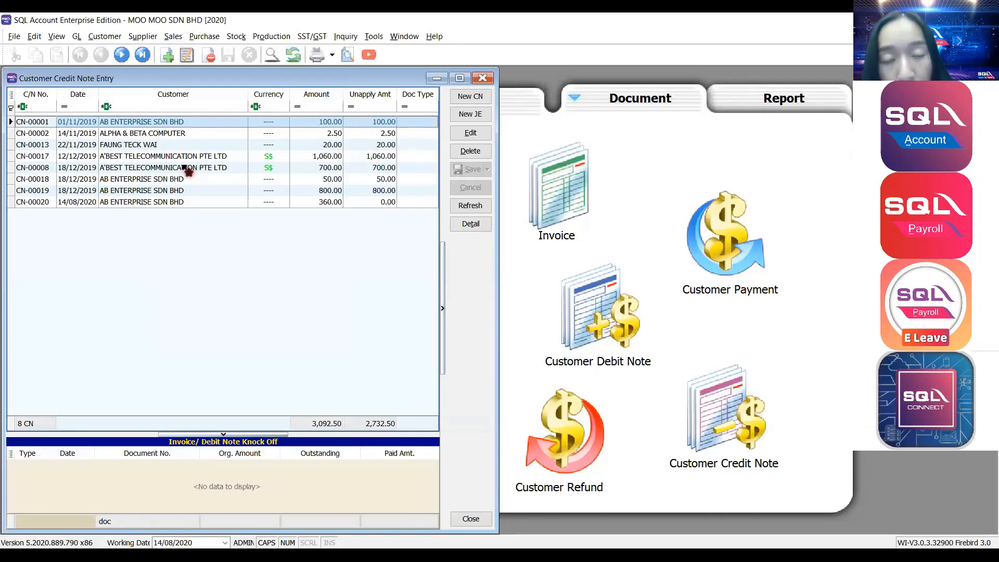
click(460, 78)
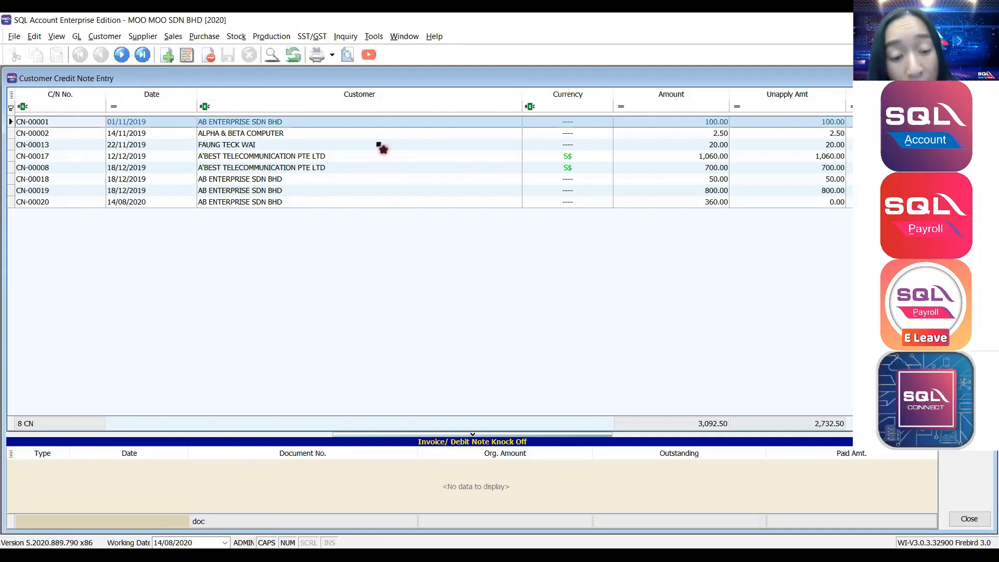
Start a new customer credit note for AB ENTERPRISE SDN BHD (300-A0003).
click(970, 97)
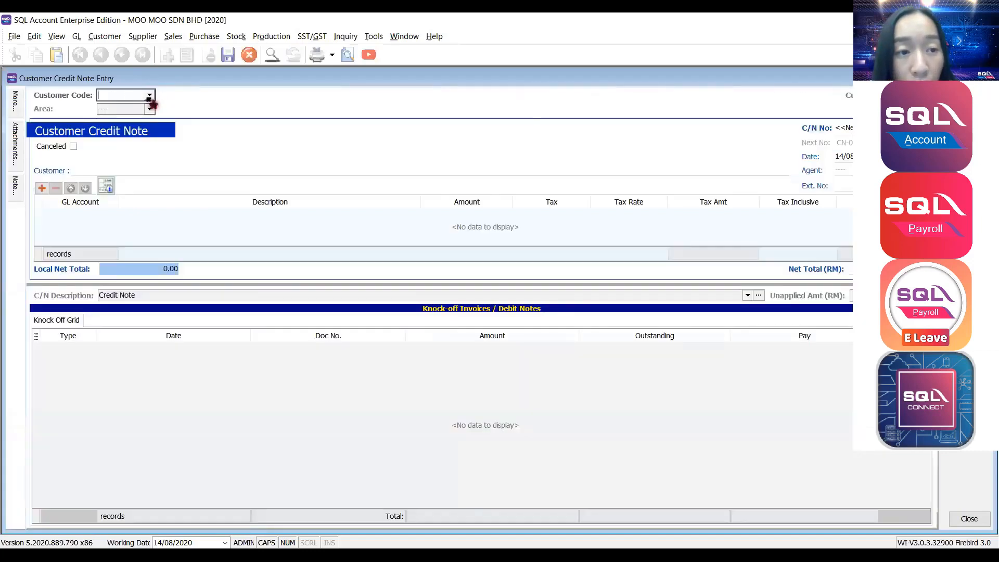
click(150, 95)
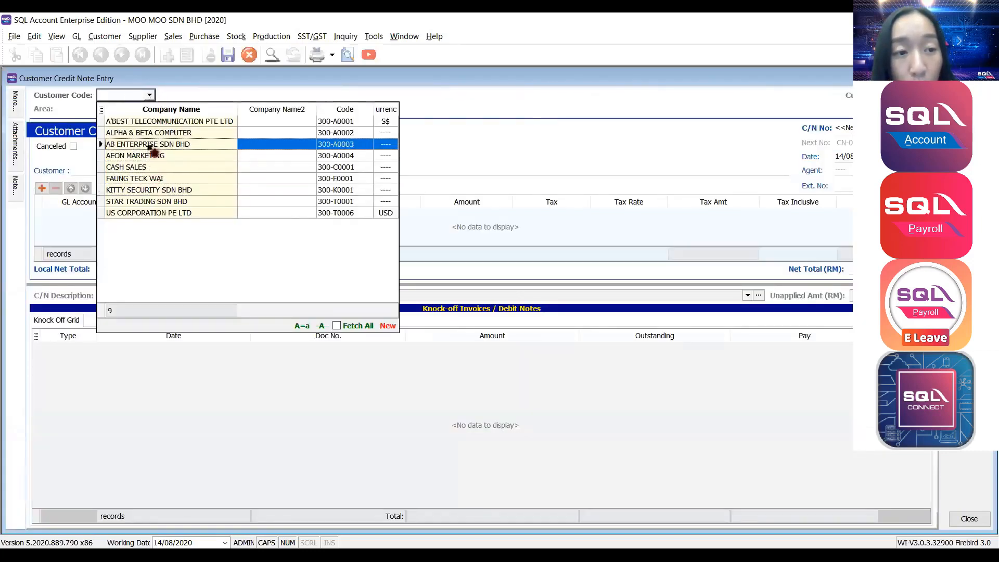
click(152, 148)
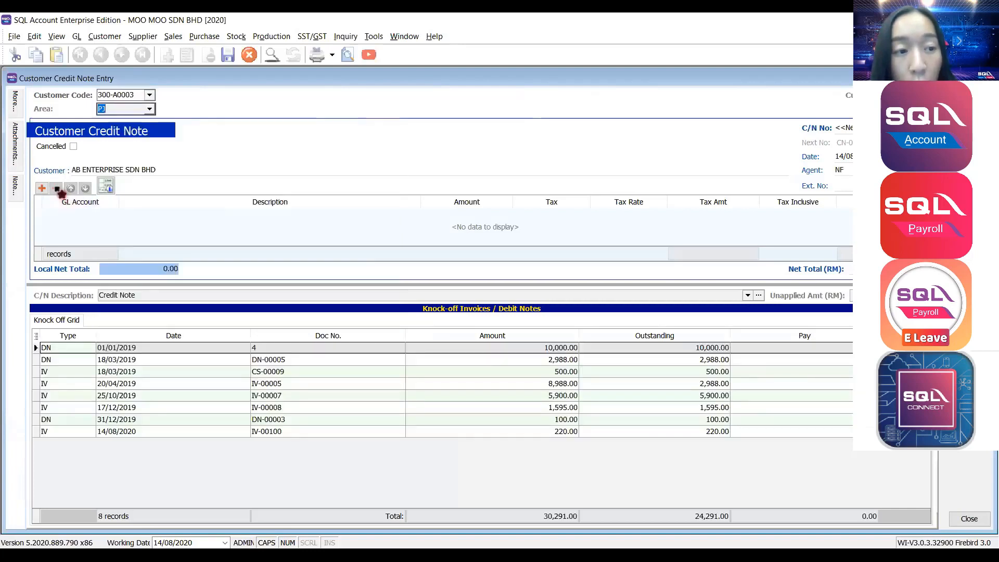
Add a 520-000 DISCOUNT ALLOWED line of 50.00 with the tax code cleared.
click(42, 188)
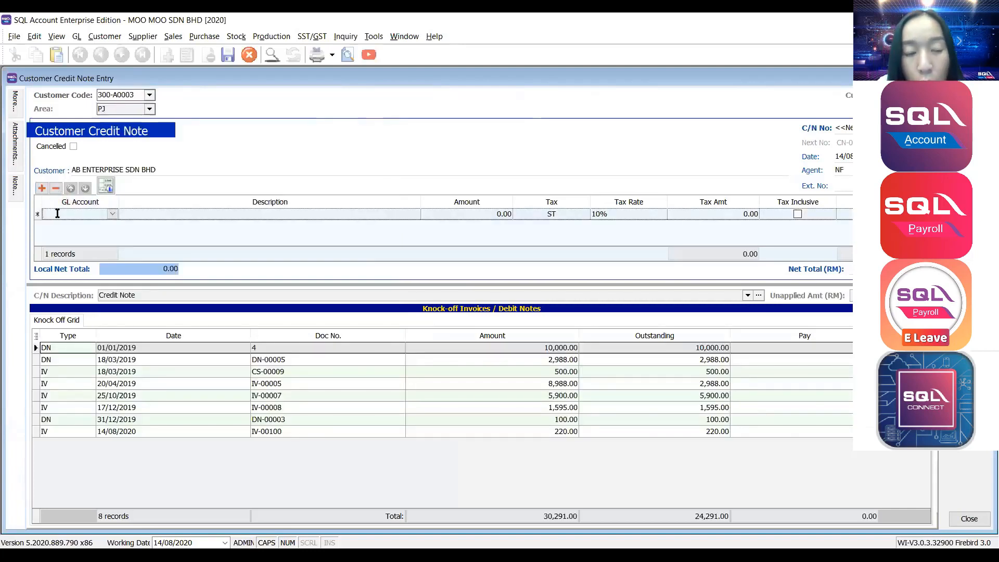
text(DISCOU)
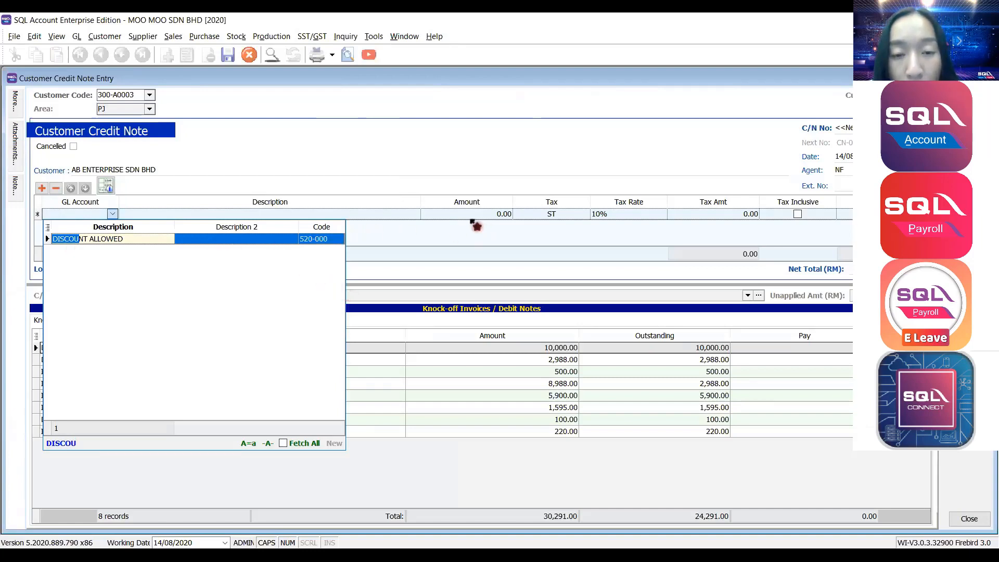
click(458, 216)
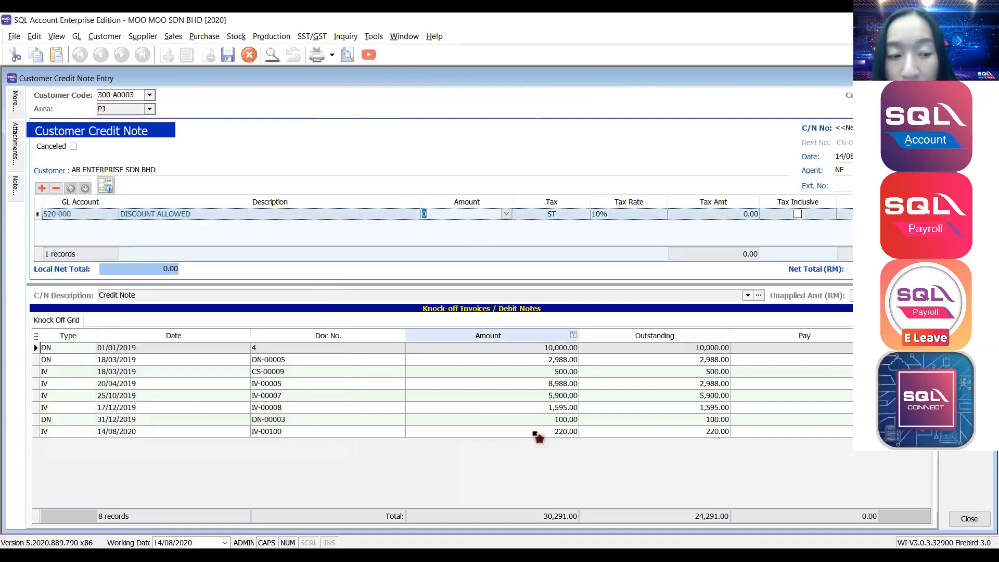
click(539, 436)
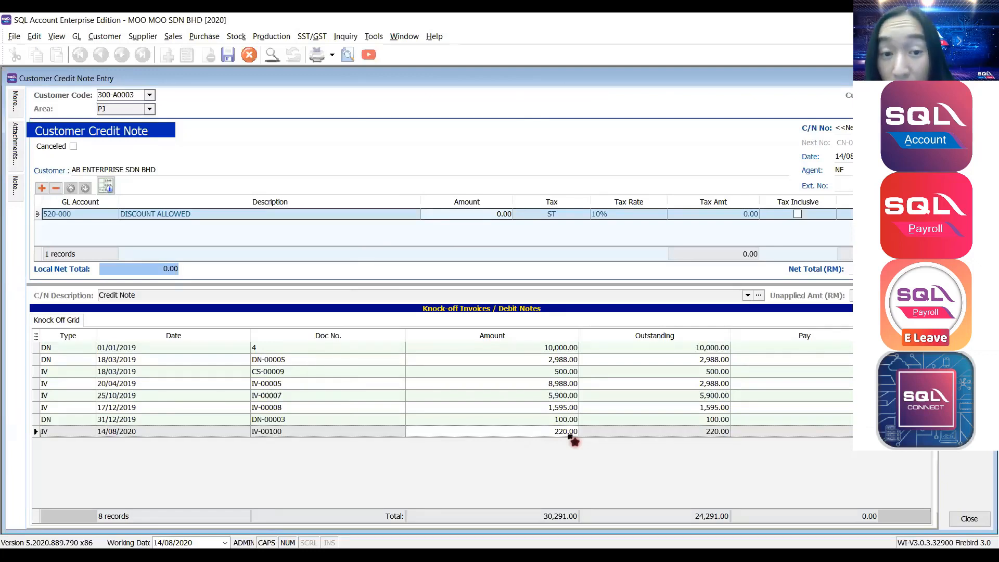
click(490, 216)
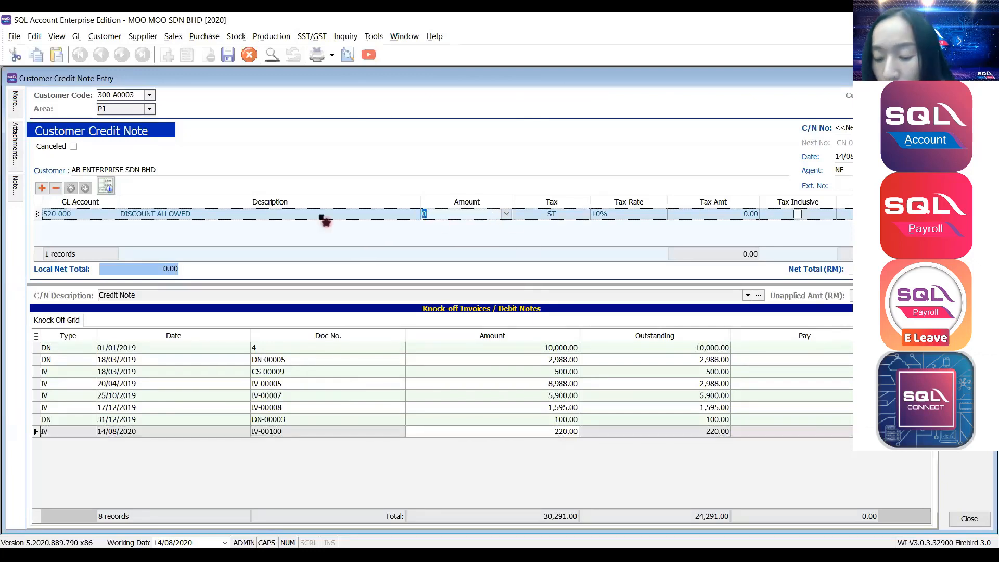
text(50)
key(Tab)
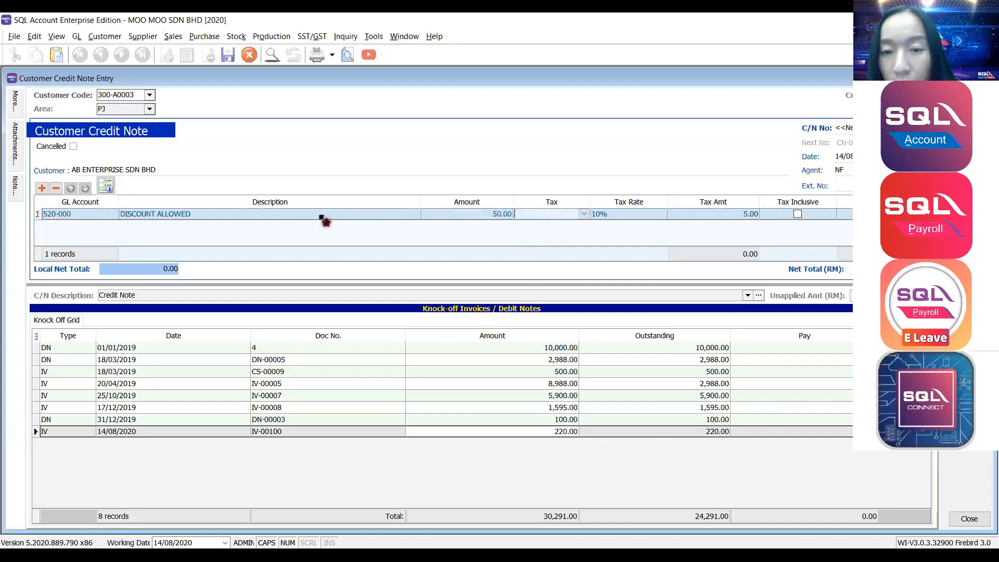
key(Tab)
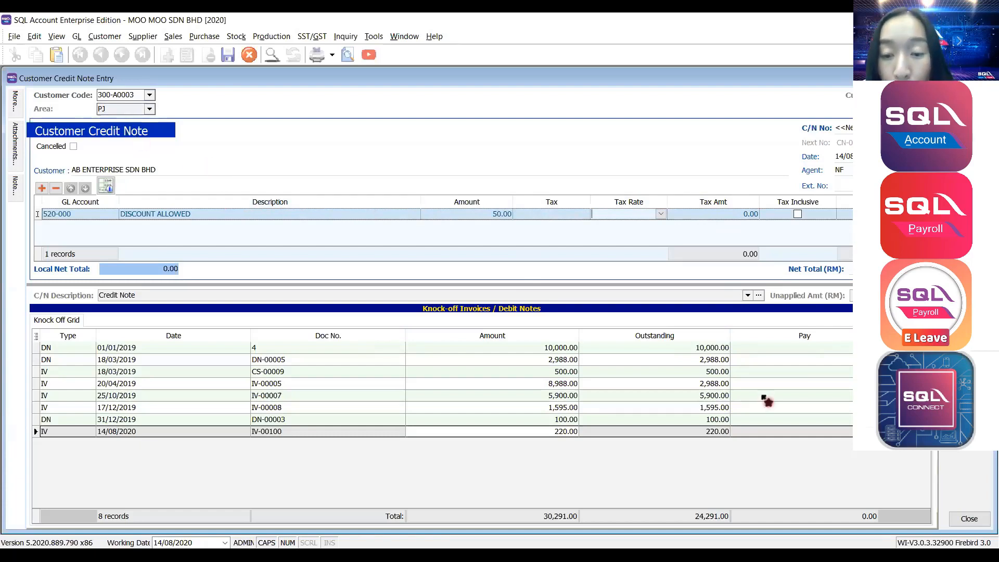
click(514, 442)
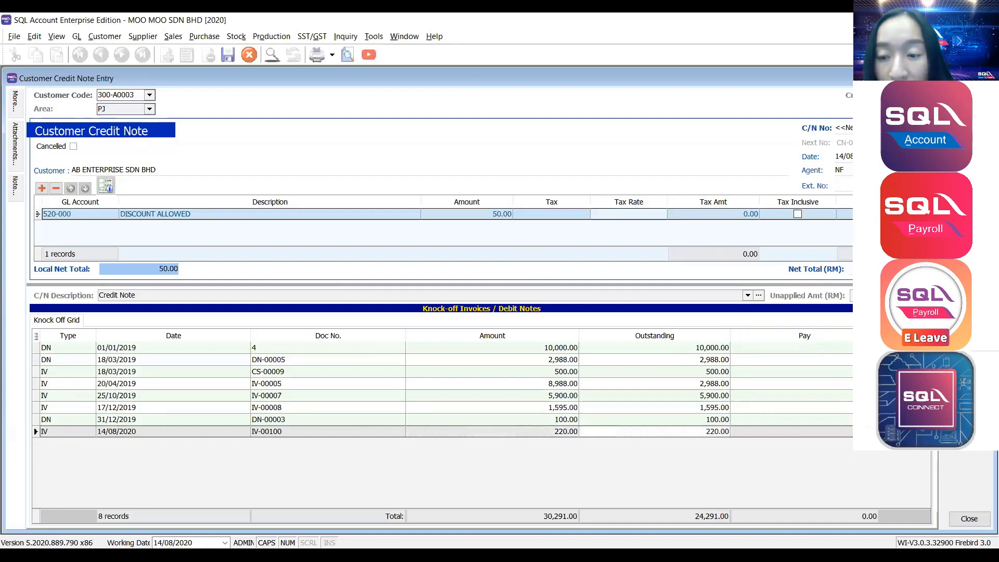
Knock off 50.00 against invoice IV-00100 and save the credit note.
click(905, 432)
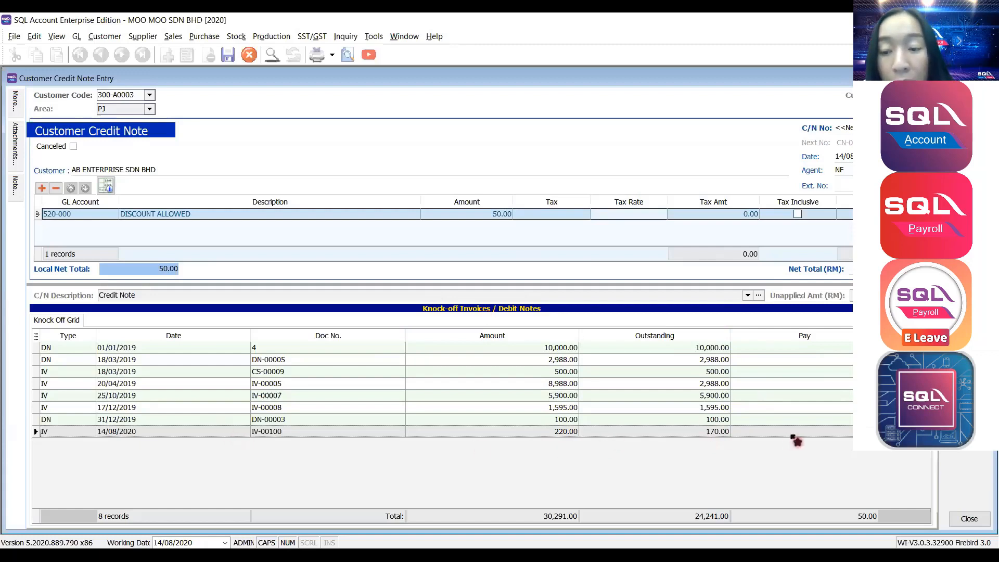
click(806, 433)
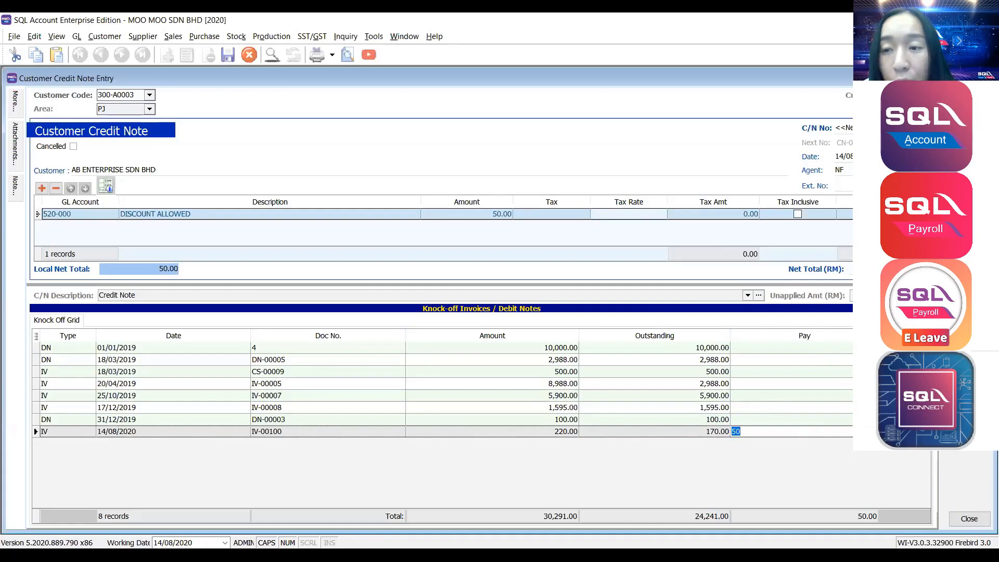
key(ctrl+s)
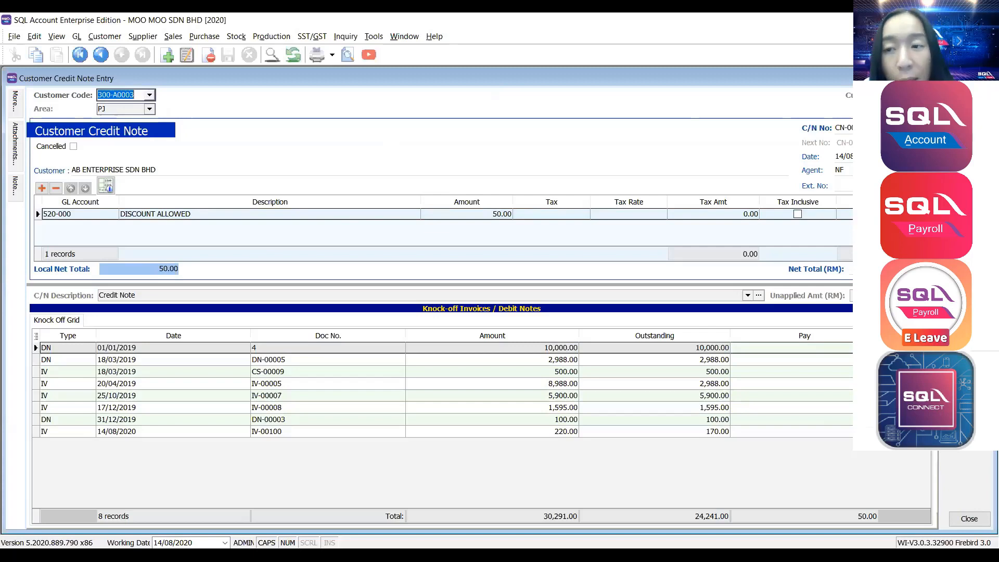
Start a new credit note, then cancel it and confirm discarding the changes.
click(970, 96)
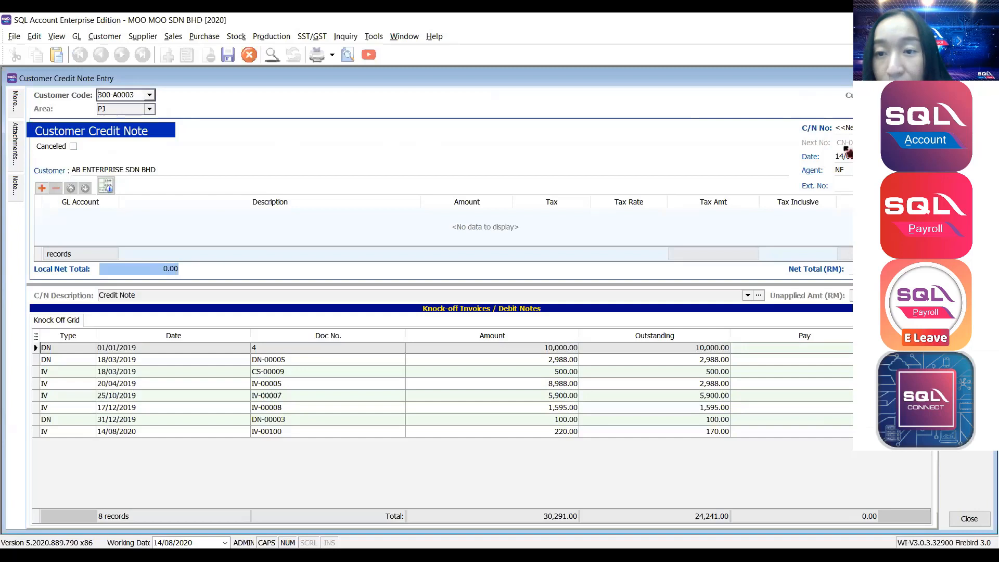
click(969, 166)
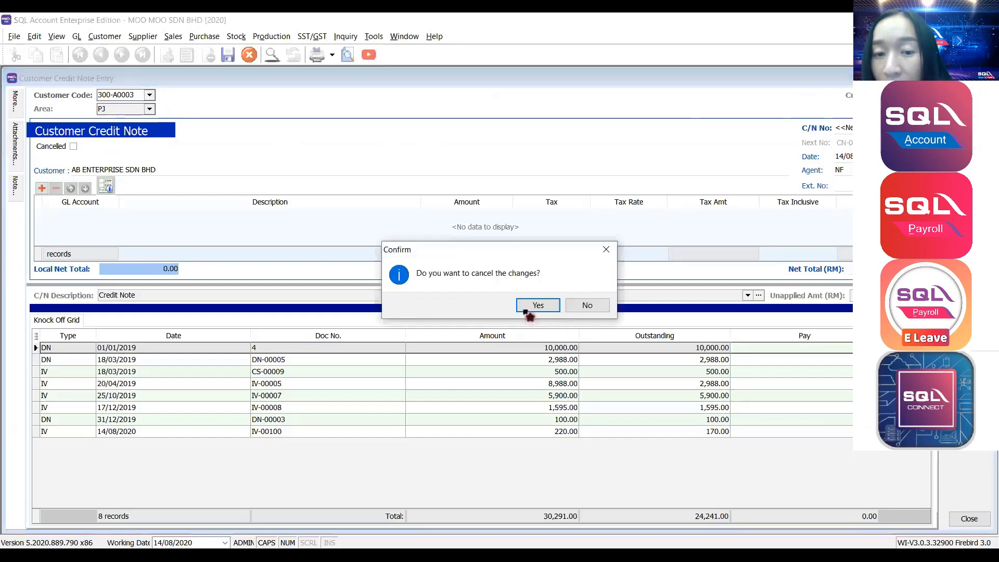
click(528, 308)
Open a blank Customer Credit Note (JE) for 300-A0003 and select the C/N No field.
click(963, 111)
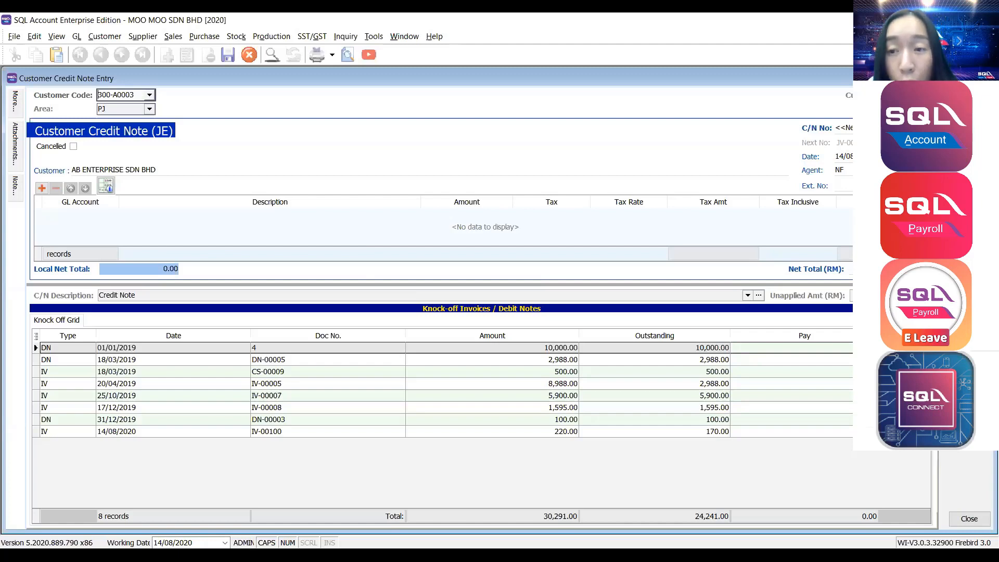
click(845, 128)
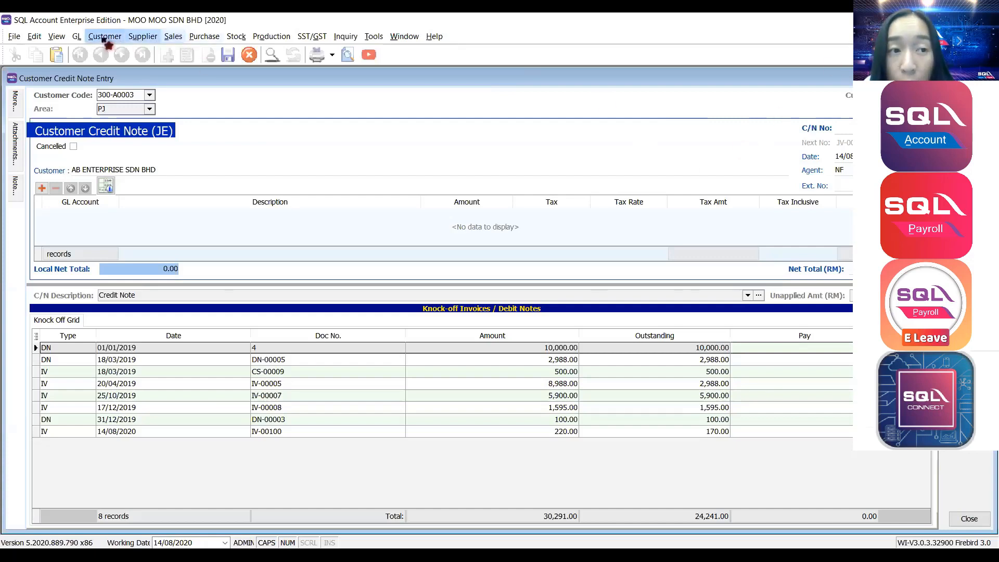
Open Print Customer Statement from the Customer menu for 01/08/2020 to 31/08/2020.
click(104, 36)
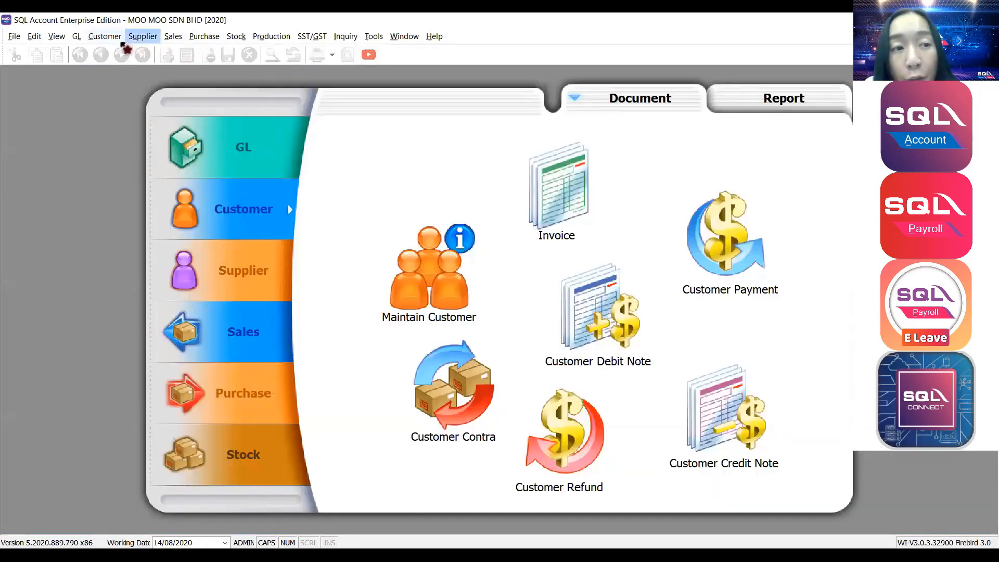
click(111, 37)
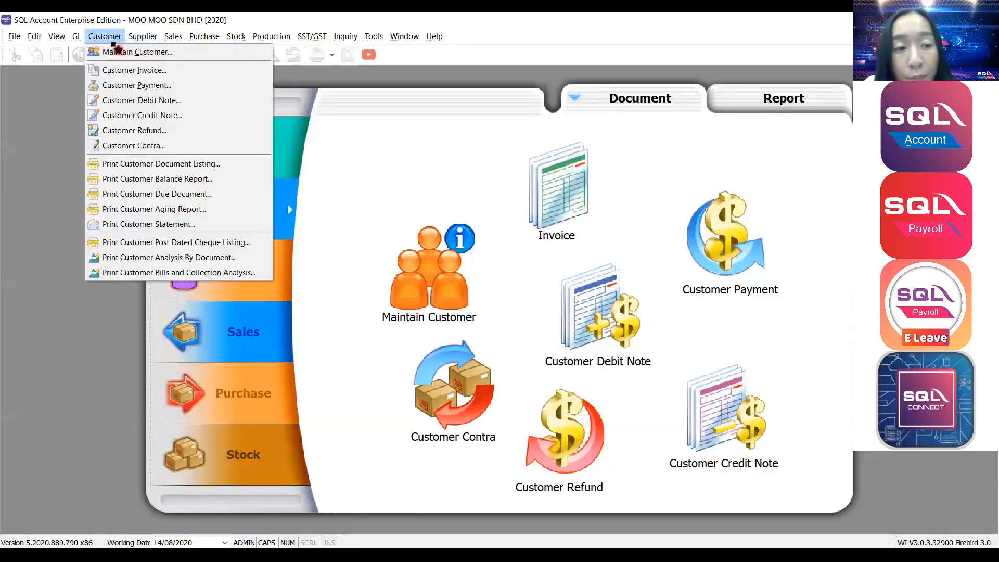
click(157, 225)
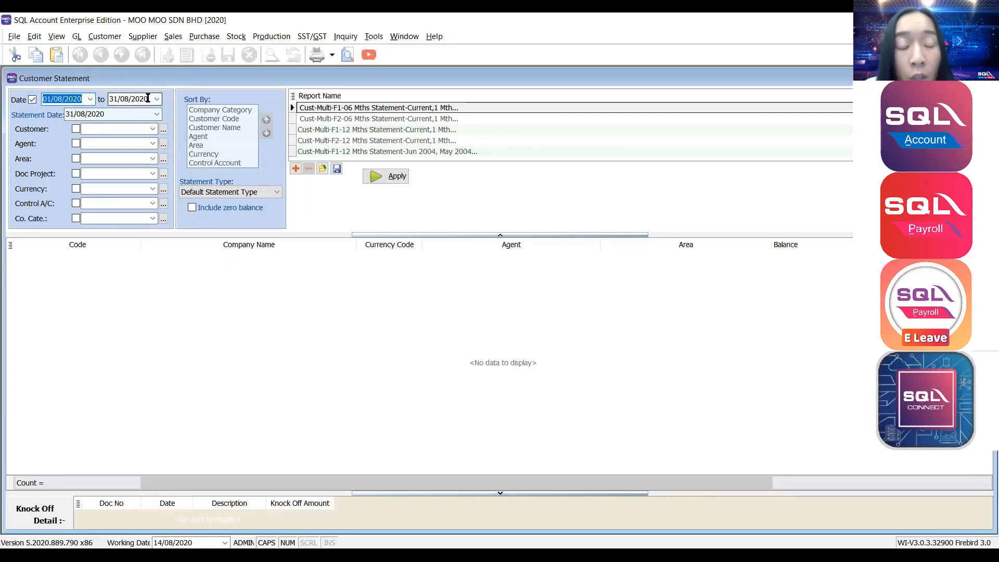
Try filtering the statement to AB ENTERPRISE SDN BHD, then remove the customer filter.
click(124, 130)
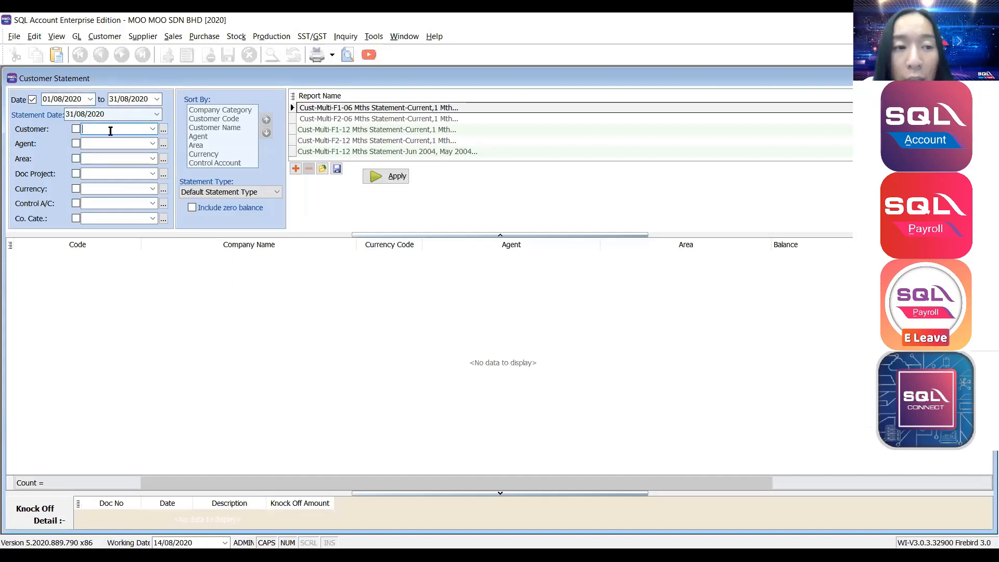
click(155, 131)
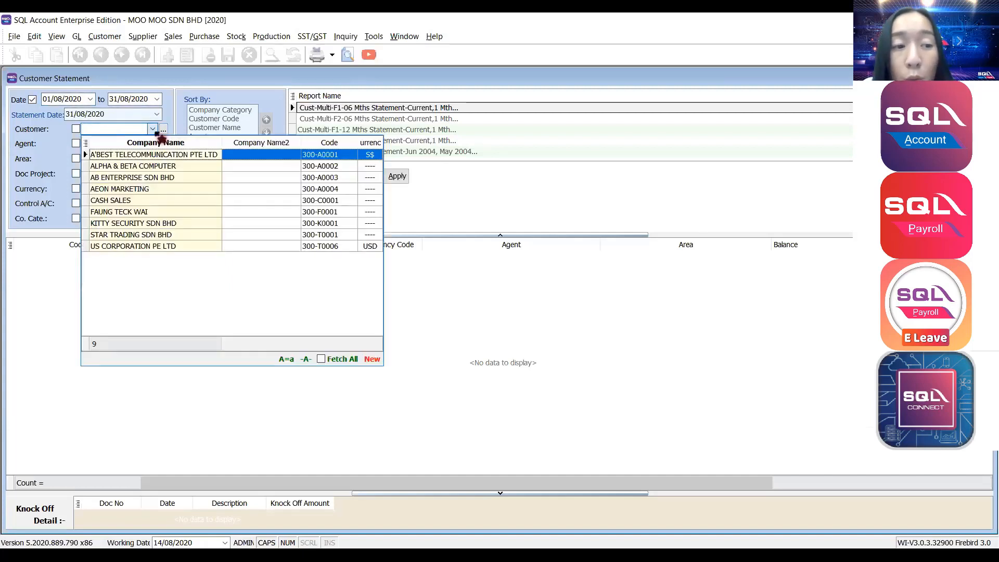
click(148, 178)
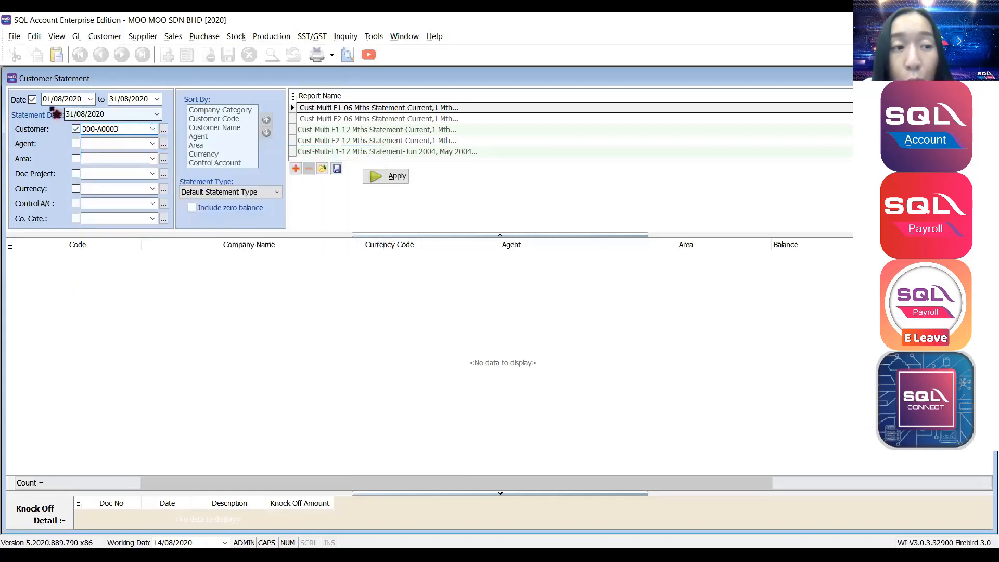
click(76, 129)
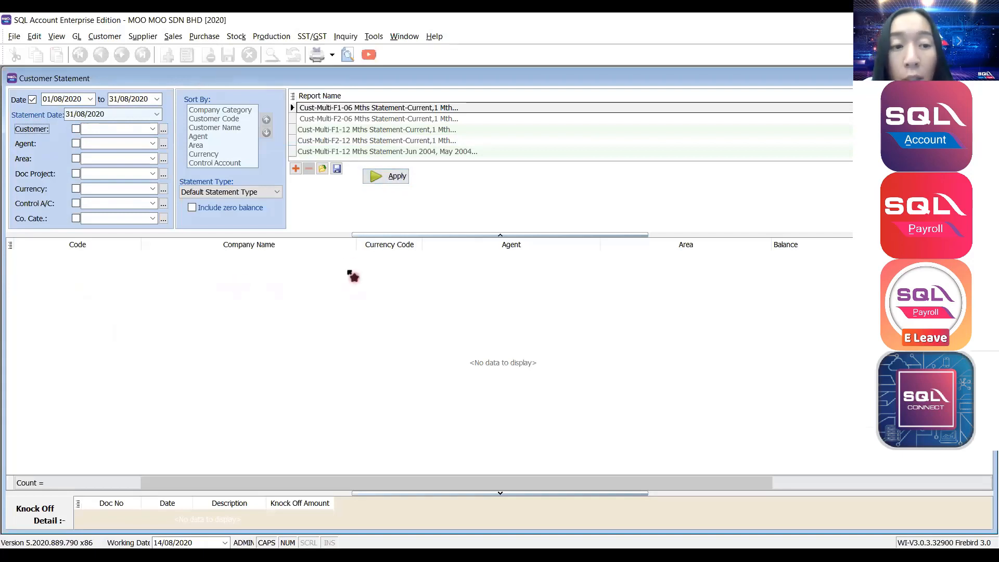
Set Statement Type to Open Item Statement, apply it, and review the generated statements.
click(203, 193)
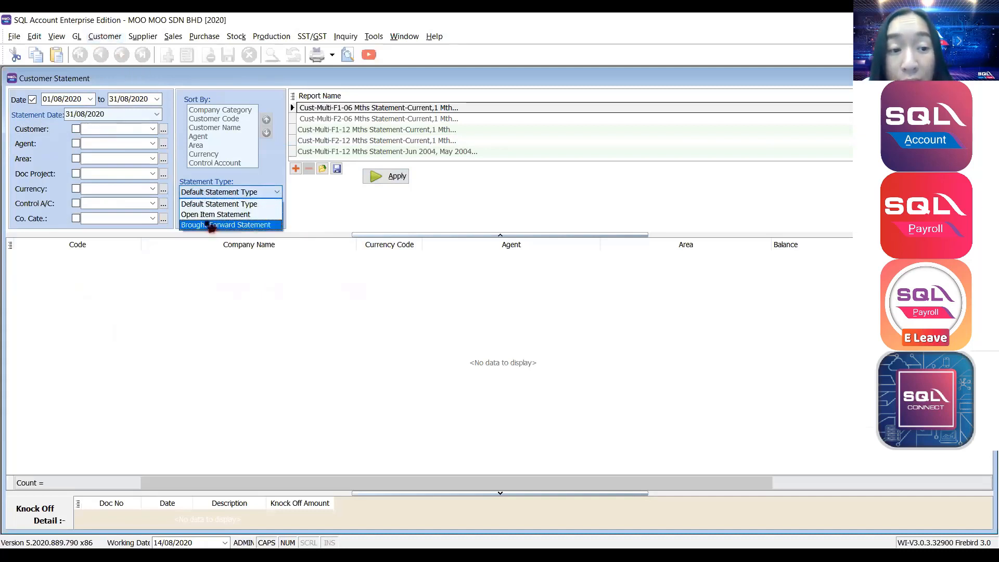
click(258, 180)
click(210, 193)
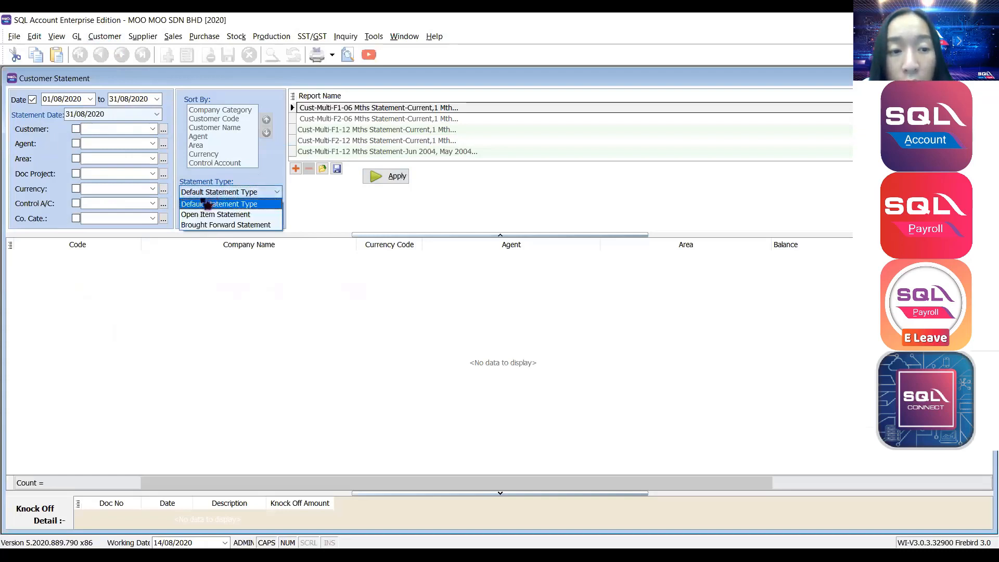
click(235, 215)
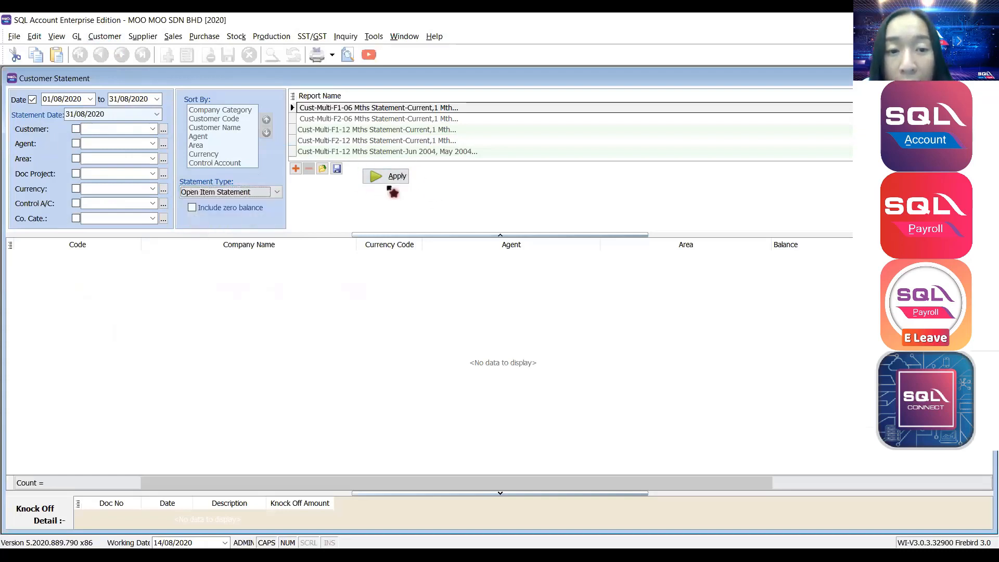
click(406, 181)
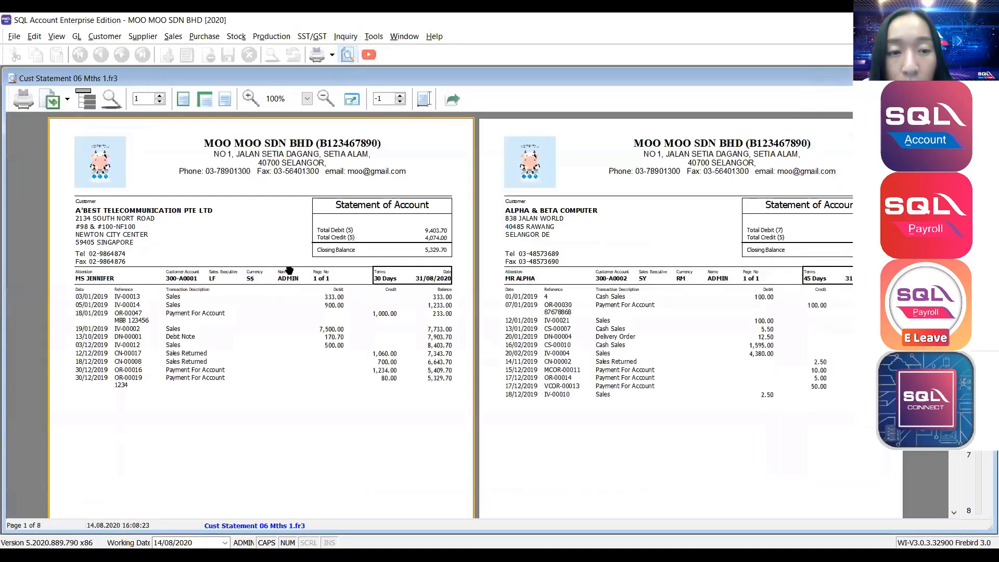
scroll(290, 271, down, 3)
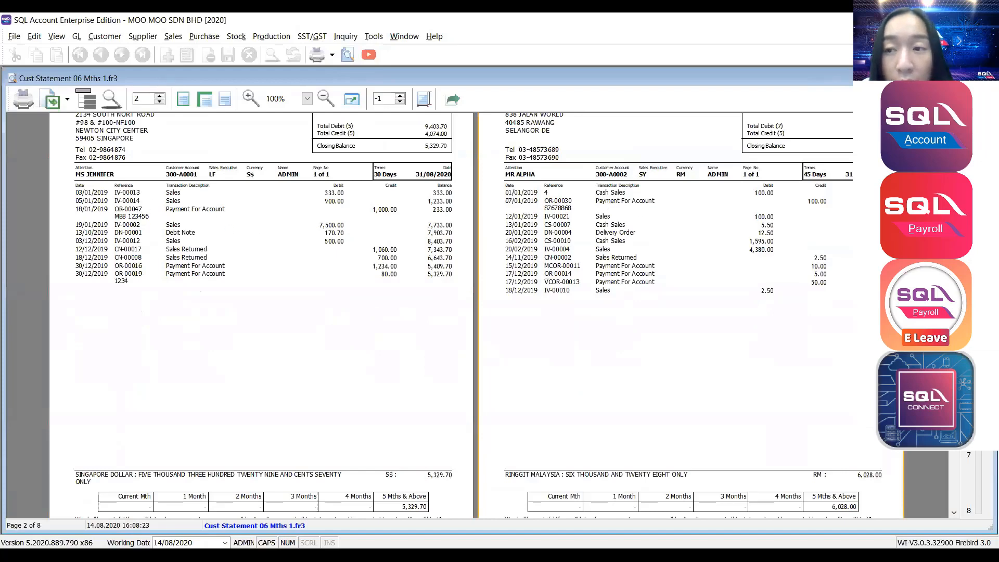
click(987, 78)
Switch Statement Type to Brought Forward Statement, apply it, and preview the statements.
click(208, 191)
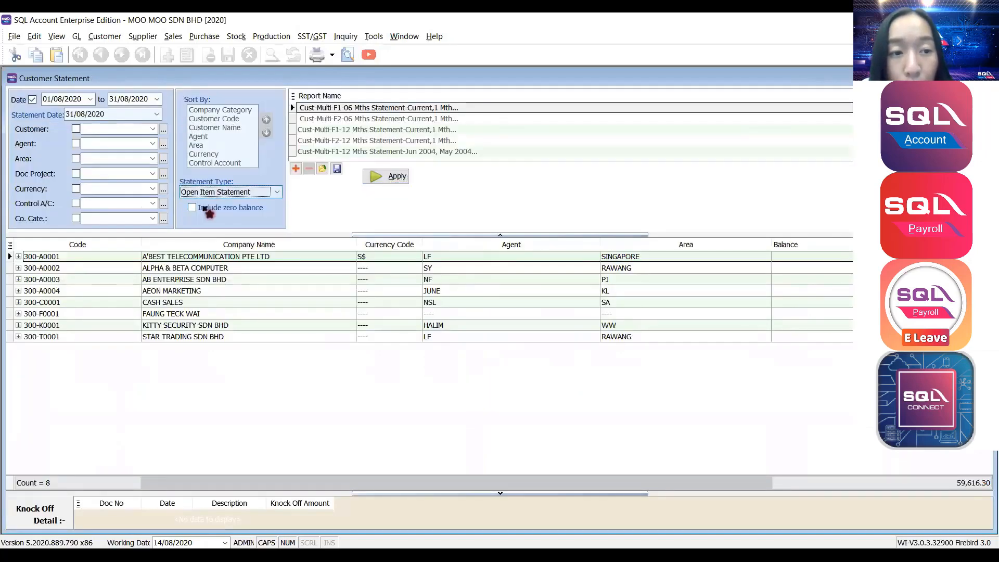
click(208, 196)
click(229, 212)
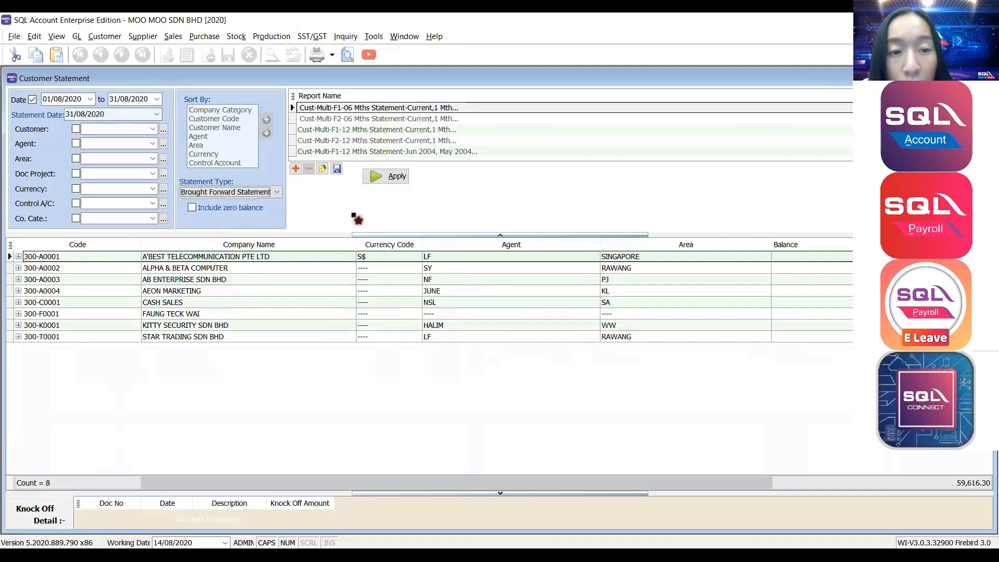
click(386, 177)
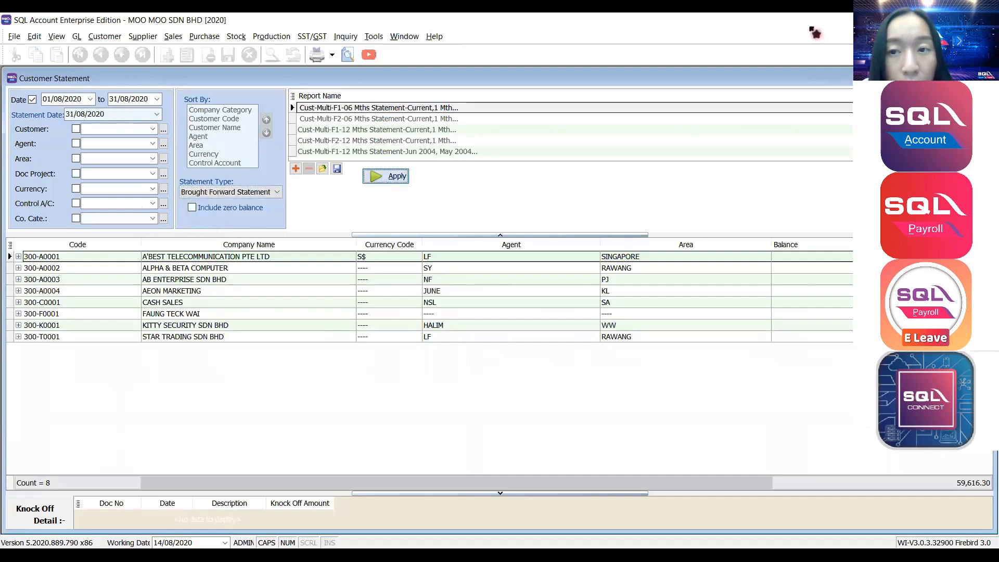
click(348, 55)
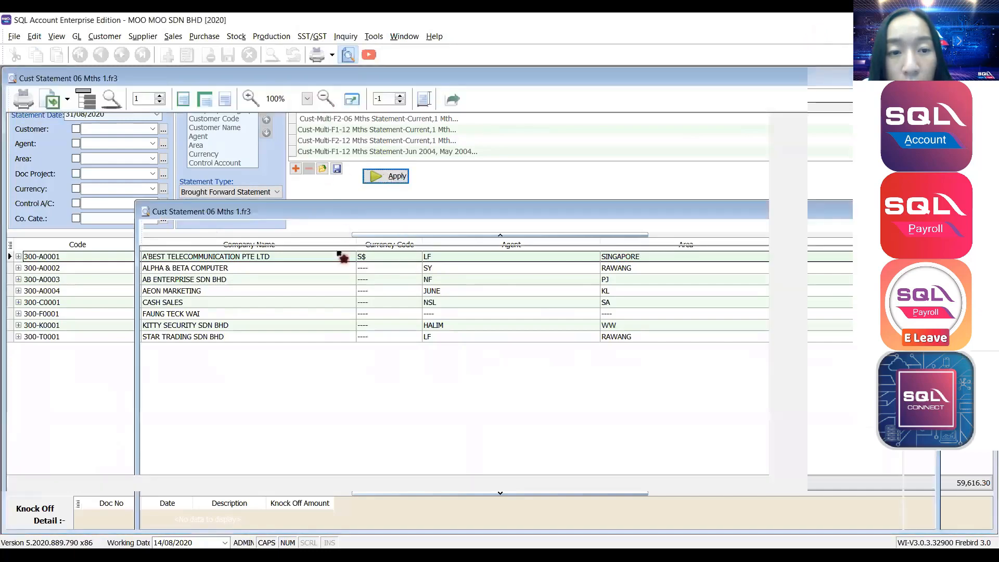
scroll(339, 252, down, 3)
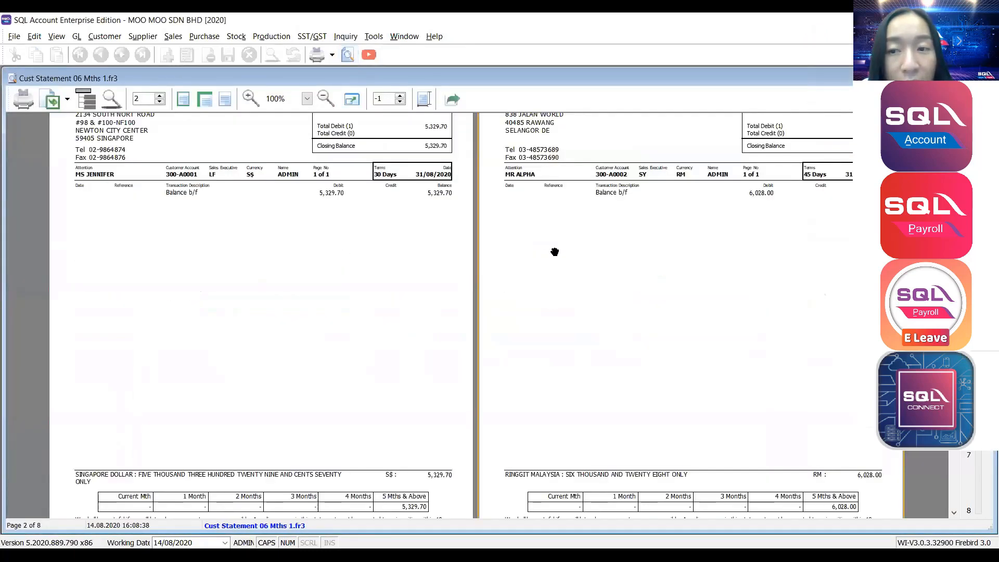
Tile both statement previews side by side, compare them, then close the first preview.
click(410, 38)
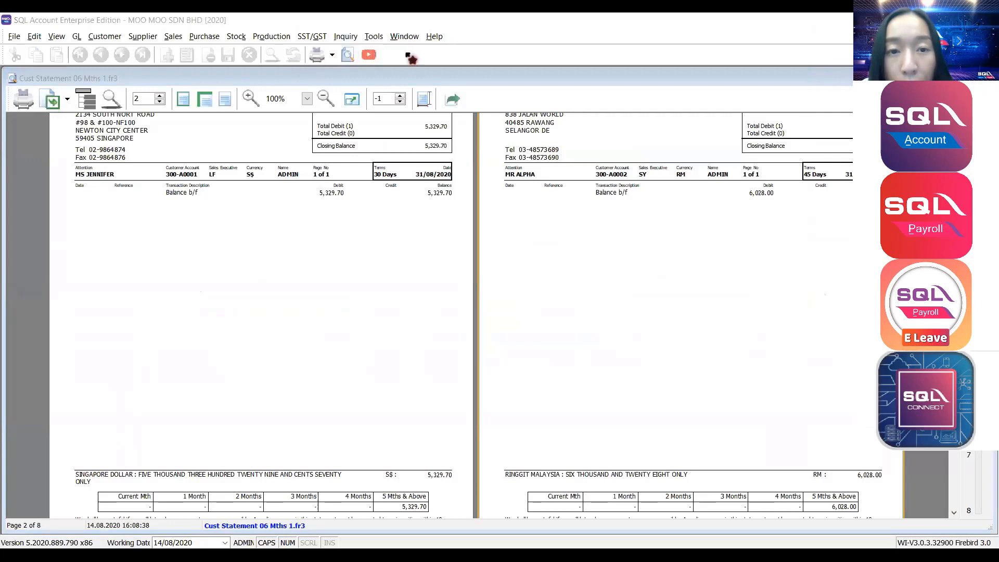
click(411, 57)
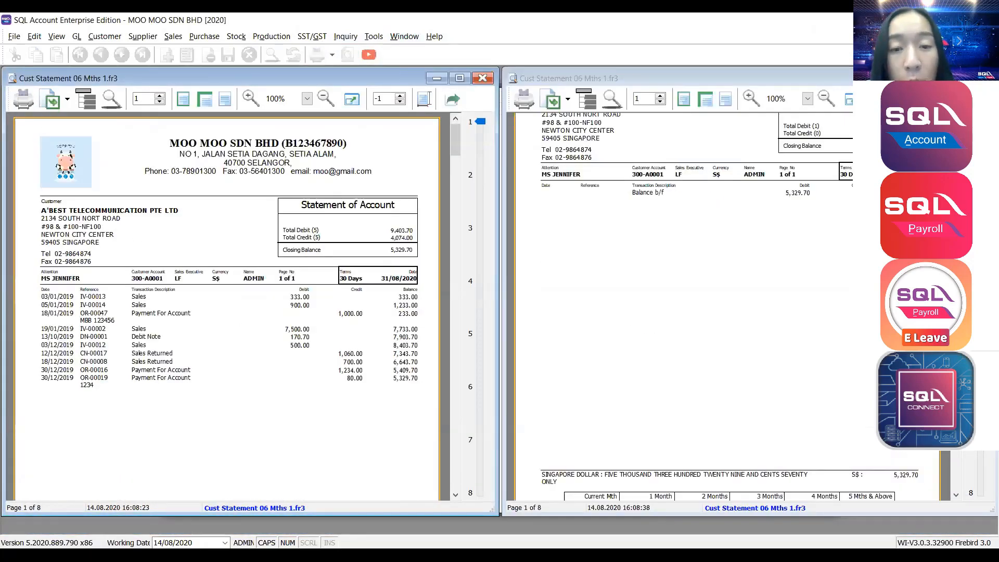
scroll(822, 242, up, 2)
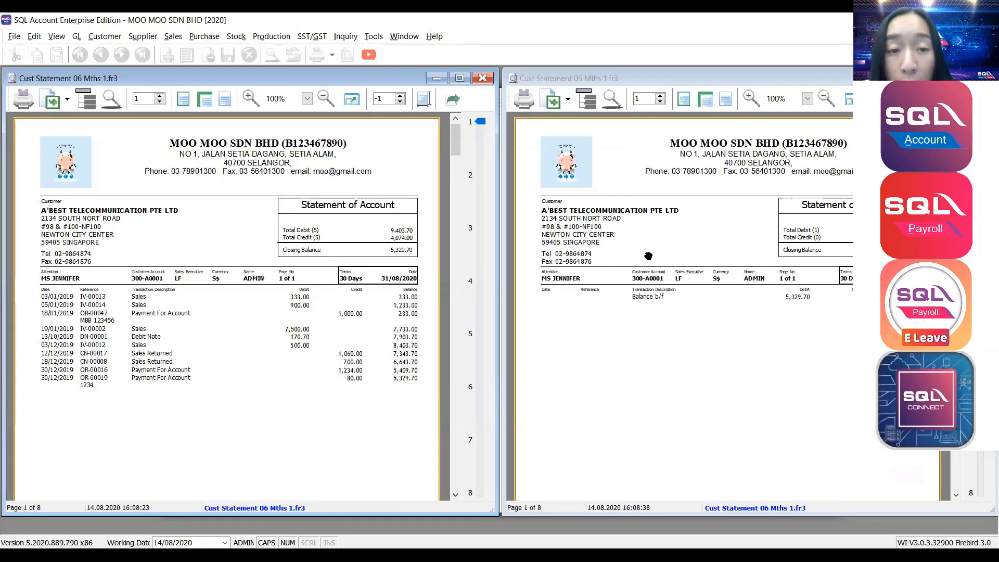
scroll(18, 326, down, 3)
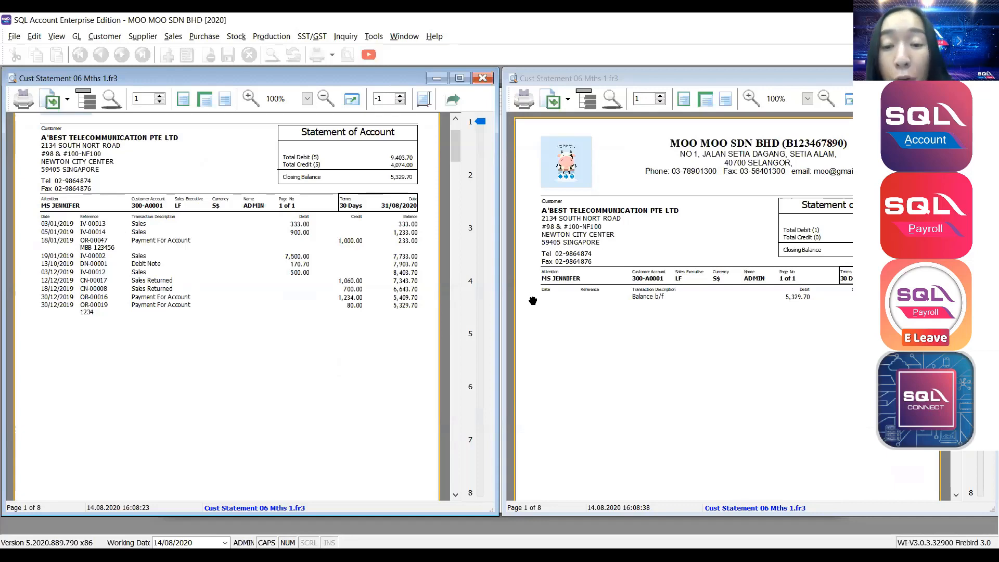
scroll(615, 229, down, 10)
scroll(823, 291, up, 10)
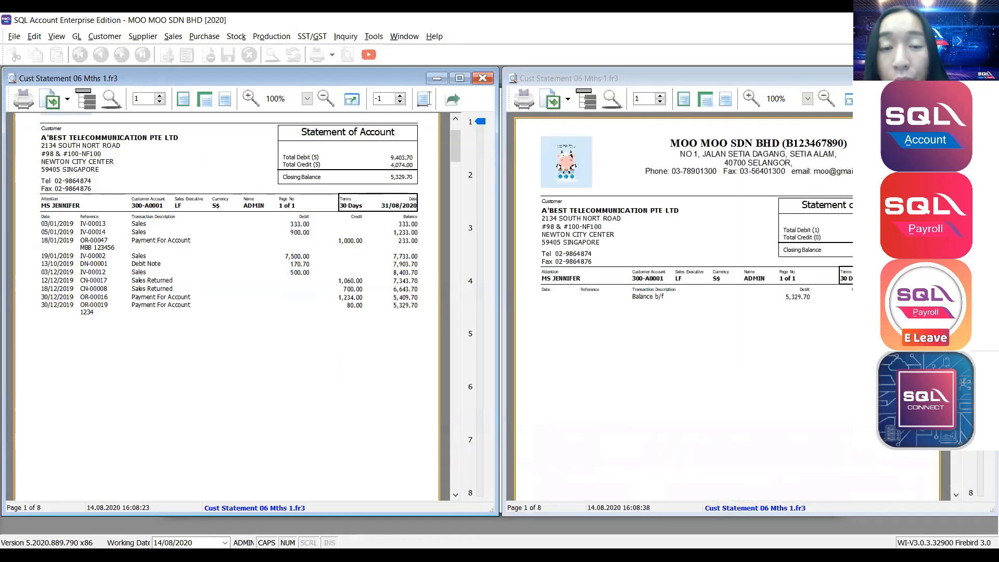
click(483, 79)
Close the remaining preview, restore the Customer Statement window, and apply Open Item Statement type.
click(983, 78)
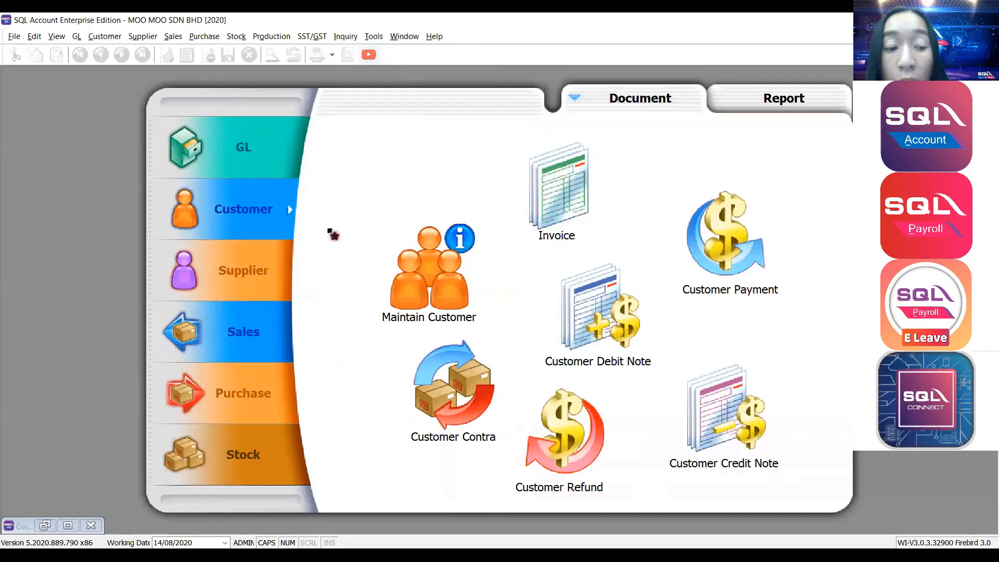
click(43, 527)
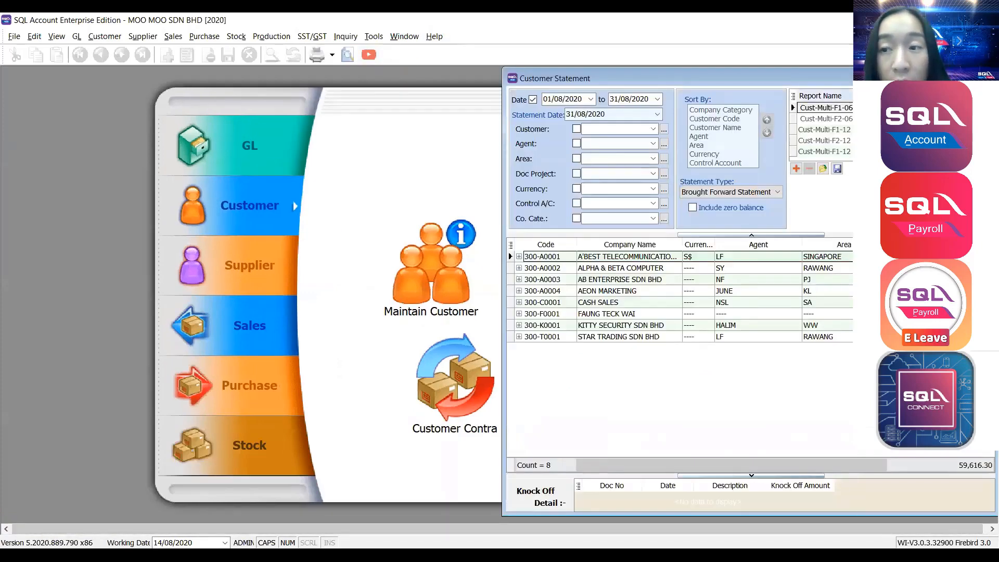
click(960, 78)
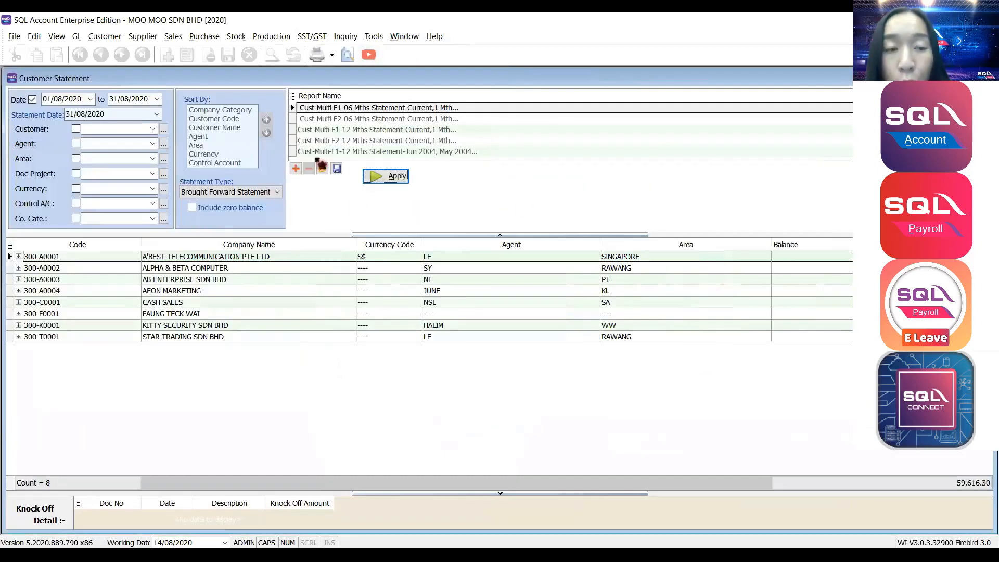
click(228, 191)
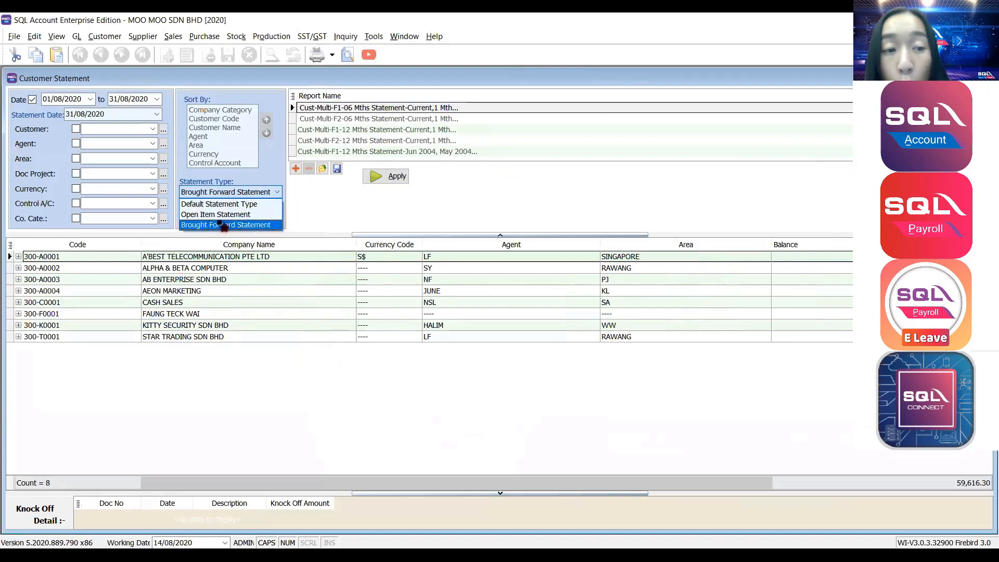
click(228, 215)
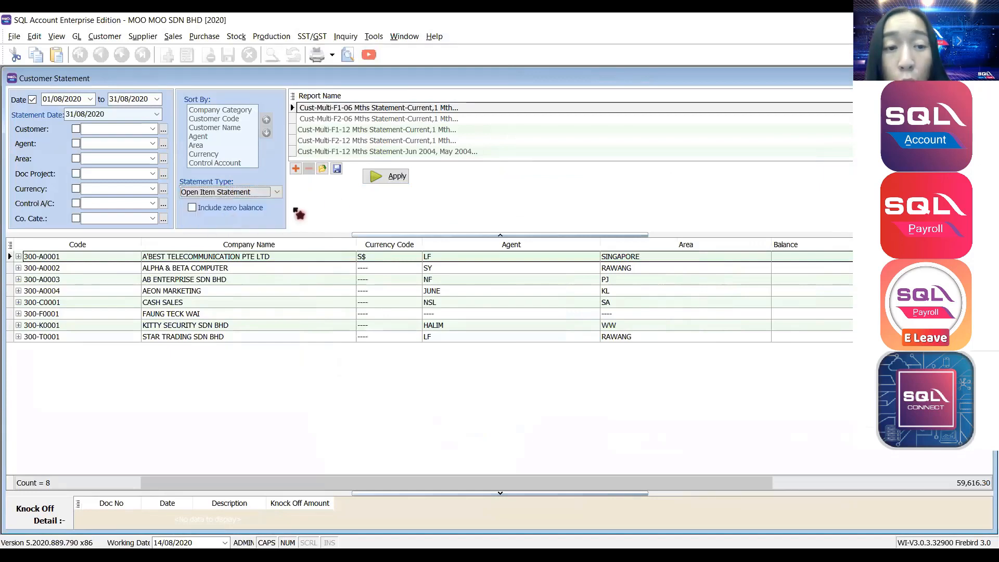
click(381, 179)
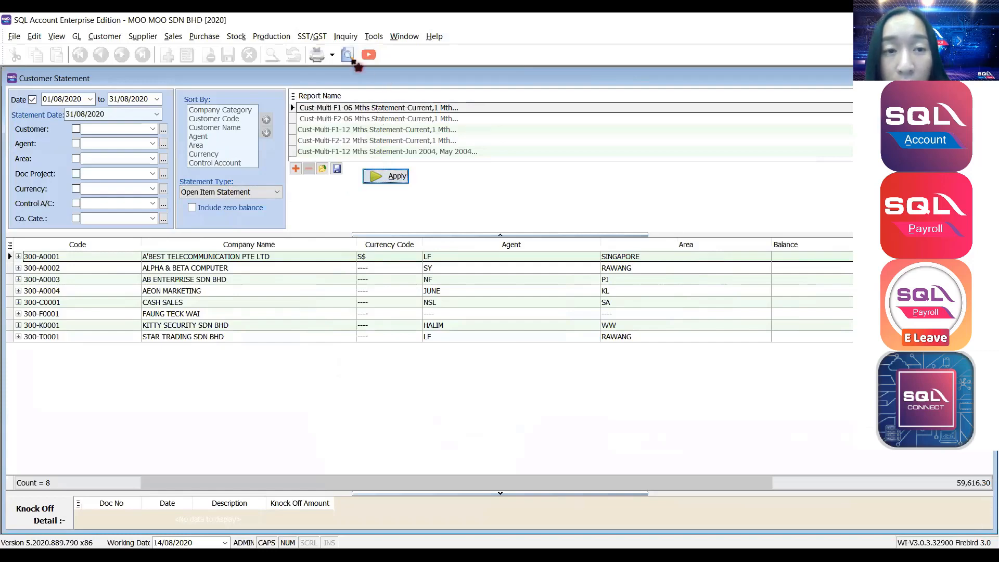
Preview the open-item statements and page through each customer's transactions.
click(347, 55)
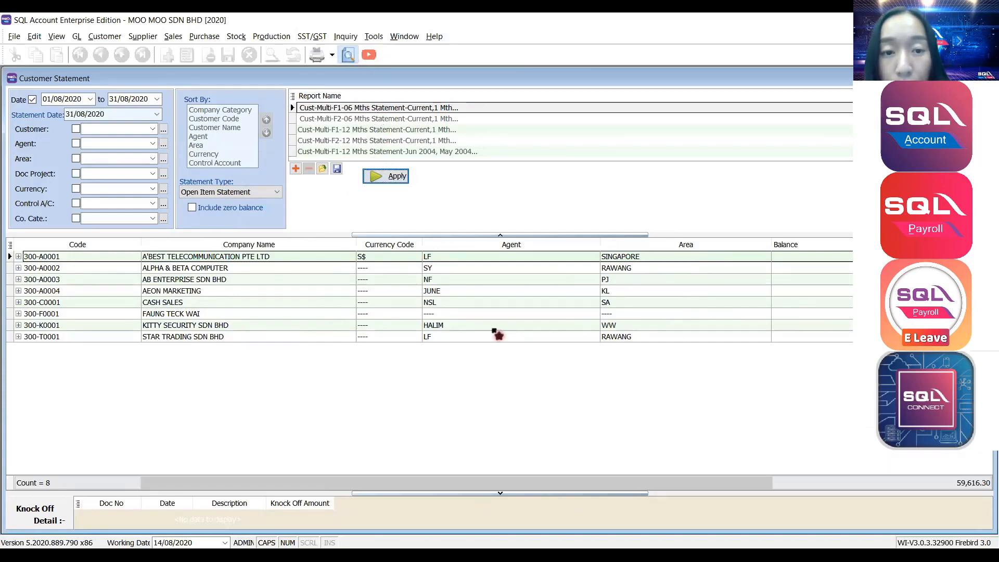
scroll(341, 271, down, 5)
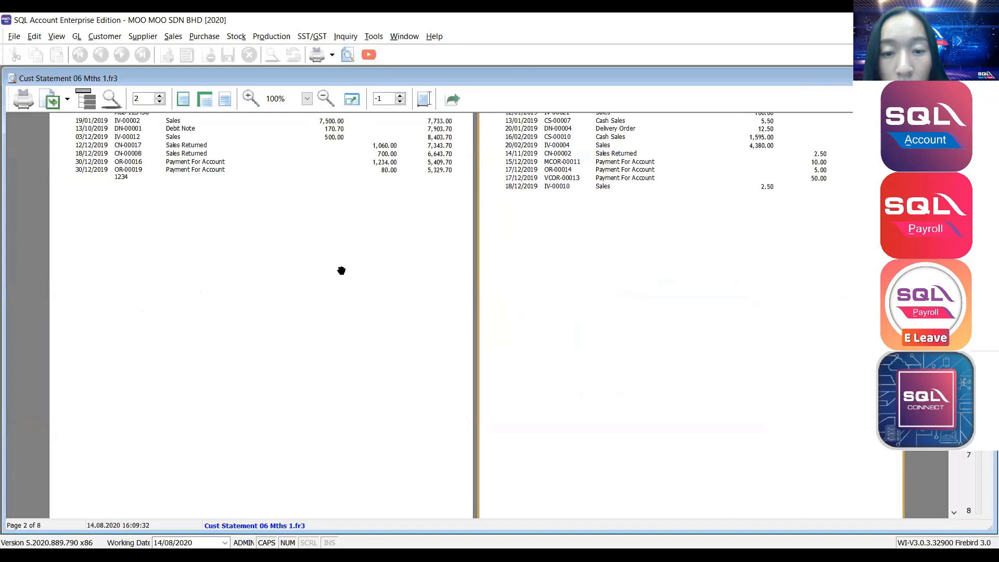
scroll(682, 302, down, 3)
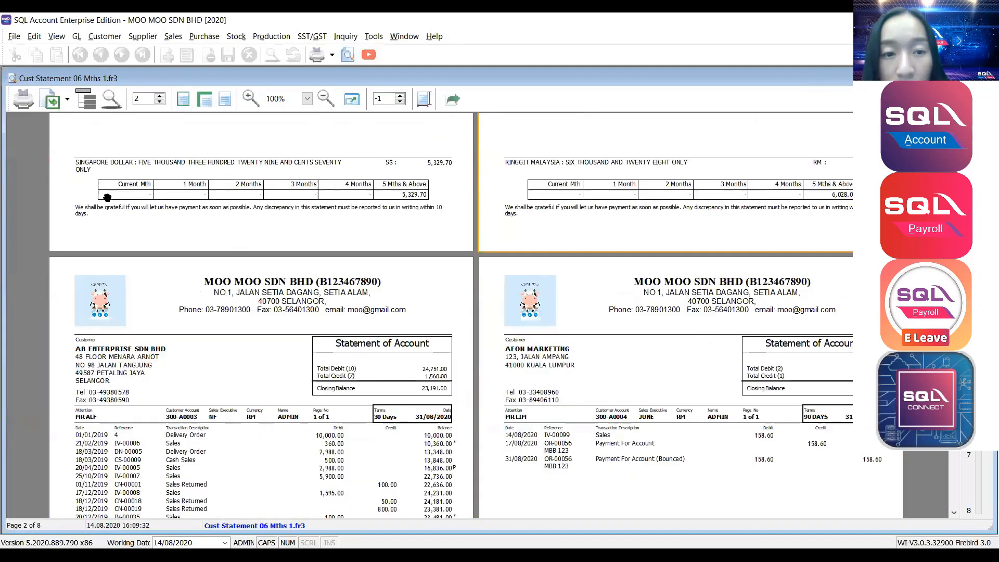
scroll(262, 209, up, 2)
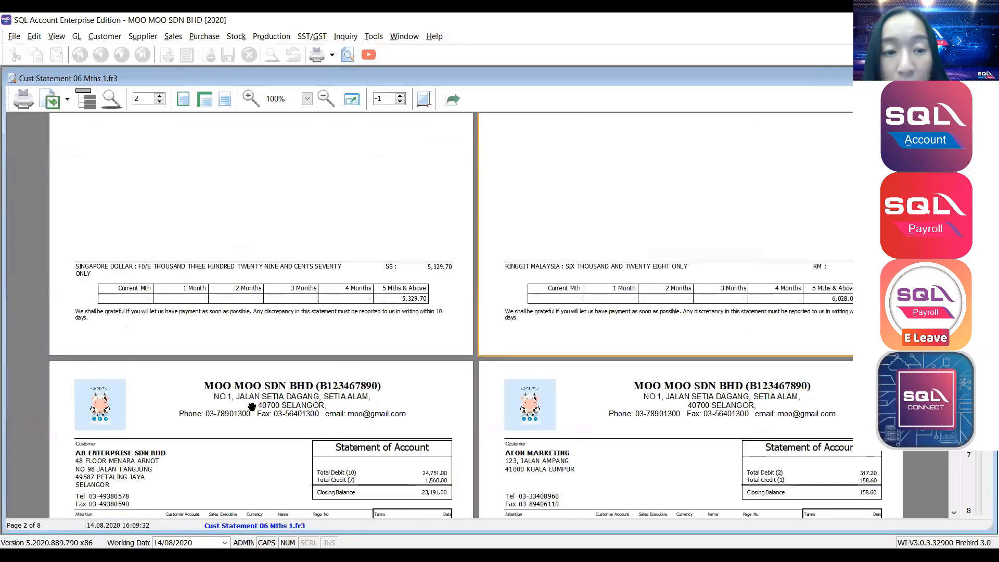
scroll(252, 406, up, 3)
scroll(252, 406, down, 3)
scroll(125, 360, up, 4)
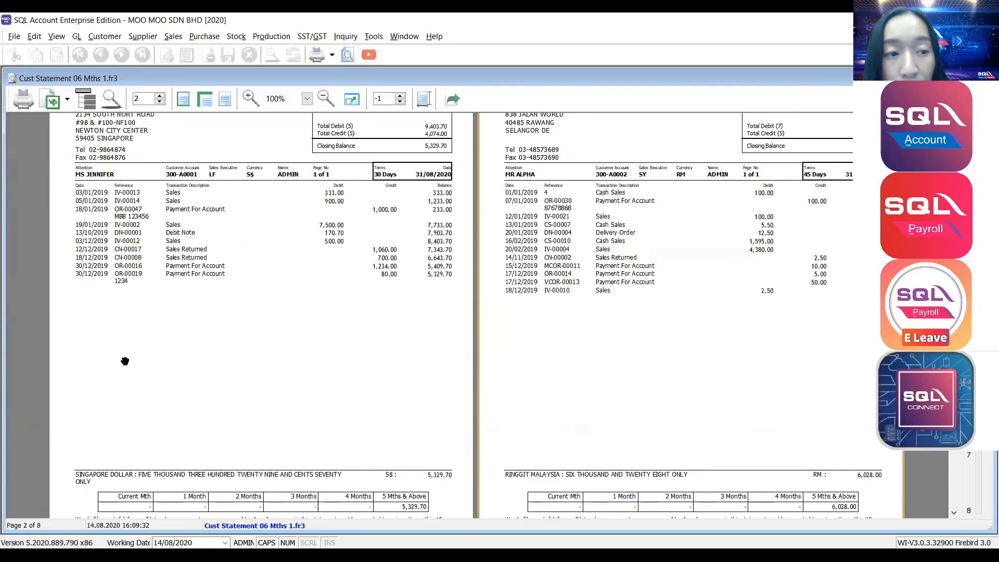
scroll(124, 360, down, 2)
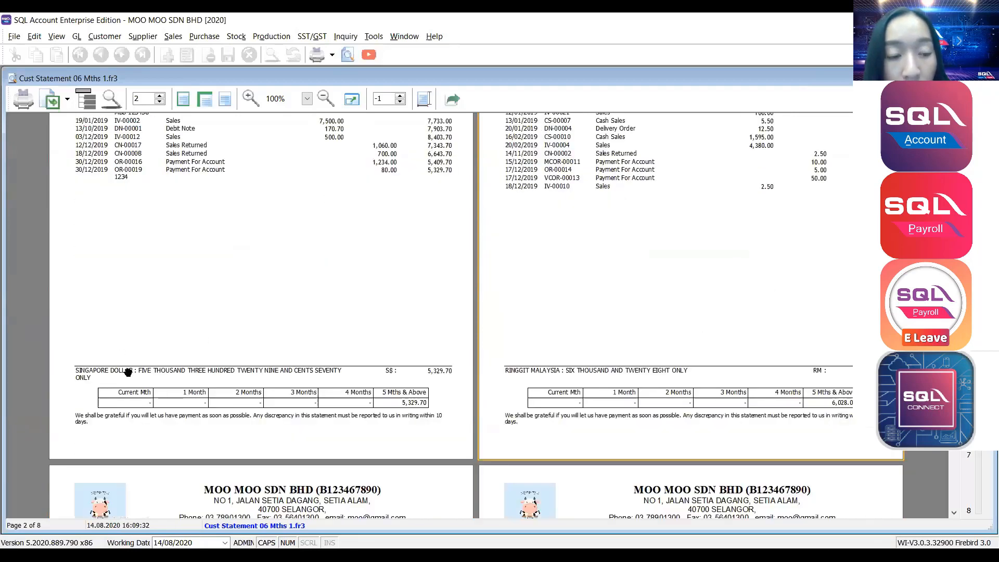
scroll(210, 332, up, 4)
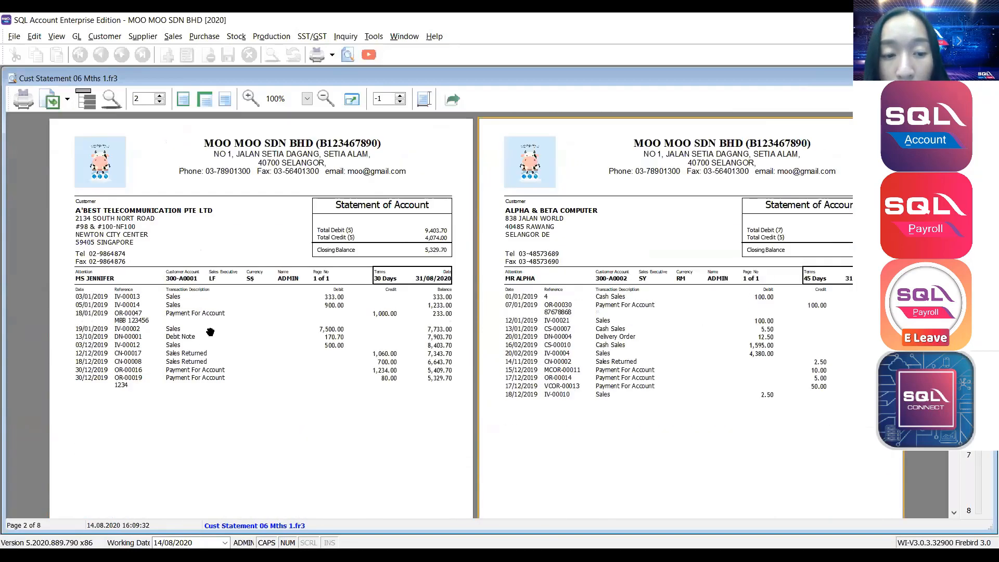
scroll(210, 332, down, 2)
scroll(291, 228, up, 2)
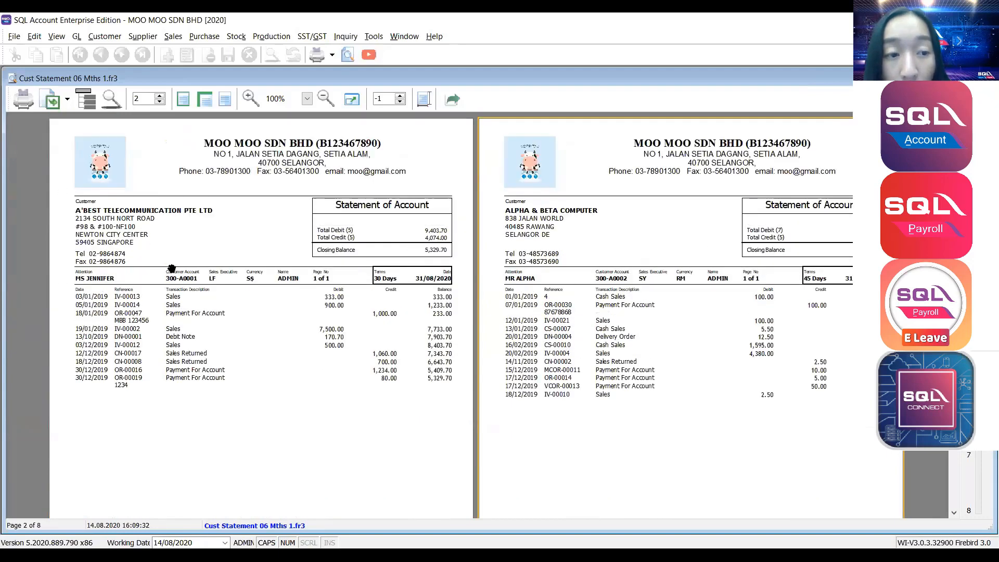
scroll(96, 248, down, 6)
scroll(249, 328, up, 4)
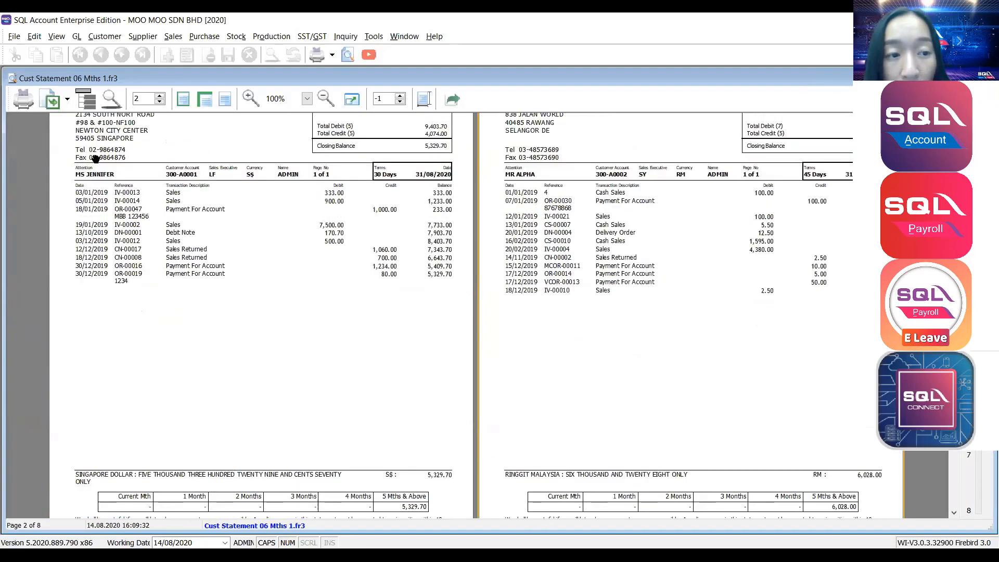
scroll(109, 195, down, 3)
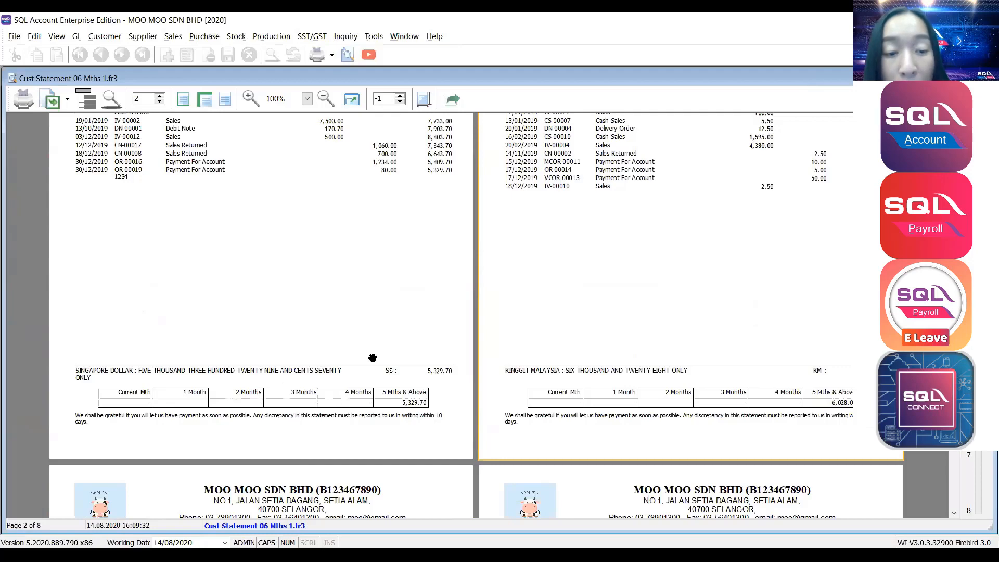
scroll(84, 305, up, 3)
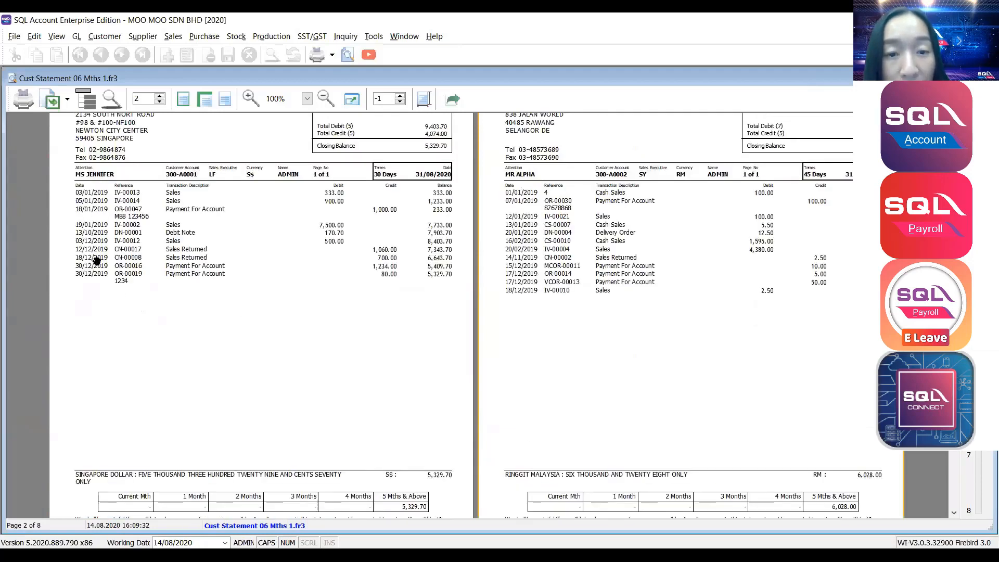
scroll(99, 288, down, 3)
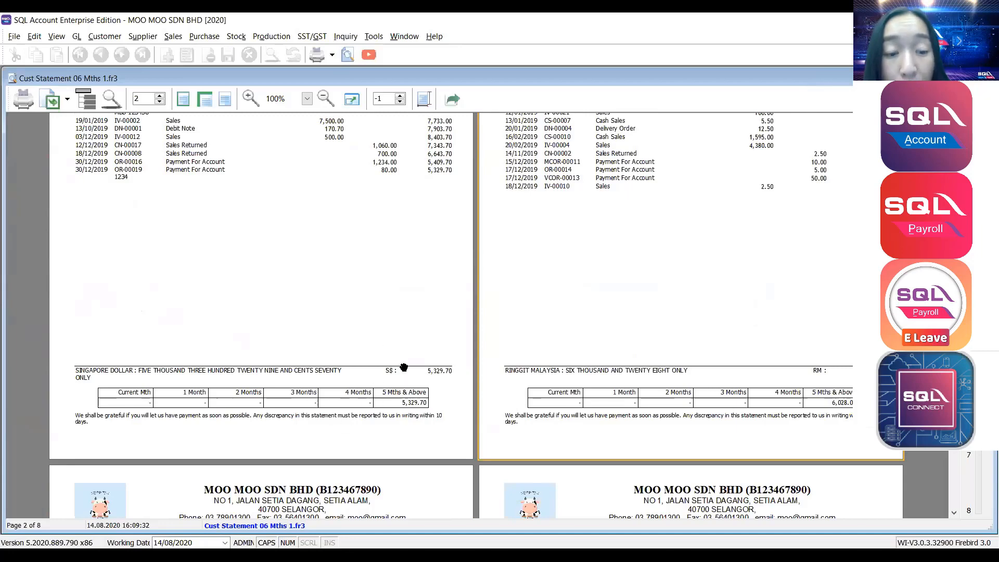
scroll(341, 392, down, 1)
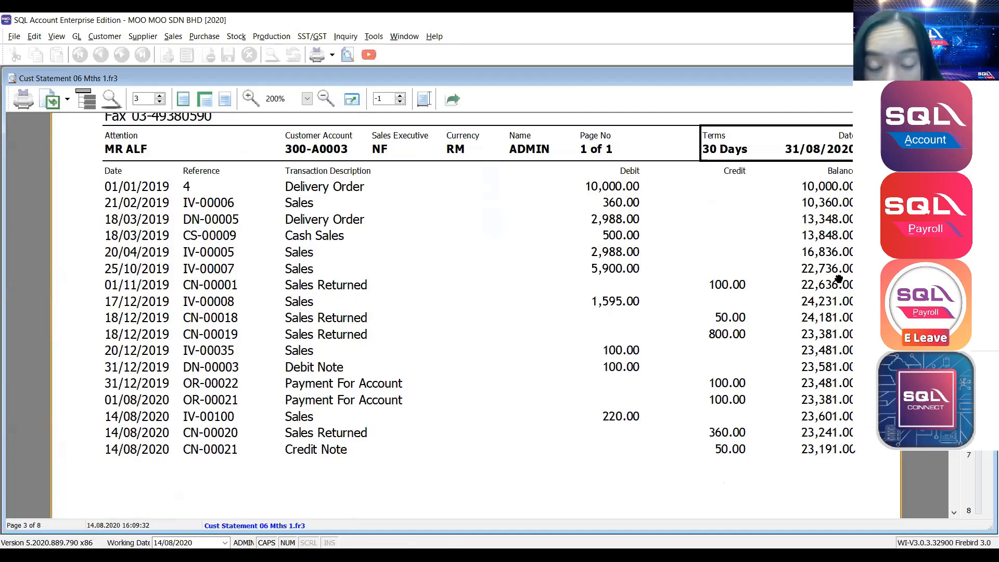
Close the preview, compare the statement report layouts, and apply the last layout in the list.
click(987, 78)
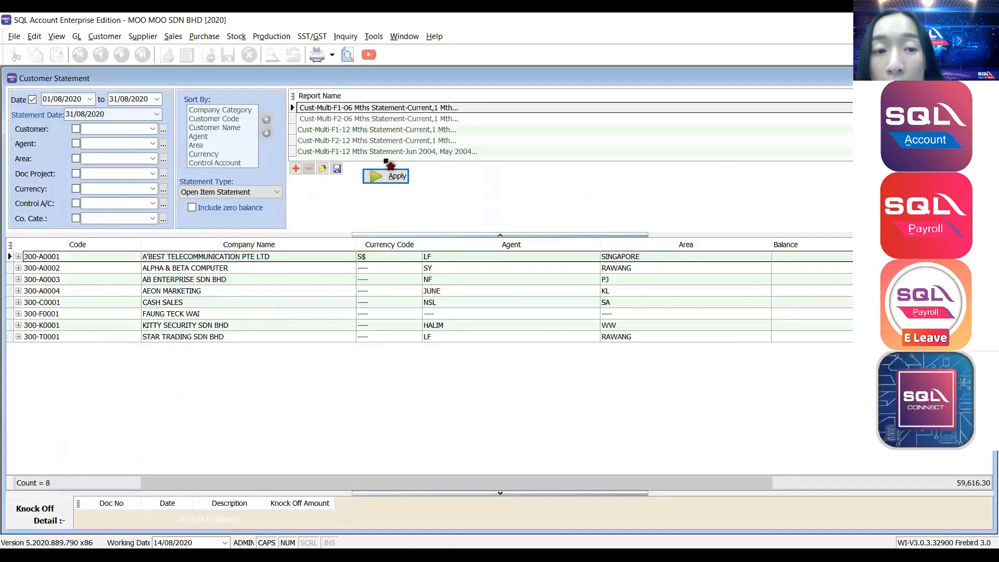
click(386, 153)
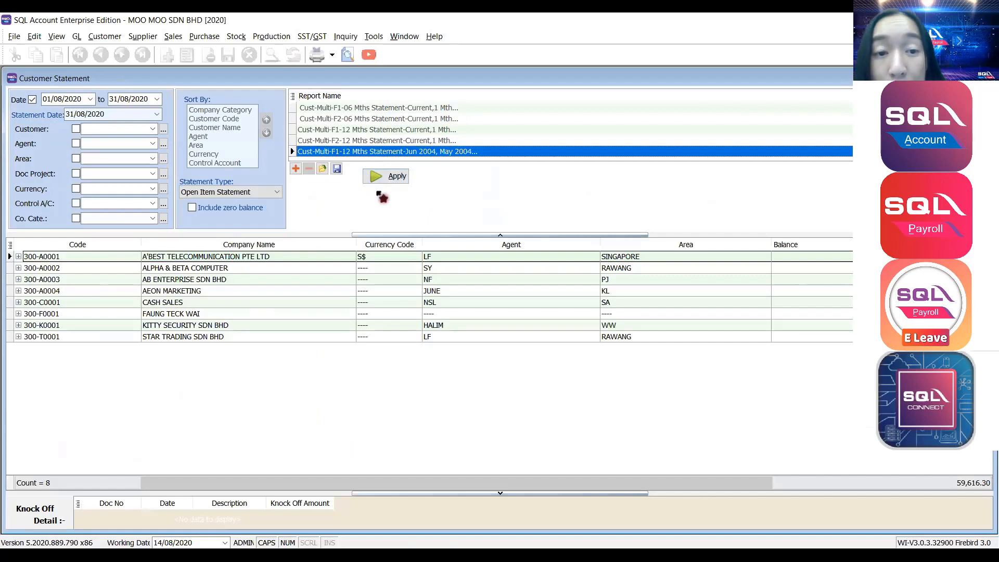
click(357, 109)
click(356, 119)
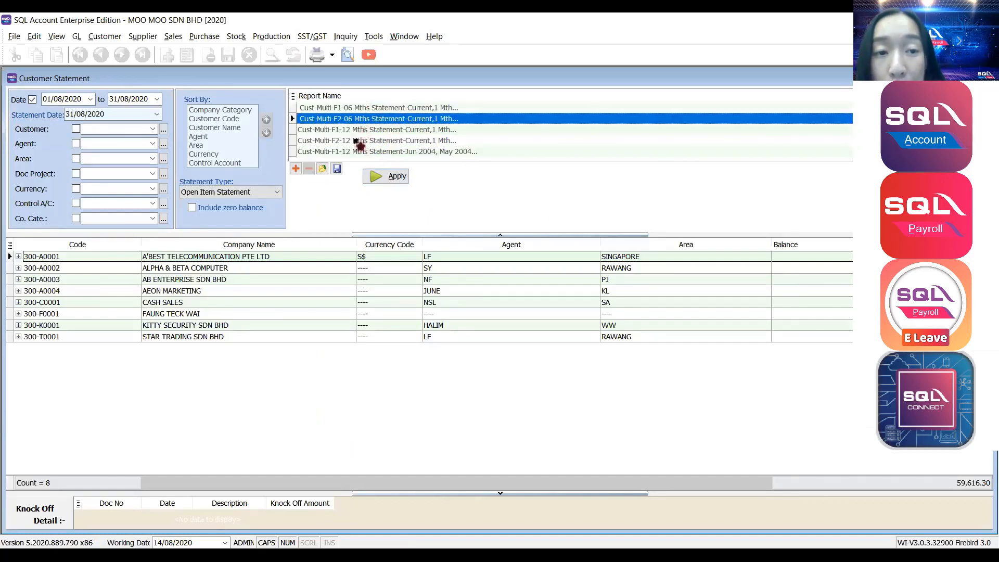
click(356, 130)
click(355, 140)
click(355, 151)
click(365, 120)
click(361, 107)
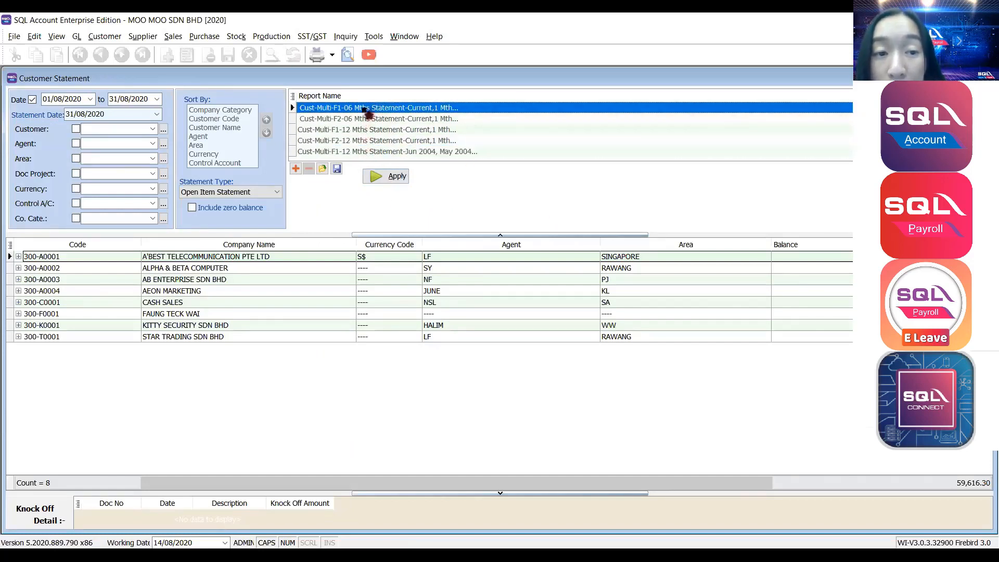
click(360, 131)
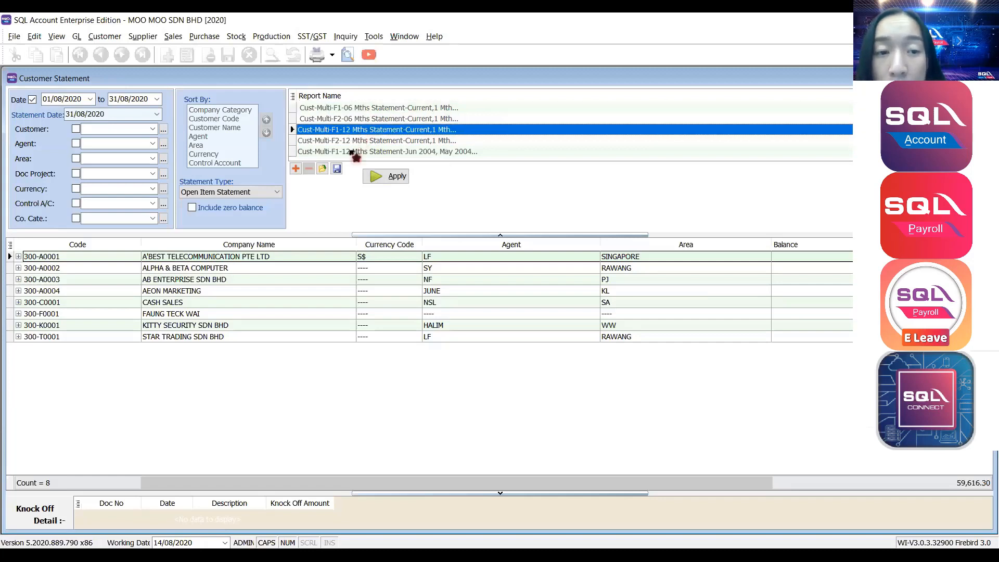
click(355, 152)
click(374, 178)
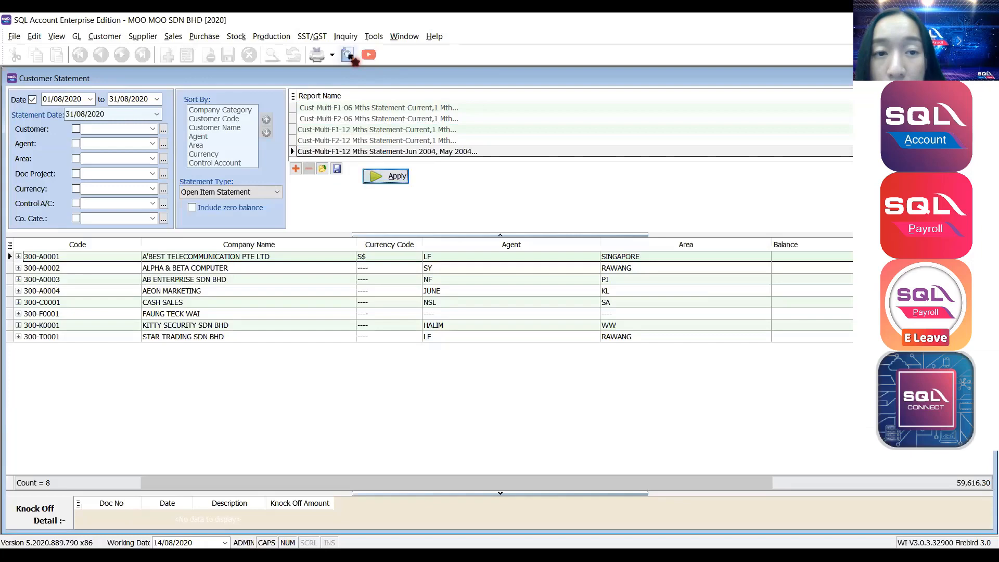
Preview the statements for all customers, then close the preview and the Customer Statement window.
click(349, 56)
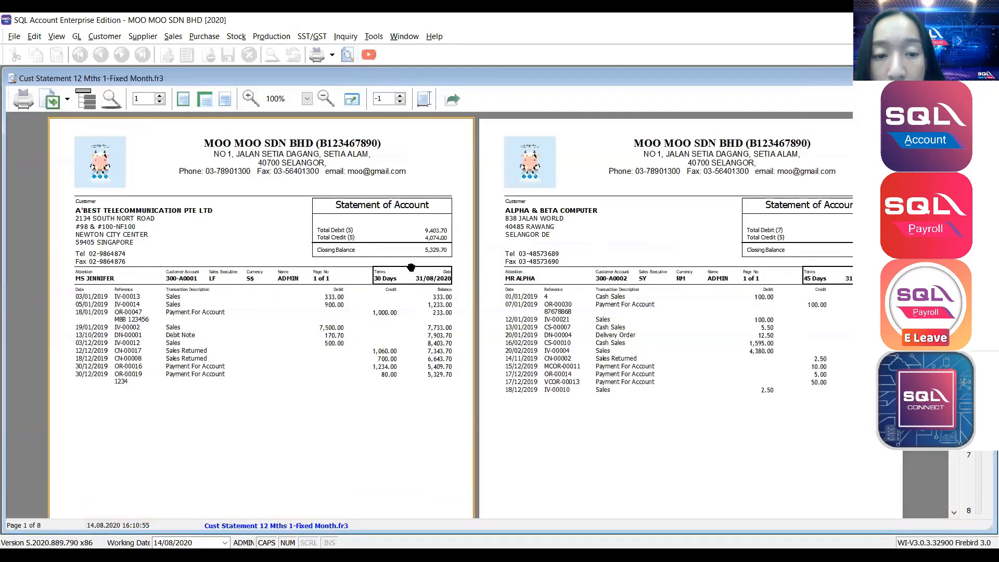
scroll(411, 267, down, 5)
scroll(426, 267, down, 8)
scroll(463, 270, up, 4)
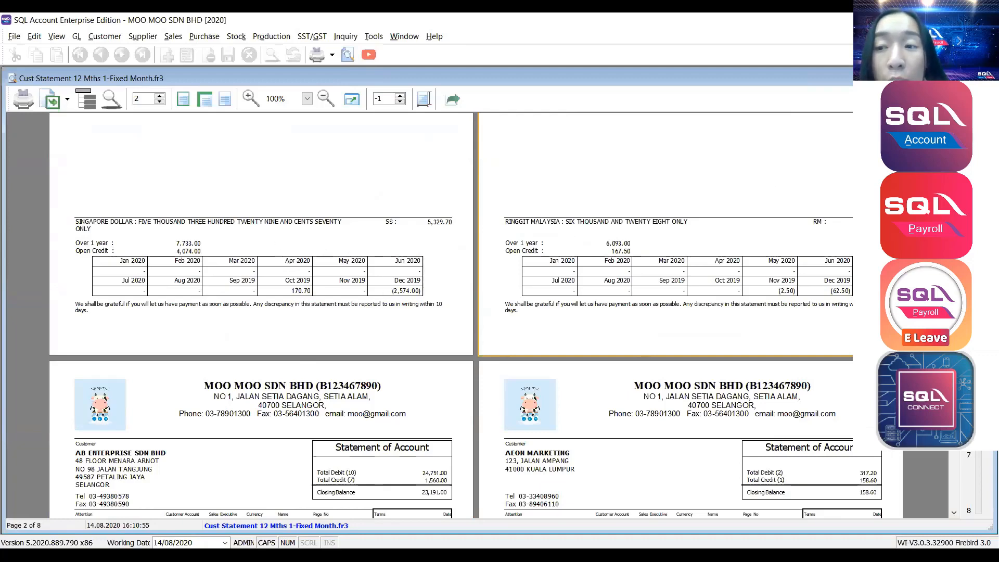
click(985, 78)
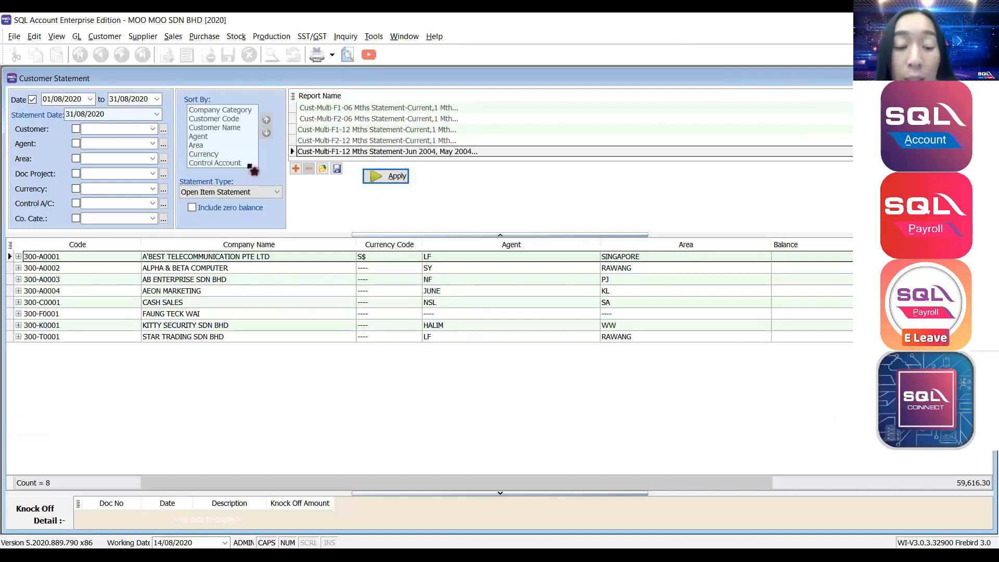
double_click(11, 79)
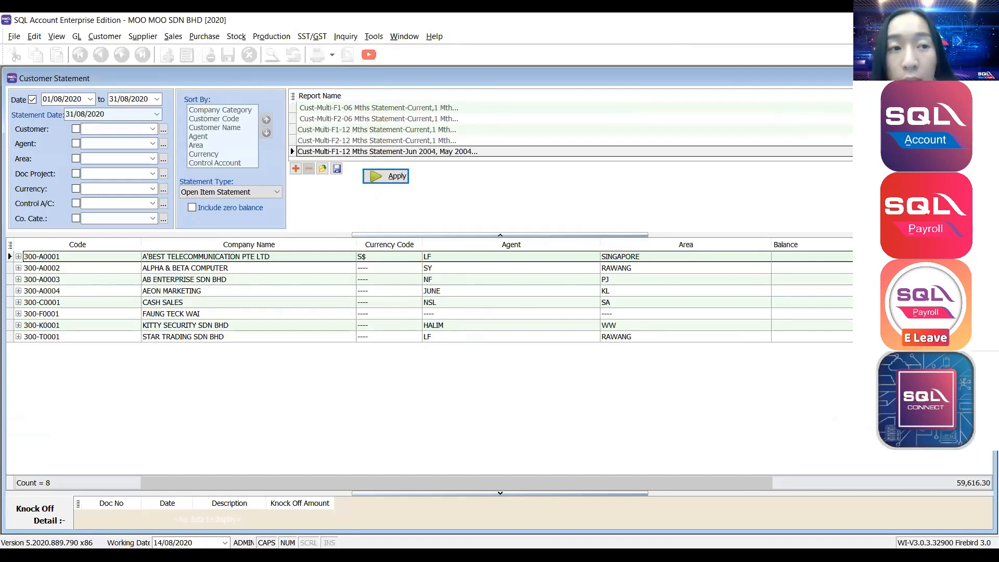
click(112, 38)
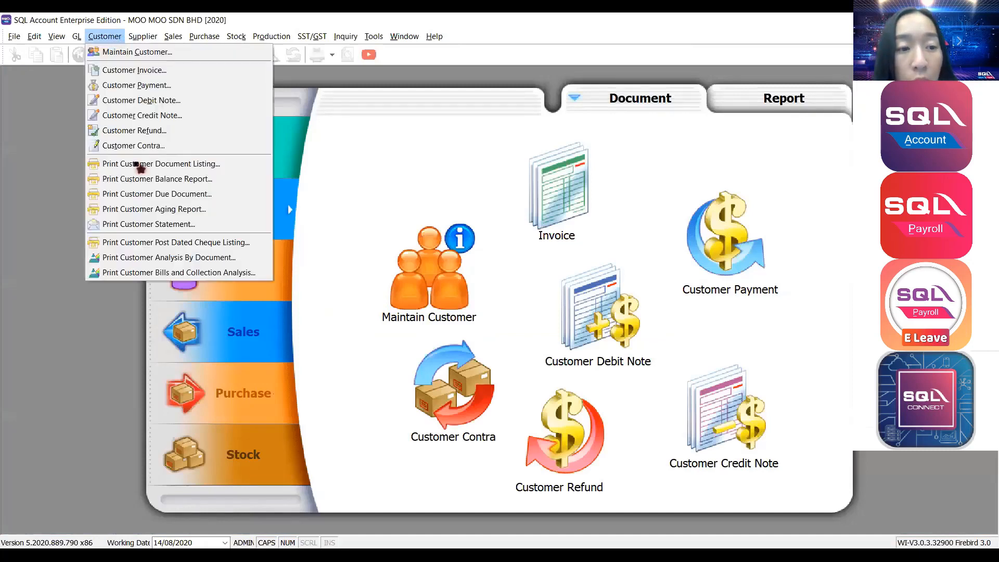
Open the Customer Aging Report and set the aging date to 31/08/2020.
click(134, 209)
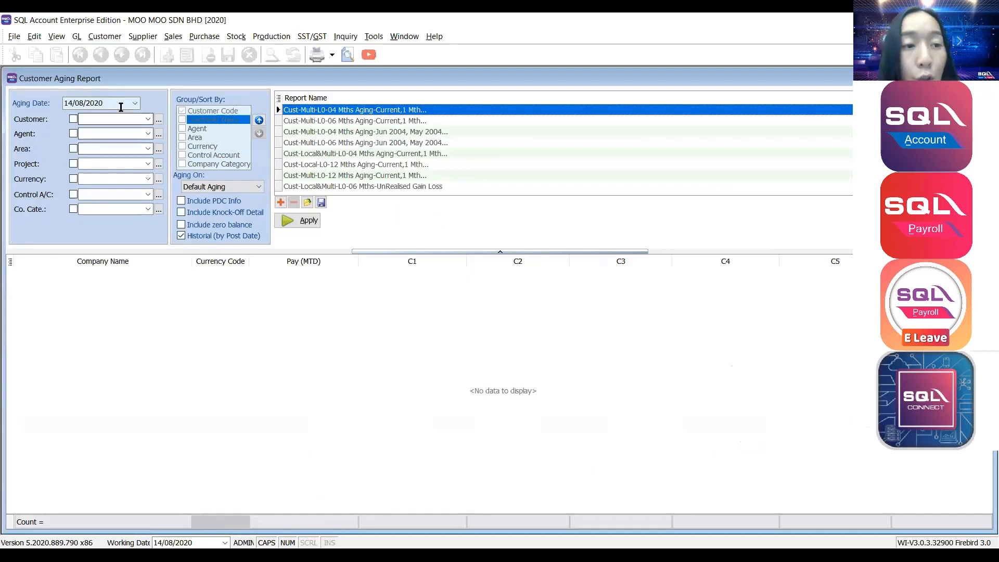
click(112, 103)
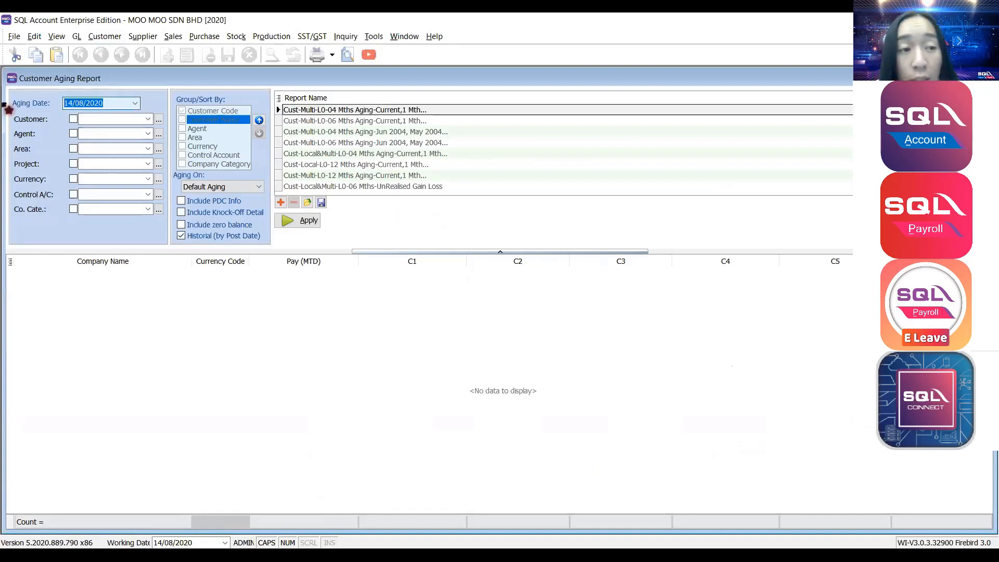
text(3108)
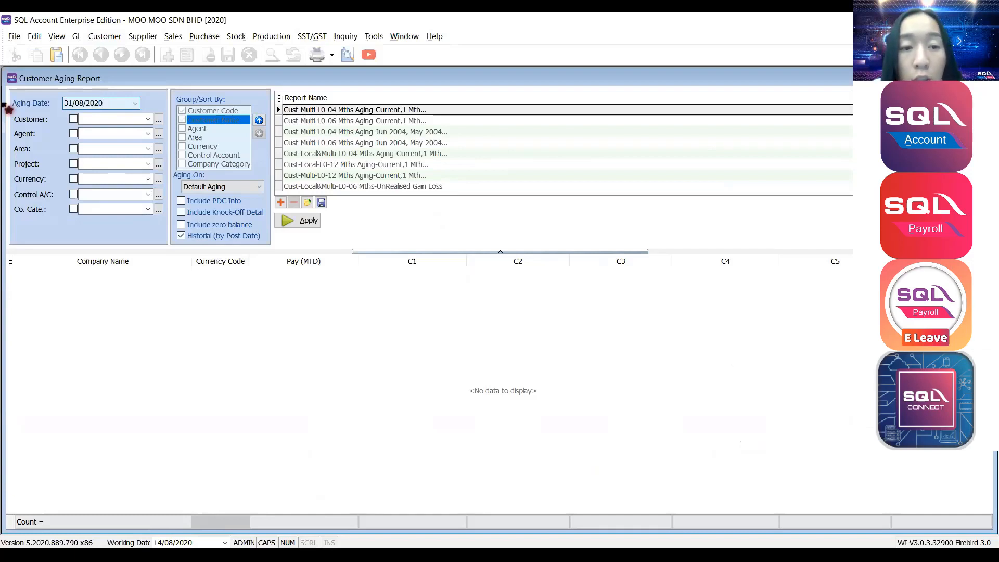
Choose the 06 Mths Aging-Jun 2004, May 2004 layout and apply it for all customers.
click(427, 157)
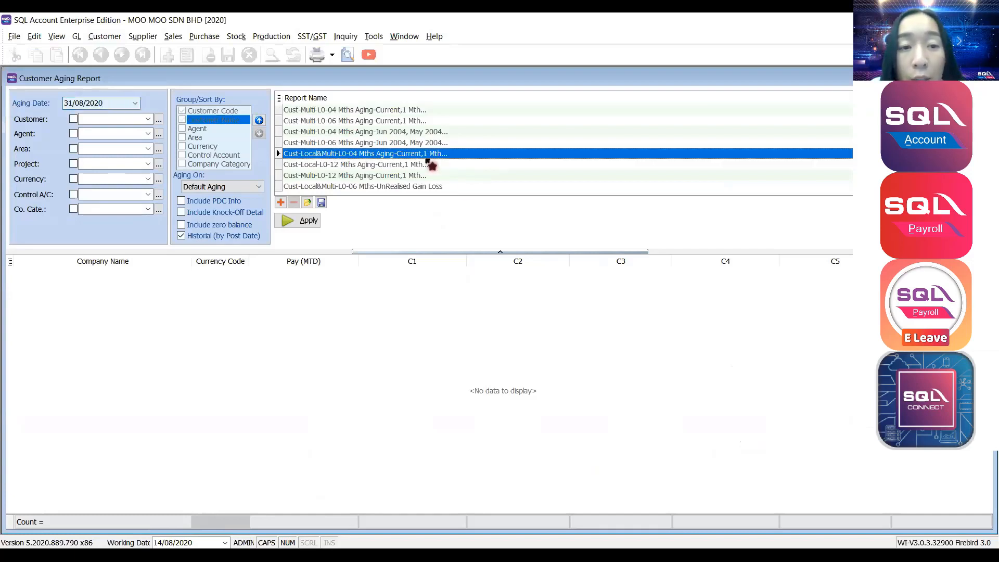
click(351, 112)
click(351, 122)
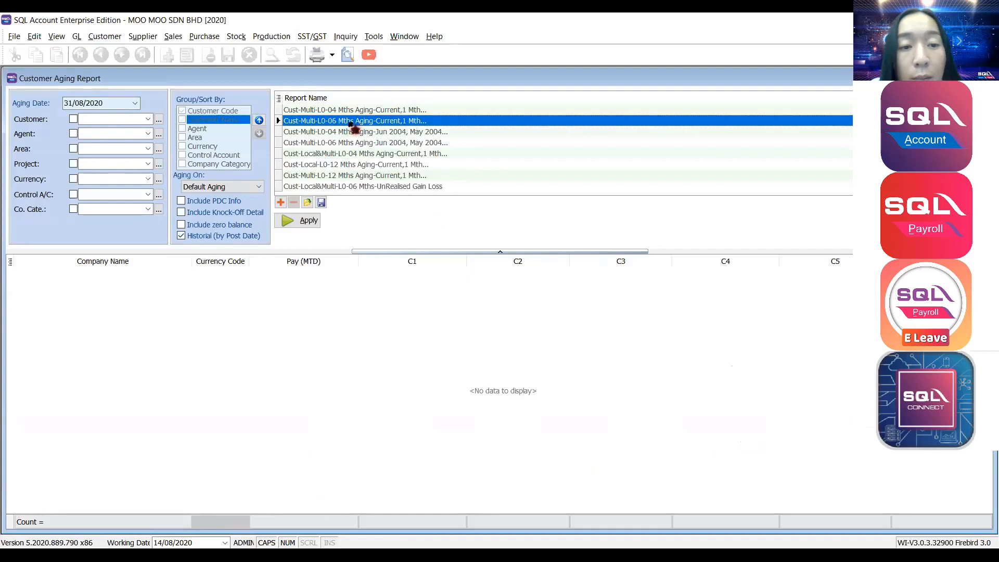
click(347, 165)
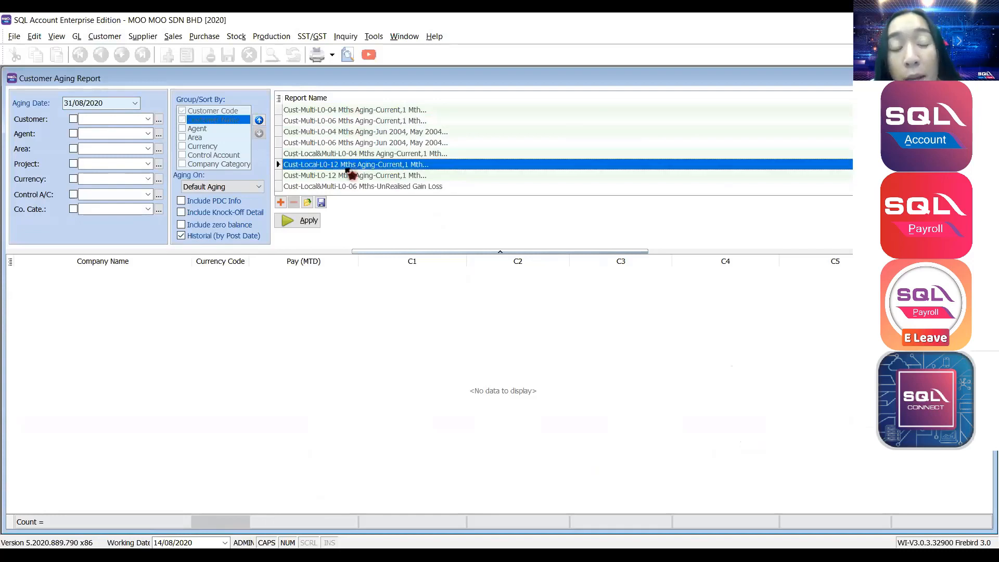
click(349, 143)
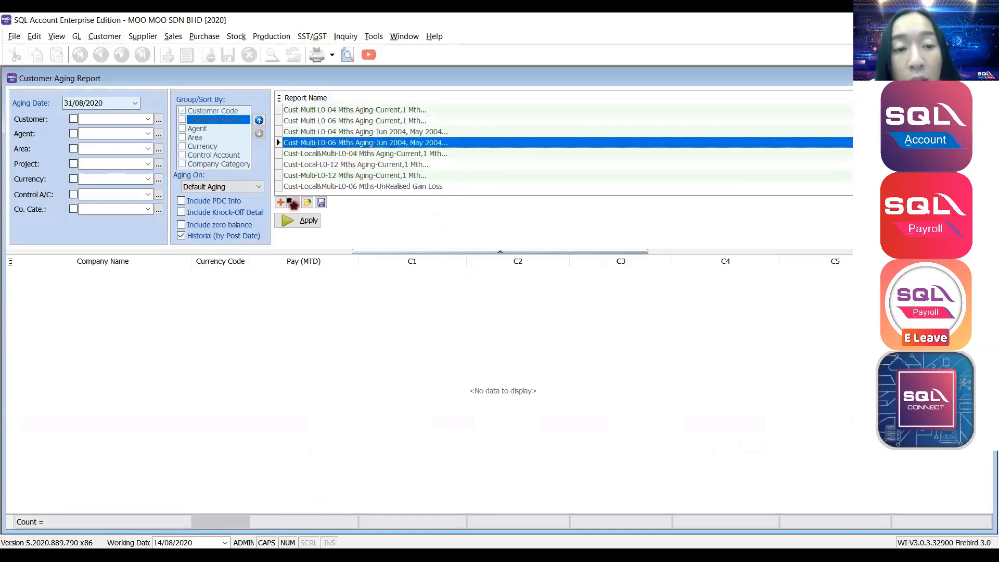
click(301, 221)
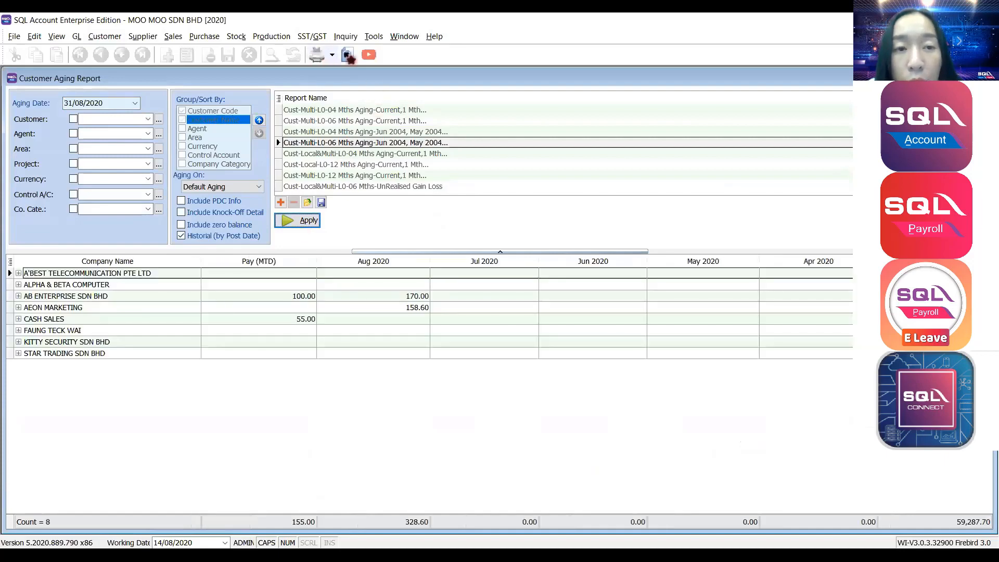
Preview the Customer 6 Months Aging report as at 31/08/2020, toggling Show Details on and off.
click(347, 54)
scroll(480, 303, down, 1)
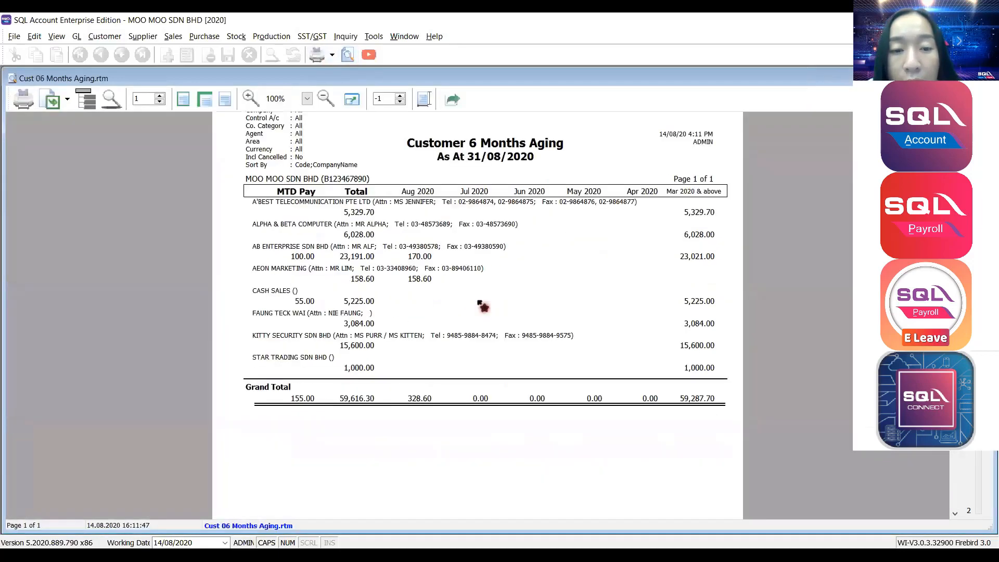
click(89, 106)
scroll(334, 224, down, 1)
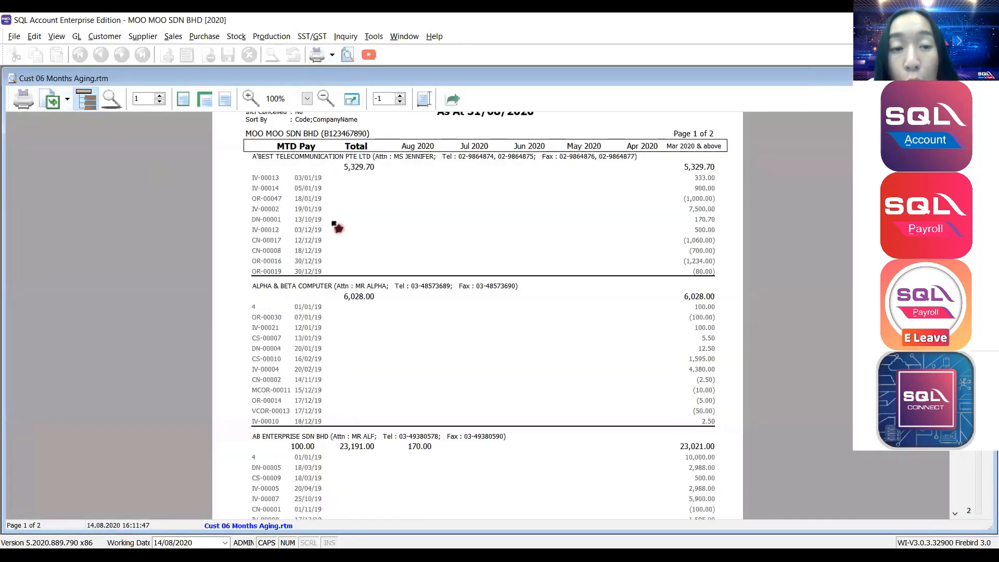
scroll(334, 224, up, 1)
click(94, 103)
scroll(255, 241, up, 1)
scroll(280, 295, down, 1)
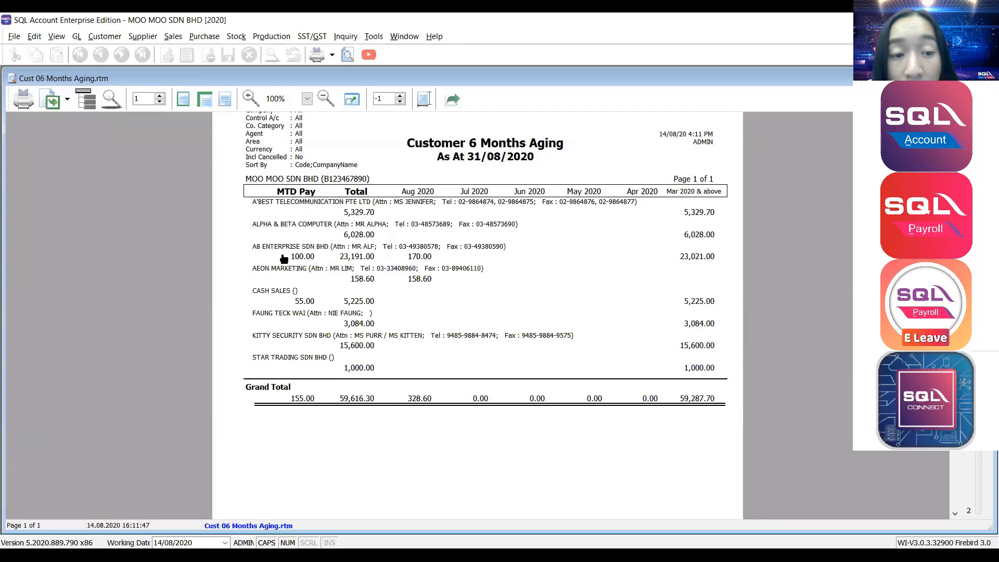
Show per-document details, scroll through both pages, and cancel the Export to PDF save.
click(93, 103)
scroll(308, 203, down, 1)
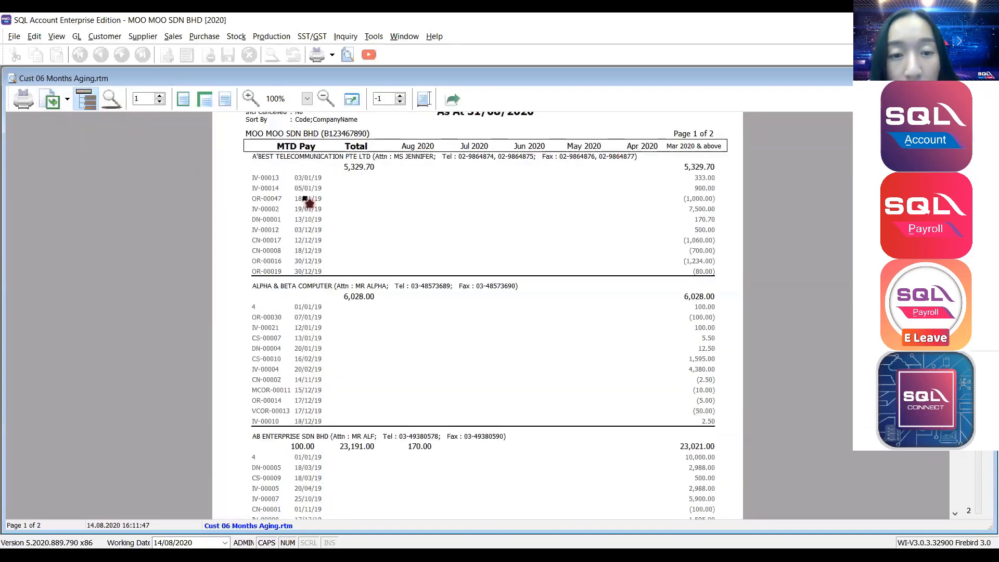
scroll(307, 203, down, 8)
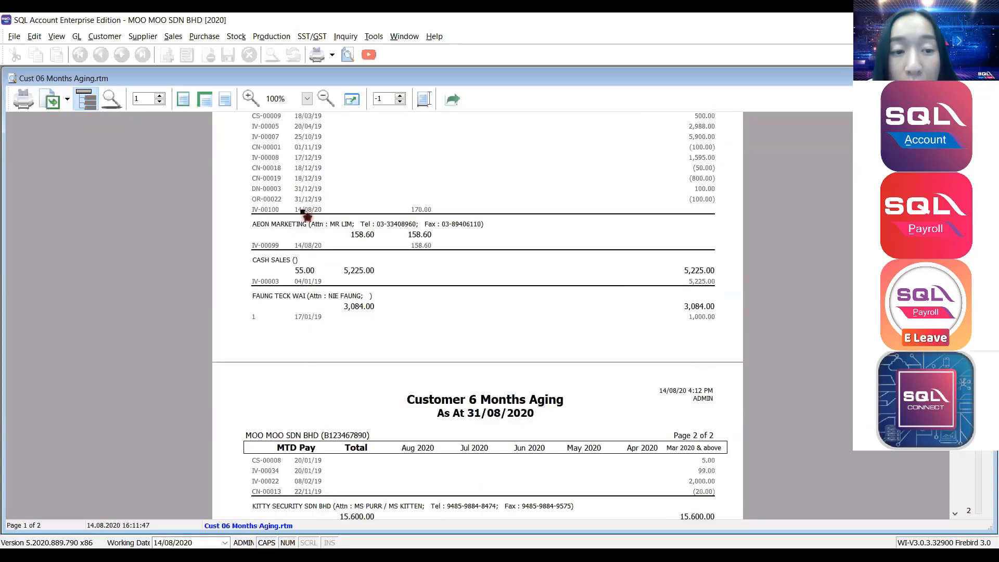
scroll(306, 216, down, 7)
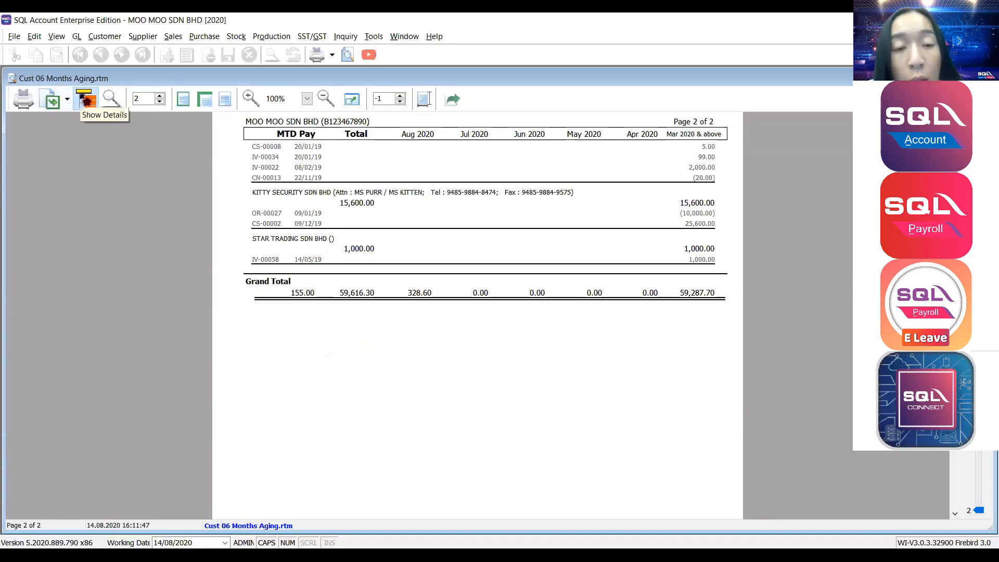
click(86, 99)
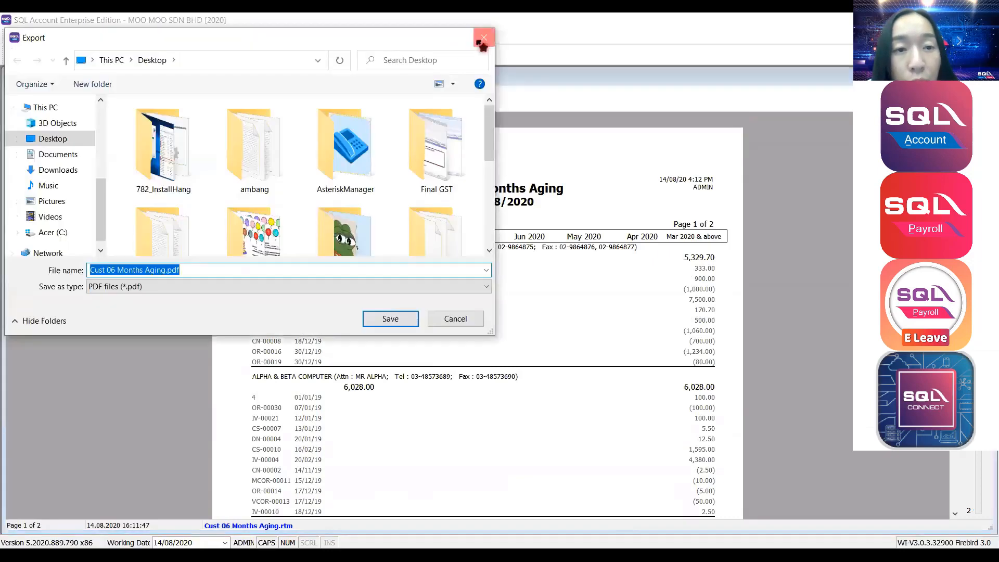
click(69, 103)
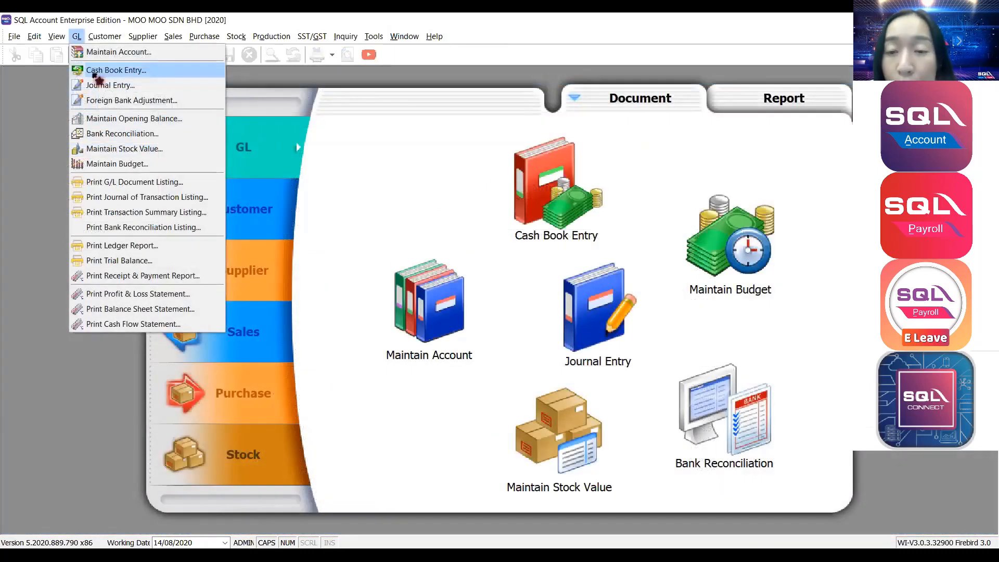
Discard the unsaved receipt voucher without saving and reopen the Cash Book Entry voucher list.
click(98, 80)
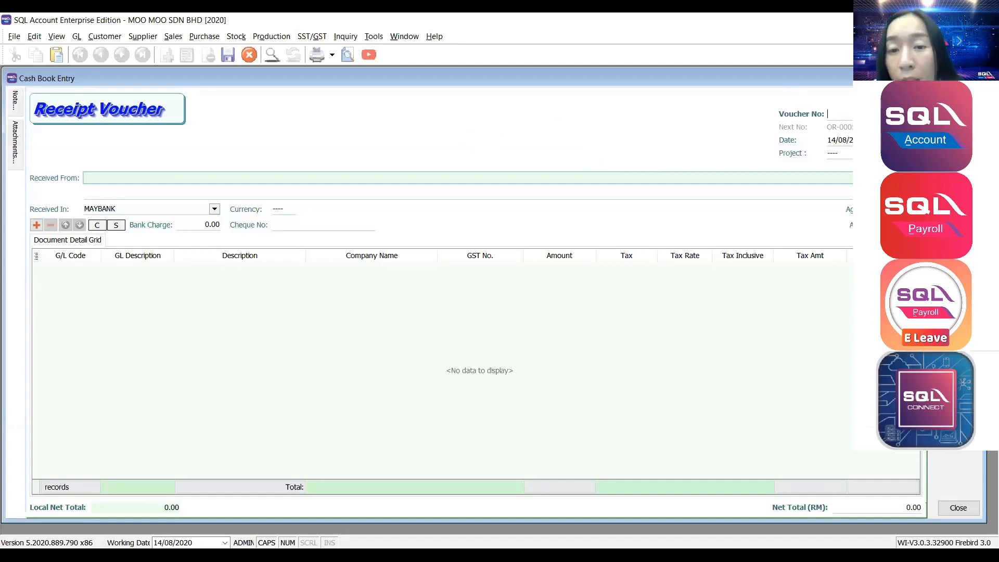
key(Escape)
click(524, 309)
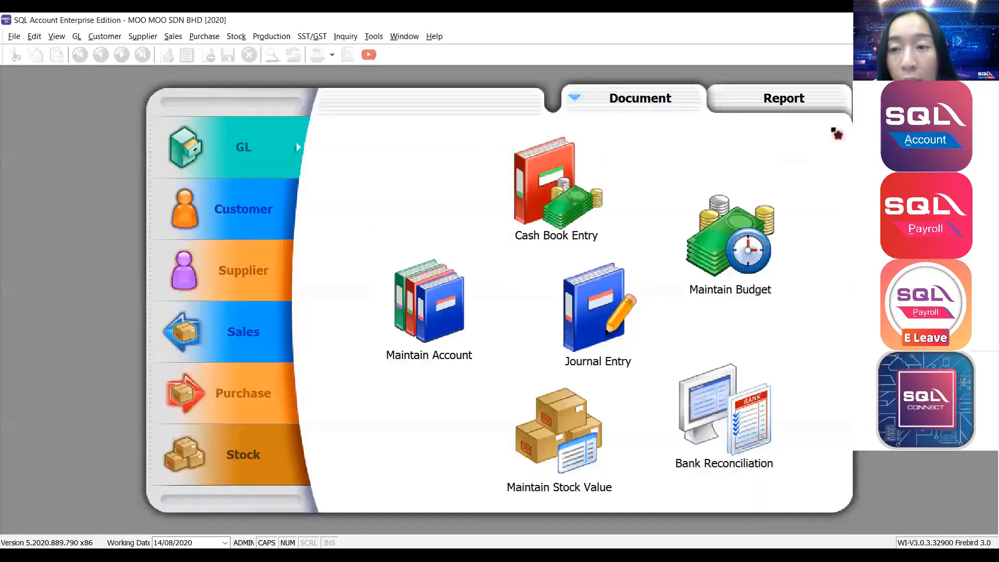
click(77, 35)
click(98, 70)
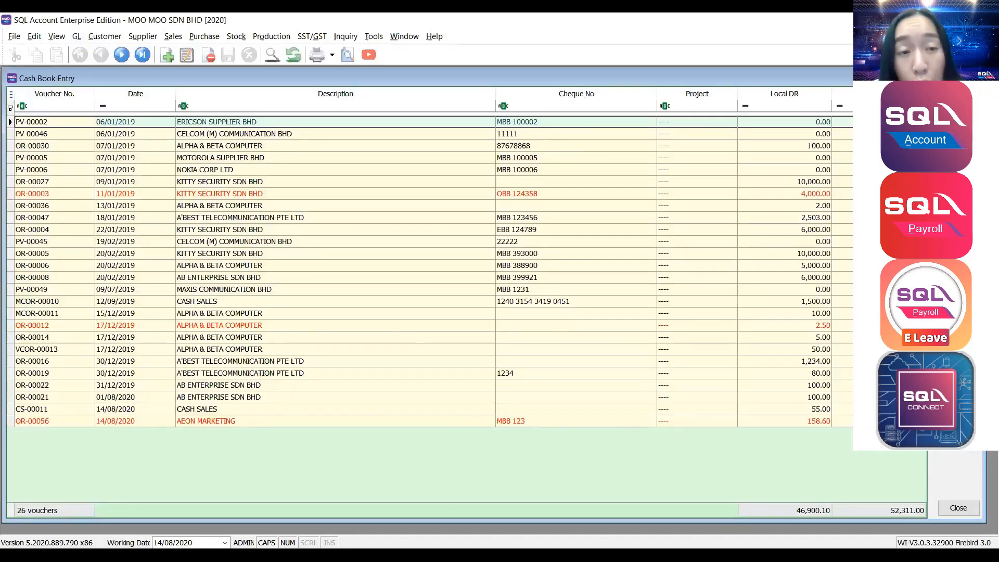
Start a payment voucher to TENAGA NASIONAL BERHAD paid from 310-007 HONG LEONG BANK.
click(959, 111)
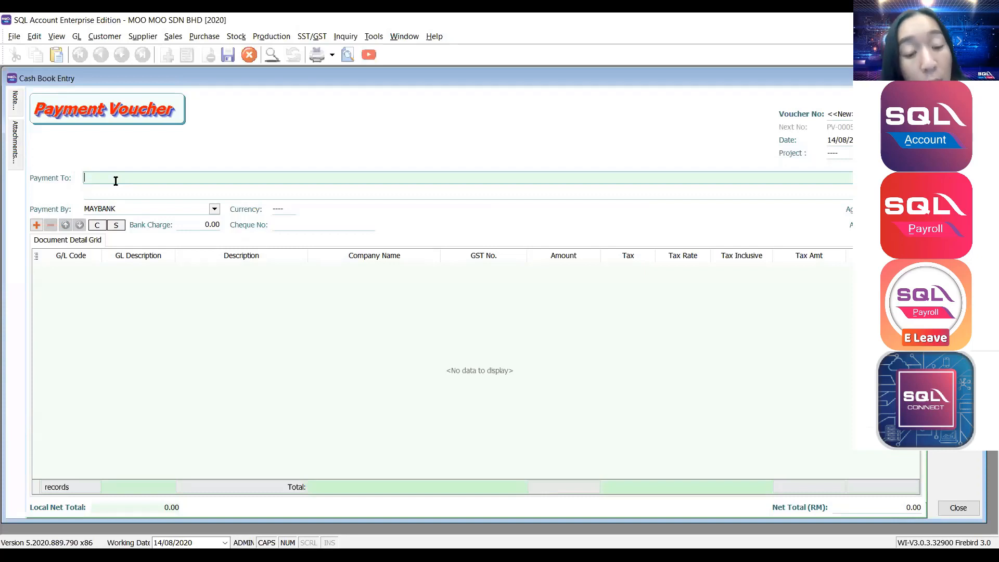
text(TENAGA)
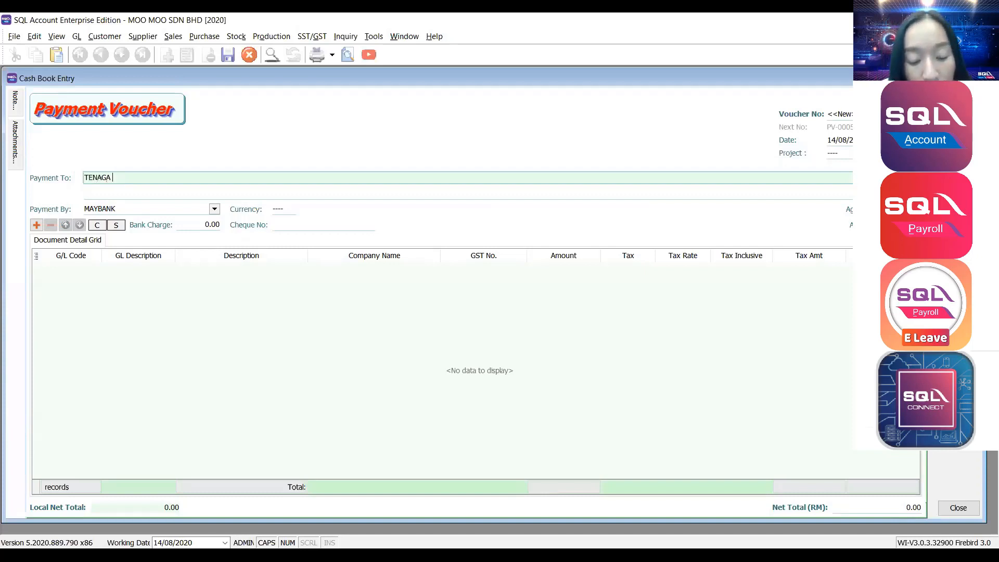
text( NASIONAL B)
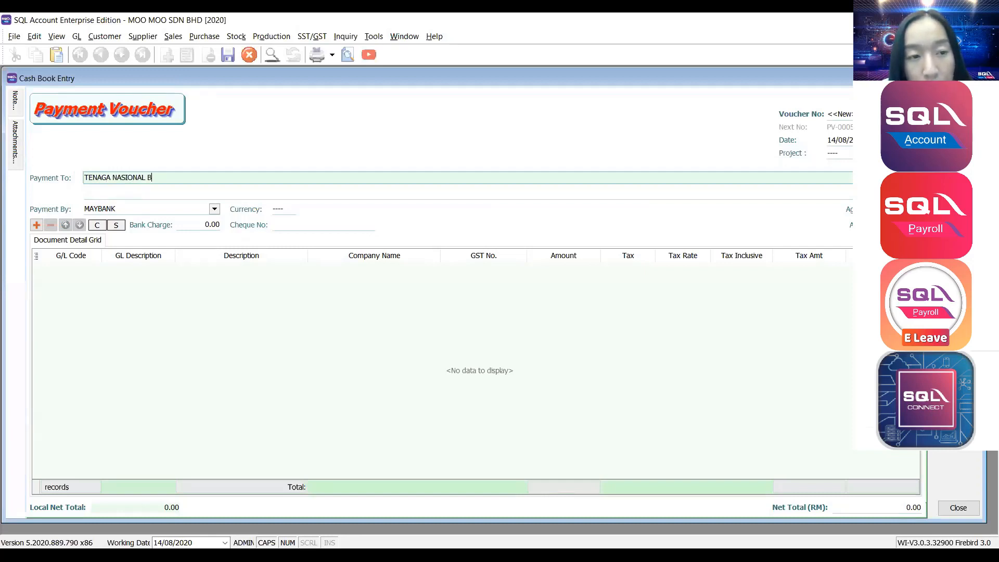
text(ERHAND)
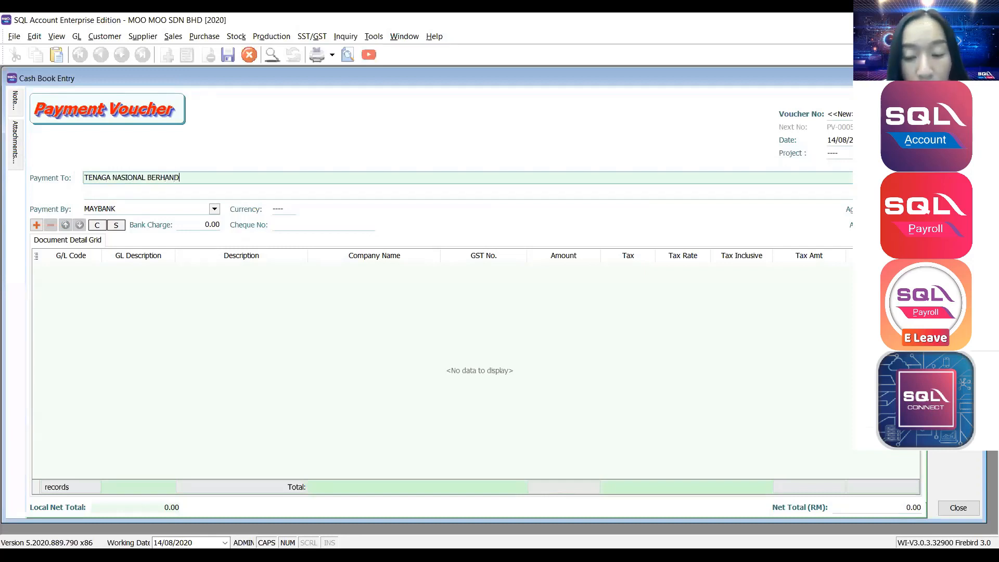
key(BackSpace)
key(BackSpace)
text(D)
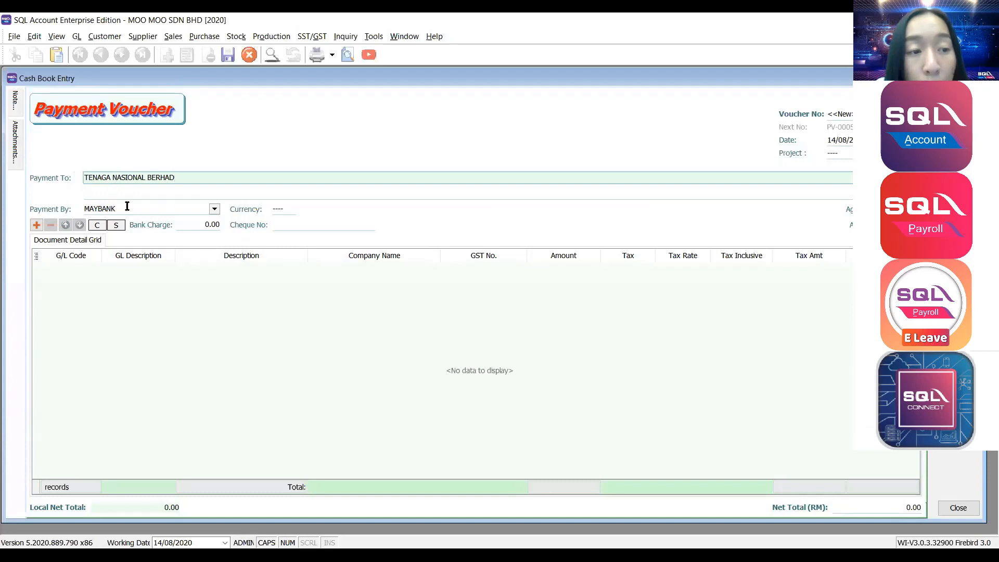
click(215, 209)
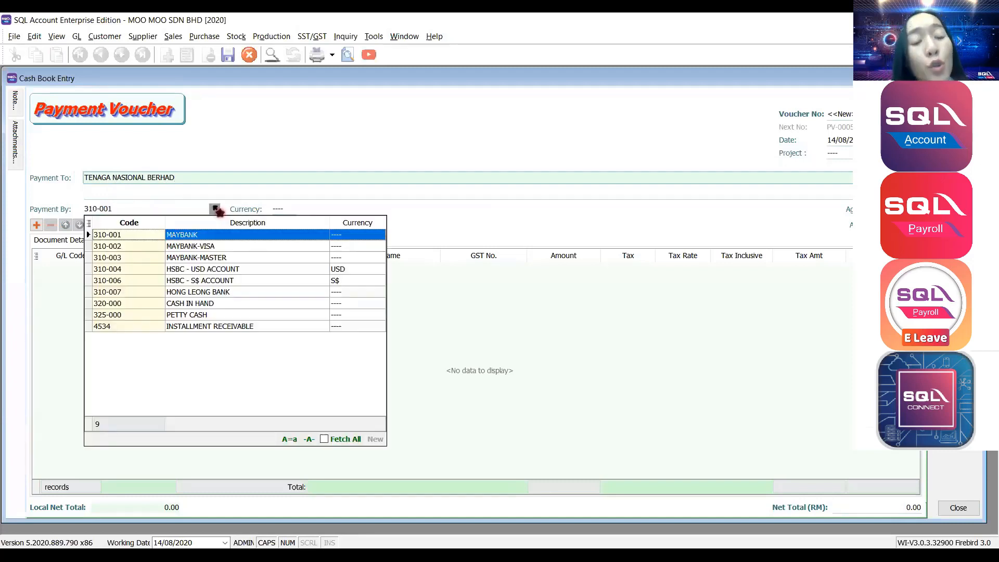
click(193, 294)
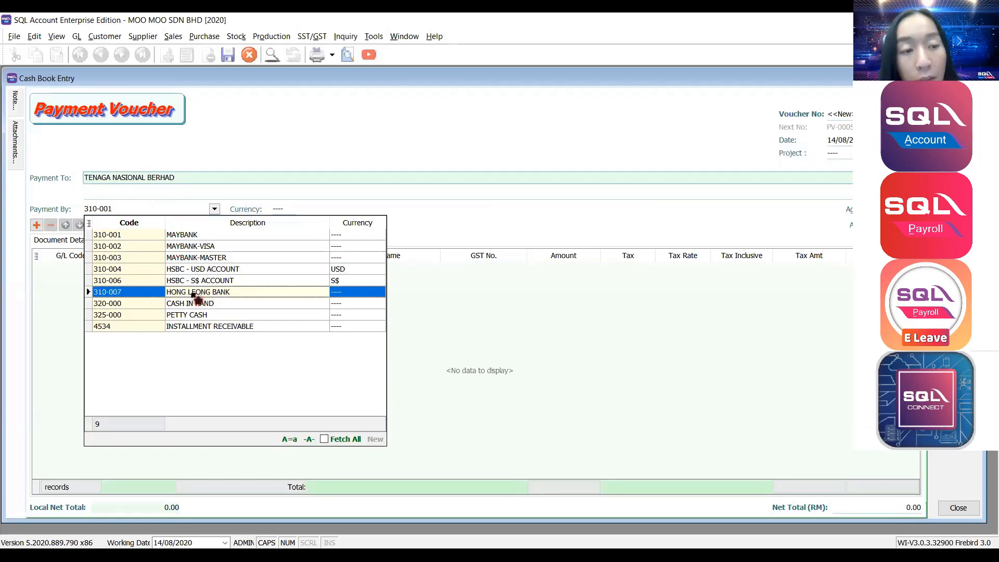
click(194, 295)
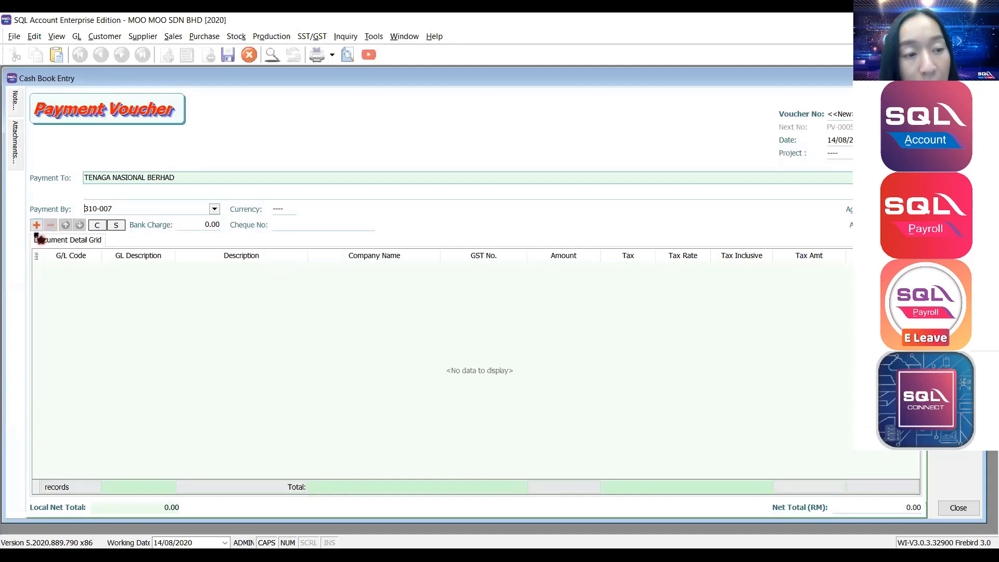
Add a 907-000 WATER & ELECTRICITY line of 500.00 to the payment voucher.
click(36, 225)
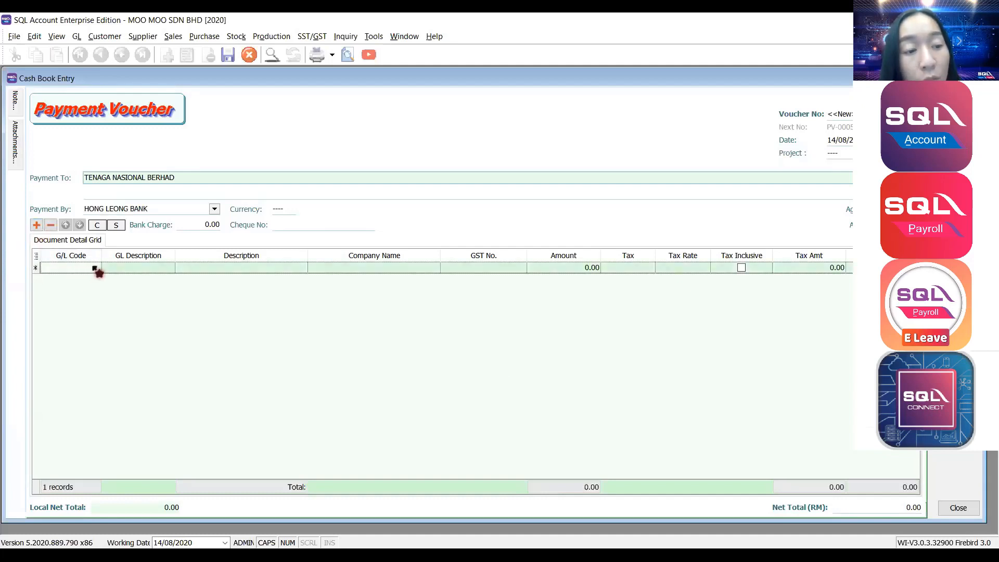
click(95, 269)
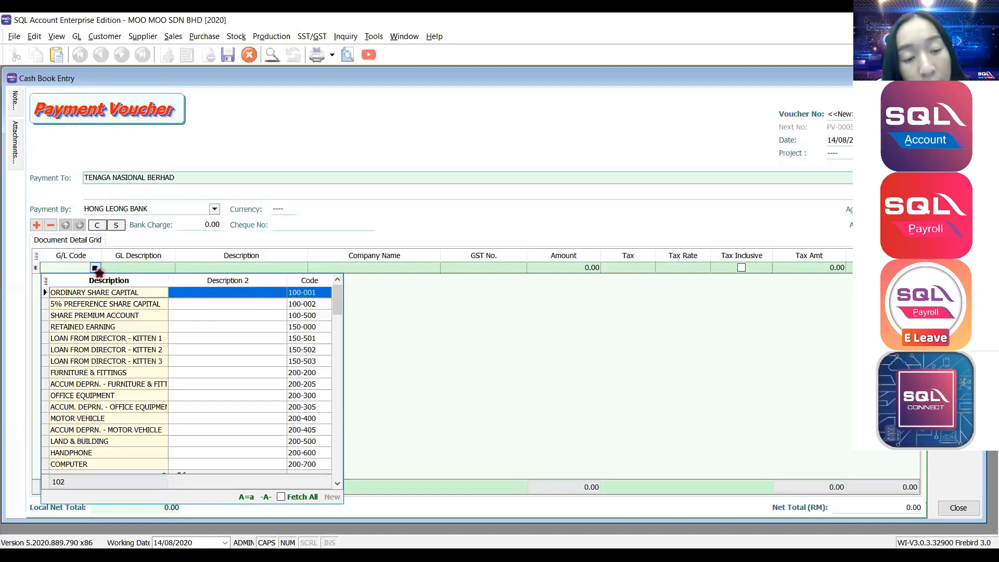
text(WATER)
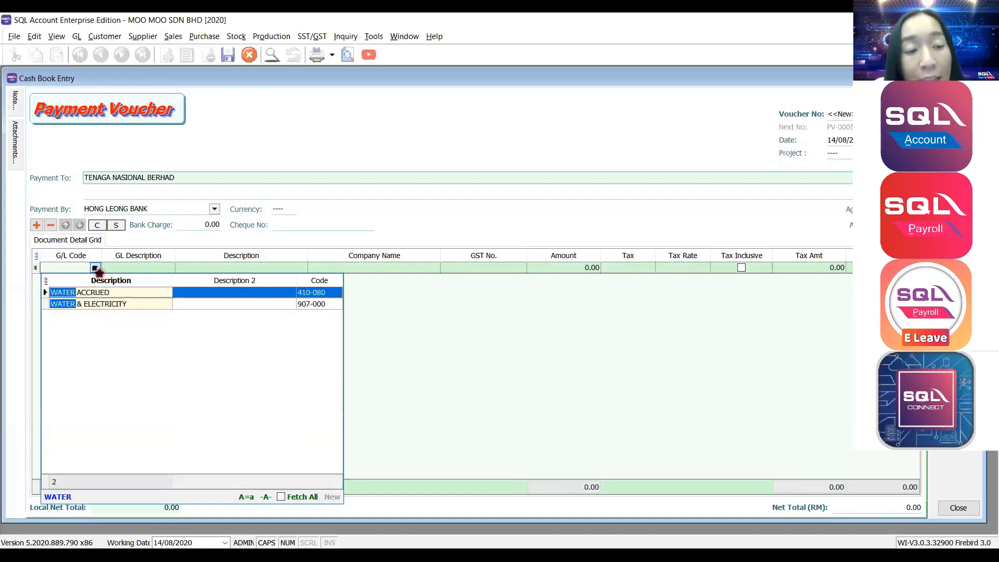
click(102, 305)
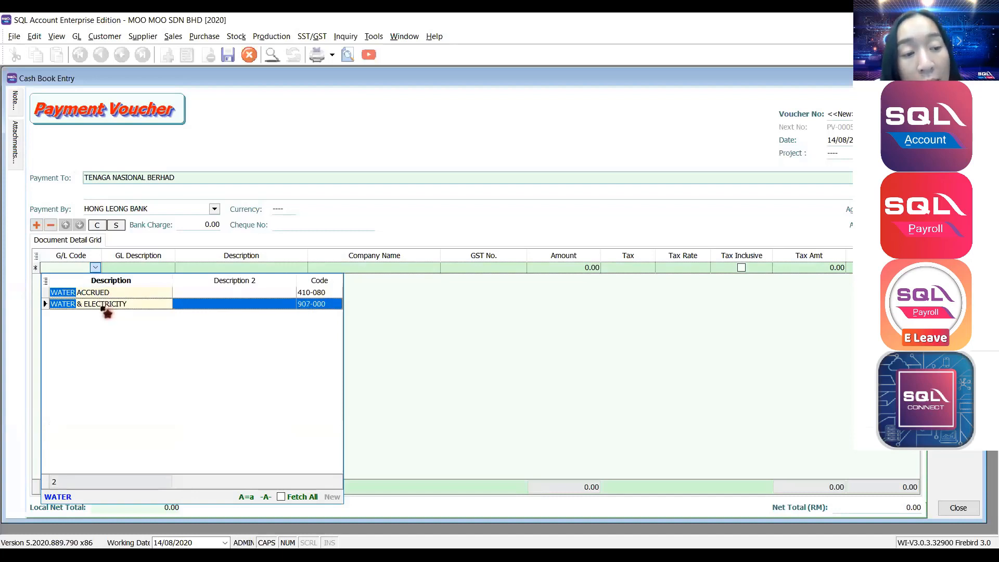
double_click(103, 306)
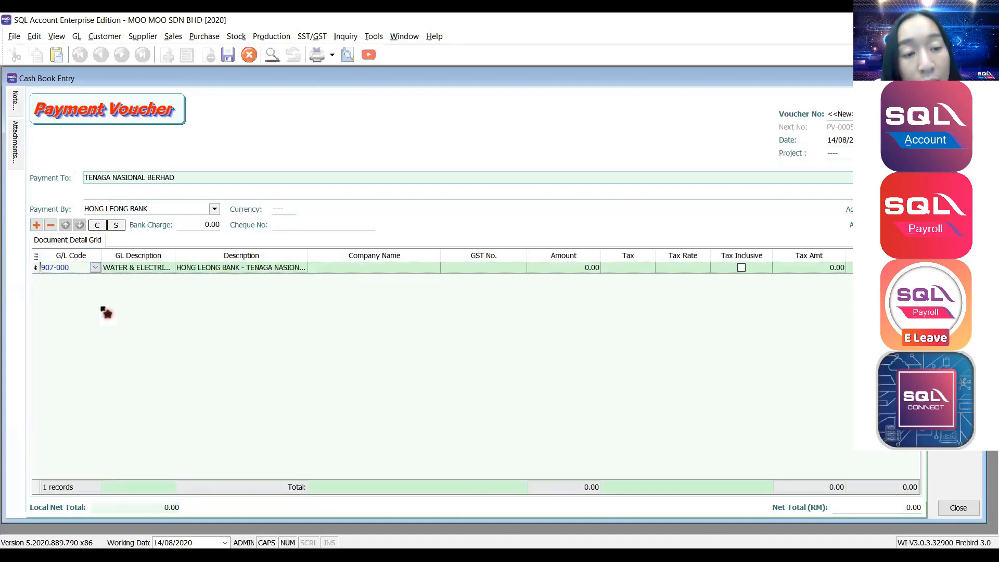
click(588, 268)
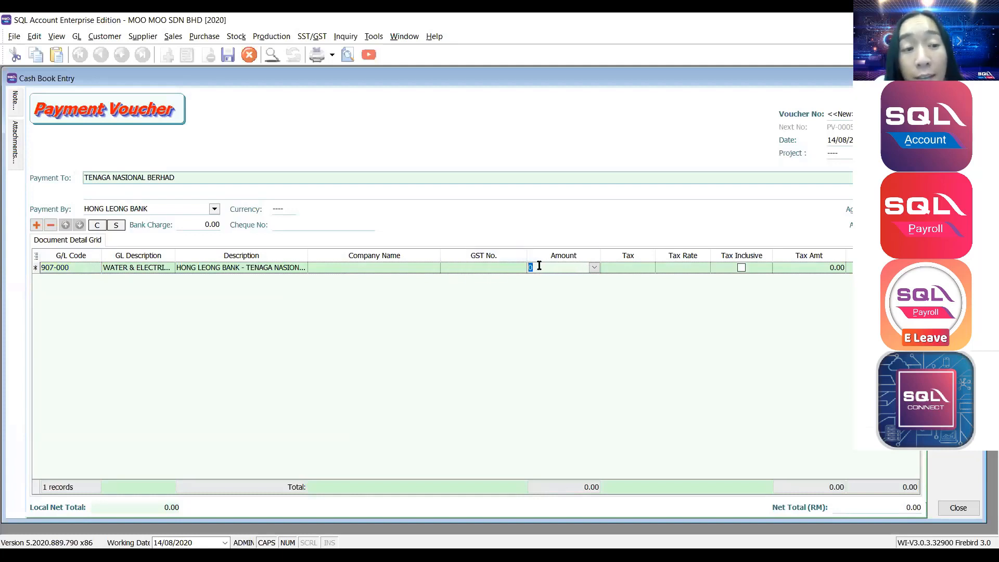
text(500)
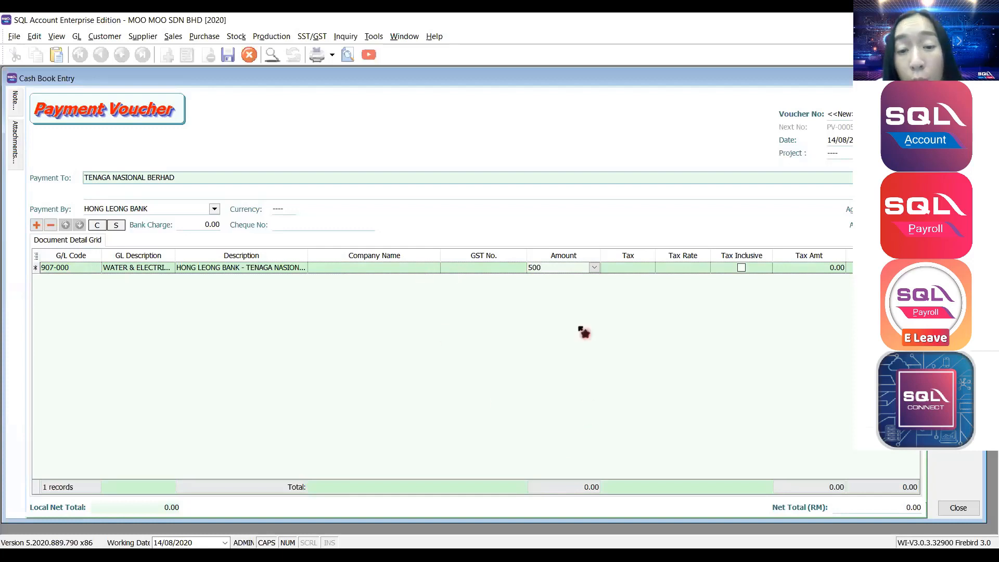
click(584, 335)
Save the payment voucher without a cheque number.
key(ctrl+s)
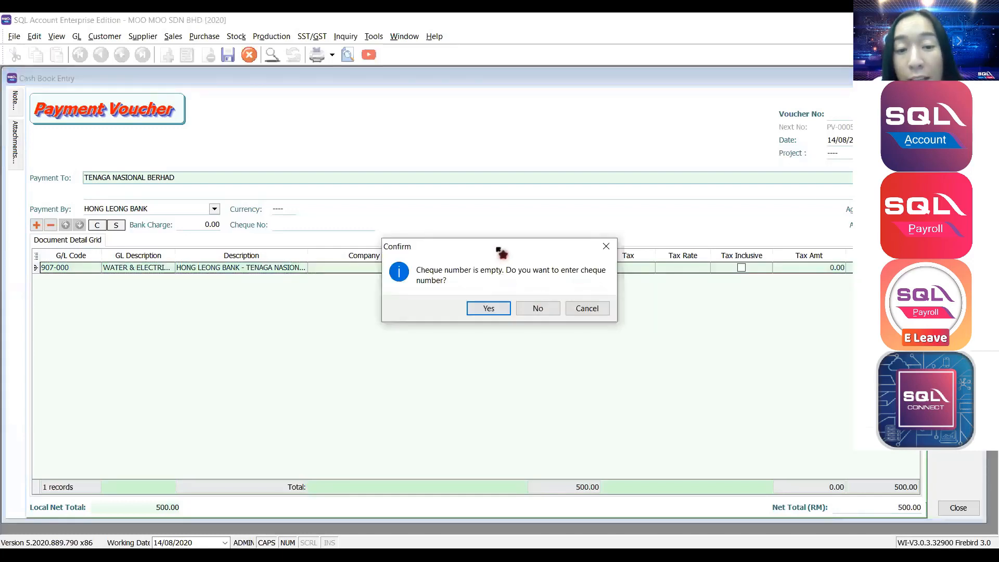
drag(491, 233, 470, 127)
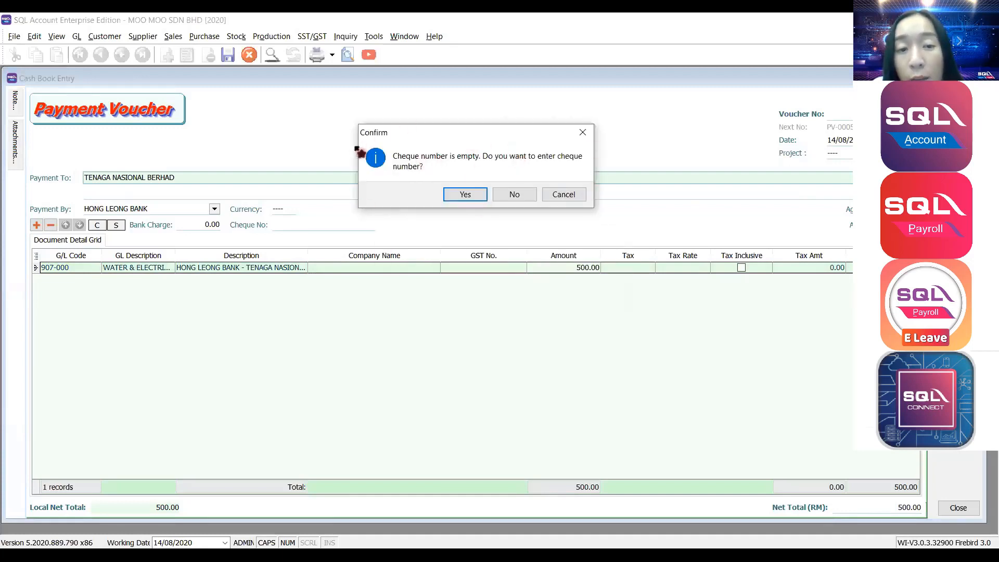
click(516, 195)
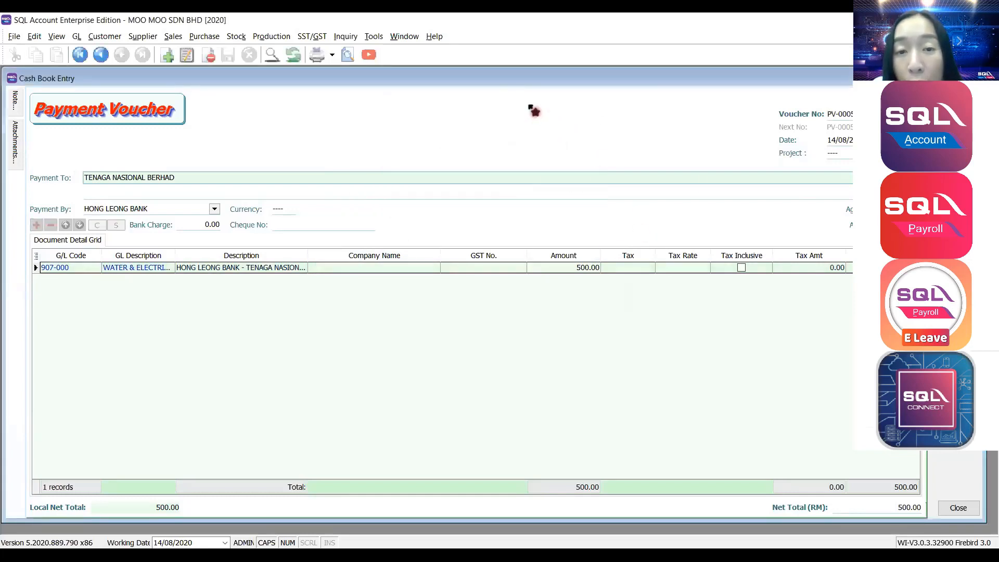
Check the payment's double entry (500.00 bank credit, WATER & ELECTRICITY debit), then start a new receipt voucher.
right_click(530, 106)
click(549, 150)
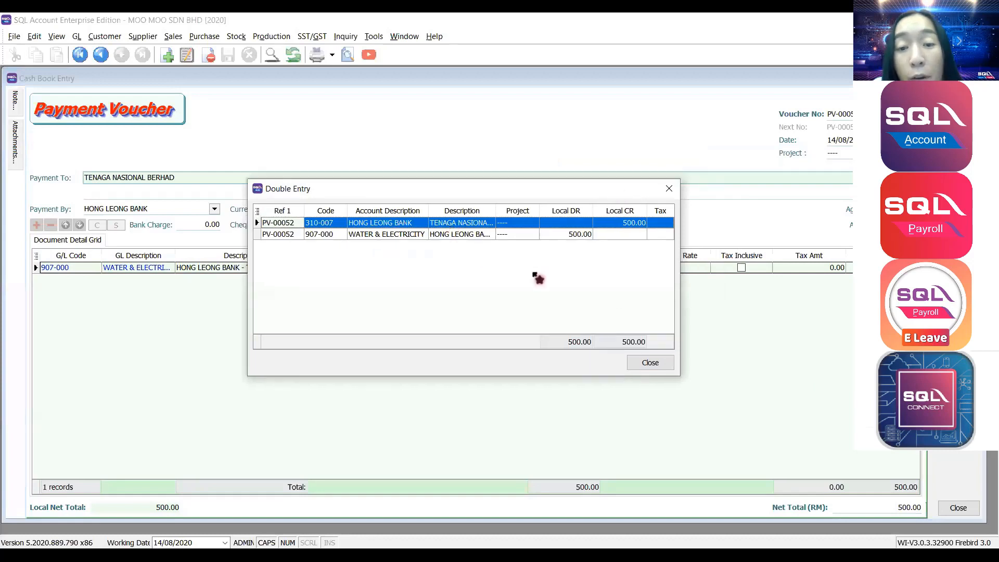
click(633, 223)
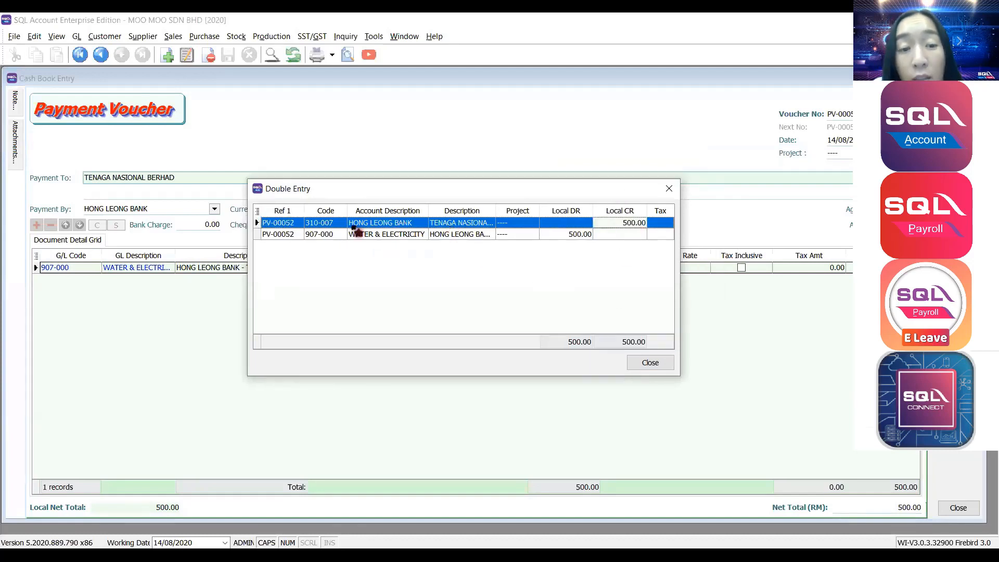
click(467, 235)
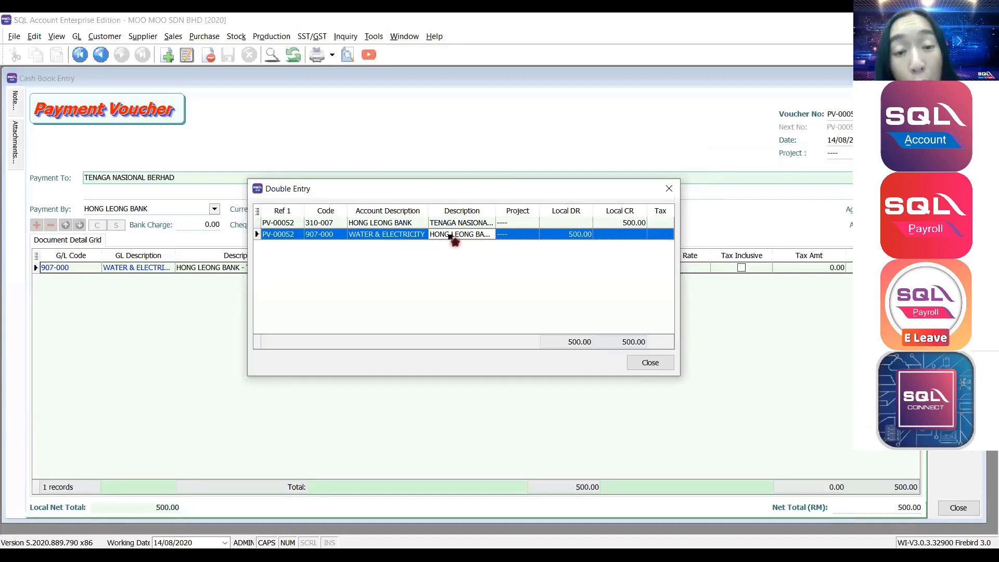
click(670, 189)
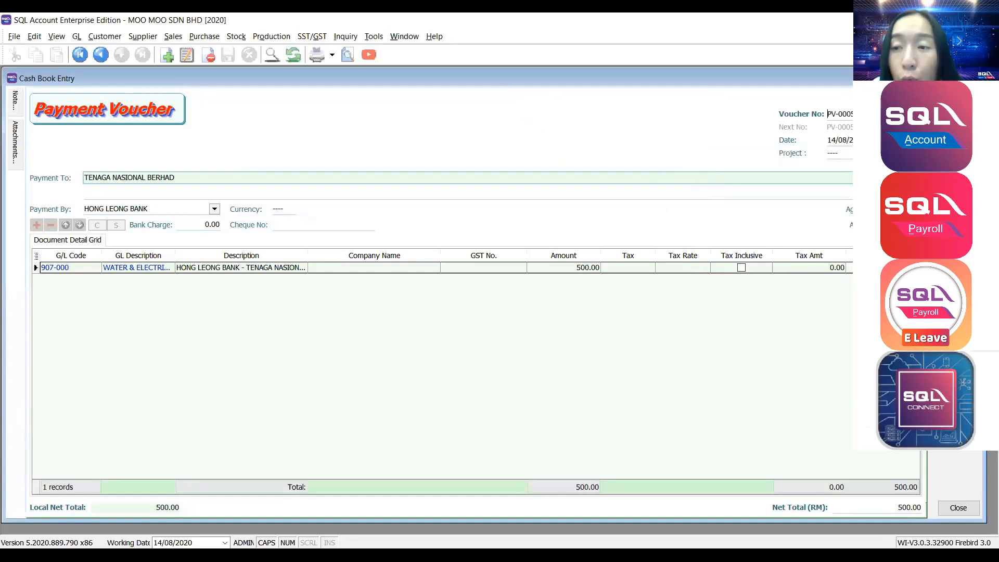
click(959, 122)
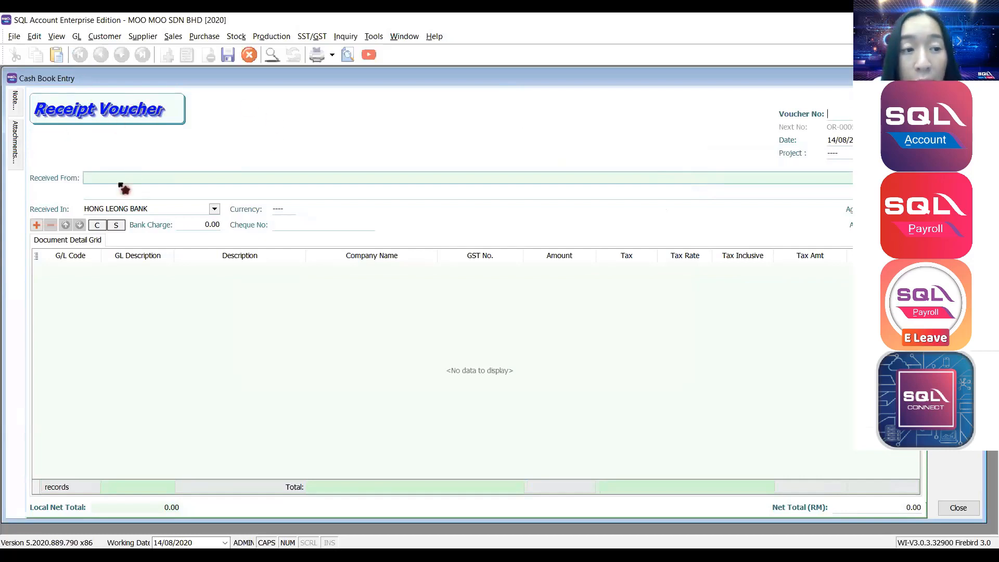
Enter the payer's name in Received From and choose MAYBANK as the receiving bank.
click(120, 177)
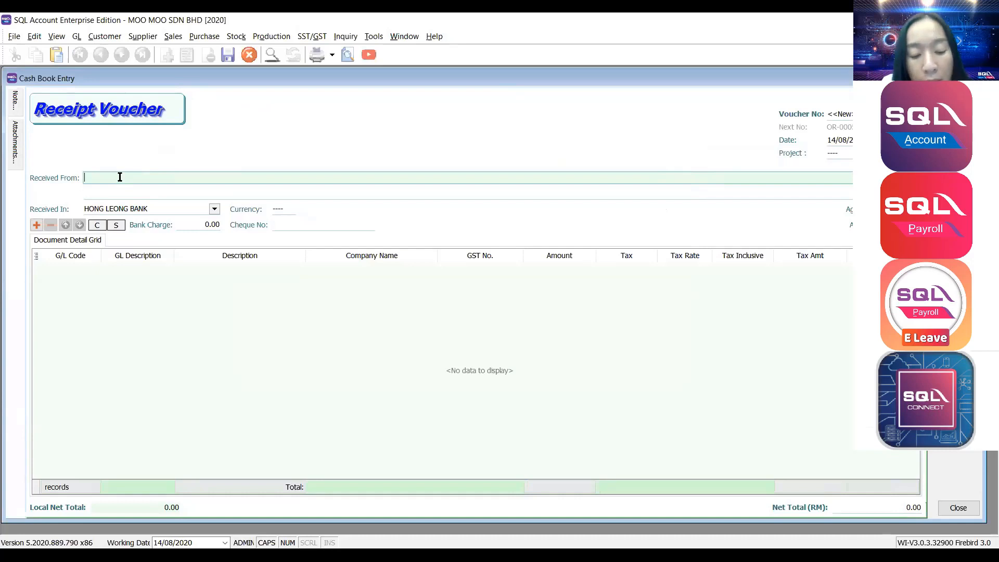
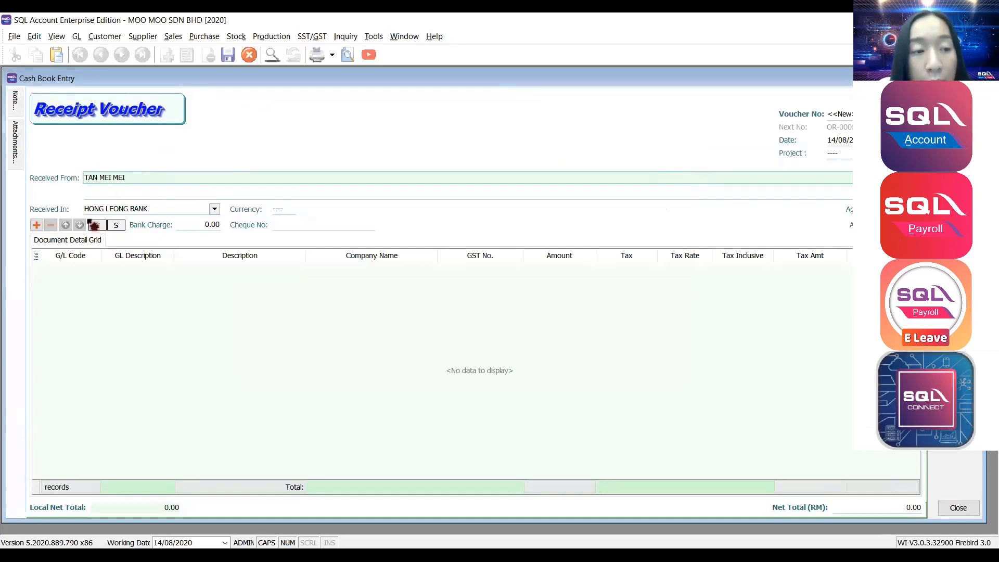
click(210, 208)
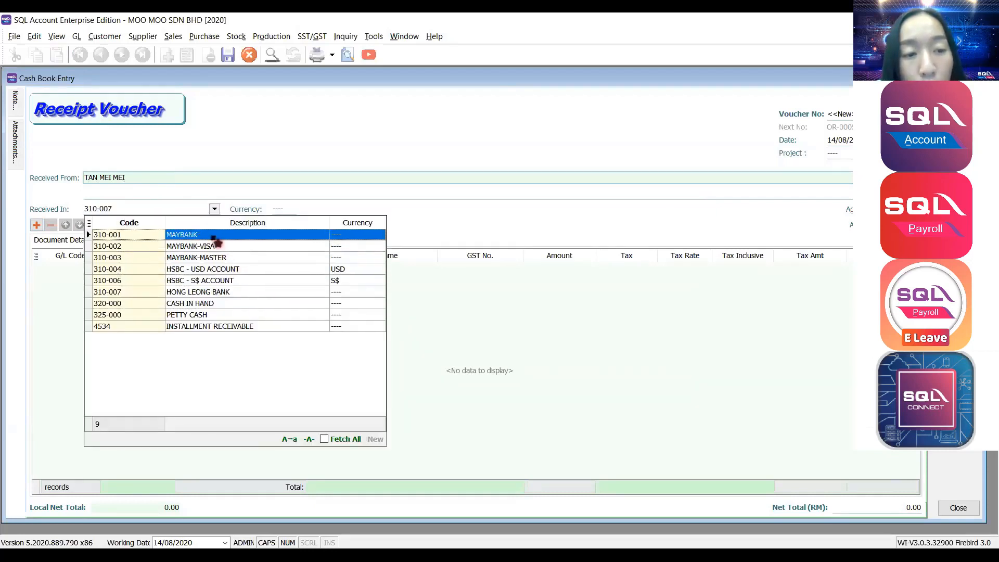
click(208, 237)
Add a 340-000 DEPOSIT & PREPAYMENT line of 400.00 to the receipt.
click(37, 225)
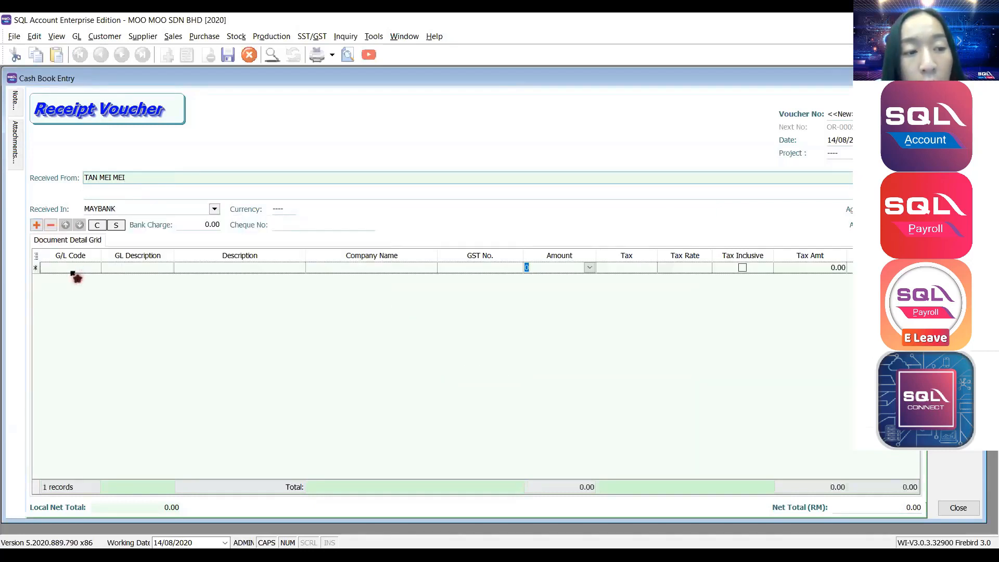
text(DEPO)
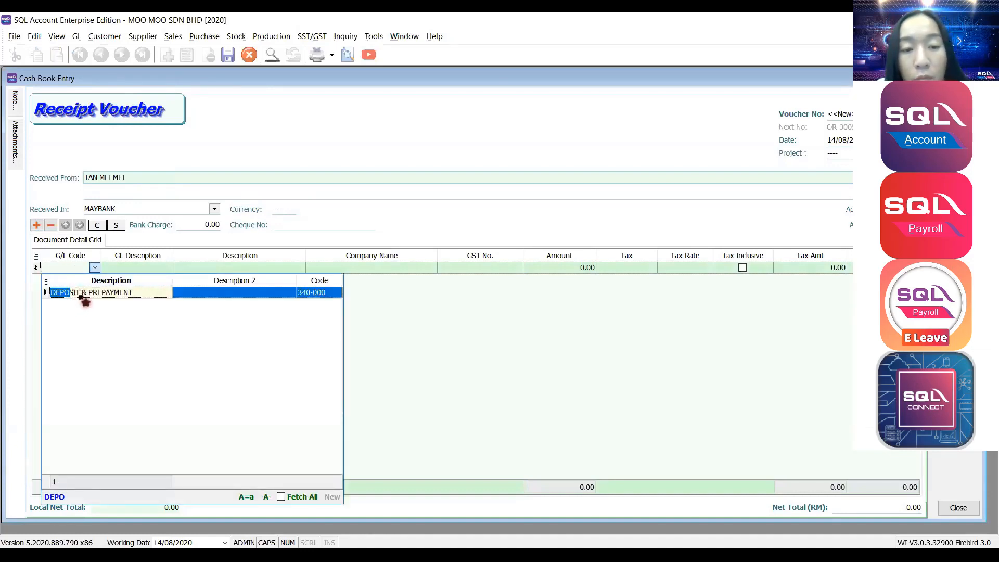
click(82, 296)
click(583, 267)
text(400)
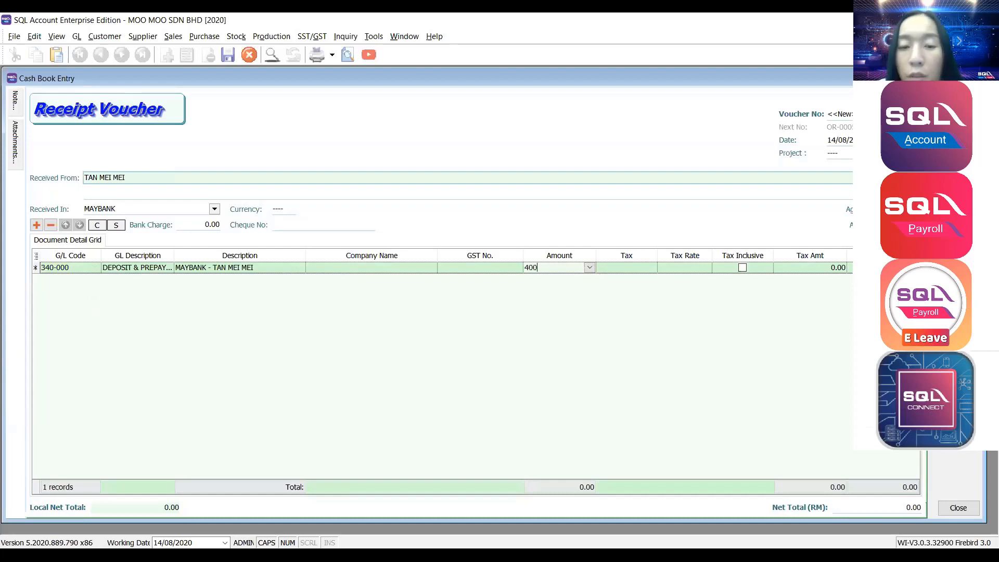
key(Tab)
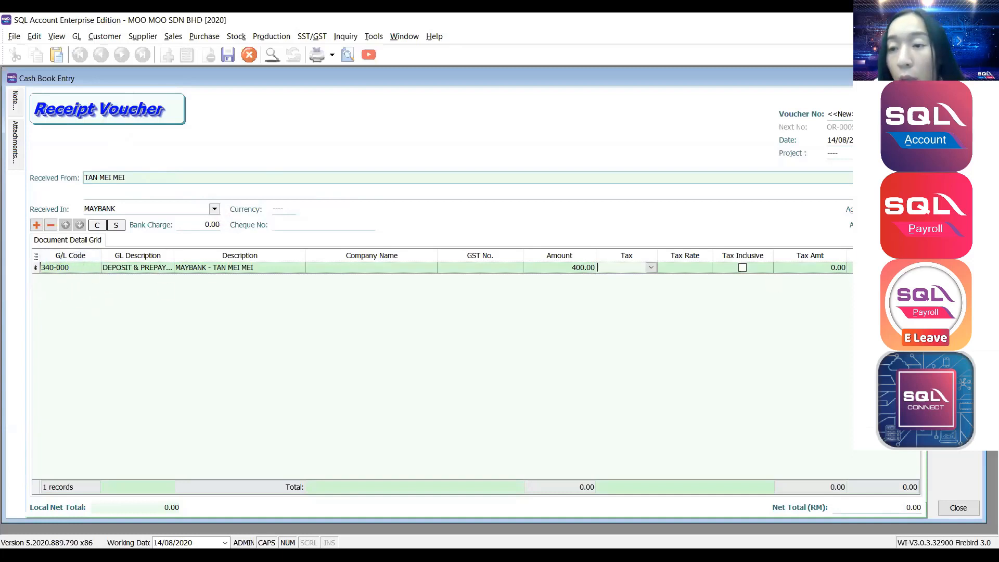
Save the receipt voucher without a cheque number and open its double entry.
key(ctrl+s)
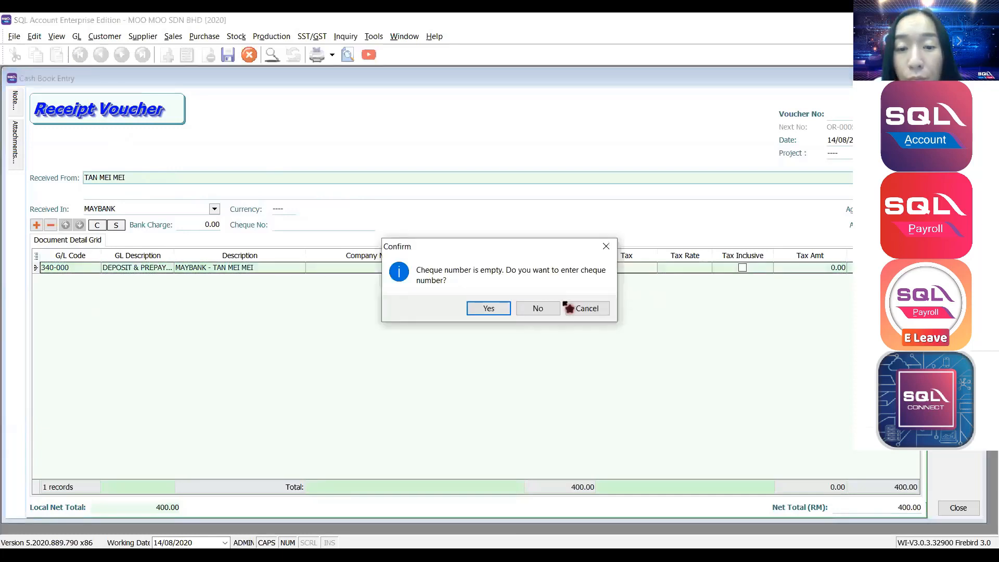
click(538, 308)
right_click(501, 108)
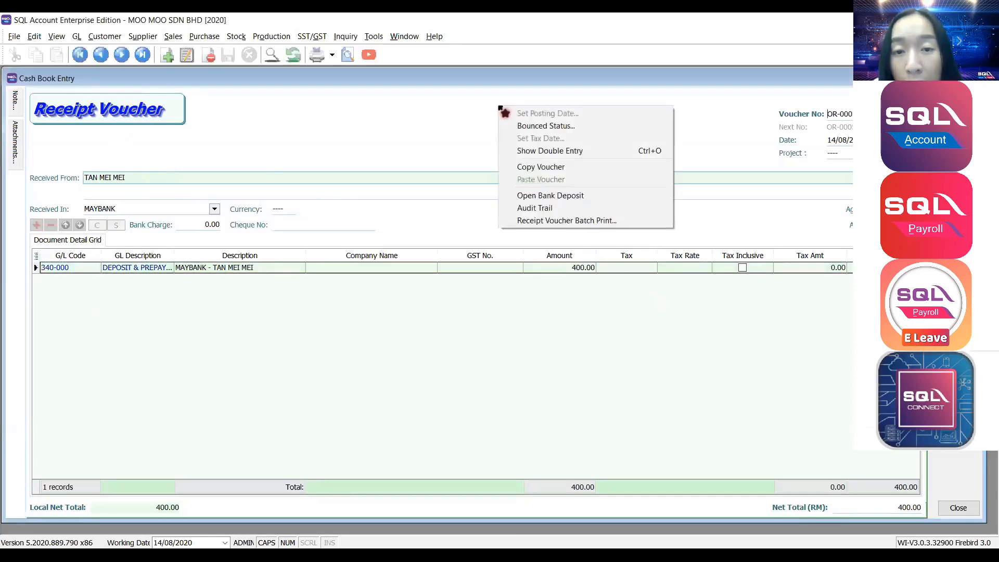
click(529, 153)
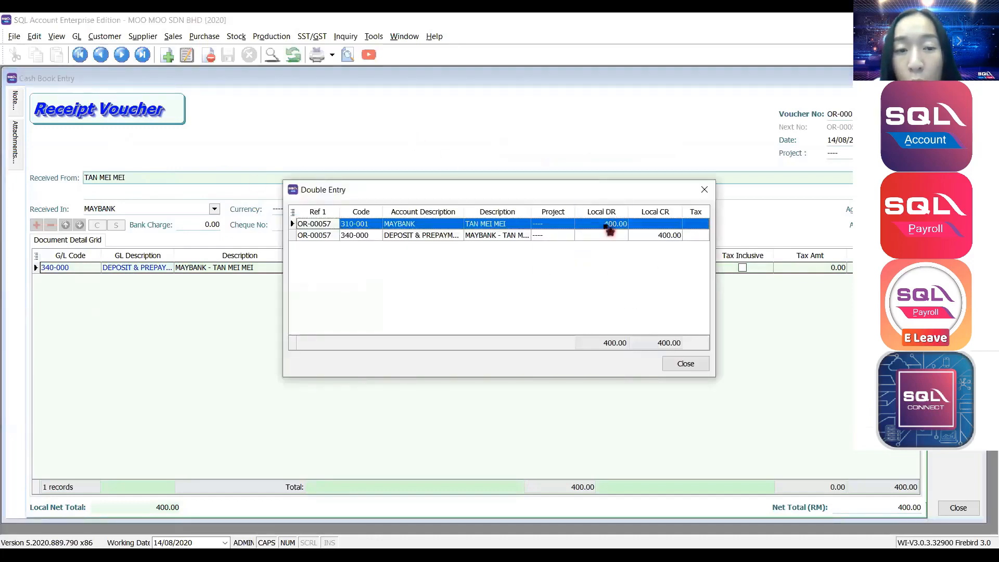
Verify MAYBANK debit and DEPOSIT & PREPAYMENT credit of 400.00, widening the Account Description column.
click(606, 225)
click(429, 225)
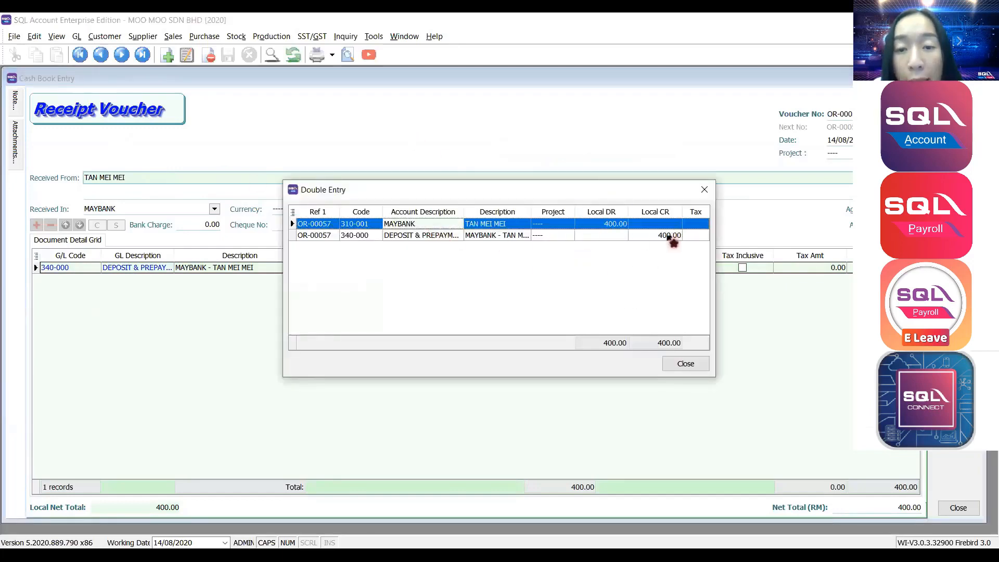
click(670, 236)
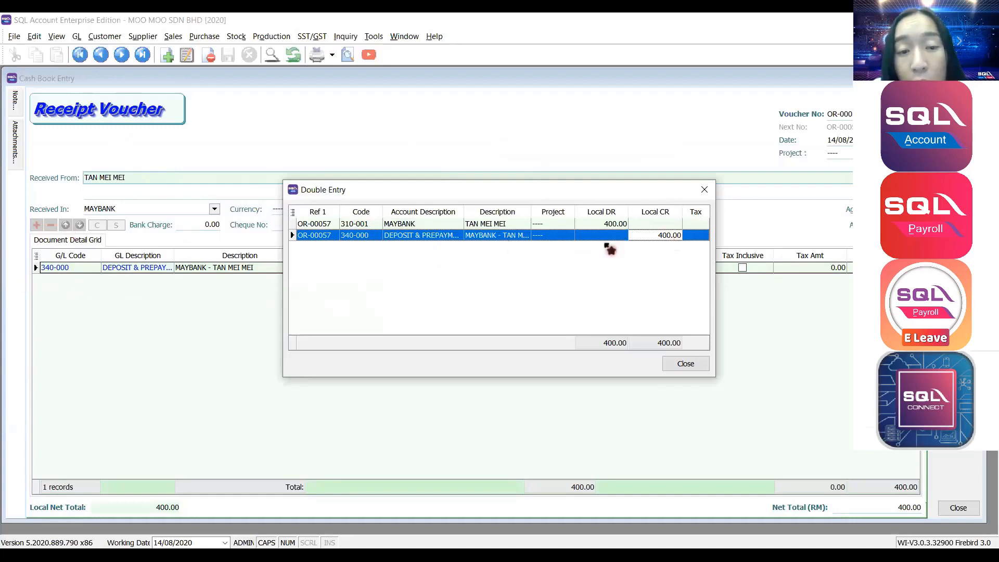
click(467, 236)
drag(462, 207, 482, 207)
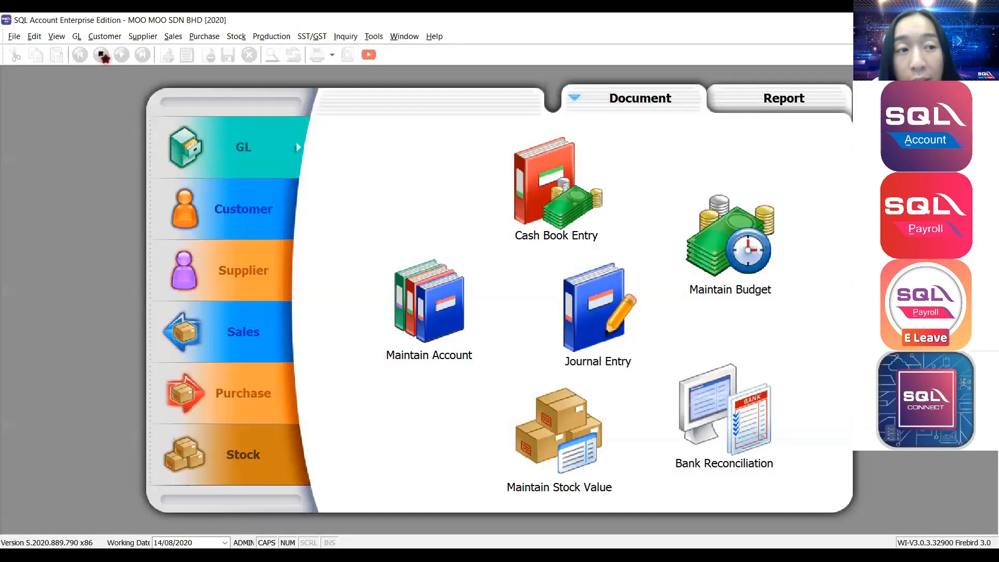
Start a new Journal Entry and add a detail line, closing the account list unchosen.
click(79, 38)
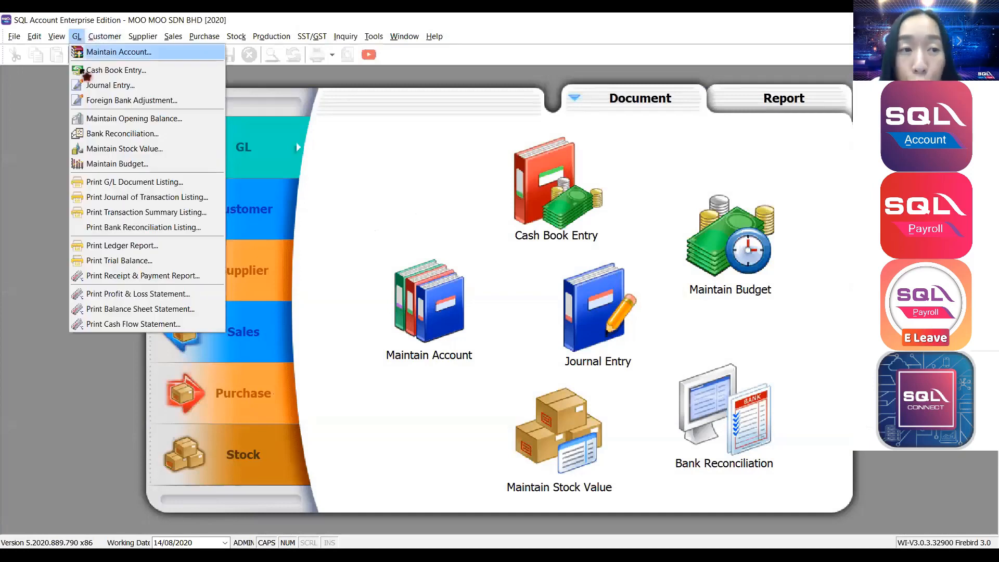
click(86, 87)
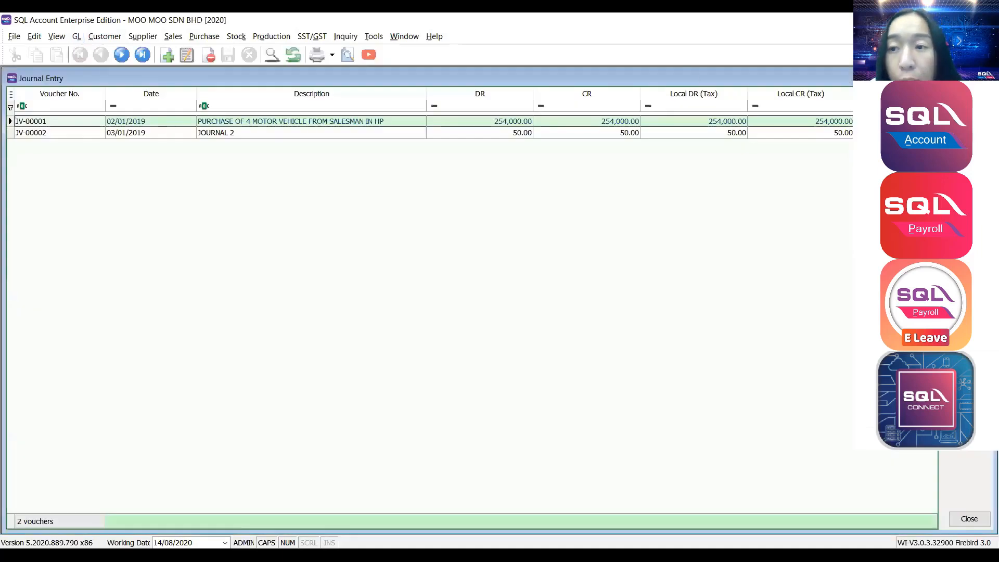
click(969, 95)
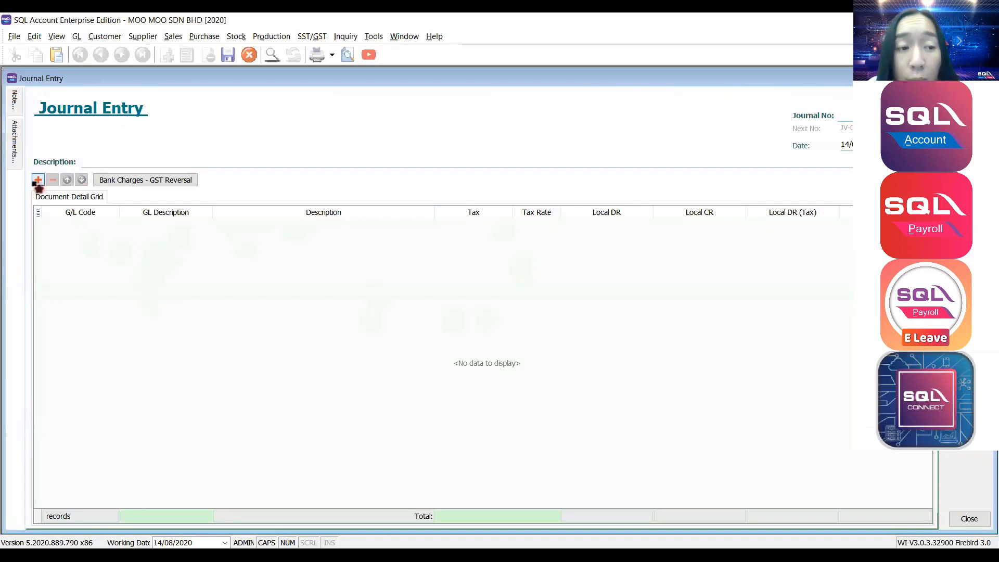
click(38, 181)
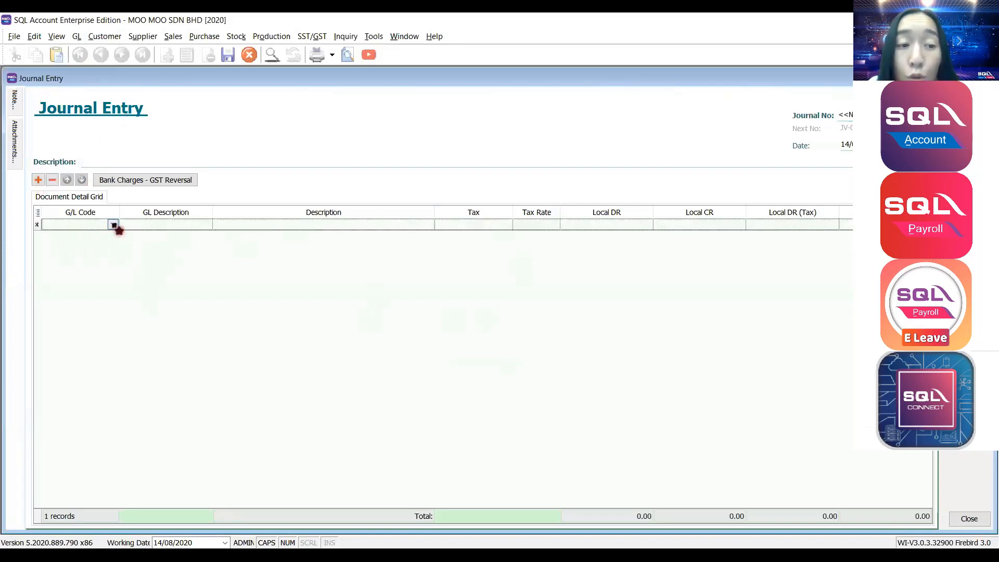
click(113, 225)
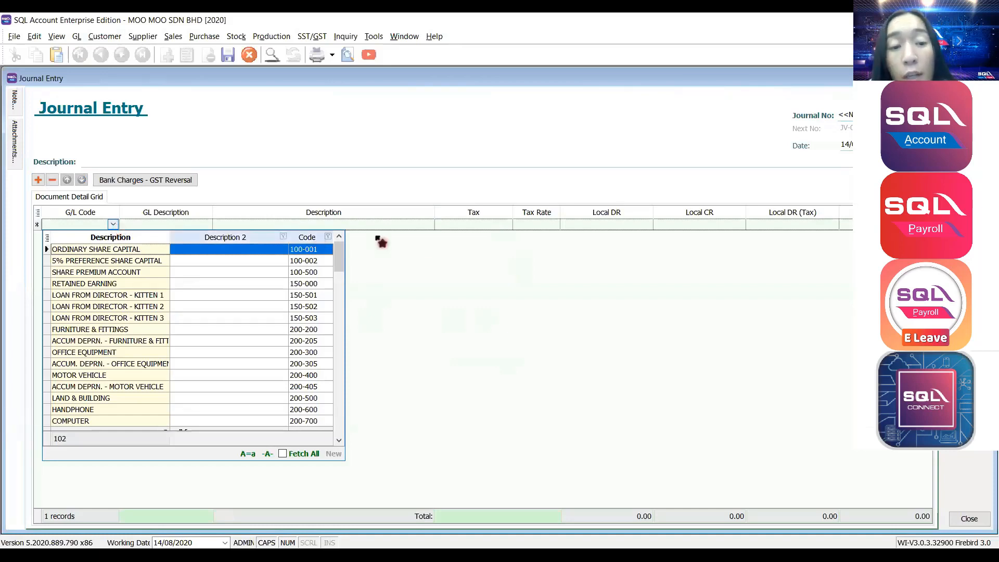
click(430, 243)
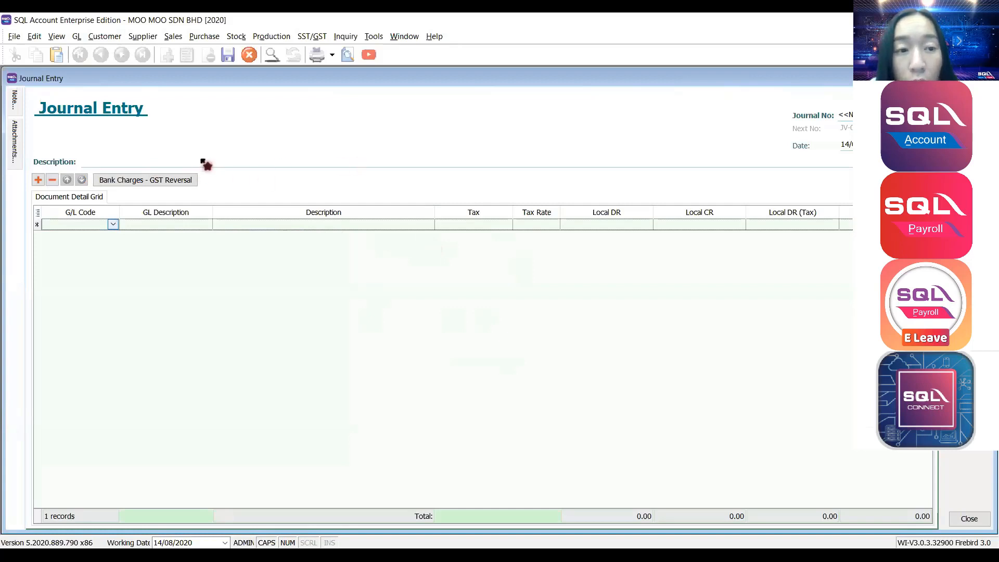
Set the journal description to DEPRECIATION OF AUGUST 2020.
click(93, 161)
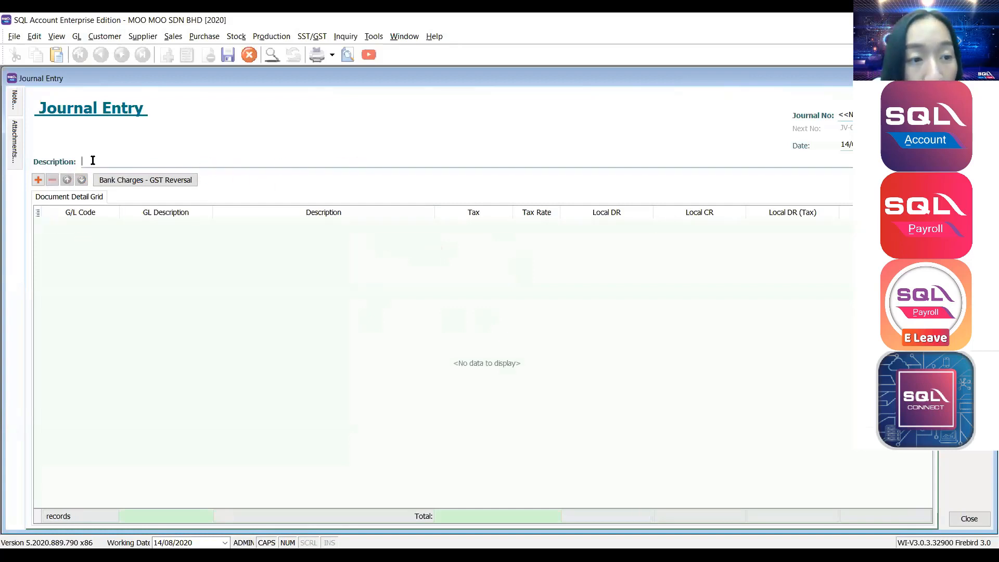
text(DEPR)
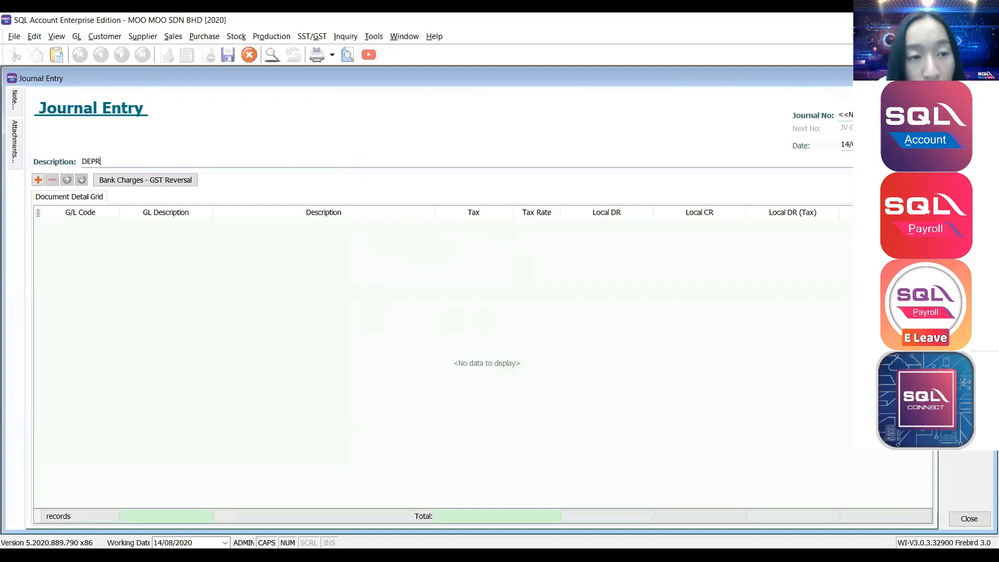
text(ECIATION)
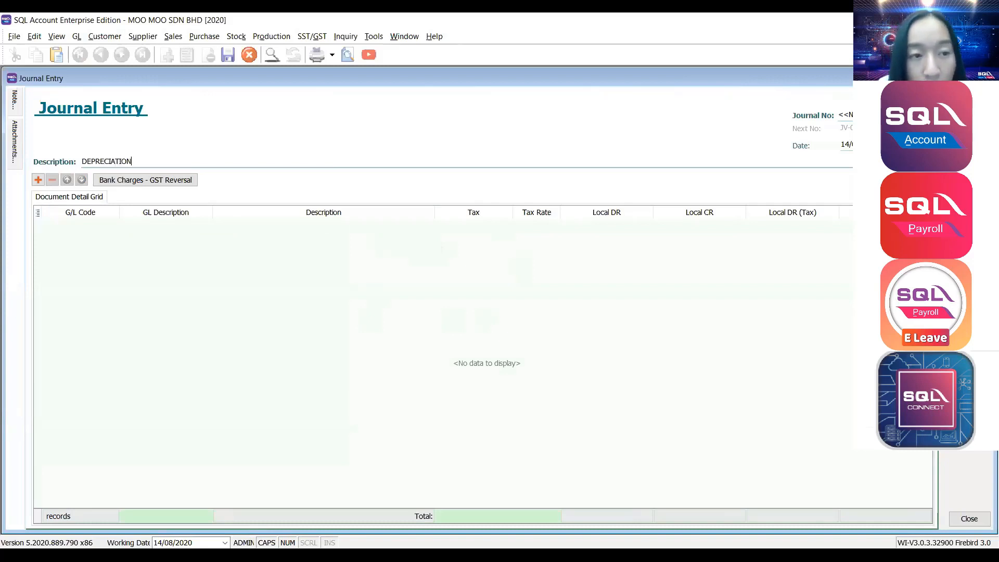
text( OF AUGUSY)
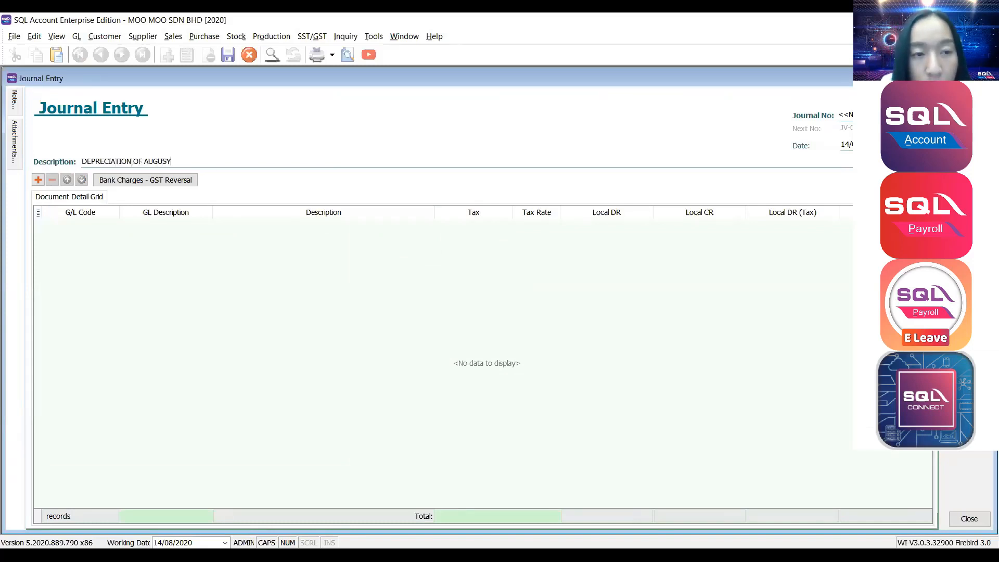
key(BackSpace)
text(T 2020)
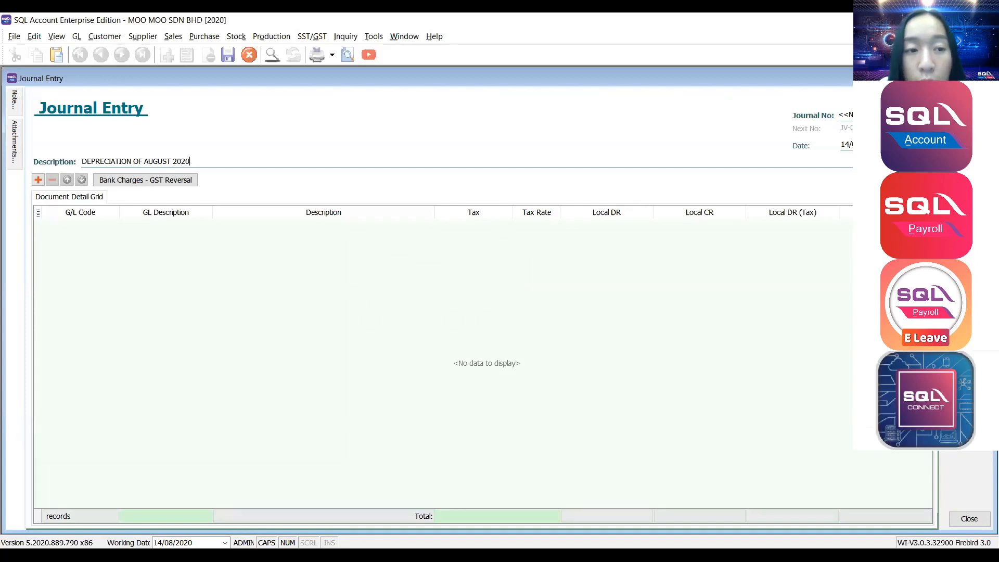
Assign 923-000 DEPRECIATION OF FIXED ASSETS to the first journal line, dismissing the typecast error.
click(38, 180)
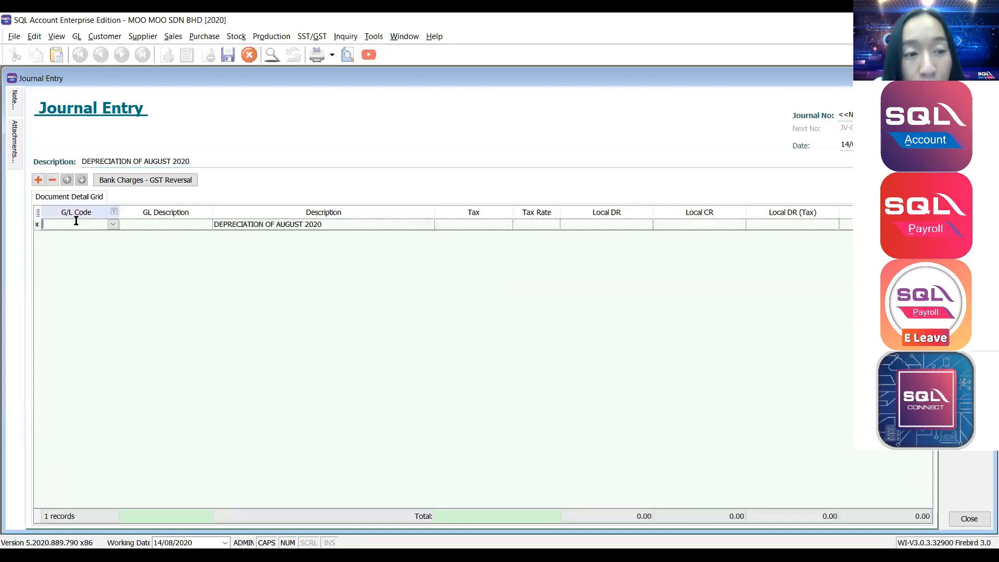
click(113, 225)
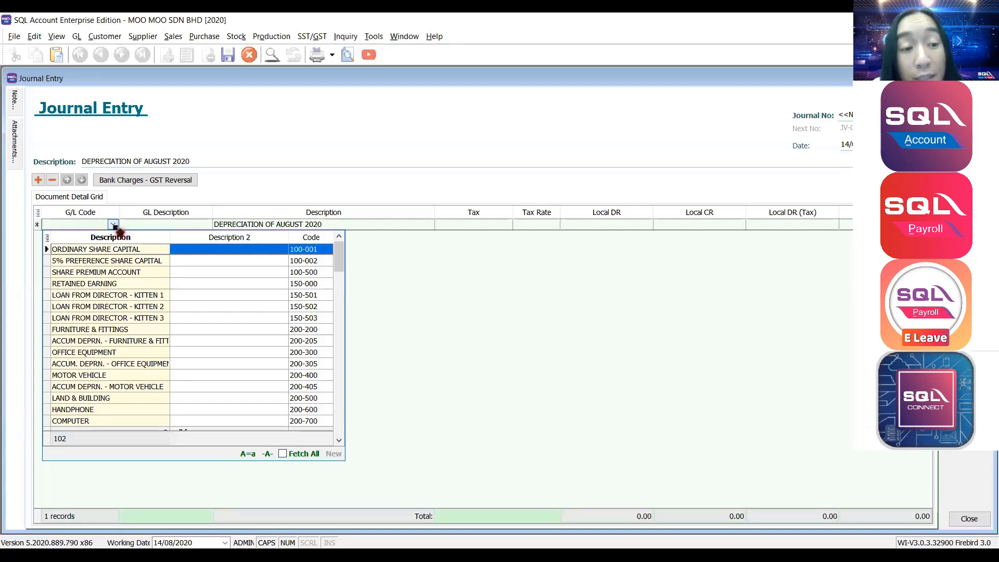
click(525, 291)
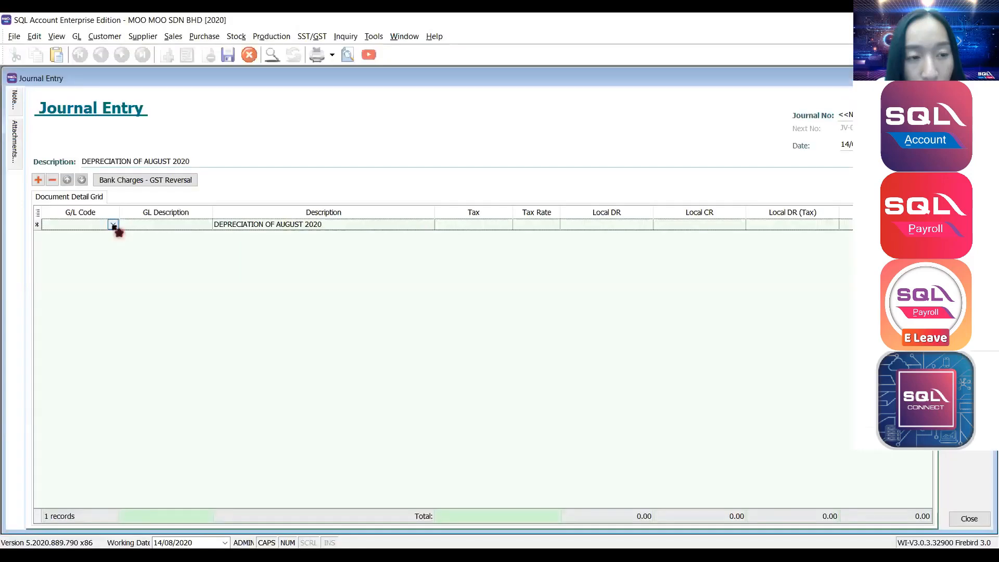
click(113, 223)
text(DEP)
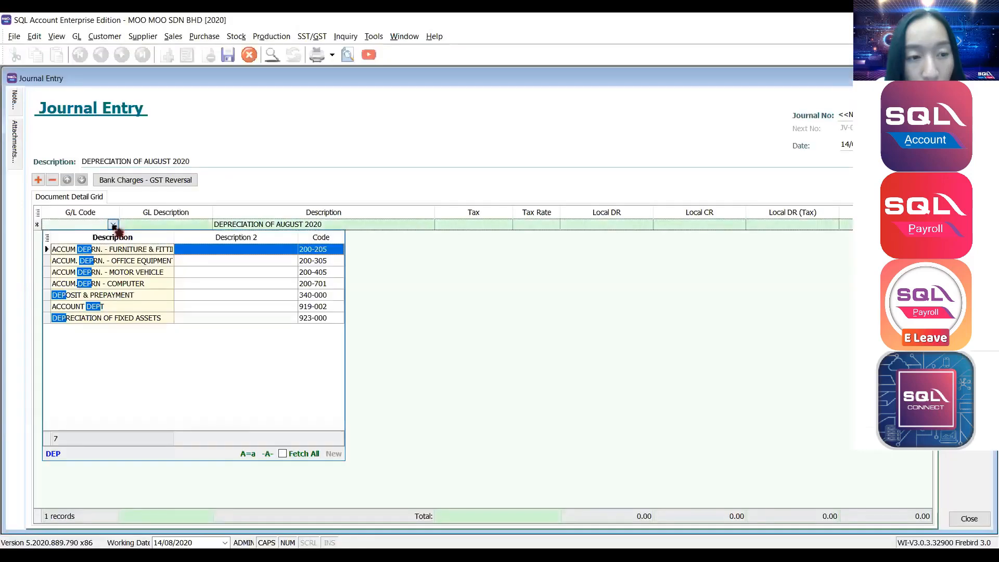
click(117, 260)
click(116, 318)
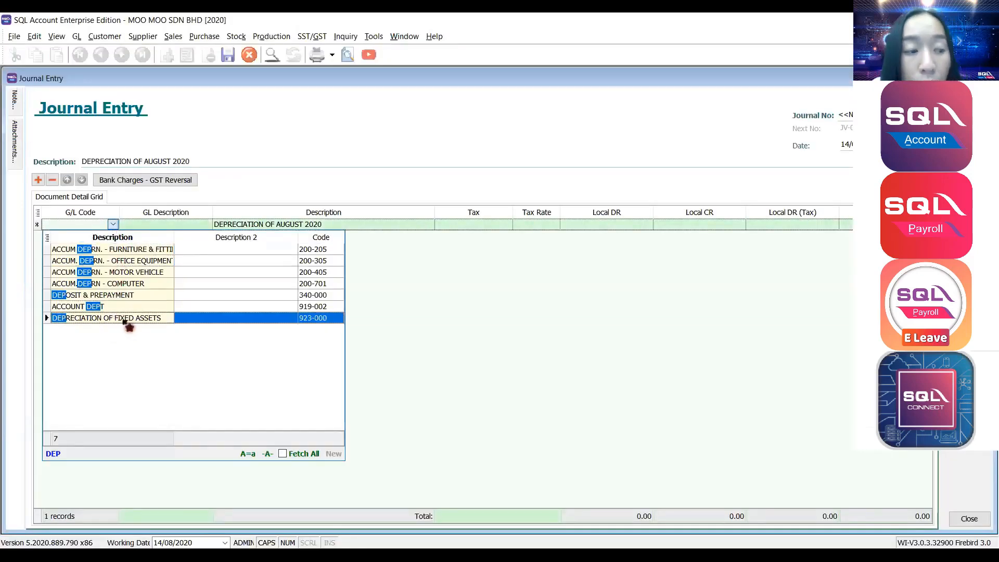
double_click(123, 319)
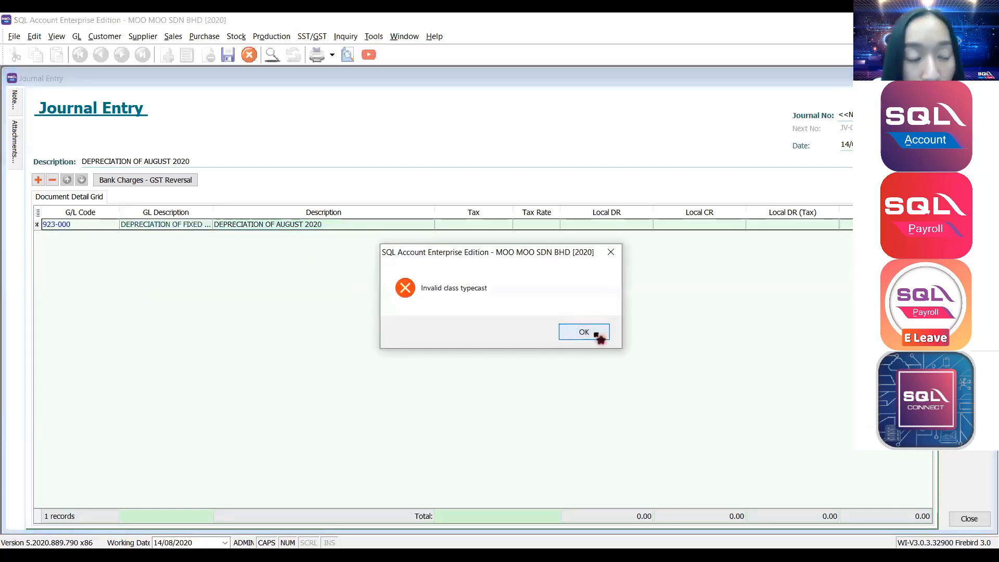
click(598, 334)
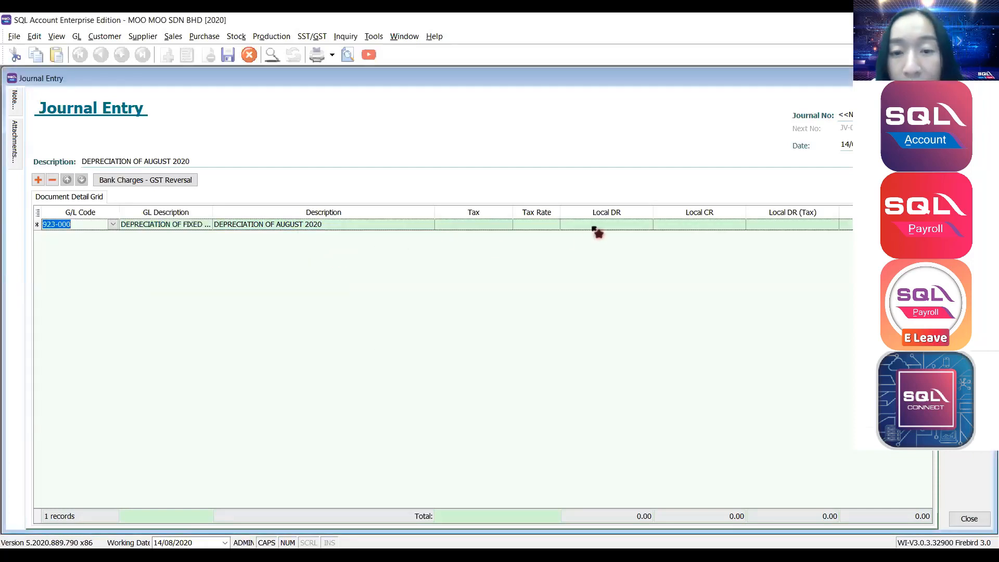
Enter a 1,000.00 debit on the first line and add a second line.
click(593, 224)
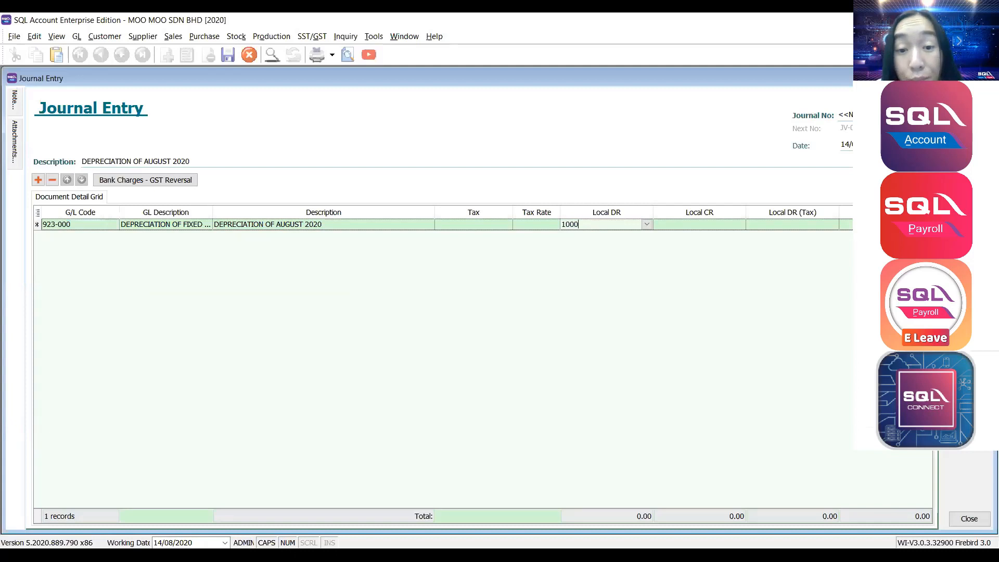
key(Tab)
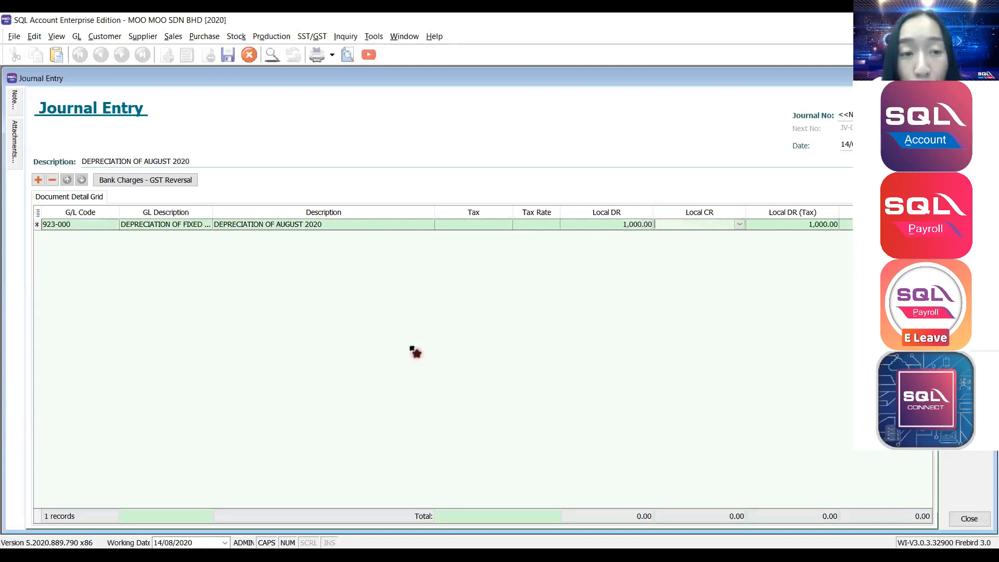
click(39, 181)
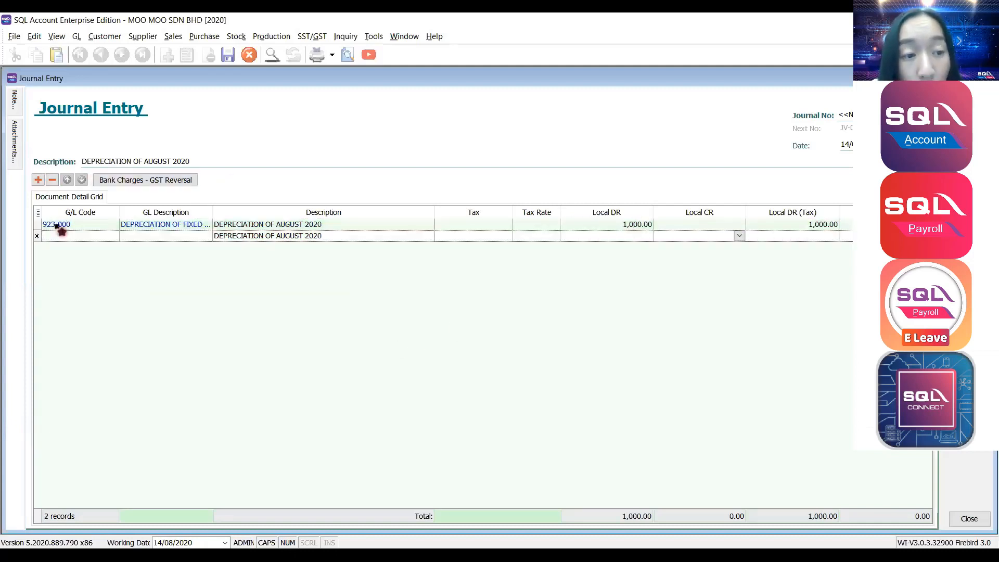
Credit 800.00 to 200-701 ACCUM.DEPRN - COMPUTER on the second journal line.
click(115, 237)
text(D)
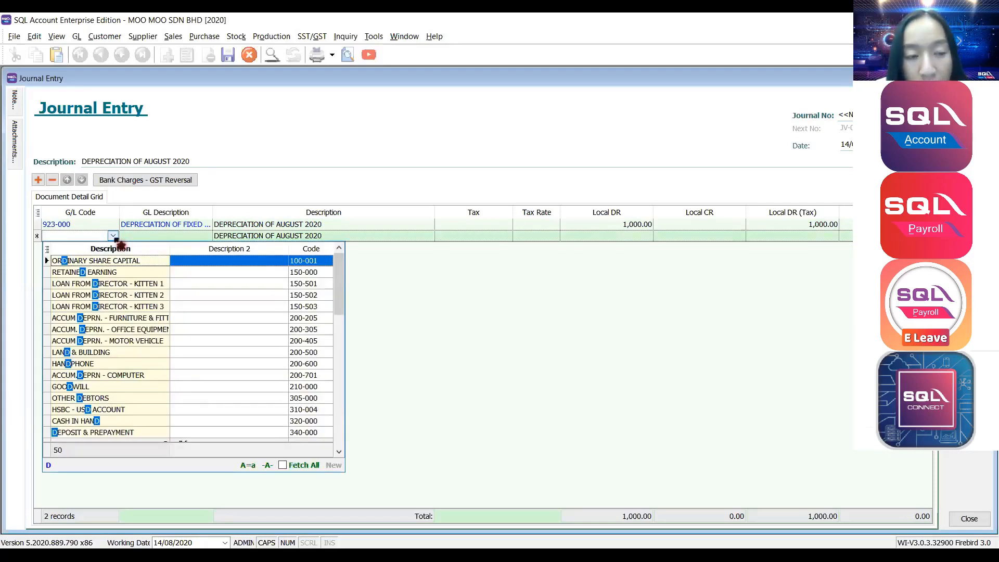
text(CC)
key(BackSpace)
key(BackSpace)
key(BackSpace)
text(ACCU)
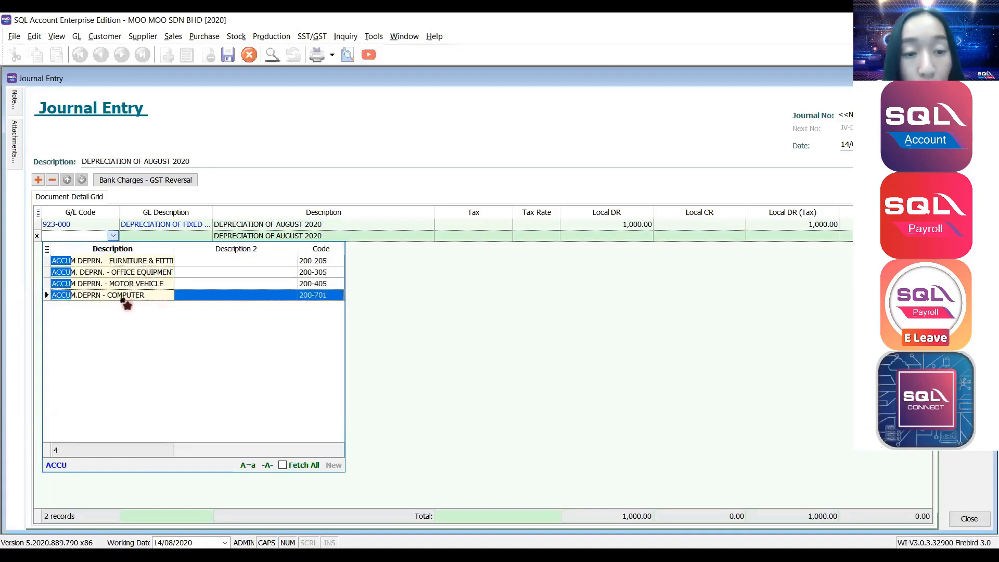
click(123, 301)
click(717, 236)
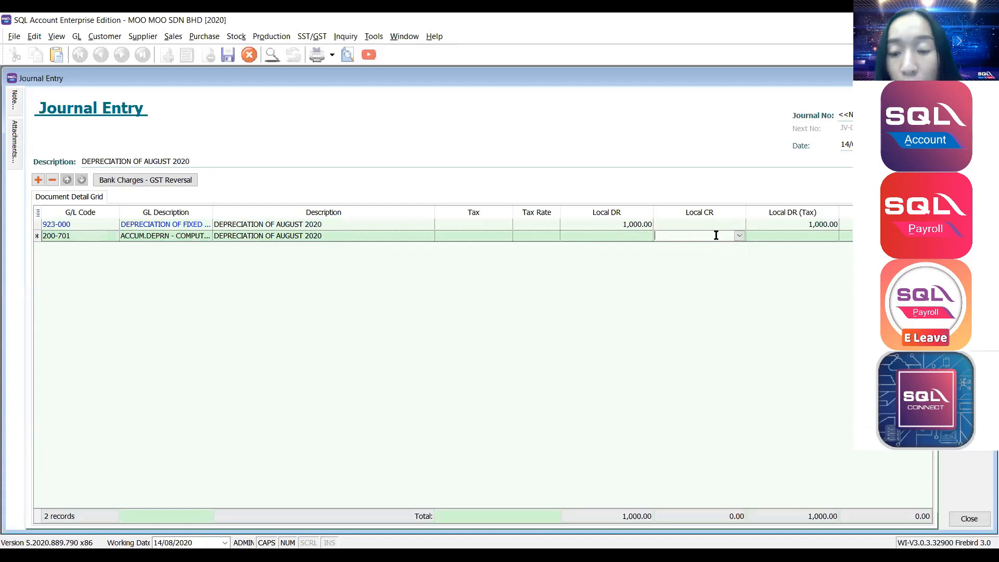
key(Down)
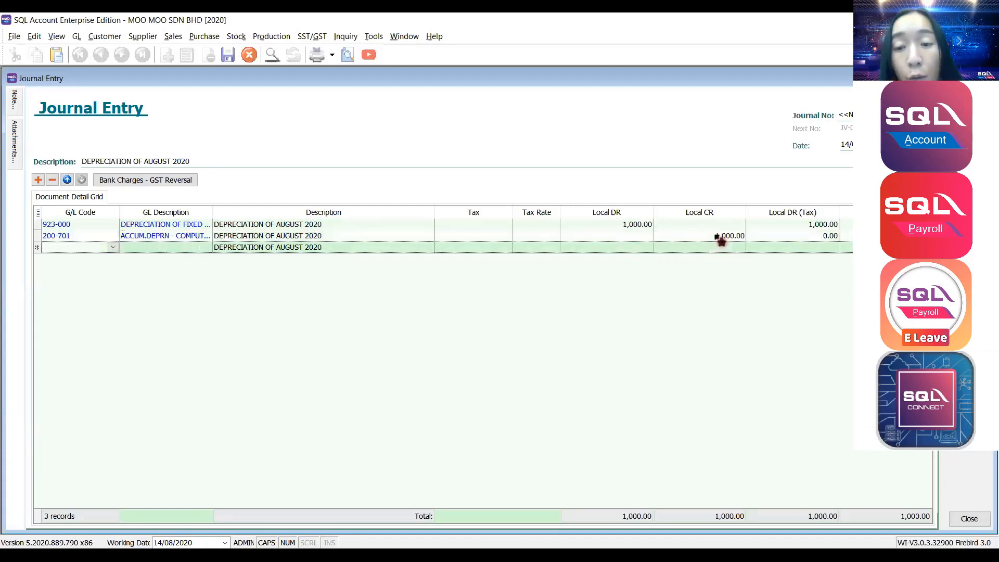
click(719, 236)
click(717, 227)
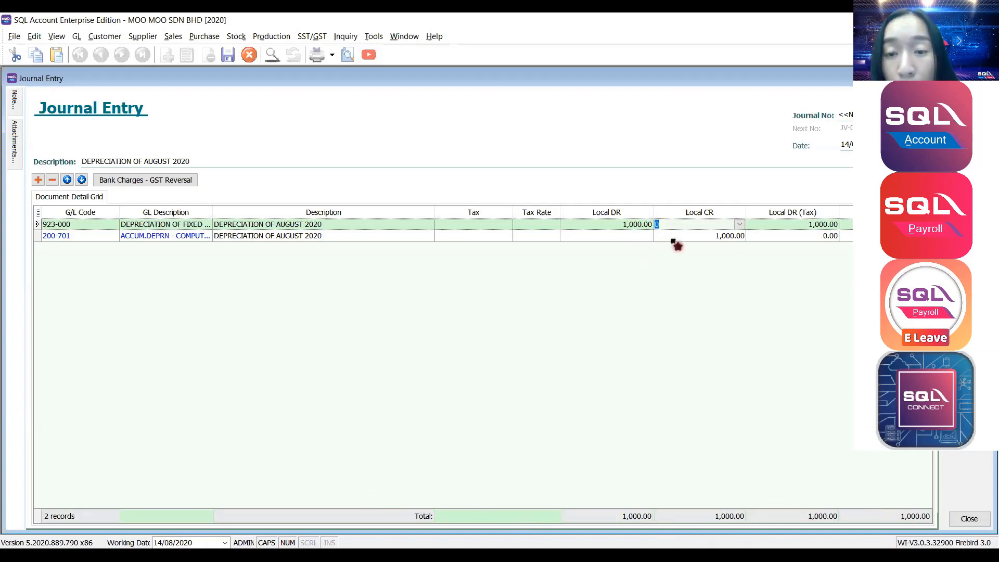
click(678, 237)
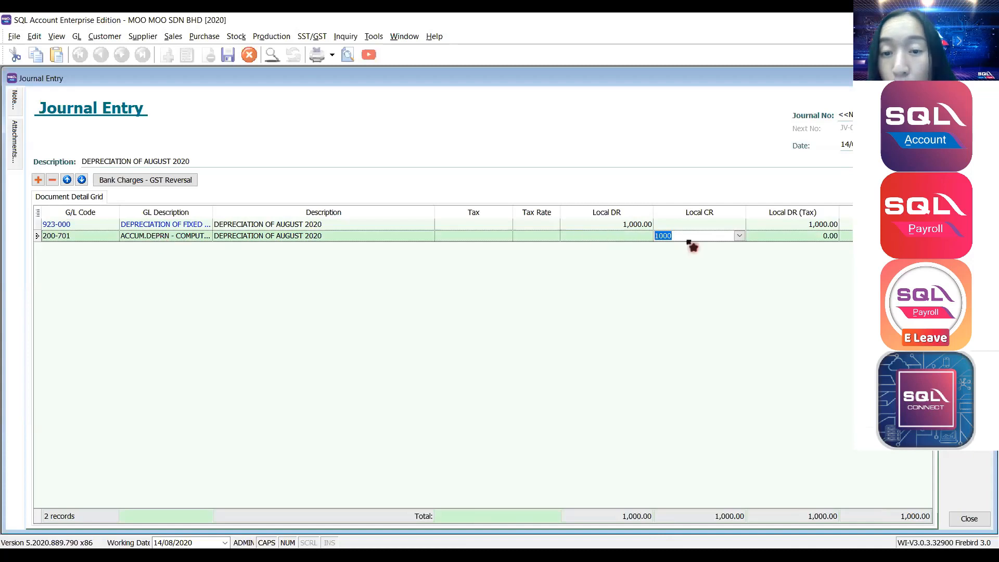
text(800)
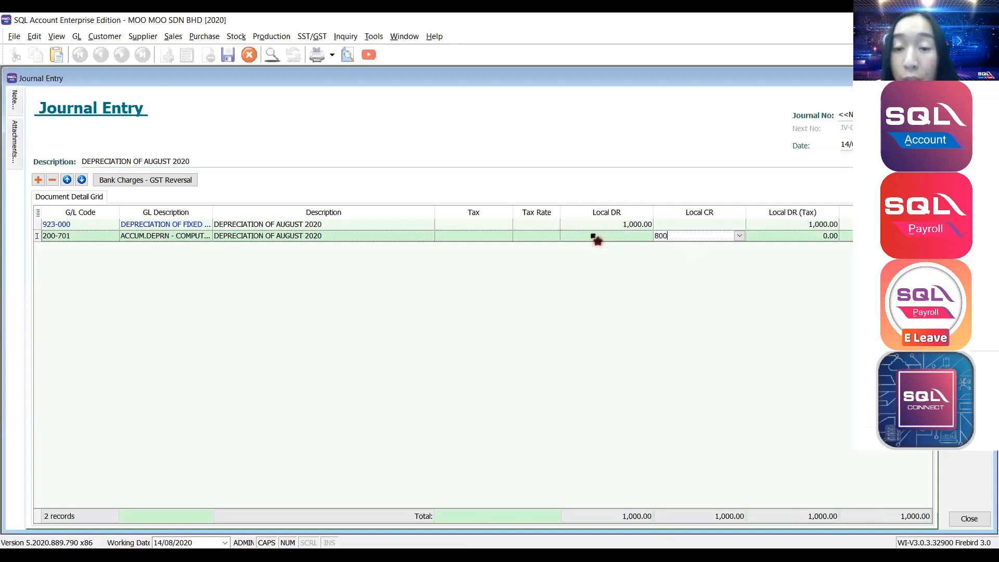
key(Down)
Credit 100.00 each to 200-205 and 200-405 ACCUM DEPRN. - MOTOR VEHICLE, balancing at 1,000.00.
click(114, 247)
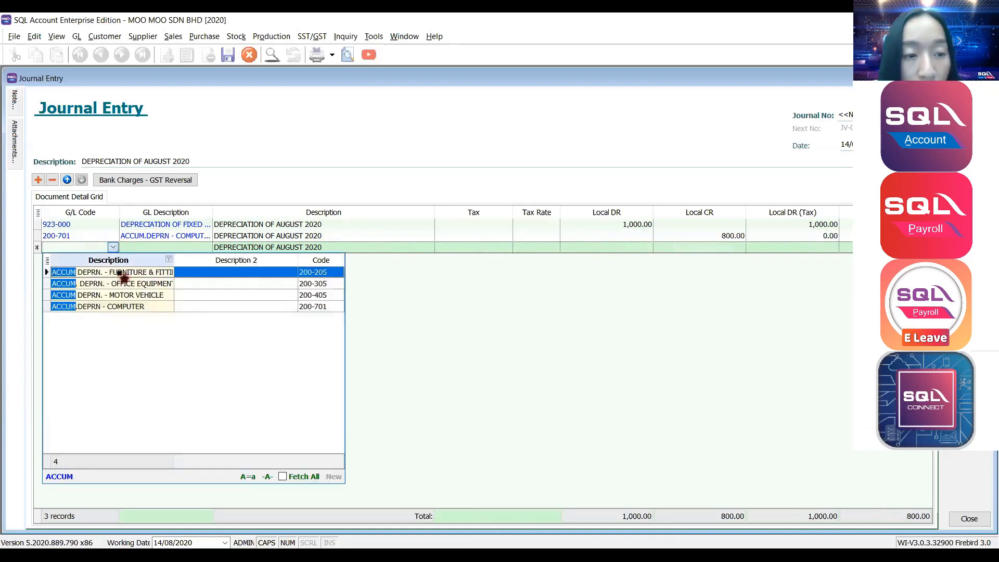
click(120, 276)
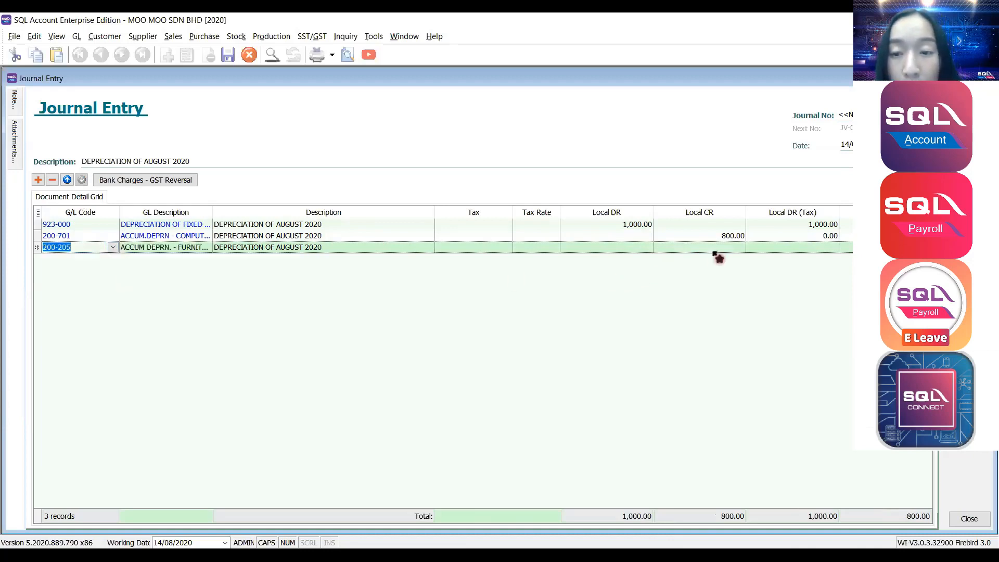
click(714, 246)
key(Down)
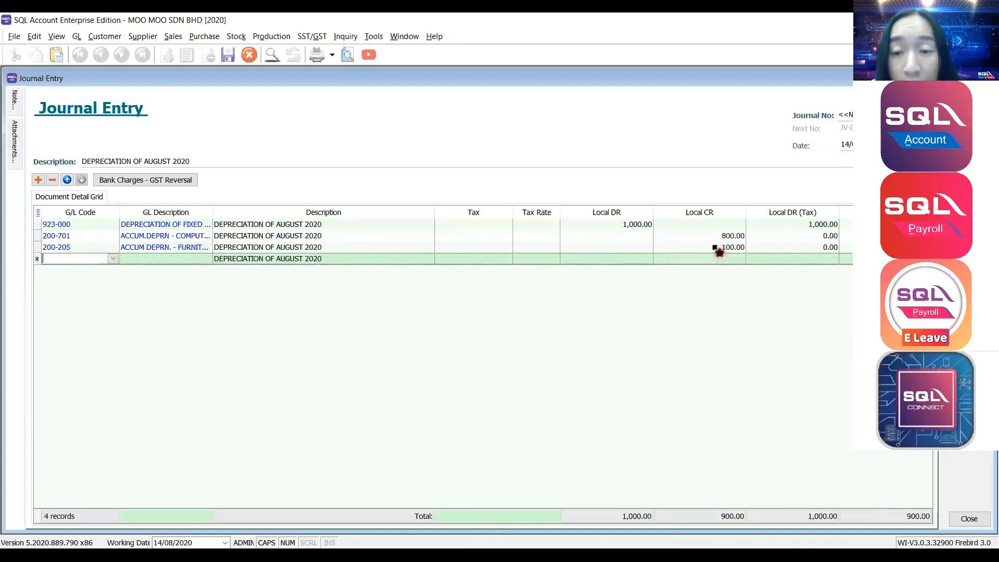
click(114, 259)
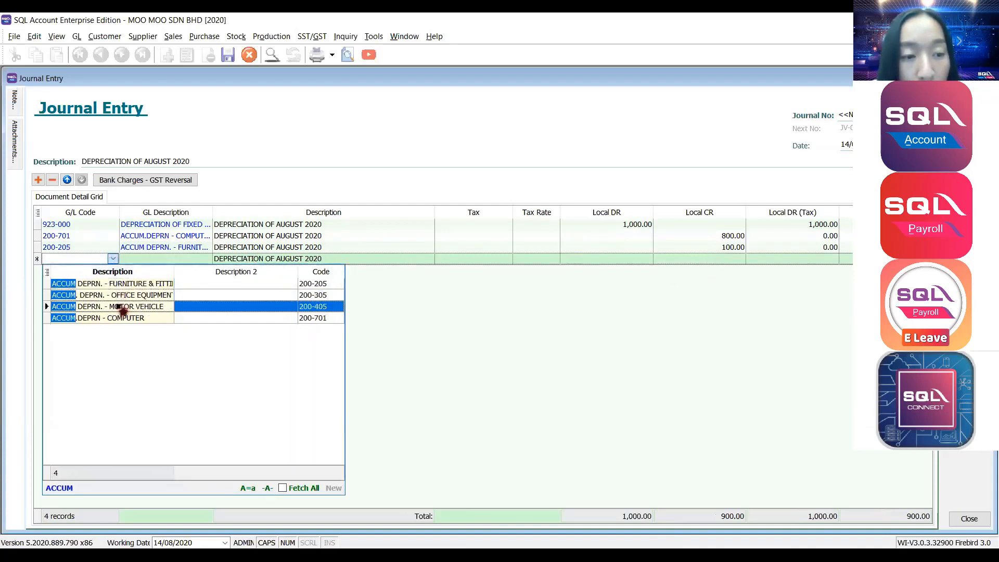
click(121, 307)
click(696, 257)
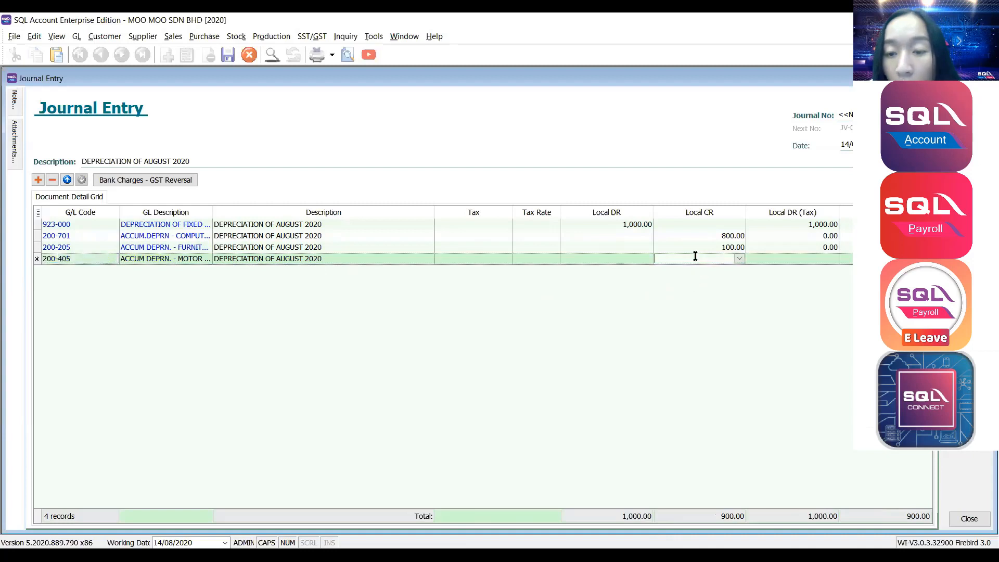
text(100)
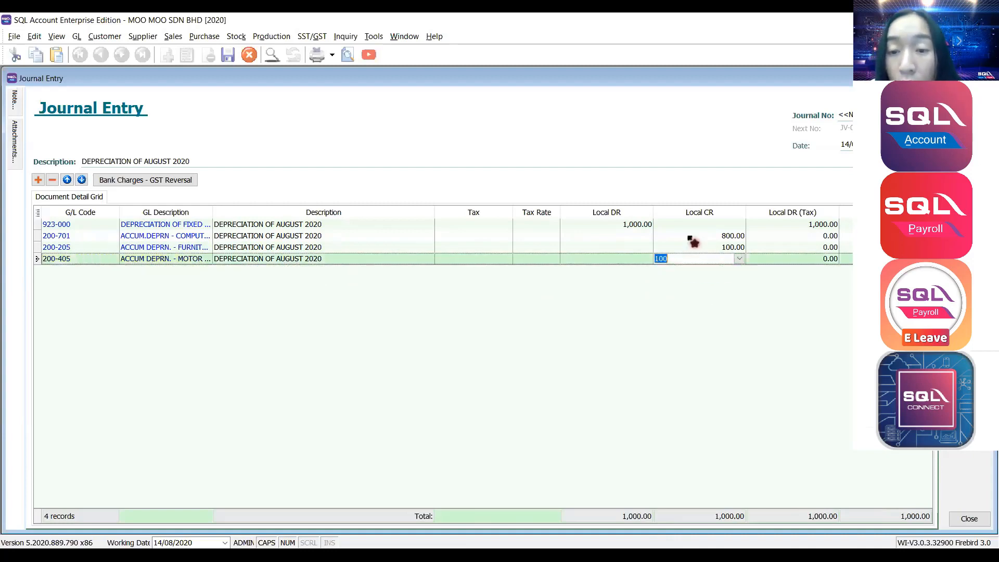
click(695, 238)
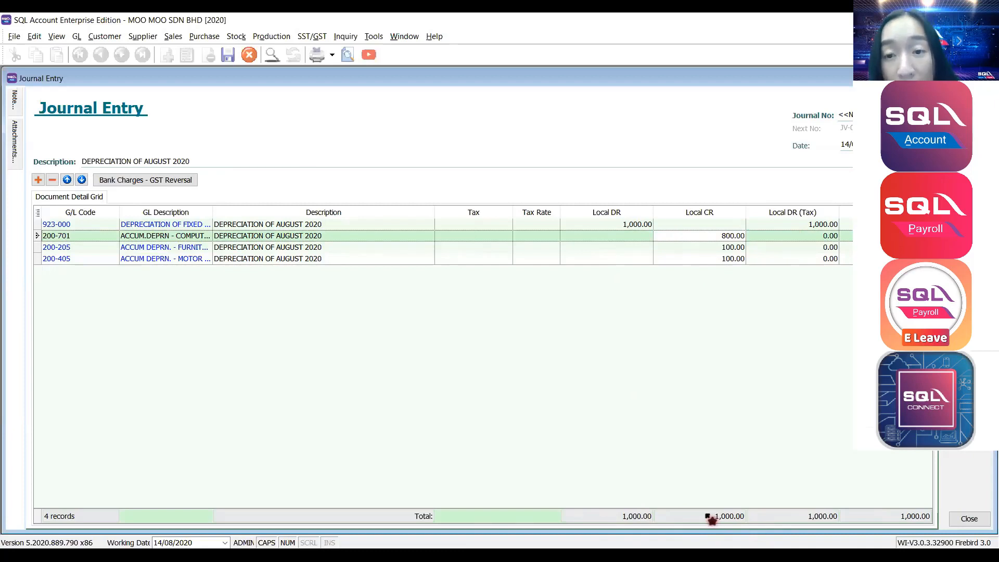
Save the journal, then change the 200-405 credit to 200 and try saving the unbalanced entry.
click(970, 168)
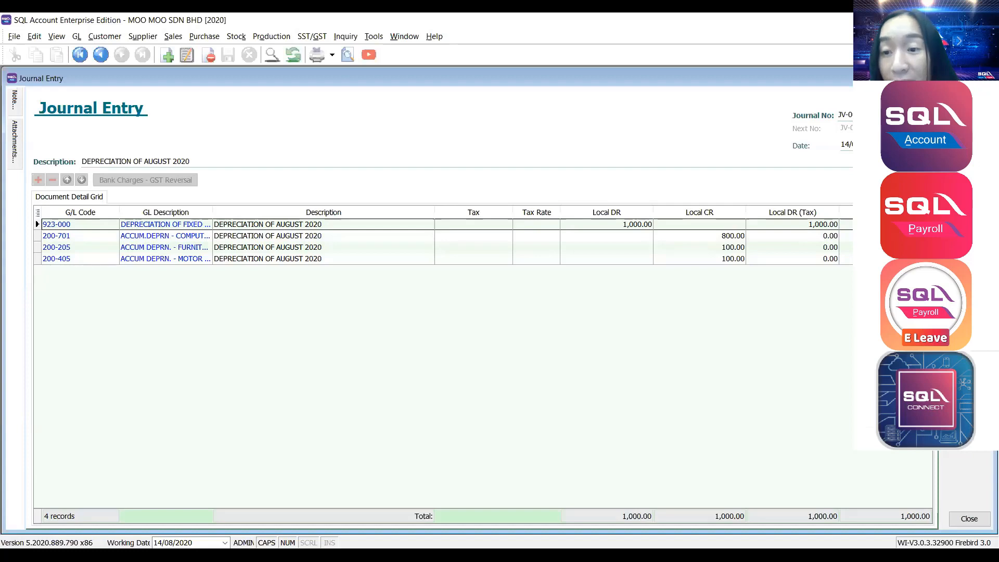
click(969, 130)
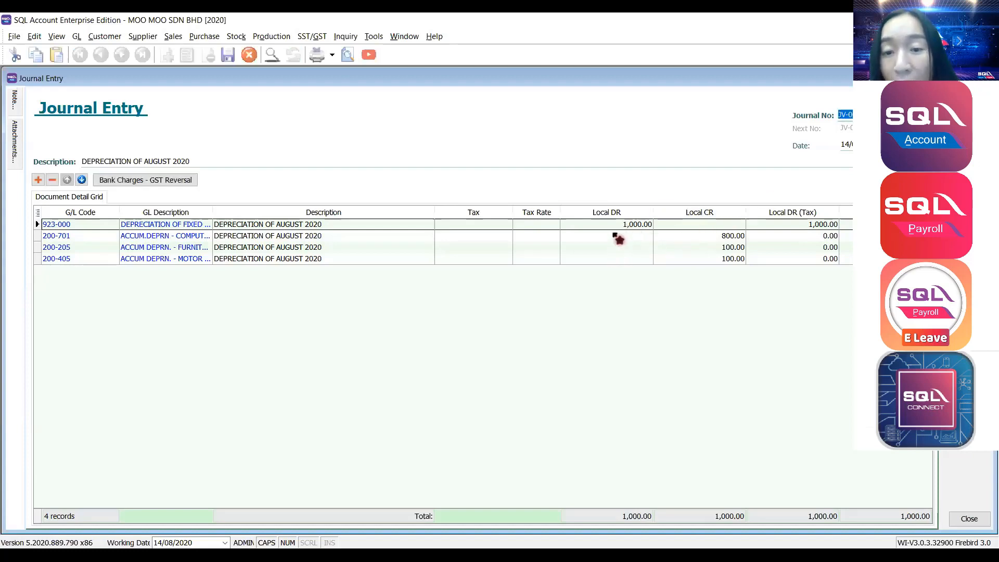
click(708, 258)
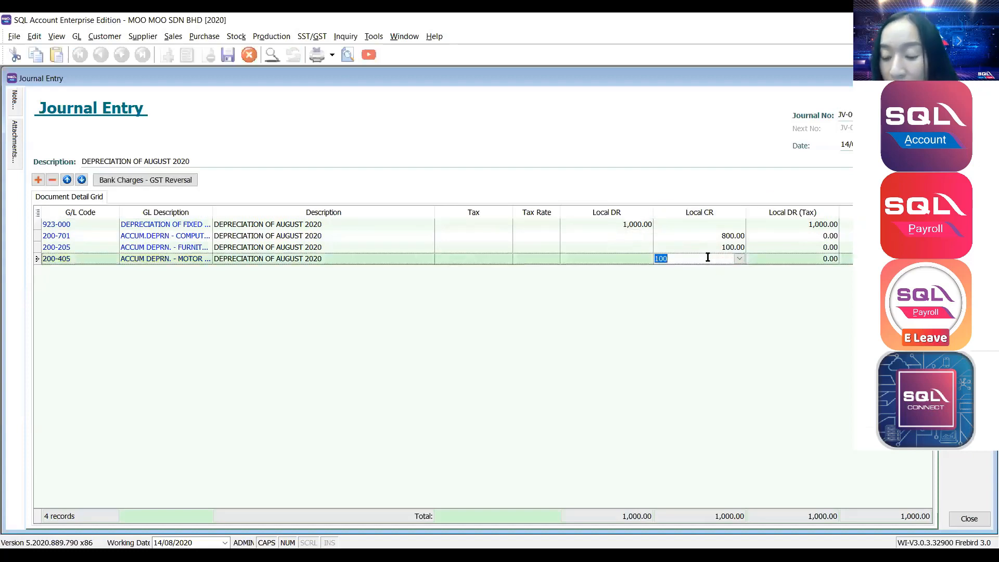
text(200)
key(Down)
key(Up)
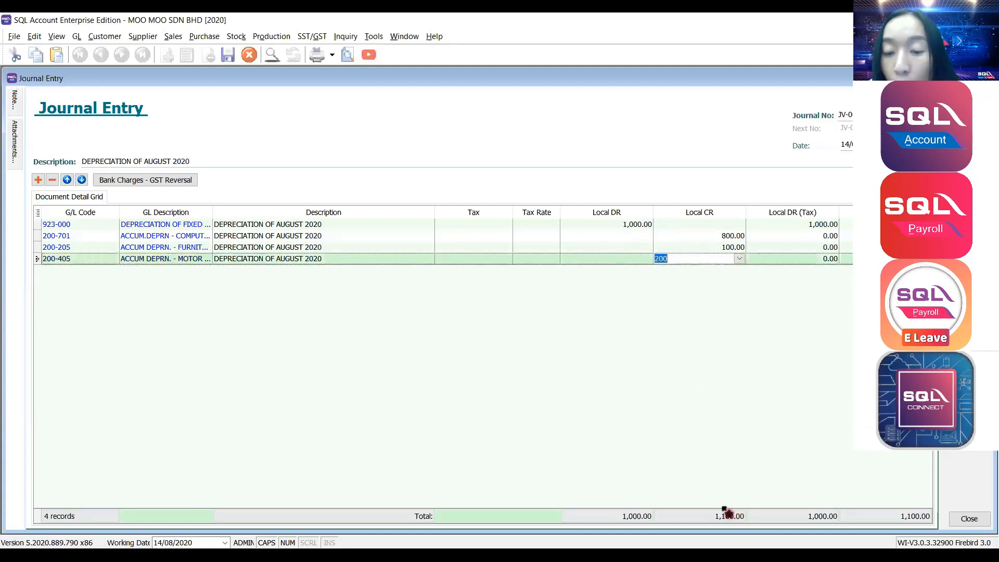
key(ctrl+s)
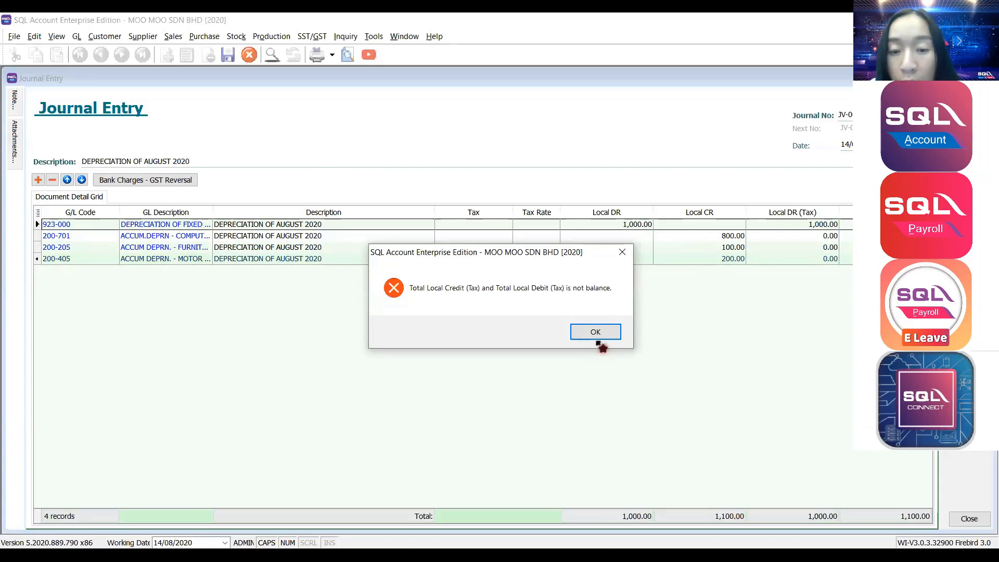
Dismiss the not-balanced error, restore the 200-405 credit to 100, and save the balanced journal.
click(598, 336)
click(682, 260)
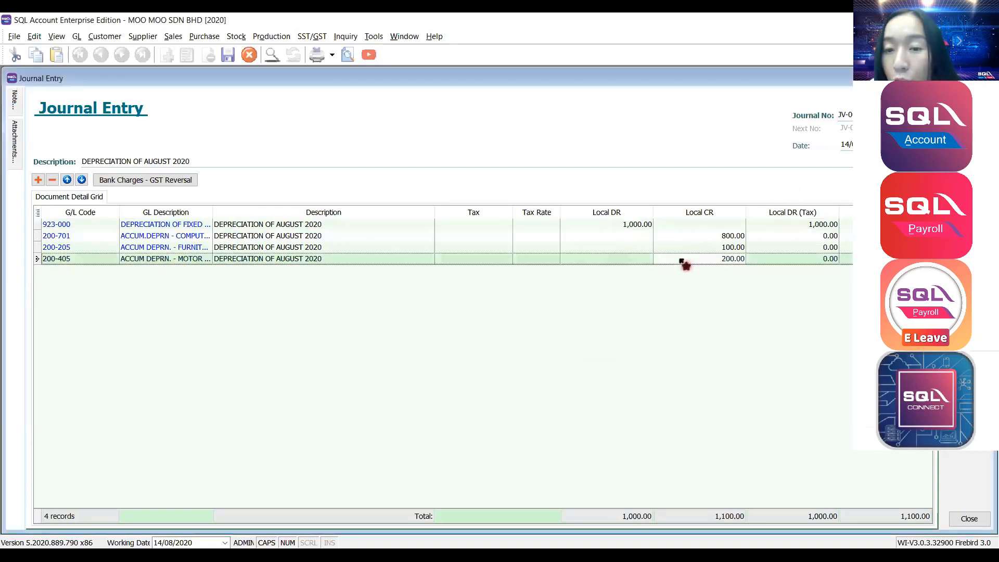
click(682, 259)
text(10)
key(Down)
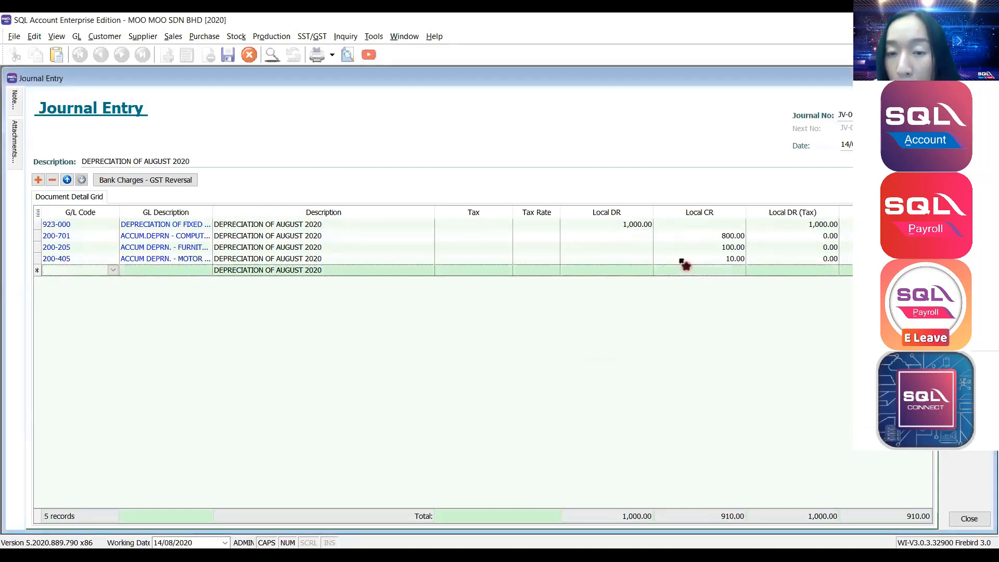
click(683, 259)
text(0)
key(Down)
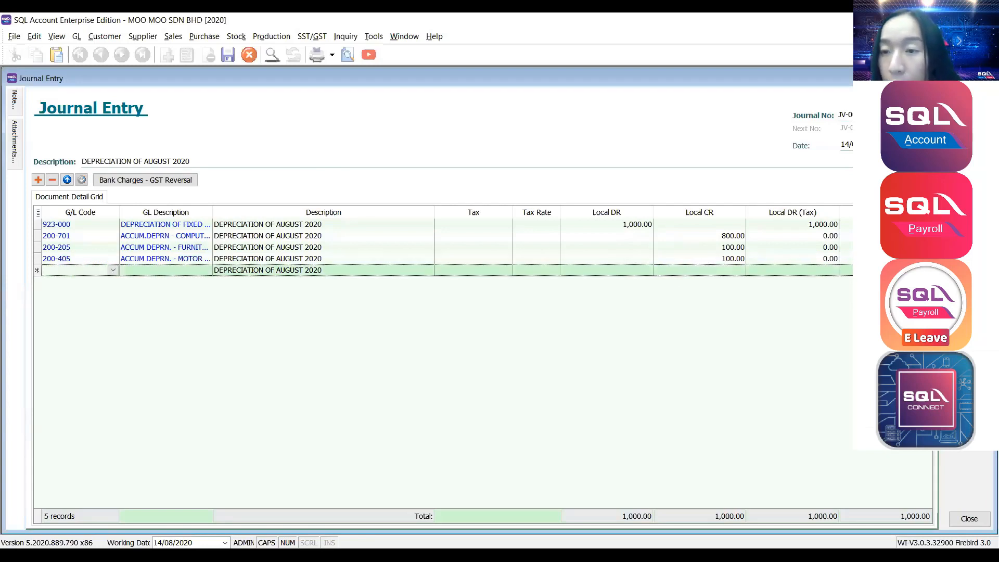
key(ctrl+s)
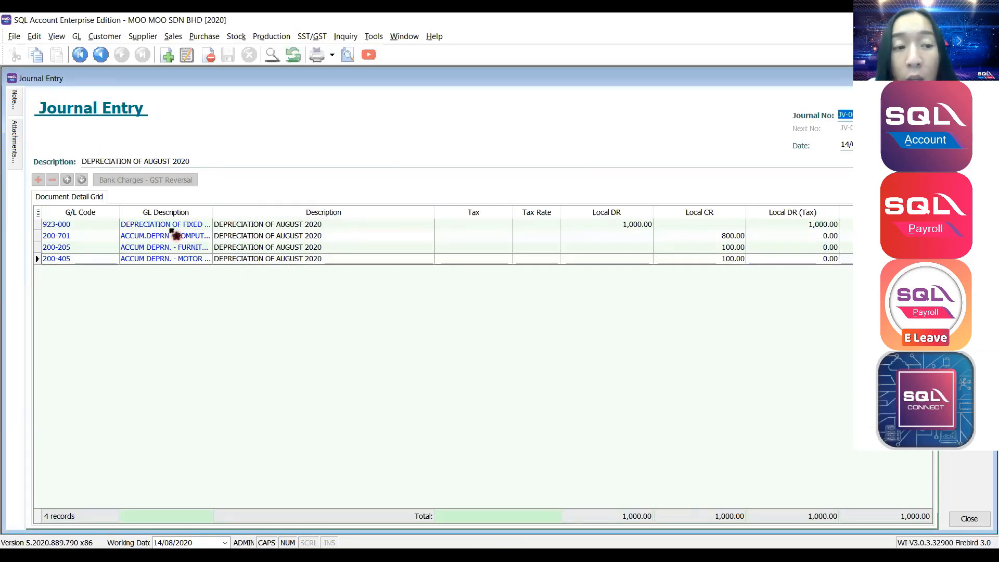
Show the journal's double-entry postings with Account Description widened, then close the listing.
right_click(486, 98)
click(516, 131)
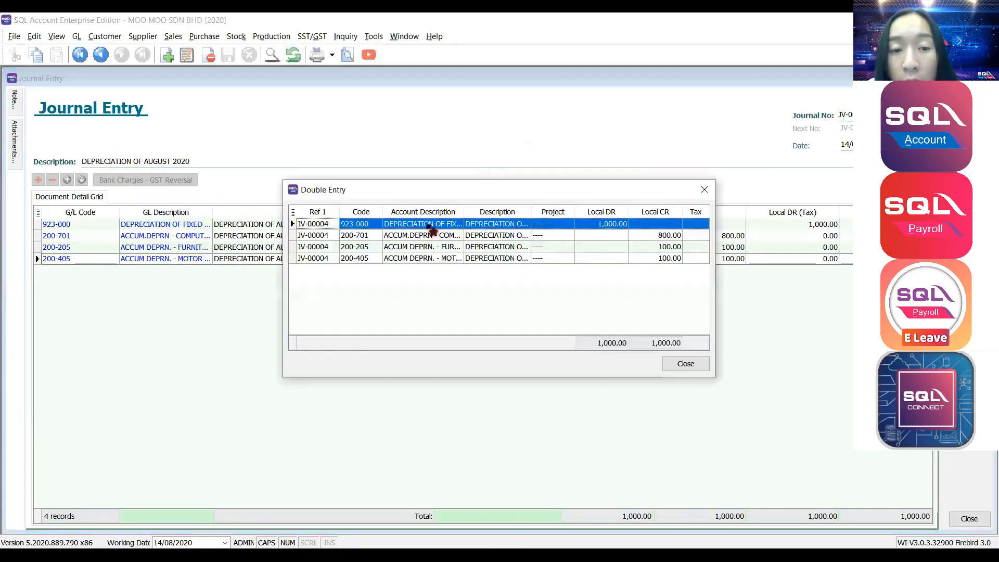
drag(463, 207, 530, 210)
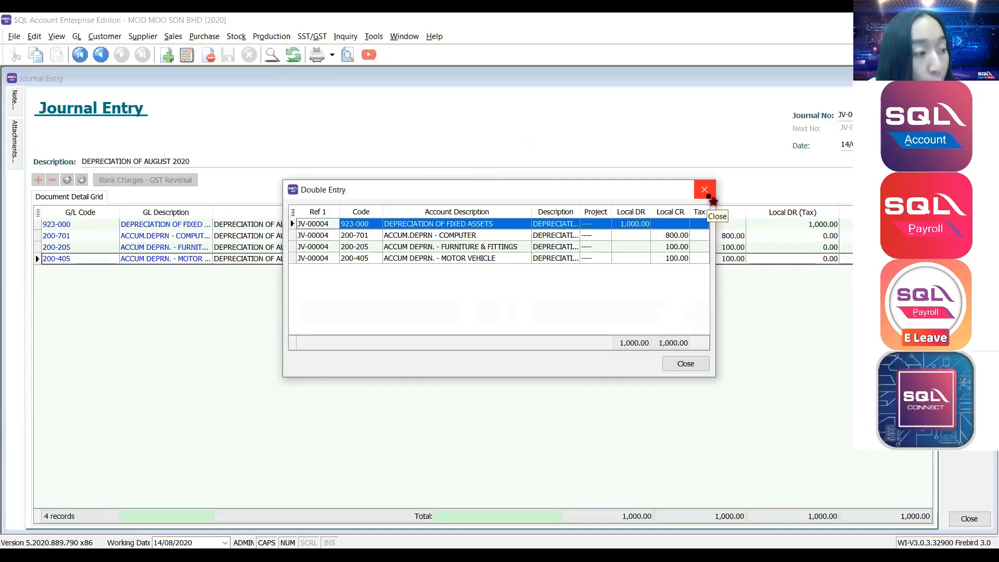
click(709, 197)
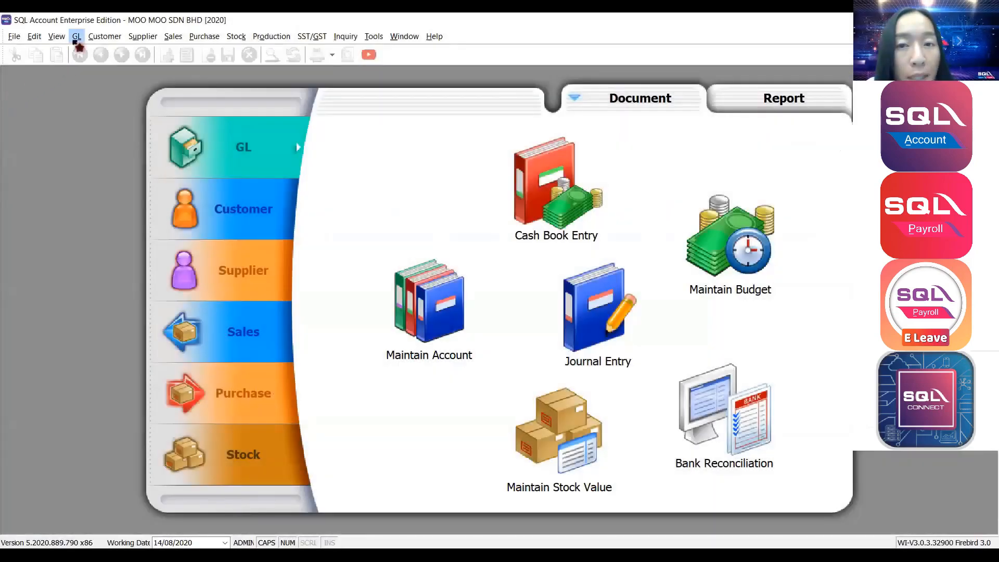
Open Maintain Opening Balance maximized, then fully expand and collapse the account tree.
click(77, 37)
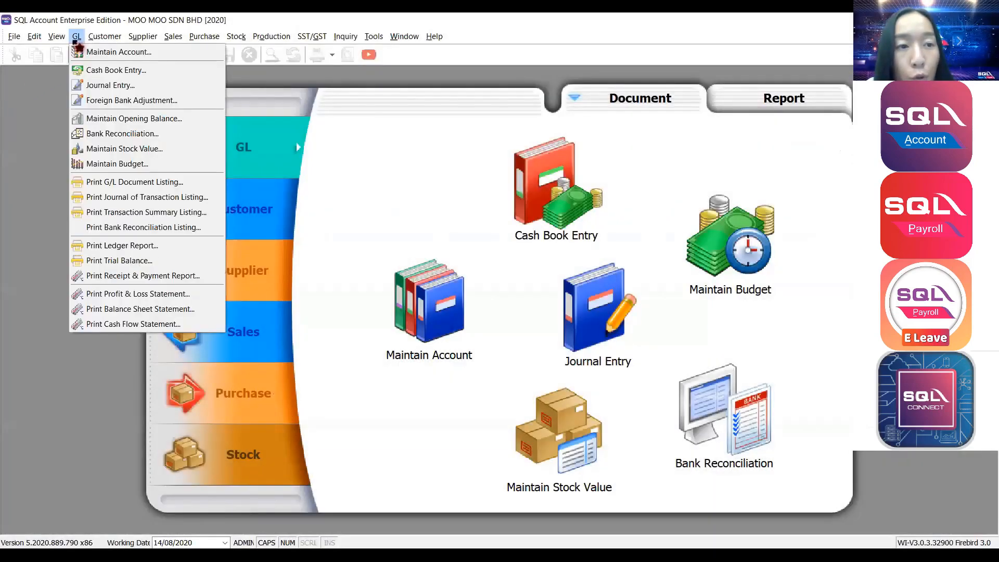
click(110, 119)
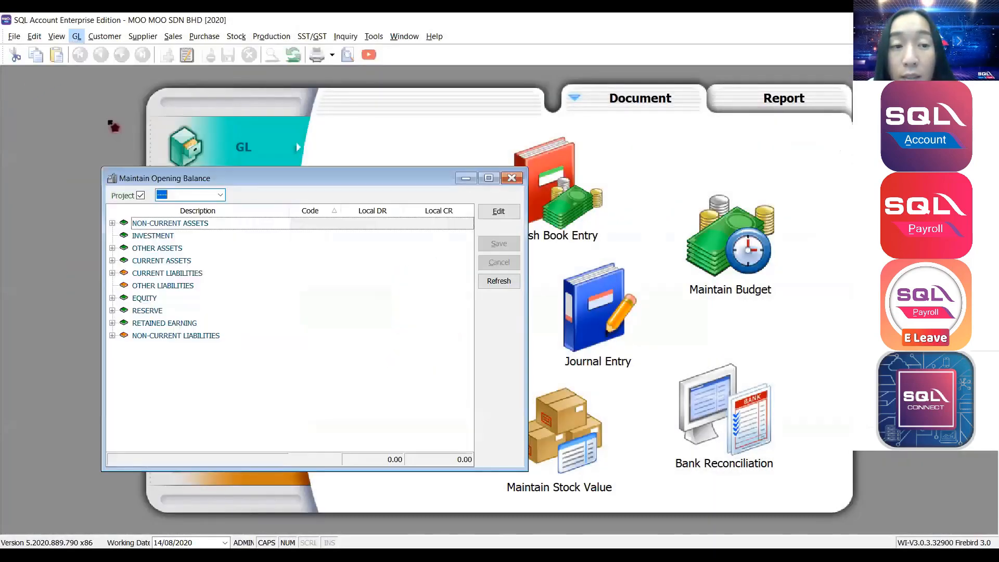
click(488, 179)
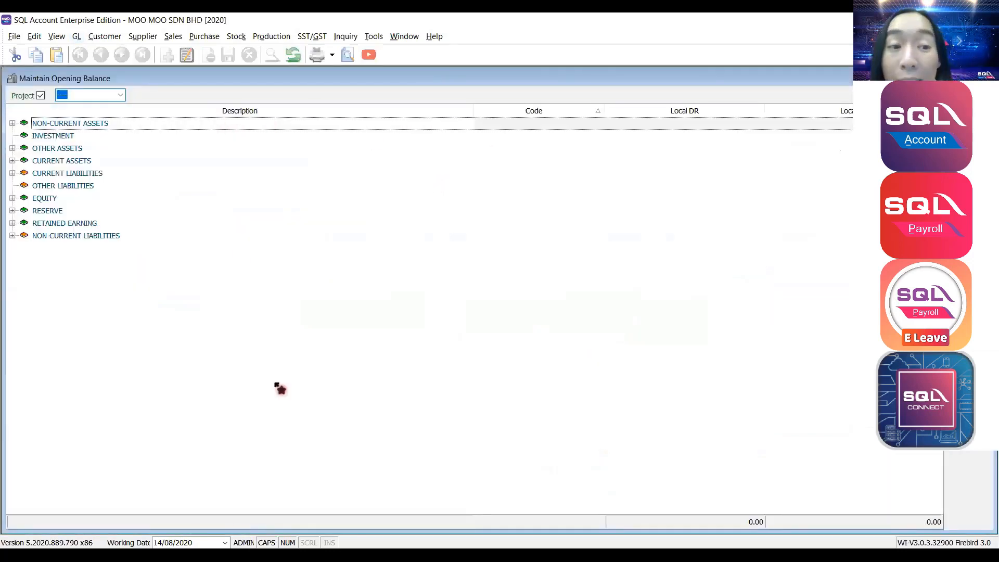
right_click(244, 119)
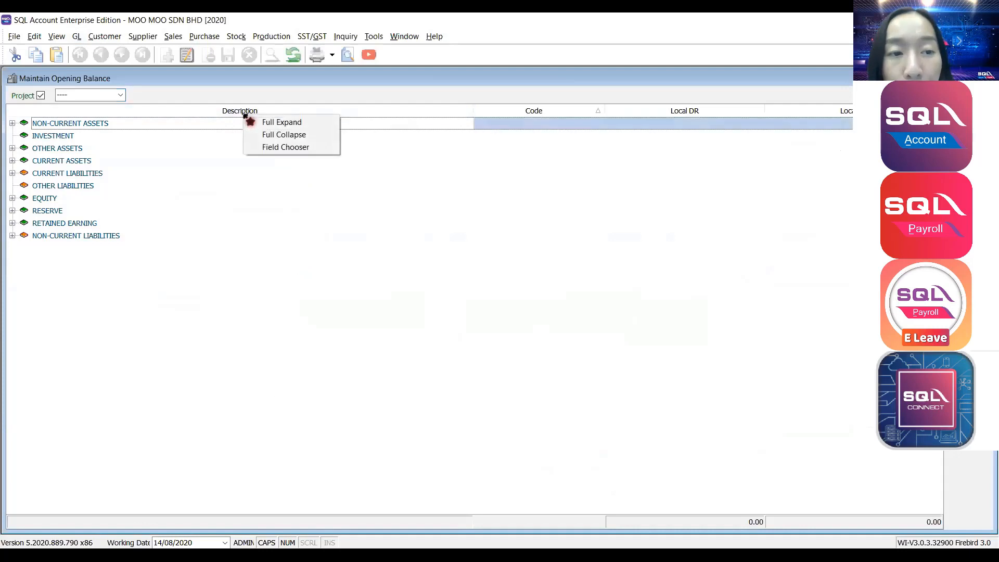
click(300, 123)
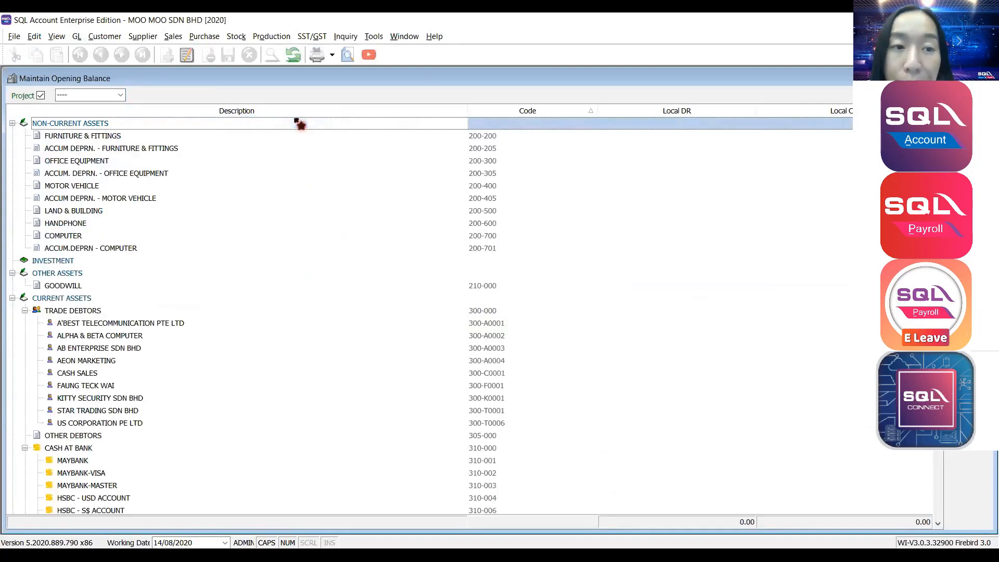
right_click(295, 115)
click(320, 133)
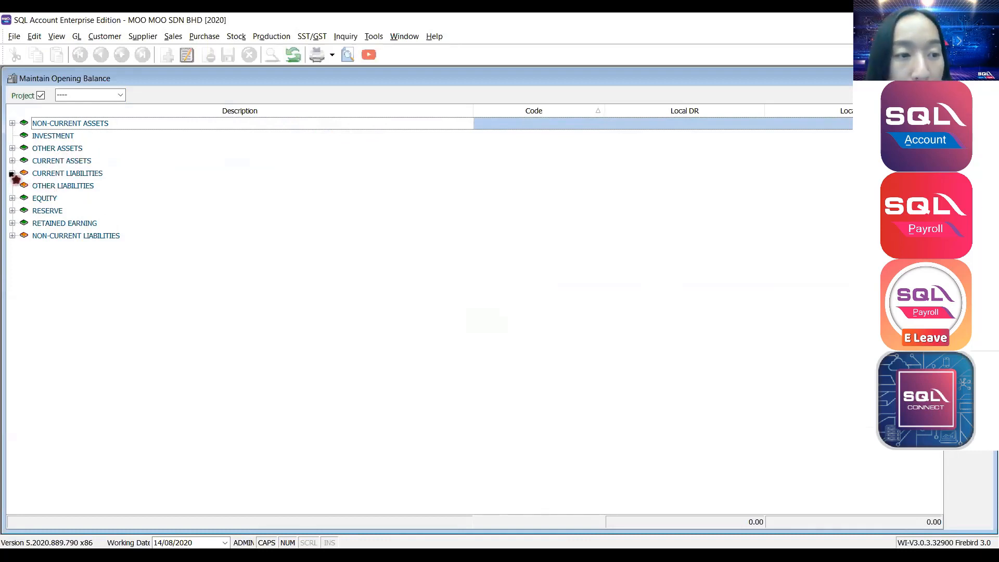
Expand CURRENT LIABILITIES, full-expand the tree, and browse to Installment Receivable and Hong Leong Bank.
click(12, 173)
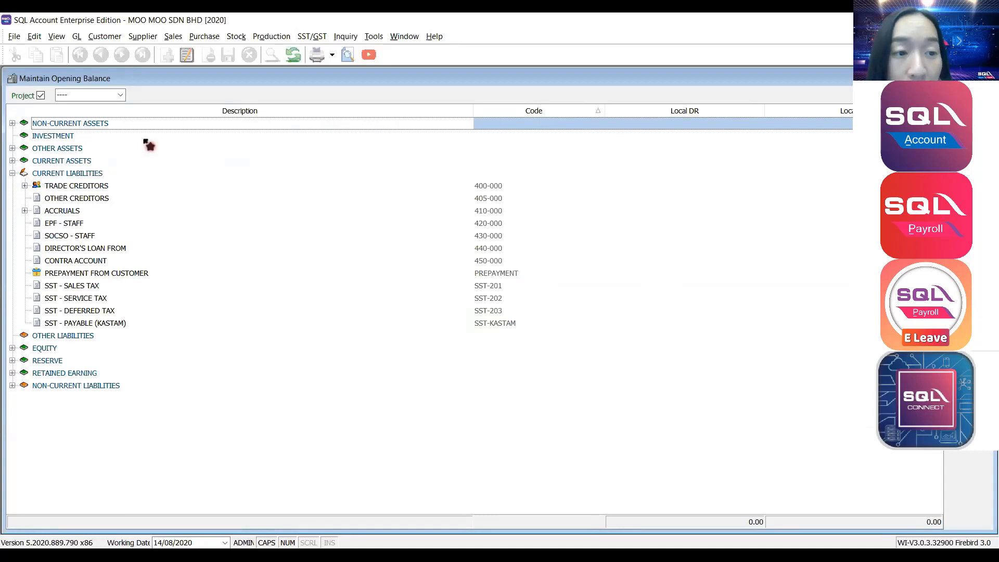
right_click(169, 115)
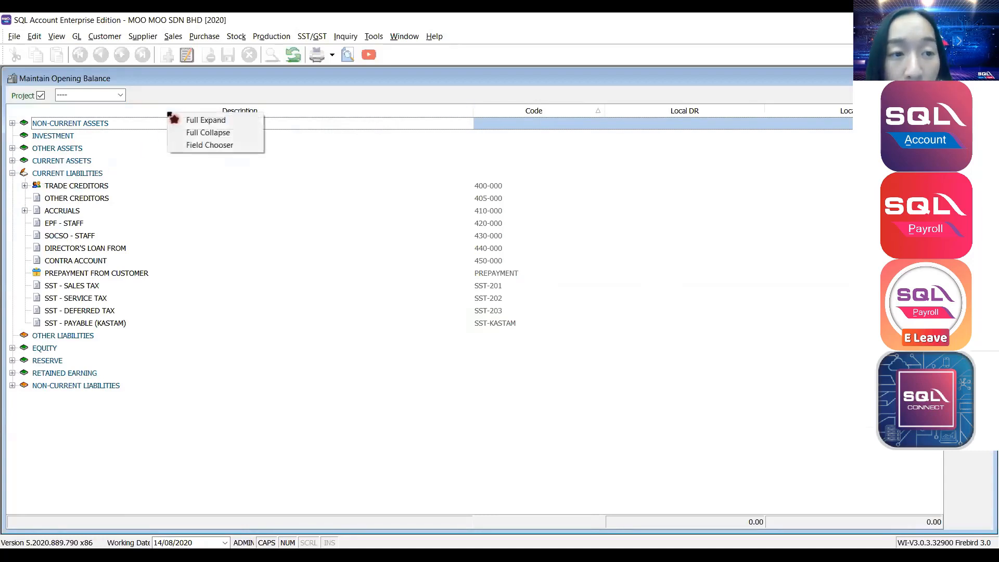
click(197, 120)
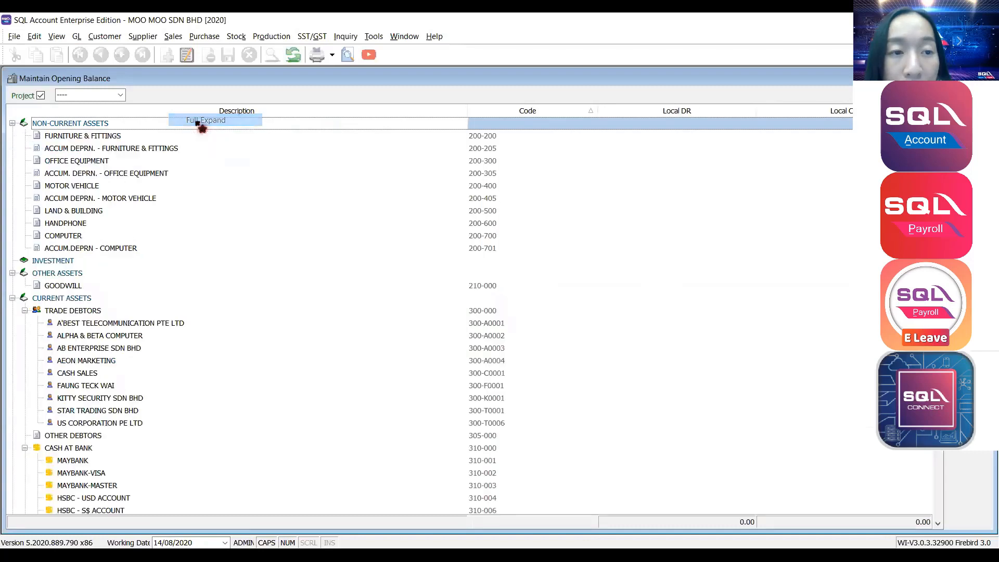
scroll(197, 298, down, 2)
scroll(196, 298, down, 6)
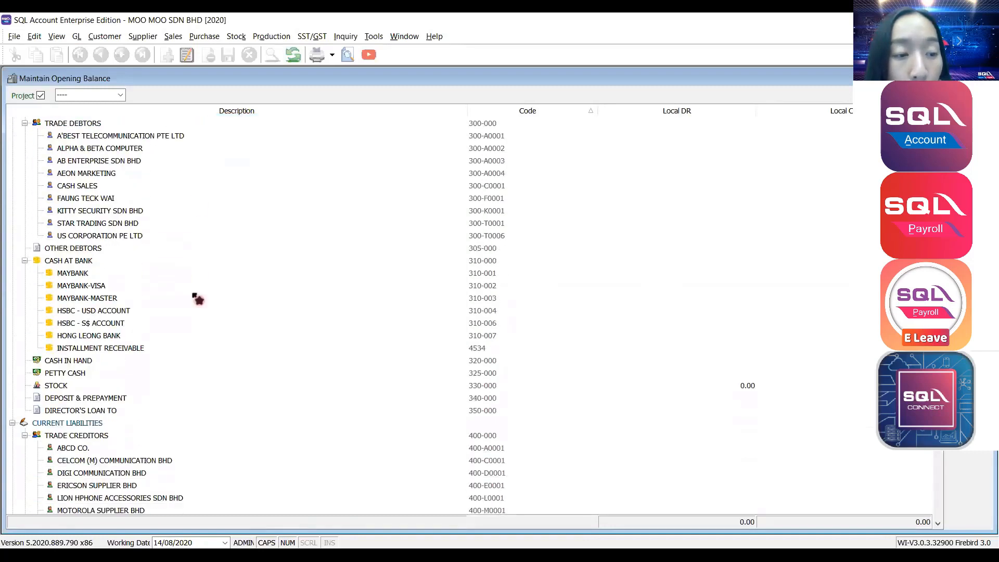
scroll(186, 325, up, 3)
click(140, 347)
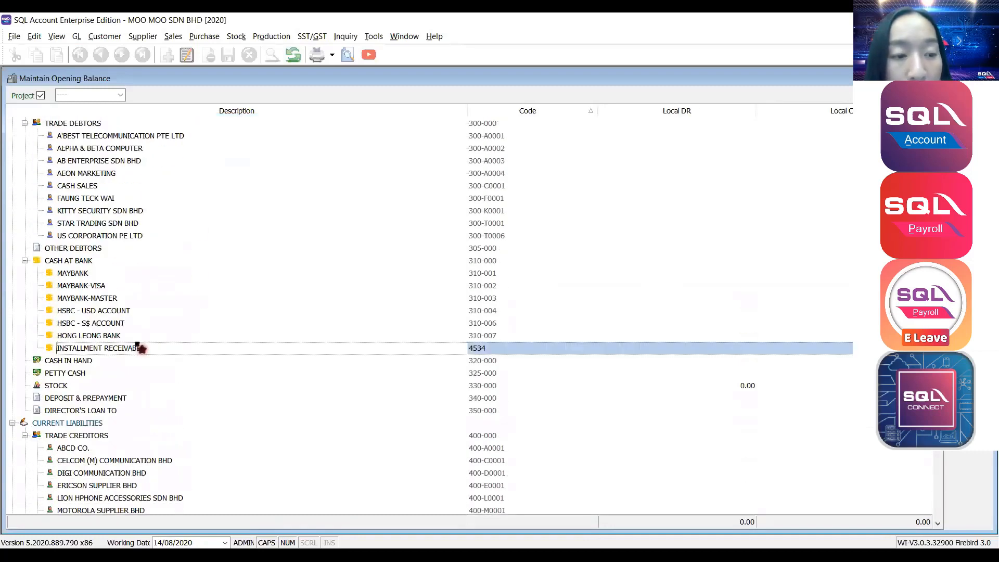
click(93, 337)
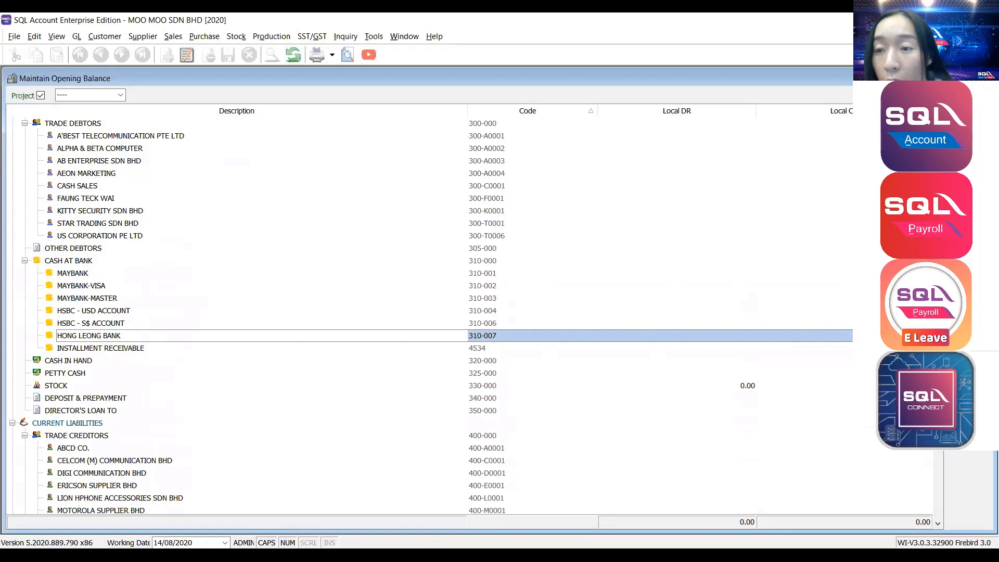
key(ctrl+e)
click(93, 336)
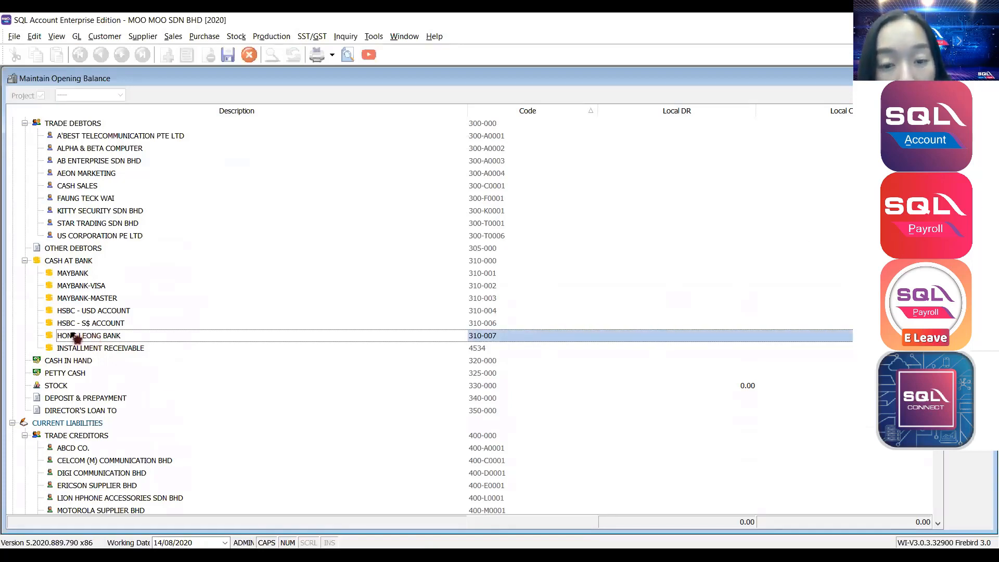
click(657, 335)
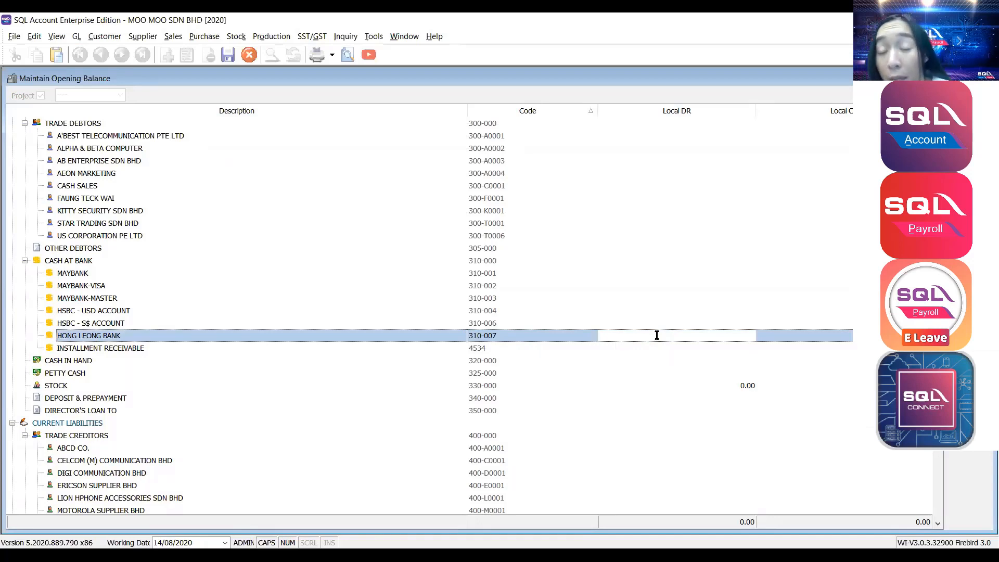
click(789, 336)
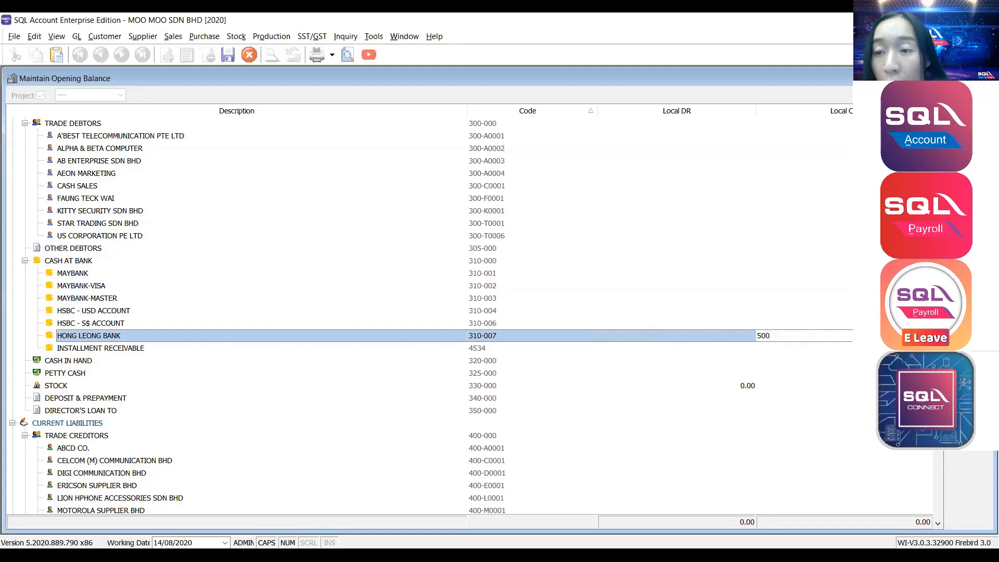
key(Escape)
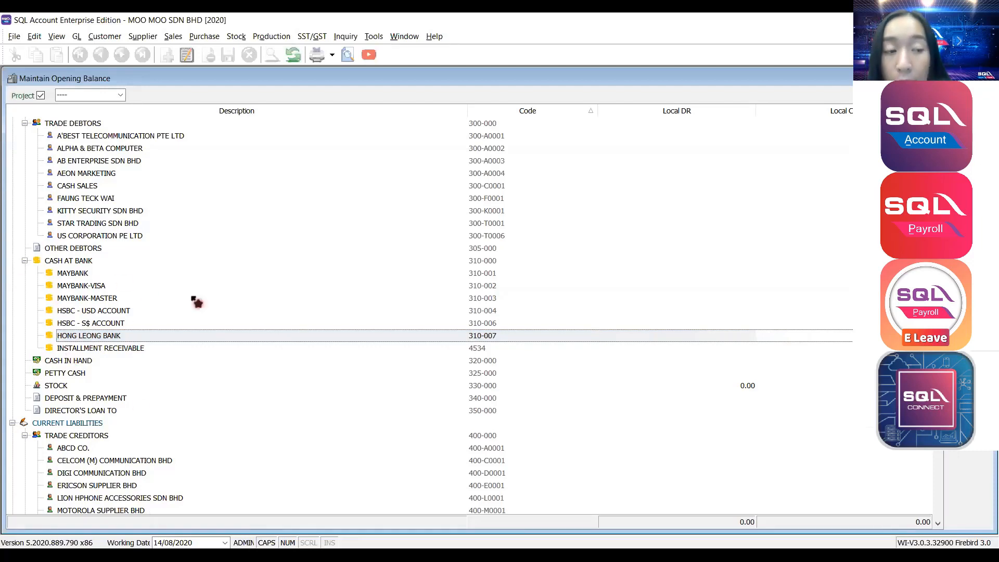
Select AEON MARKETING's Local DR cell and open its customer invoice list via Open Invoice.
scroll(195, 312, up, 2)
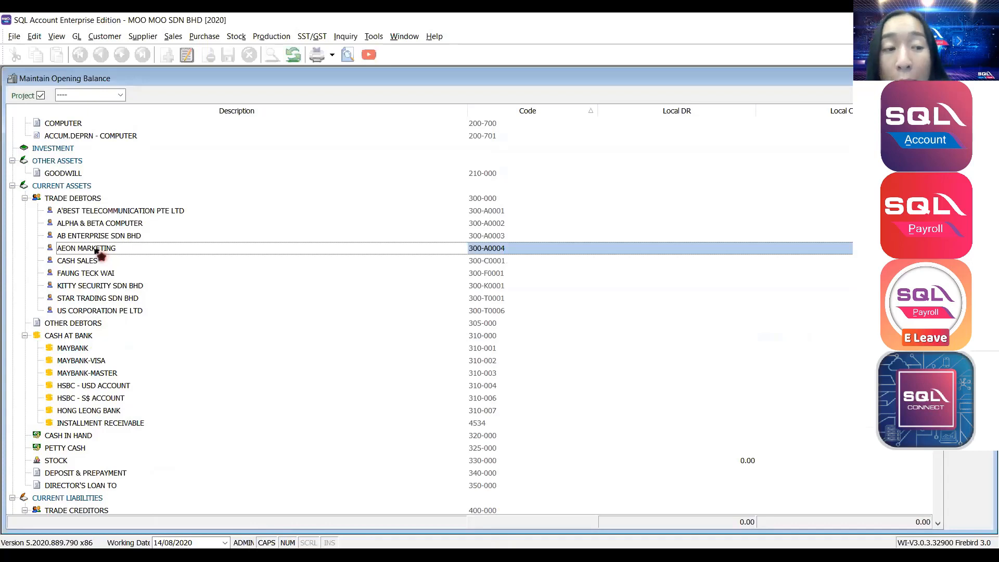
click(680, 253)
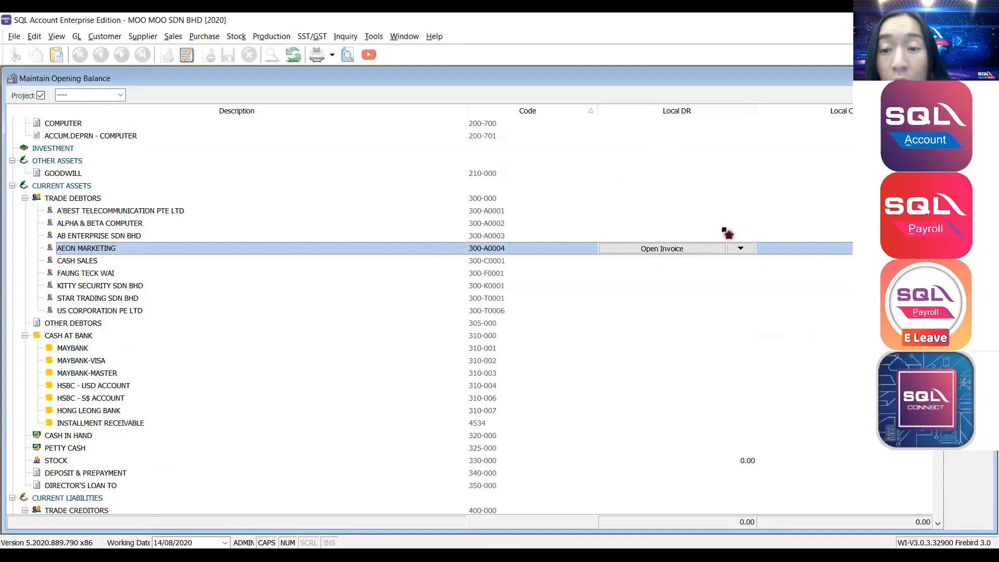
click(812, 250)
click(622, 252)
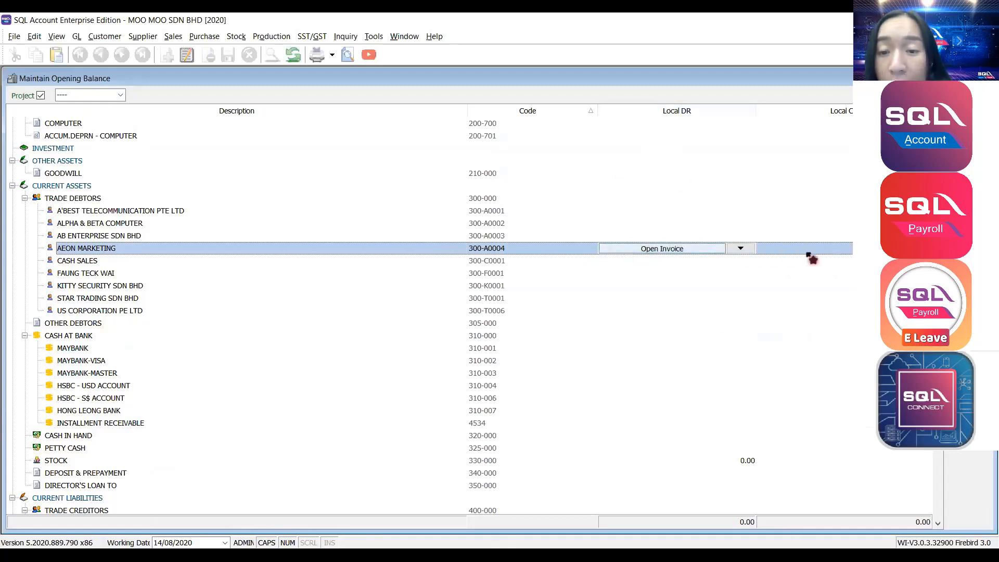
click(811, 253)
click(661, 252)
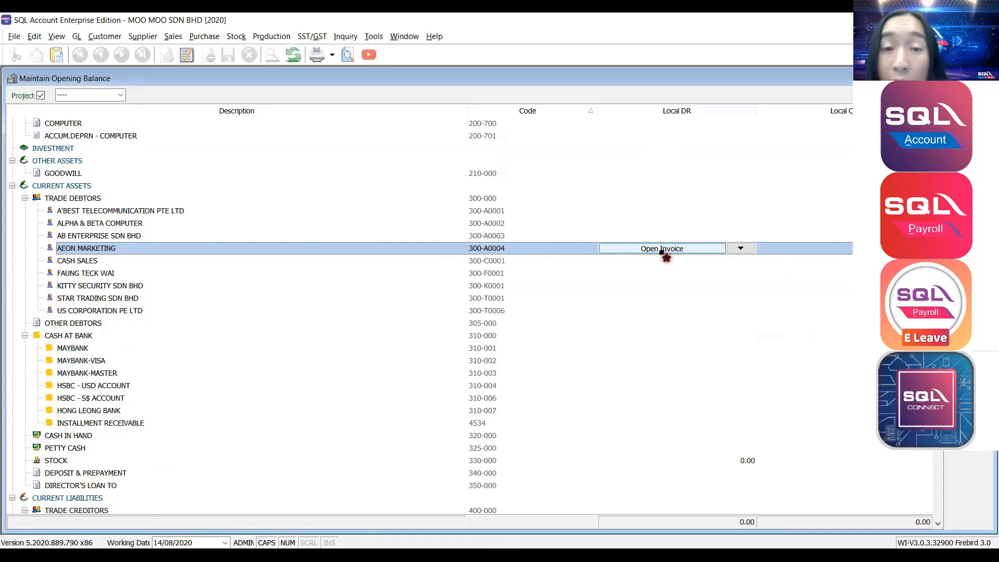
click(62, 251)
click(619, 252)
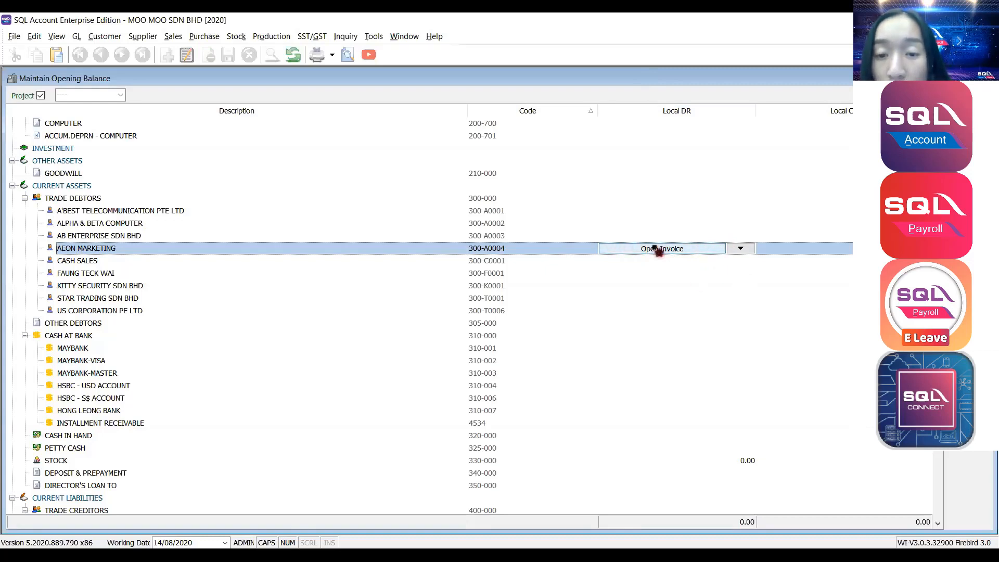
click(630, 252)
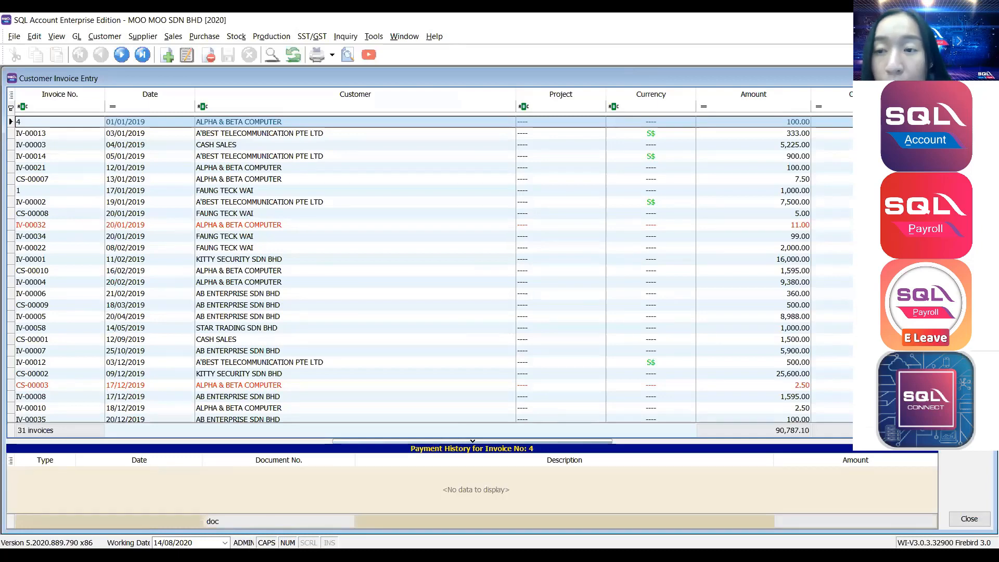
Start a new customer invoice for AEON MARKETING (300-A0004).
click(969, 98)
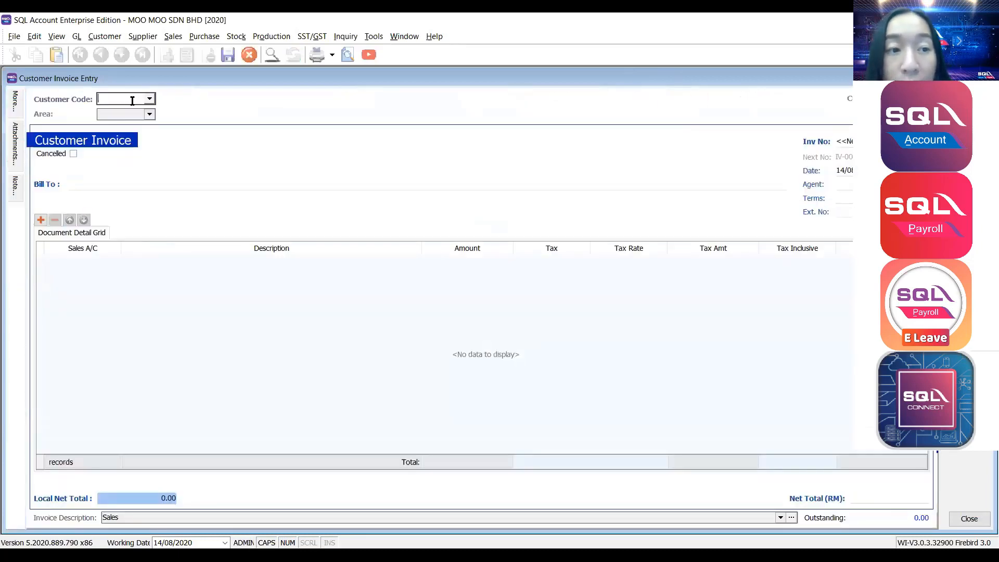
click(150, 99)
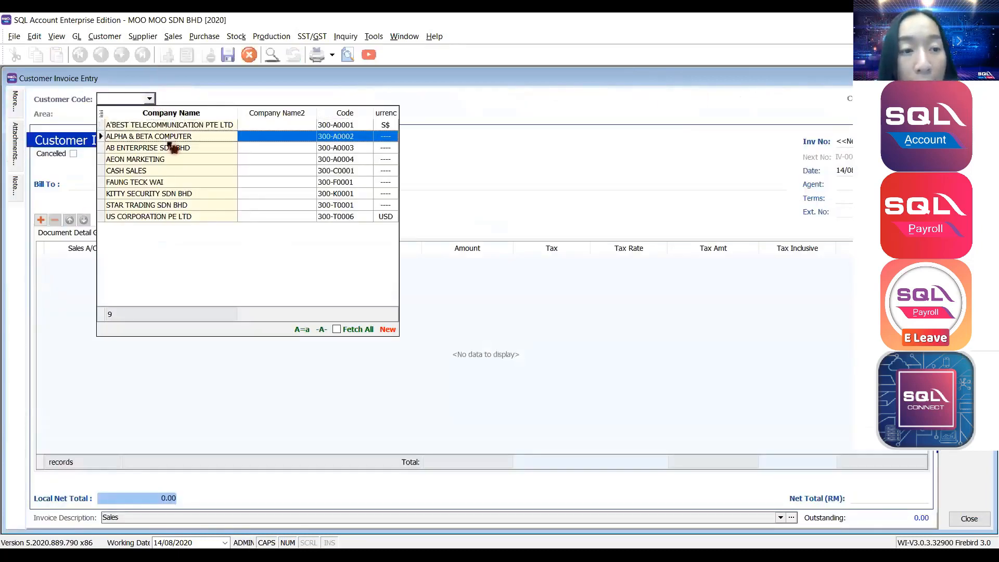
click(172, 160)
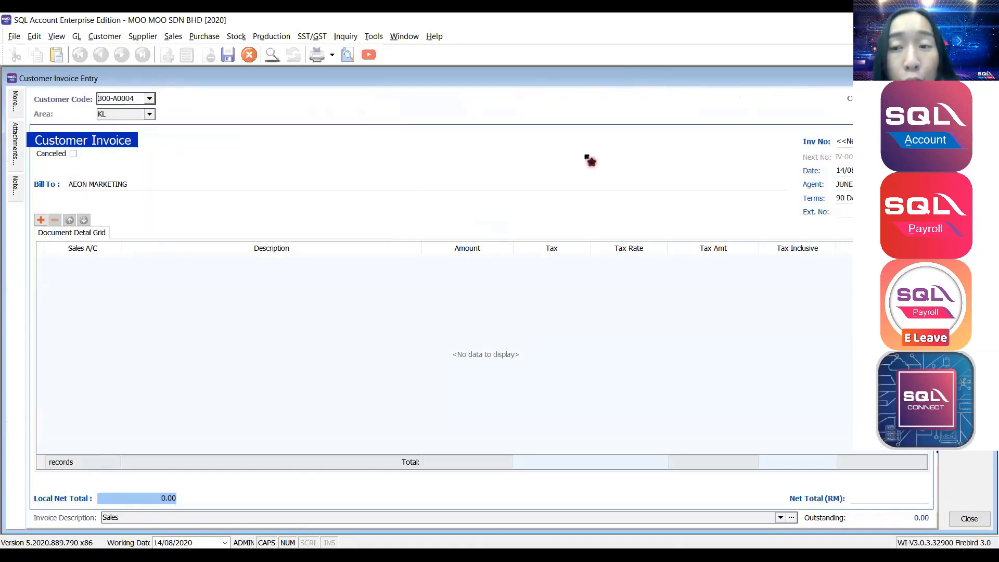
Confirm the General Ledger System Conversion Date is 01/01/2019 in Tools Options.
click(374, 36)
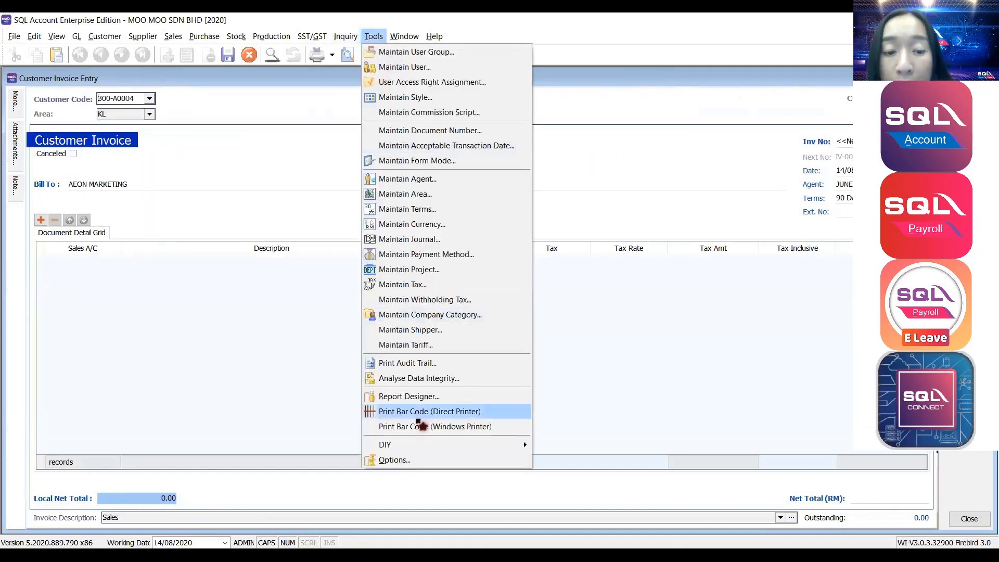
click(389, 457)
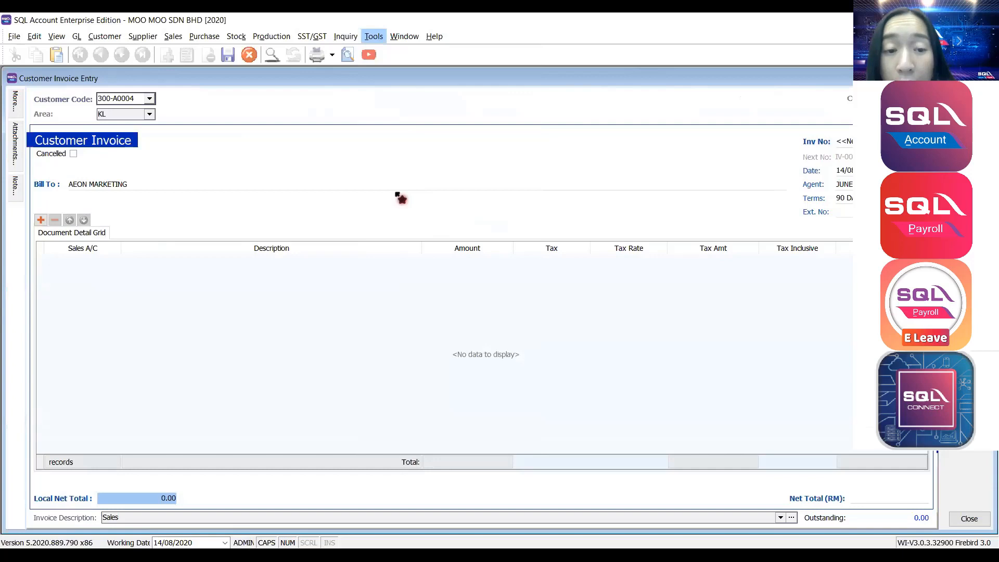
click(338, 314)
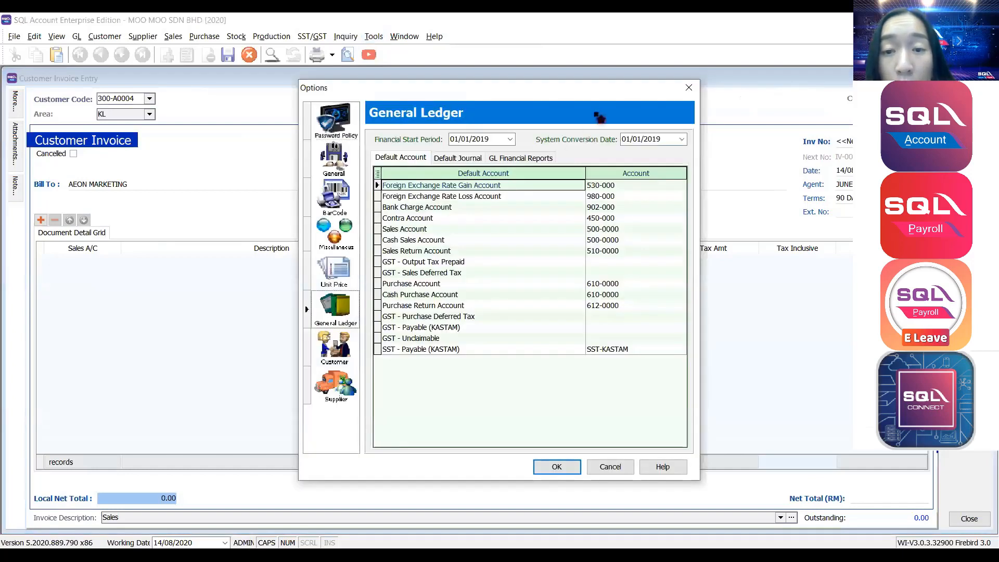
click(669, 139)
double_click(645, 136)
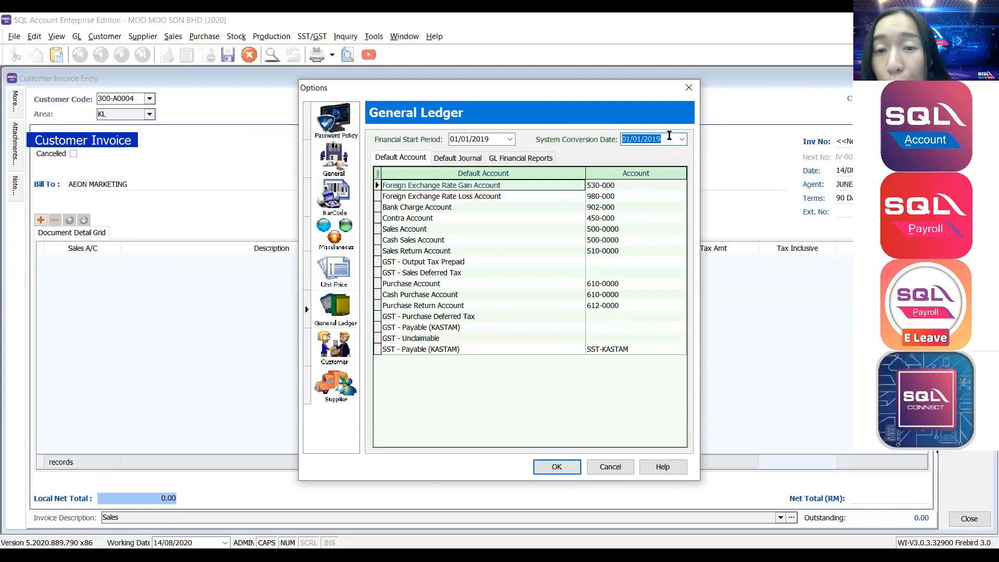
click(693, 89)
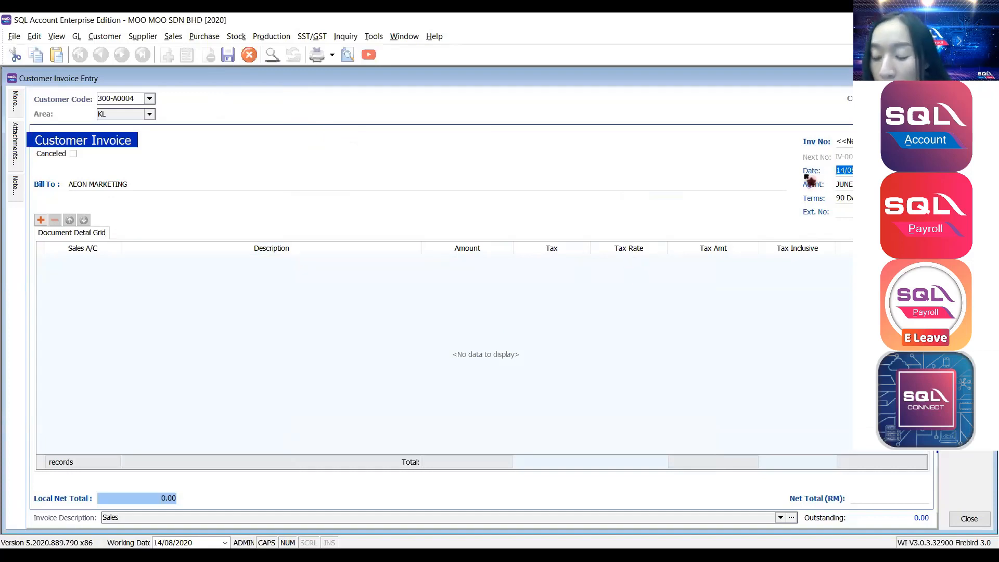
Backdate the invoice to 31/10 and enter a total of 500.00.
text(31/1:)
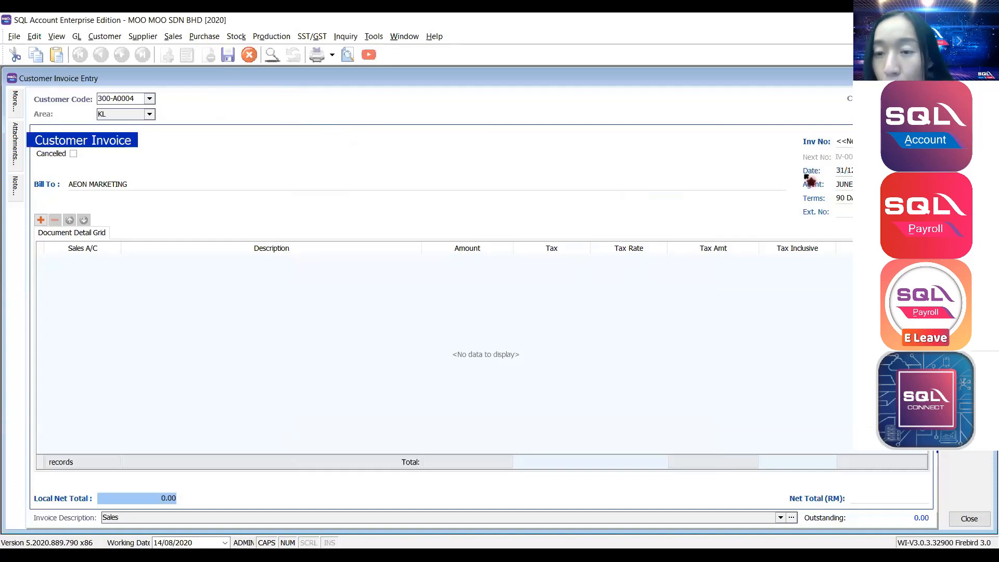
text(0)
key(Tab)
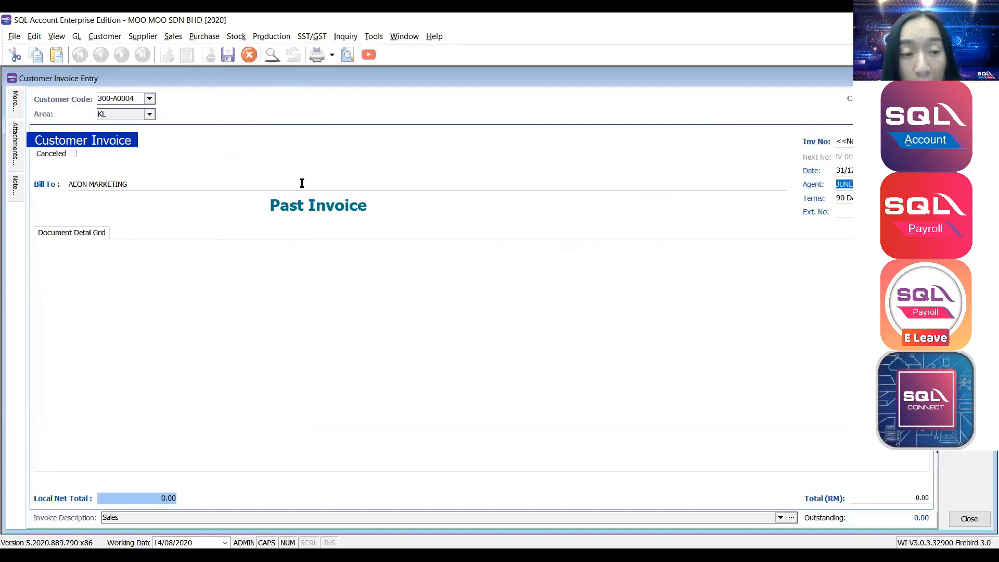
click(881, 501)
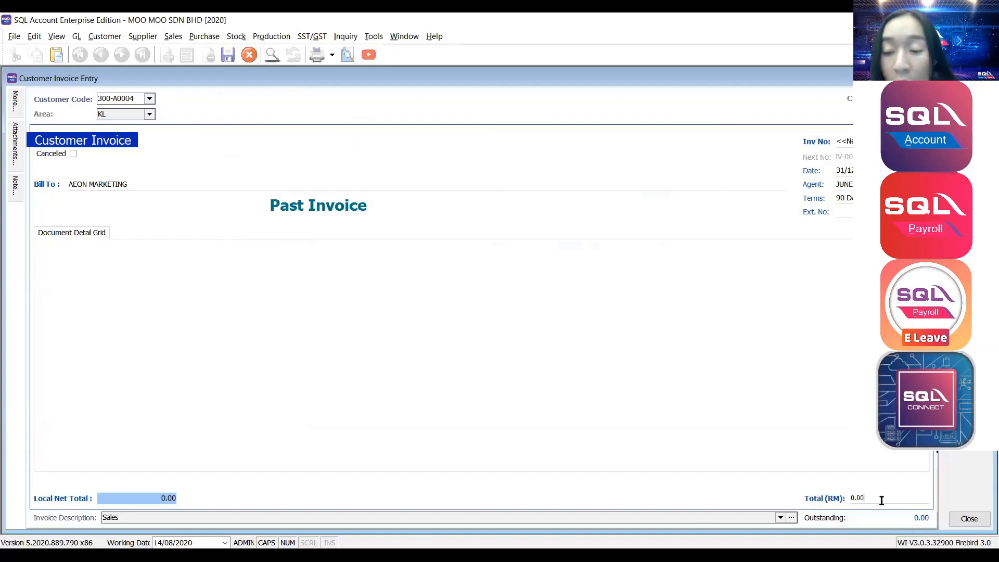
double_click(895, 499)
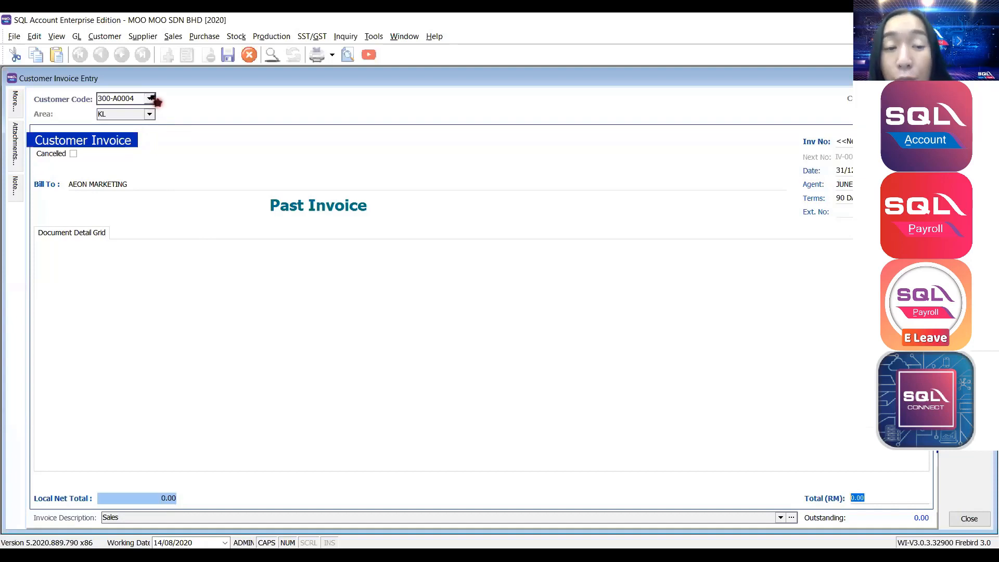
click(882, 498)
double_click(882, 498)
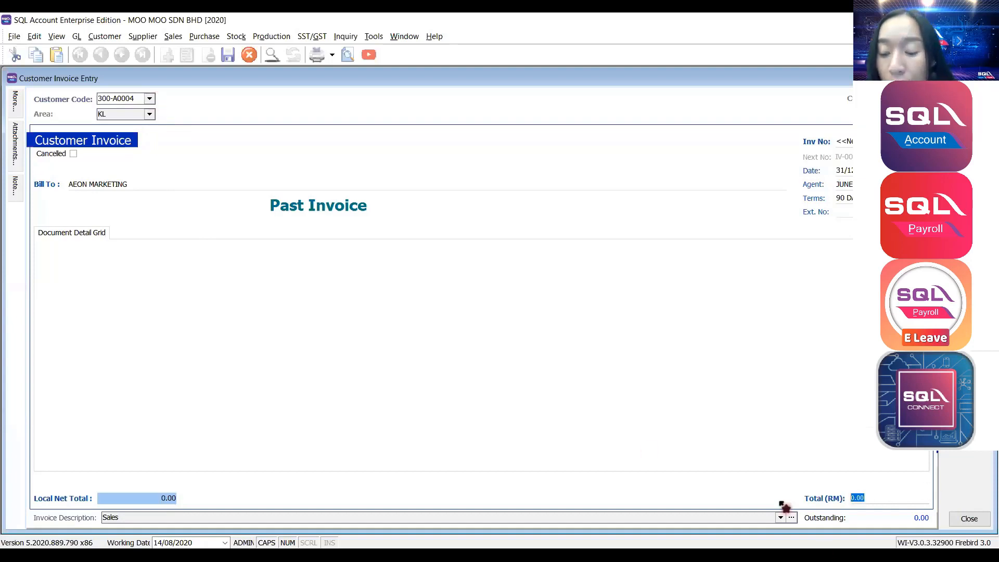
text(5)
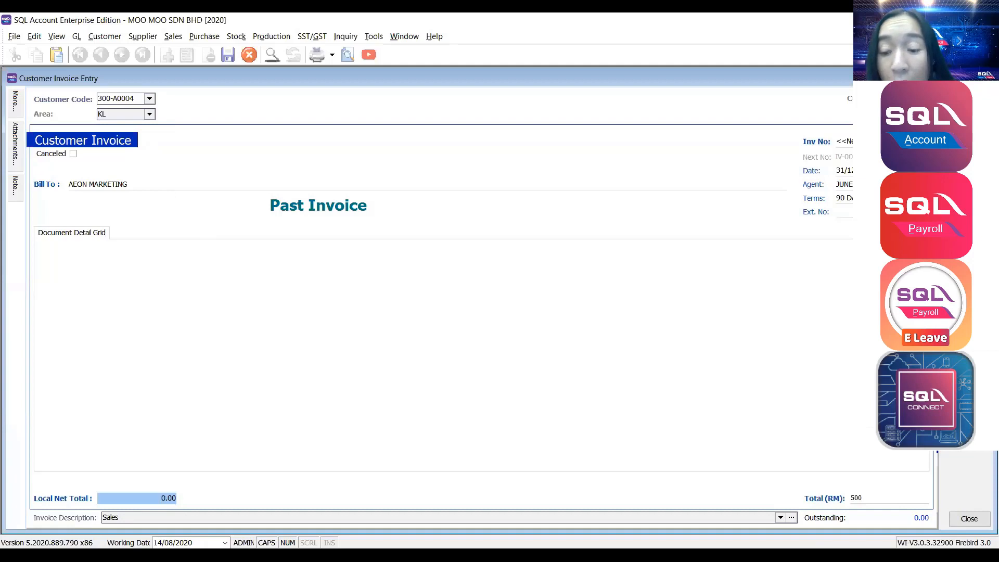
text(00)
key(Tab)
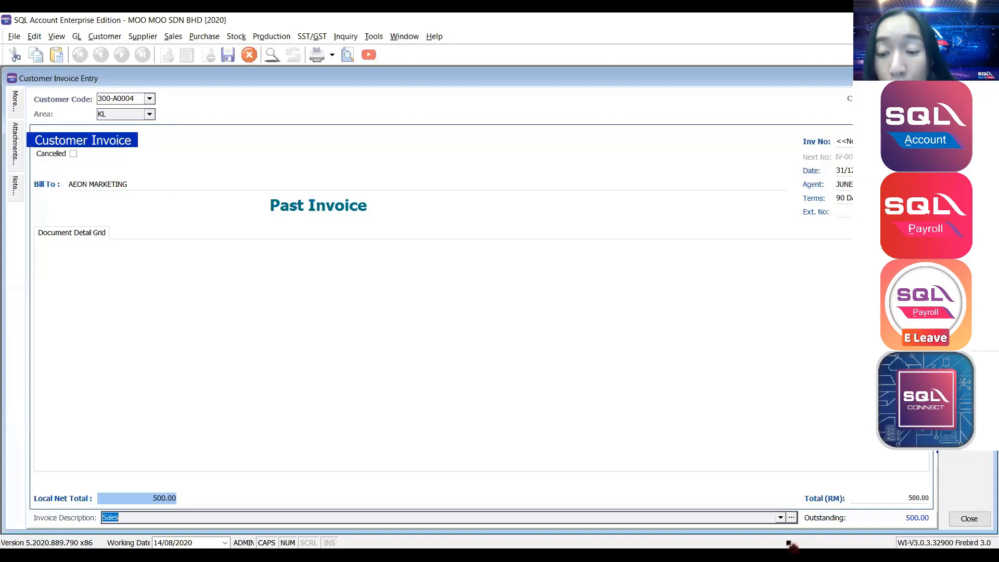
Check the 500.00 invoice and local net totals, then save and close the invoice.
click(864, 498)
drag(892, 498, 833, 498)
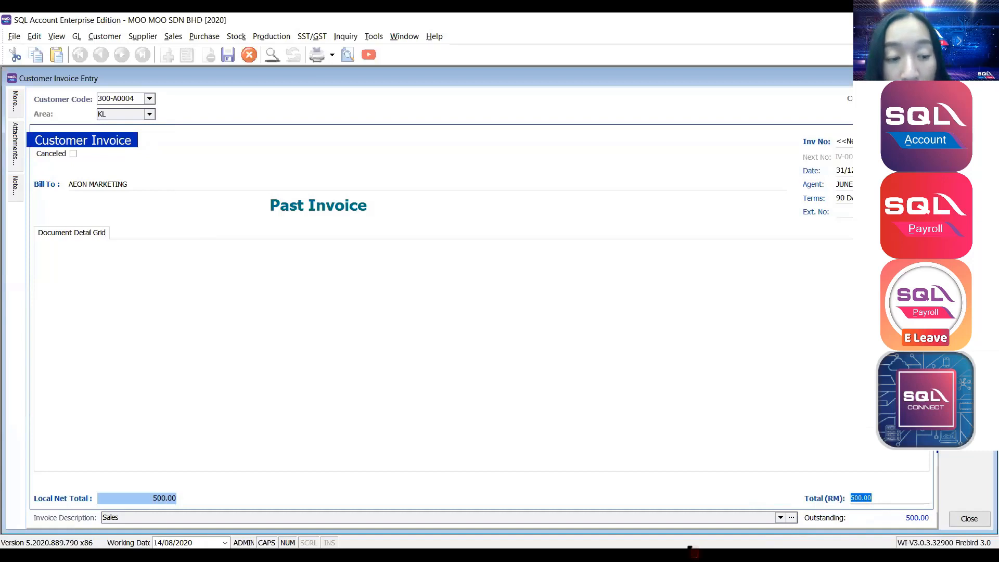
drag(147, 498, 62, 502)
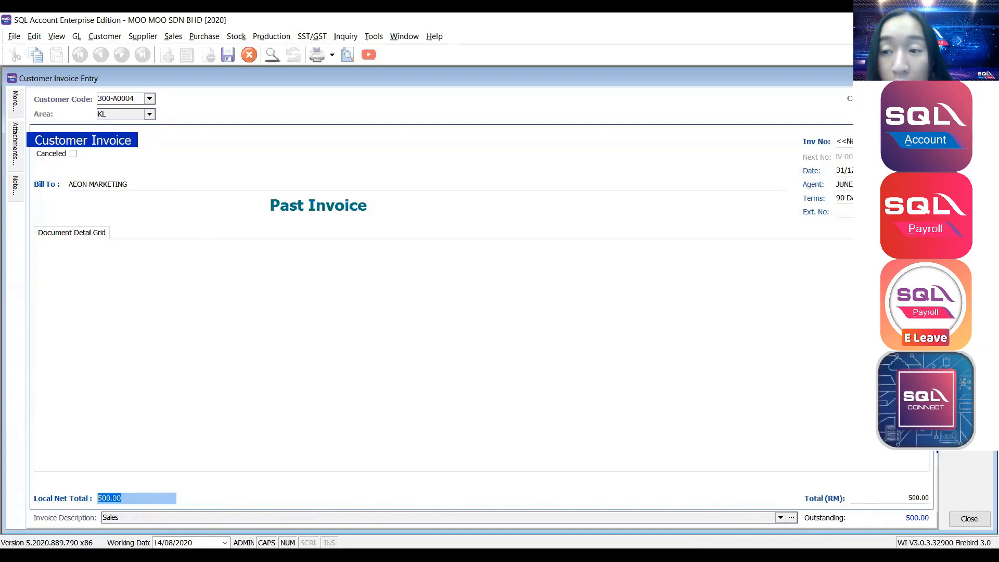
key(ctrl+s)
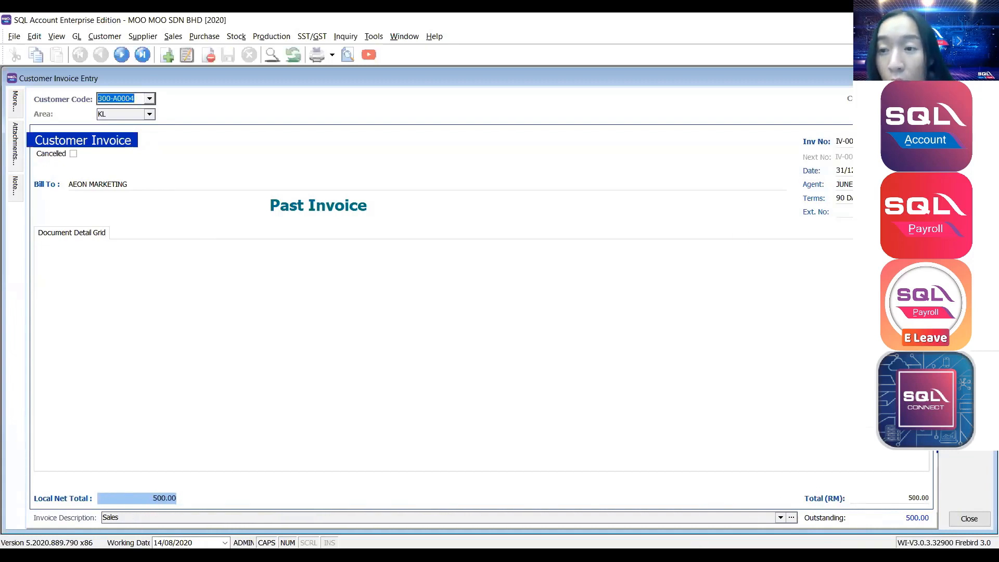
key(Escape)
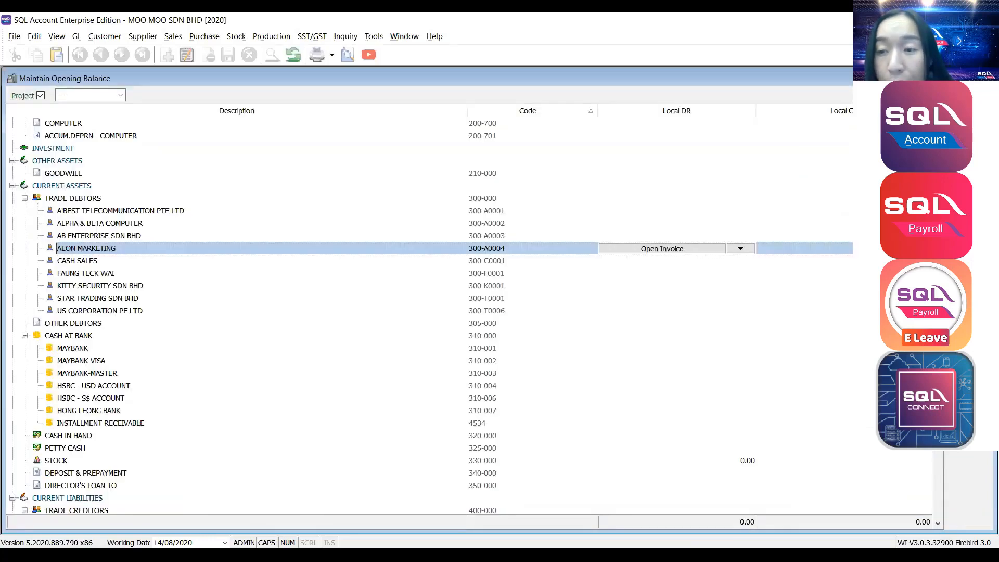
Expand CURRENT ASSETS and TRADE DEBTORS to confirm AEON MARKETING's 500.00 debit.
click(730, 153)
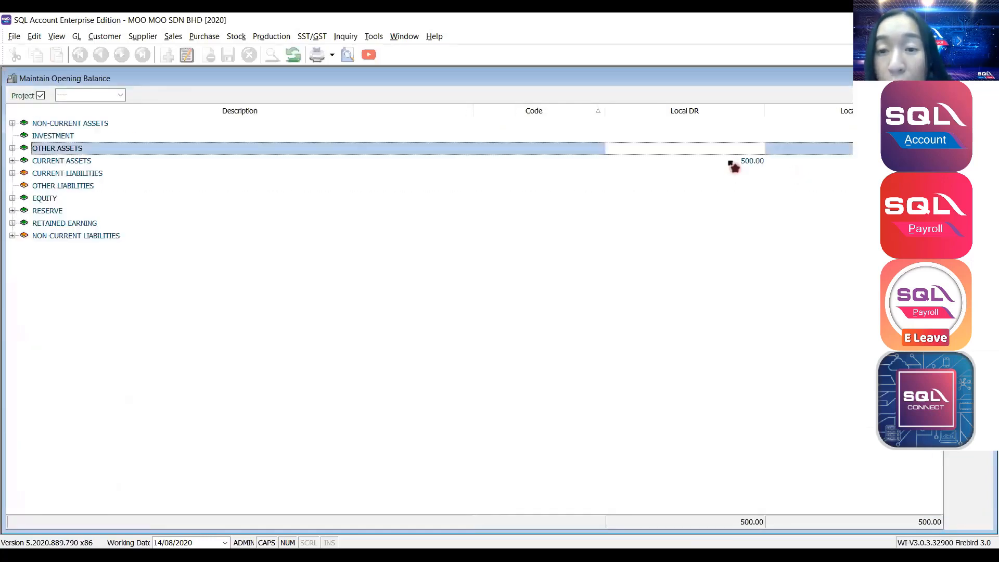
click(731, 161)
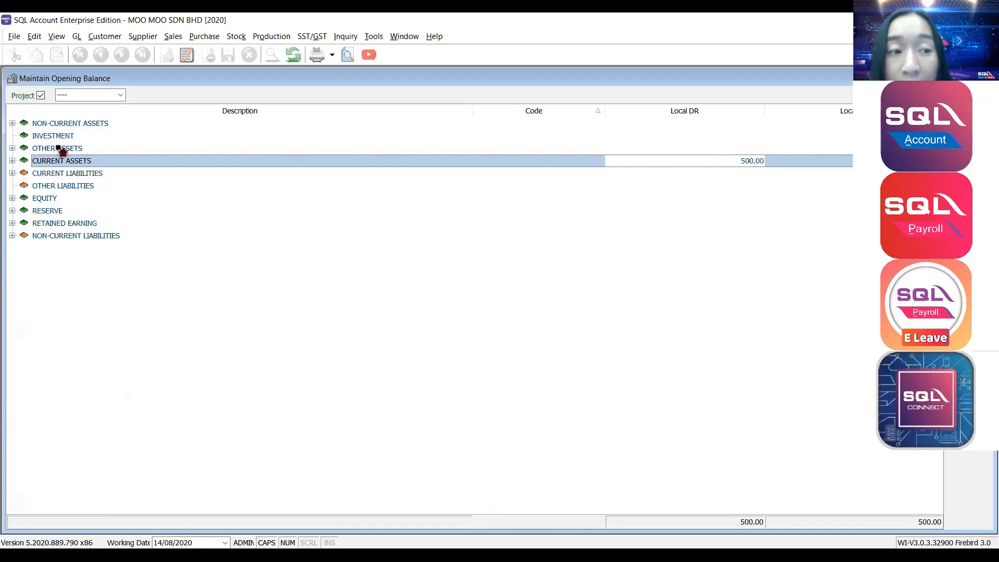
click(12, 161)
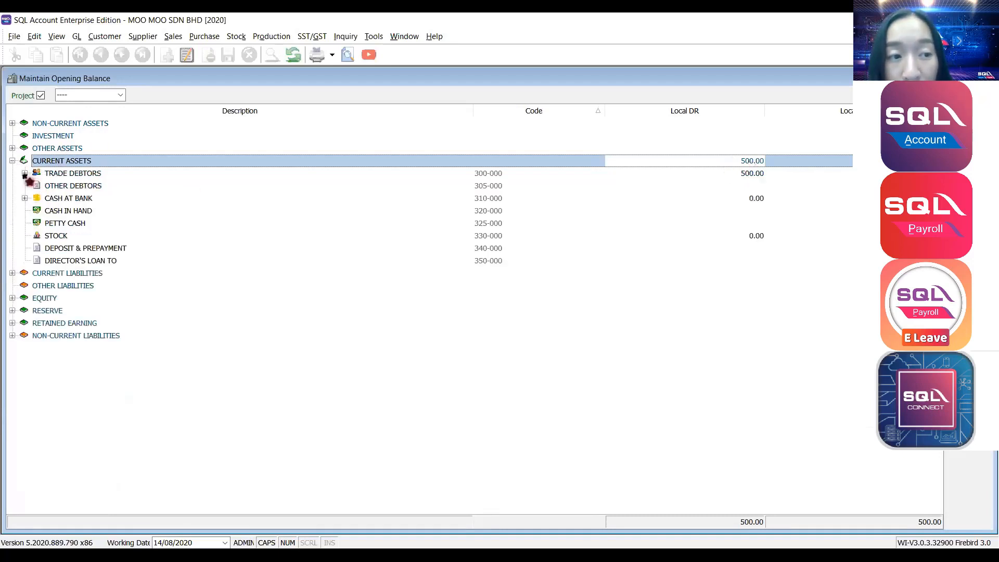
click(24, 174)
click(72, 224)
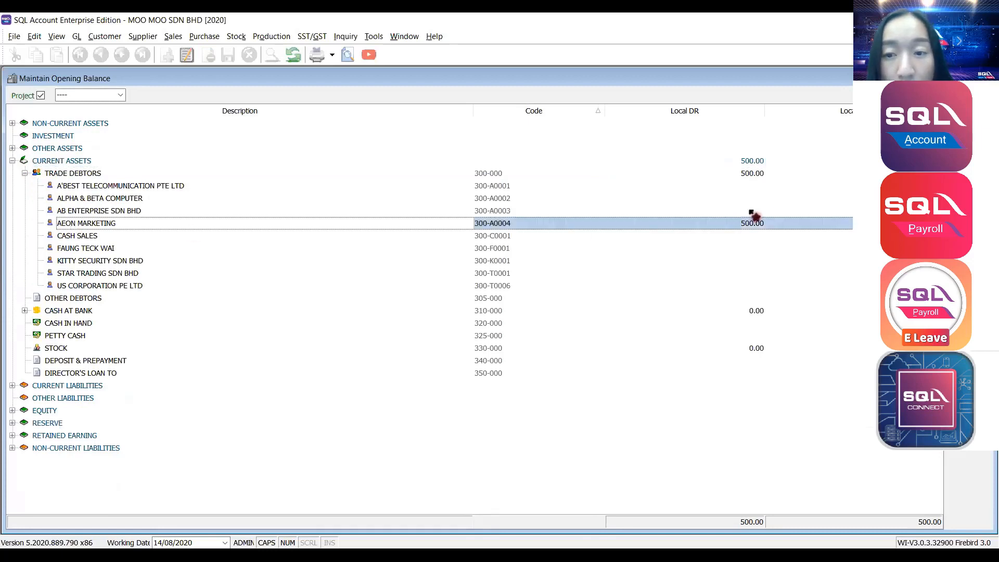
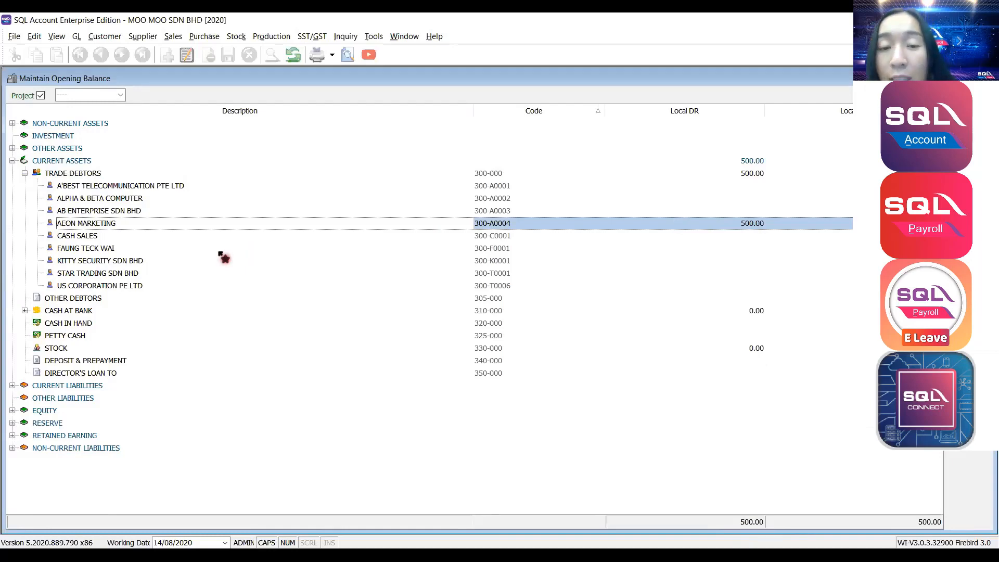
Leave Maintain Opening Balance and open the Maintain Stock Value list with its 600-000/620-000/330-000 record.
key(Escape)
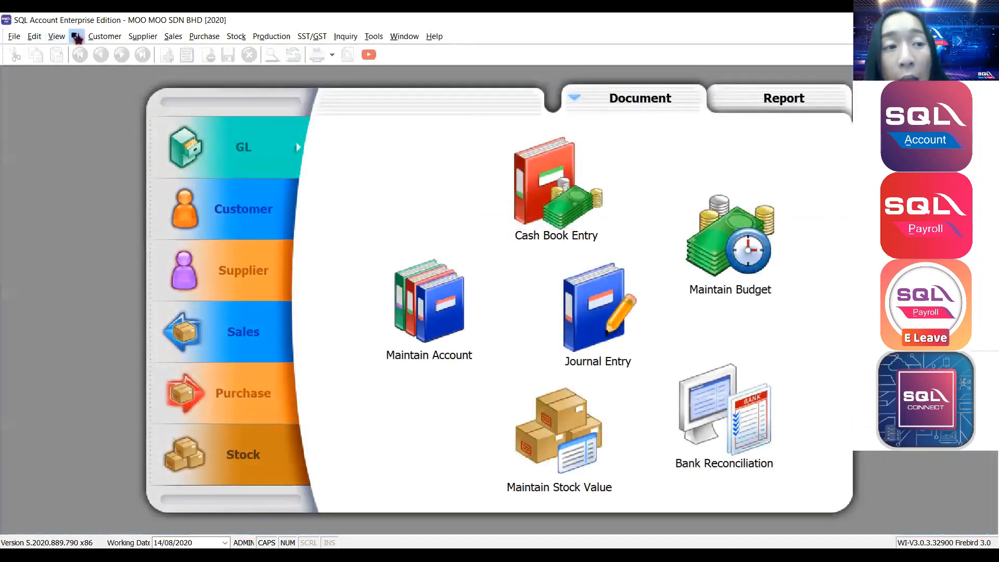
click(77, 37)
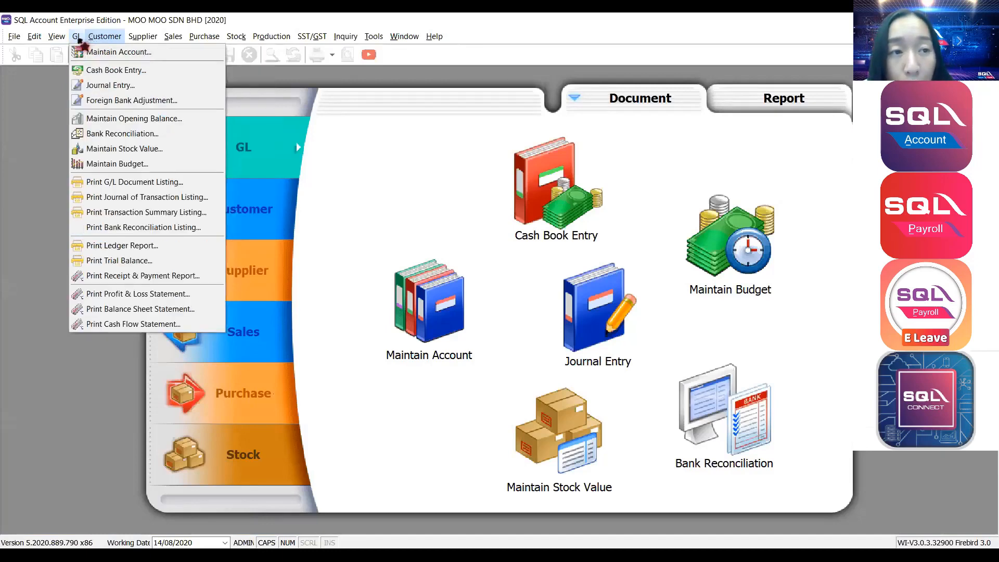
click(115, 149)
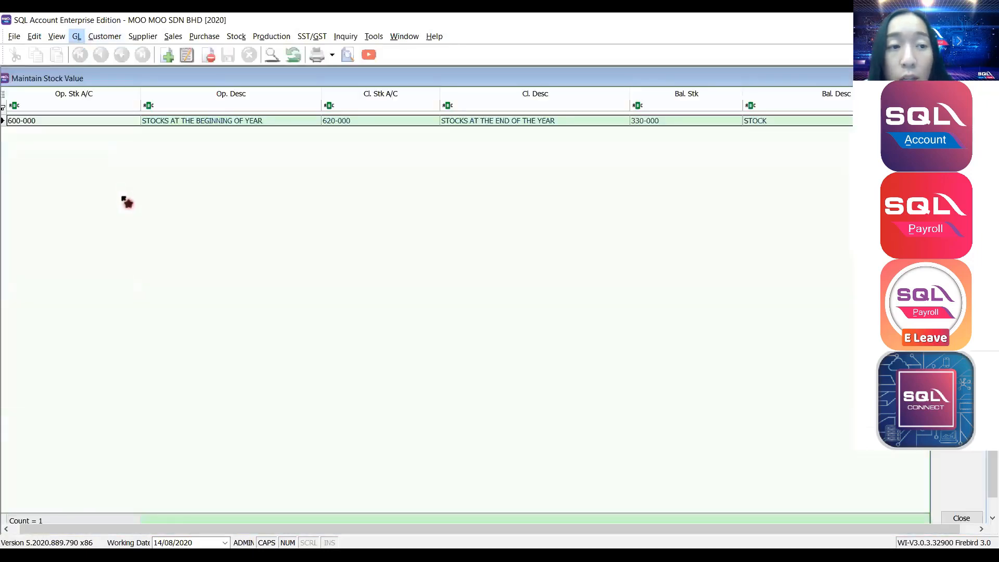
Open the stock value record for editing and check its accounts, closing stock 620-000 and balance 330-000.
double_click(161, 121)
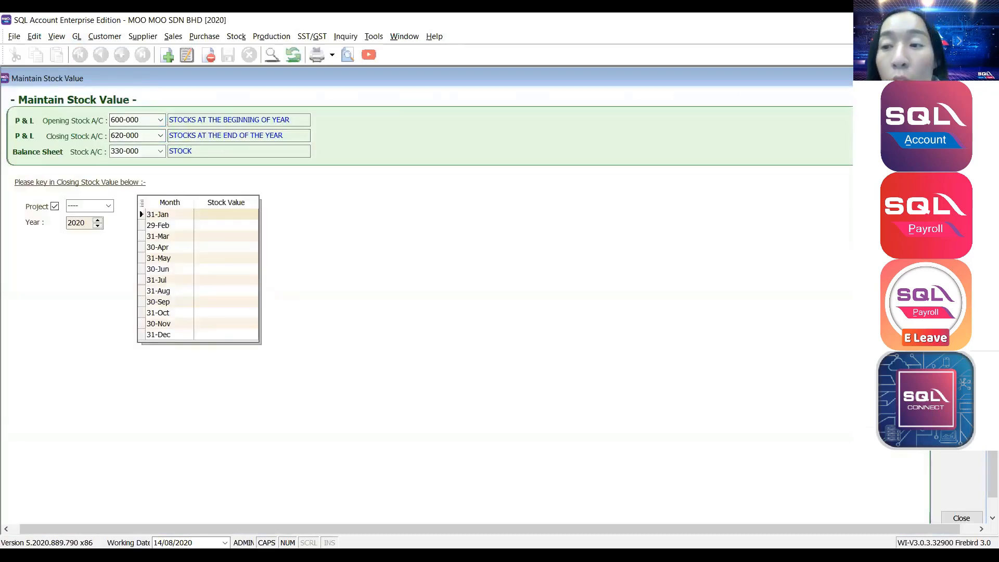
click(962, 129)
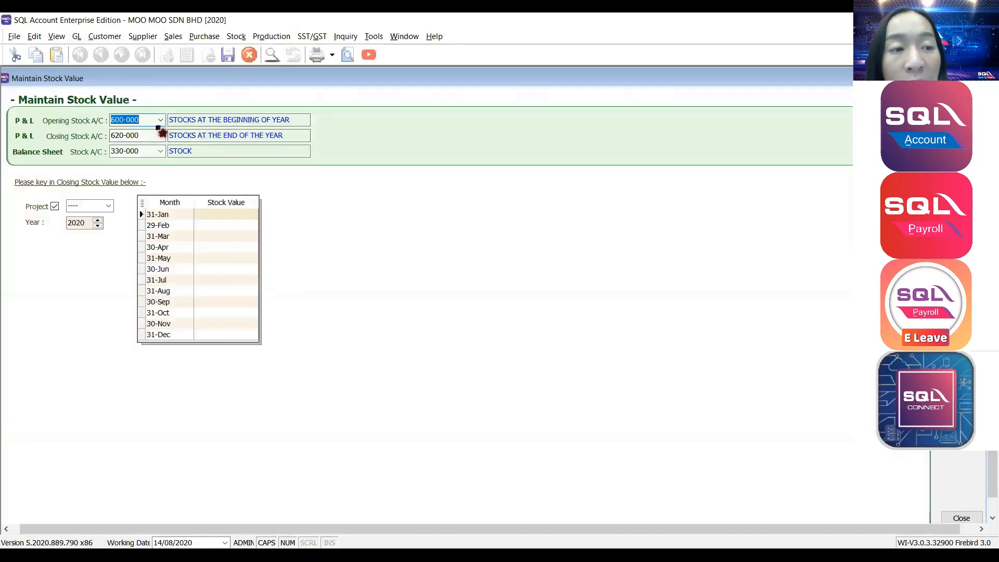
click(160, 120)
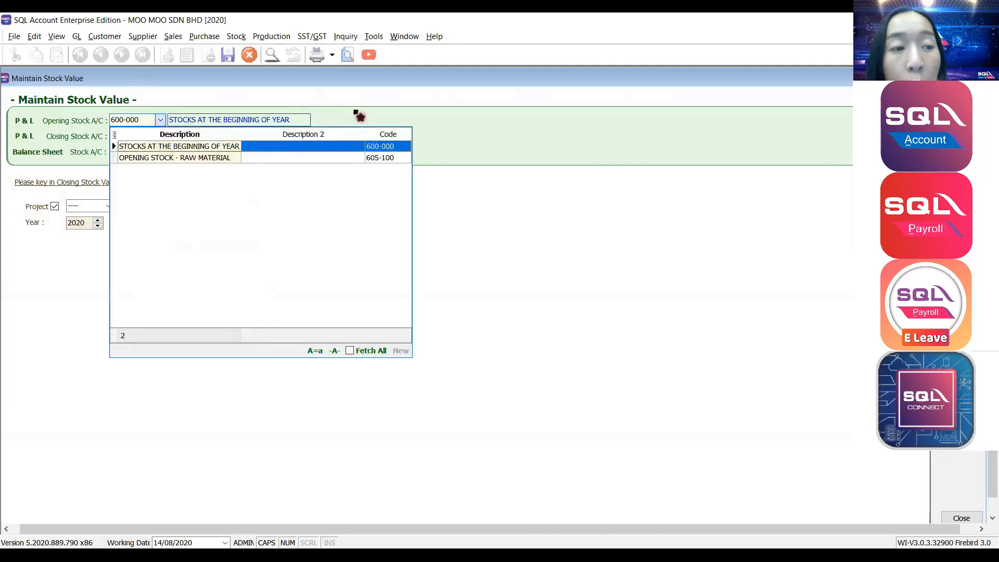
click(357, 116)
click(144, 136)
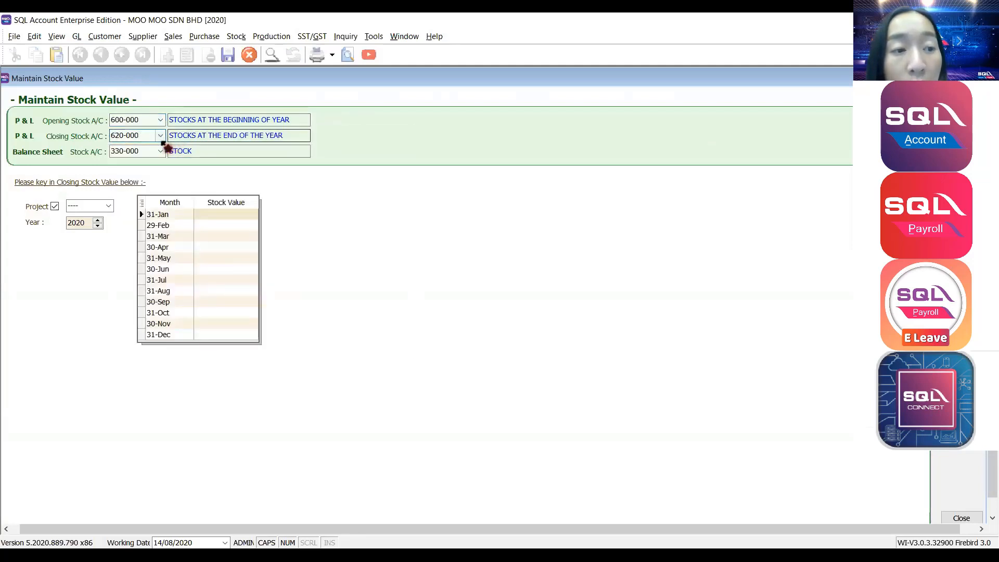
drag(149, 137, 87, 137)
drag(151, 151, 83, 152)
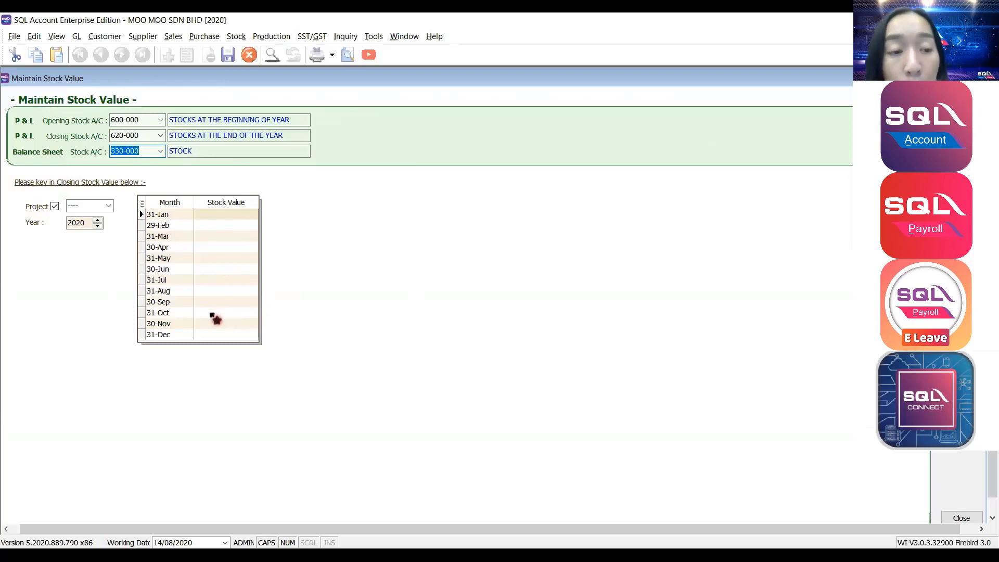
Enter stock values of 10,000 for 31-Aug, 5,000 for 31-Jul and 25,000 for 30-Jun, then save.
click(206, 289)
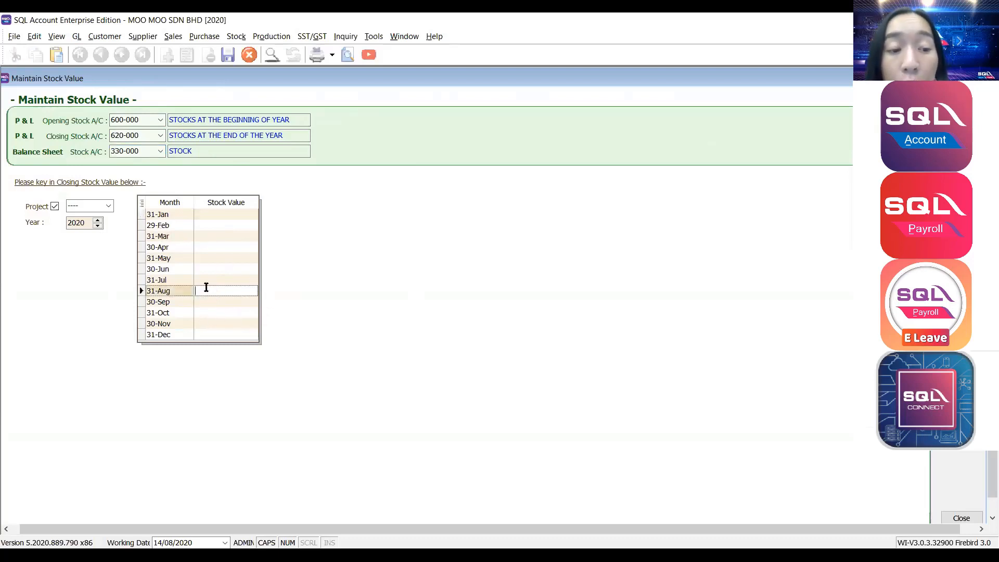
text(10000)
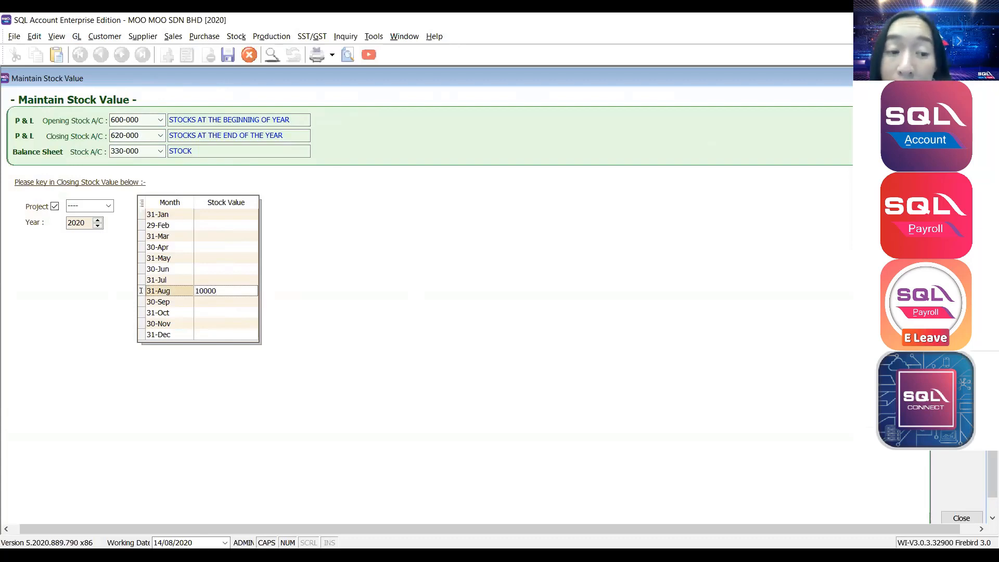
text(,000)
click(215, 279)
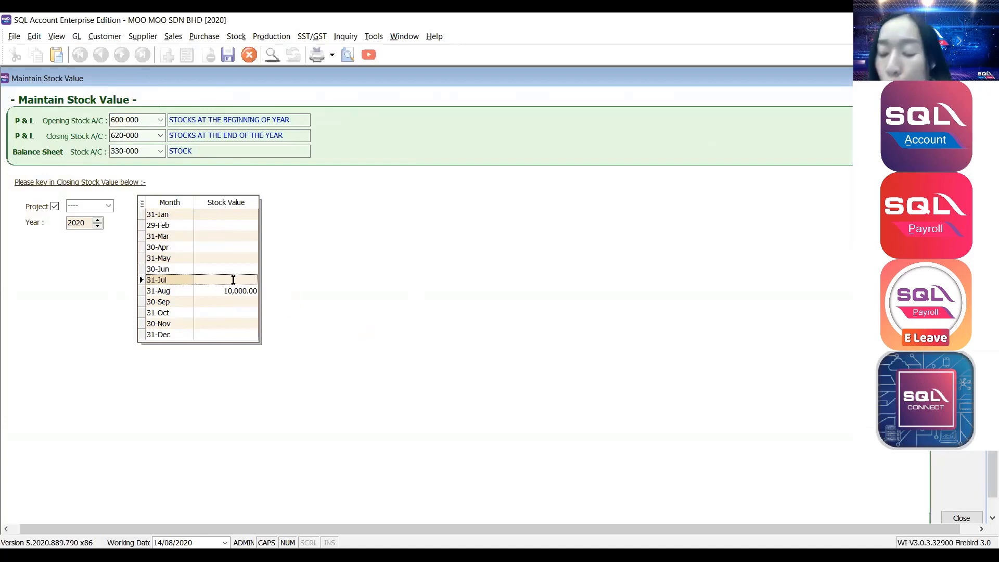
text(5,00)
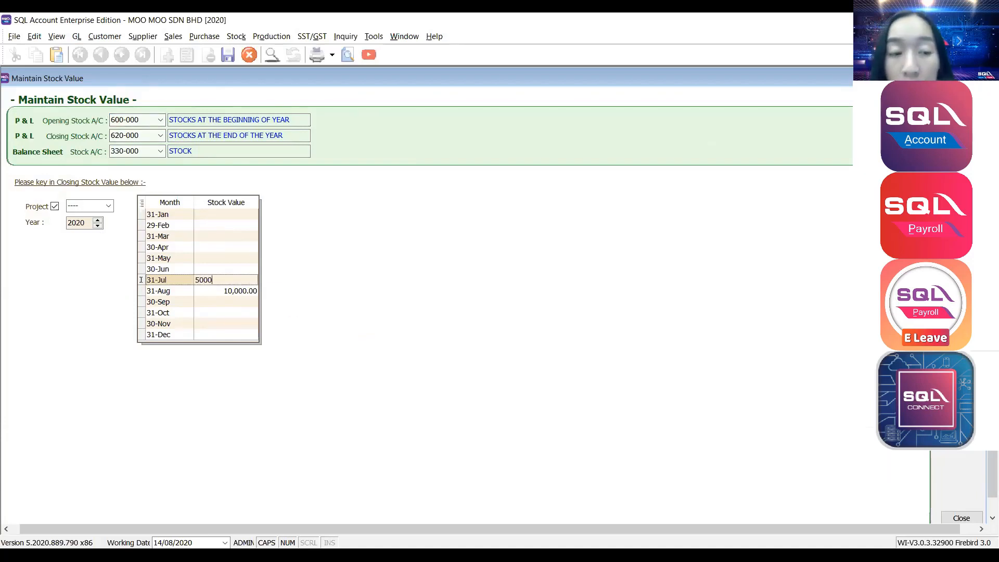
text(0)
click(238, 259)
click(237, 267)
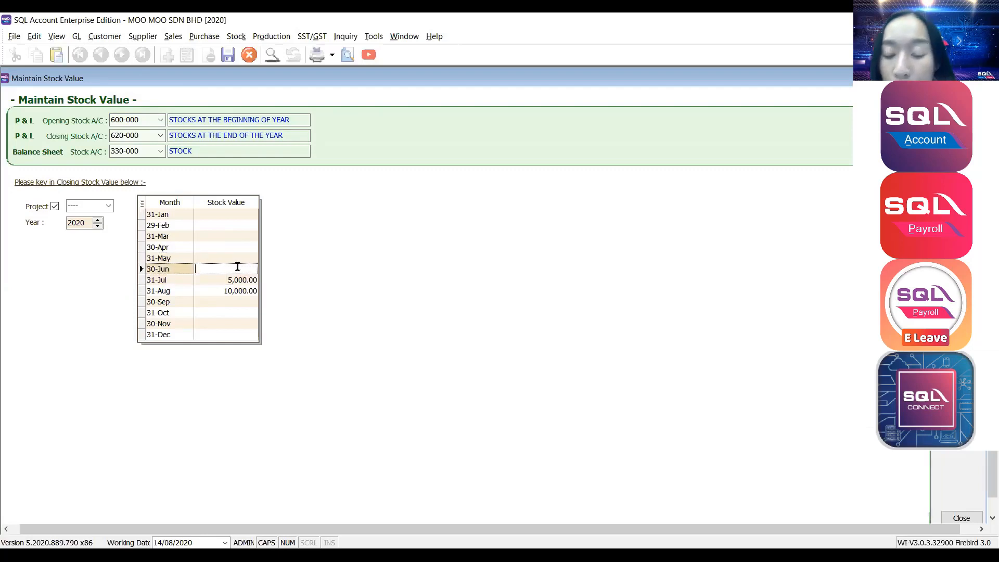
text(25000)
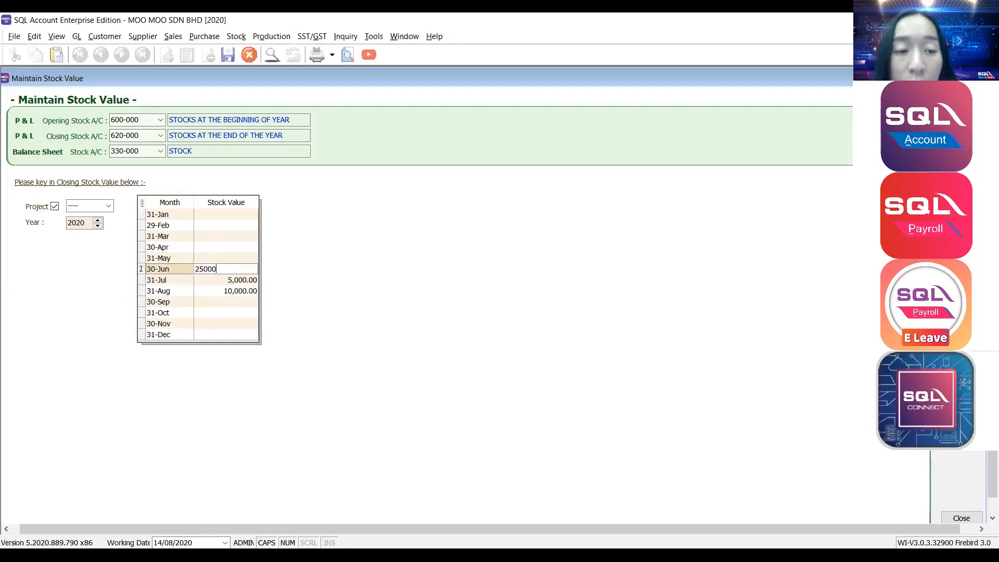
click(240, 260)
click(240, 272)
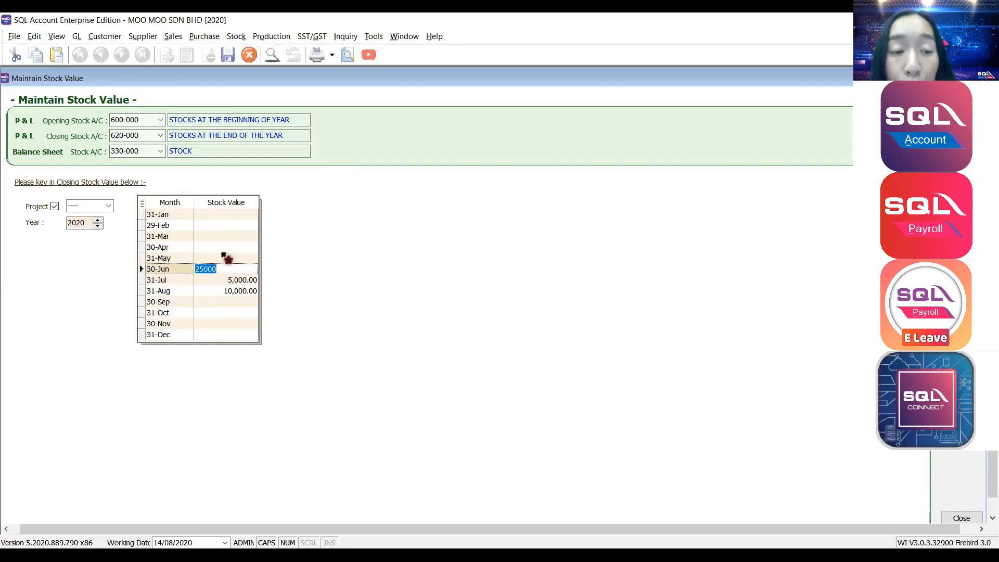
click(210, 247)
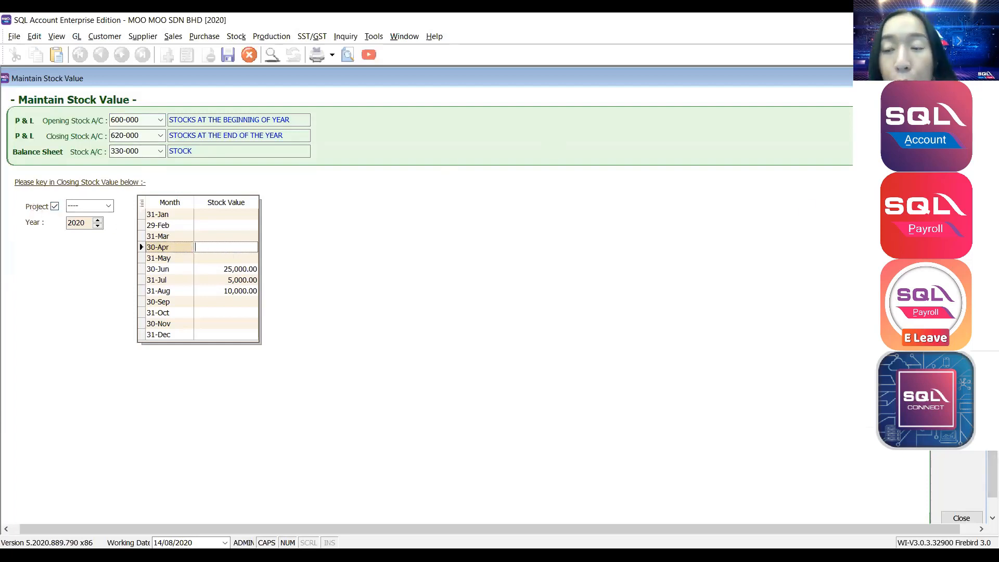
key(ctrl+s)
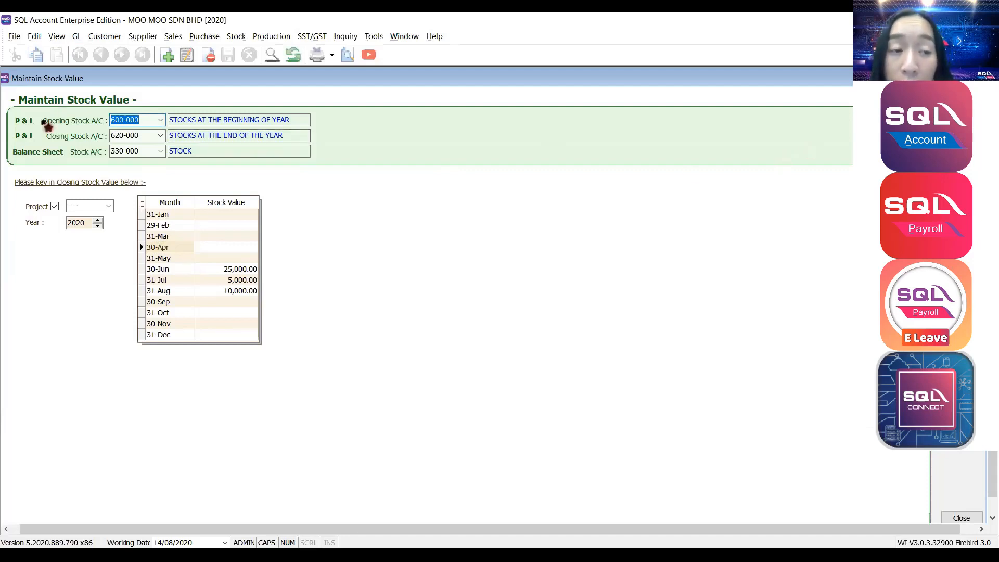
Load a MAYBANK 310-001 bank reconciliation as at 31/08/2020 with the display period limit turned off.
click(76, 37)
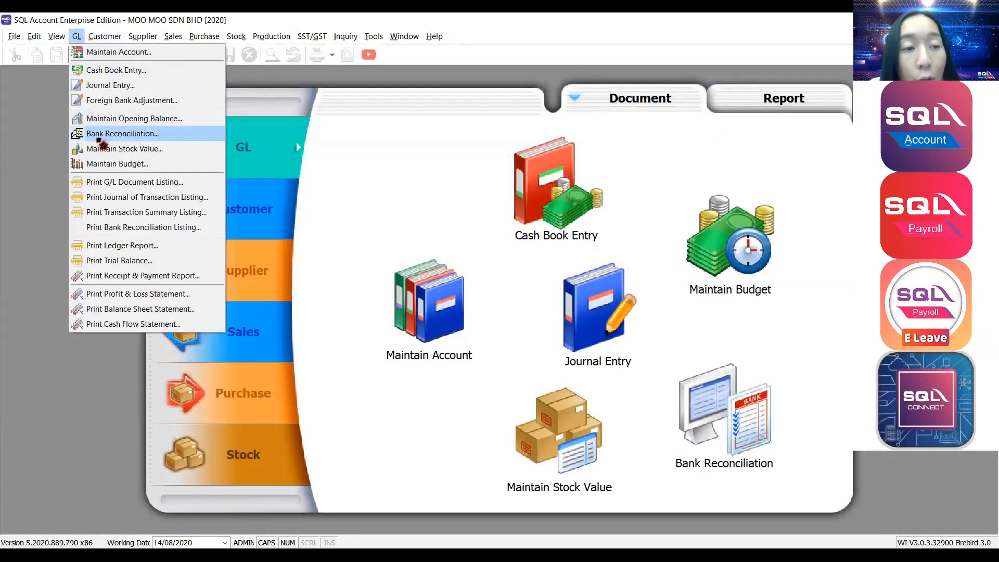
click(114, 134)
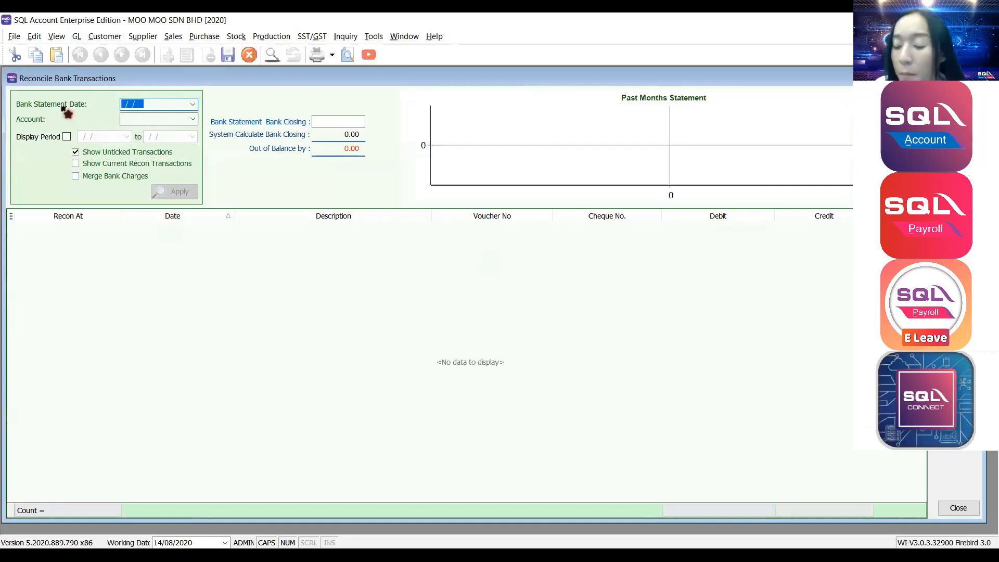
text(31/08/20)
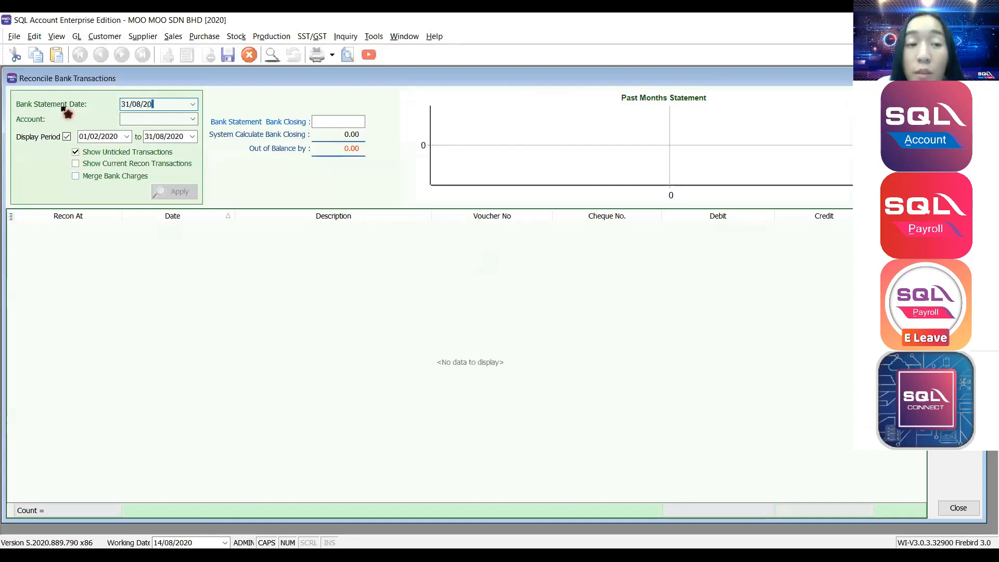
text(20)
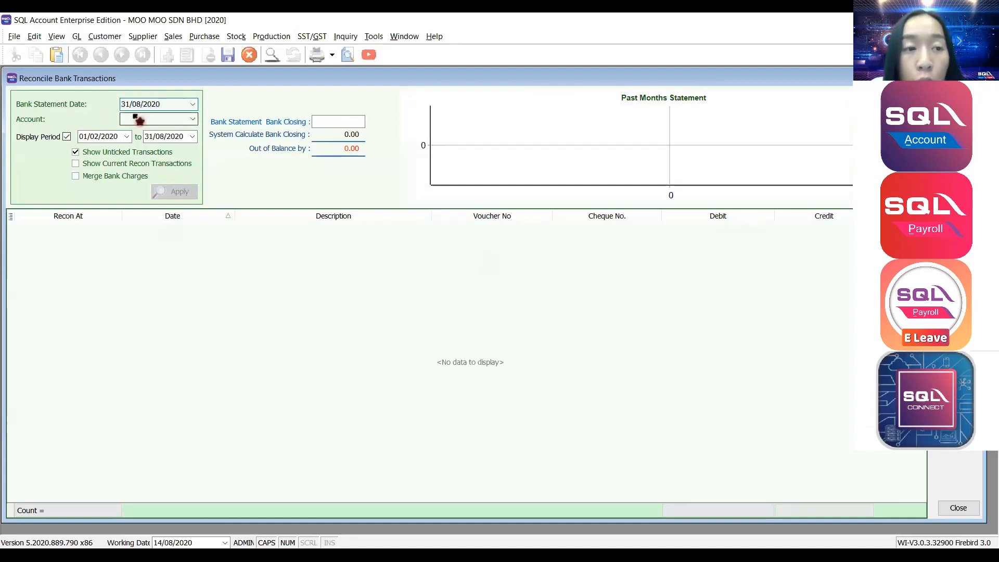
click(134, 119)
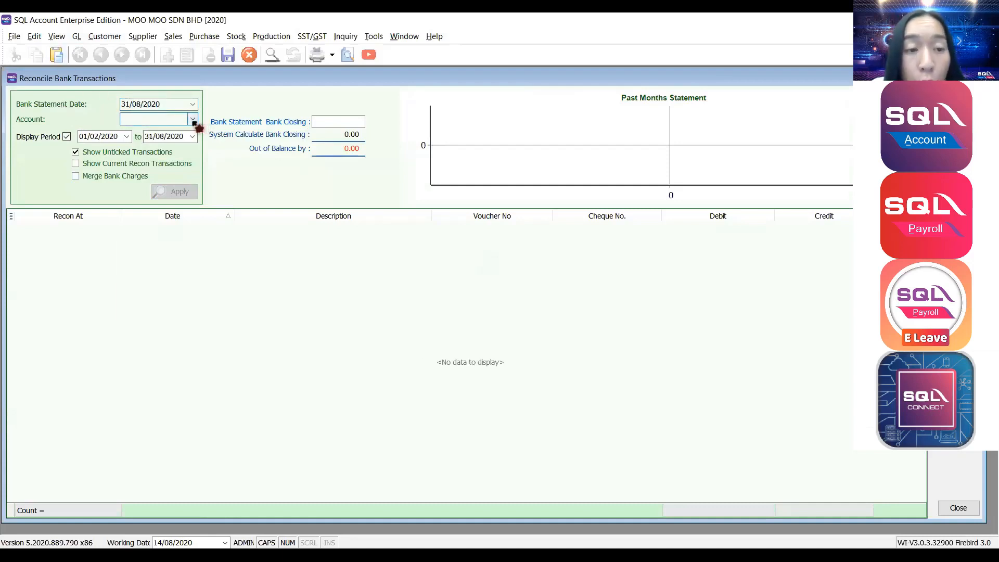
click(193, 120)
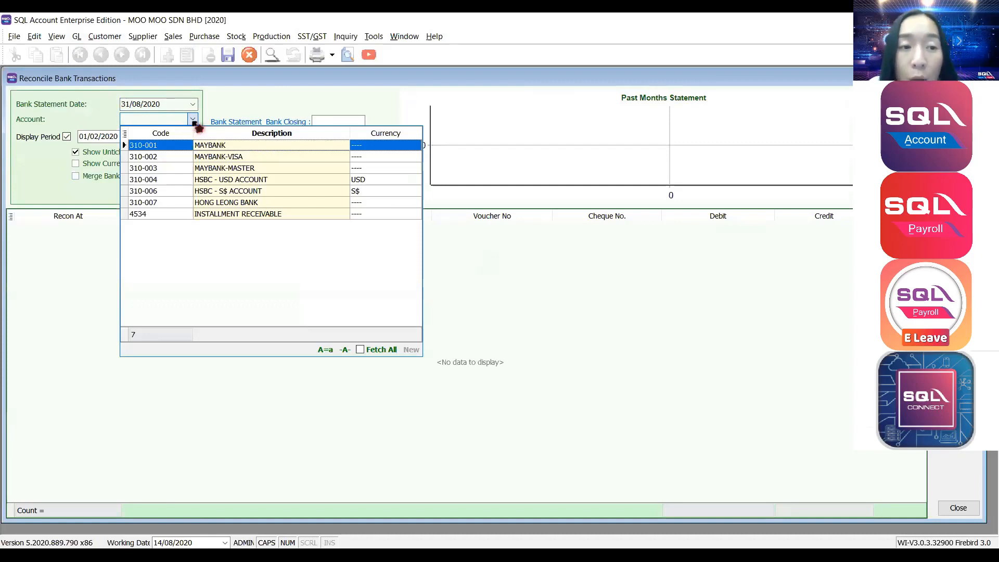
click(197, 145)
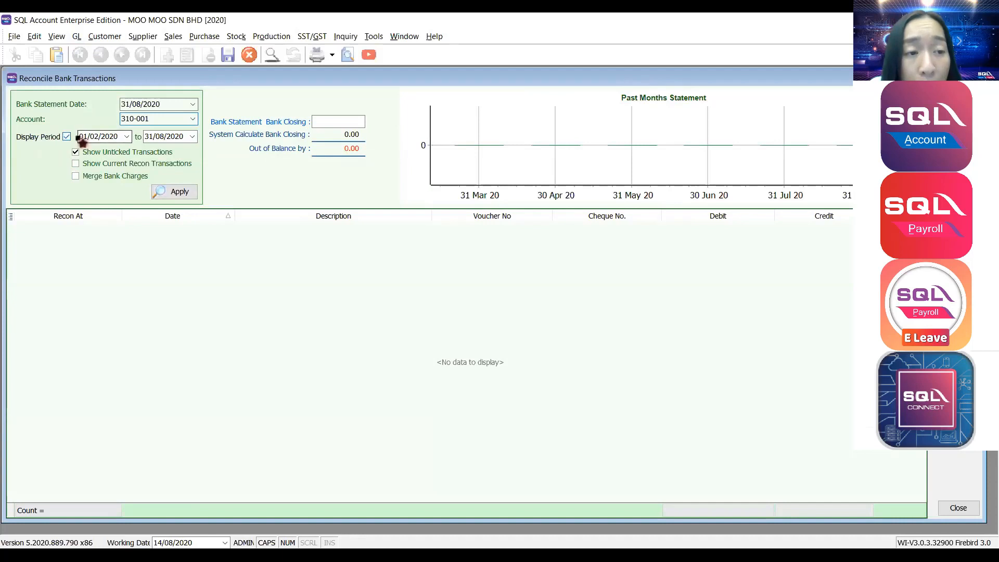
drag(119, 137, 82, 150)
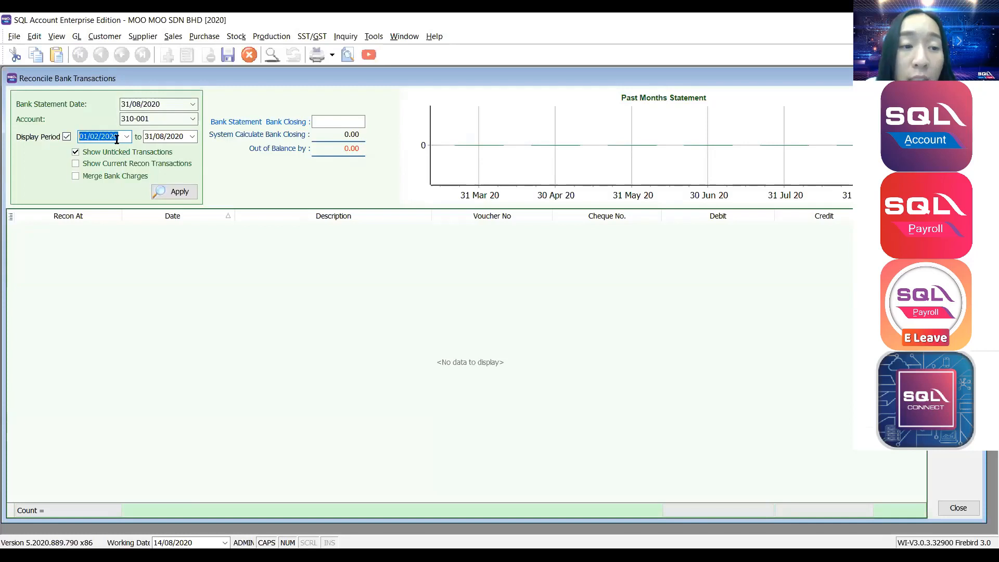
text(01/08/2020)
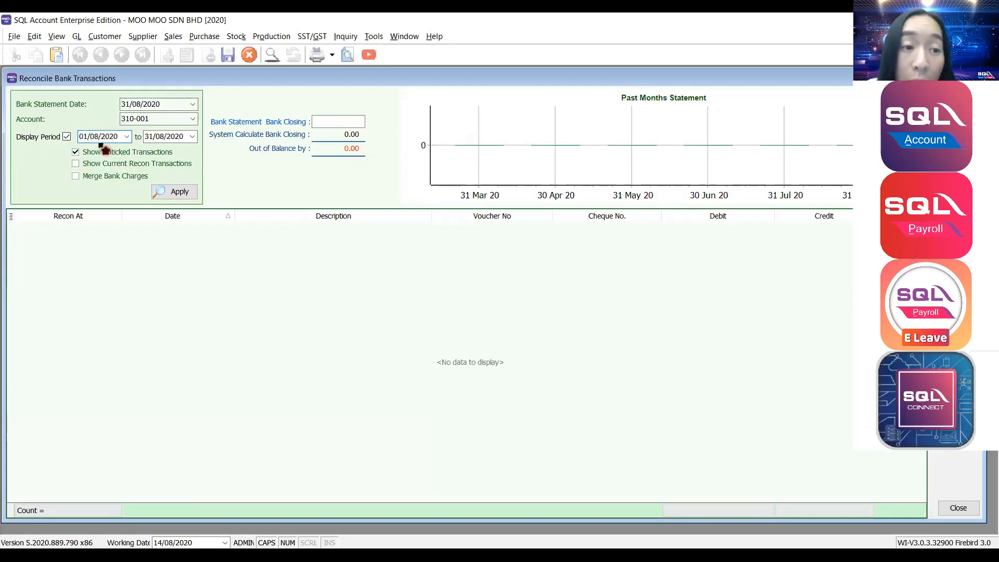
click(66, 137)
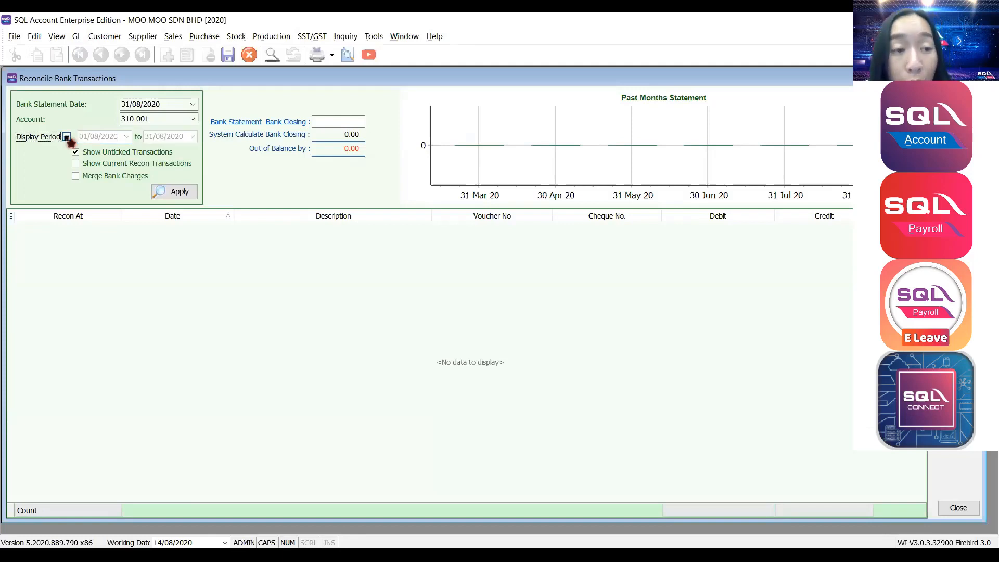
click(172, 195)
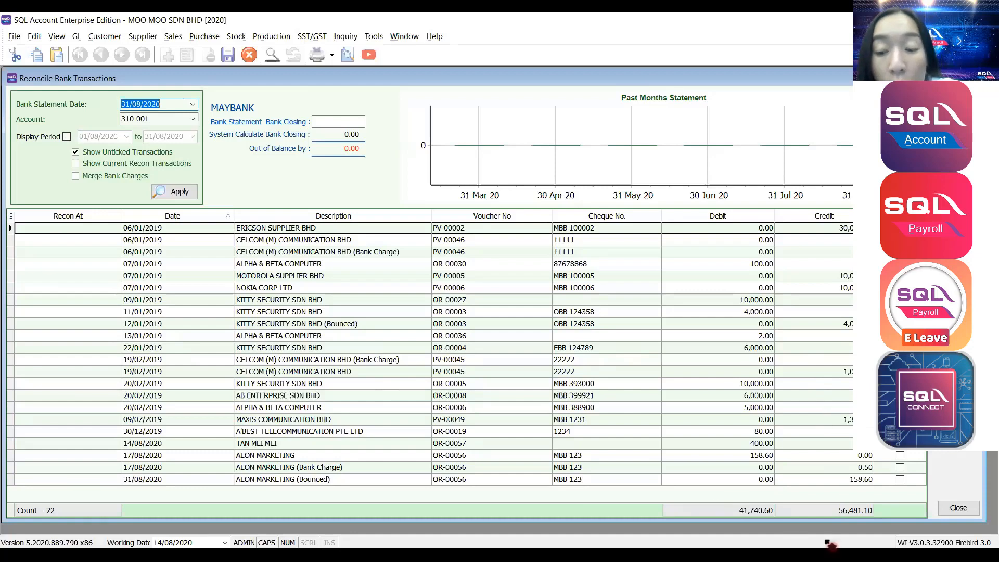
Tick the AEON MARKETING bounced entry, bank charge and receipt, plus the 14/08/2020 receipt, as reconciled.
click(901, 480)
click(902, 480)
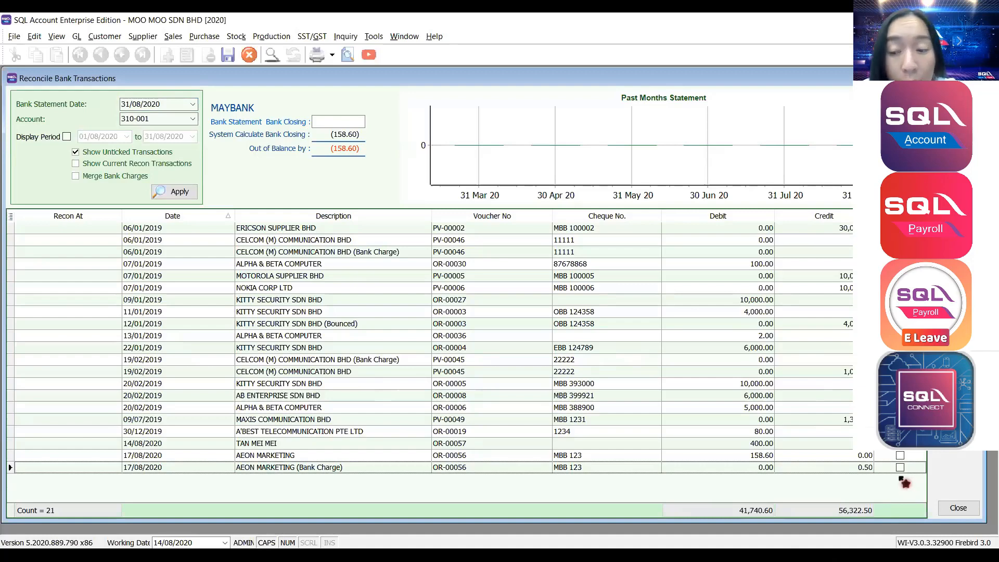
click(901, 468)
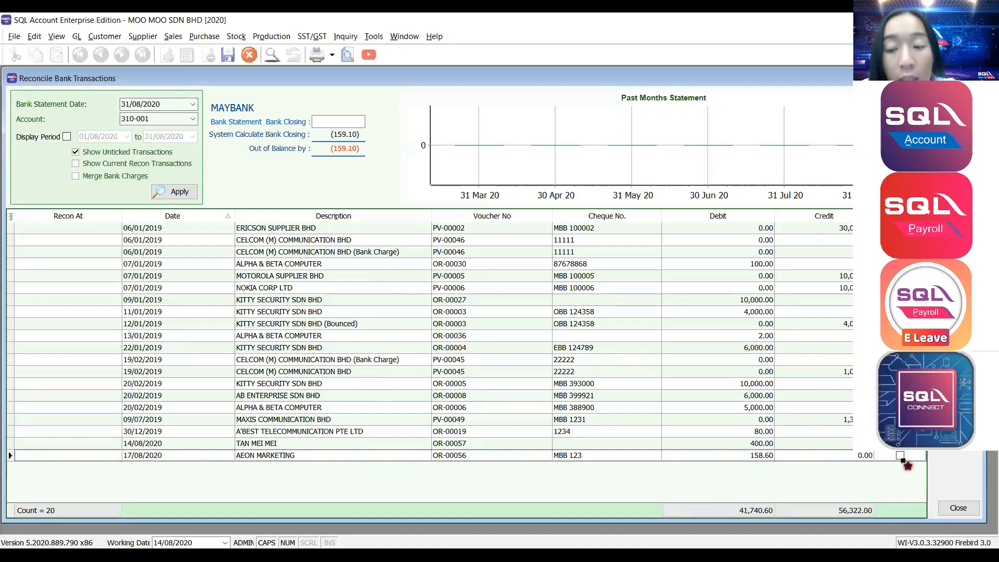
click(901, 456)
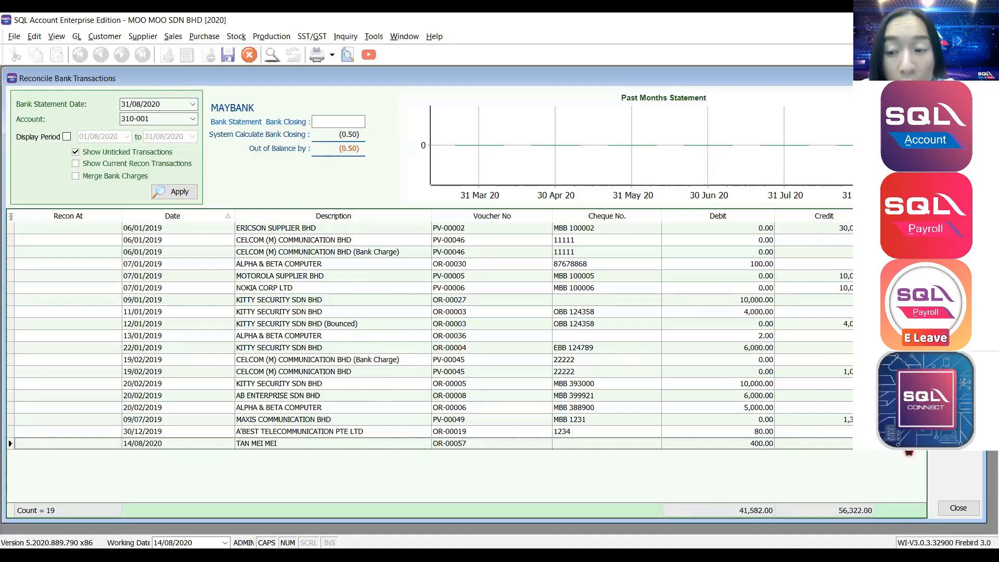
click(905, 444)
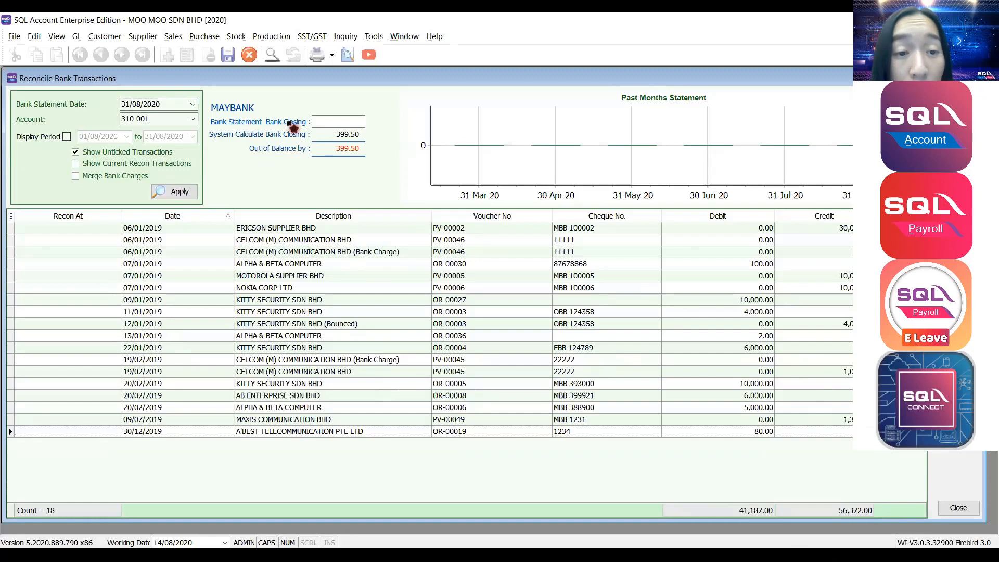
Enter 399.50 as the bank statement closing balance.
click(322, 121)
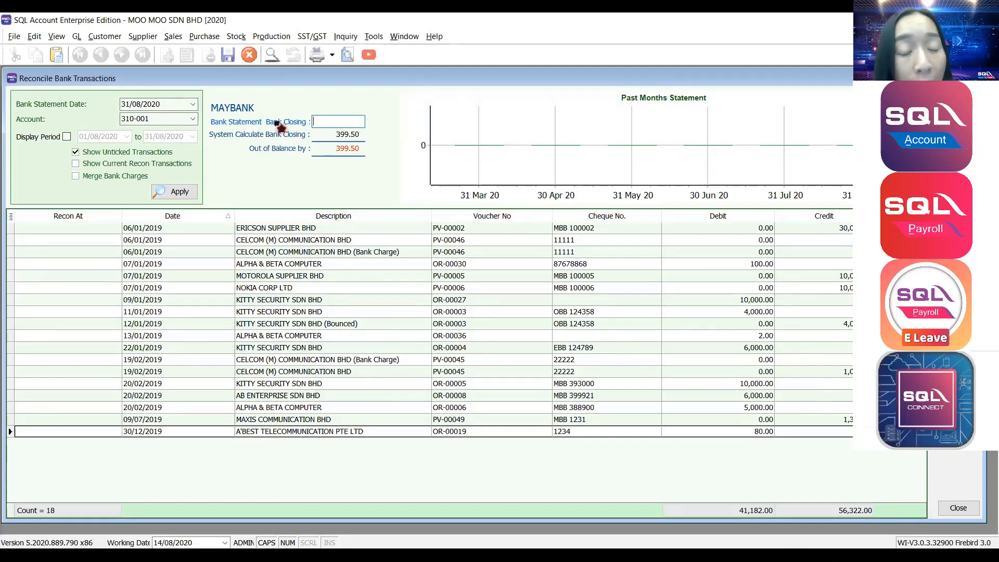
text(39.5)
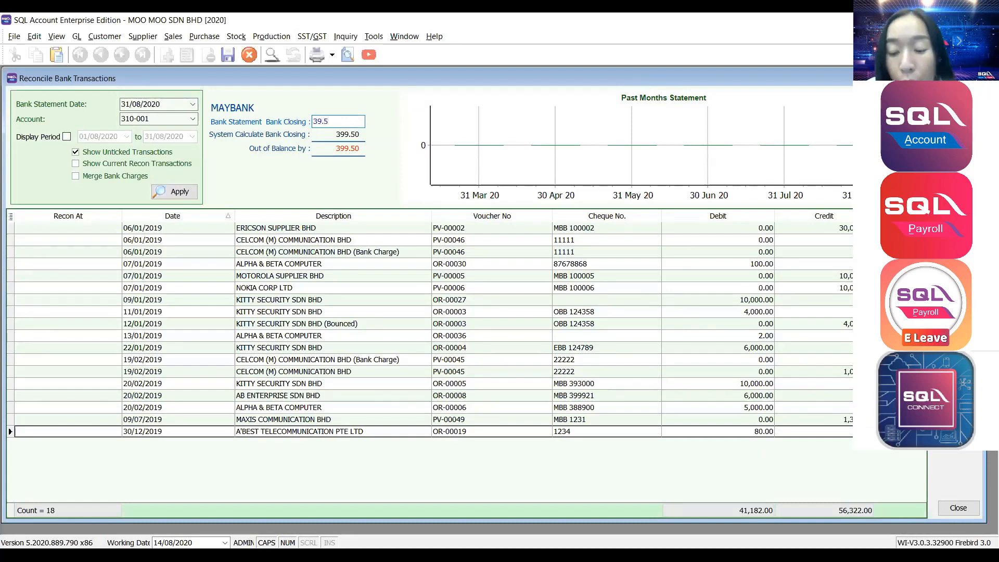
key(BackSpace)
key(BackSpace)
key(BackSpace)
key(BackSpace)
text(399.)
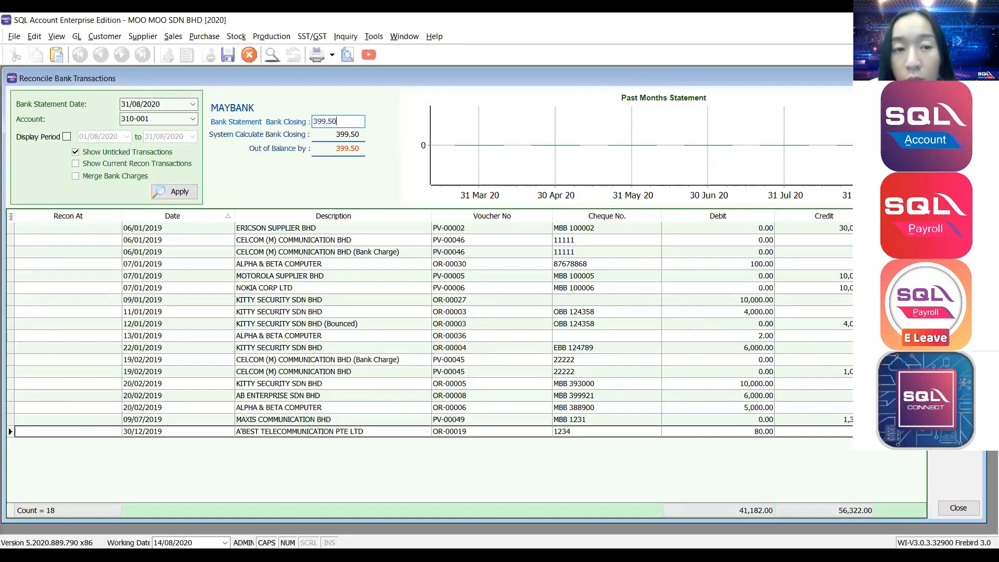
text(50)
key(Tab)
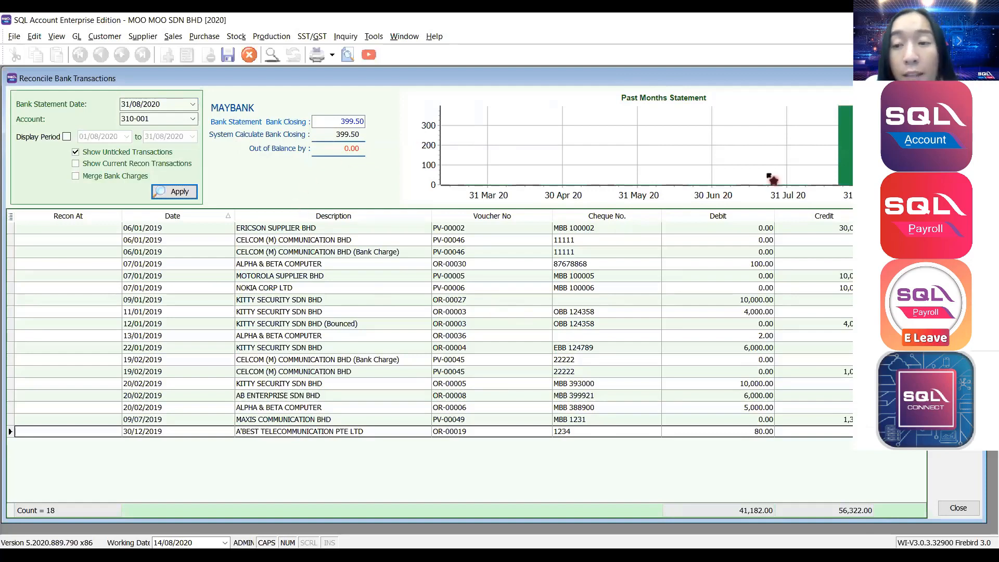
Save the Maybank reconciliation, then reopen it and change which unticked transactions are listed.
click(174, 192)
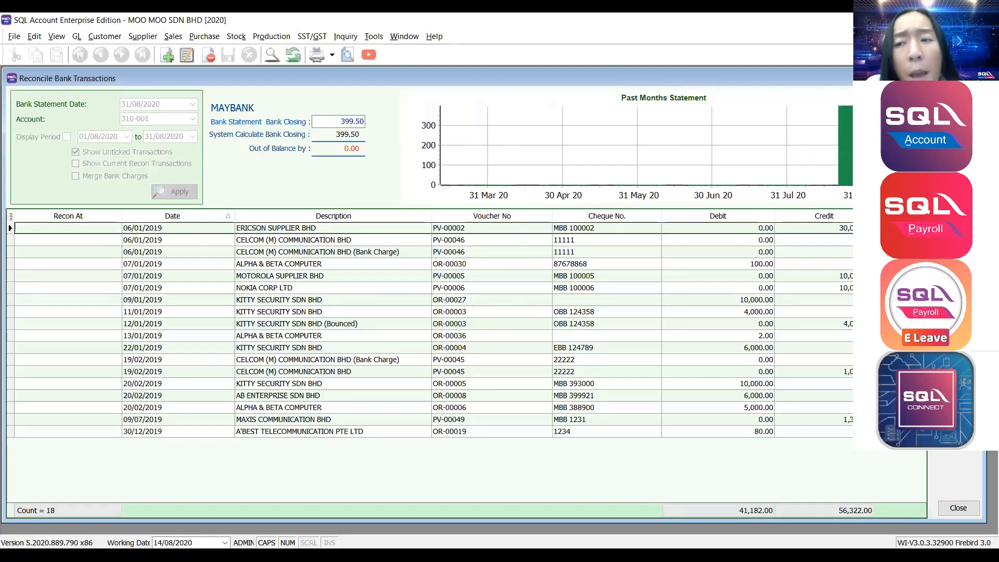
click(187, 55)
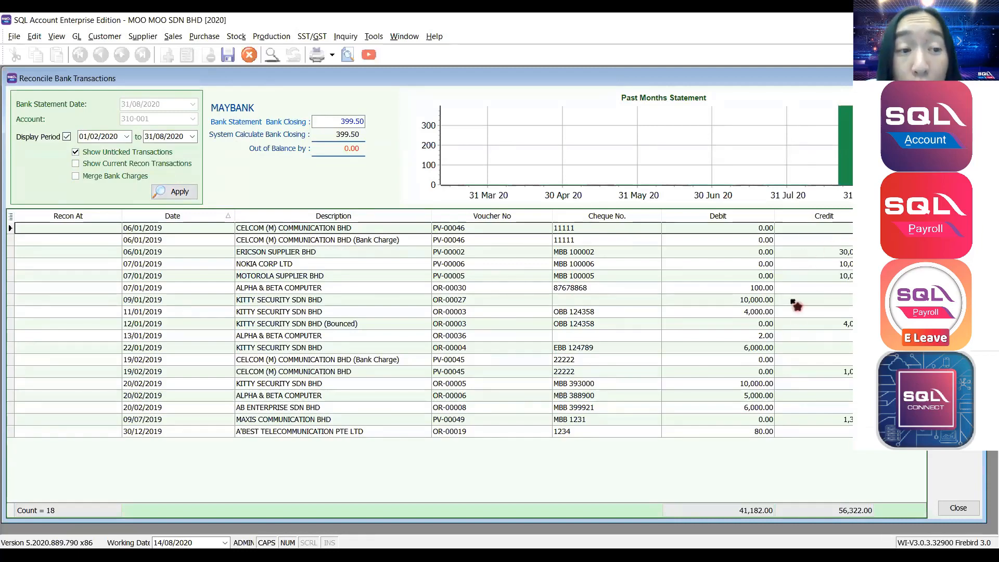
click(75, 152)
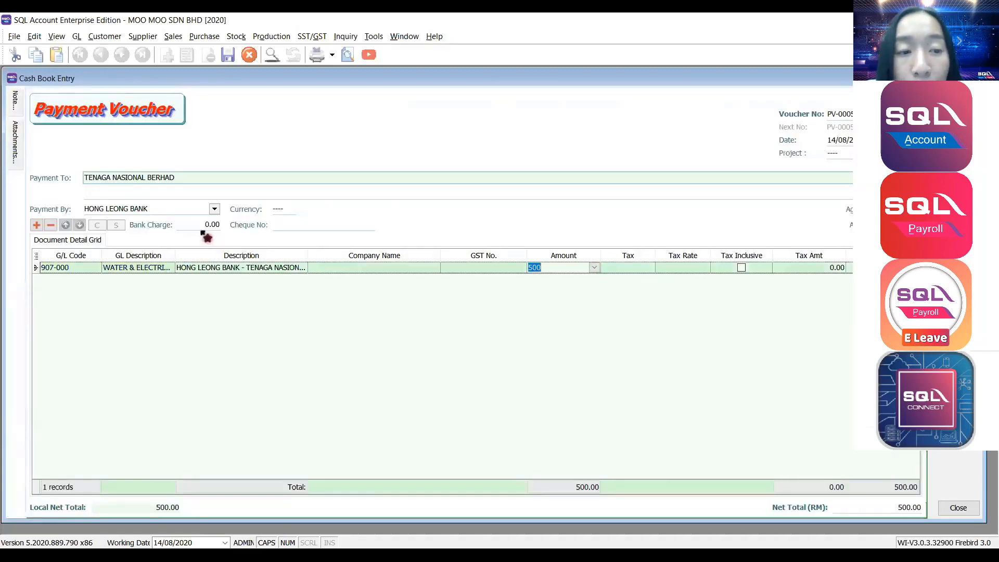
Add a 3.00 bank charge to the 500.00 payment voucher and save it without a cheque number.
click(205, 225)
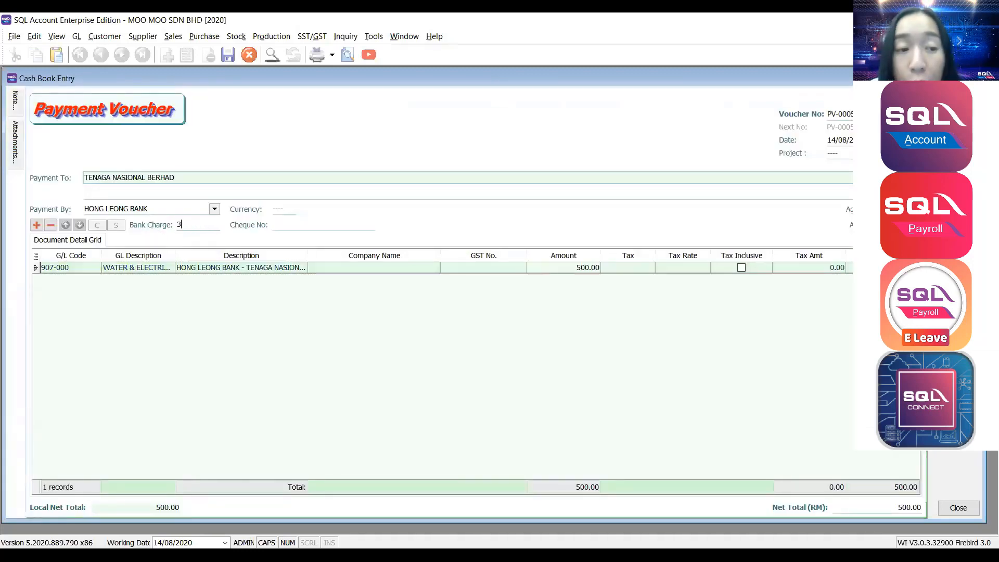
text(3)
click(316, 225)
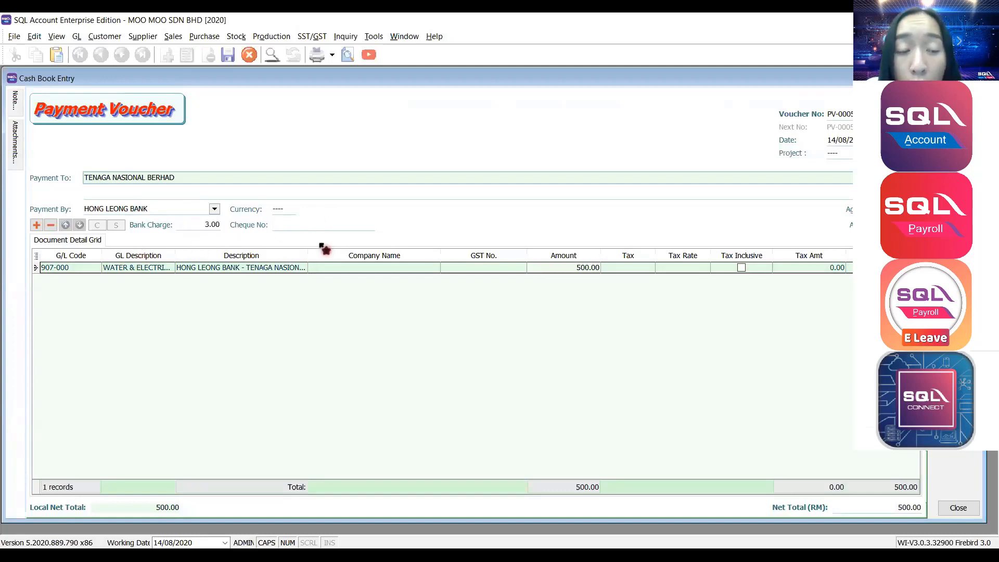
click(958, 156)
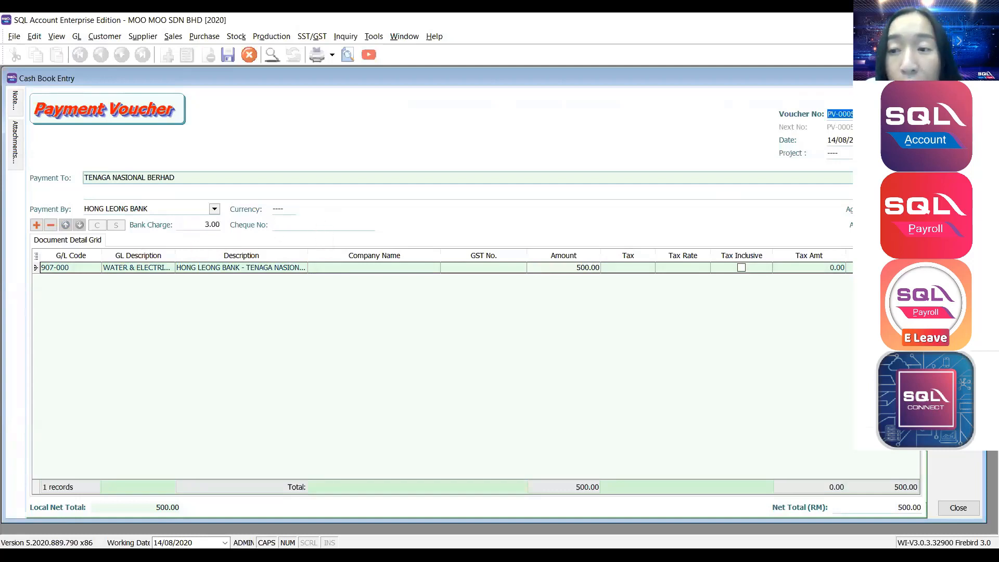
click(525, 307)
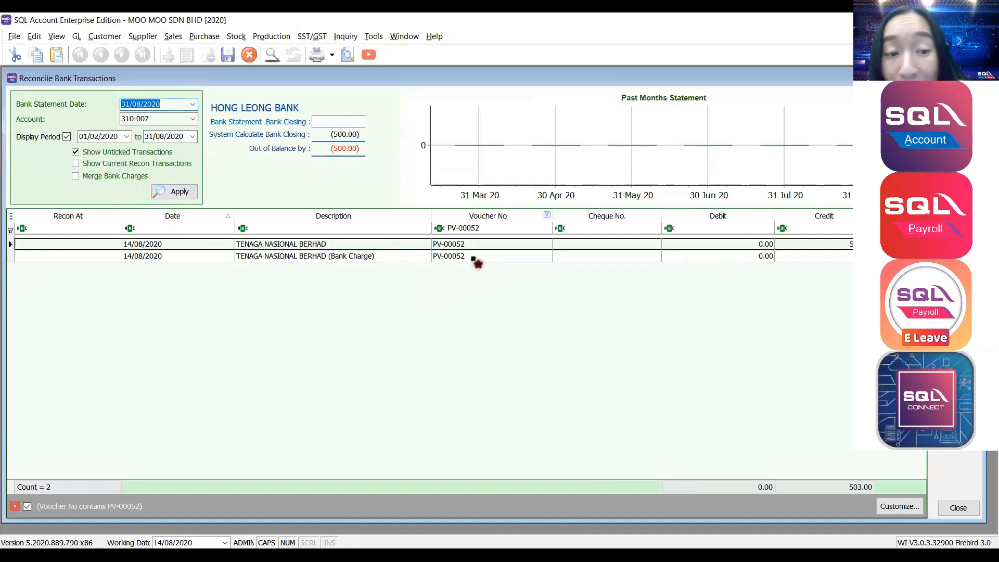
Select the TENAGA NASIONAL BERHAD payment and bank charge lines, then apply Merge Bank Charges.
click(824, 248)
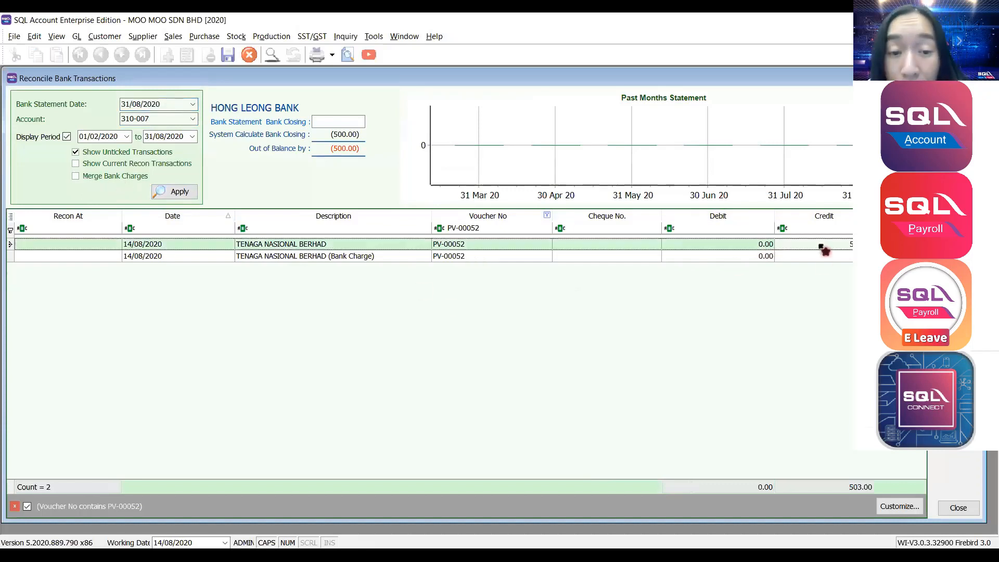
click(824, 257)
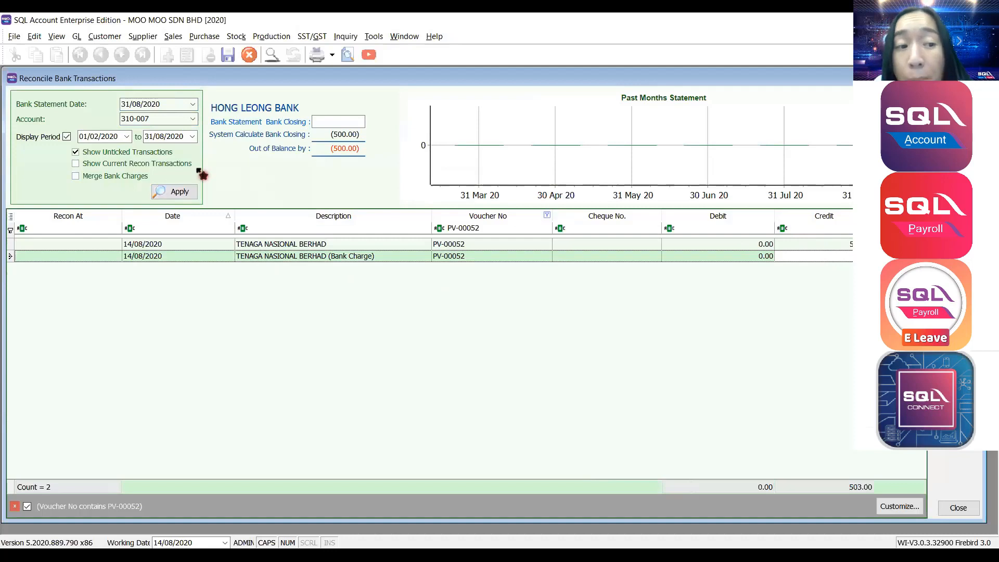
click(821, 247)
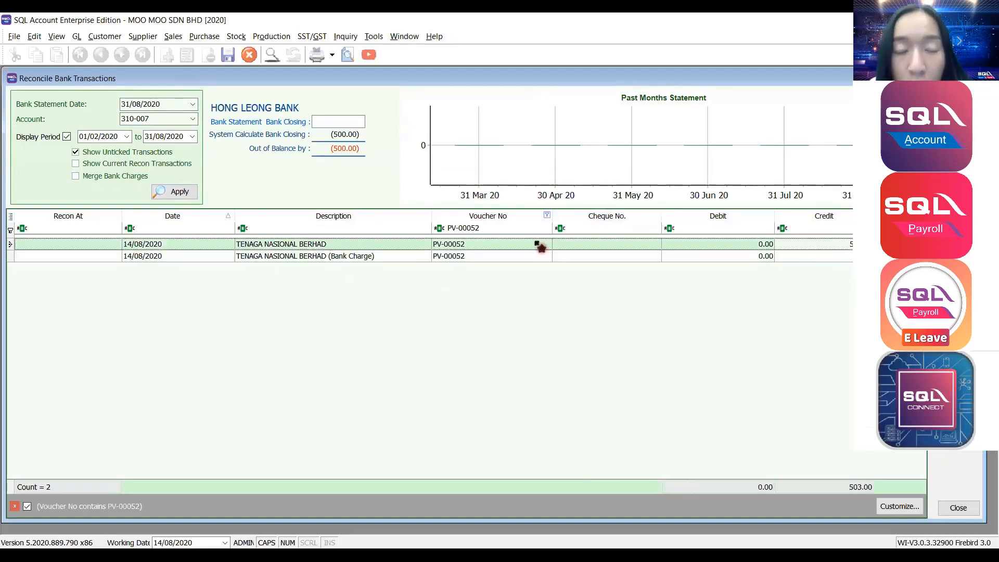
click(75, 177)
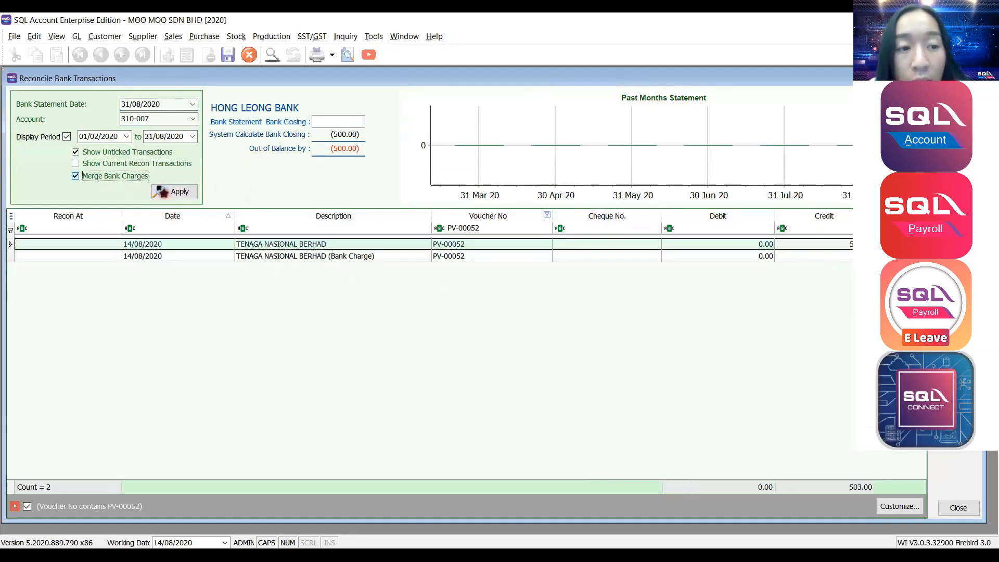
click(167, 193)
click(753, 246)
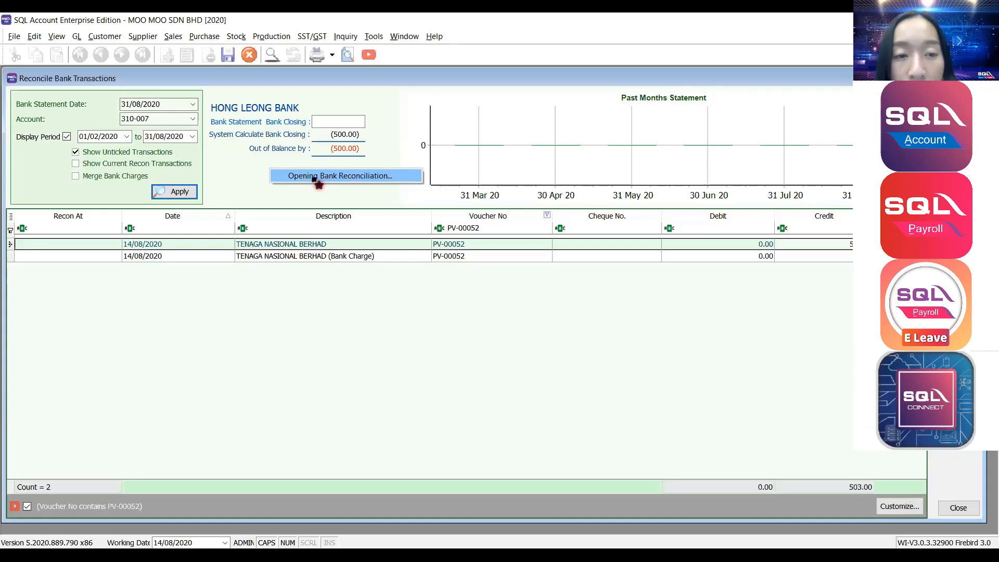
Start an opening reconciliation entry for MAYBANK 310-001 dated 31/12/2018 with cheque MBB 356.
click(315, 177)
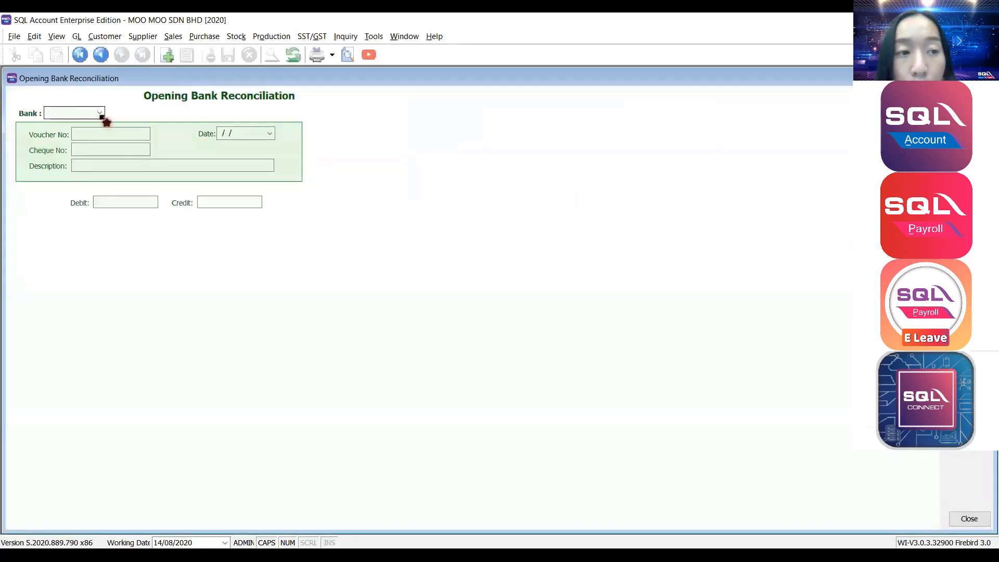
click(104, 113)
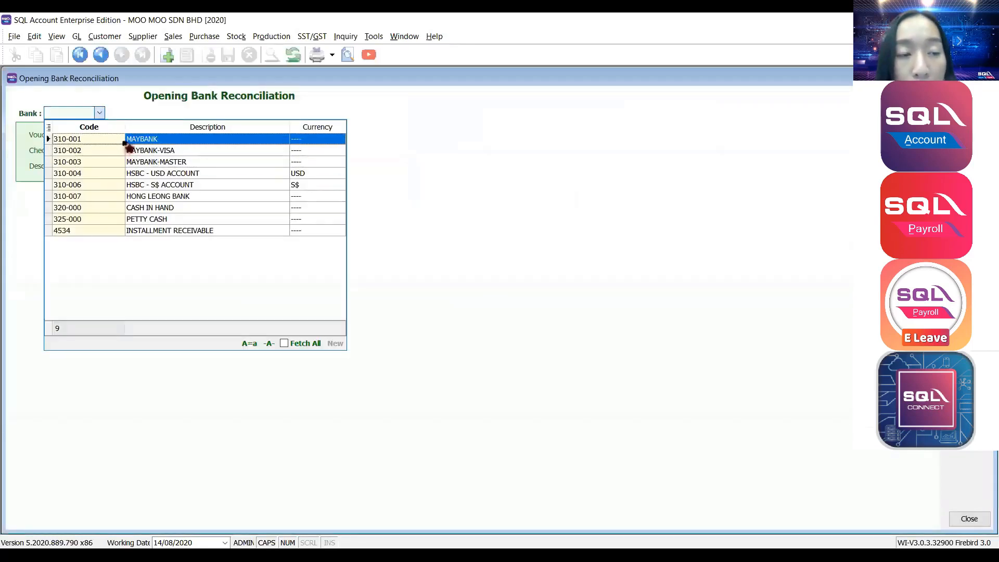
click(124, 142)
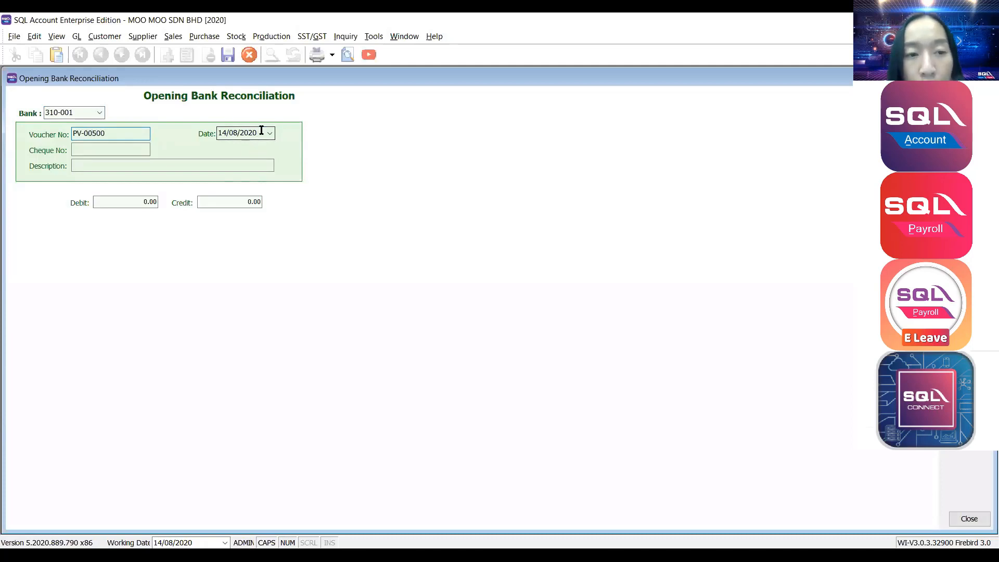
click(263, 132)
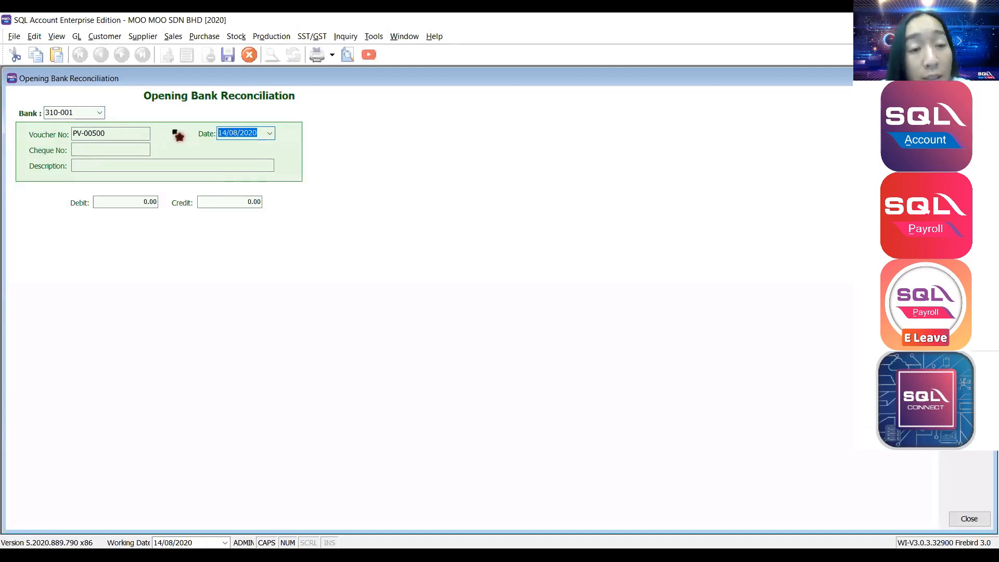
text(31)
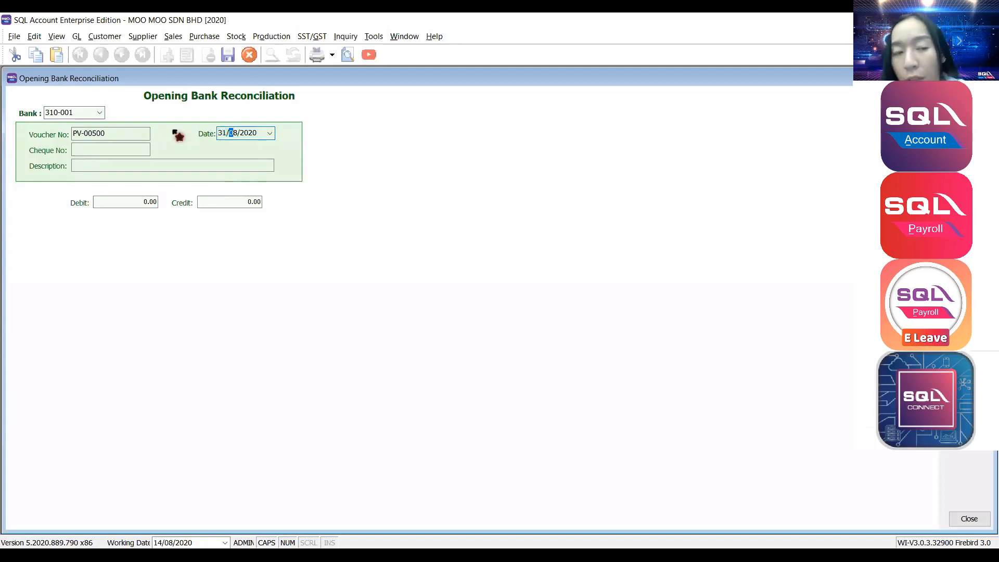
text(8)
key(Tab)
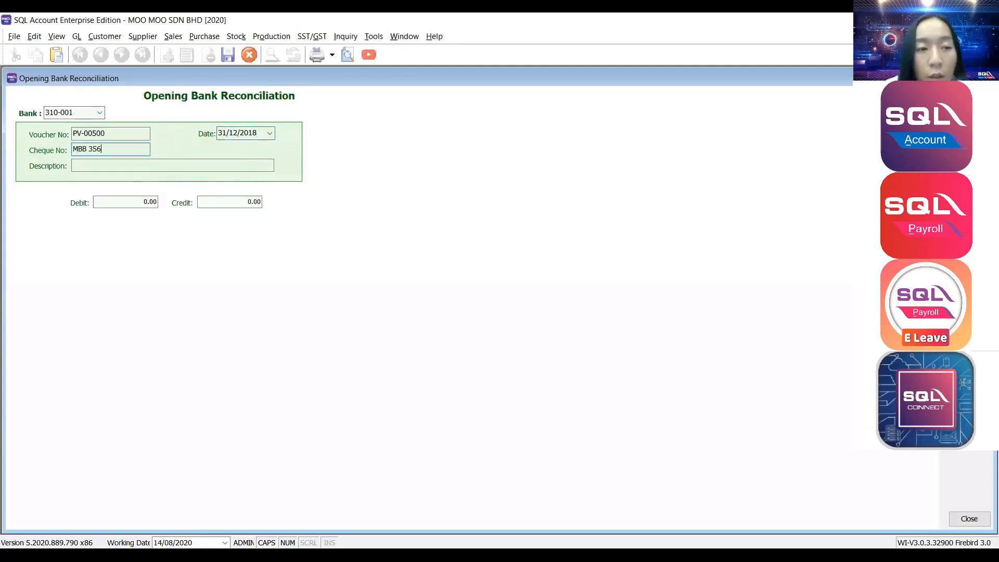
text(MBB 356)
Give the entry description PAYMENT FOR SALARY and a 350 credit, then save it.
click(172, 165)
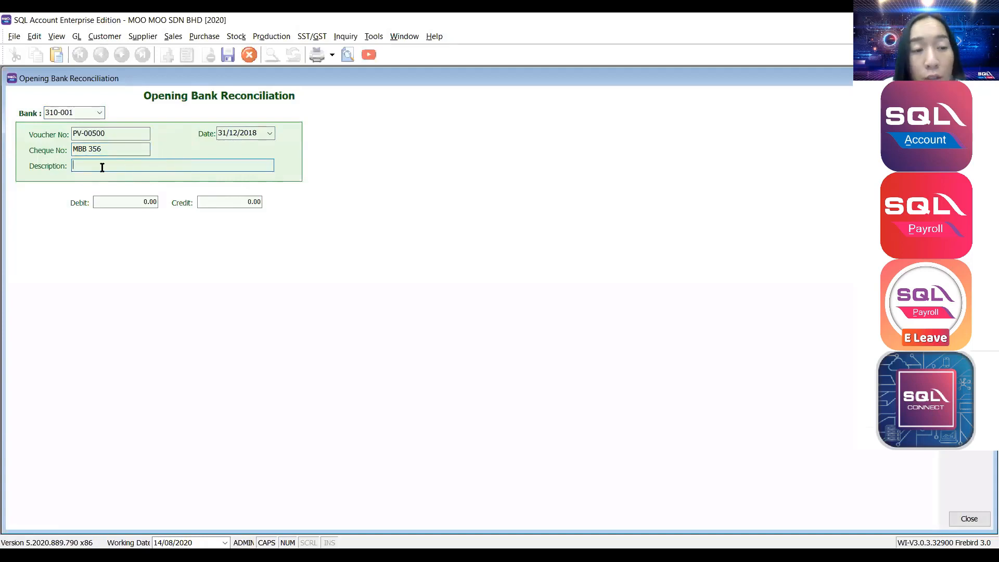
text(PAYMENT FOR SALARY)
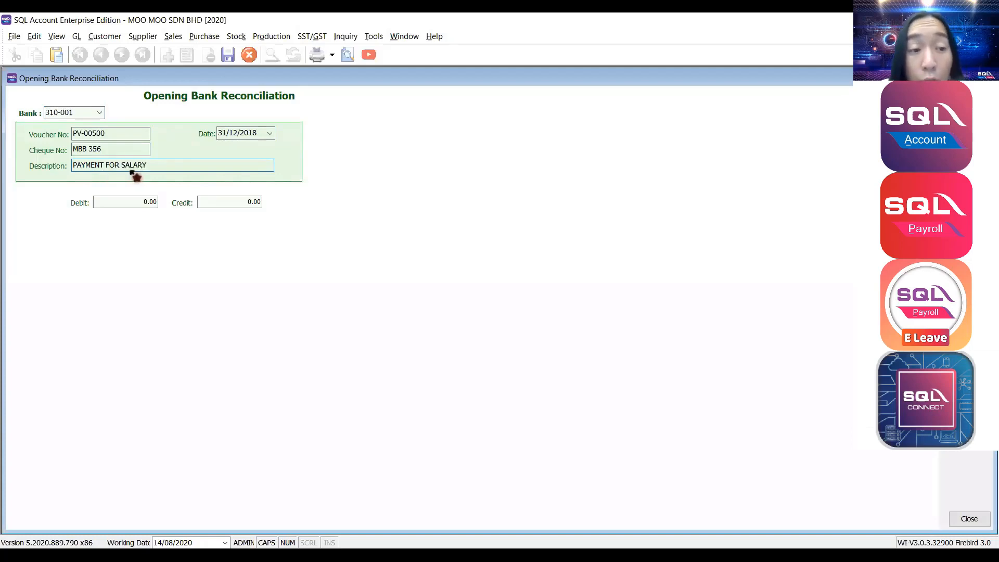
click(220, 201)
click(139, 201)
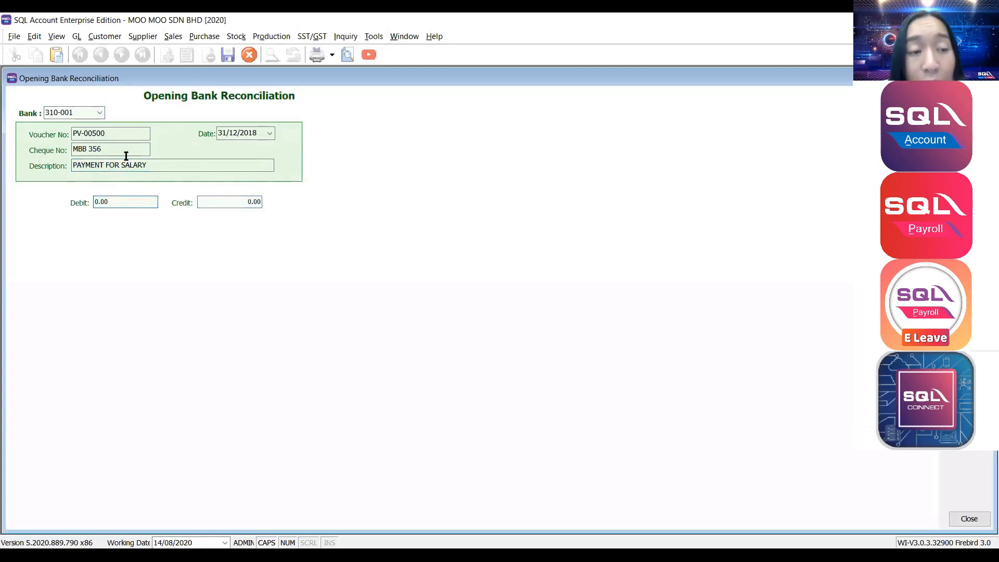
drag(123, 200, 11, 199)
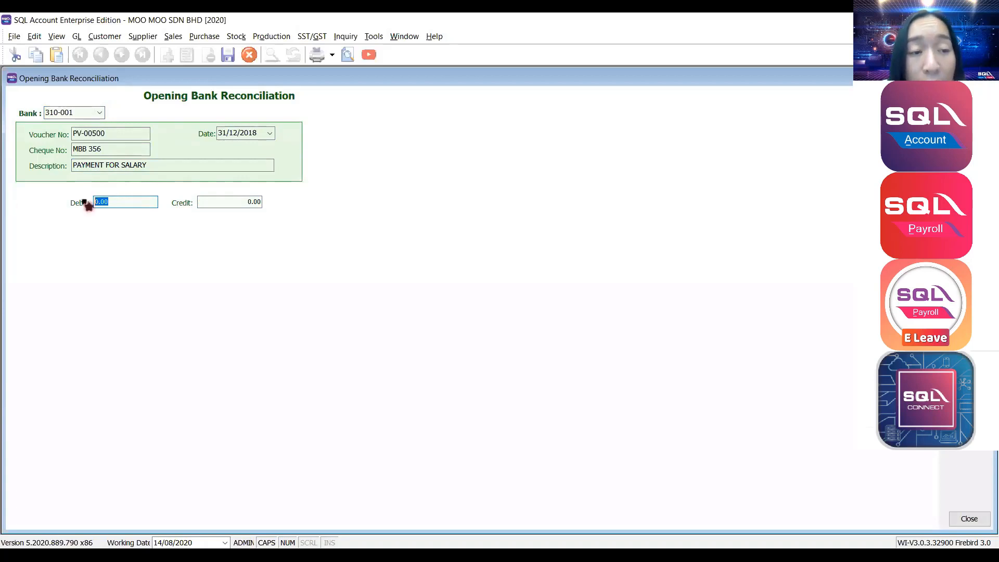
click(245, 201)
drag(257, 201, 137, 201)
click(138, 201)
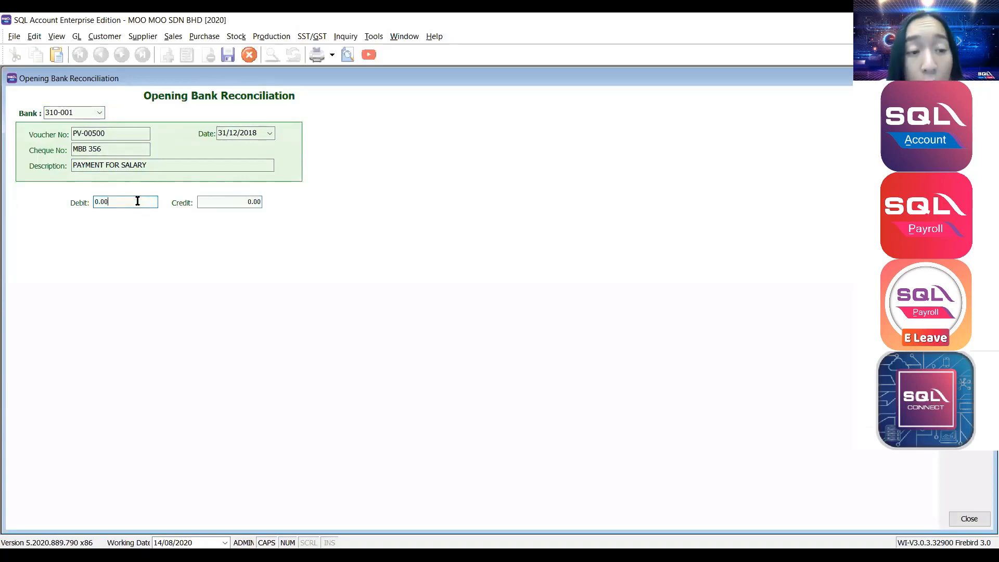
drag(222, 203, 162, 205)
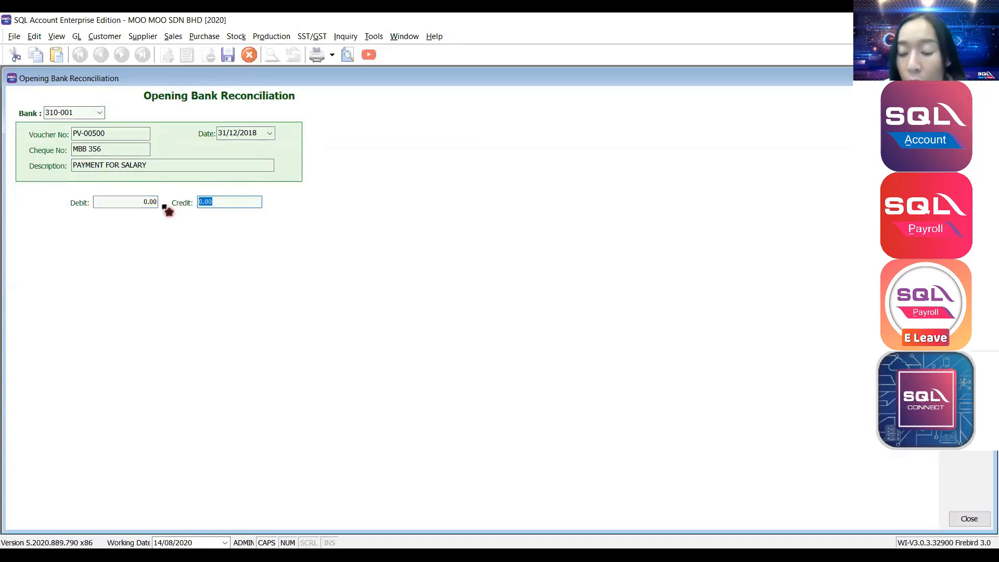
text(350)
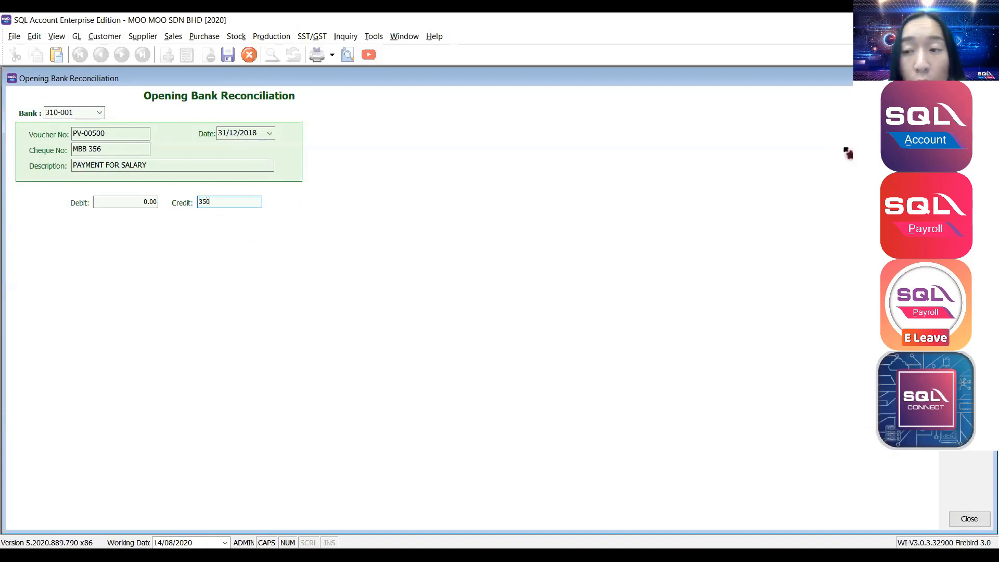
click(970, 151)
Close the saved entry, open the PAYMENT FOR SALARY voucher, then return to the GL menu.
click(986, 78)
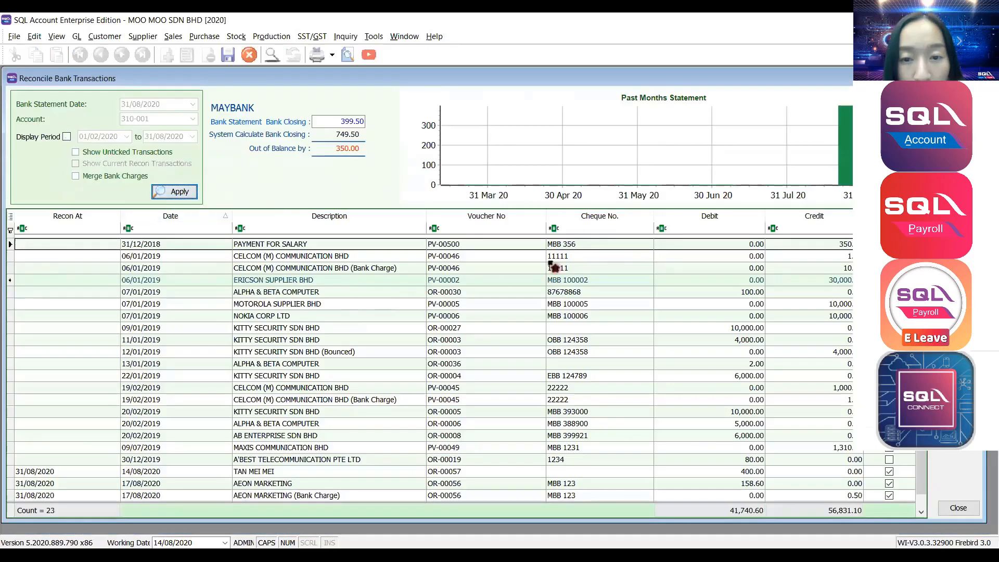
click(158, 246)
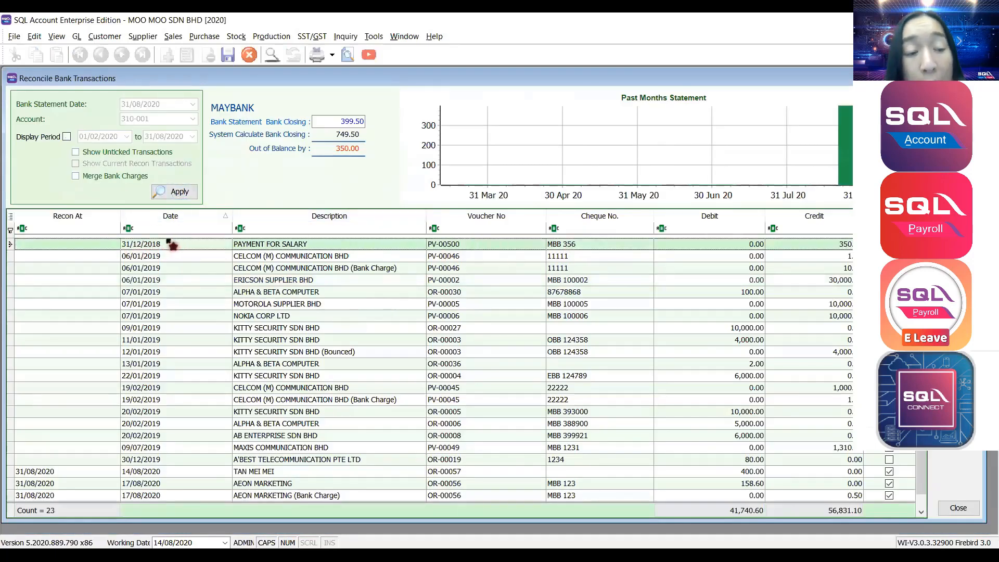
double_click(169, 249)
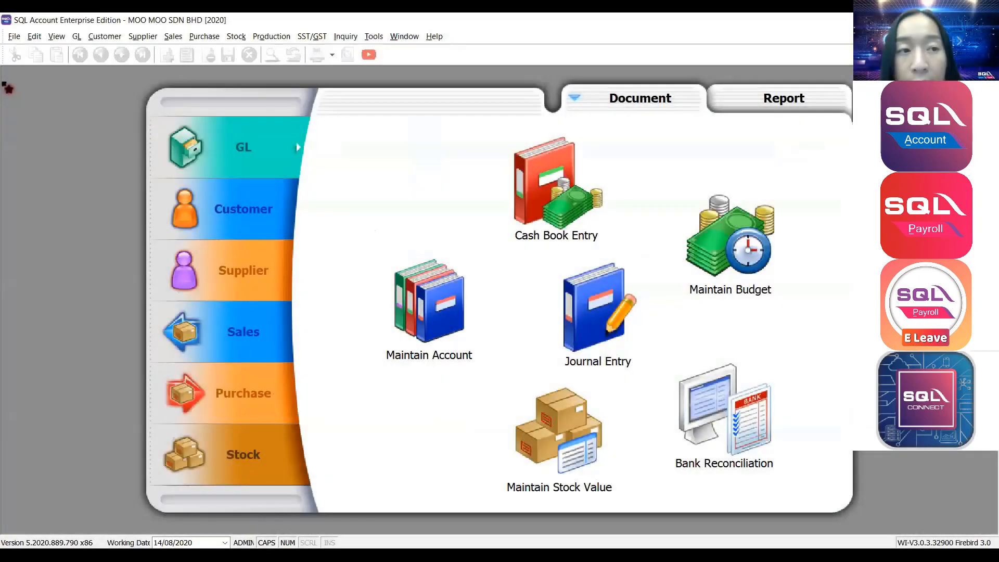
click(76, 38)
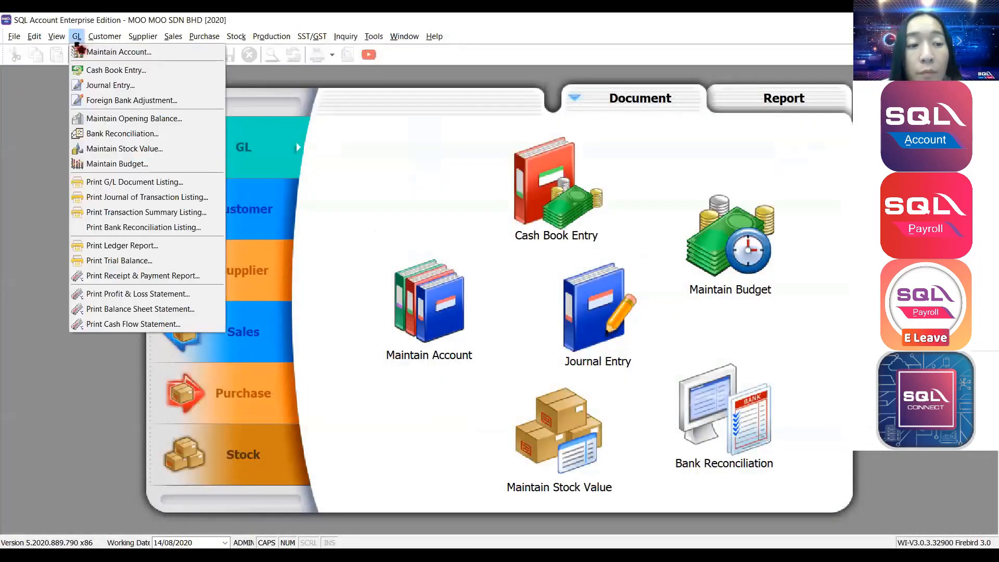
Open the Ledger Report, try the Sales and Purchase ledger options, and keep General Ledger.
click(118, 249)
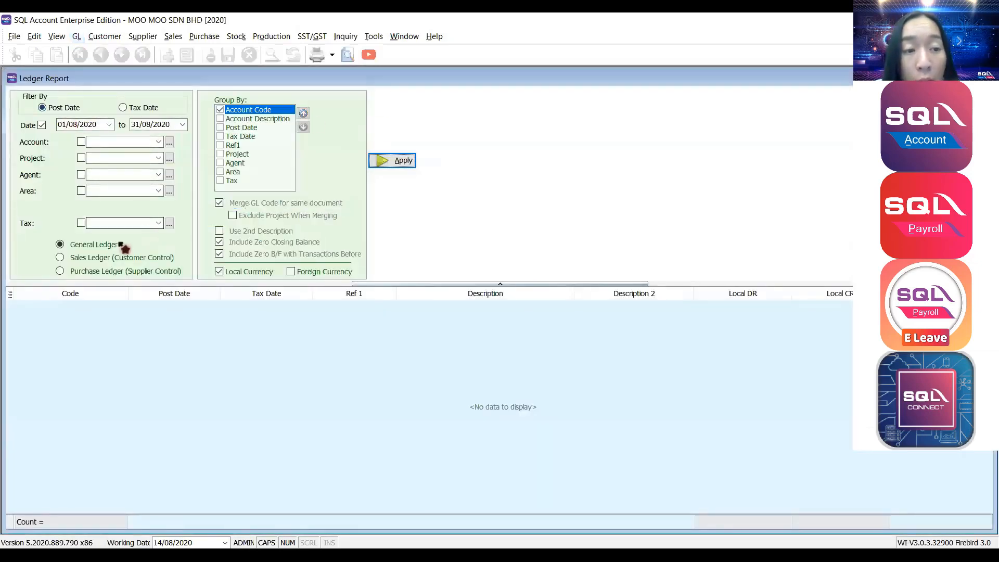
click(86, 257)
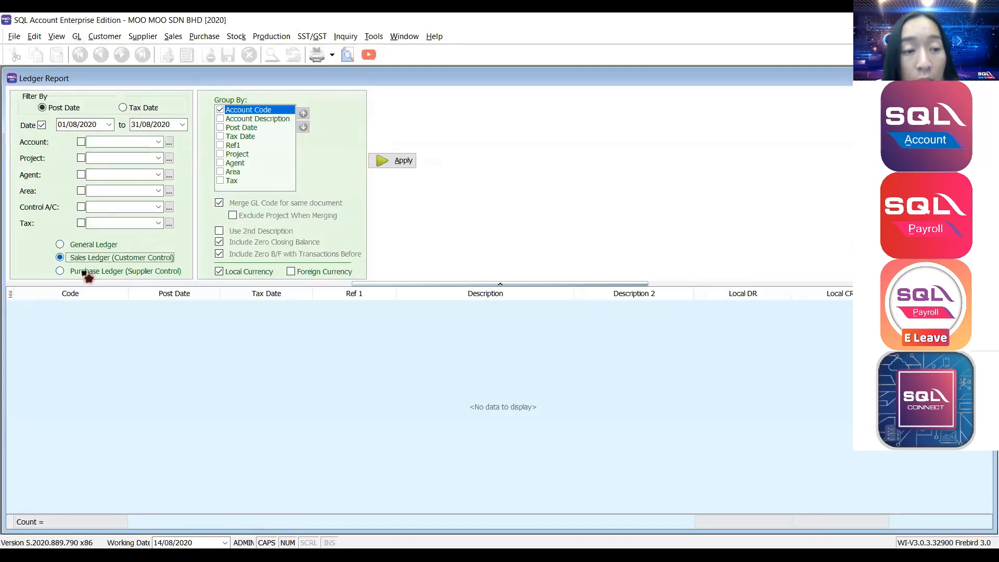
click(84, 272)
click(87, 244)
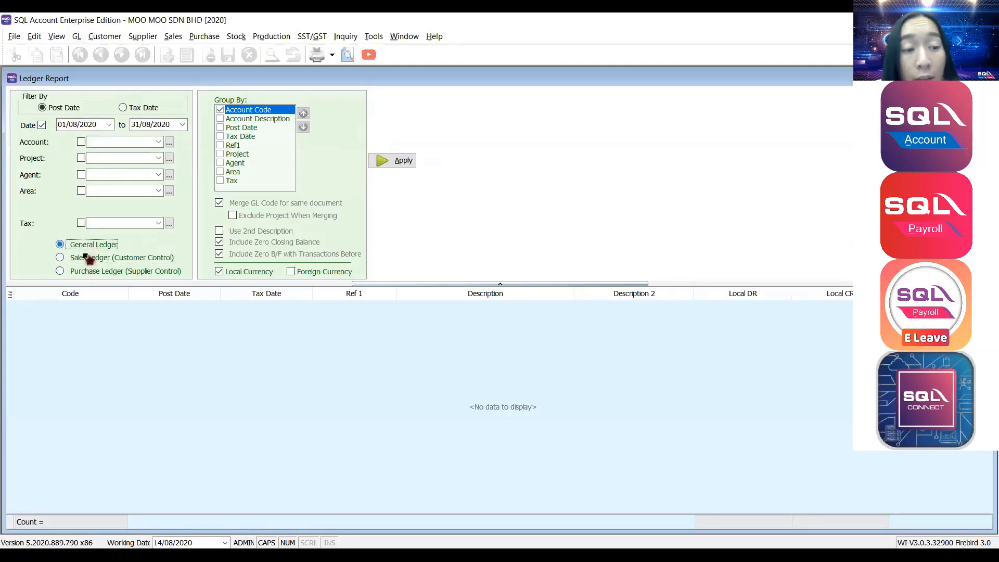
click(86, 257)
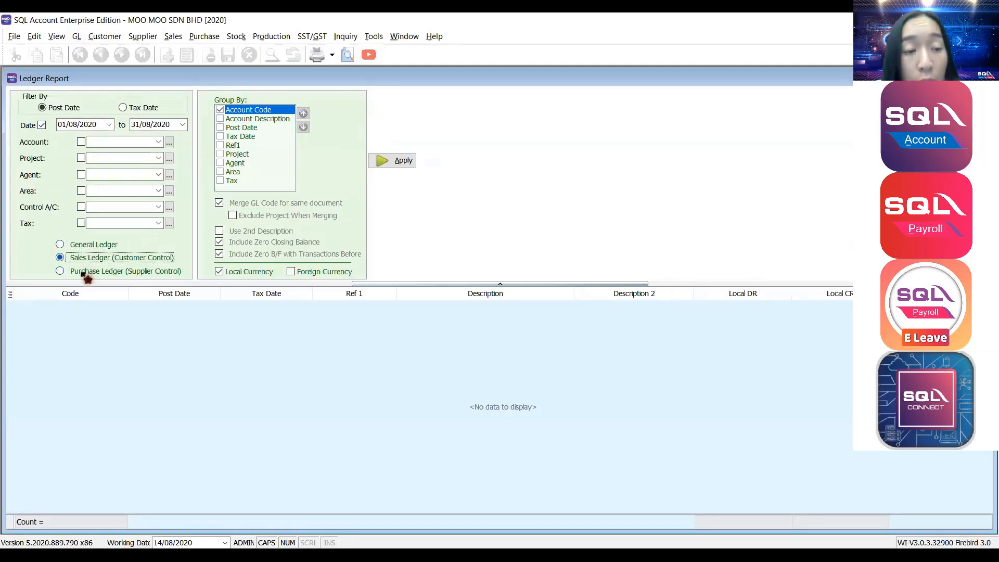
click(83, 271)
click(83, 257)
click(84, 244)
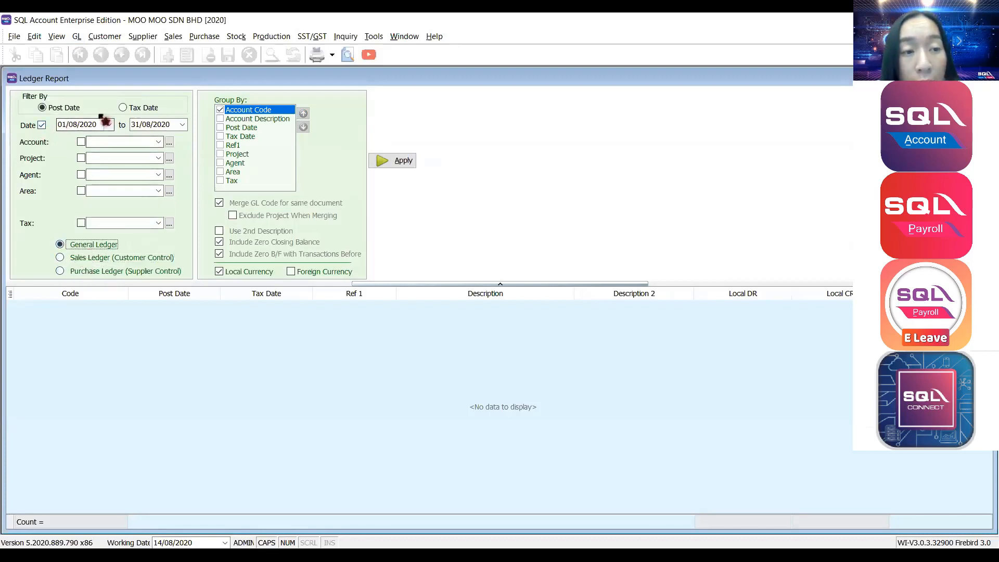
Load general ledger entries for 01/08/2020 to 31/08/2020 and scroll through them.
drag(101, 125, 18, 134)
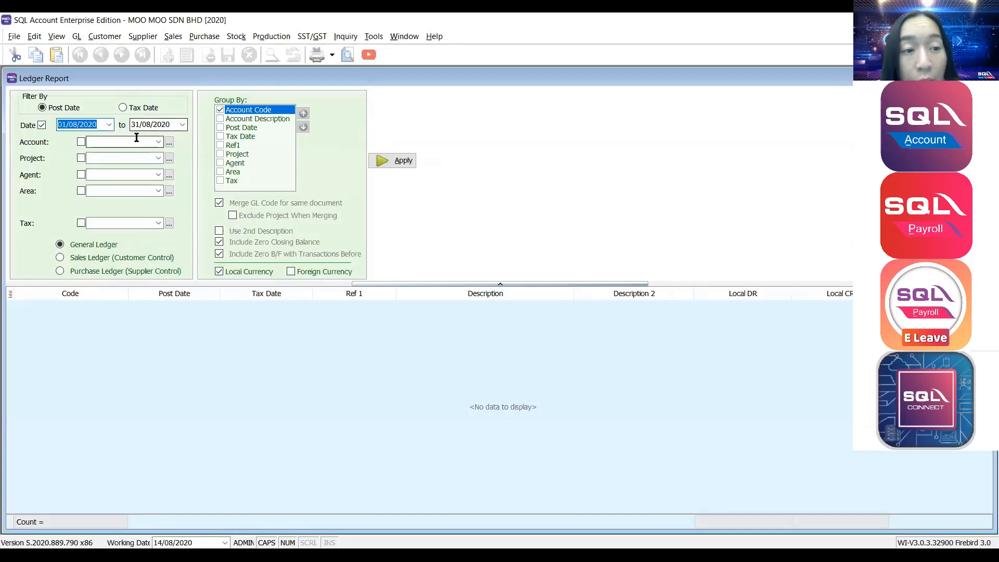
click(159, 142)
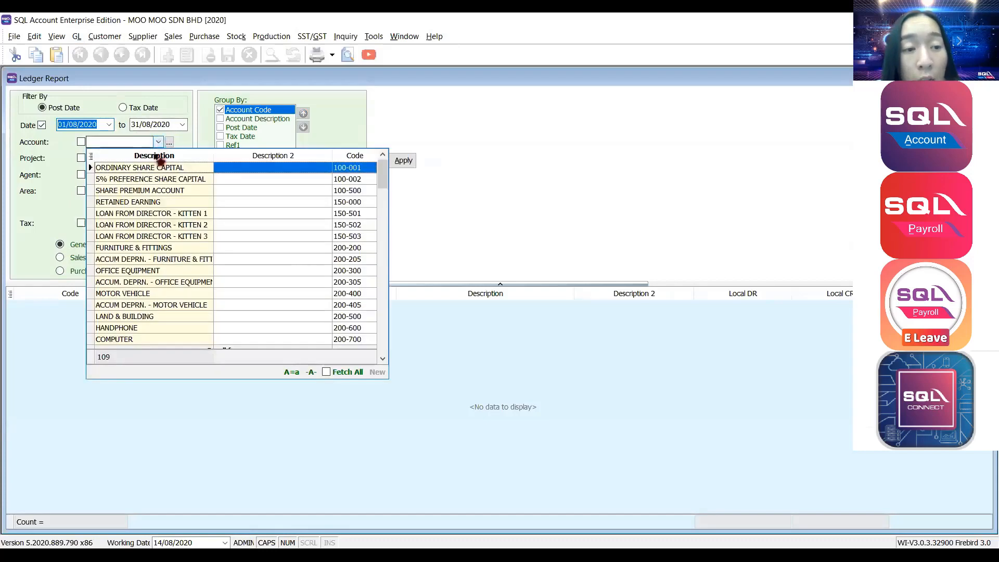
click(146, 146)
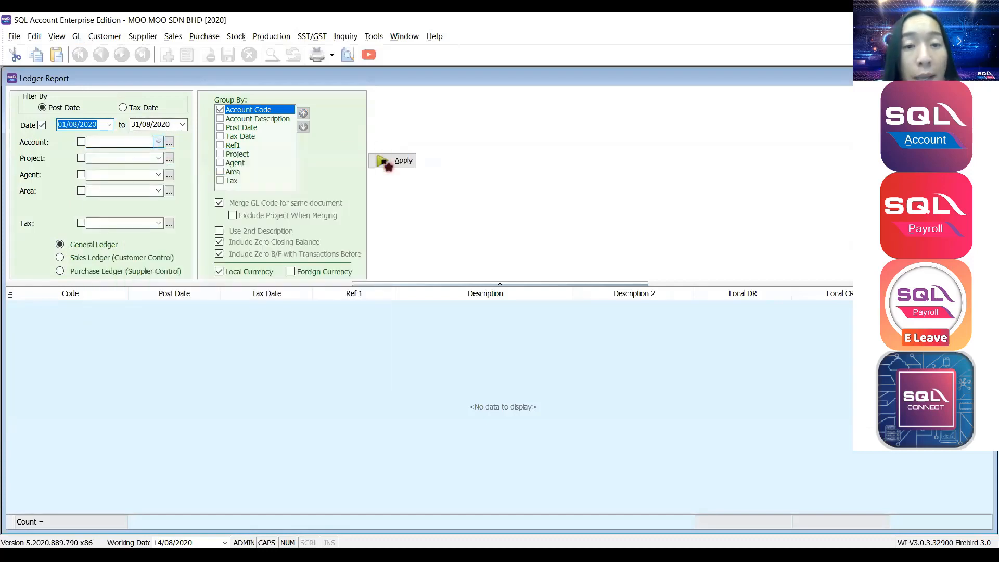
click(391, 161)
scroll(374, 364, down, 1)
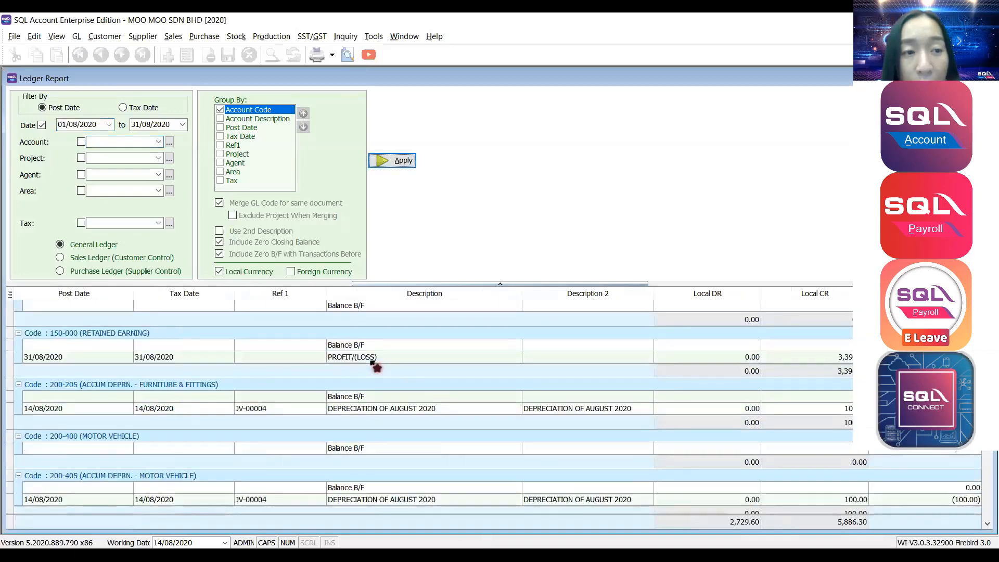
Preview the GL Local - Ledger - Detail - Level 1 report for 01/08/2020–31/08/2020 and scroll its pages.
click(348, 55)
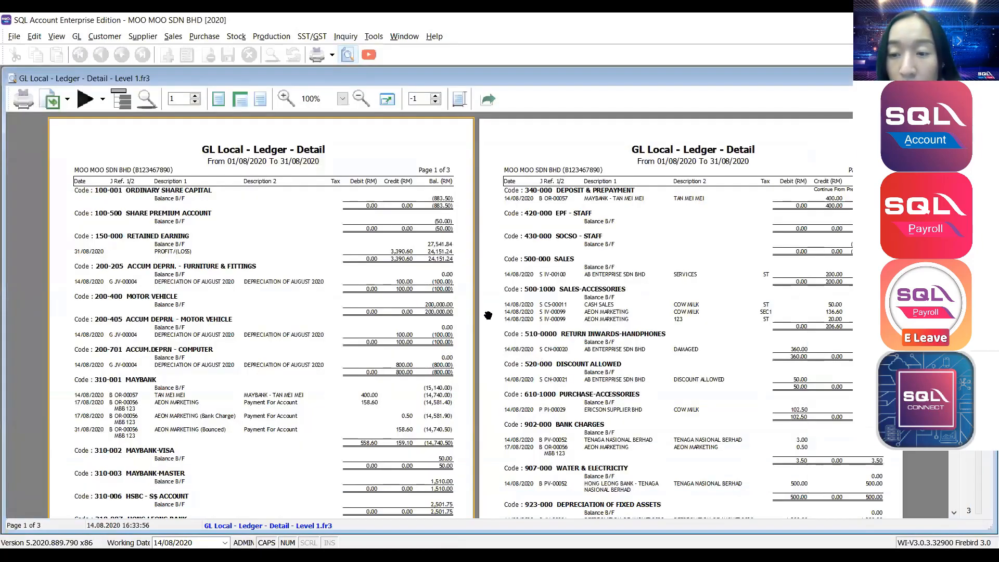
scroll(257, 224, down, 2)
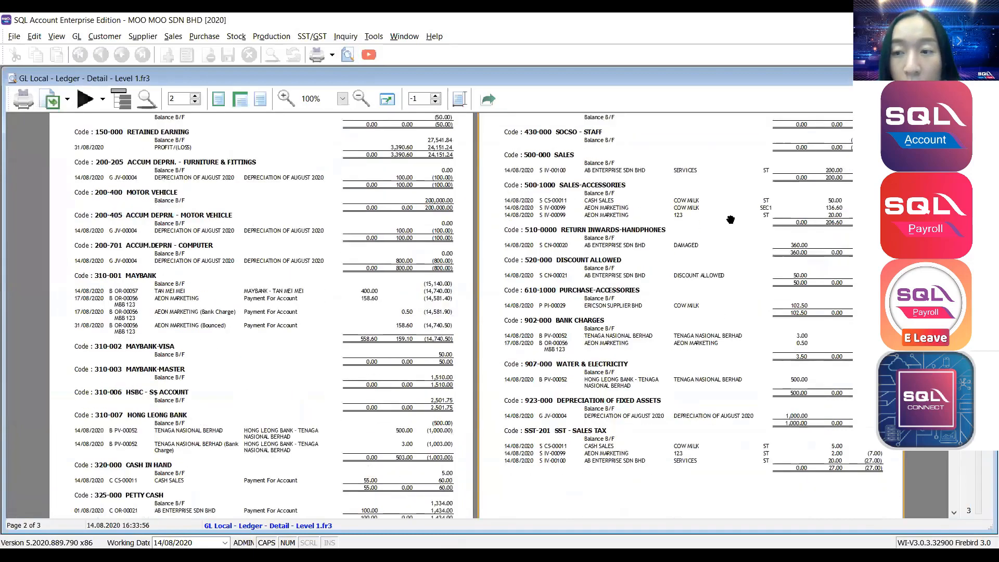
scroll(291, 232, down, 2)
scroll(292, 236, up, 4)
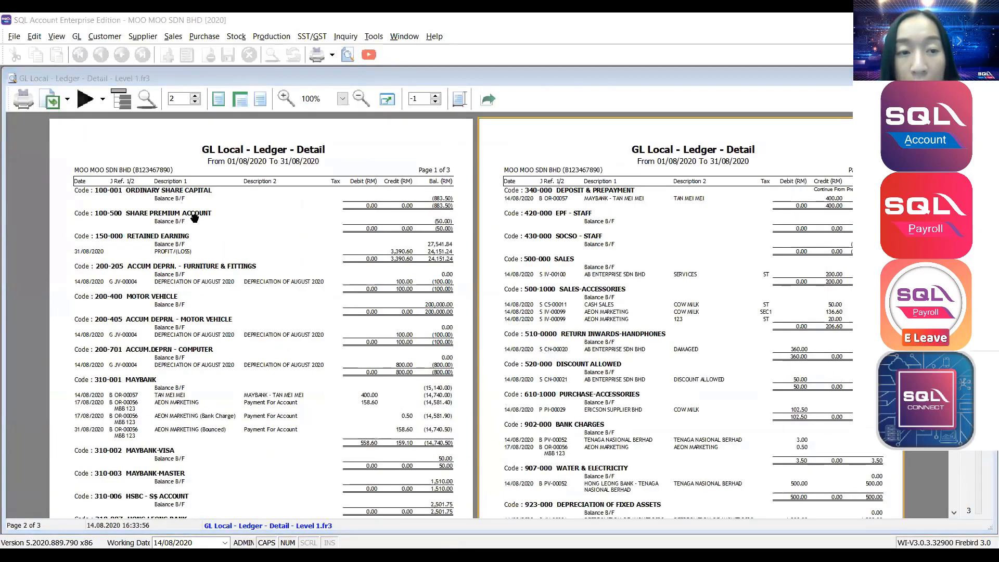
scroll(345, 258, down, 10)
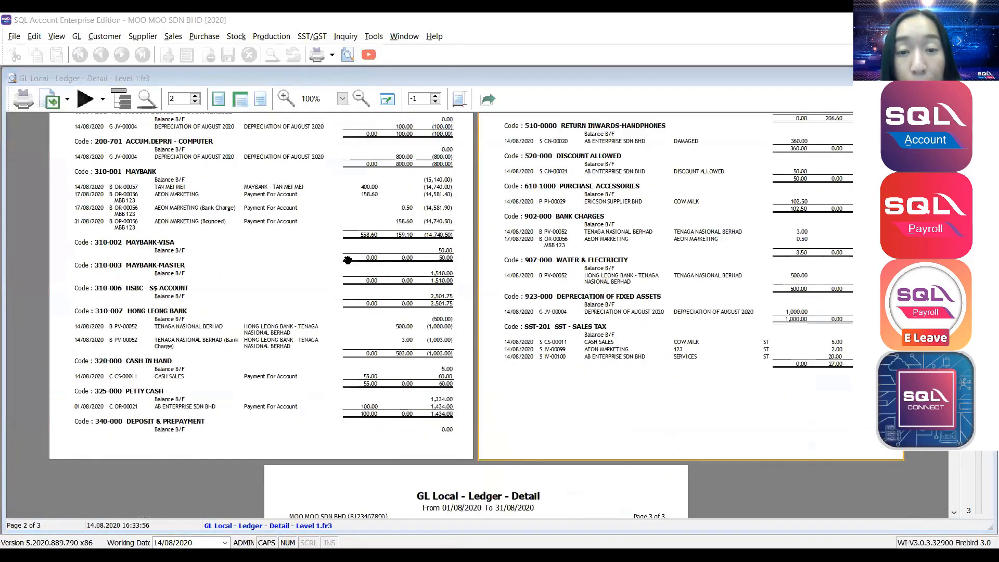
Filter the ledger to account 310-001 MAYBANK only.
key(Escape)
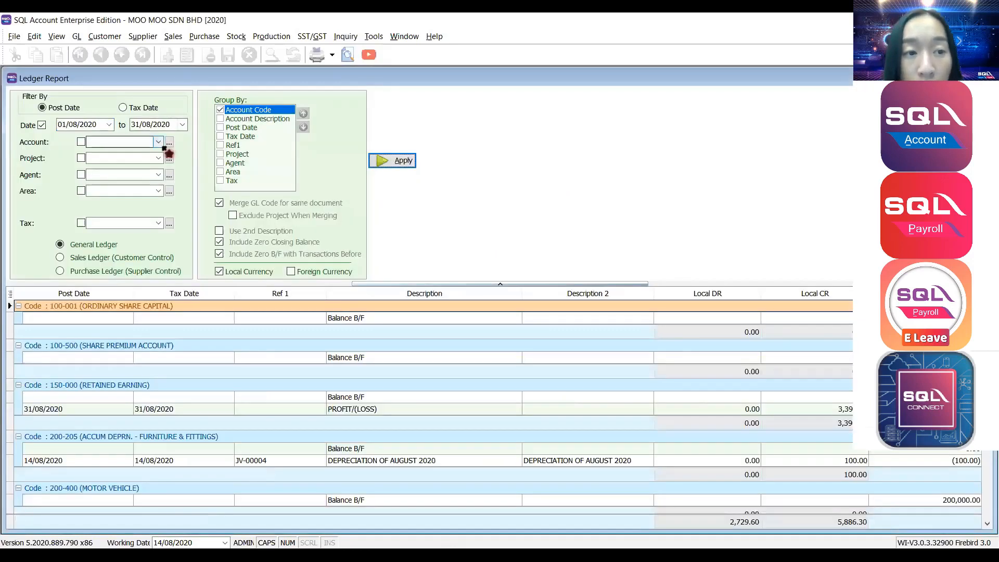
click(166, 145)
text(MAYBAN)
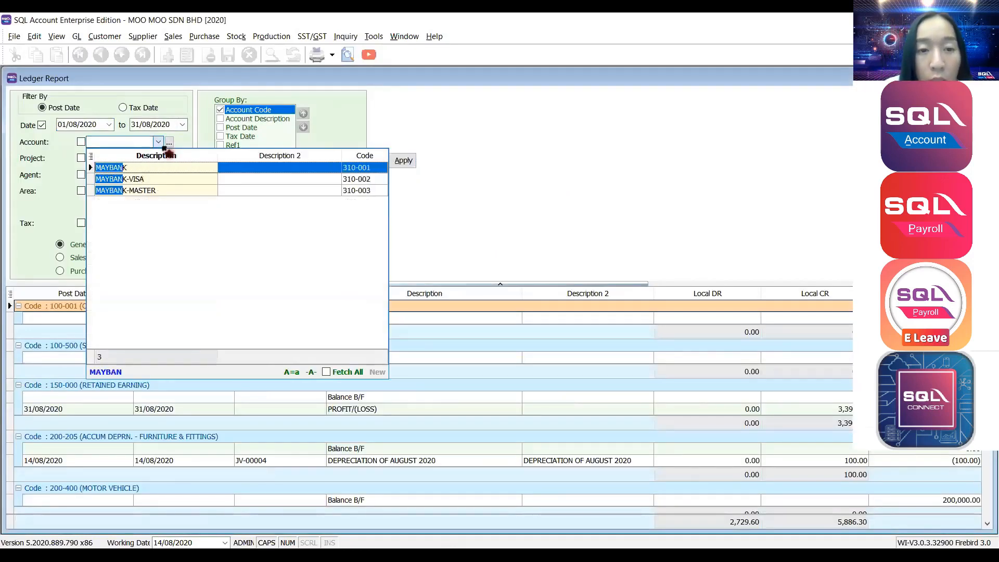
click(198, 169)
click(392, 161)
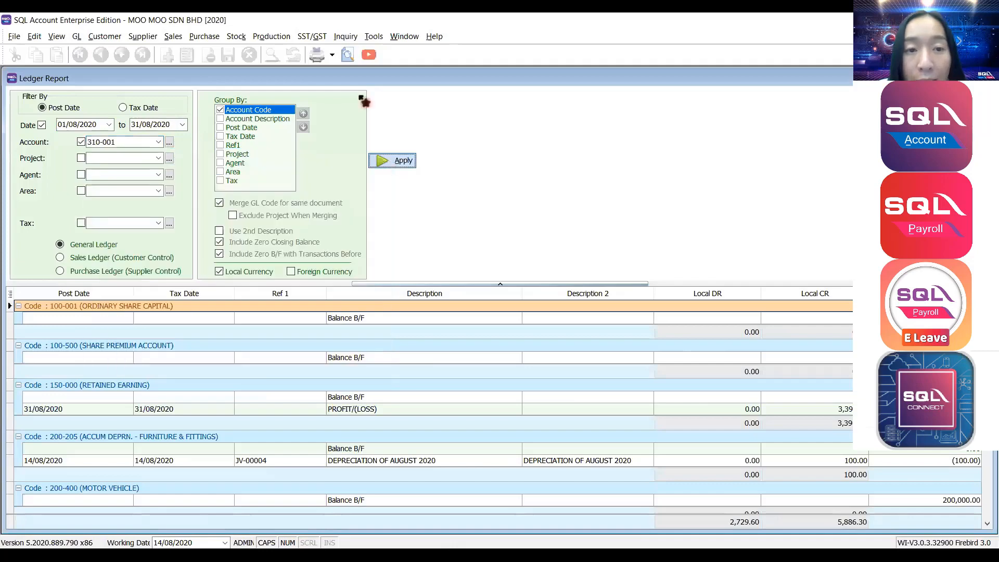
Preview the Detail - Level 1 ledger for 310-001, then close the preview and Ledger Report.
click(348, 55)
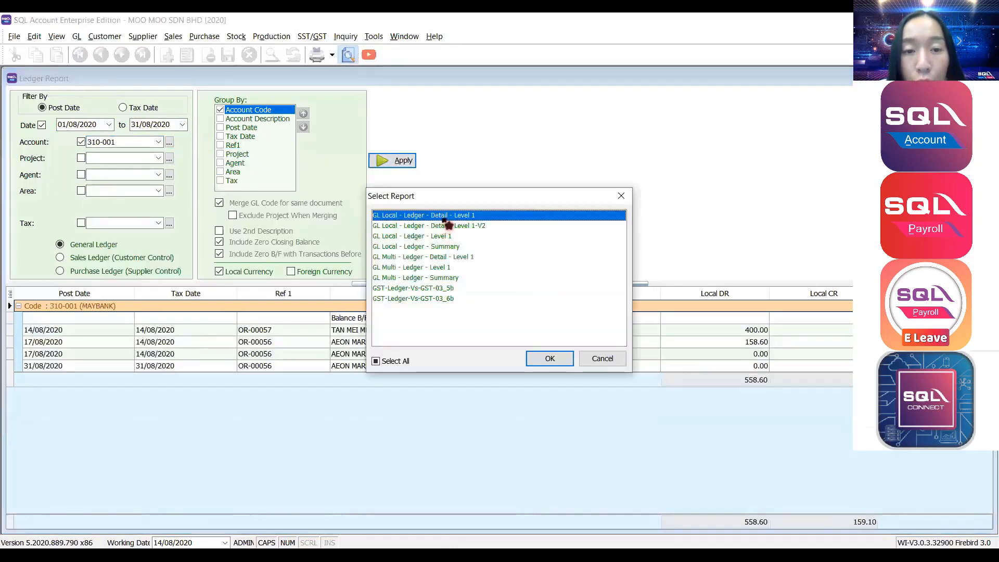
double_click(443, 217)
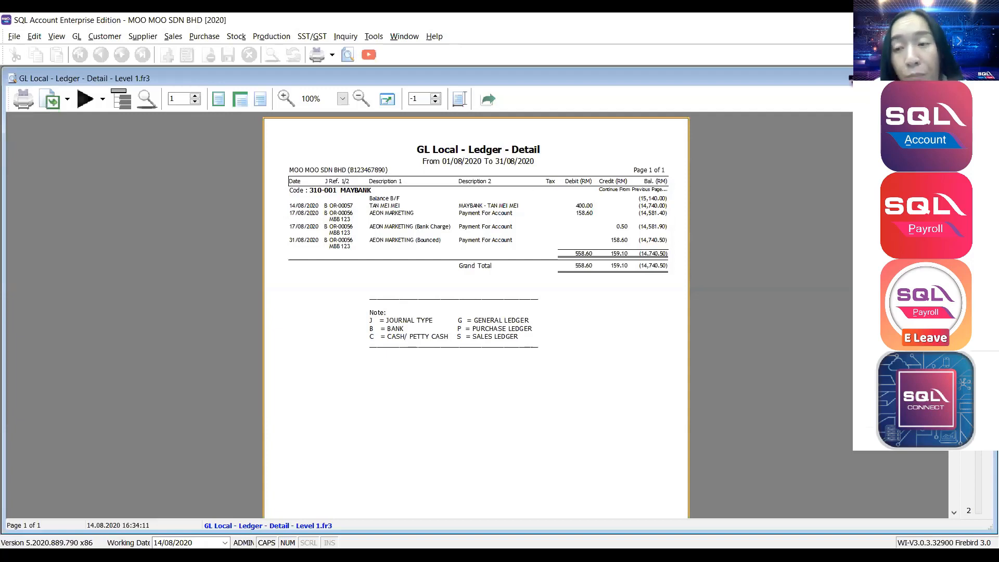
click(986, 78)
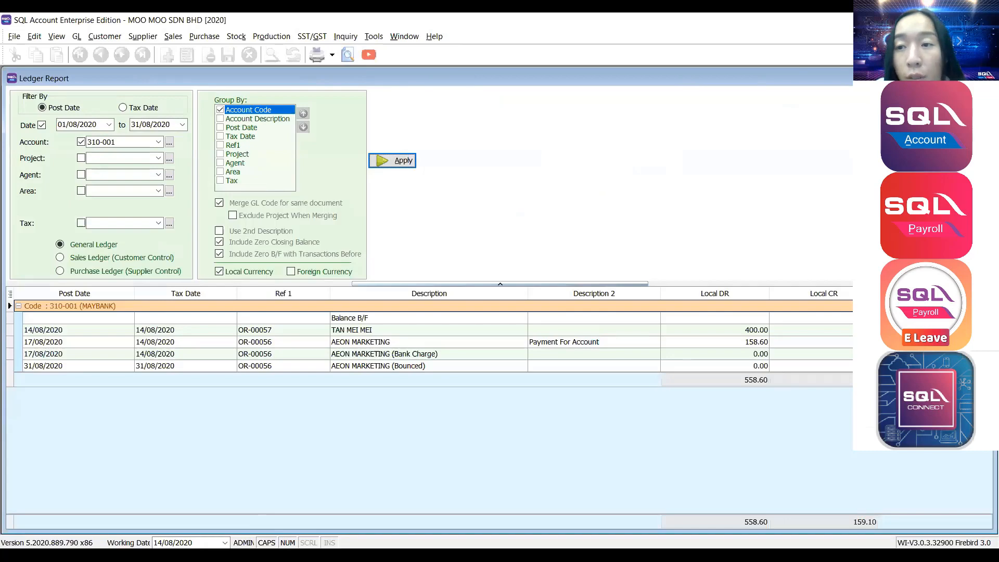
click(985, 77)
click(76, 36)
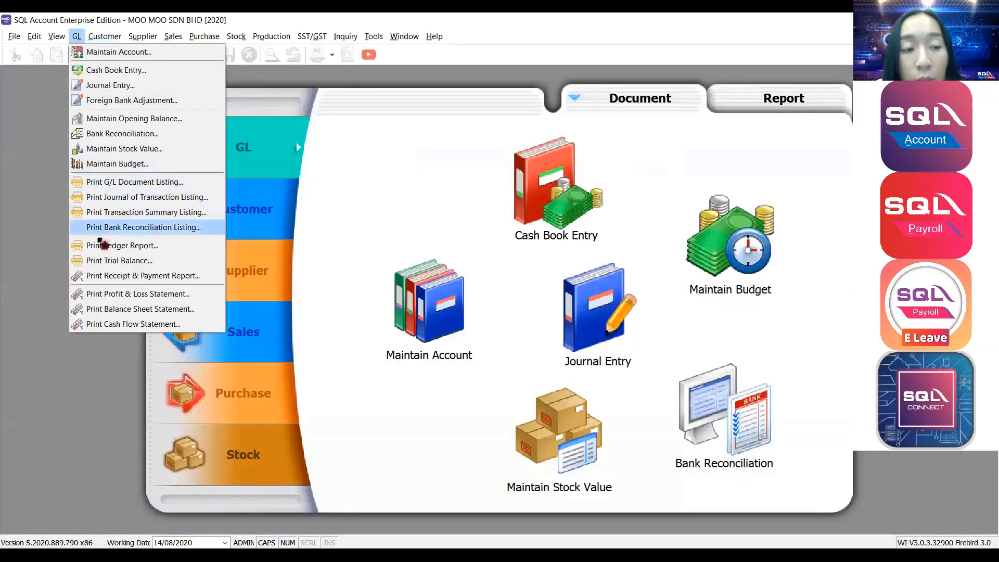
Load the trial balance with the date range ending 31/12/2020.
click(103, 261)
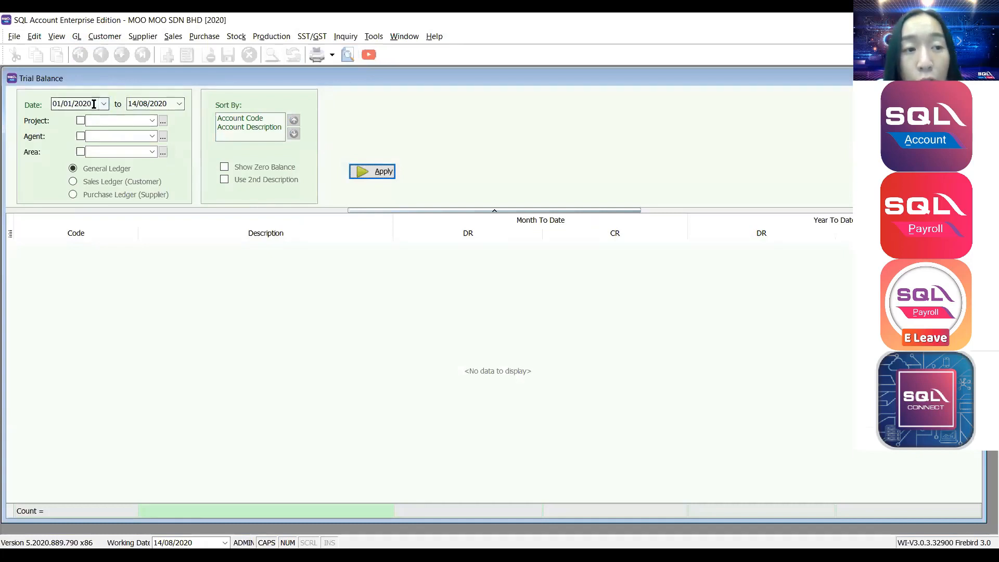
click(133, 104)
text(31/1)
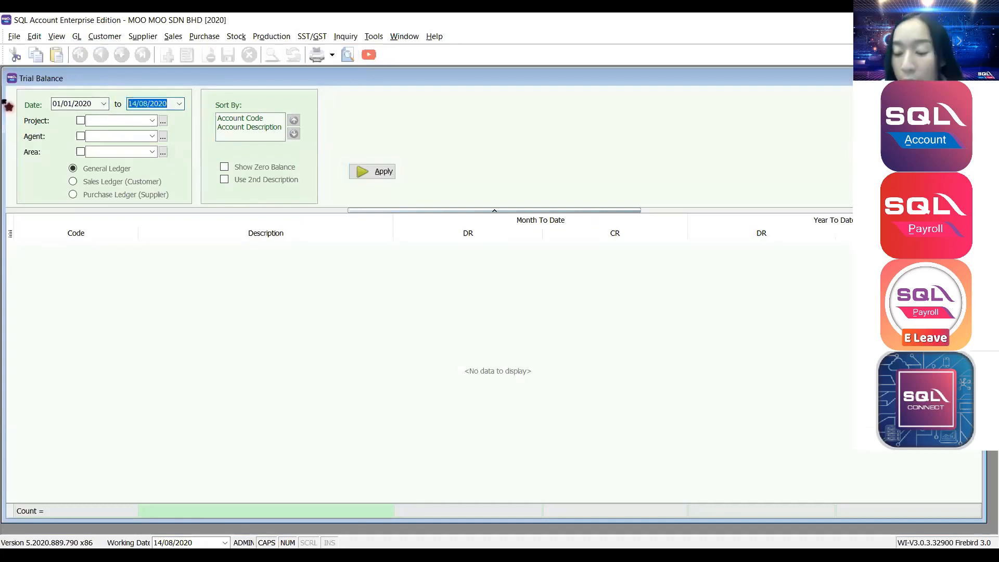
text(2/2020)
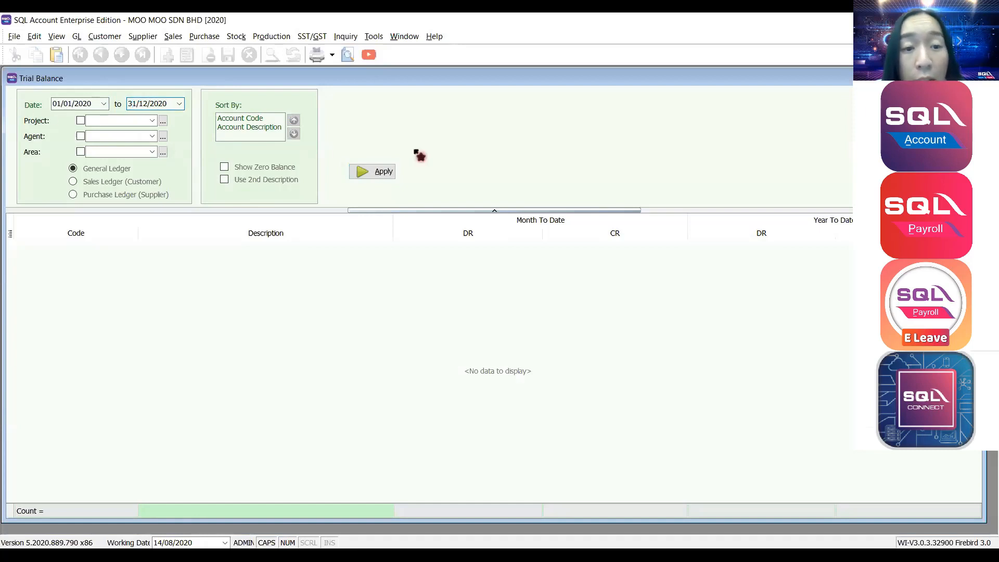
click(384, 173)
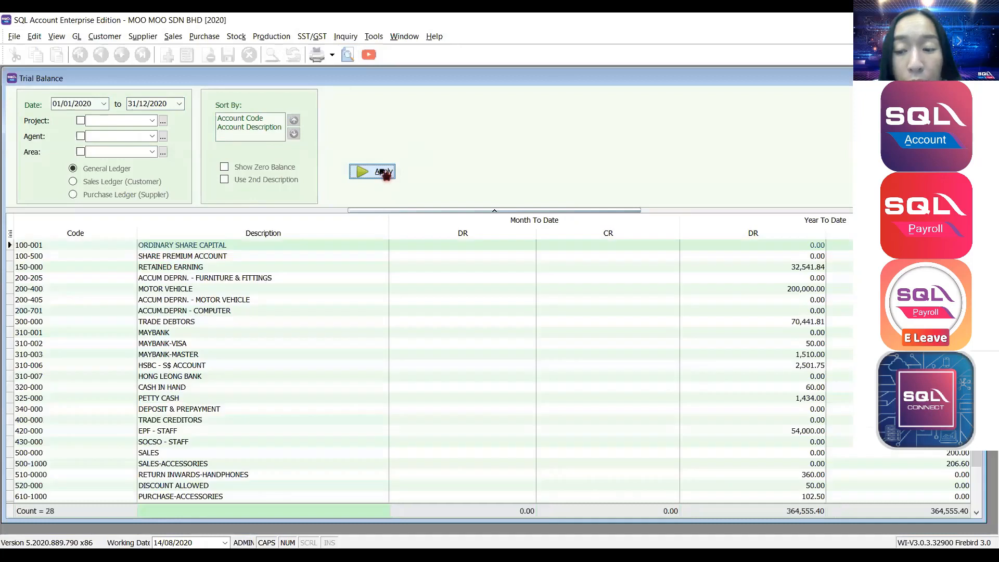
Preview the GL Trial Balance - This Year report at 150% zoom, then close it.
click(348, 54)
click(451, 229)
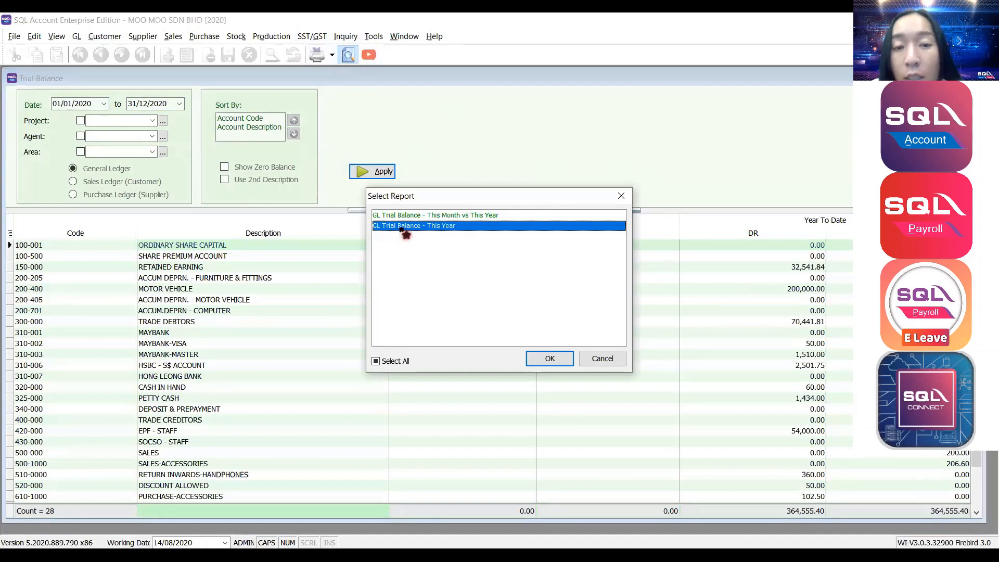
double_click(404, 231)
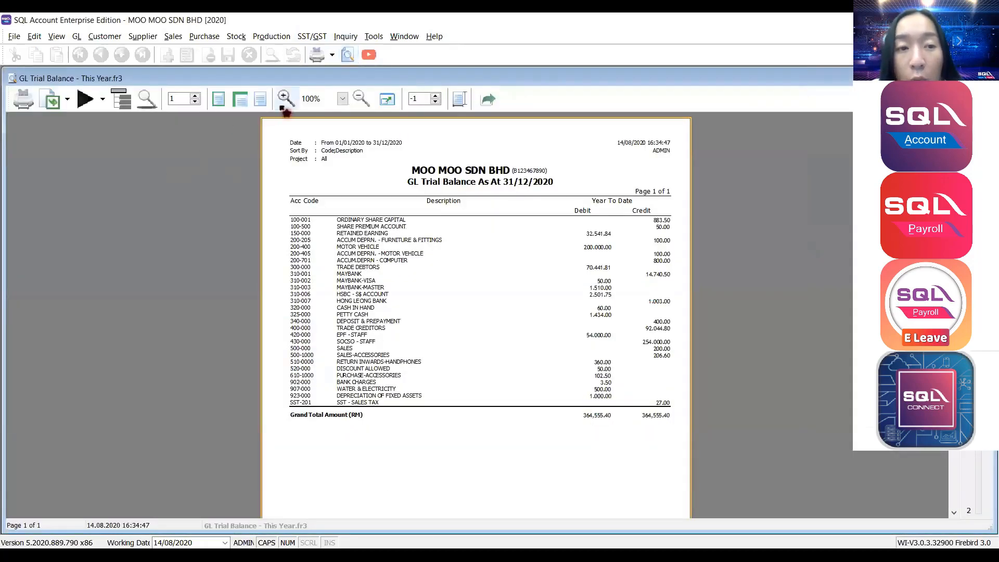
click(342, 99)
click(315, 151)
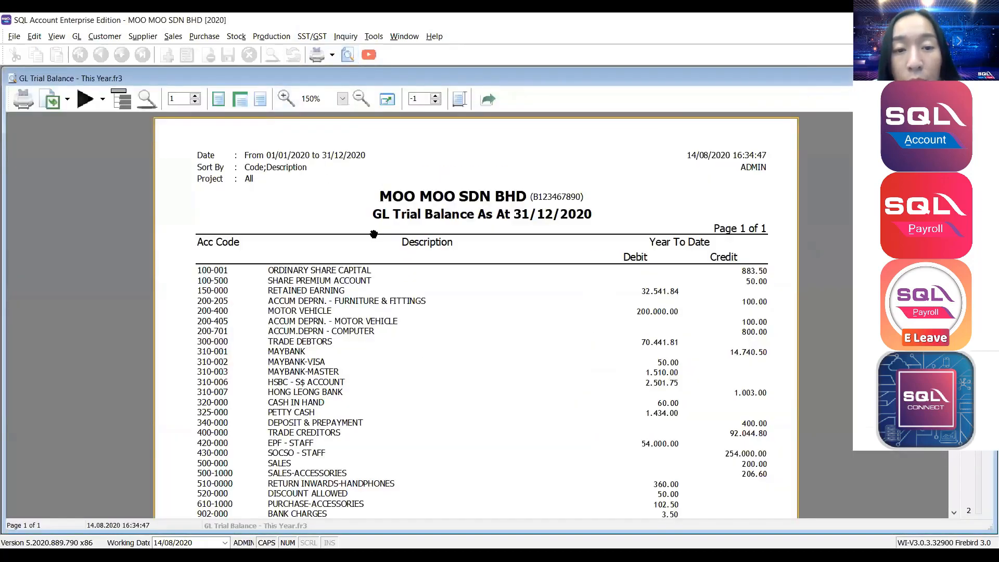
click(987, 78)
click(987, 78)
click(76, 37)
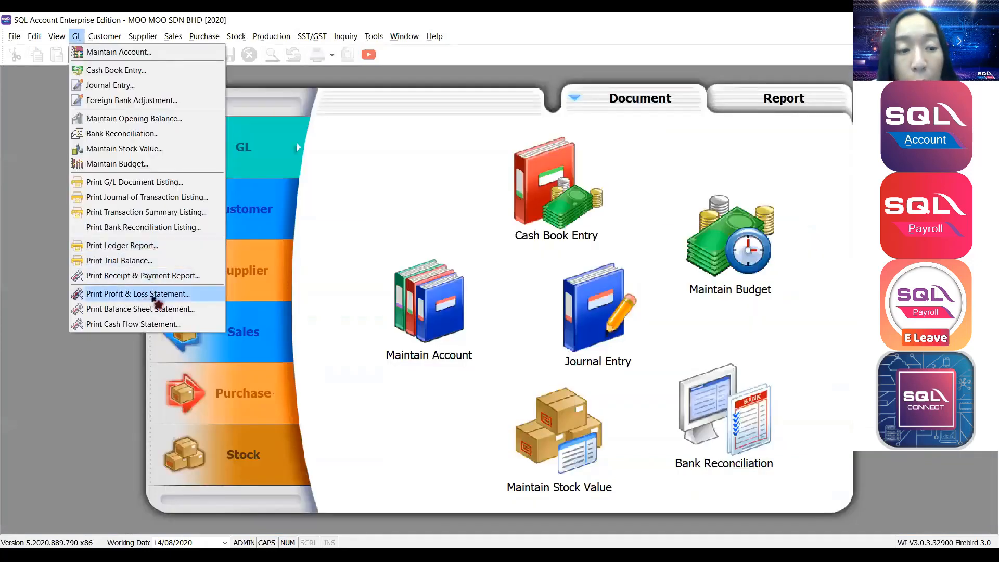
Generate the profit and loss statement to 31/08/2020 in This Year - 2 Column format.
click(132, 299)
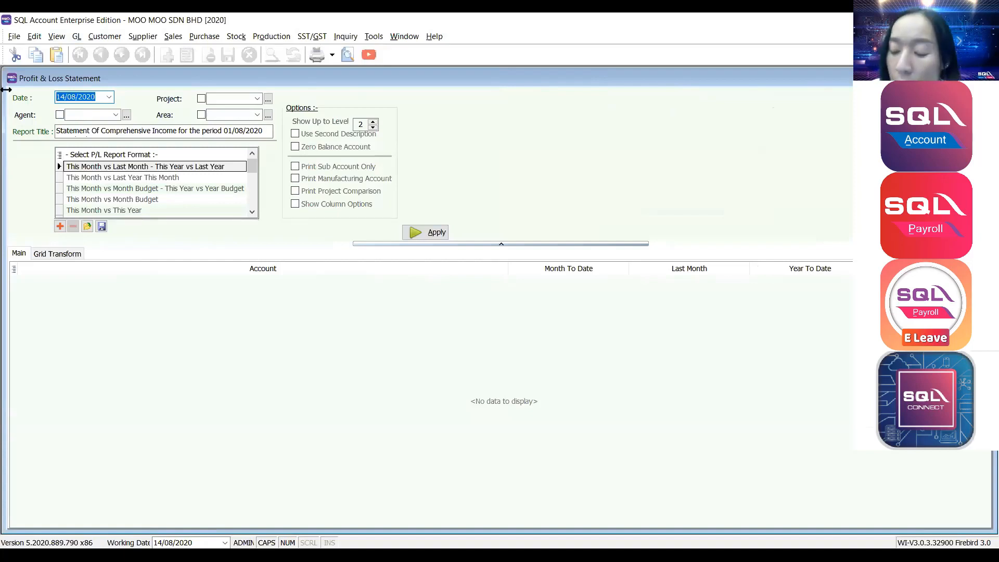
text(31/08/)
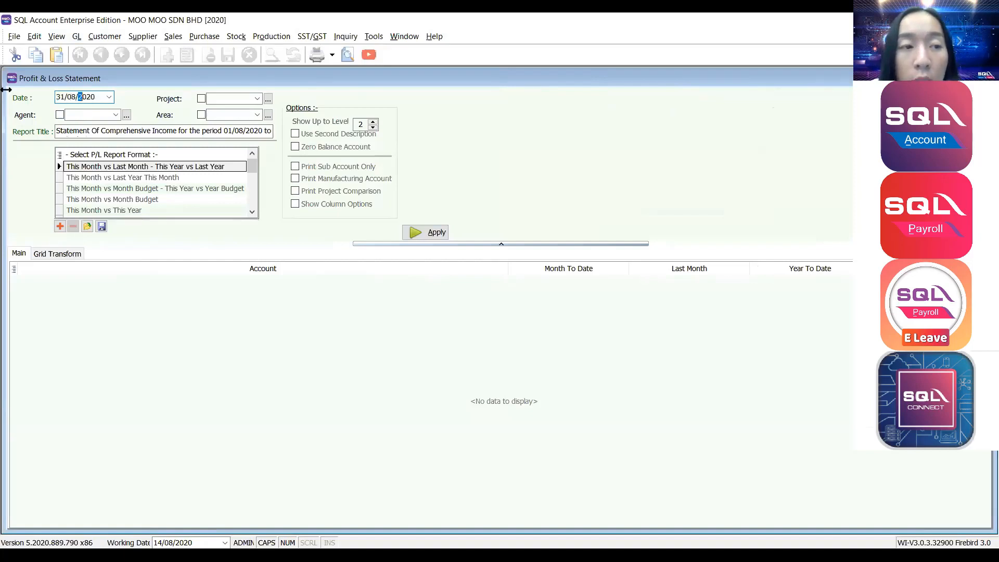
text(20)
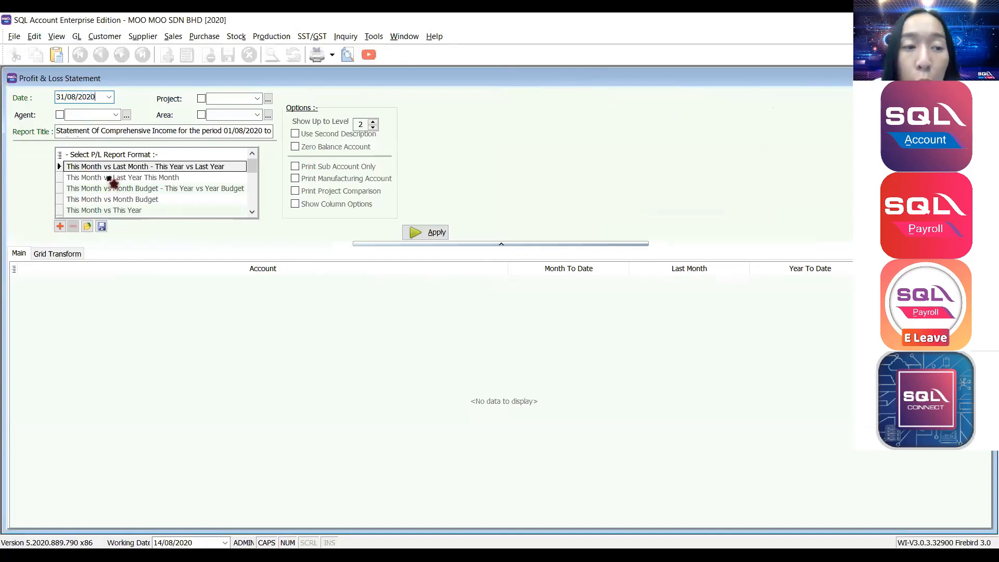
scroll(112, 197, down, 2)
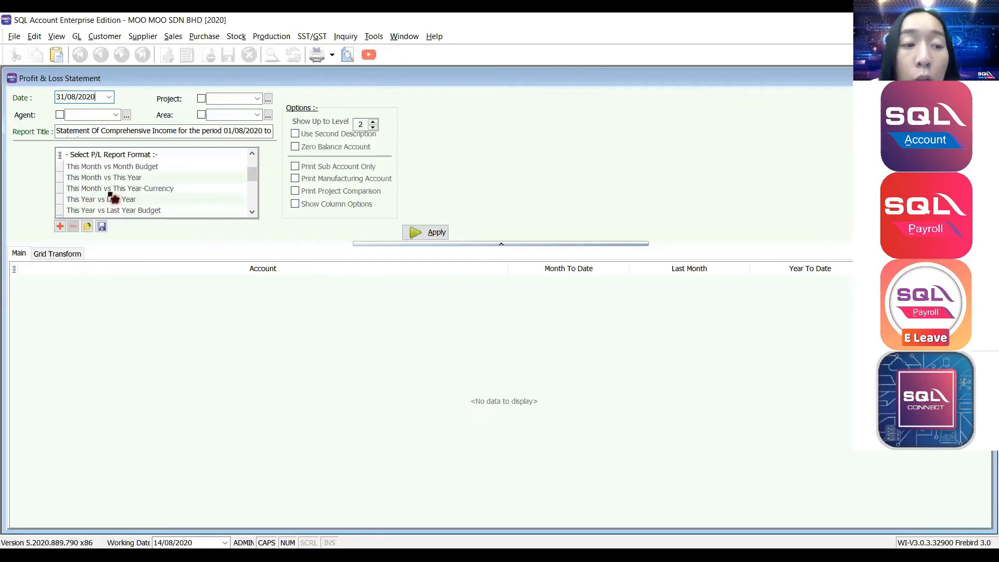
click(104, 190)
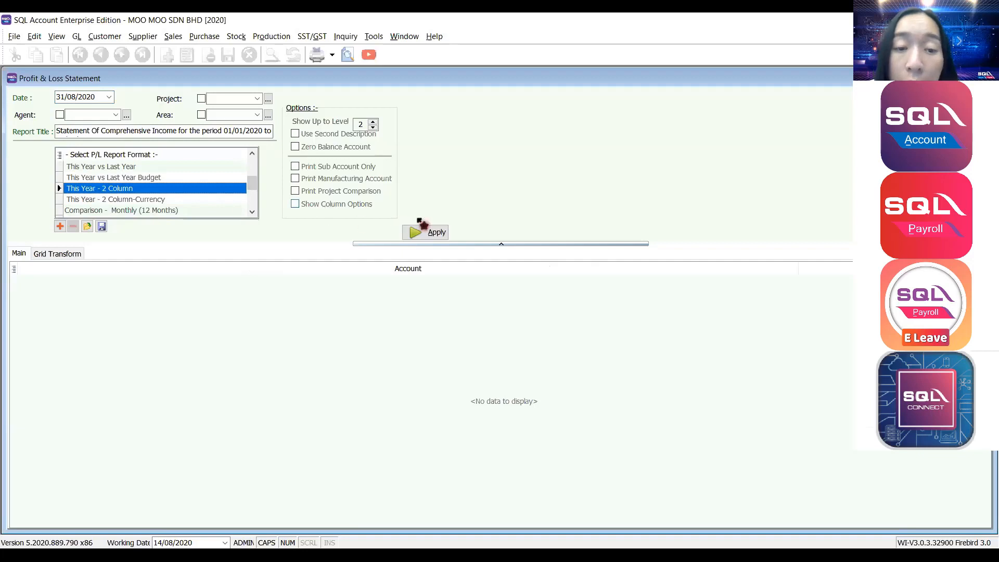
click(422, 235)
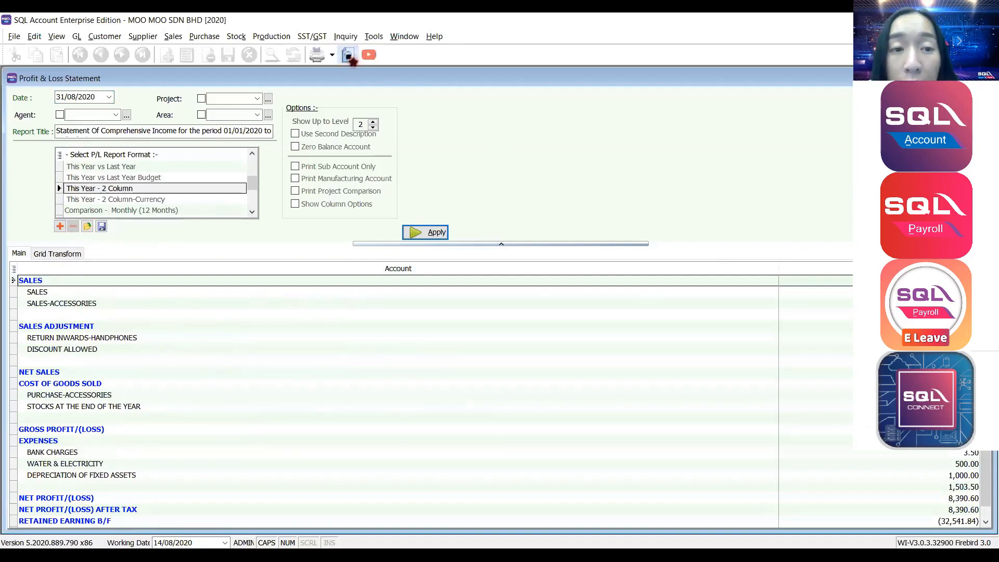
Preview the statement at 150% zoom, scroll through it, and close the preview.
click(347, 55)
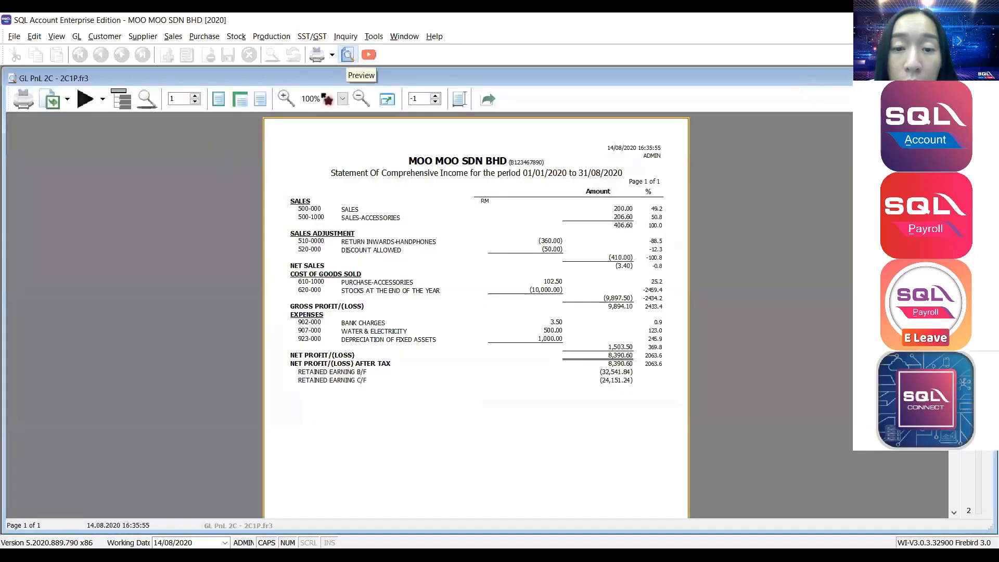
click(343, 99)
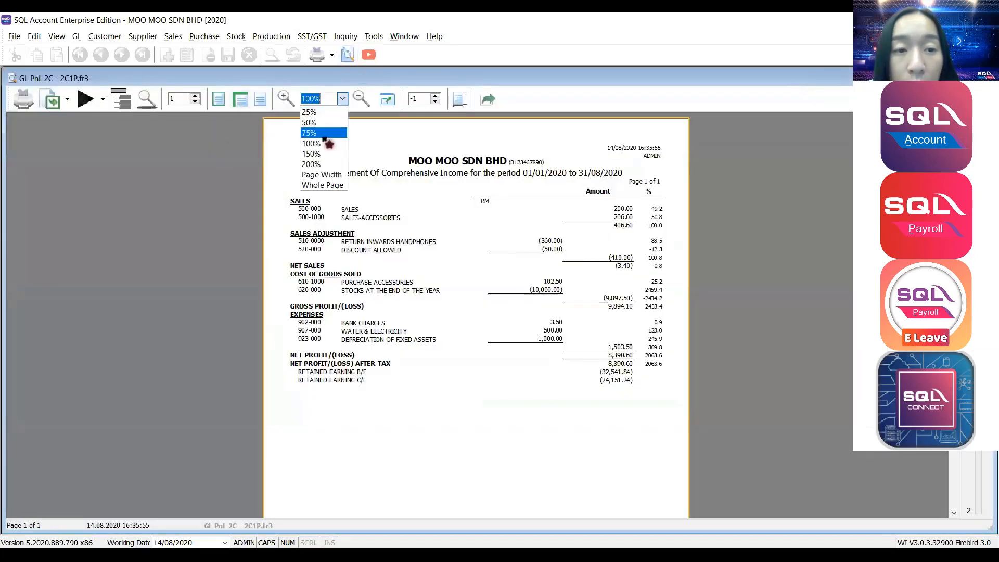
click(317, 156)
scroll(347, 244, down, 3)
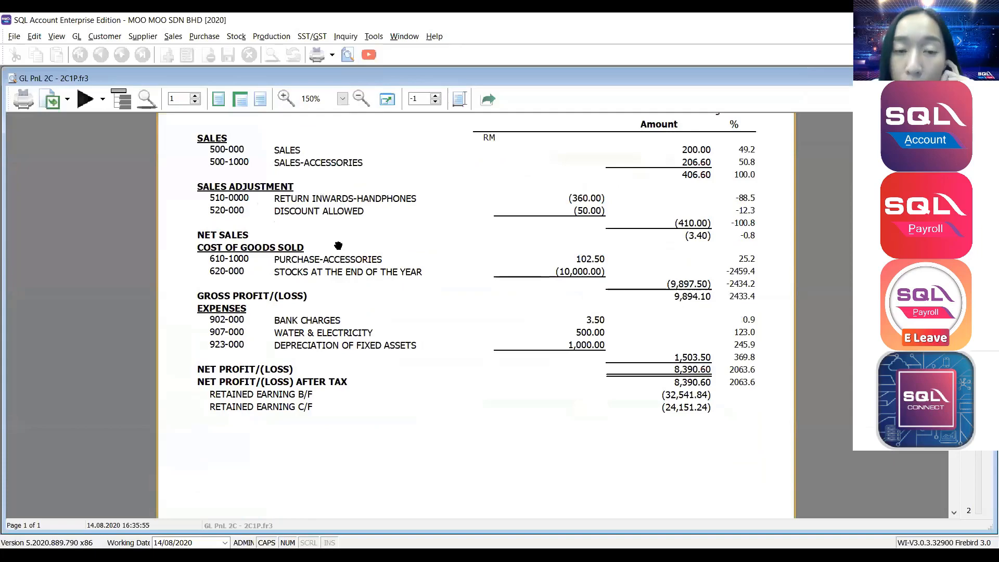
scroll(339, 246, up, 3)
scroll(339, 246, down, 3)
scroll(338, 246, up, 3)
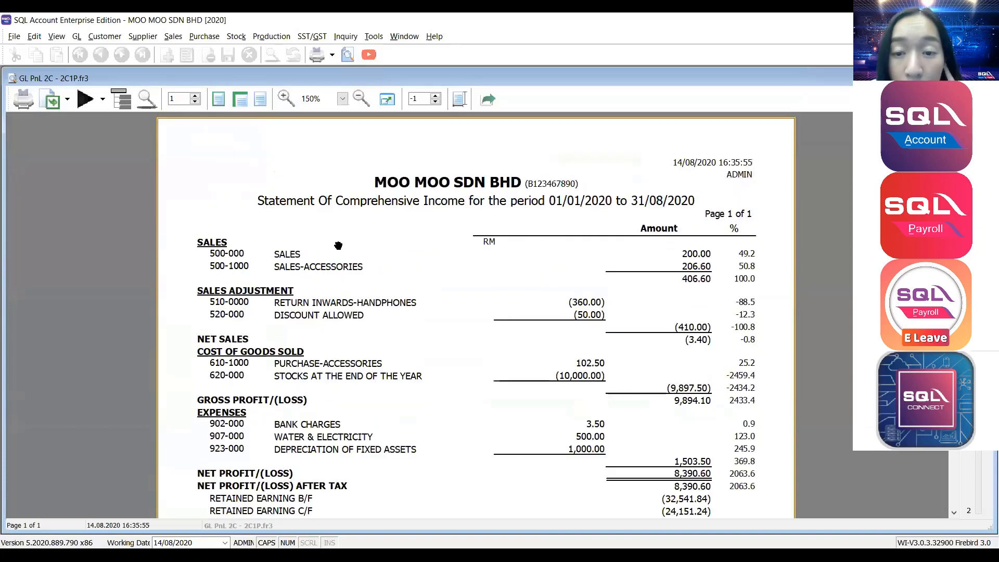
key(Escape)
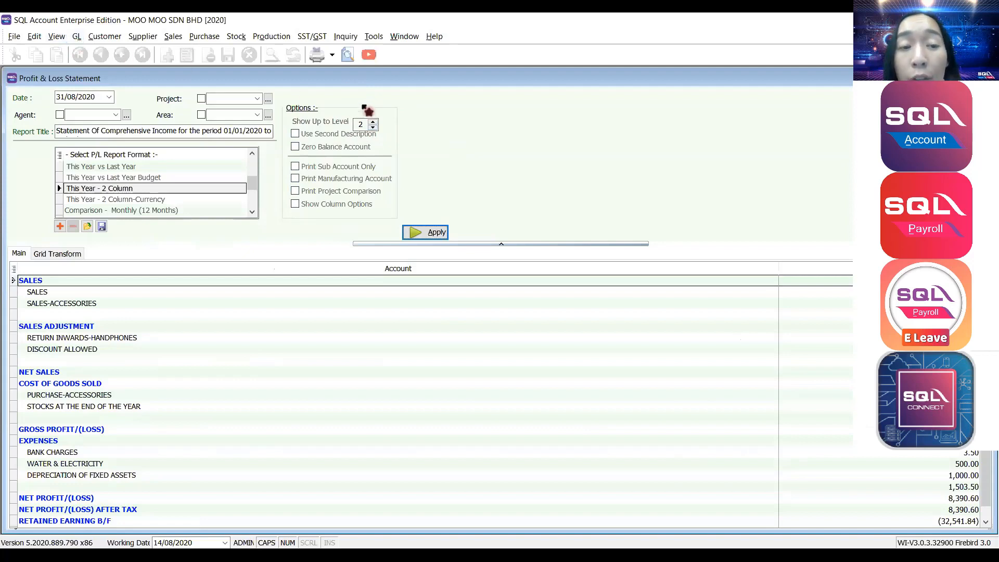
Try Show Up to Level values 5 and 2 and inspect the SALES rows.
click(357, 124)
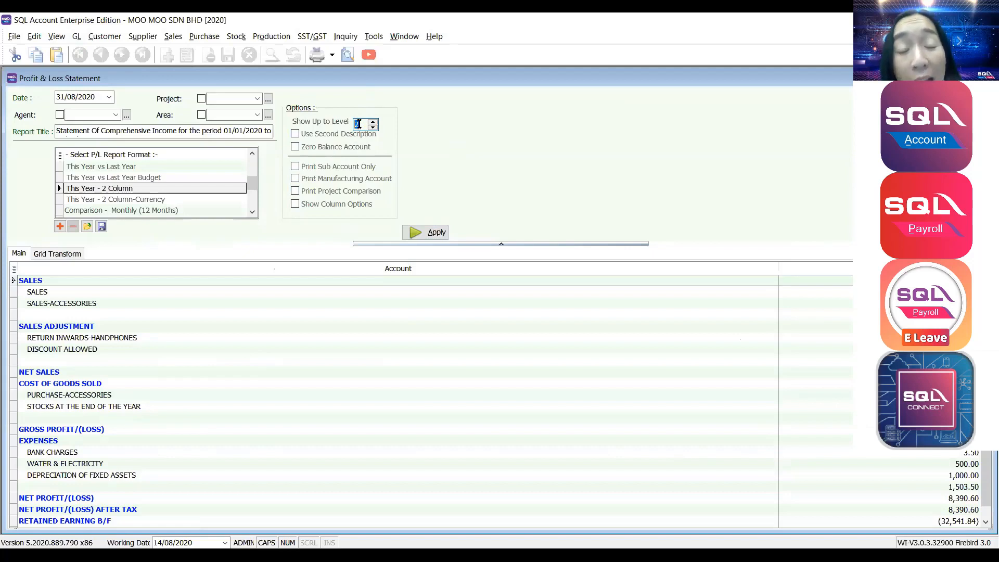
text(5)
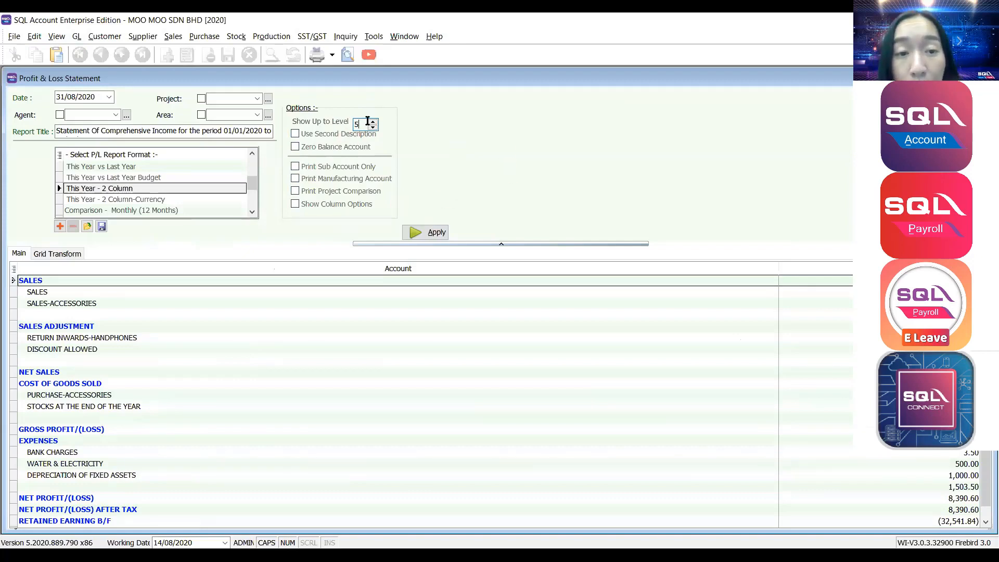
double_click(357, 124)
text(2)
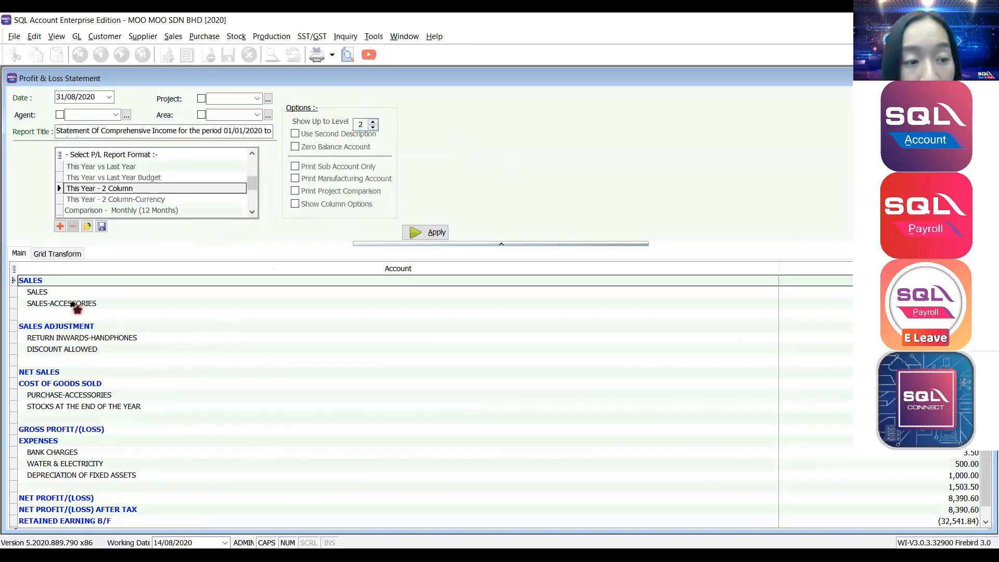
click(57, 295)
click(52, 300)
click(44, 293)
click(31, 281)
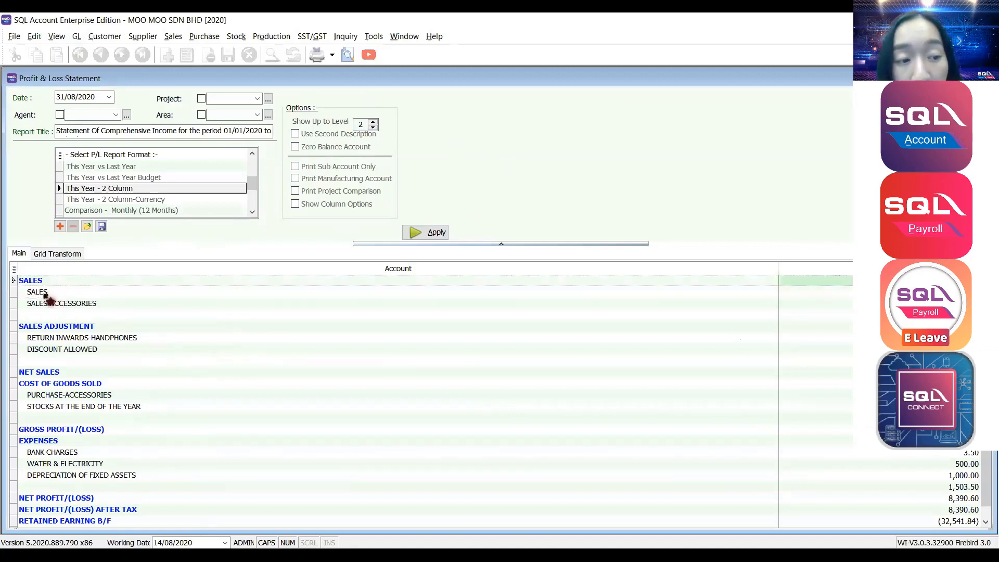
click(44, 294)
click(44, 301)
scroll(48, 333, down, 1)
scroll(71, 449, up, 1)
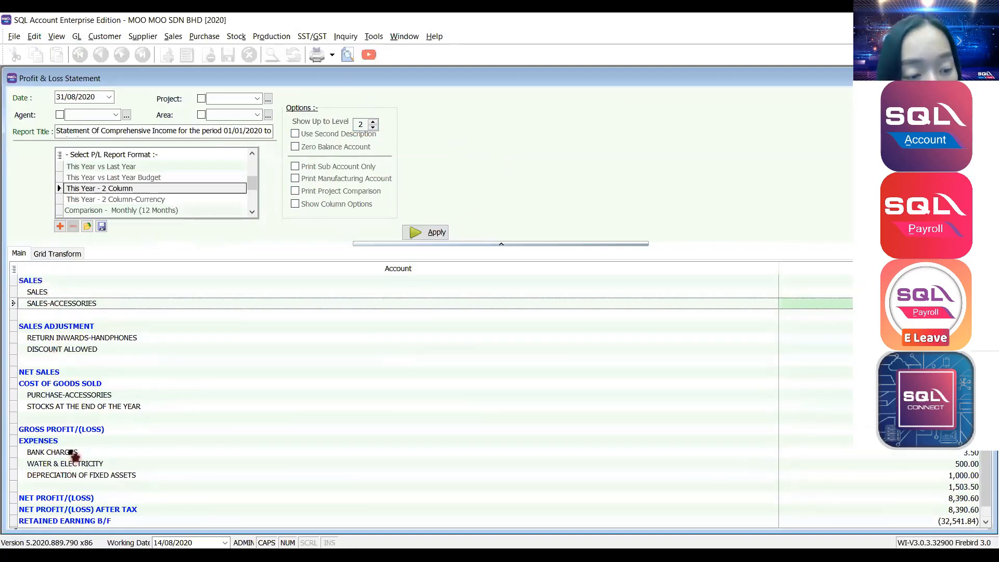
scroll(70, 452, down, 1)
scroll(70, 452, up, 1)
scroll(70, 452, down, 1)
scroll(71, 452, up, 1)
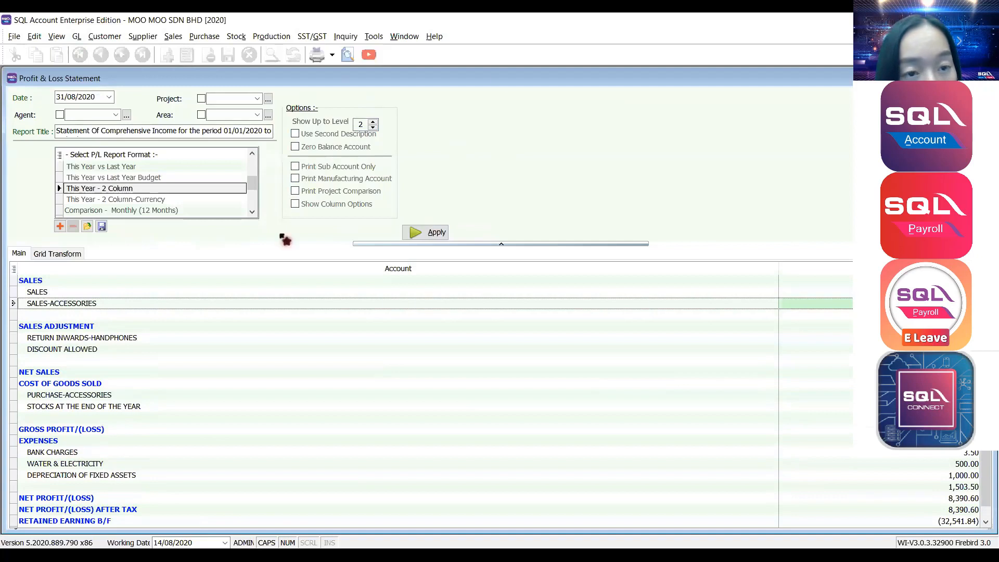
Set Show Up to Level to 99 and regenerate the statement.
click(360, 123)
text(99)
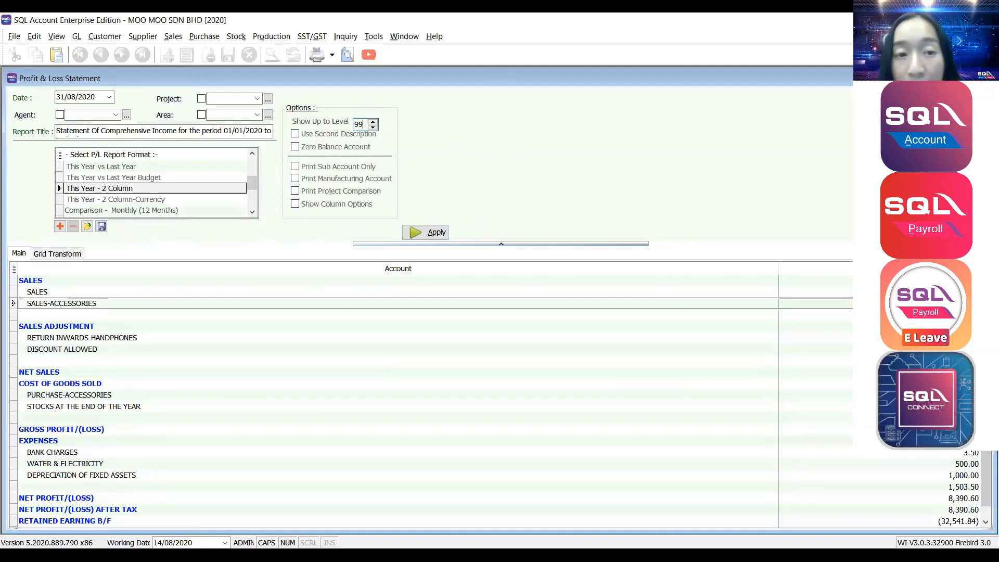
double_click(361, 124)
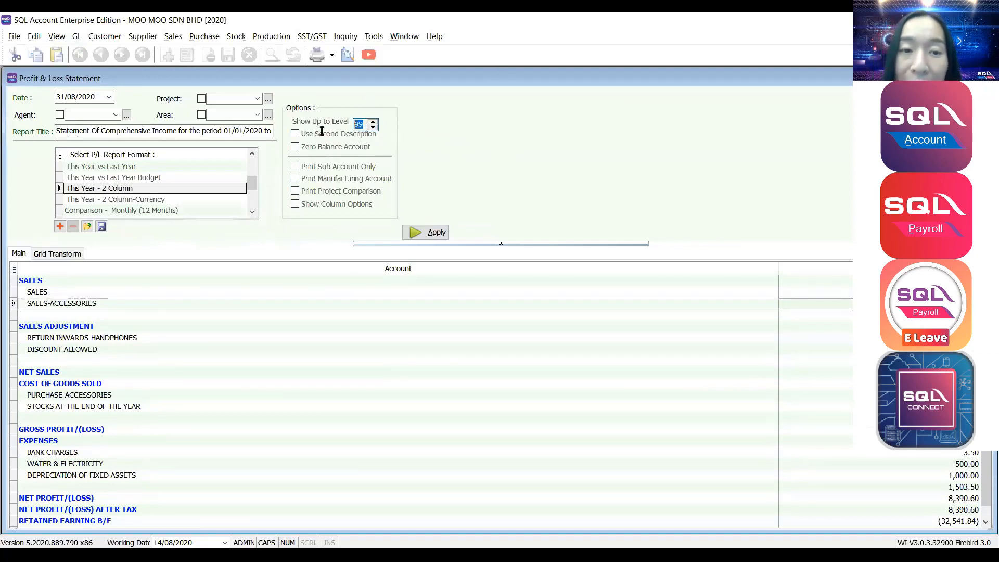
key(BackSpace)
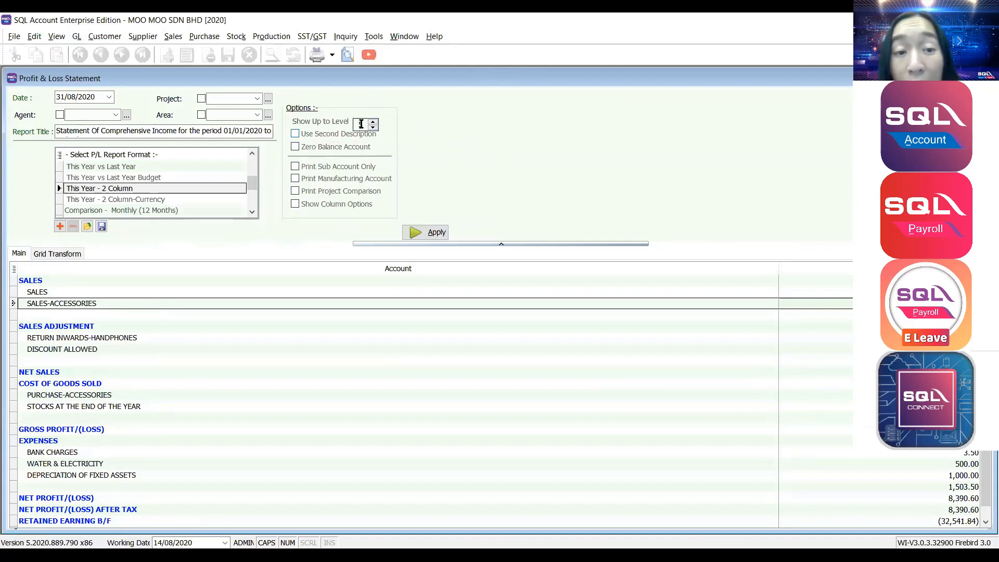
text(99)
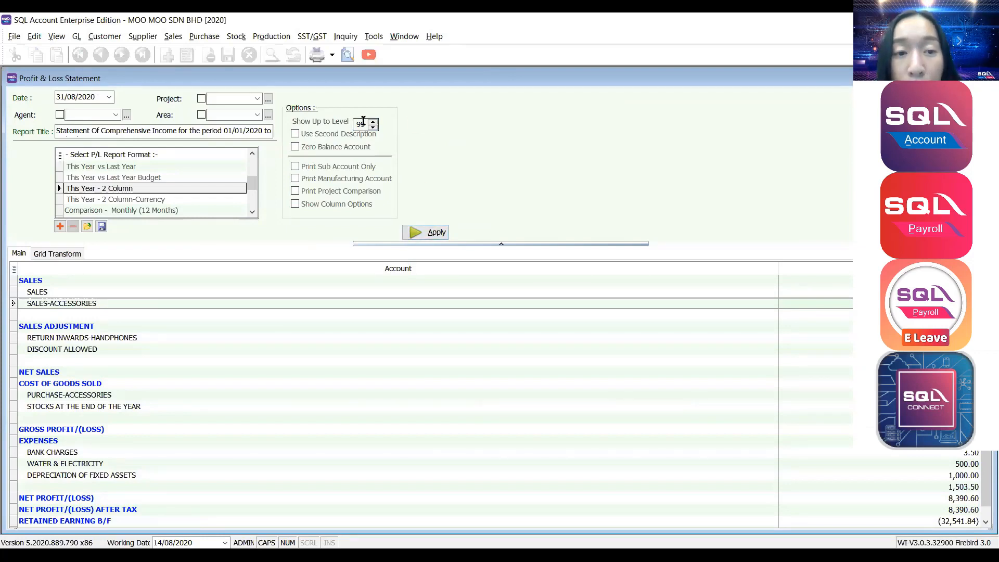
double_click(363, 121)
click(435, 232)
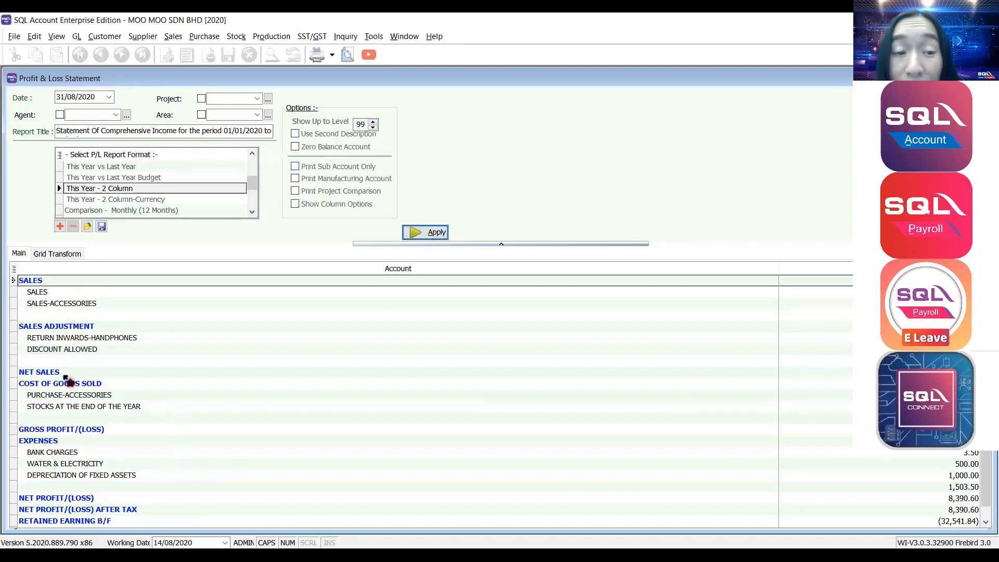
Include zero-balance accounts, regenerate, and review the sub-accounts down to PETROL.
click(312, 148)
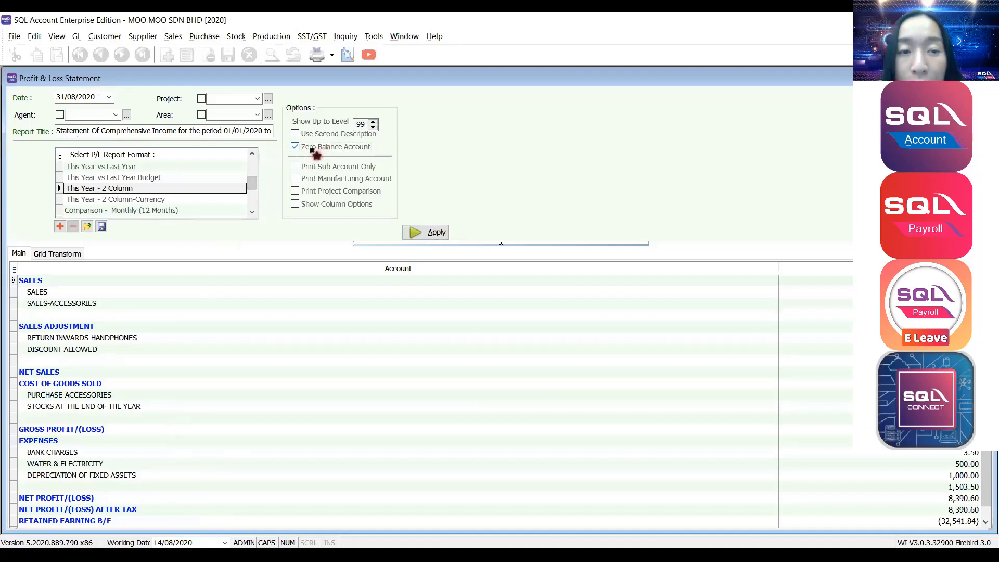
click(424, 231)
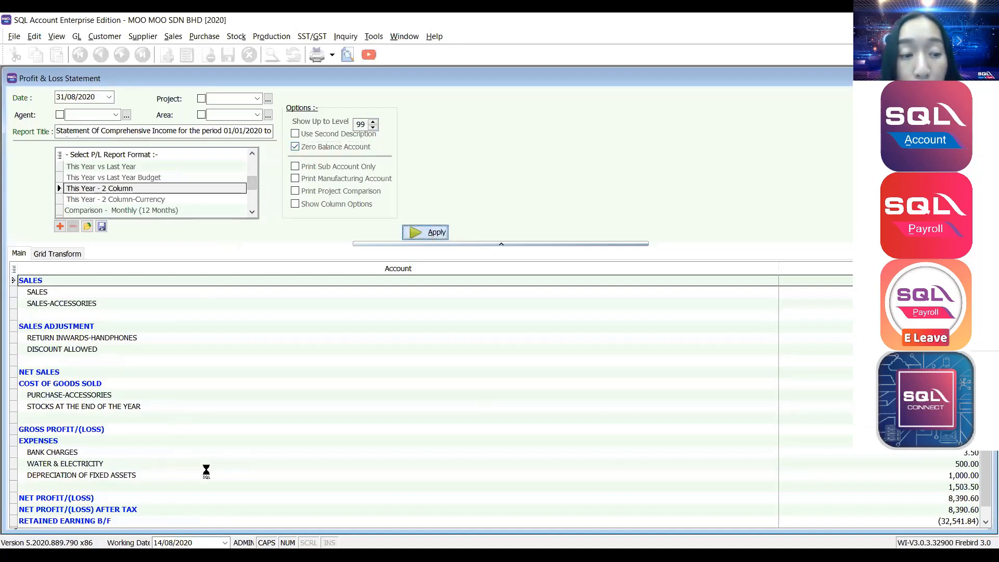
scroll(155, 445, down, 7)
click(40, 442)
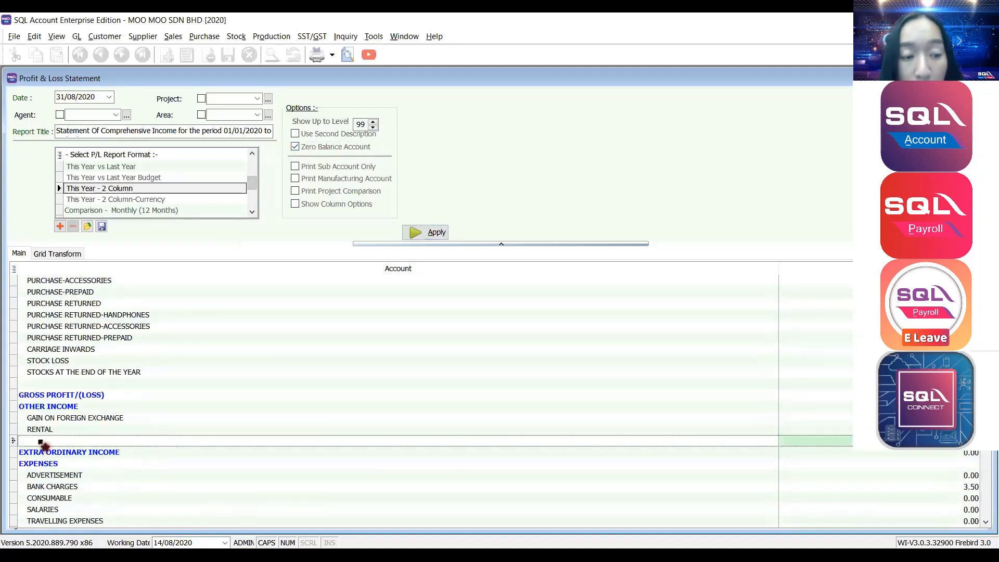
key(Page_Down)
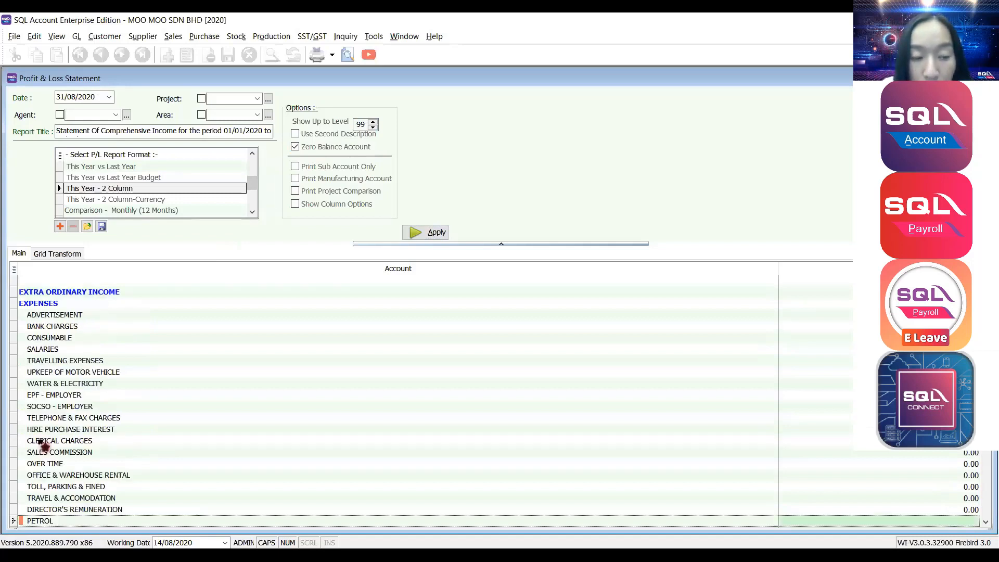
scroll(37, 440, down, 4)
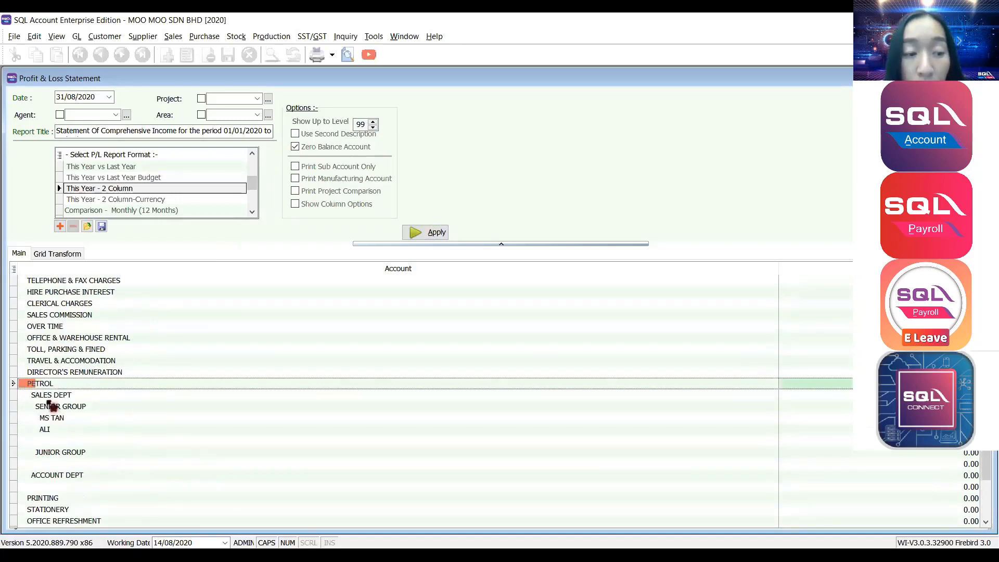
click(46, 399)
click(47, 417)
Open Maintain Account and search the chart of accounts for PETROL.
click(77, 36)
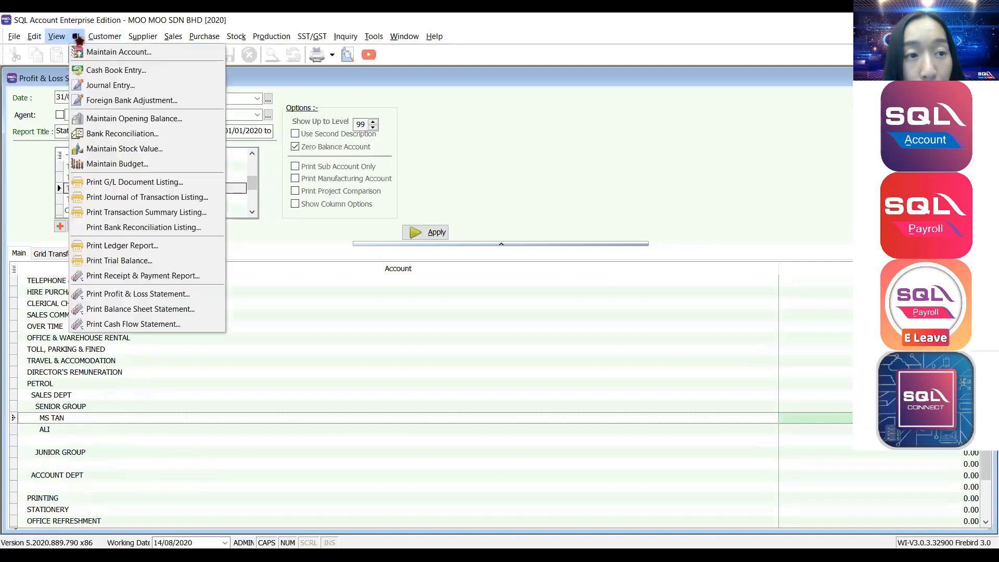
click(104, 52)
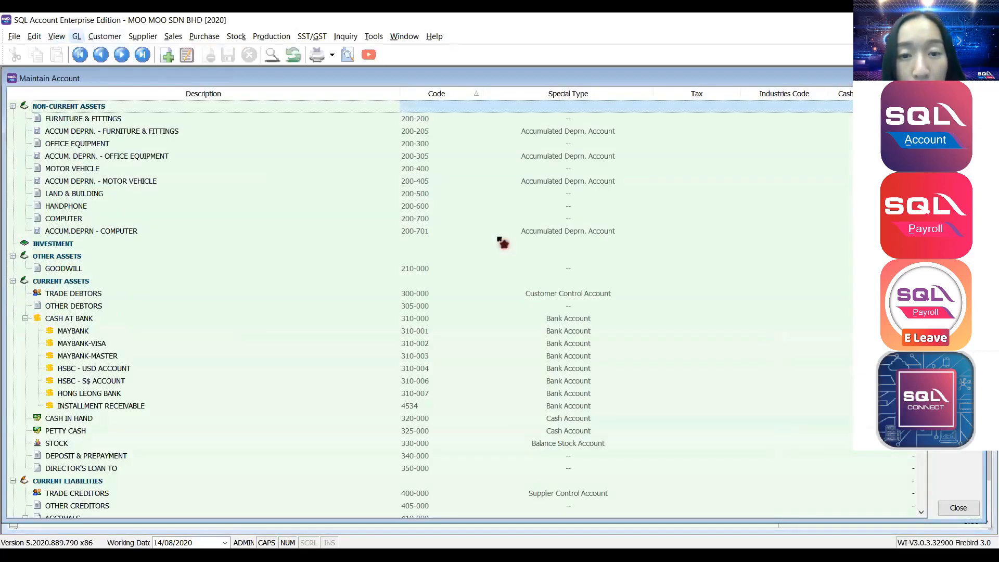
click(91, 249)
text(PETROL)
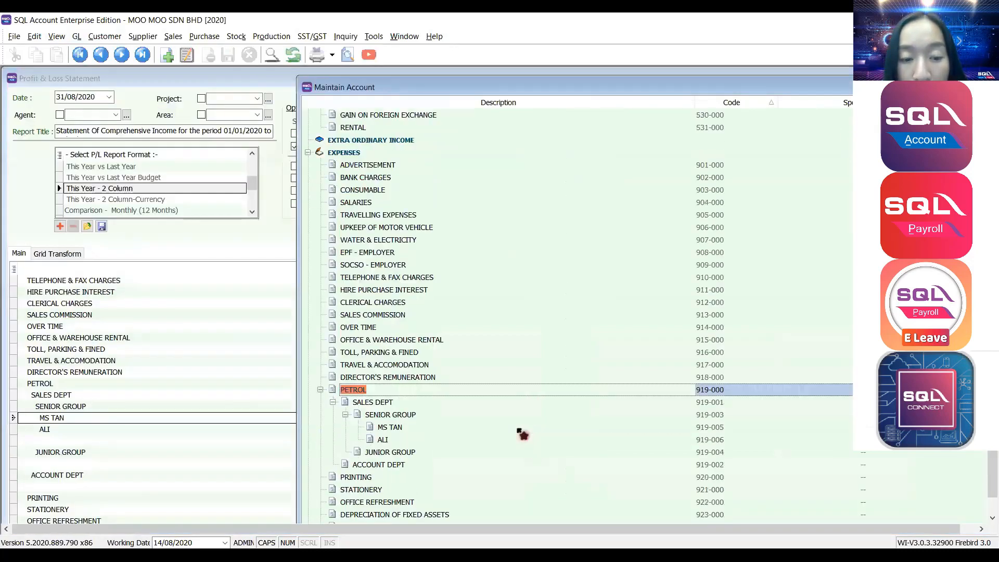
Browse the PETROL sub-accounts such as SALES DEPT and SENIOR GROUP, then close Maintain Account.
scroll(508, 427, down, 2)
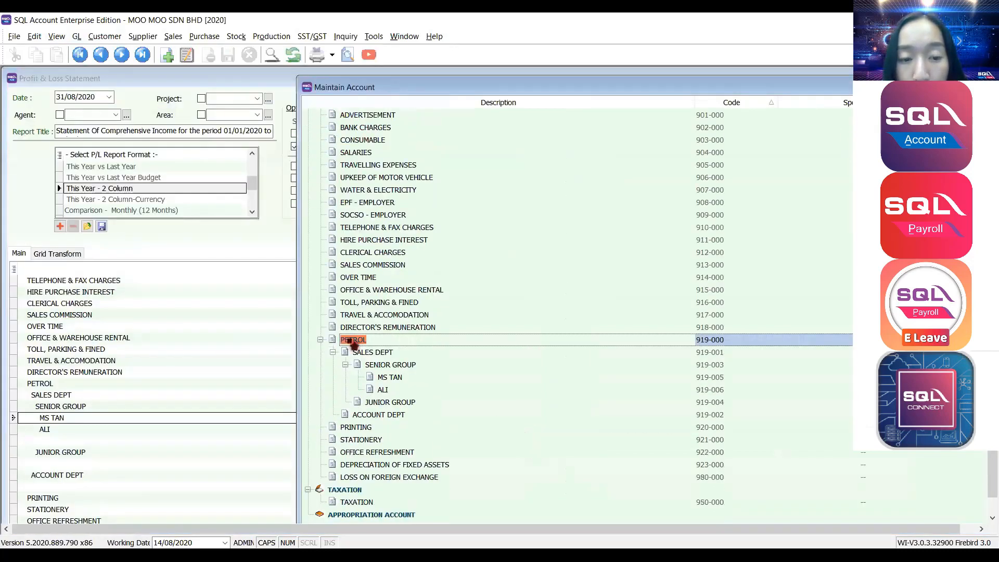
click(352, 353)
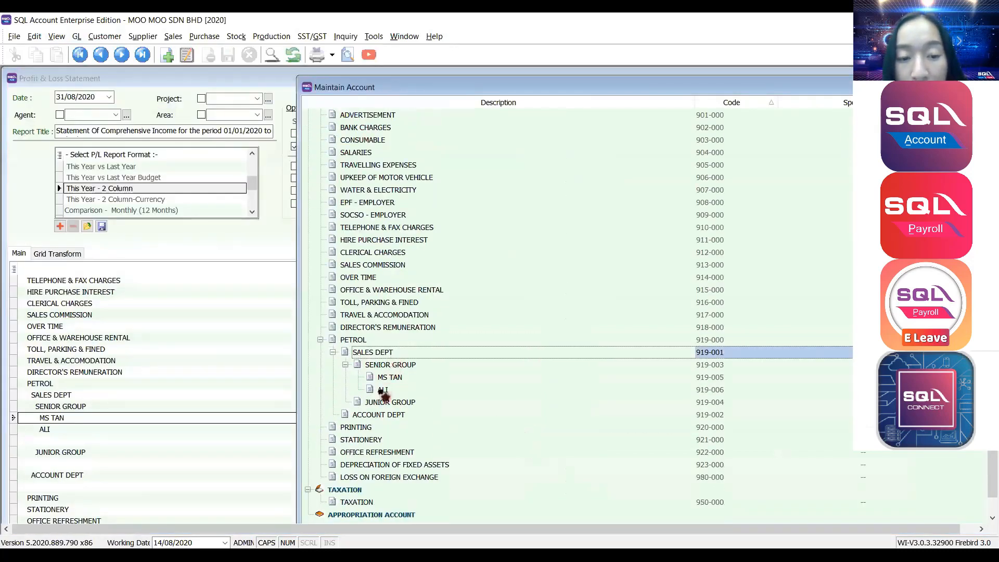
click(378, 415)
click(379, 367)
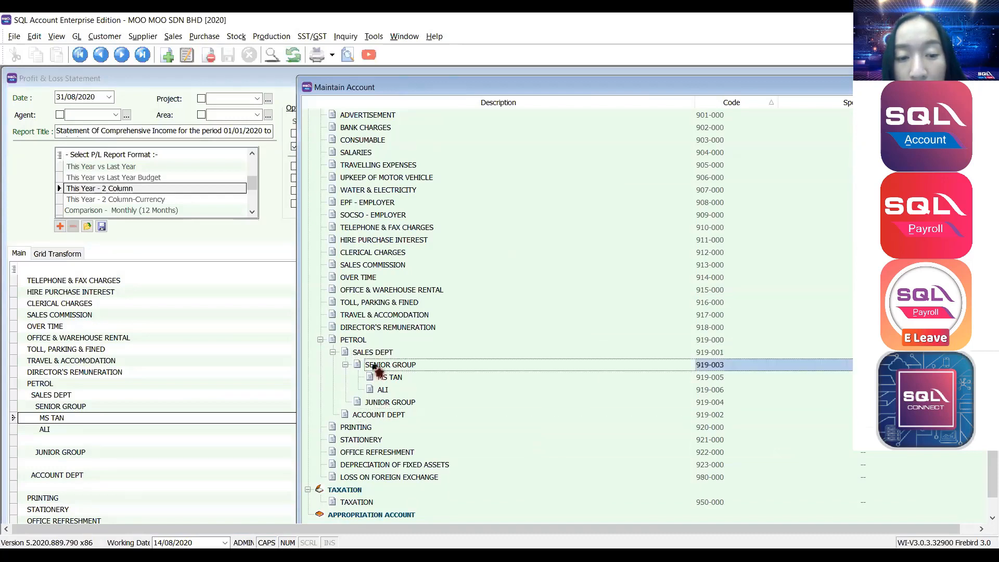
click(387, 407)
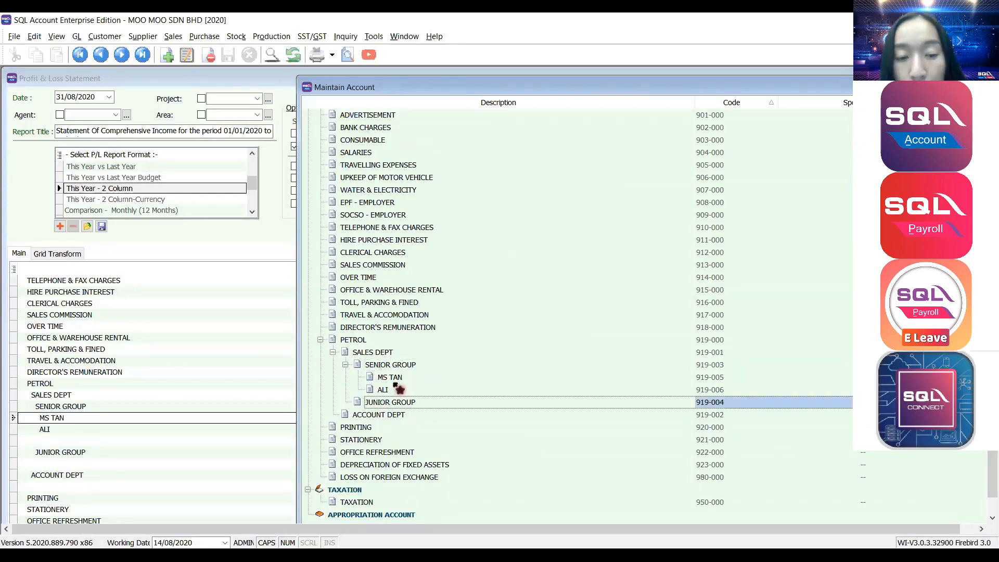
click(386, 381)
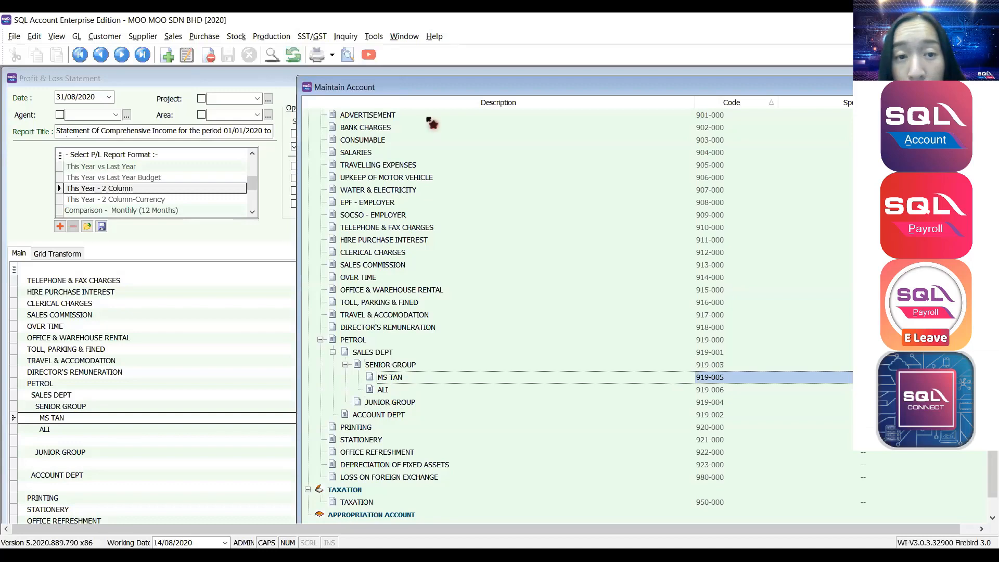
click(293, 107)
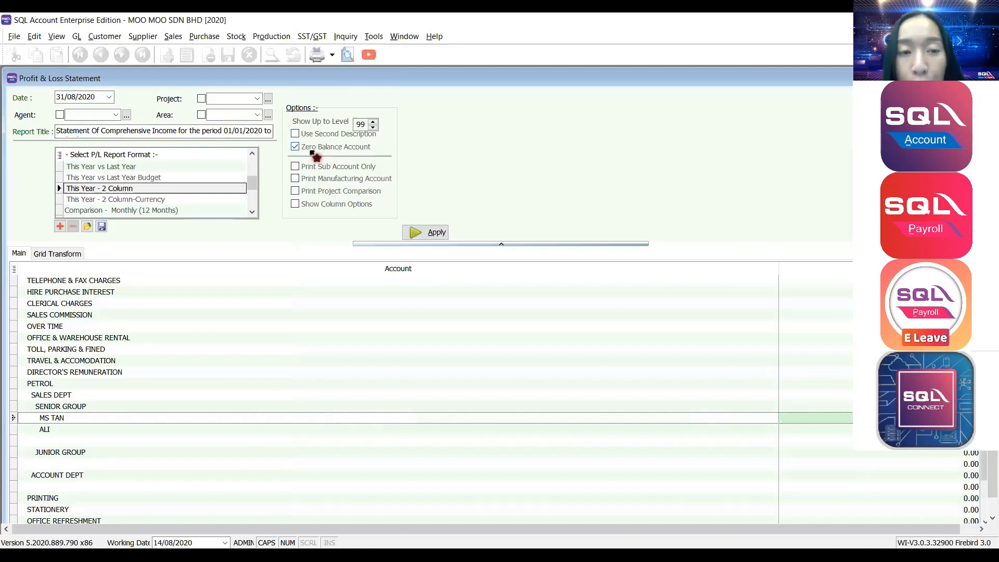
scroll(199, 425, down, 3)
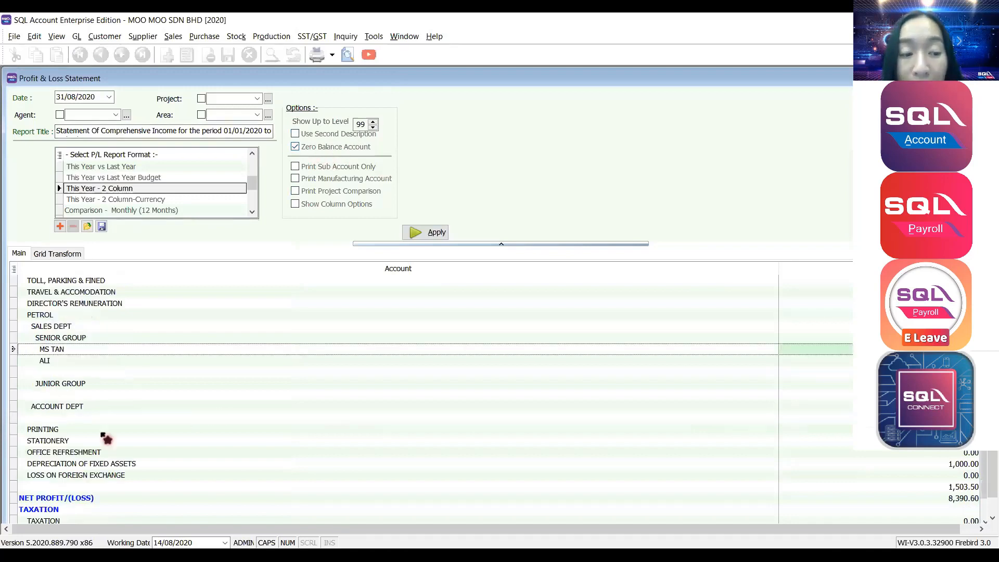
scroll(95, 346, up, 2)
scroll(96, 348, up, 5)
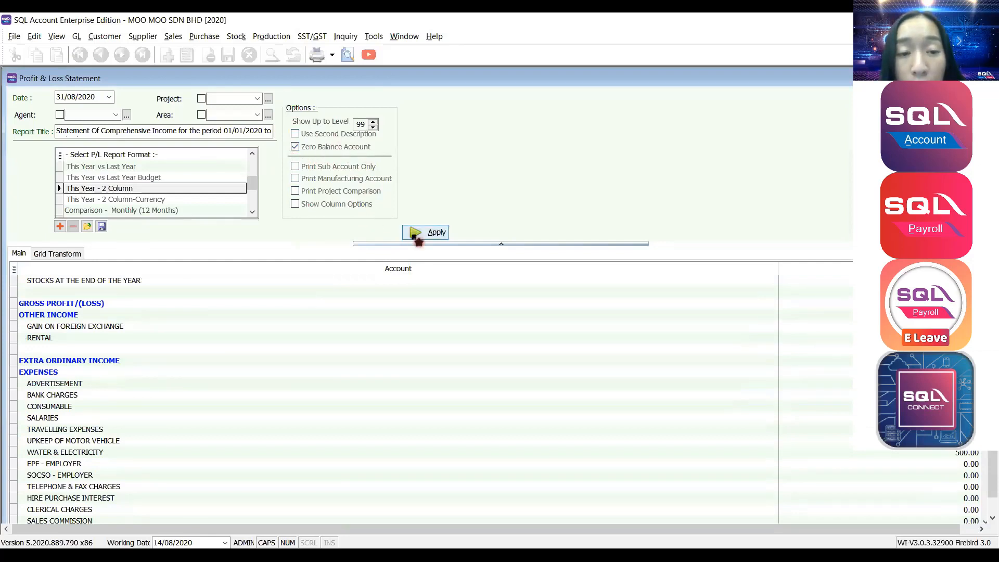
scroll(397, 339, down, 6)
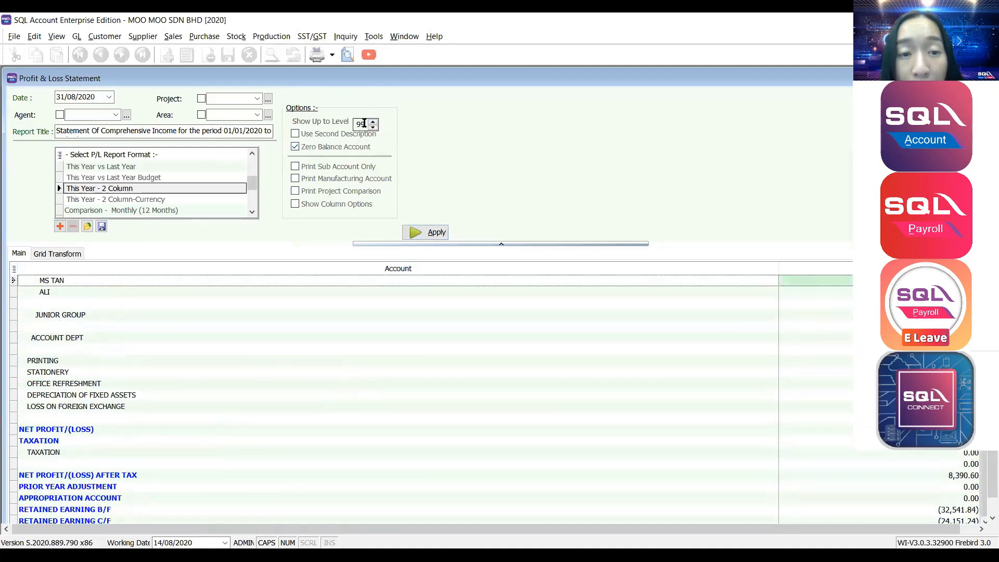
double_click(364, 124)
text(2)
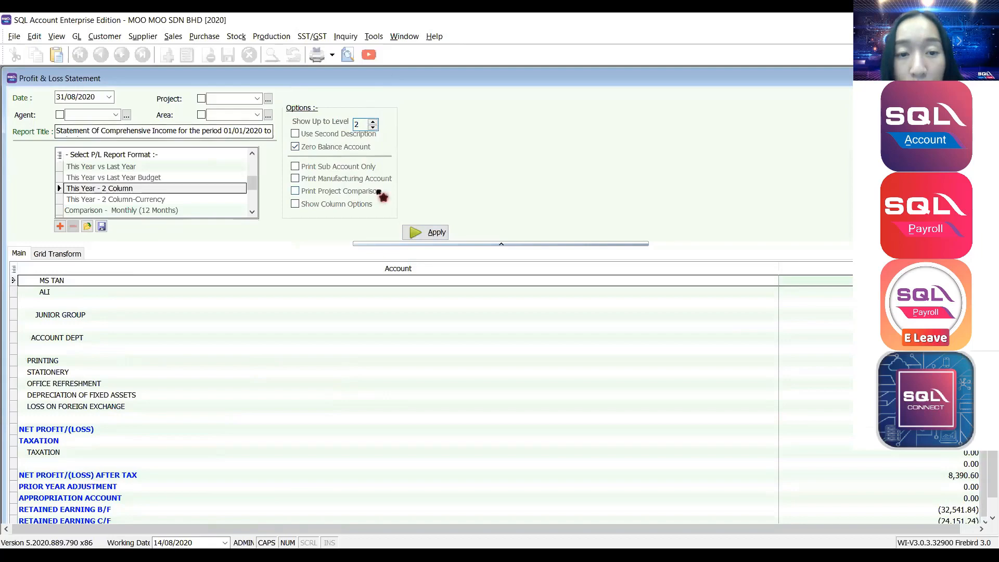
click(426, 233)
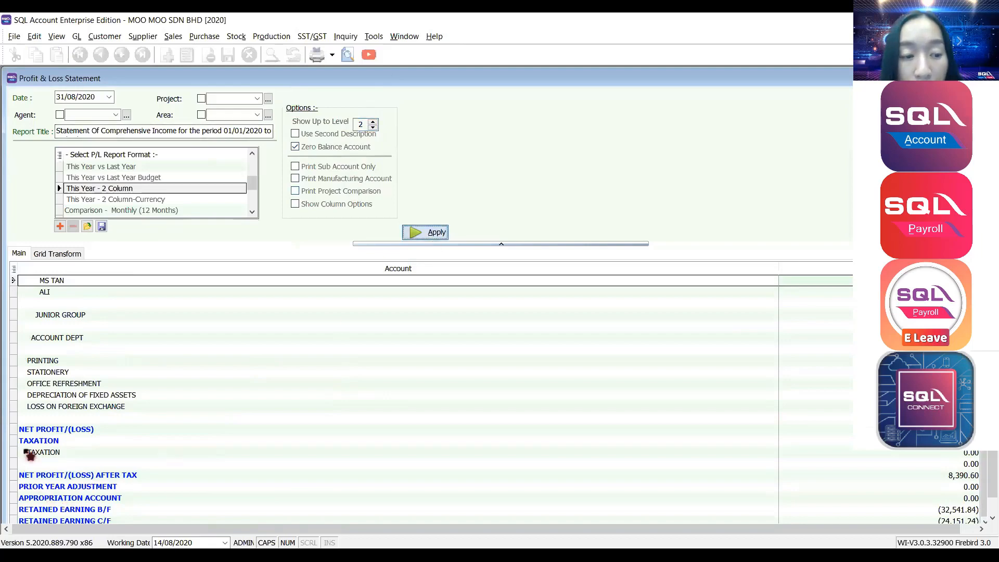
scroll(71, 372, down, 15)
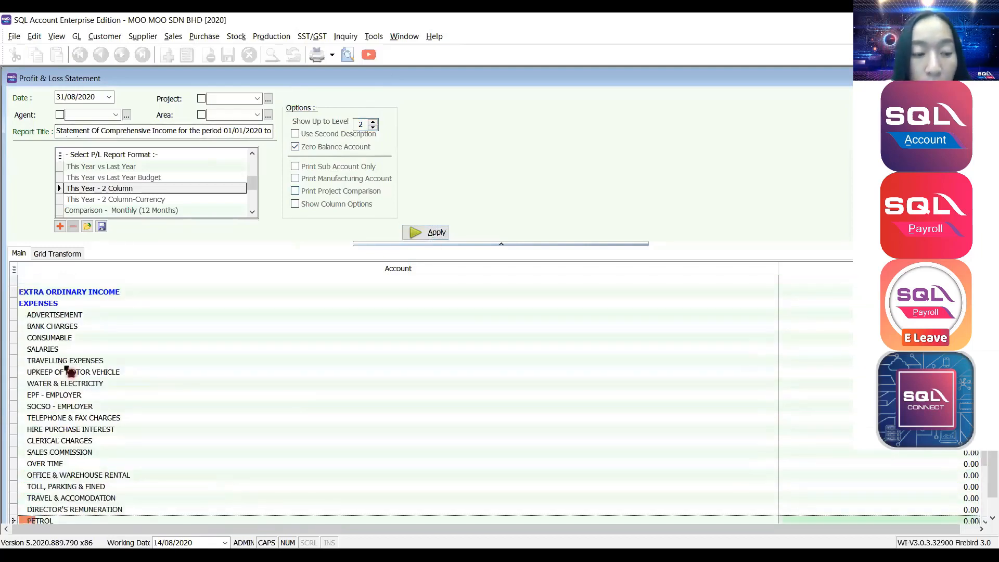
scroll(71, 372, down, 4)
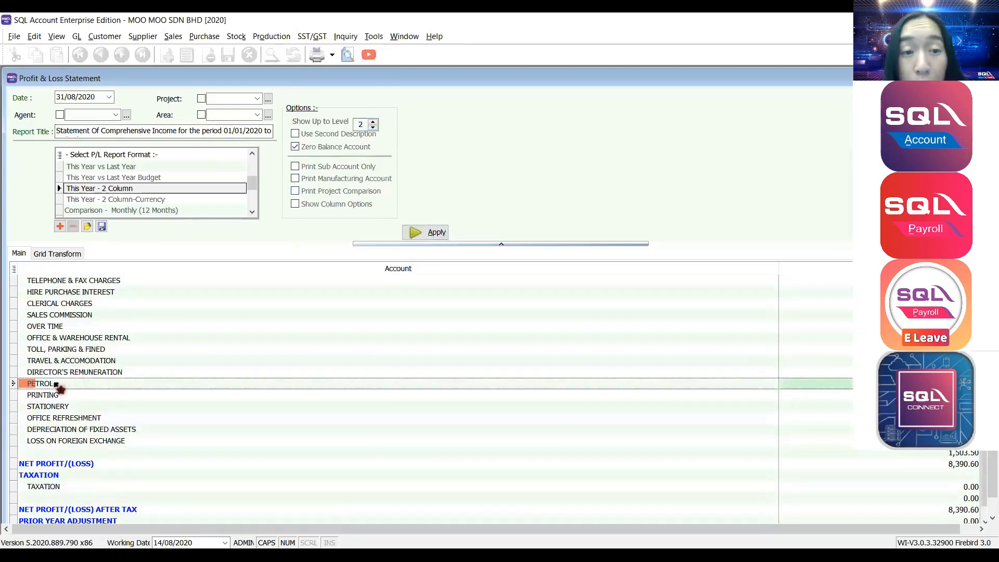
click(372, 121)
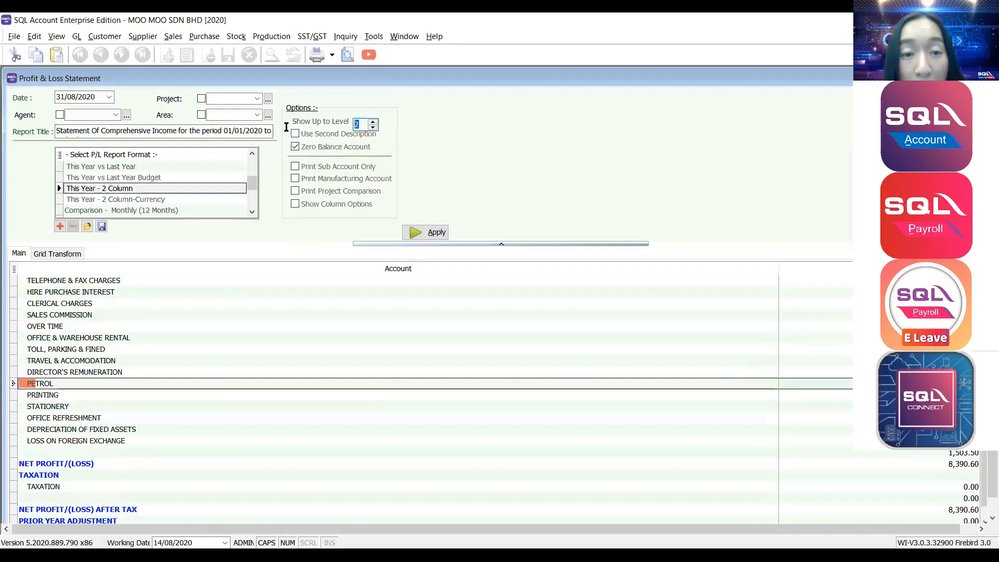
click(420, 233)
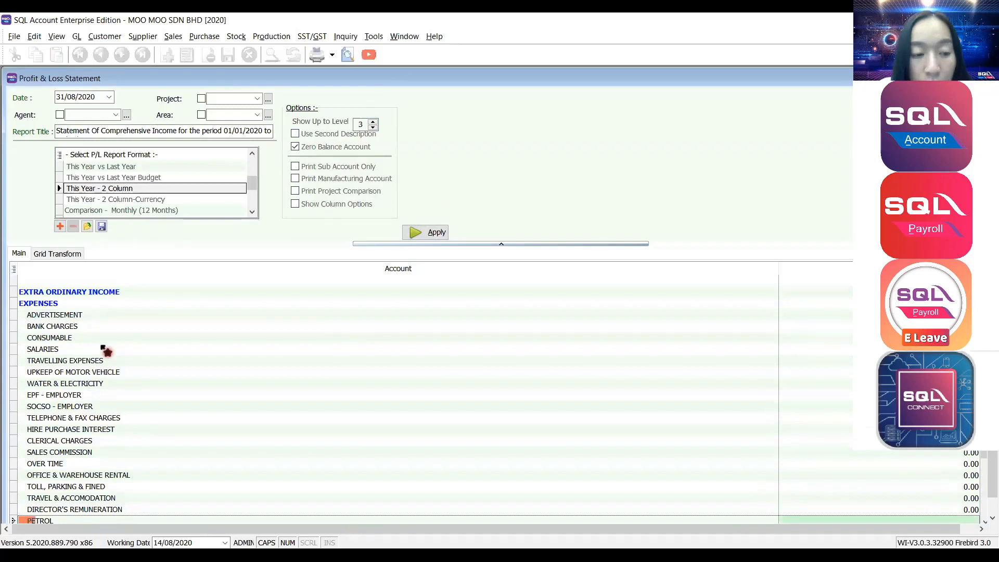
scroll(104, 350, down, 5)
click(52, 361)
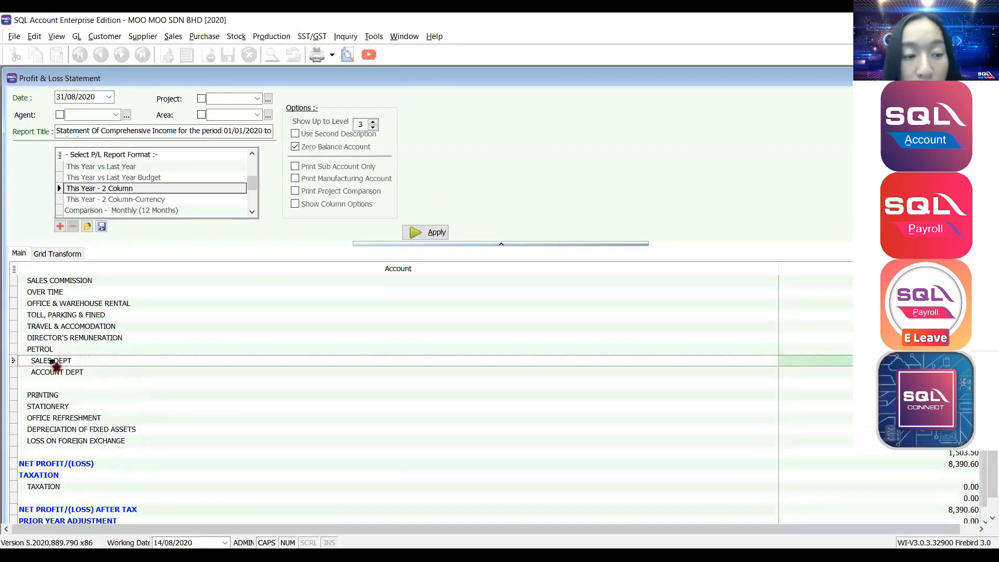
click(52, 372)
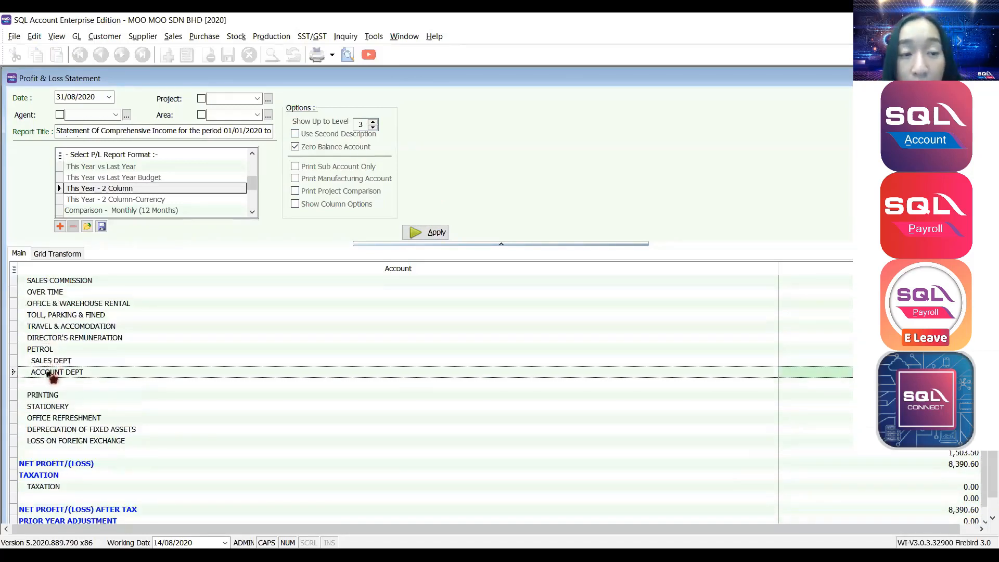
double_click(358, 126)
text(4)
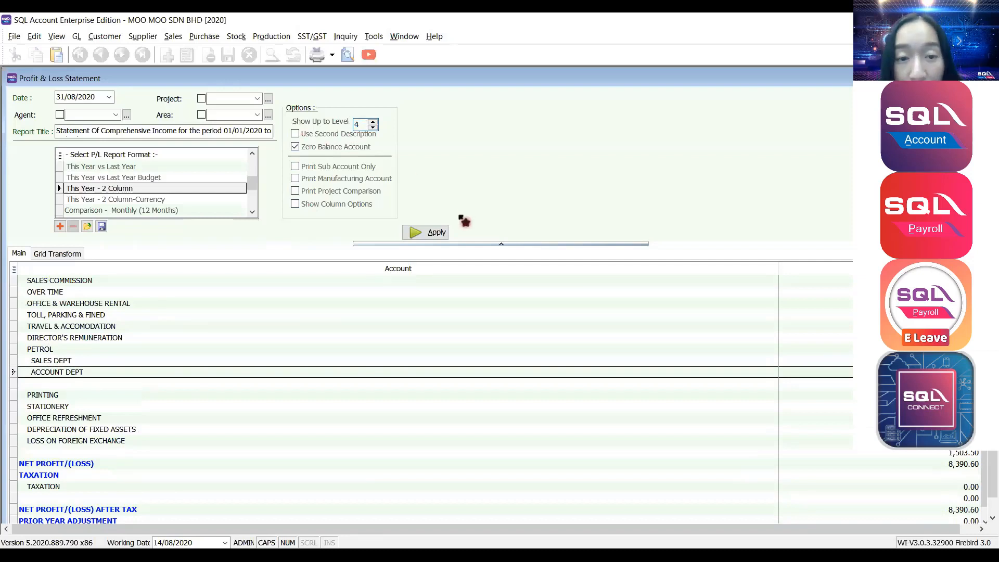
click(436, 236)
click(91, 365)
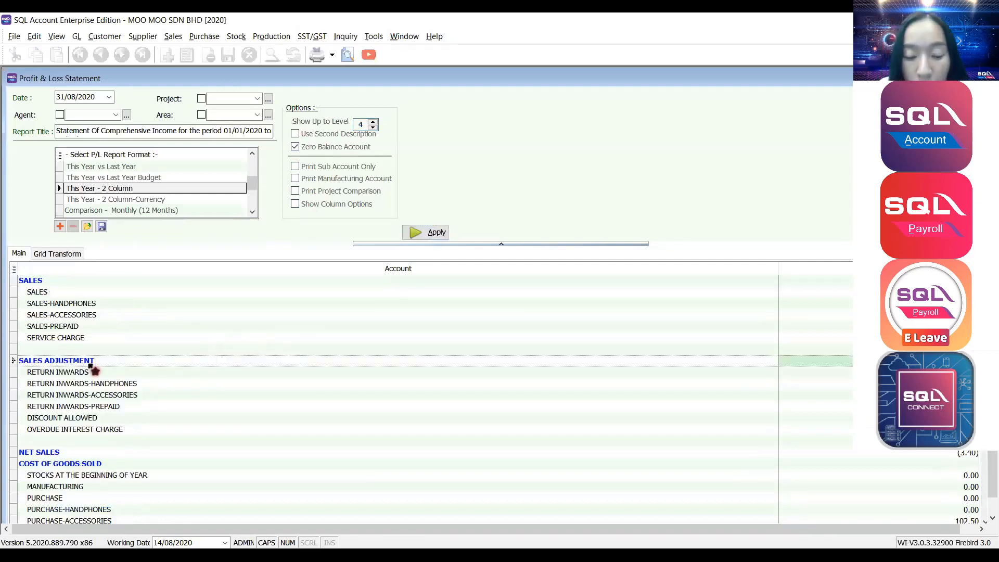
scroll(92, 369, down, 5)
scroll(94, 369, down, 4)
click(60, 406)
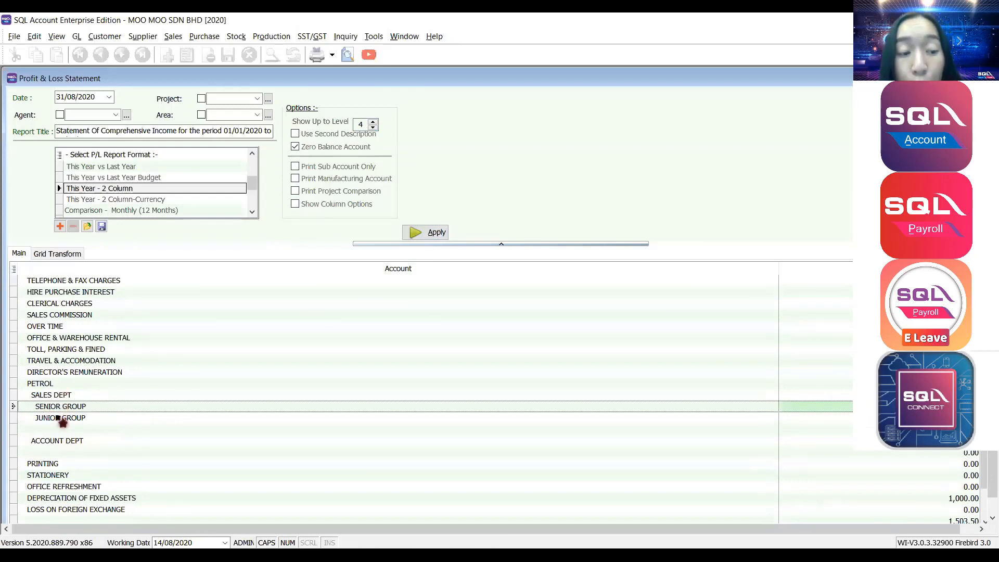
click(61, 419)
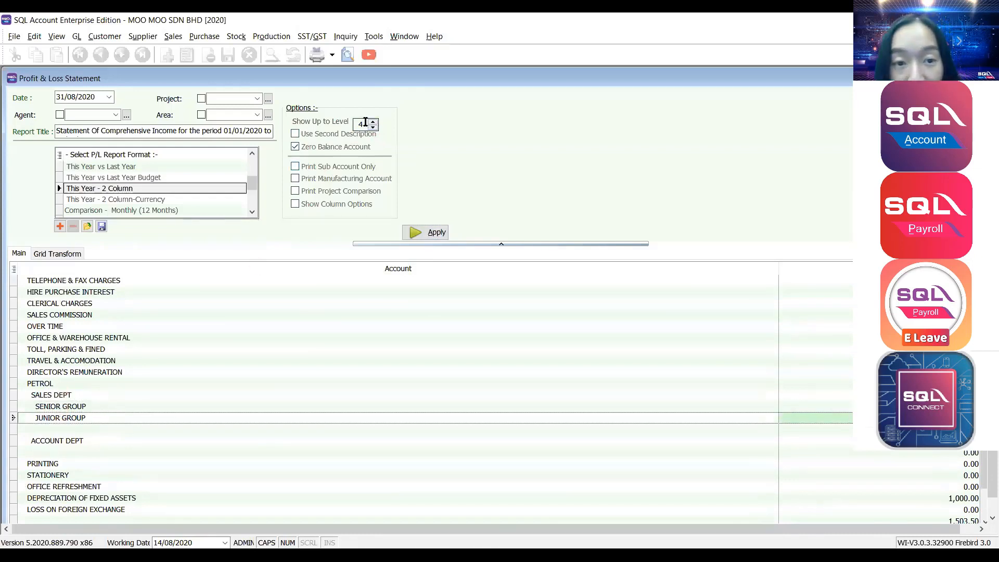
double_click(366, 121)
text(99)
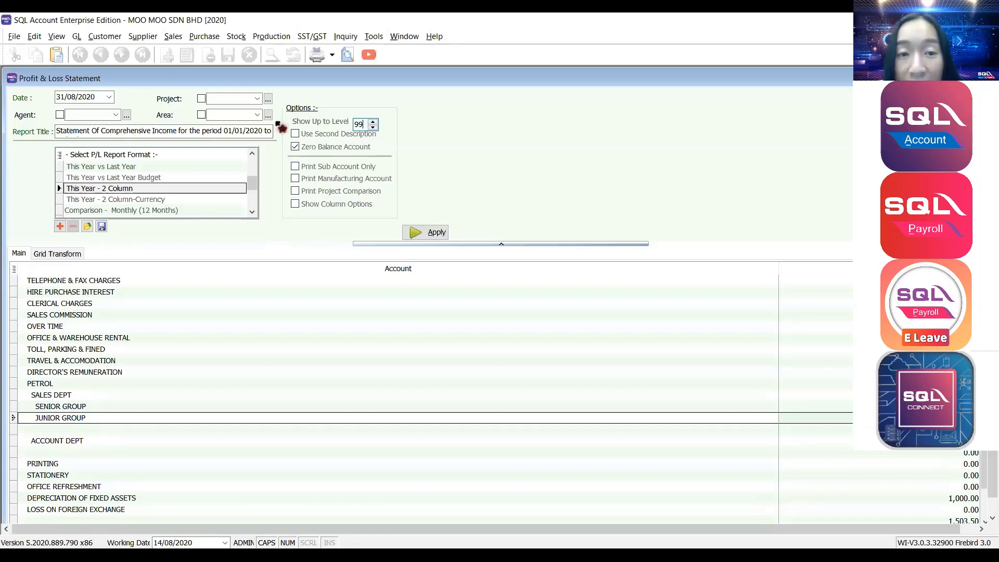
click(426, 233)
scroll(151, 408, down, 7)
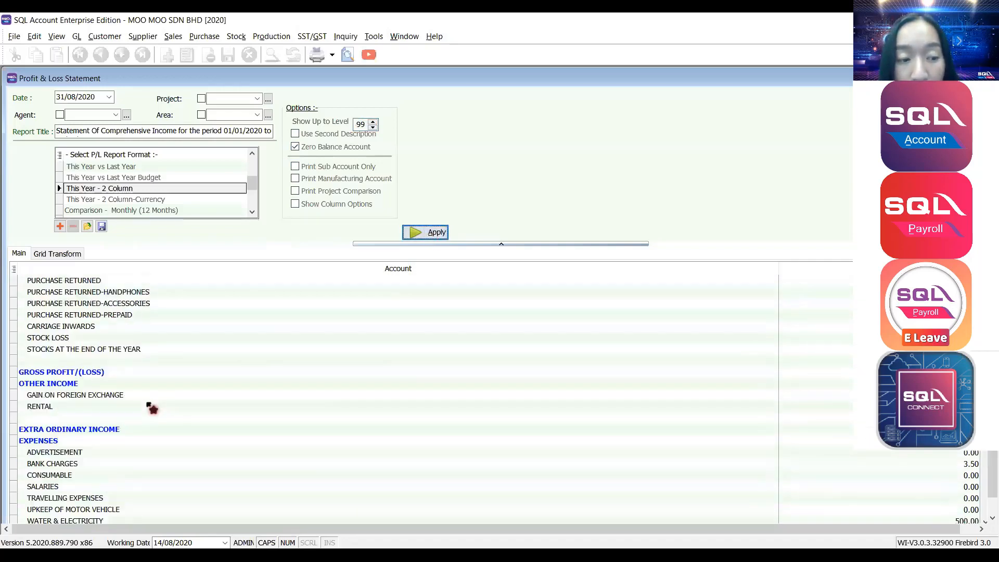
scroll(150, 405, down, 8)
scroll(57, 359, up, 3)
click(52, 386)
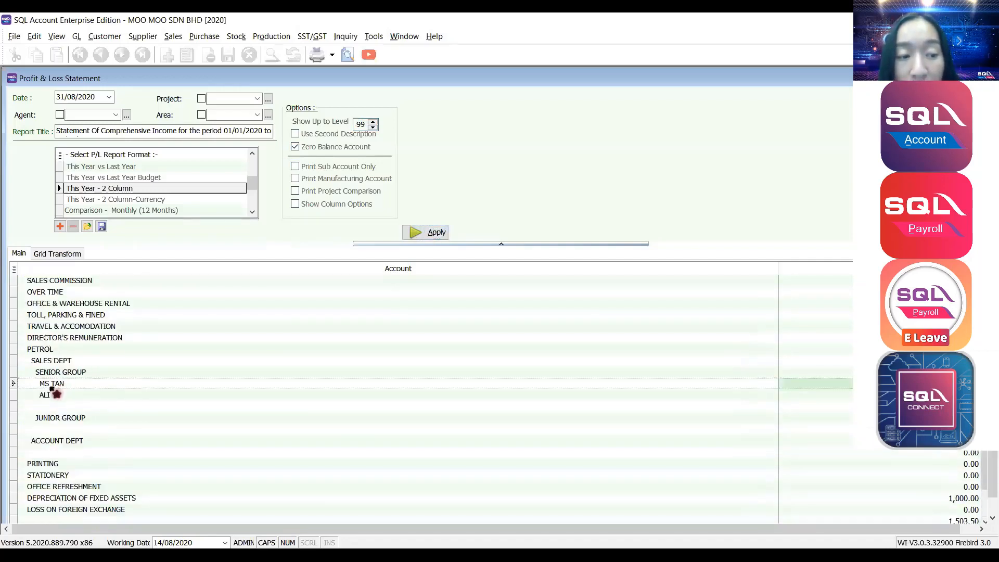
click(53, 397)
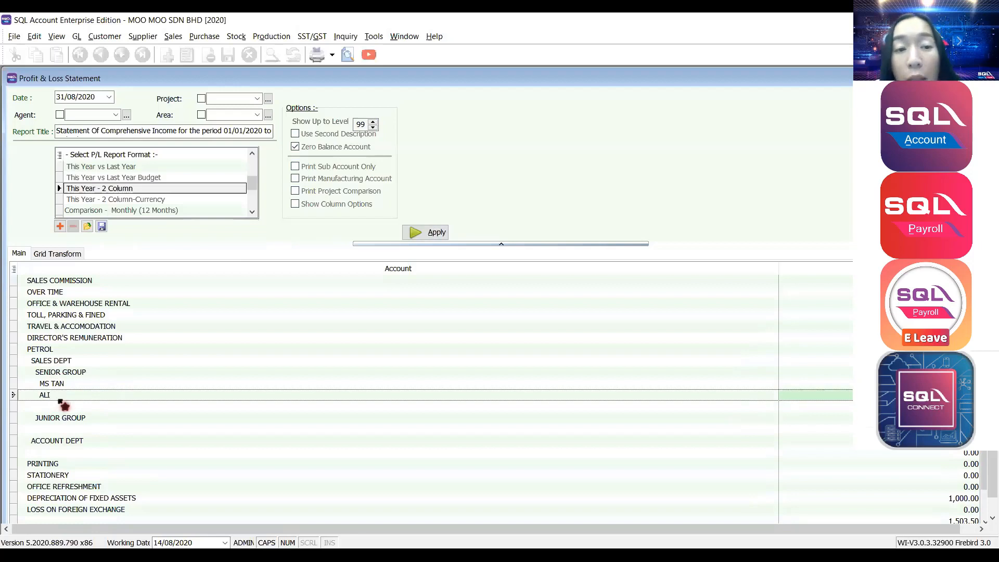
click(54, 362)
click(46, 350)
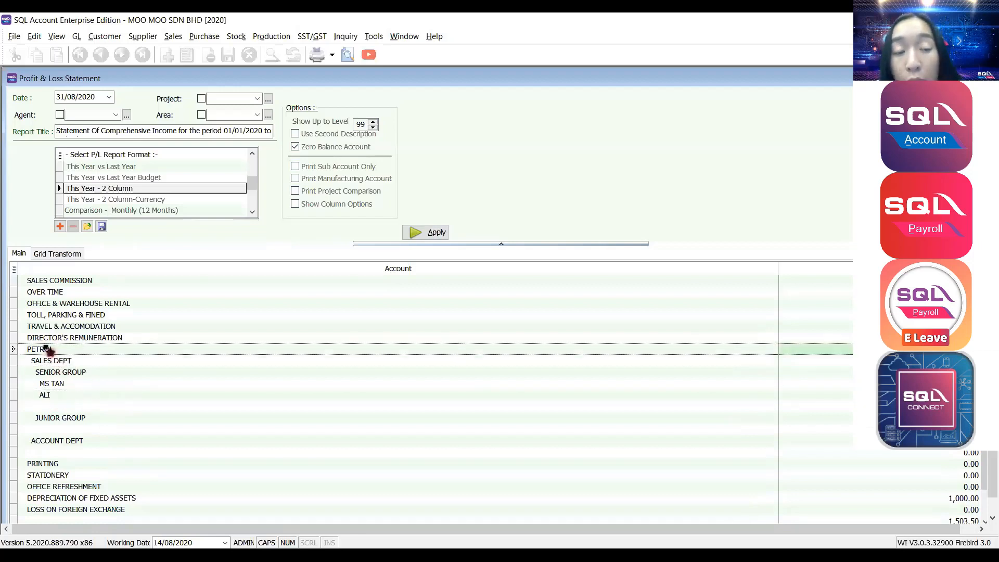
click(55, 362)
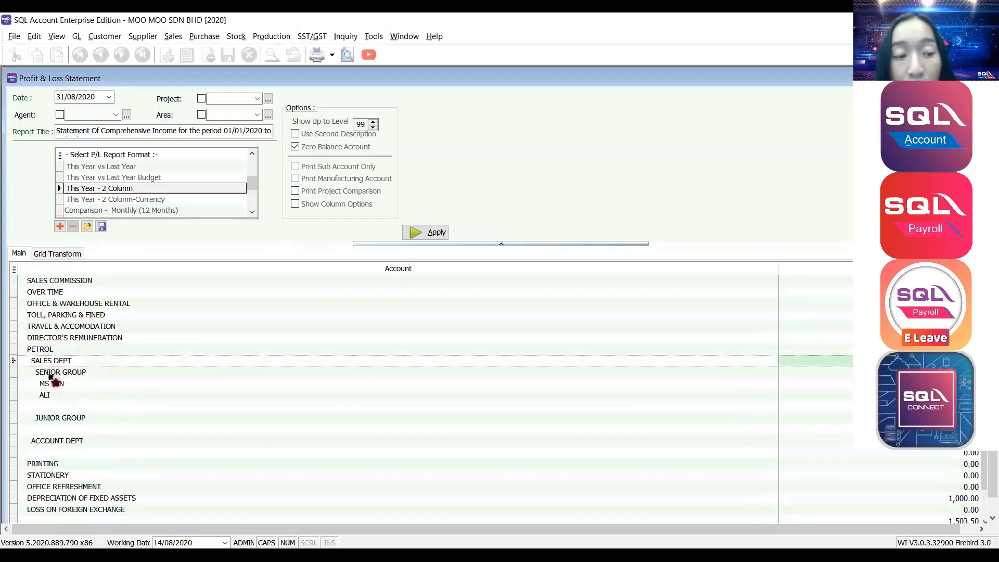
click(52, 374)
click(52, 387)
click(54, 396)
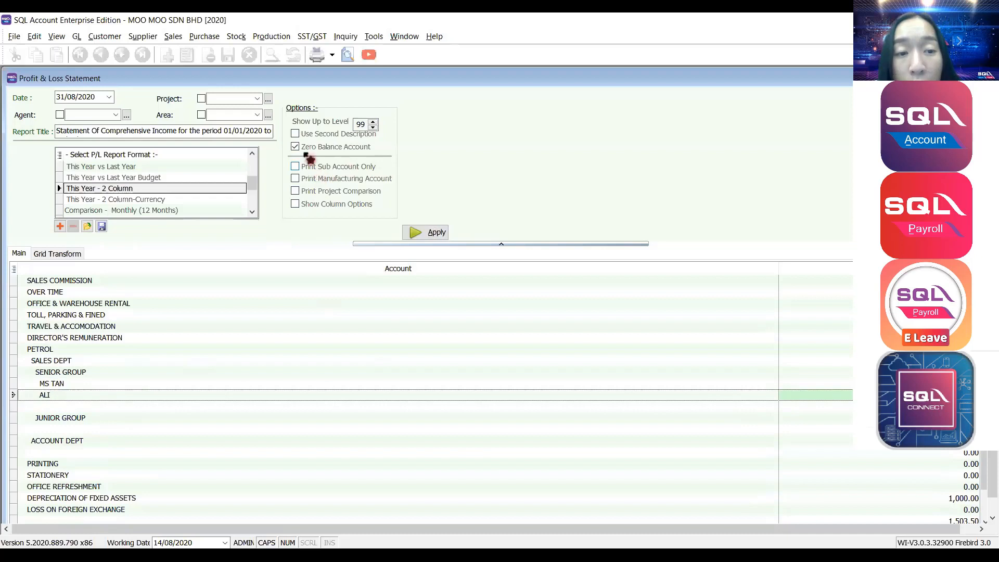
Exclude zero-balance accounts, try Print Sub Account Only, then switch it back off.
click(295, 148)
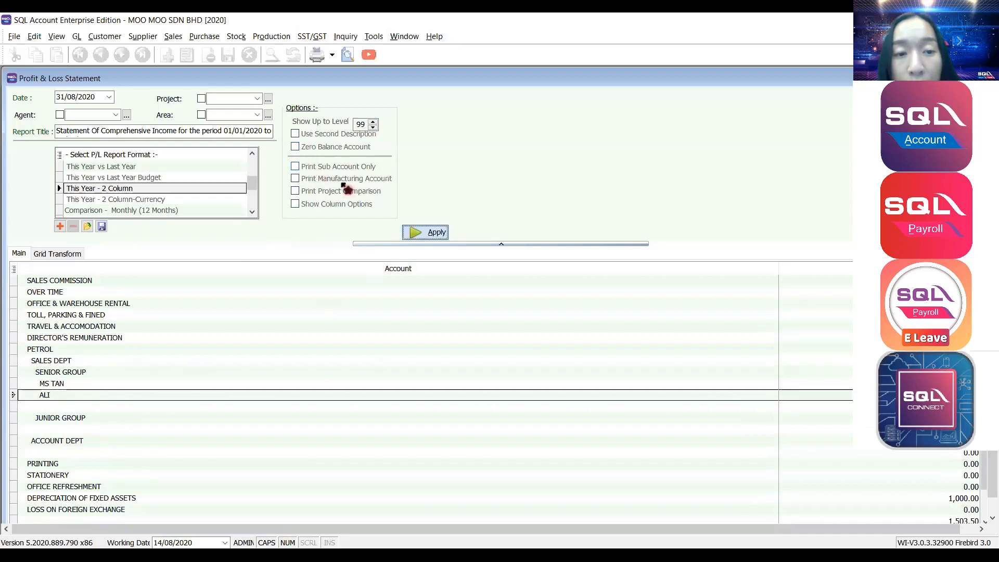
click(320, 168)
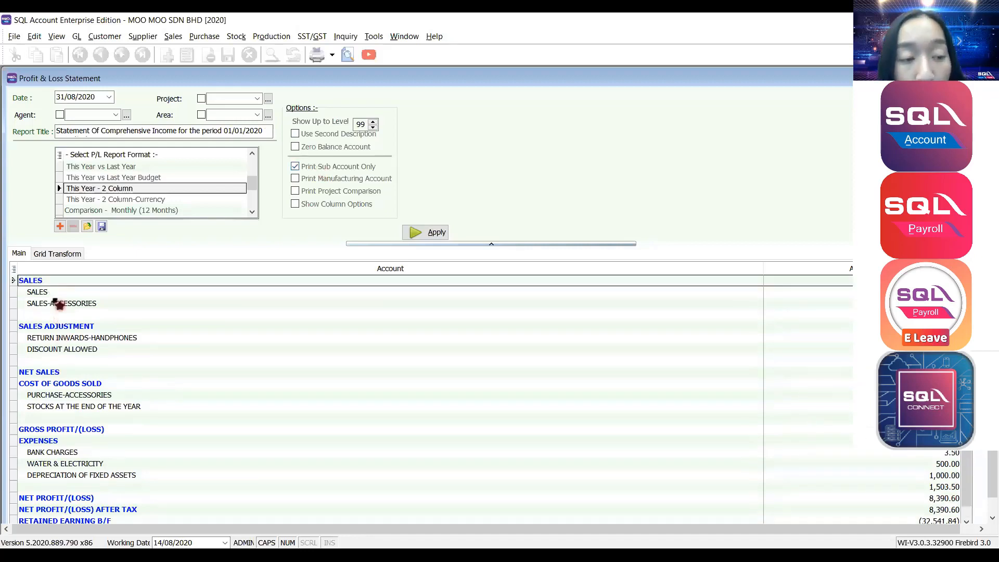
scroll(55, 295, down, 1)
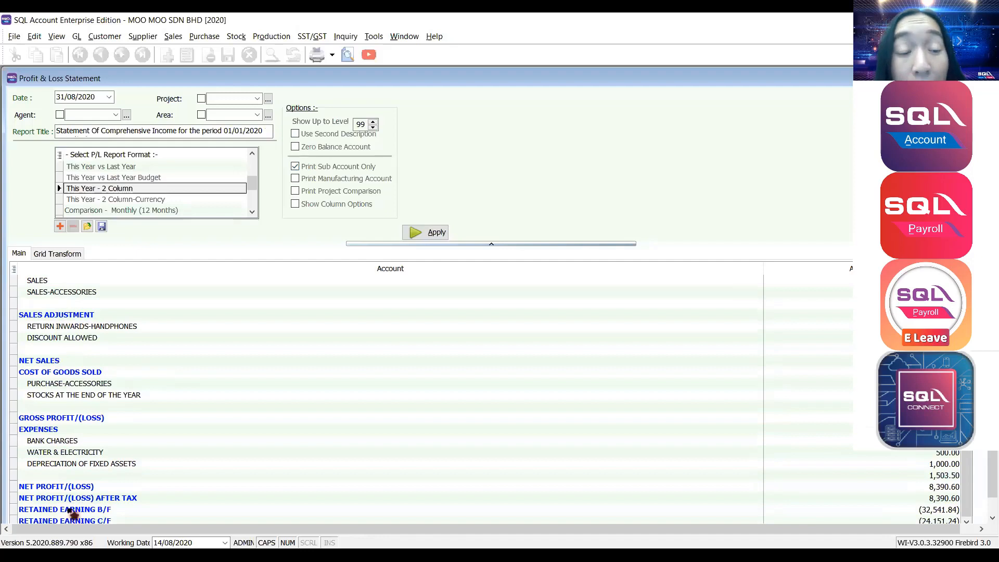
scroll(139, 363, up, 1)
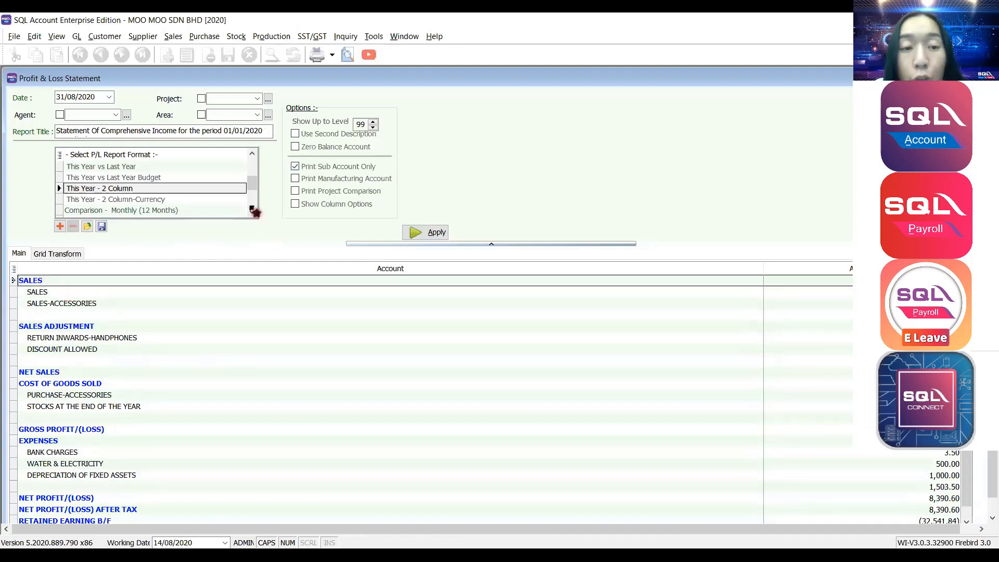
click(302, 169)
Untick Print Sub Account Only, expand the first sub-account group, and refresh the report.
click(299, 170)
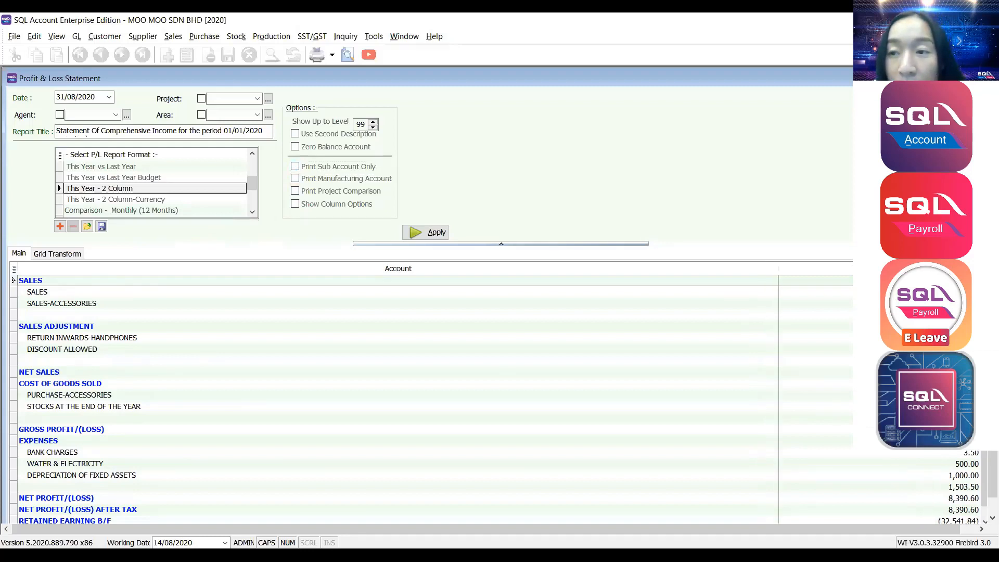
drag(996, 531, 987, 522)
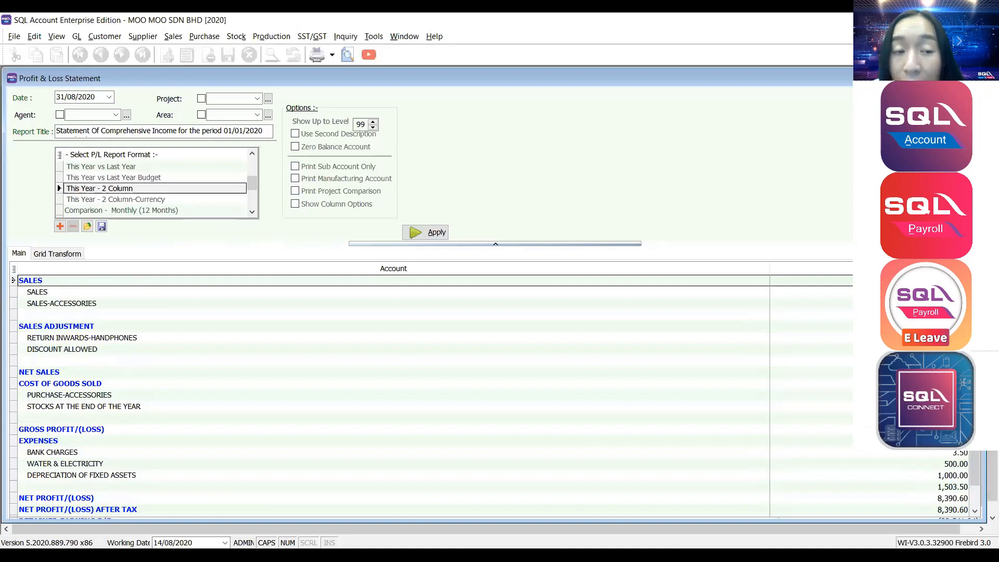
click(293, 167)
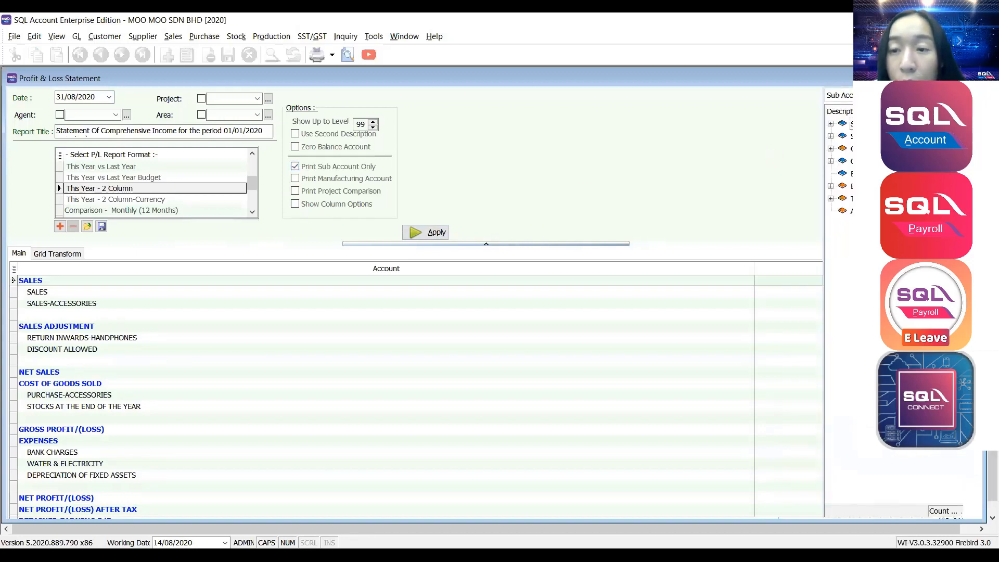
click(831, 124)
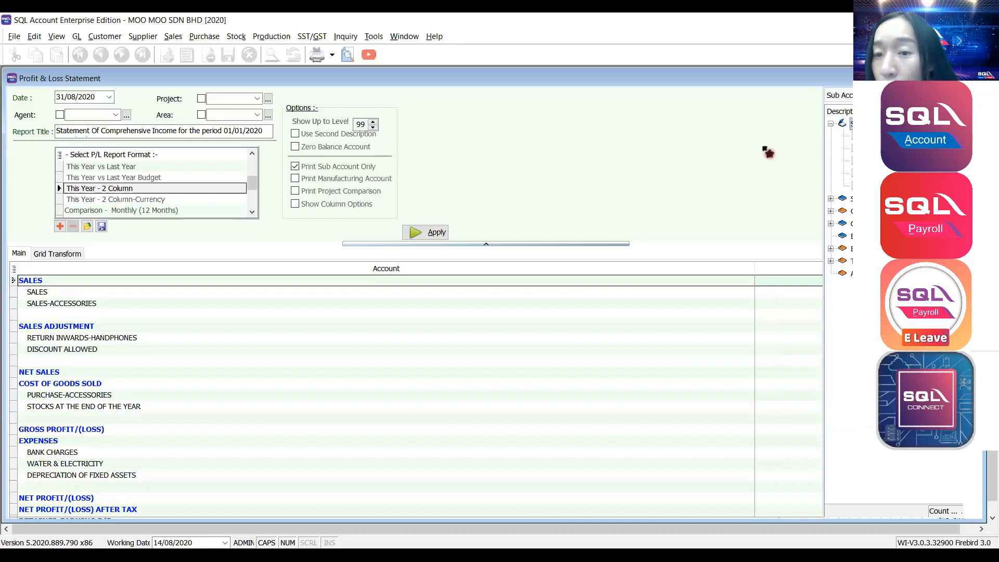
click(429, 232)
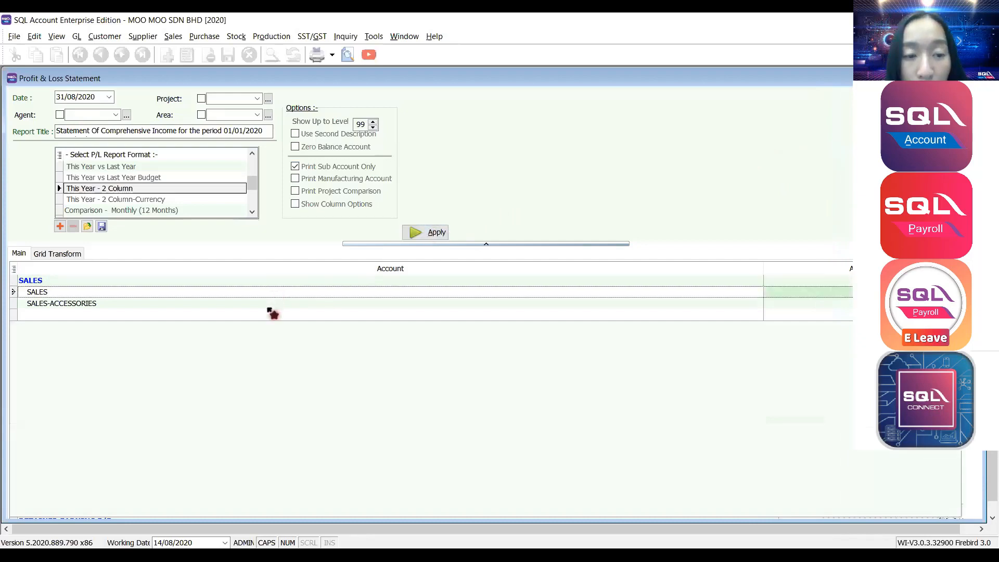
click(152, 283)
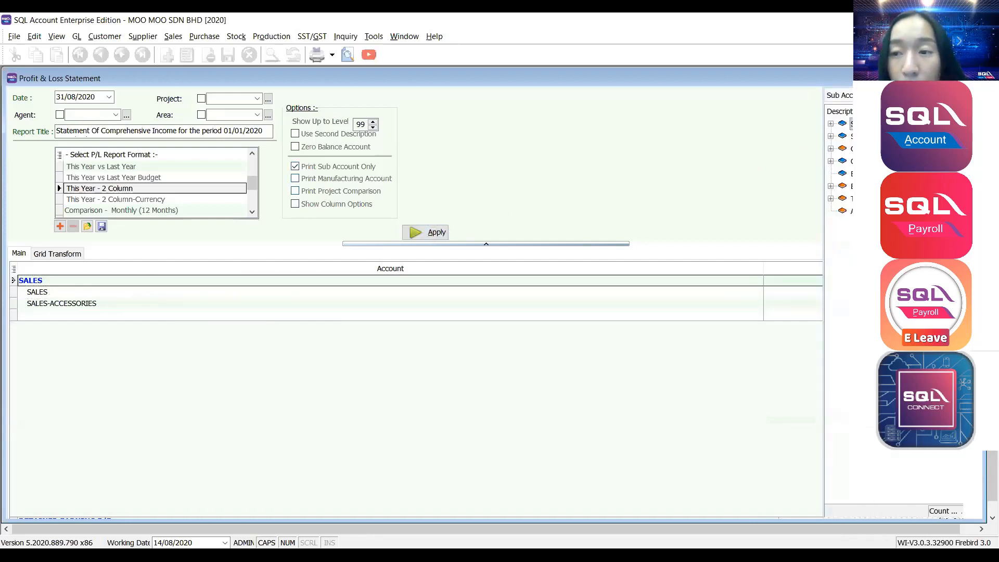
Tick Print Manufacturing Account and apply to retitle the report as the Manufacturing Account.
click(831, 123)
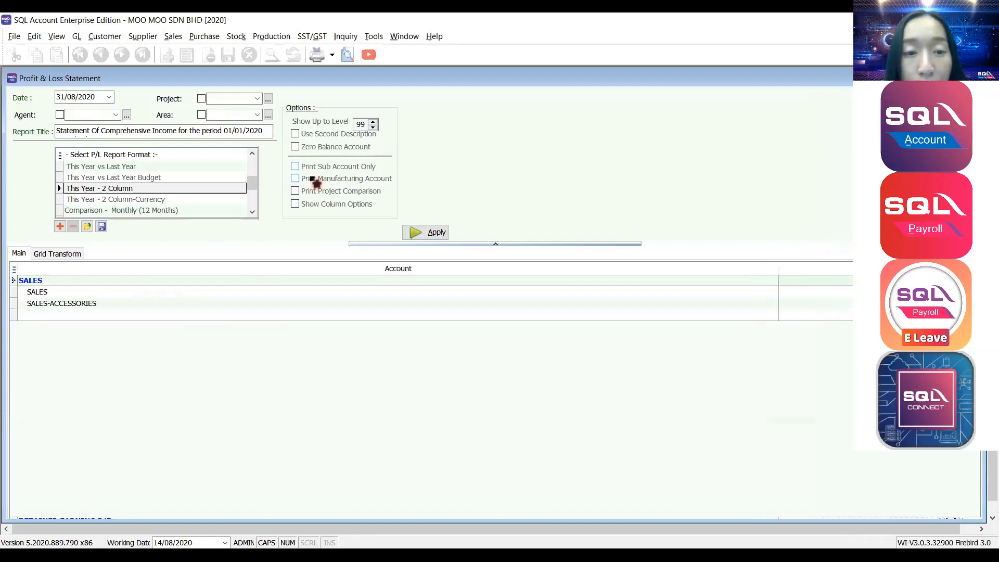
click(311, 178)
click(415, 233)
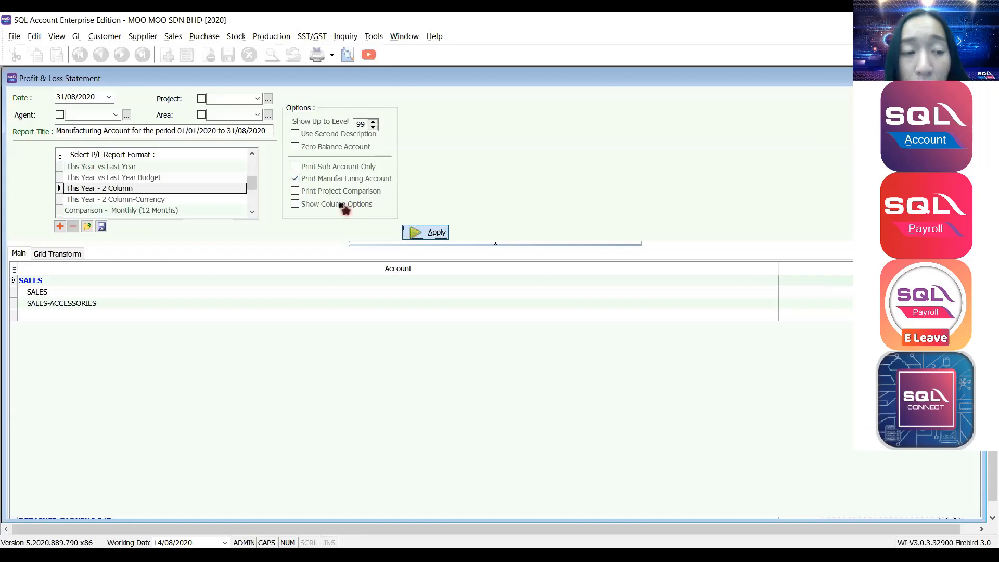
Check the MANUFACTURING accounts in the Maintain Account chart of accounts.
click(88, 40)
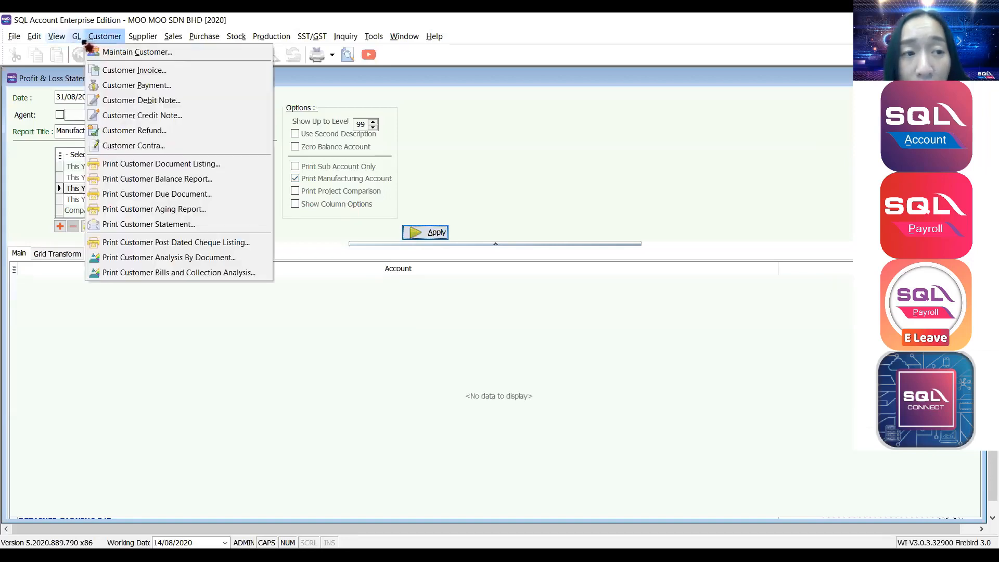
mouse_move(78, 40)
click(102, 52)
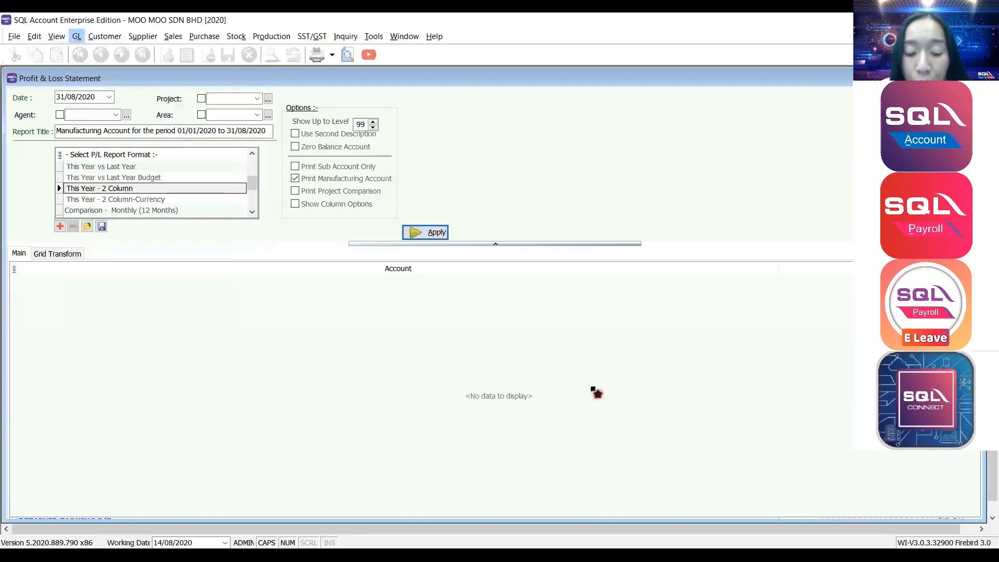
scroll(597, 394, down, 3)
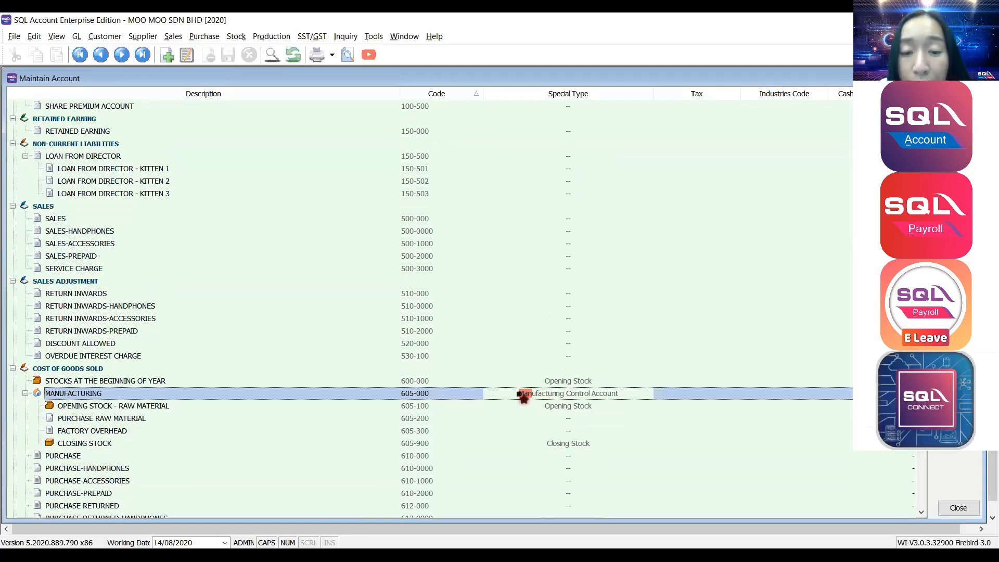
scroll(240, 393, down, 1)
scroll(240, 393, down, 1)
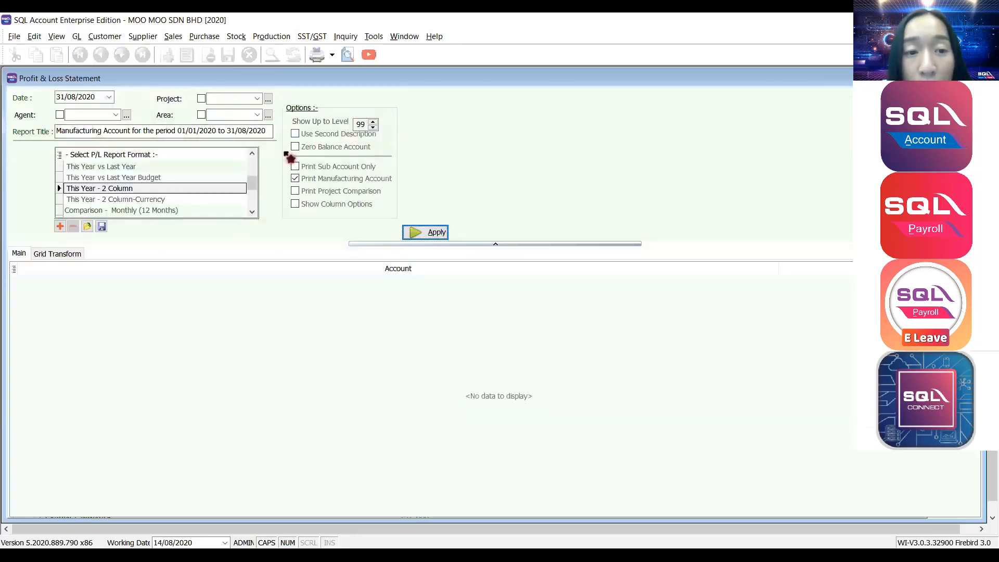
Include zero-balance accounts, refresh, then turn Print Manufacturing Account off.
click(295, 147)
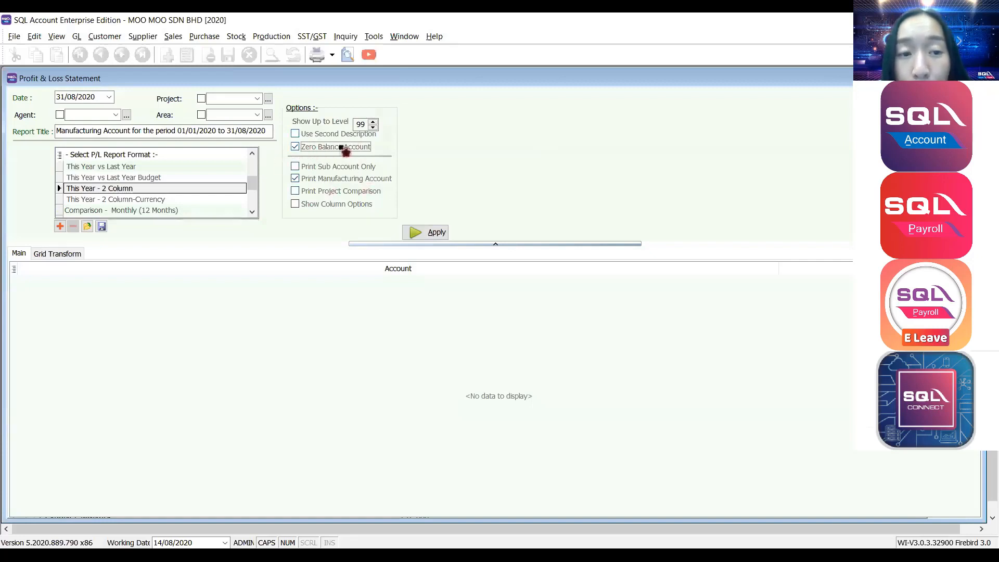
click(424, 236)
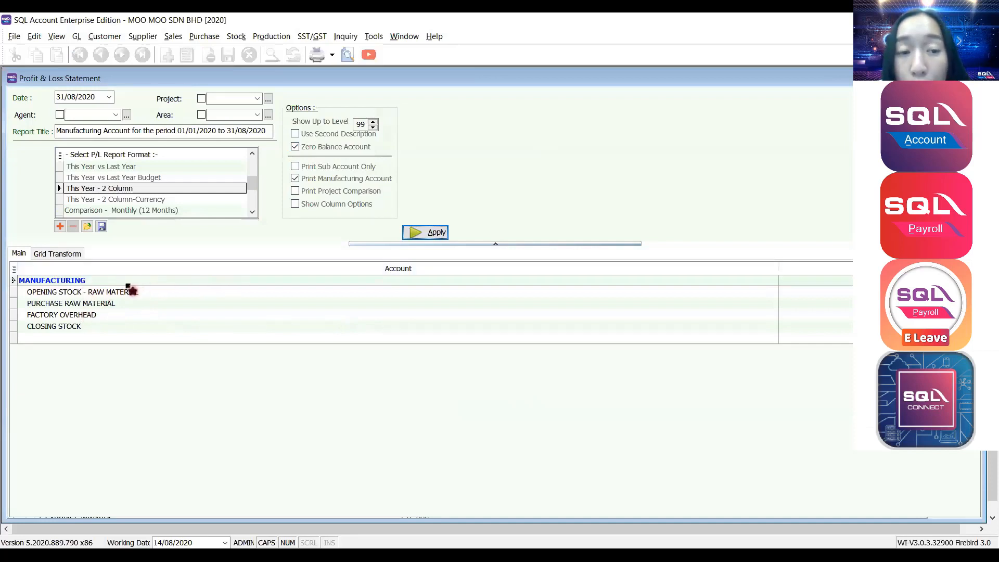
click(295, 178)
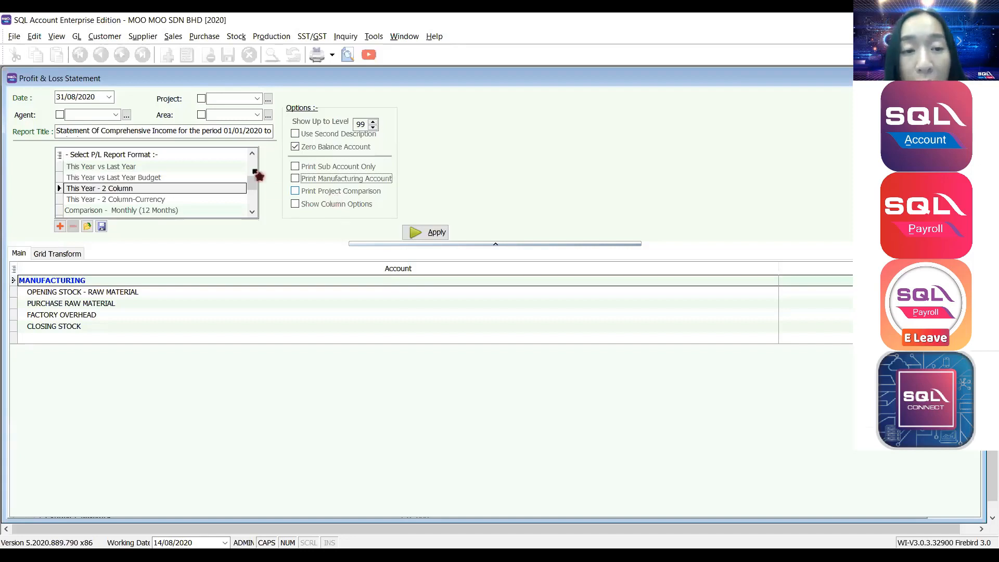
Exclude zero-balance accounts and turn Show Column Options on to reveal the period settings.
click(333, 147)
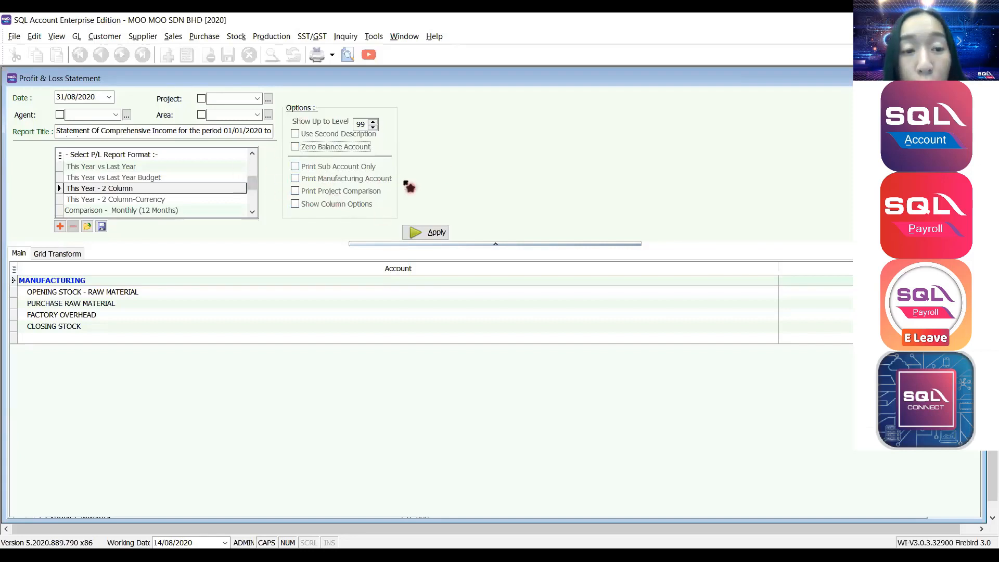
click(314, 205)
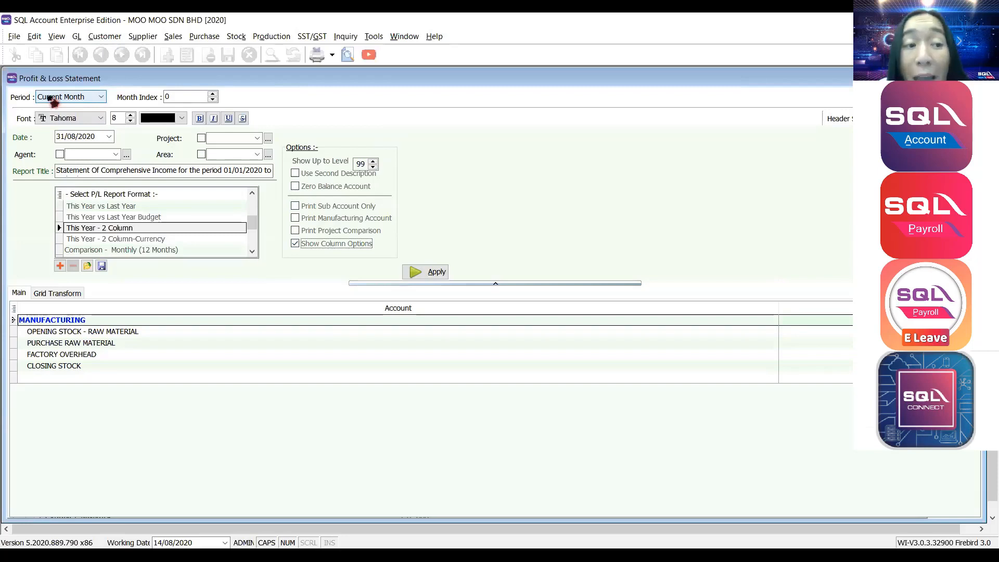
click(295, 244)
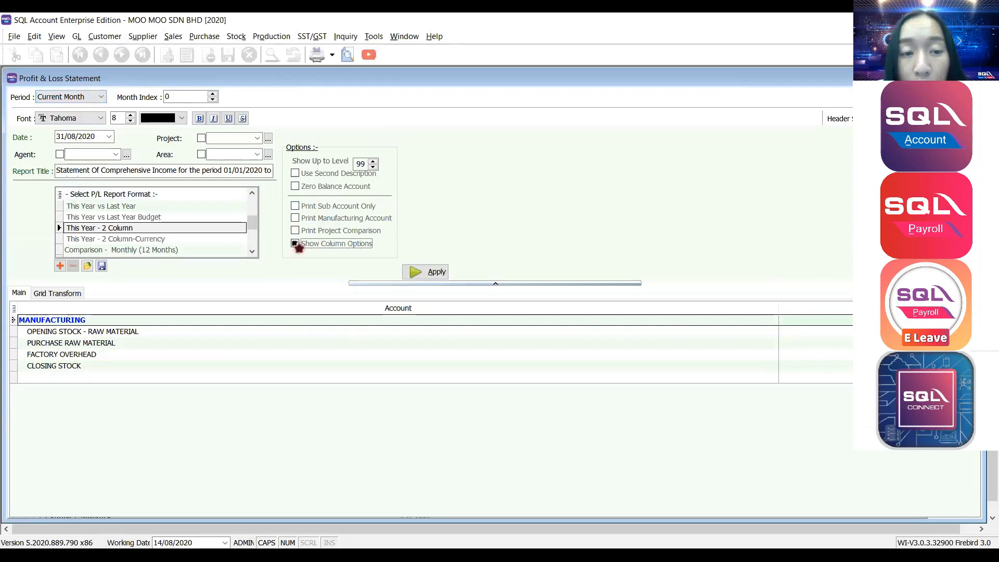
click(295, 204)
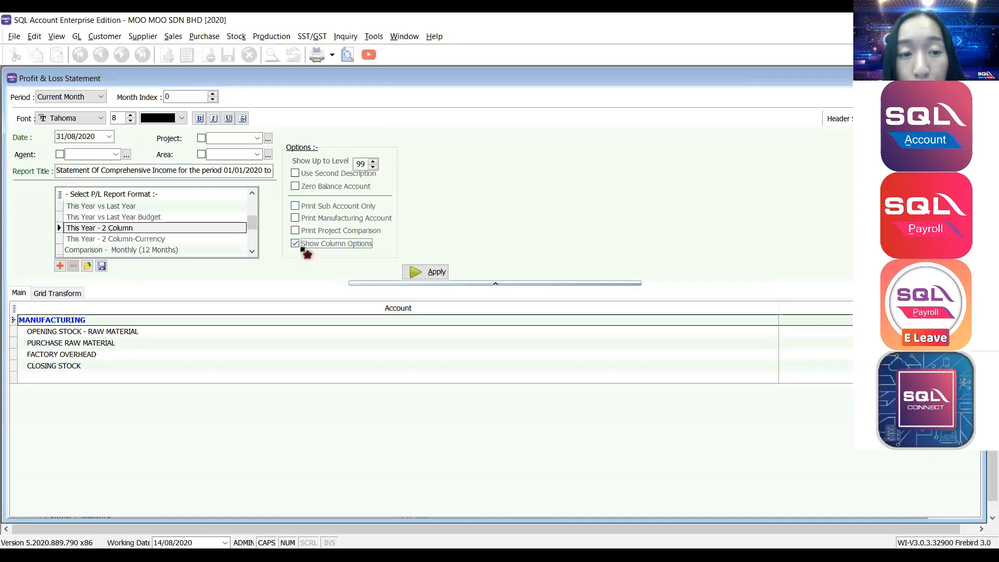
click(69, 97)
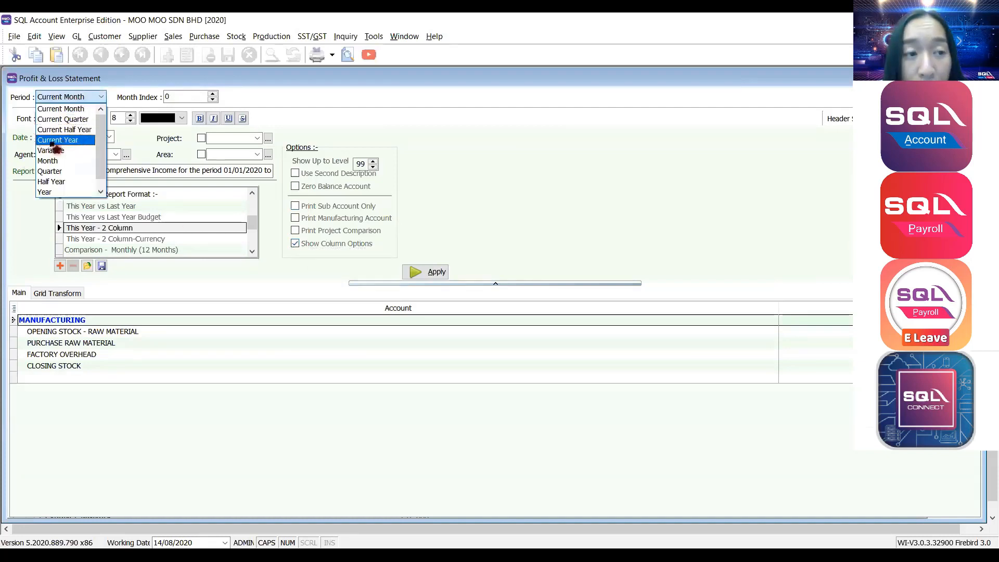
Set the Profit & Loss period to Current Year and pick the Comparison - Project (6 Columns) format.
click(54, 143)
double_click(88, 136)
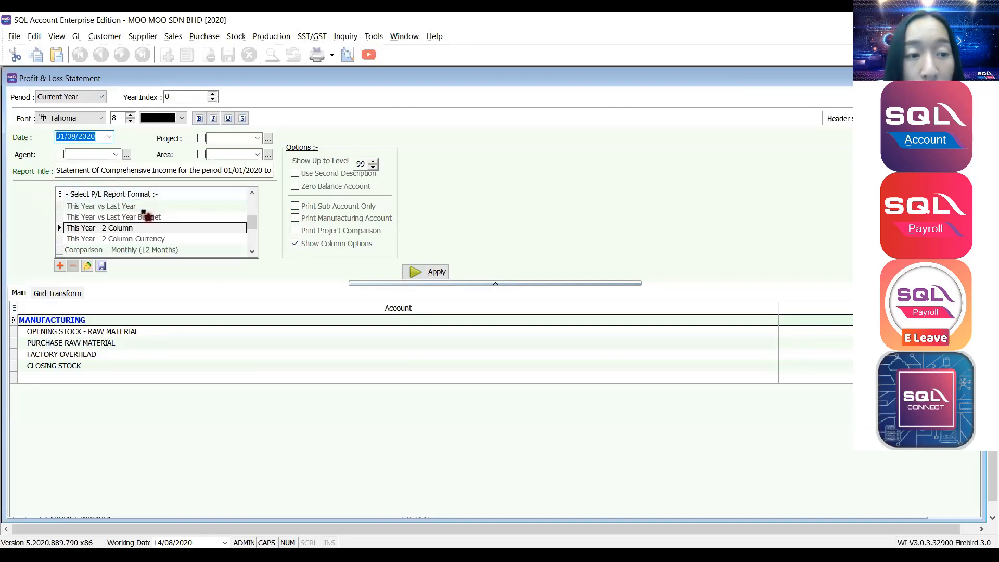
drag(252, 223, 255, 240)
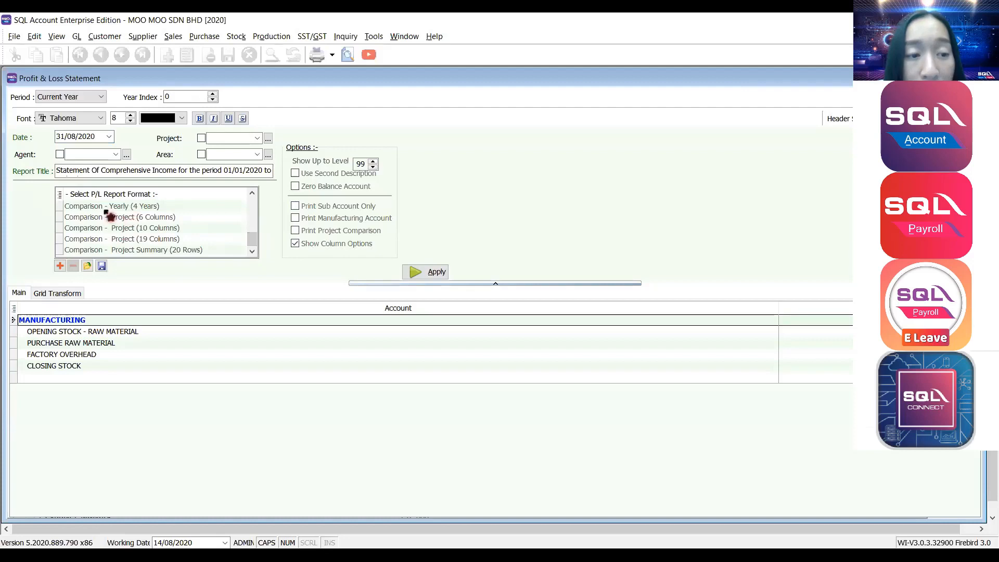
click(81, 217)
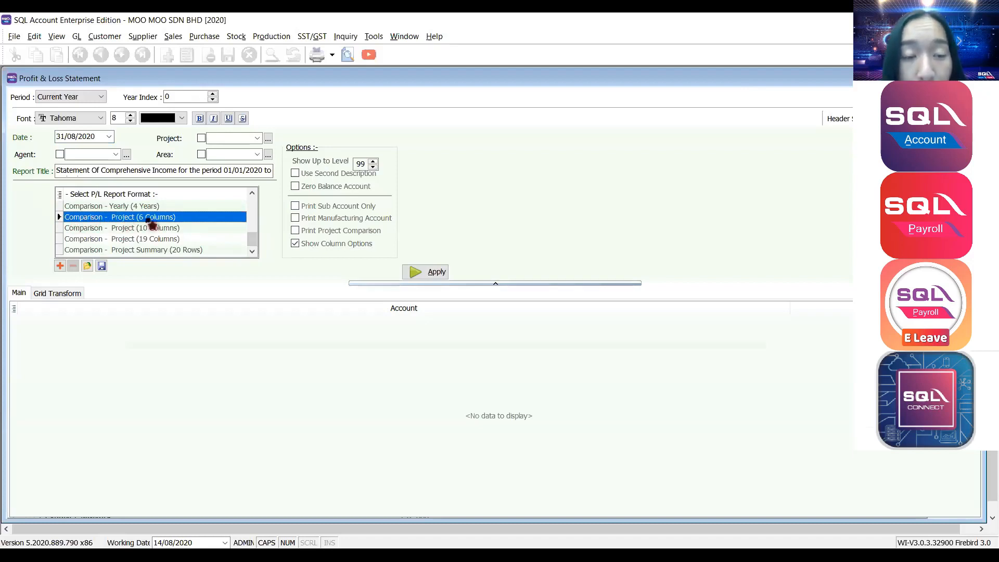
Enable Print Project Comparison, apply it, and preview the report with Total Project and P12W1–P12W5 columns.
click(296, 232)
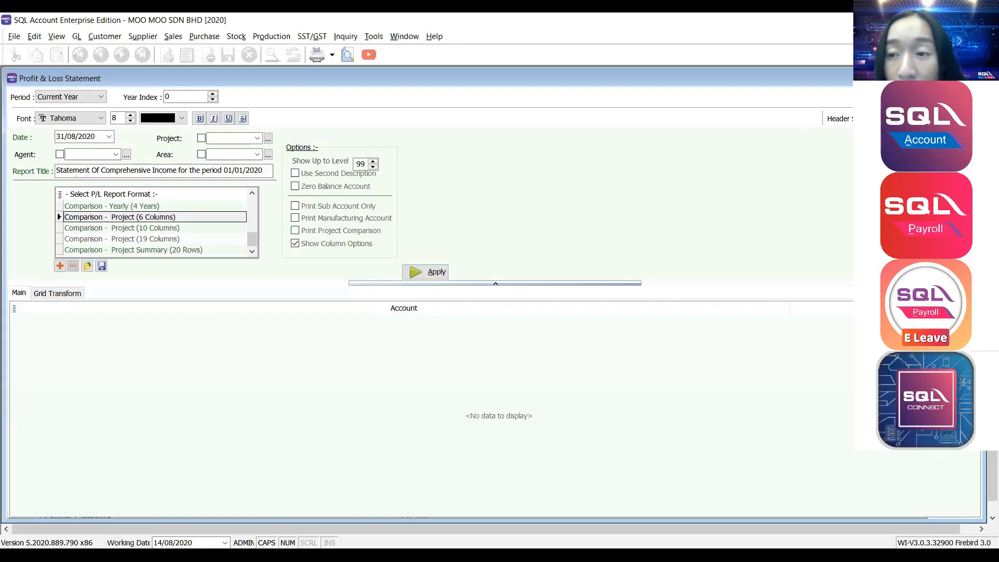
click(295, 232)
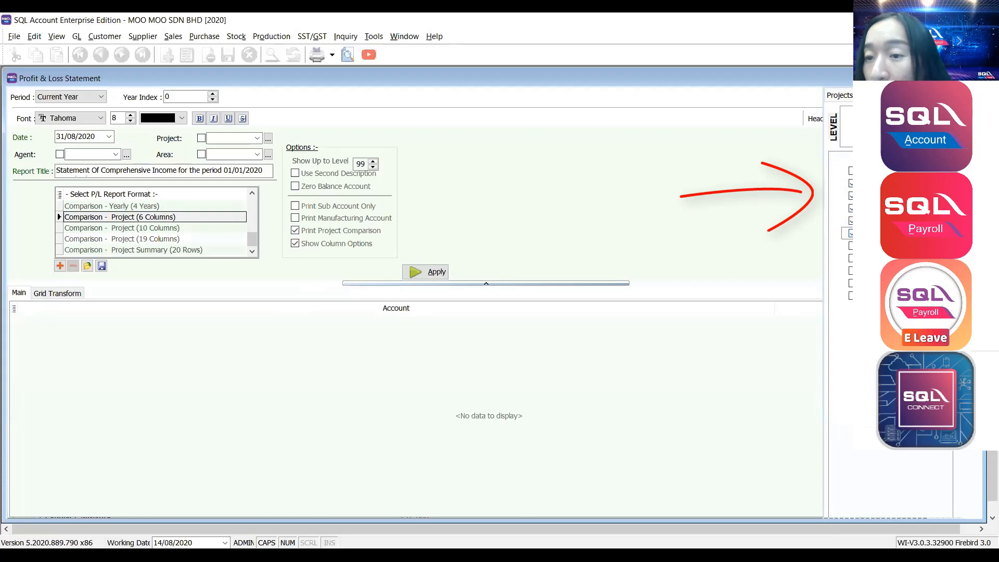
click(425, 271)
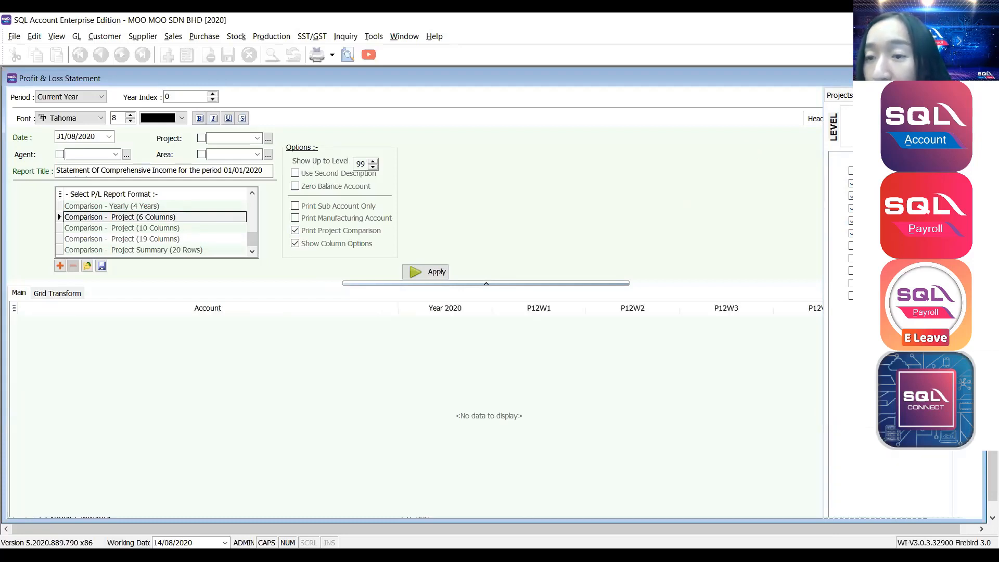
click(621, 221)
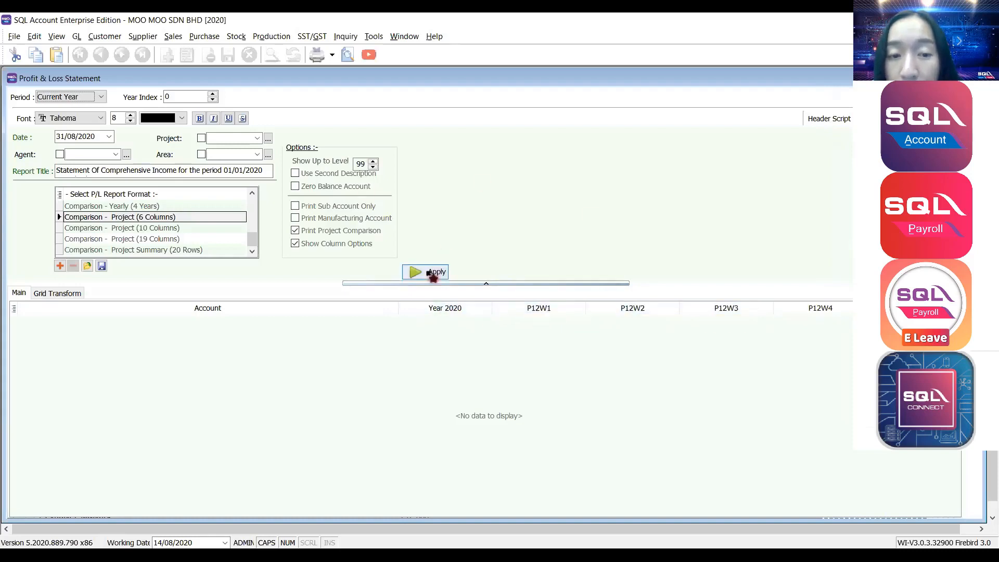
click(432, 275)
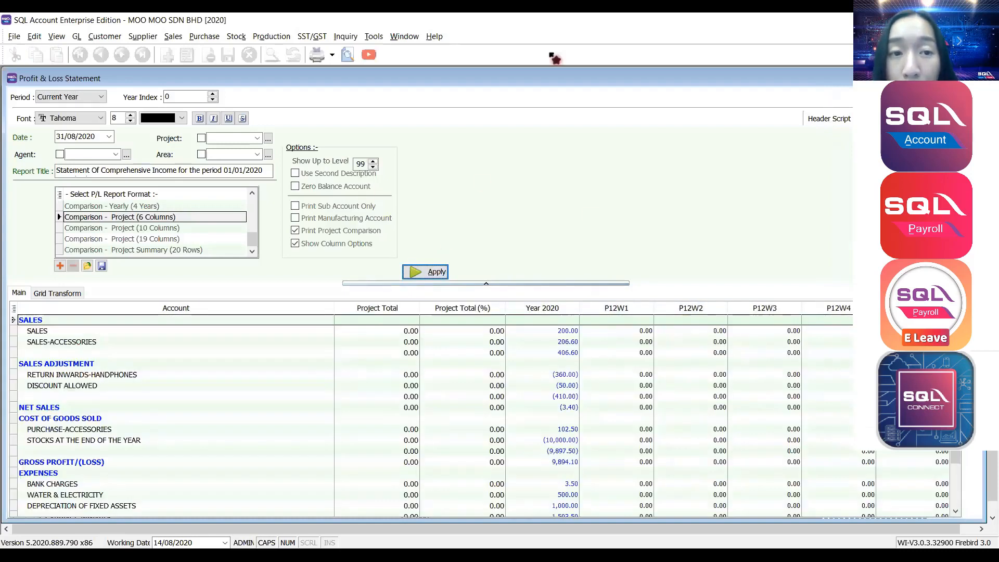
click(347, 54)
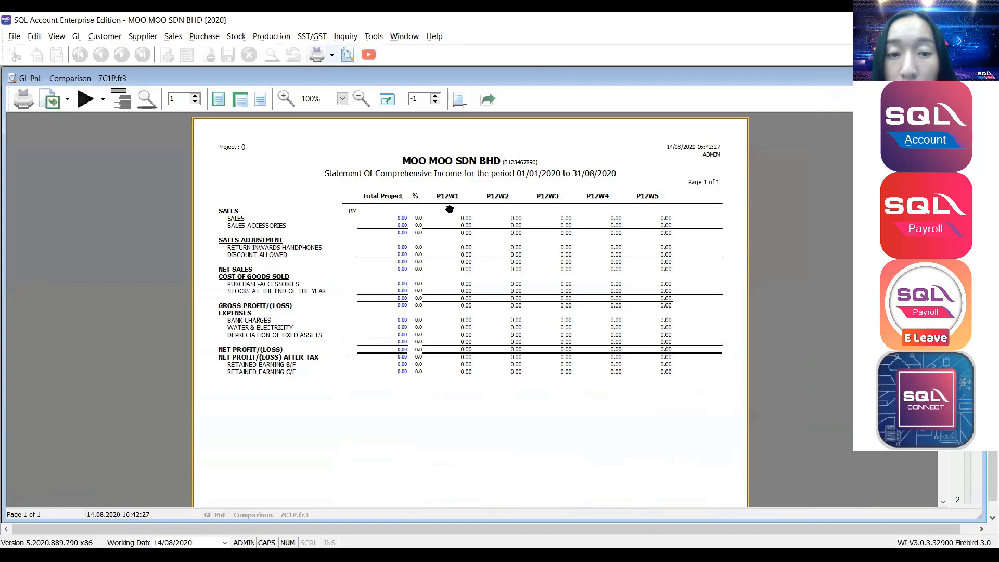
Zoom the report preview to 150%, then bring up the GL Balance Sheet Statement form.
click(342, 99)
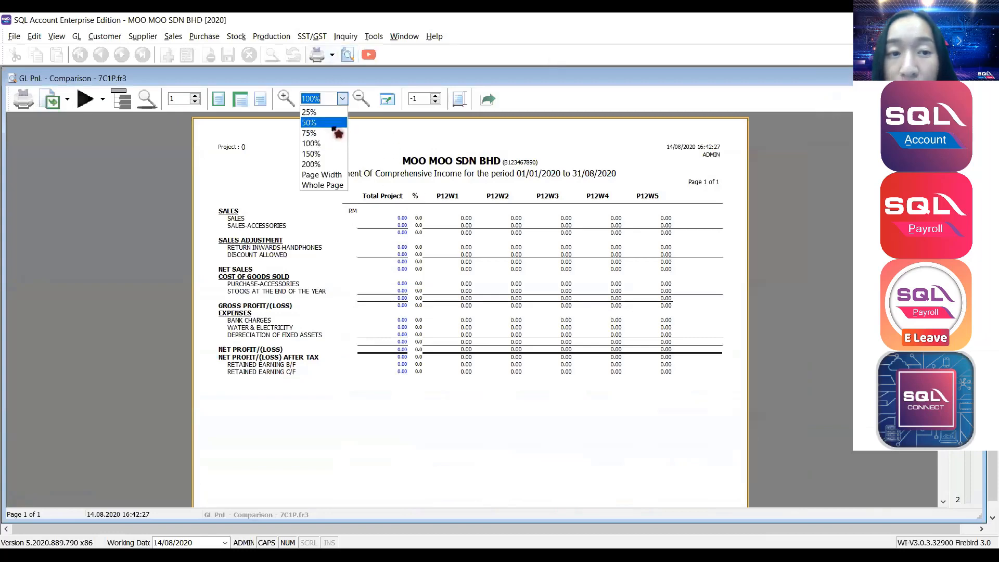
click(315, 154)
scroll(259, 260, down, 2)
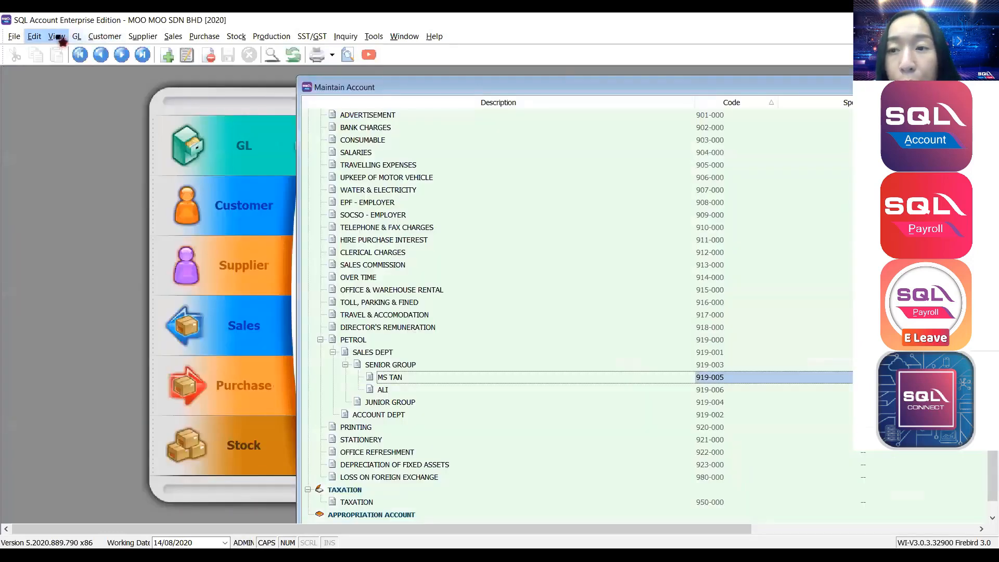
drag(468, 87, 110, 86)
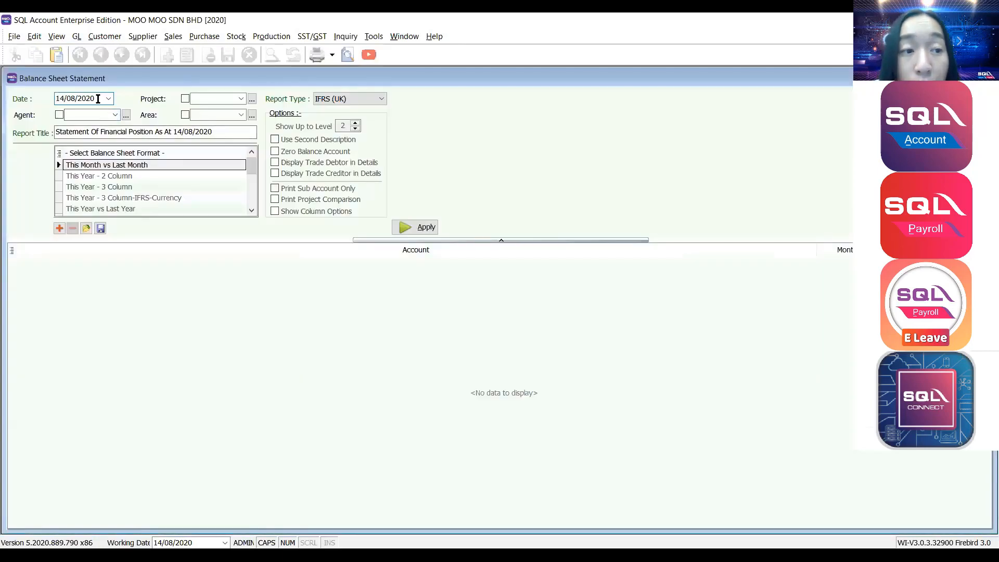
click(55, 102)
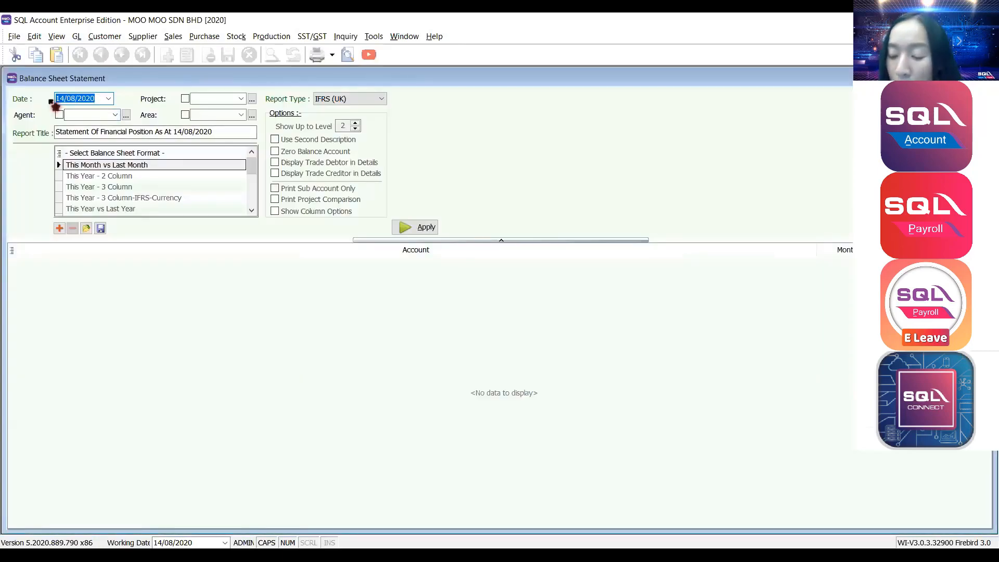
Generate the balance sheet as at 31/08/20 in the This Year - 2 Column format.
text(31/08/20)
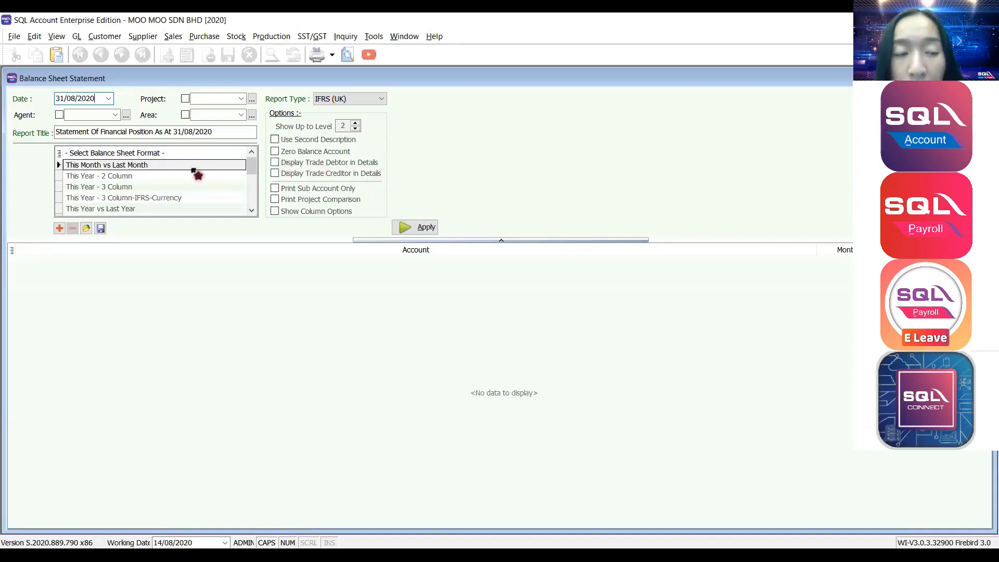
click(107, 176)
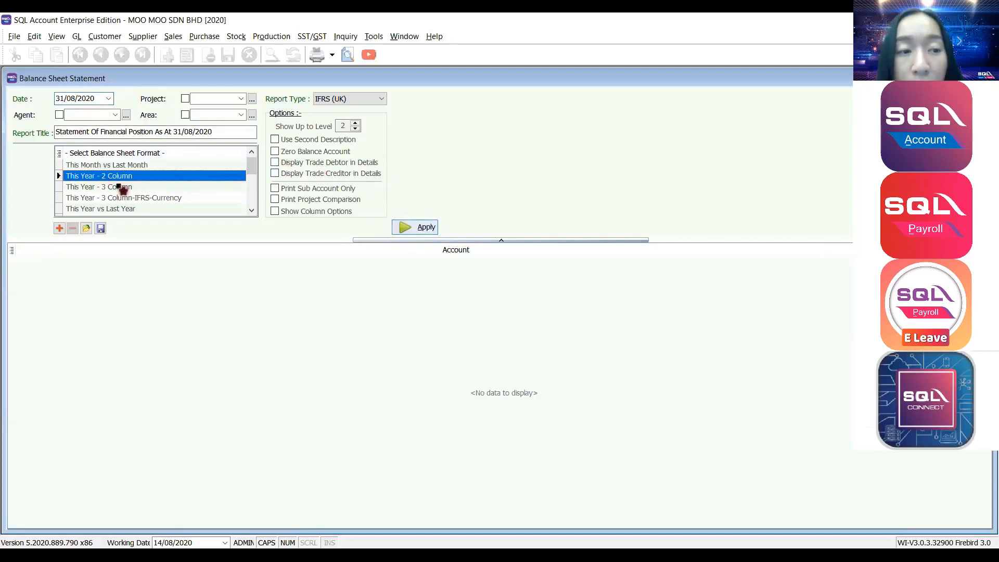
click(409, 227)
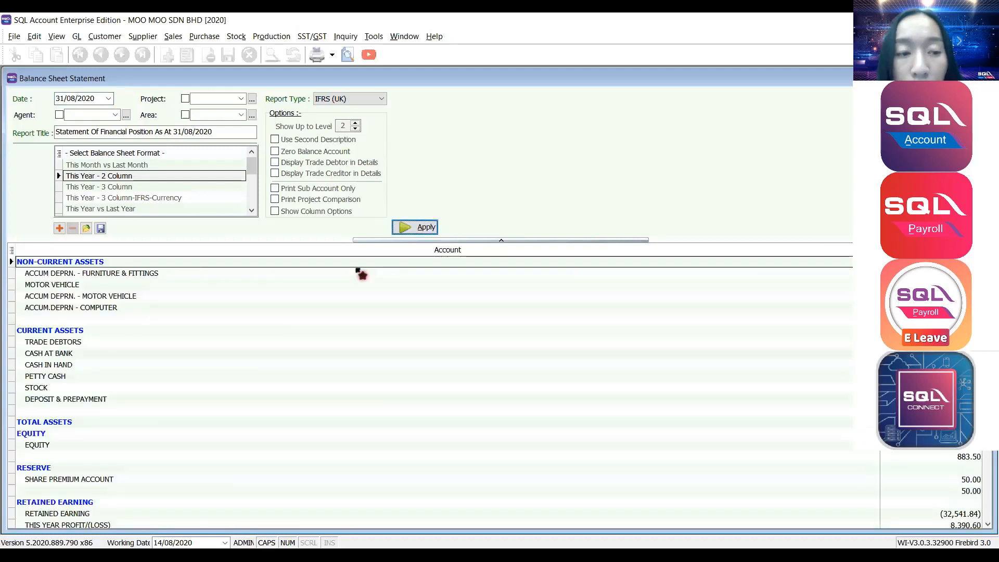
Review the TRADE DEBTORS and TRADE CREDITORS lines on the generated balance sheet.
click(56, 342)
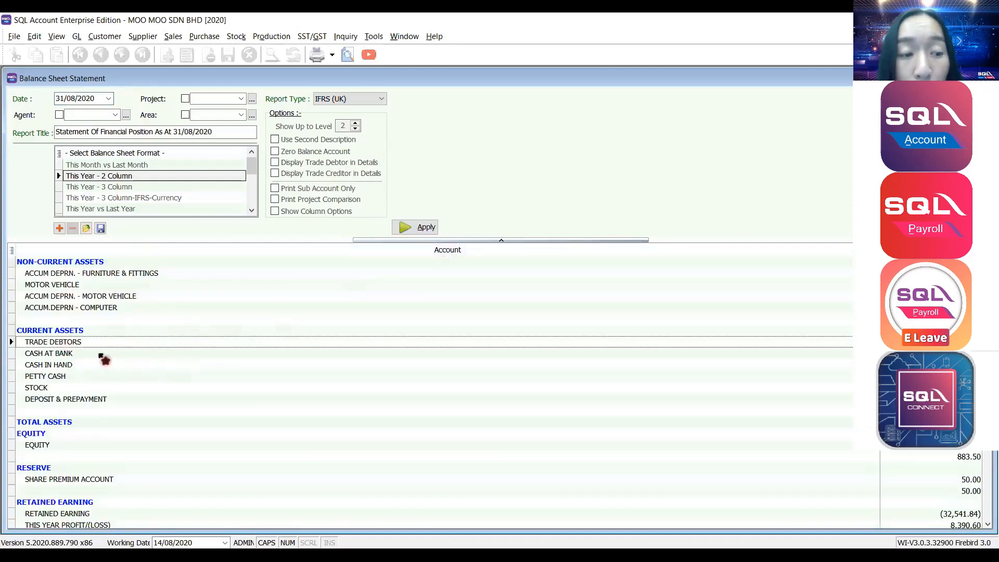
scroll(94, 353, down, 1)
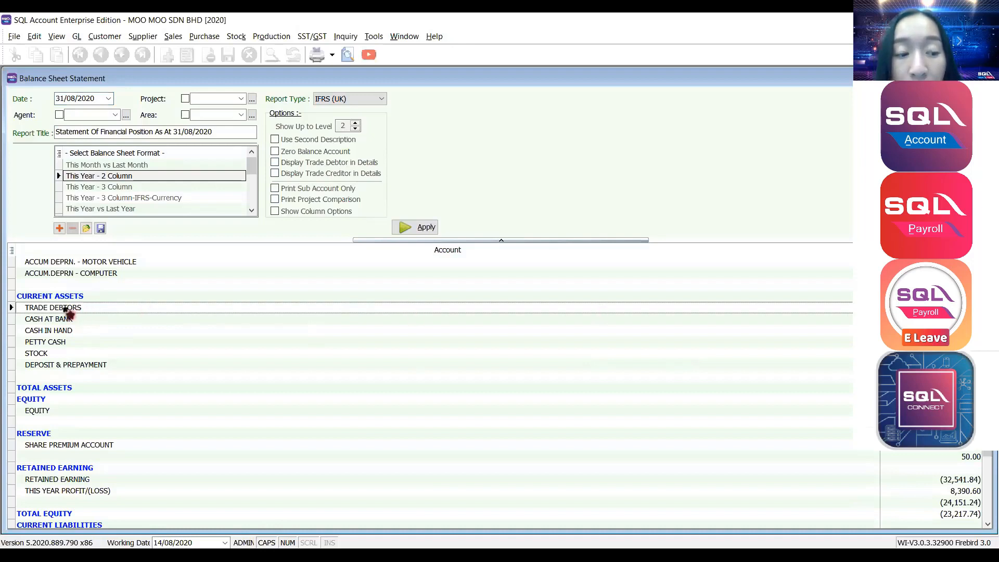
scroll(68, 314, down, 3)
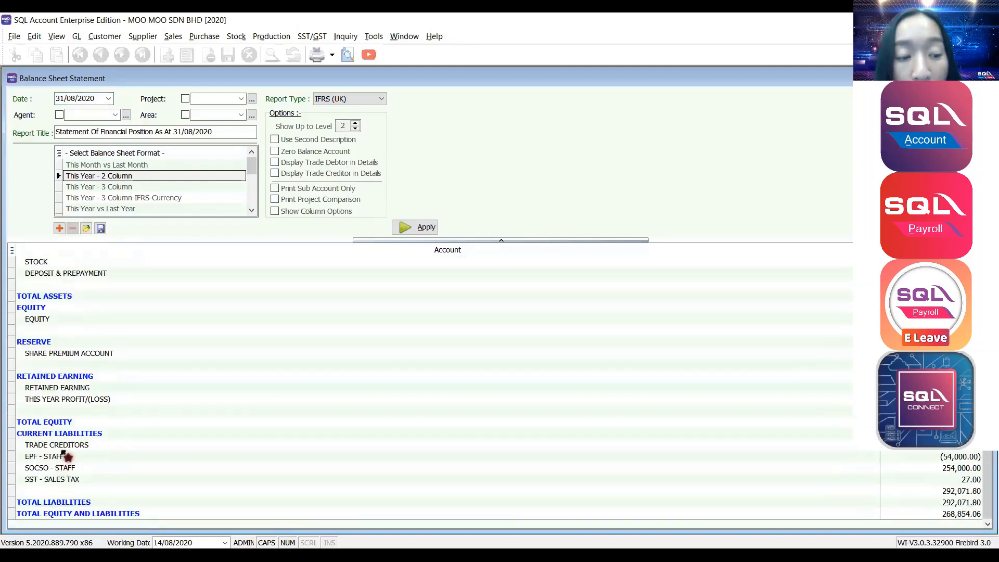
click(65, 450)
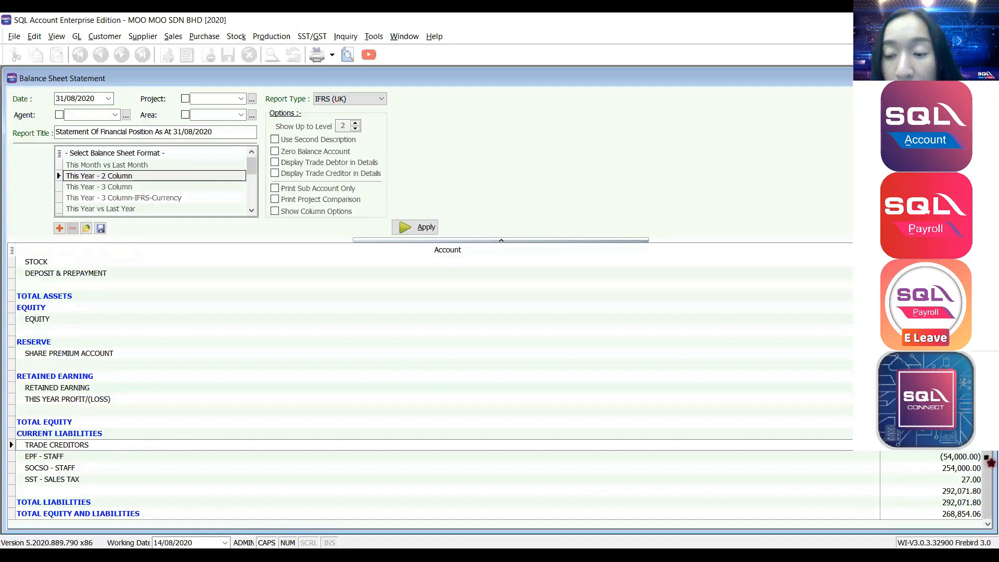
scroll(959, 452, up, 4)
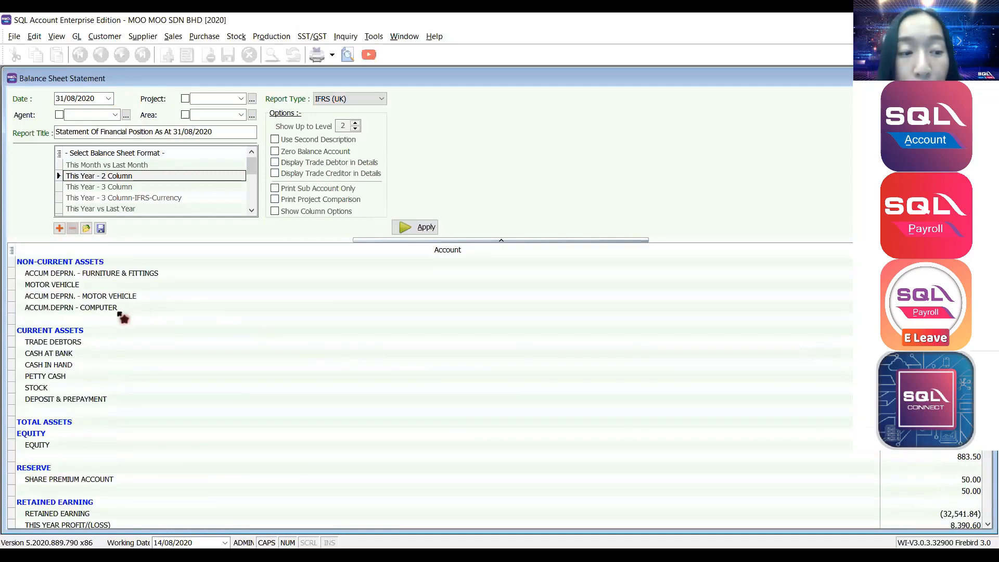
click(88, 342)
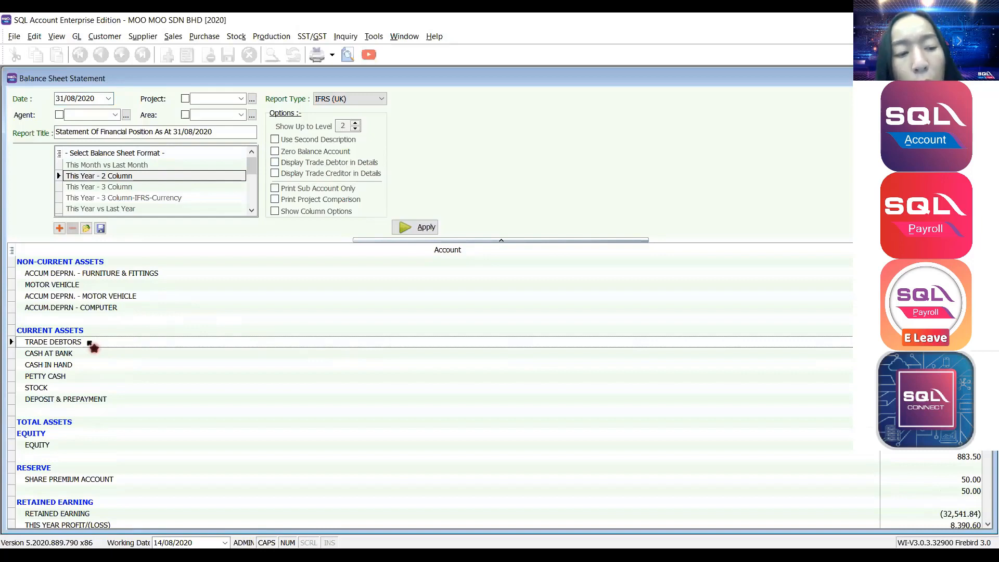
scroll(89, 365, down, 4)
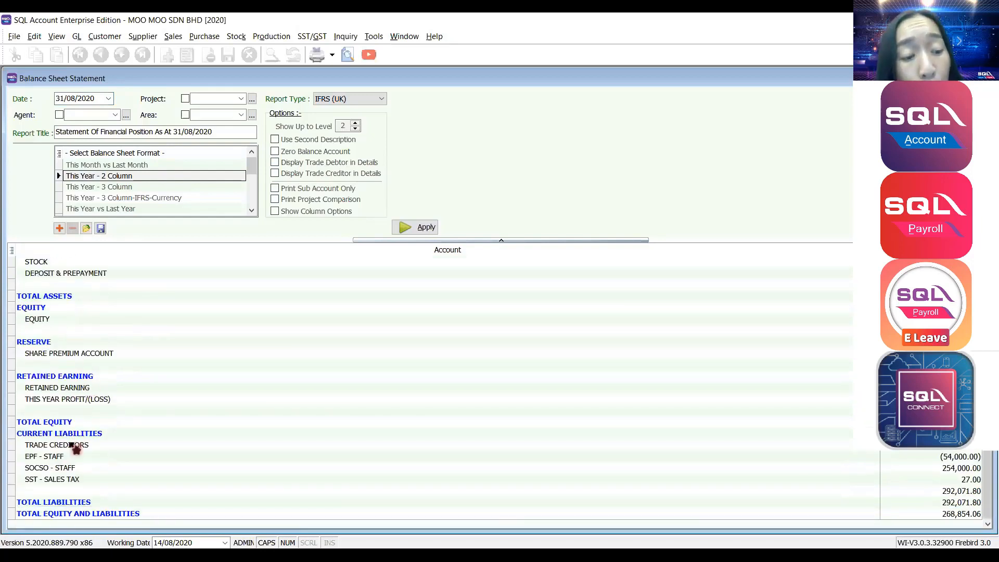
click(73, 445)
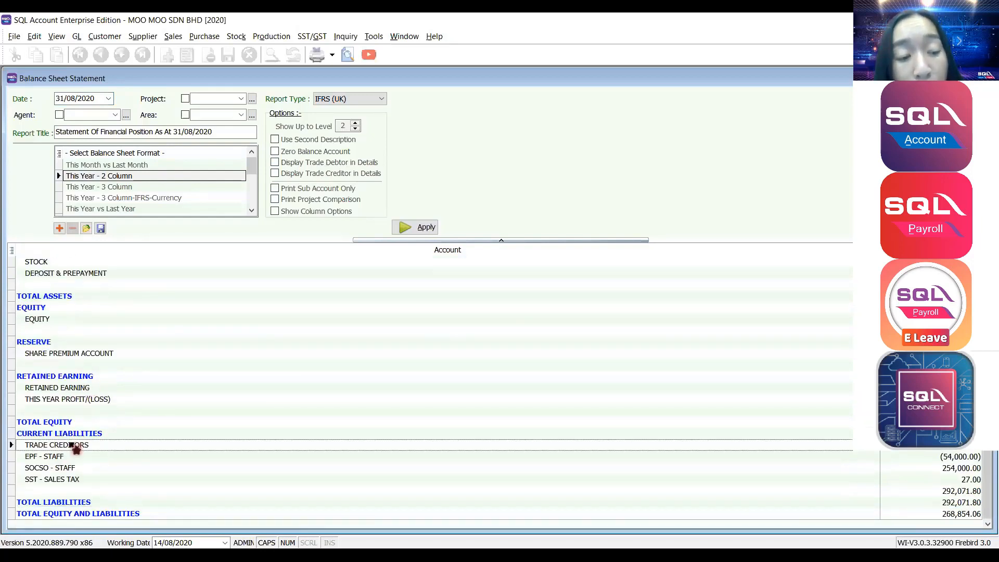
scroll(335, 303, up, 4)
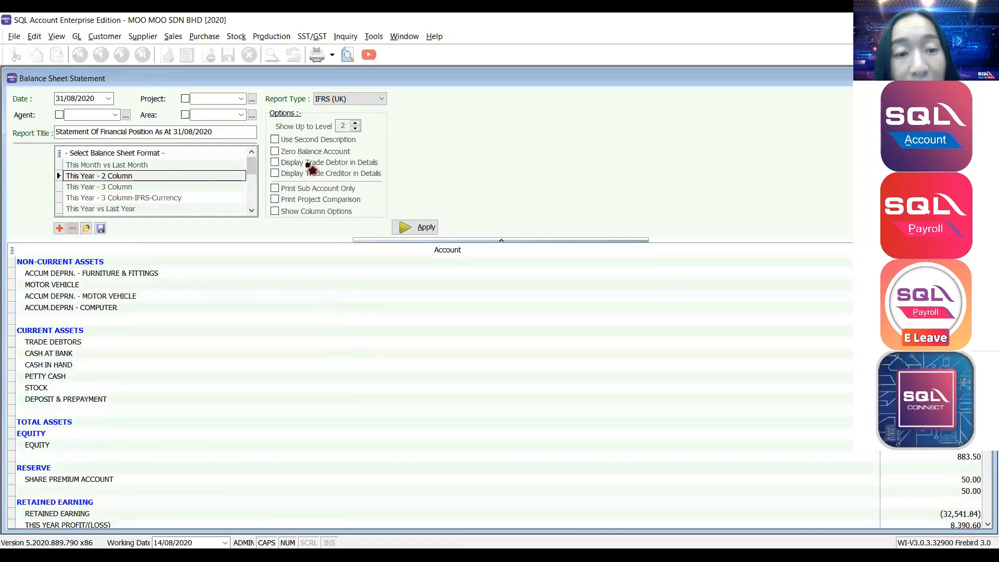
Enable Display Trade Debtor in Details and Display Trade Creditor in Details, then regenerate the balance sheet.
click(276, 163)
click(276, 174)
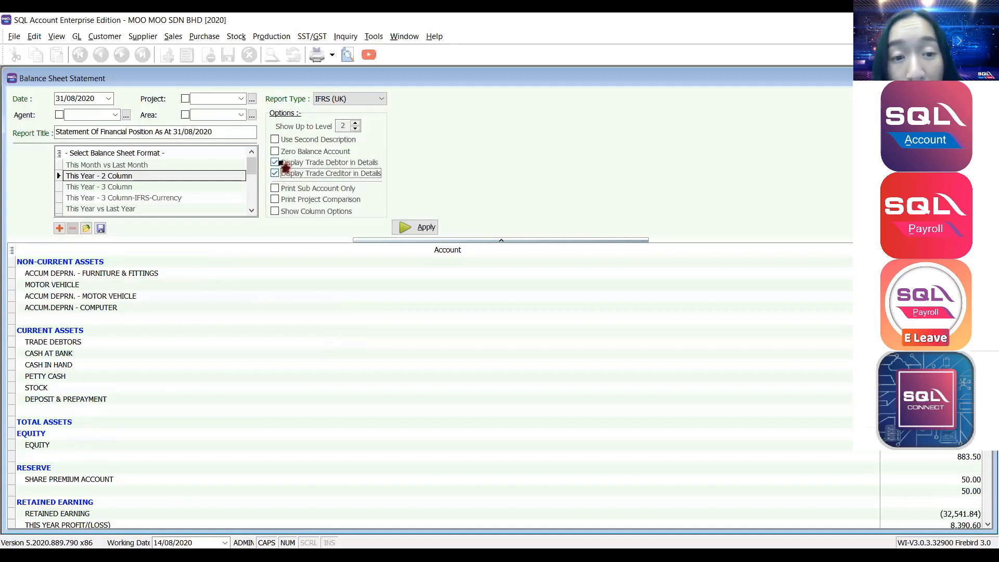
scroll(237, 323, down, 1)
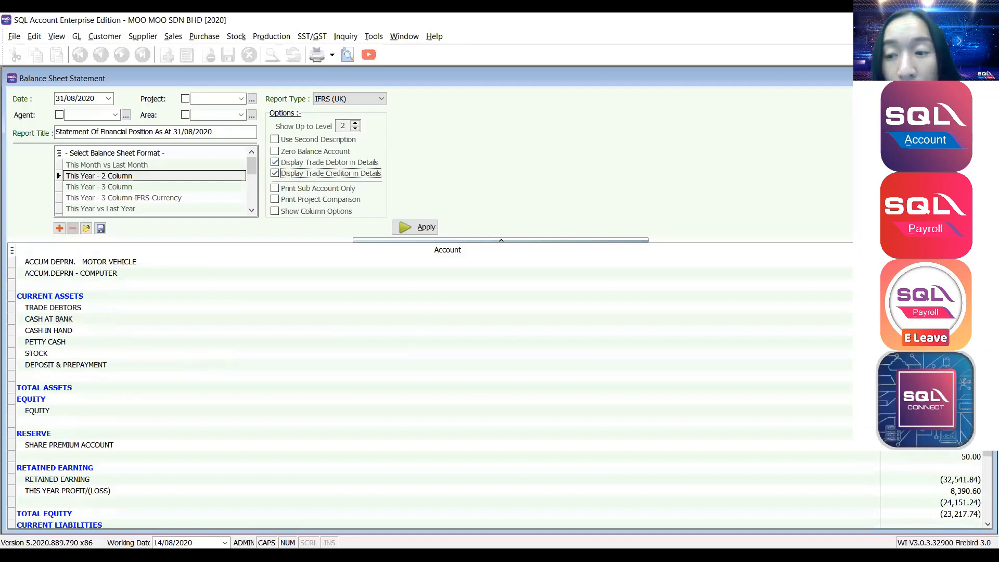
scroll(68, 315, down, 3)
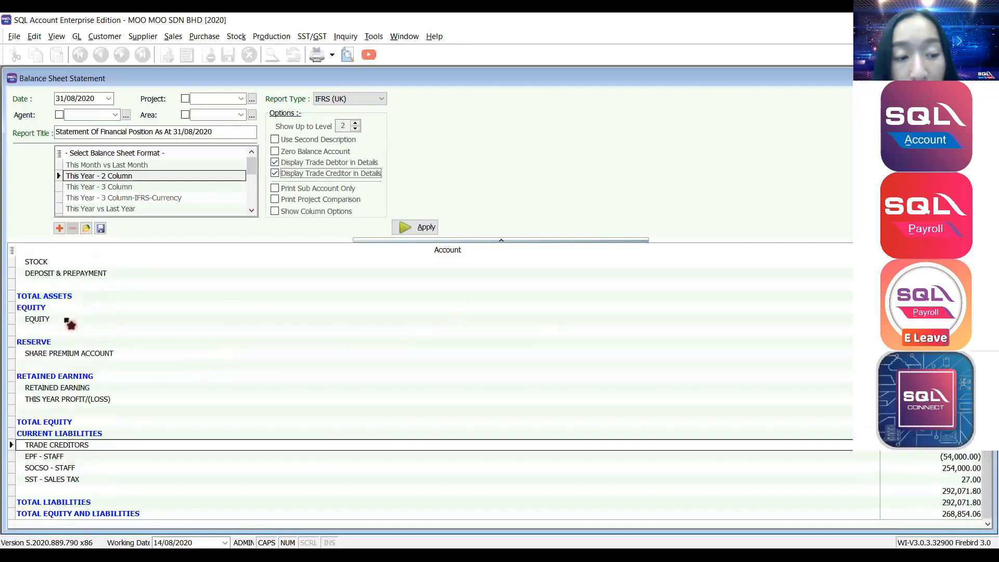
scroll(315, 270, up, 4)
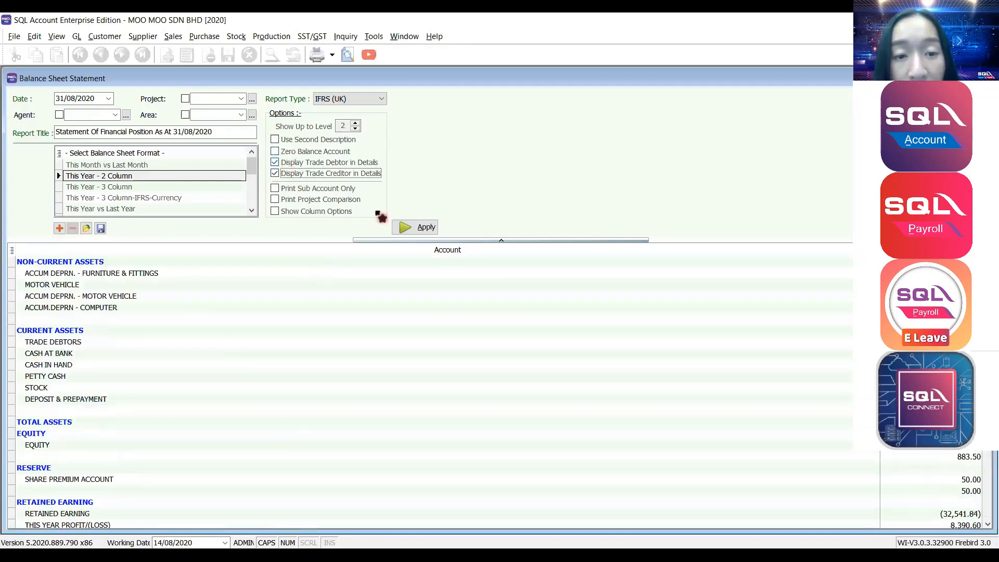
click(418, 229)
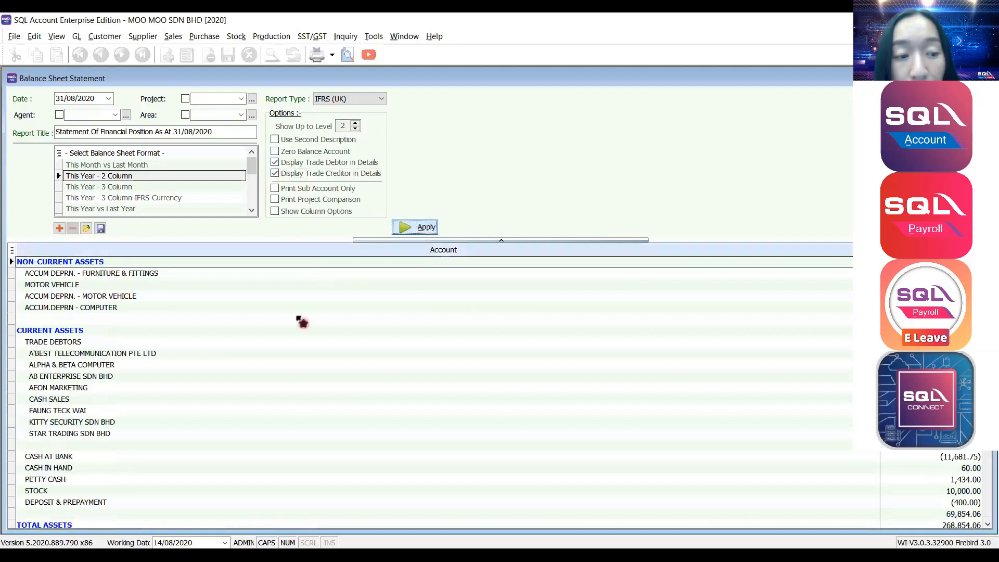
Review the individual customers now listed under TRADE DEBTORS.
click(61, 343)
scroll(61, 342, down, 1)
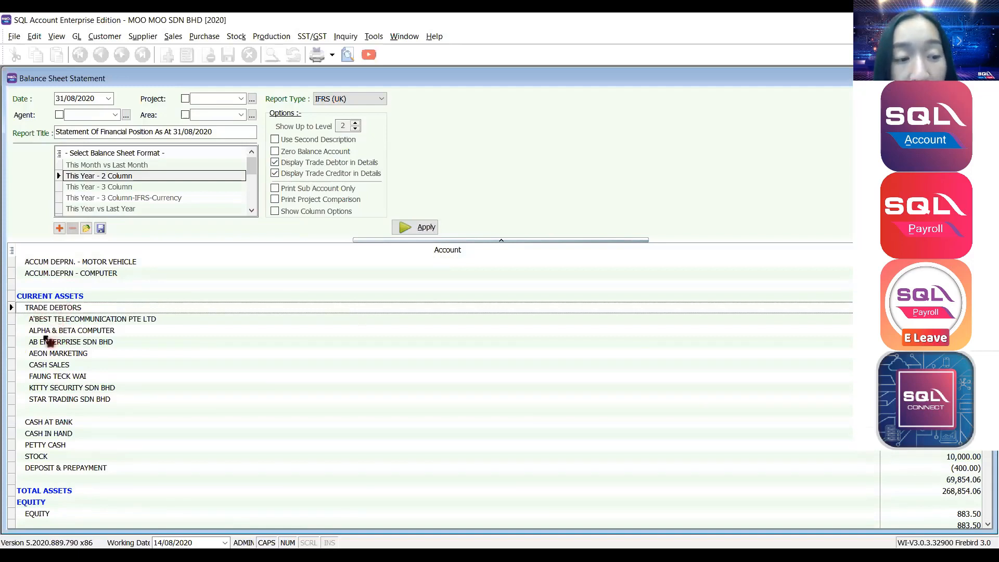
click(104, 320)
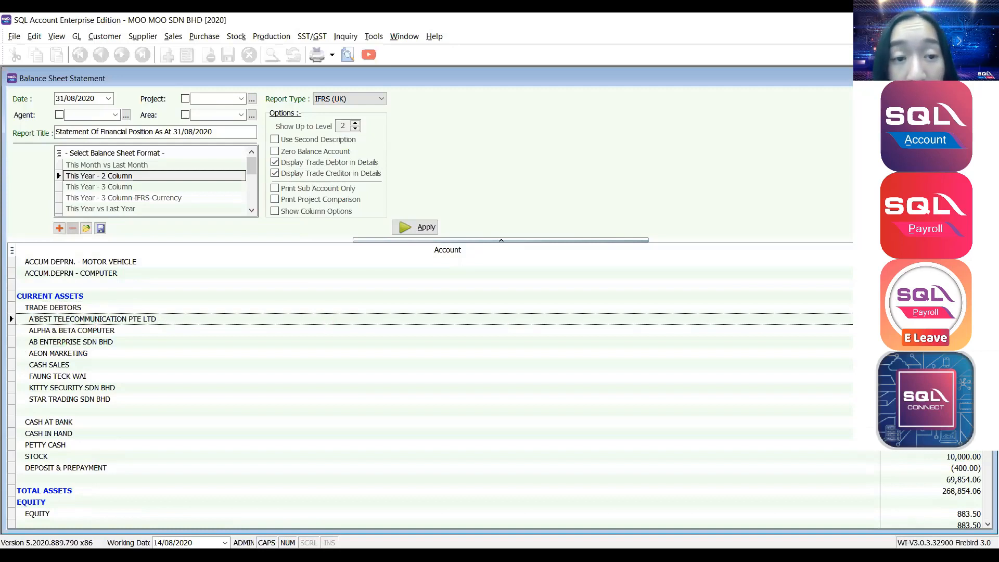
scroll(290, 310, down, 1)
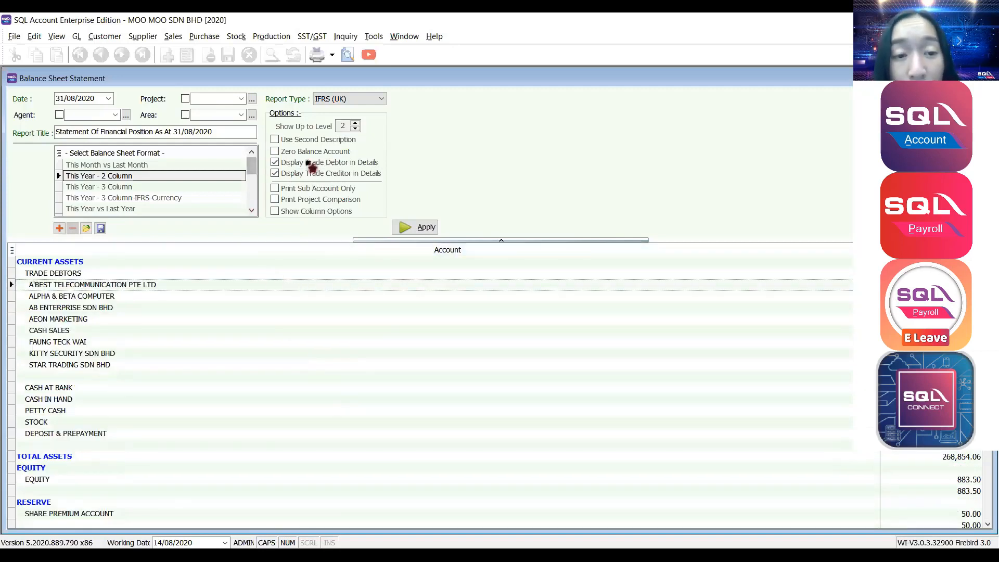
scroll(229, 365, down, 2)
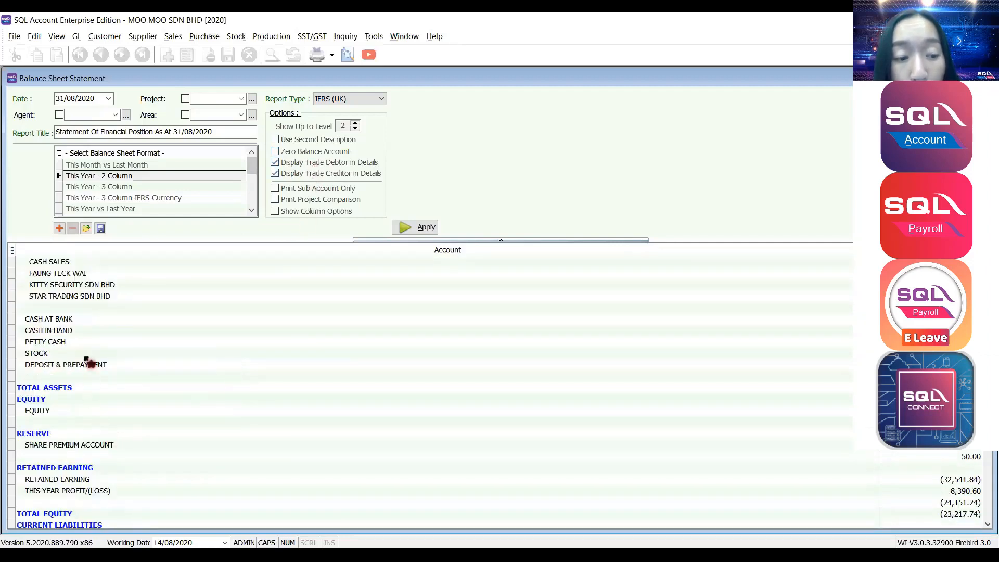
scroll(99, 374, down, 2)
scroll(89, 373, up, 2)
scroll(84, 368, down, 6)
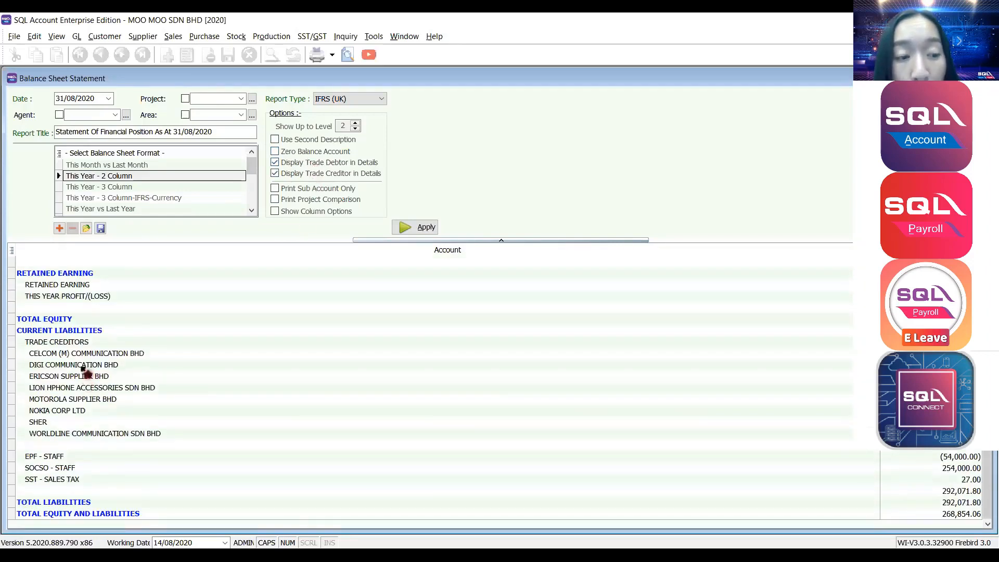
Review the individual suppliers listed under TRADE CREDITORS, first to last.
click(67, 344)
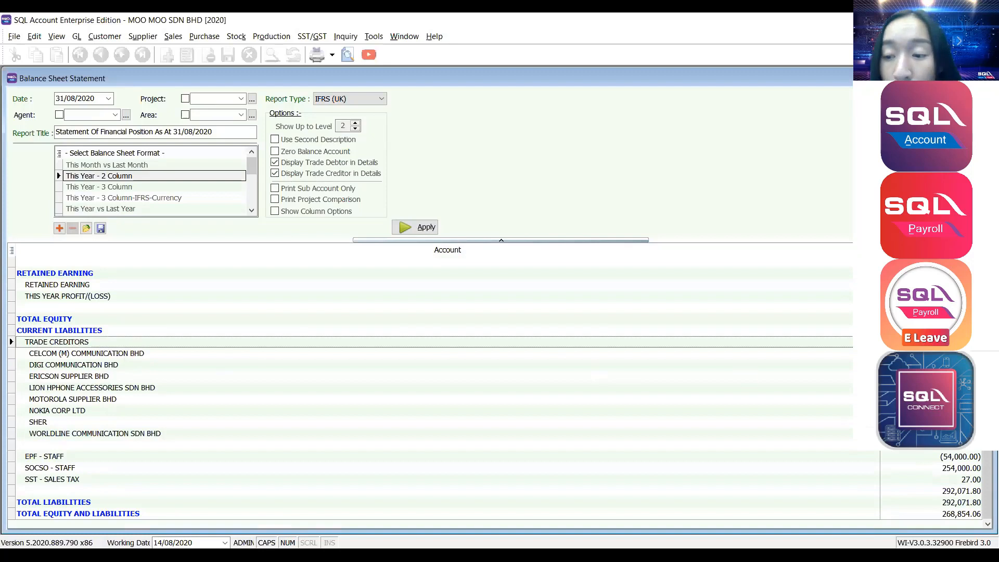
click(81, 435)
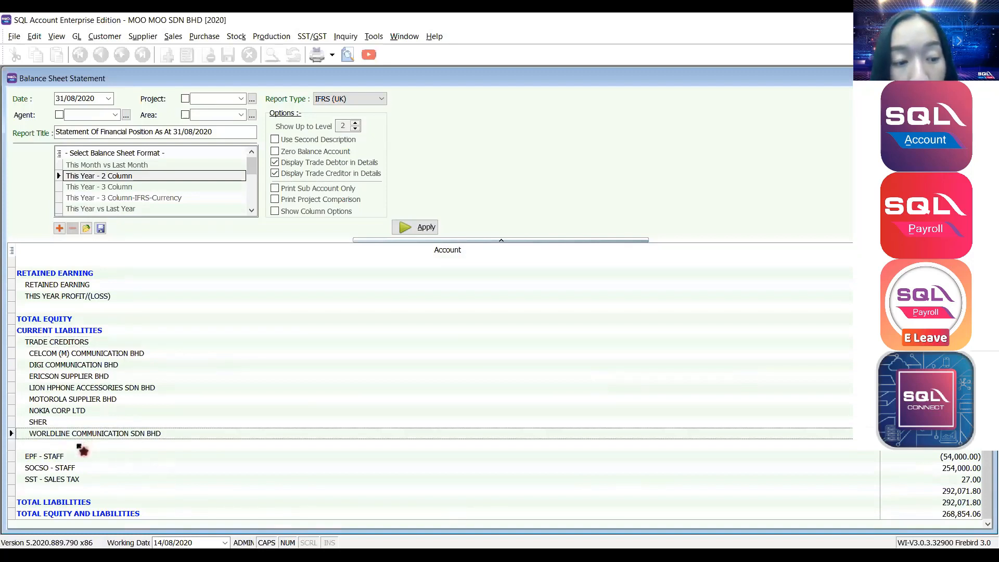
click(79, 445)
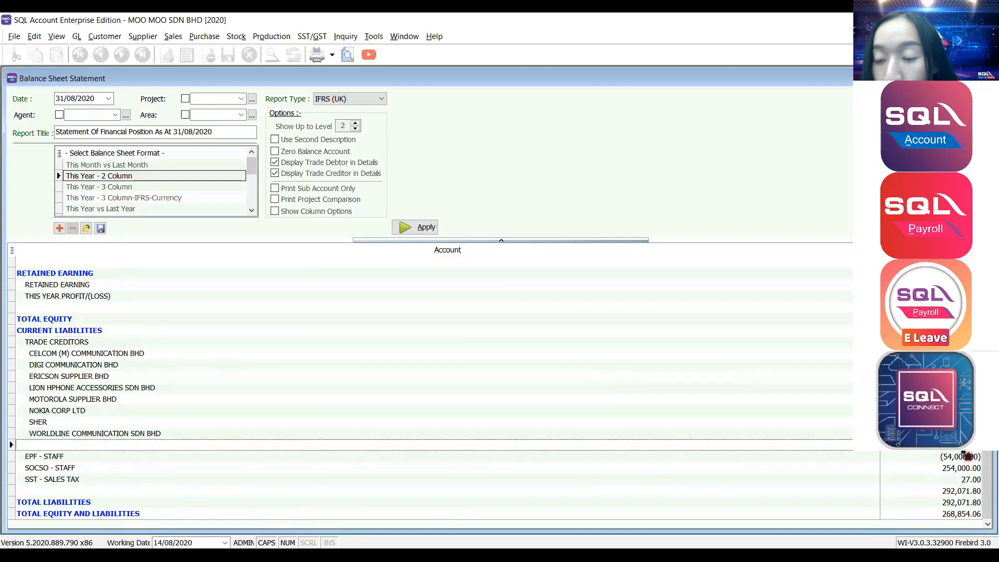
click(57, 356)
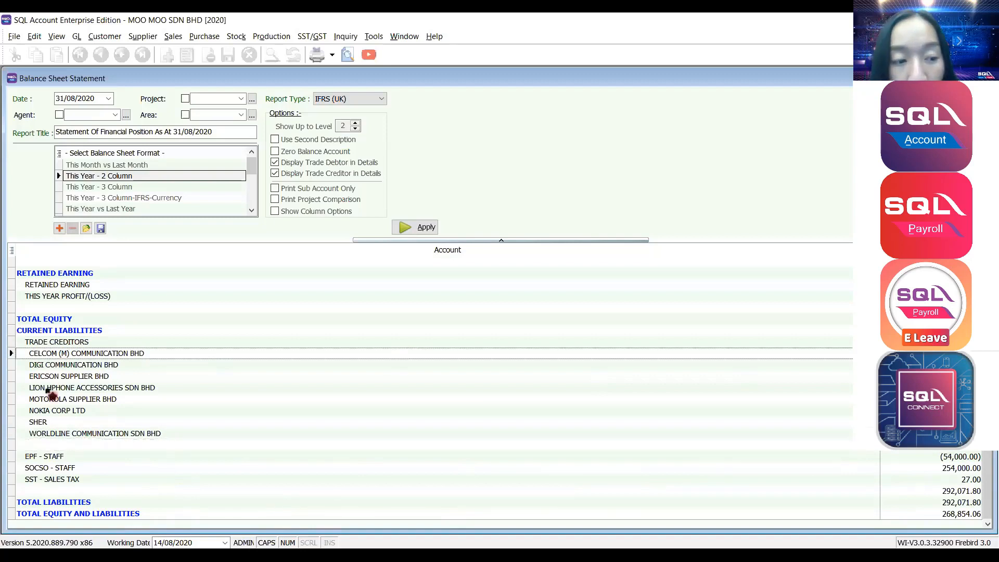
click(47, 436)
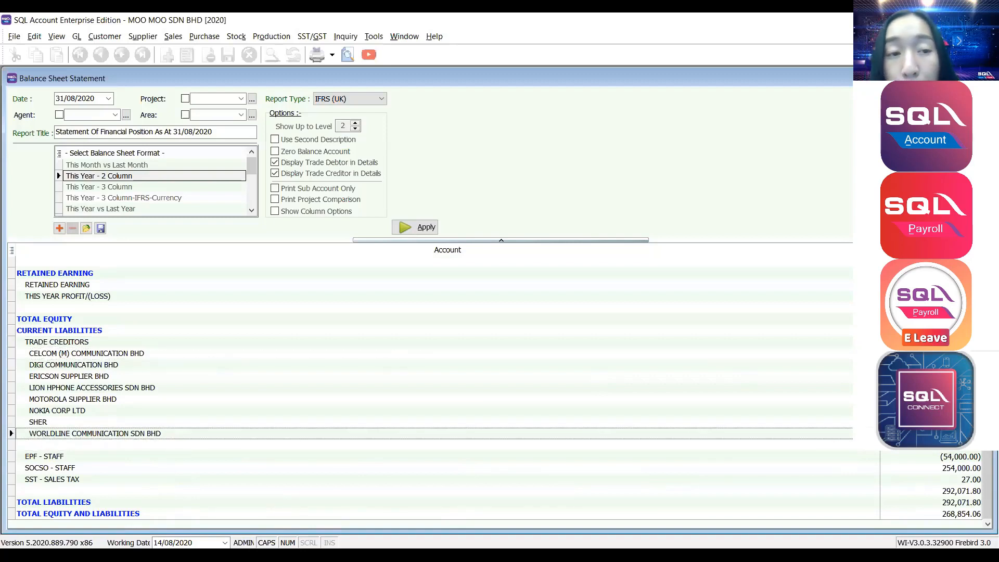
scroll(401, 316, up, 5)
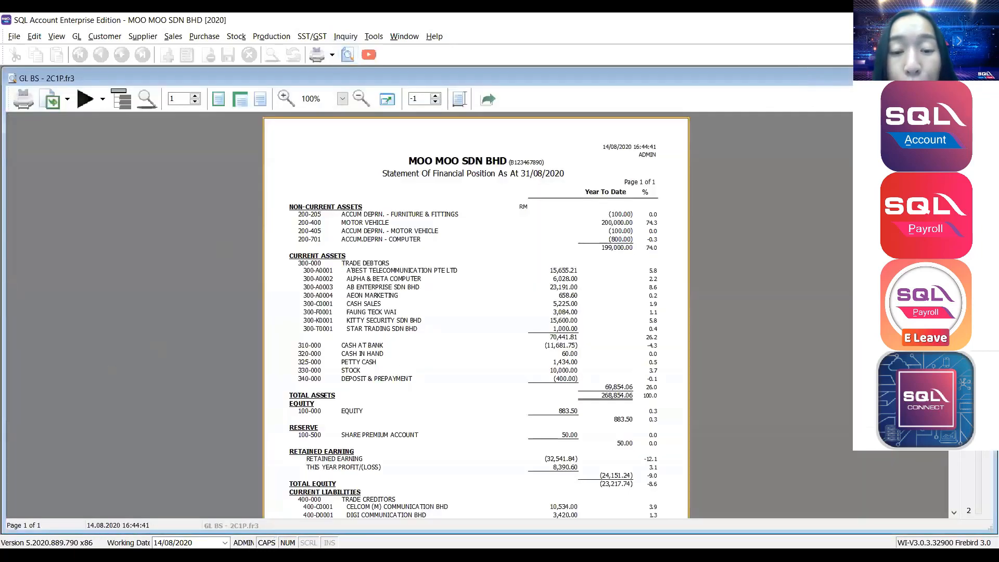
Close the preview and regenerate the balance sheet in the This Year - 3 Column format.
key(Escape)
click(98, 187)
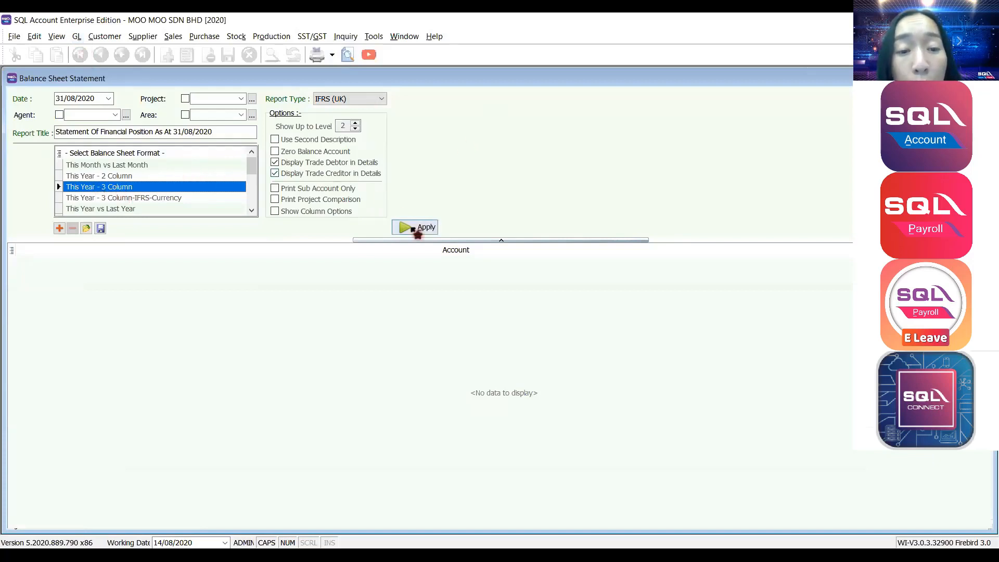
click(418, 231)
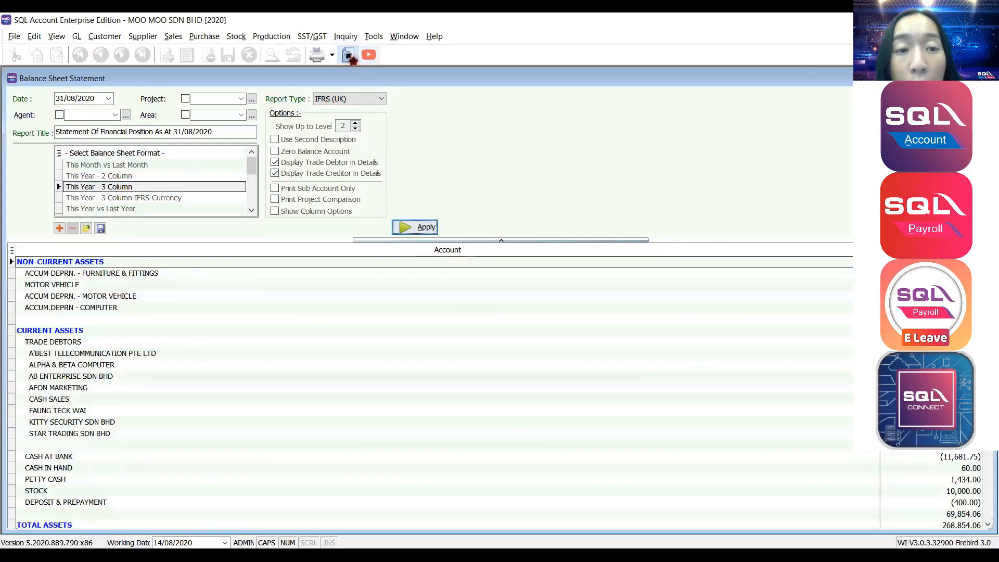
Preview the three-column Statement of Financial Position at 200% zoom.
click(348, 55)
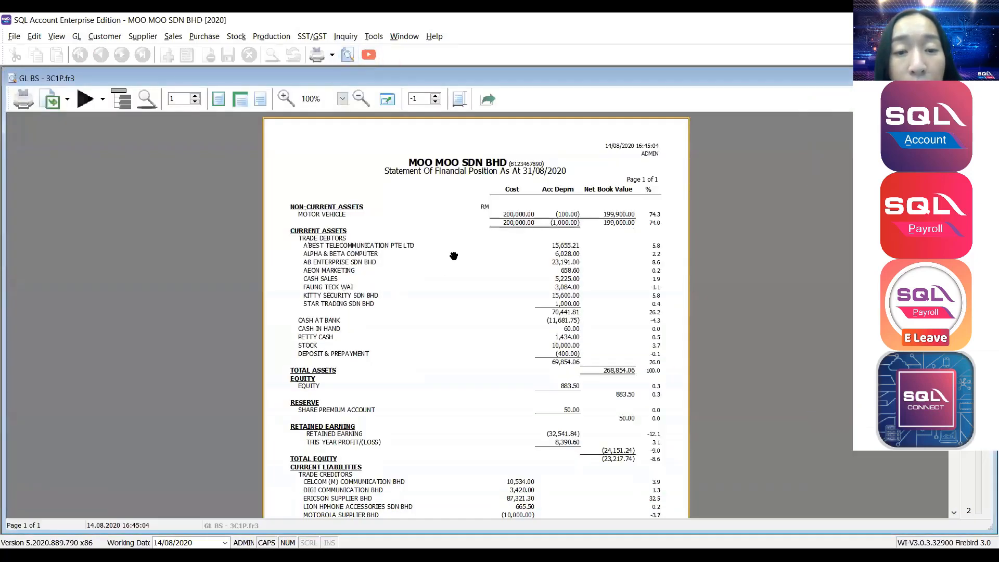
click(342, 99)
click(313, 165)
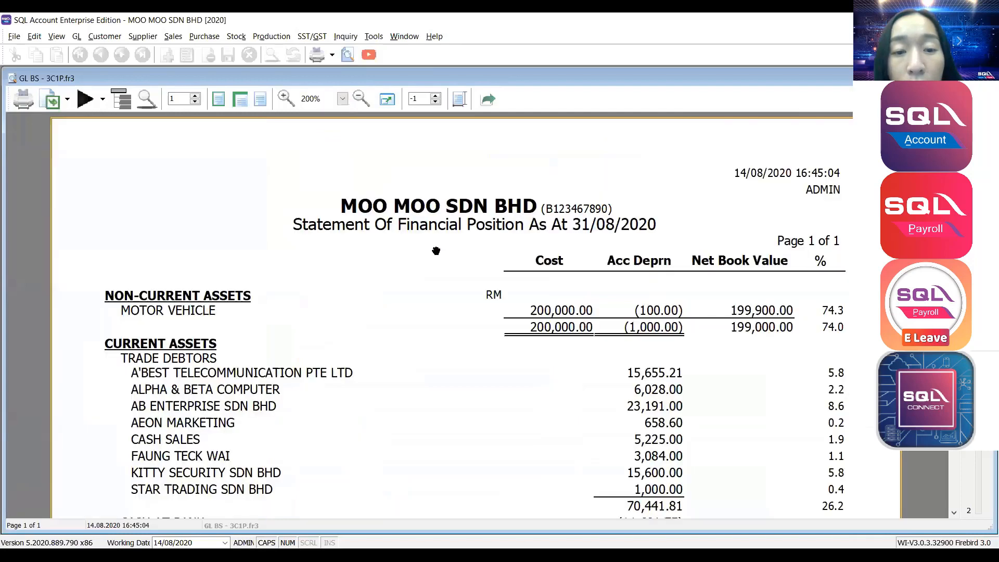
scroll(503, 291, down, 2)
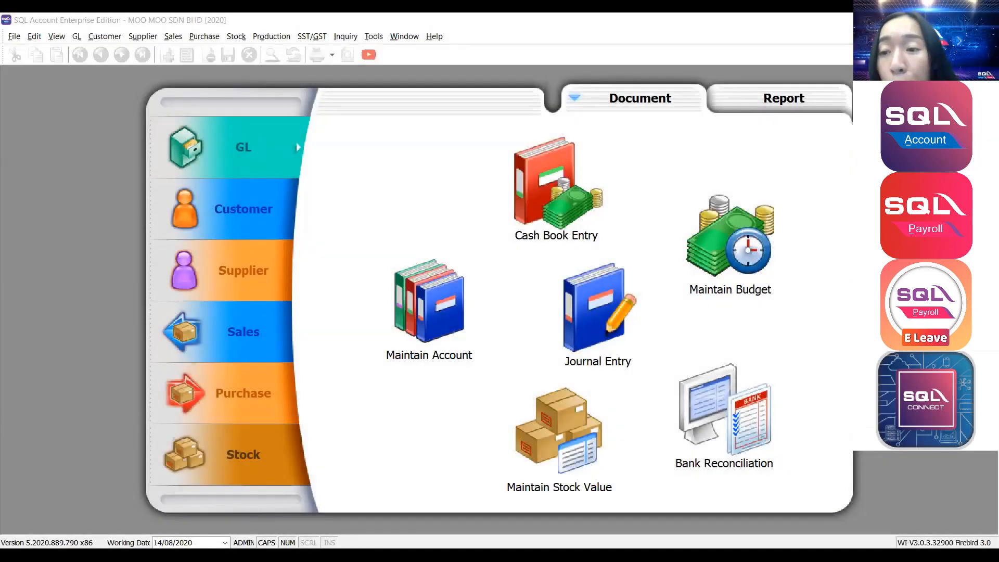
Open the Sales Document Listing from the Sales menu and choose Invoice Listing.
click(174, 36)
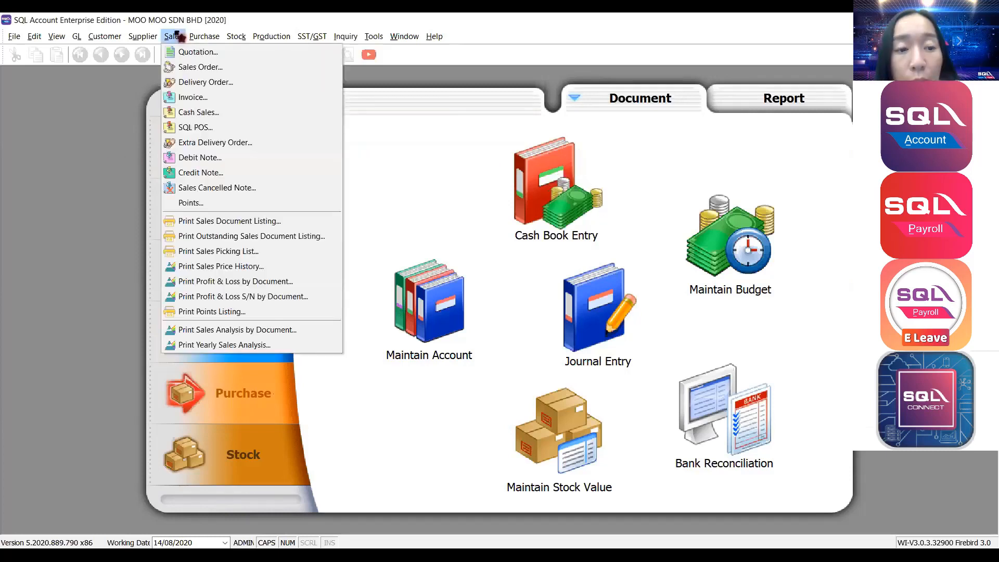
click(229, 221)
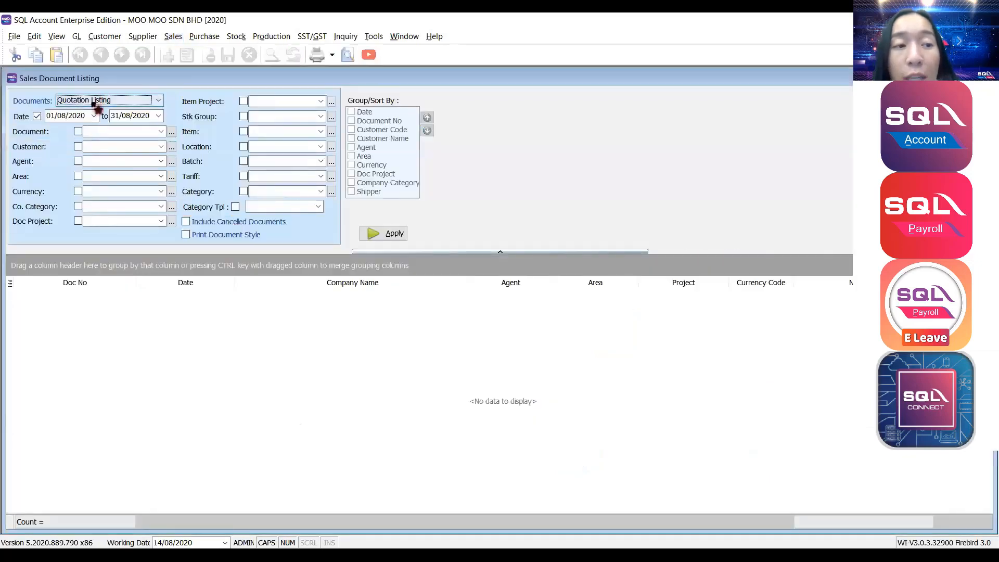
click(96, 101)
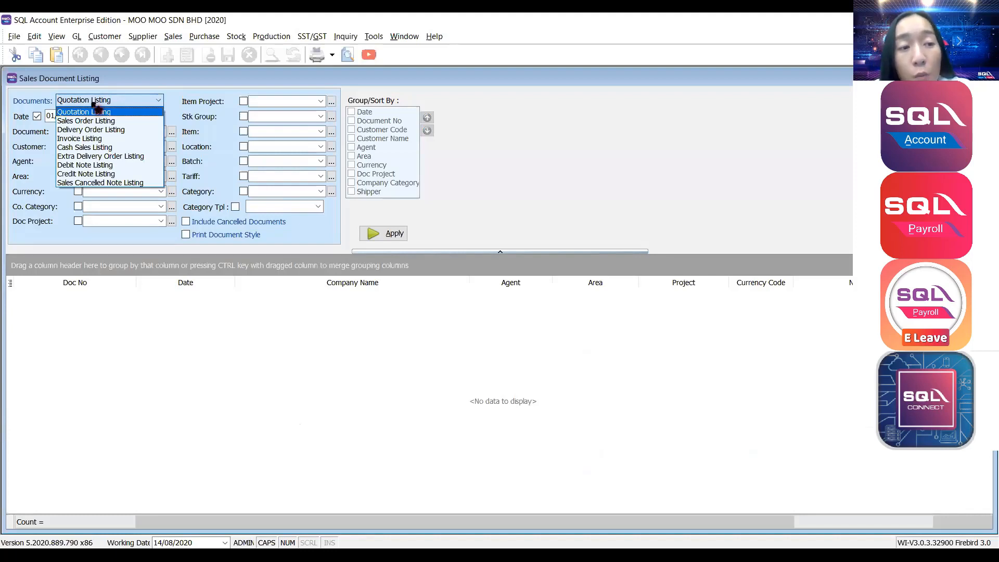
click(77, 138)
List 2020 invoices up to 31/12/2020, then remove the date filter to show all 10 invoices.
drag(84, 116, 51, 115)
text(010)
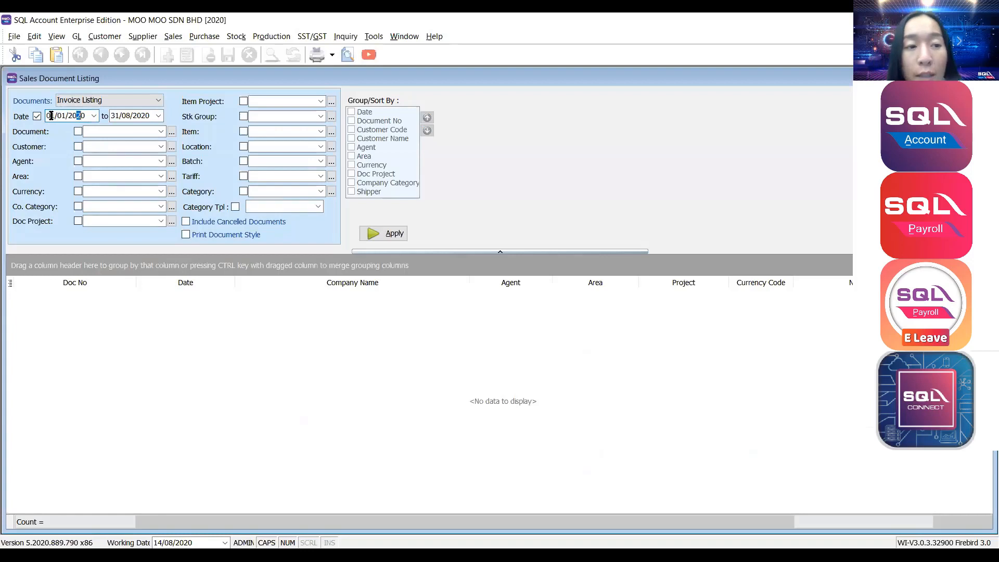
key(Tab)
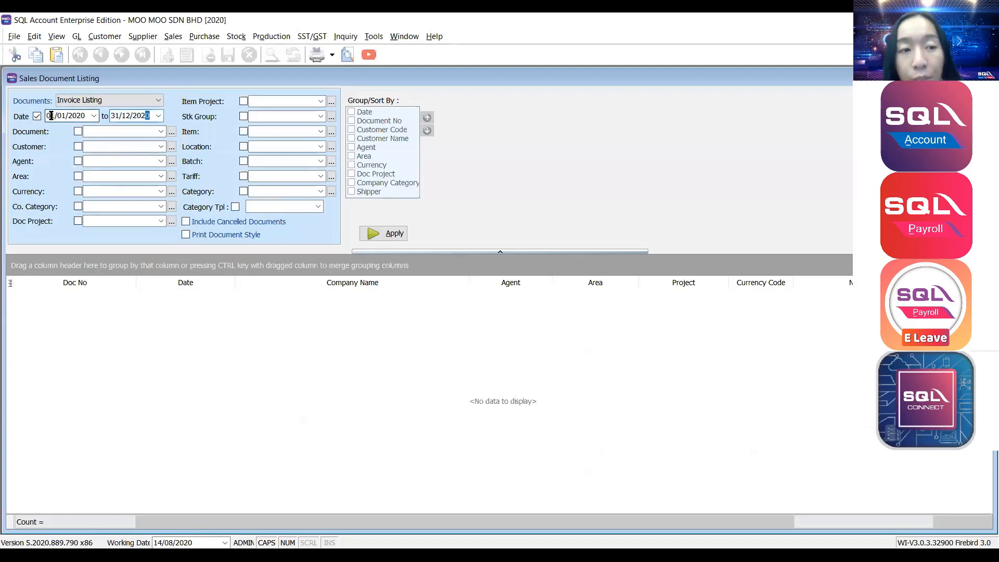
click(98, 147)
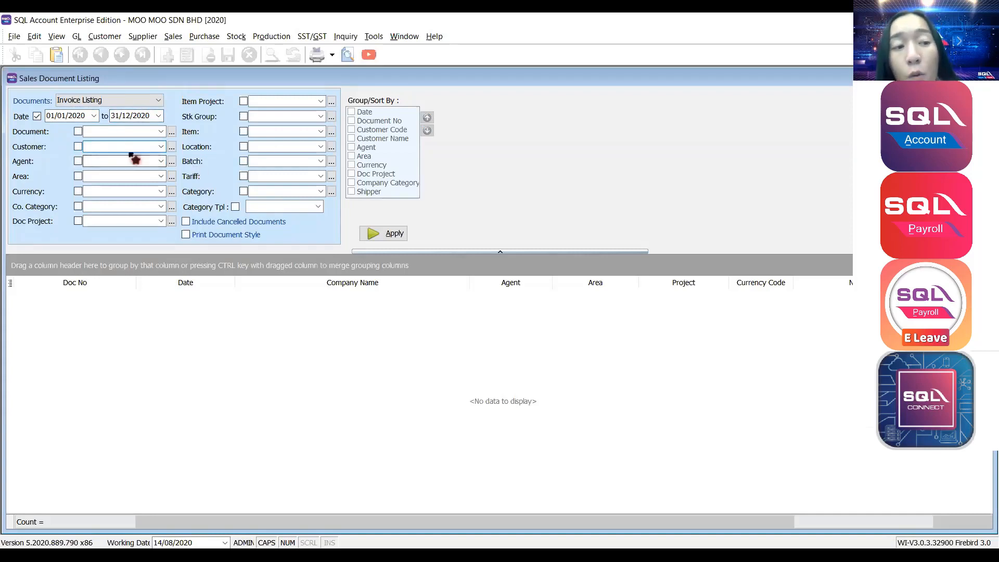
click(392, 234)
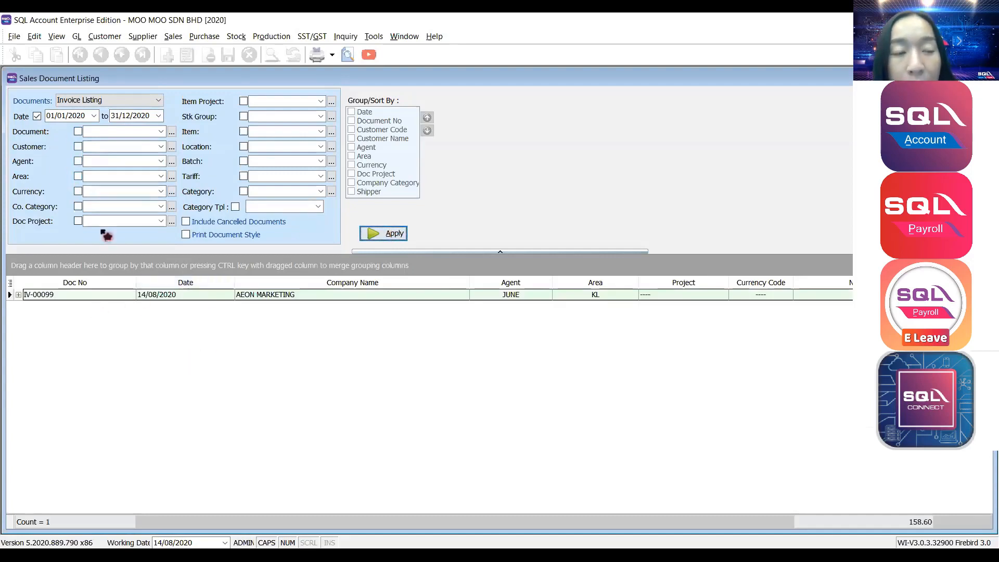
click(36, 116)
click(392, 234)
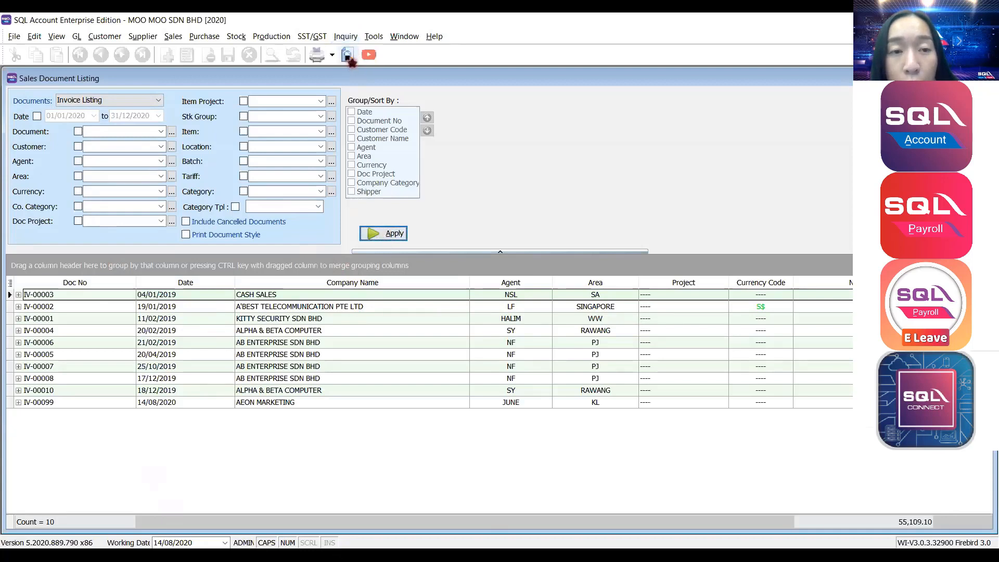
click(347, 55)
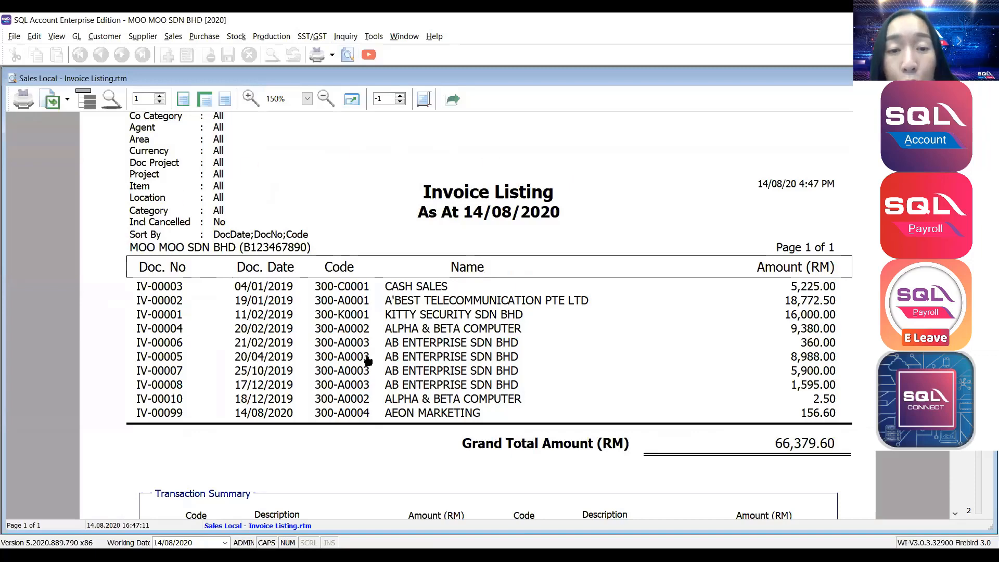
scroll(446, 207, down, 1)
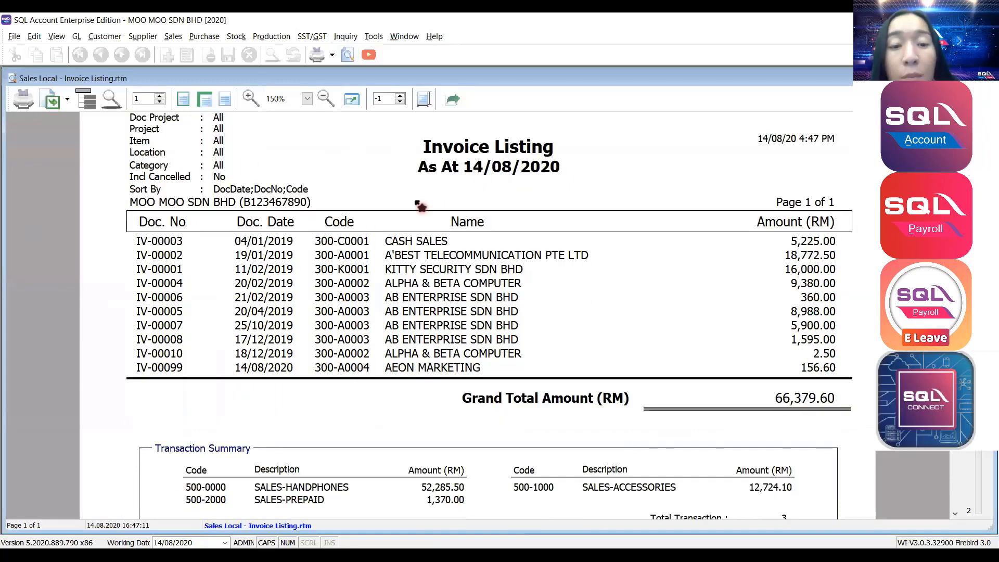
scroll(753, 322, down, 1)
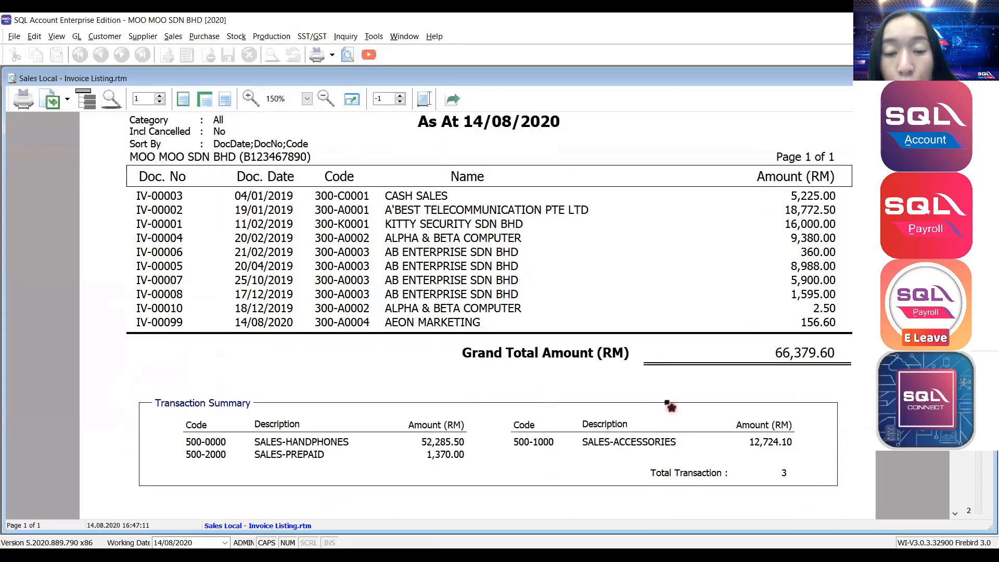
scroll(420, 458, up, 1)
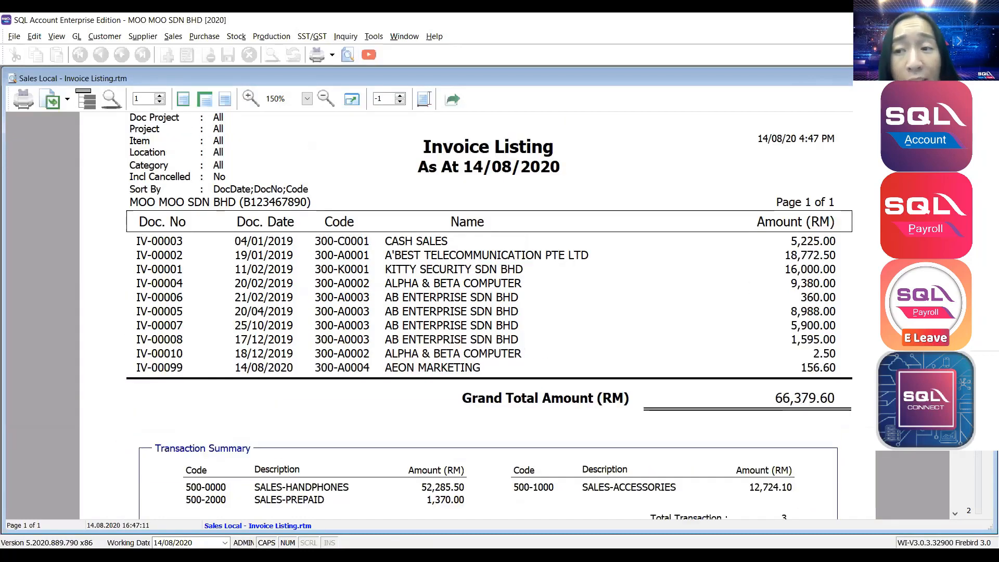
key(Escape)
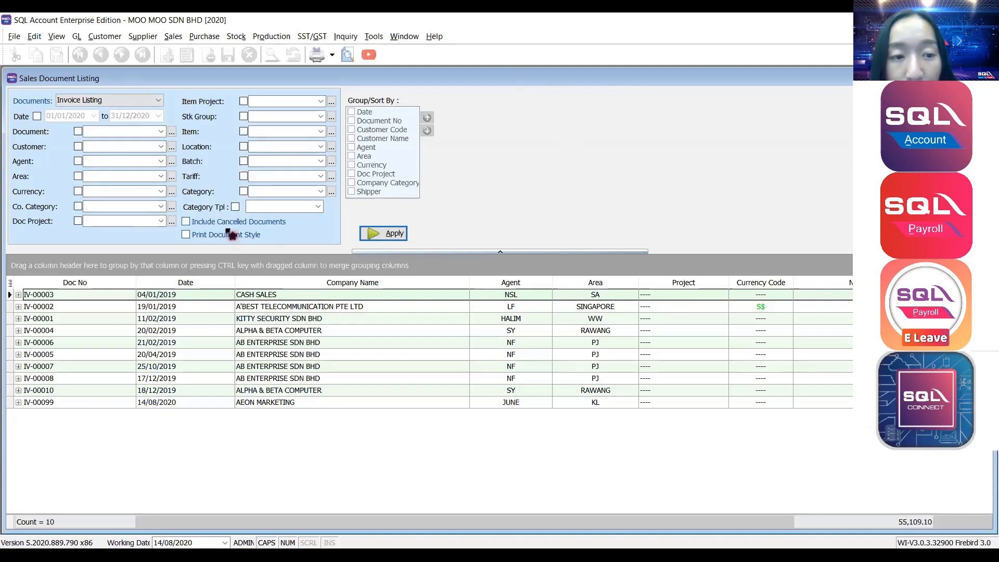
Enable Print Document Style and preview the invoices using the Sales Invoice 1 layout.
click(231, 234)
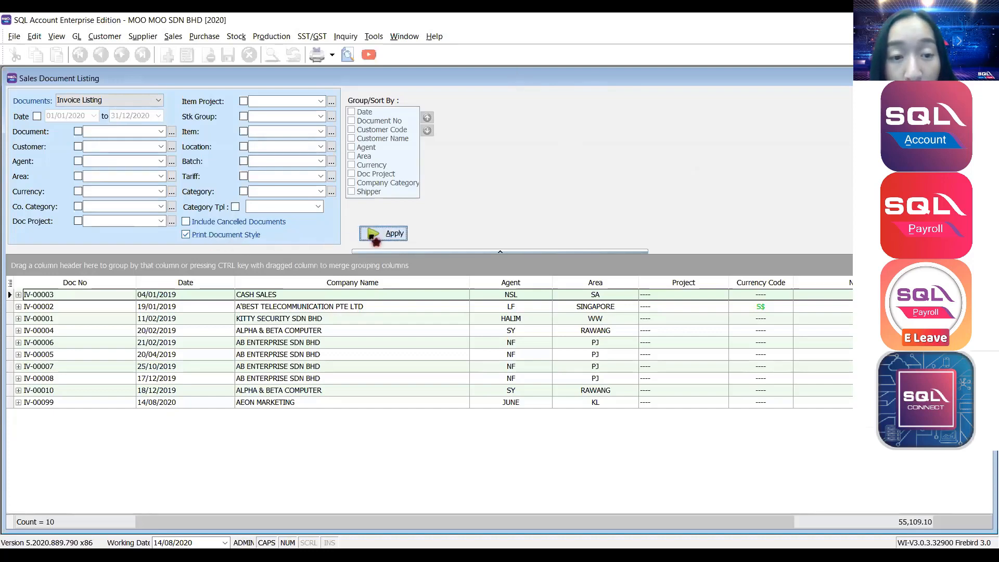
click(348, 55)
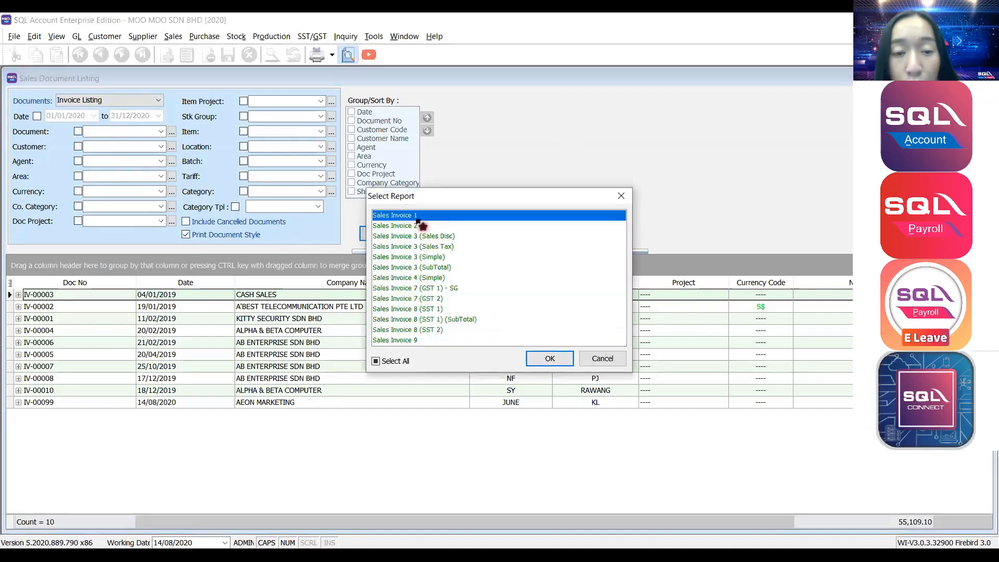
click(420, 228)
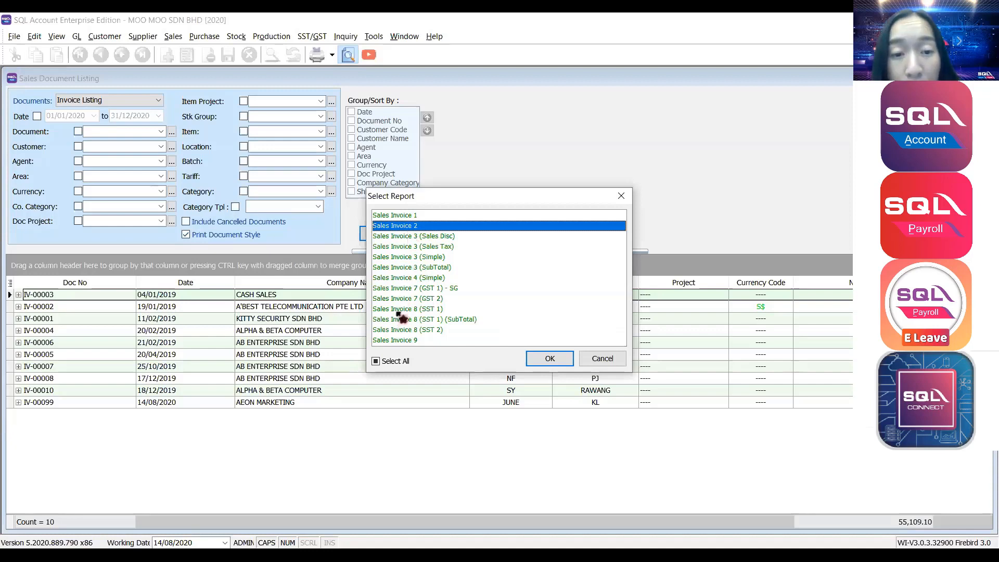
click(415, 215)
click(547, 358)
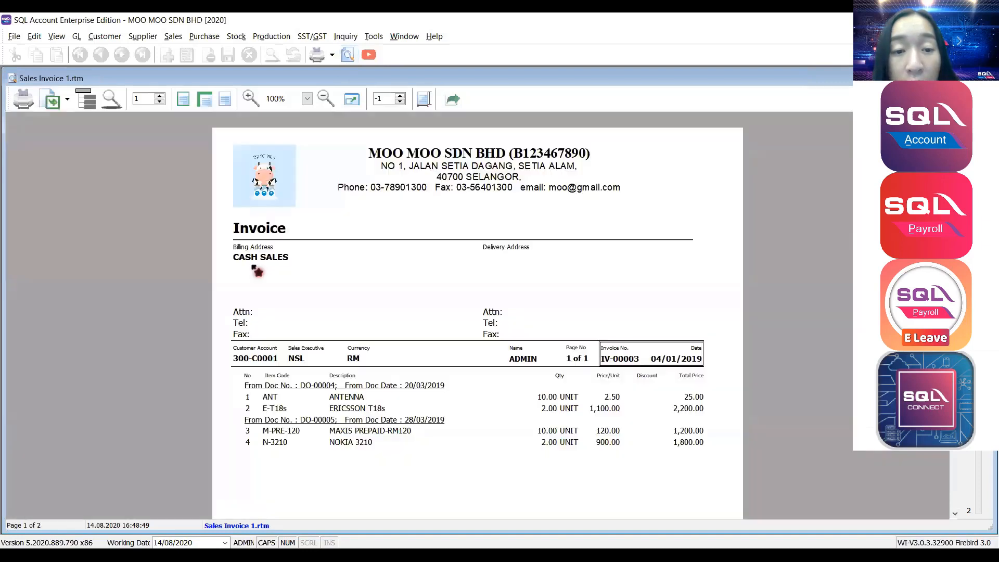
Scroll through the IV-00003 invoice pages, then close the document preview.
scroll(240, 255, down, 1)
scroll(240, 255, down, 10)
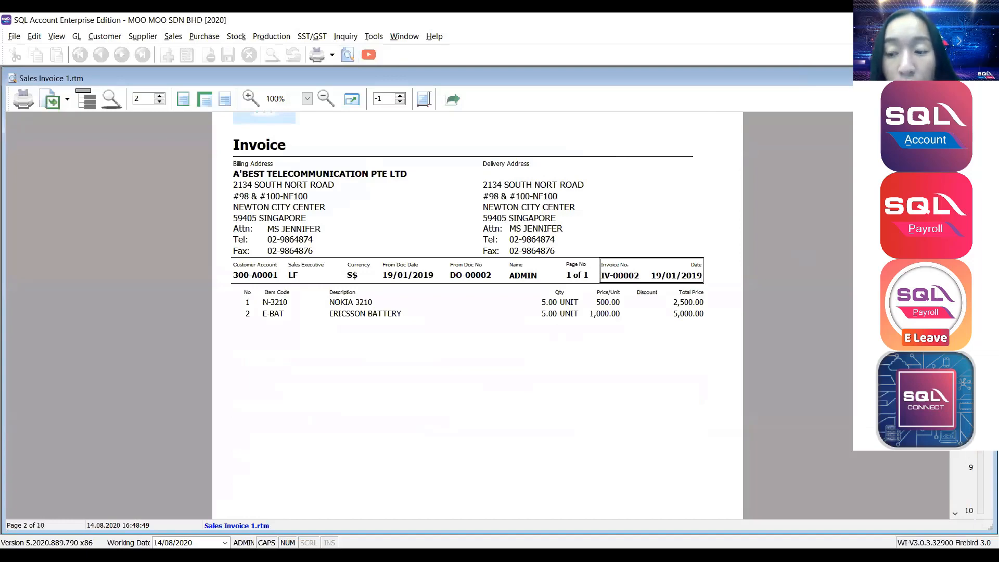
scroll(428, 347, up, 1)
scroll(427, 347, up, 10)
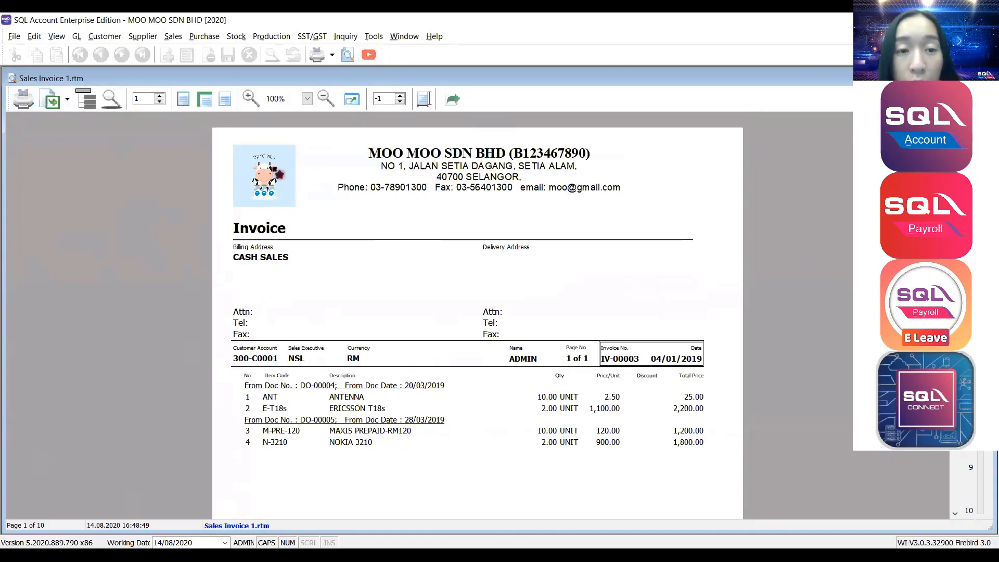
scroll(279, 173, down, 3)
scroll(280, 173, up, 3)
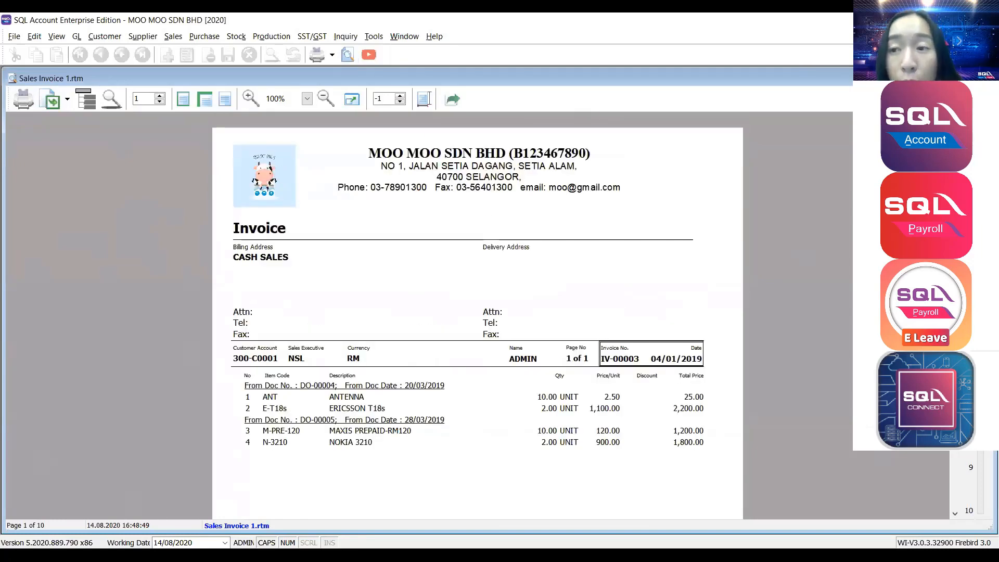
click(987, 78)
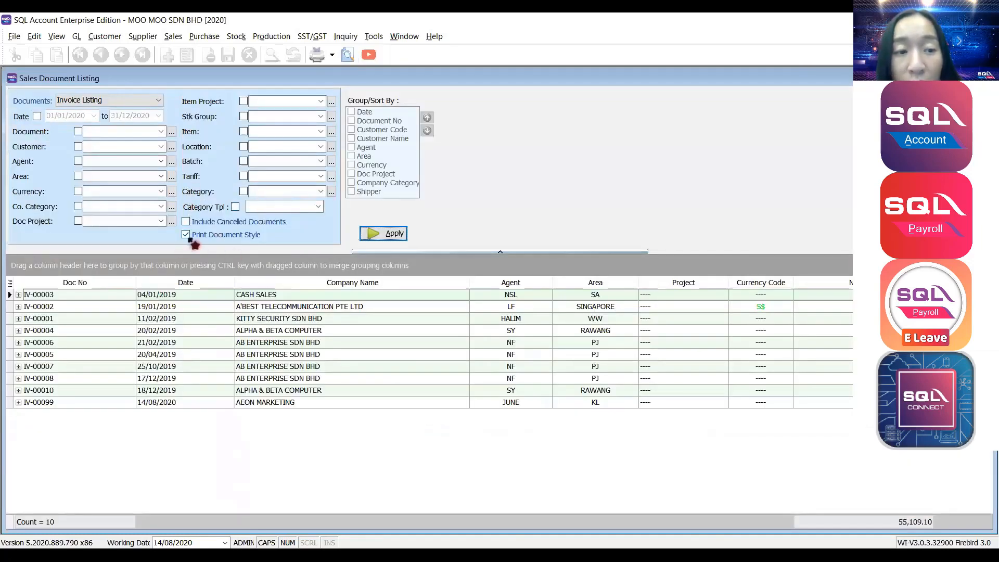
Untick Print Document Style and preview the Sales Local - Invoice Listing report, totalling 66,379.60.
click(227, 236)
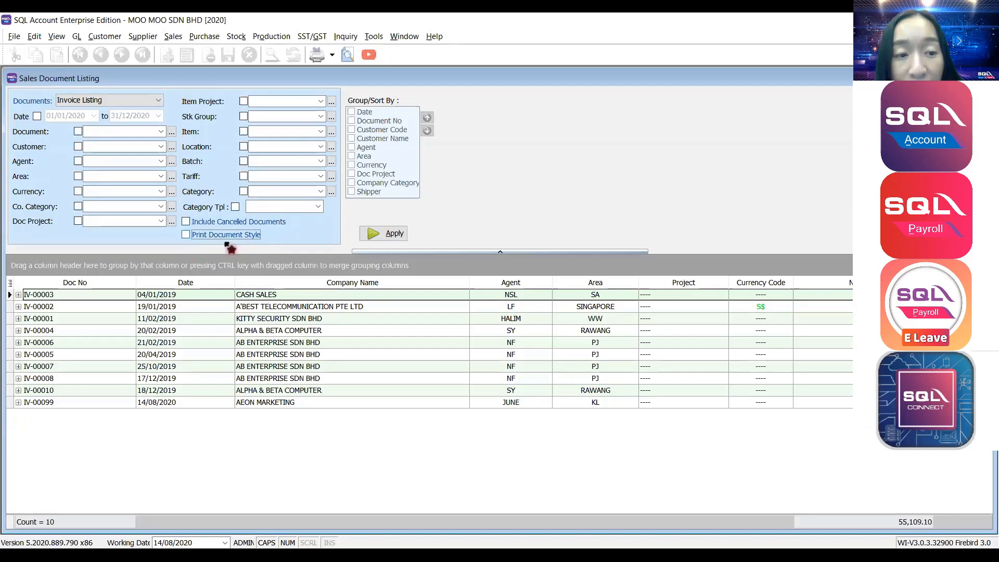
click(385, 236)
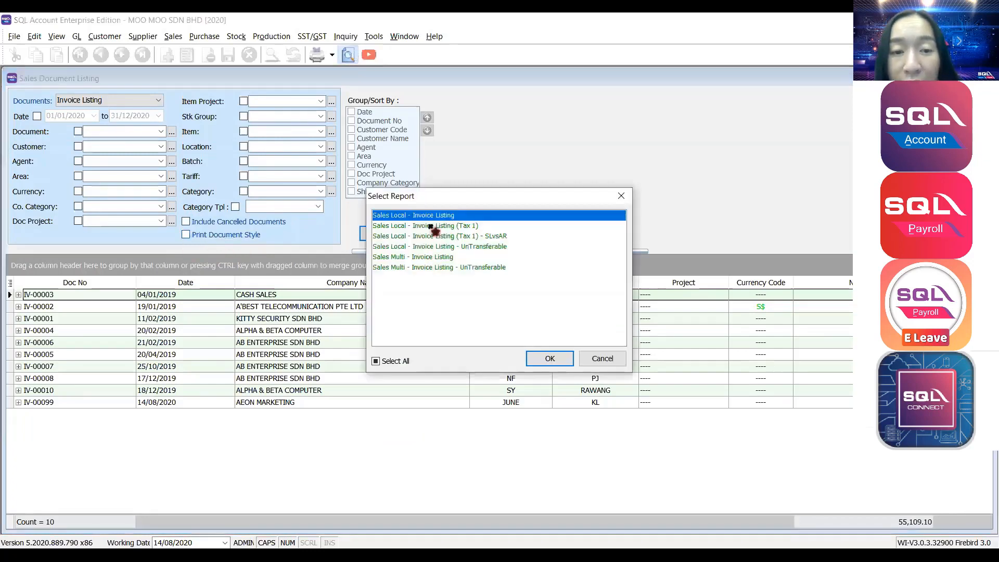
double_click(434, 215)
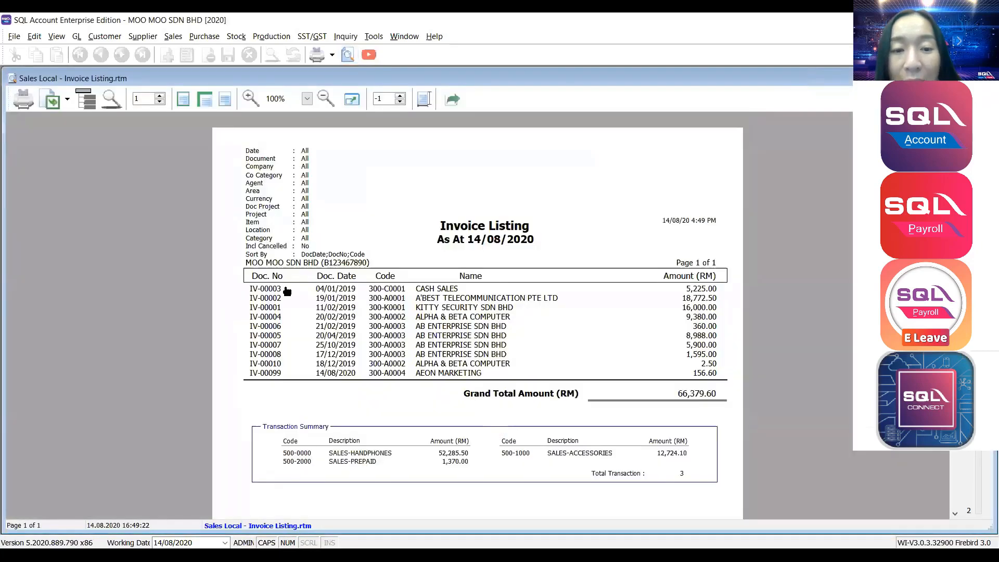